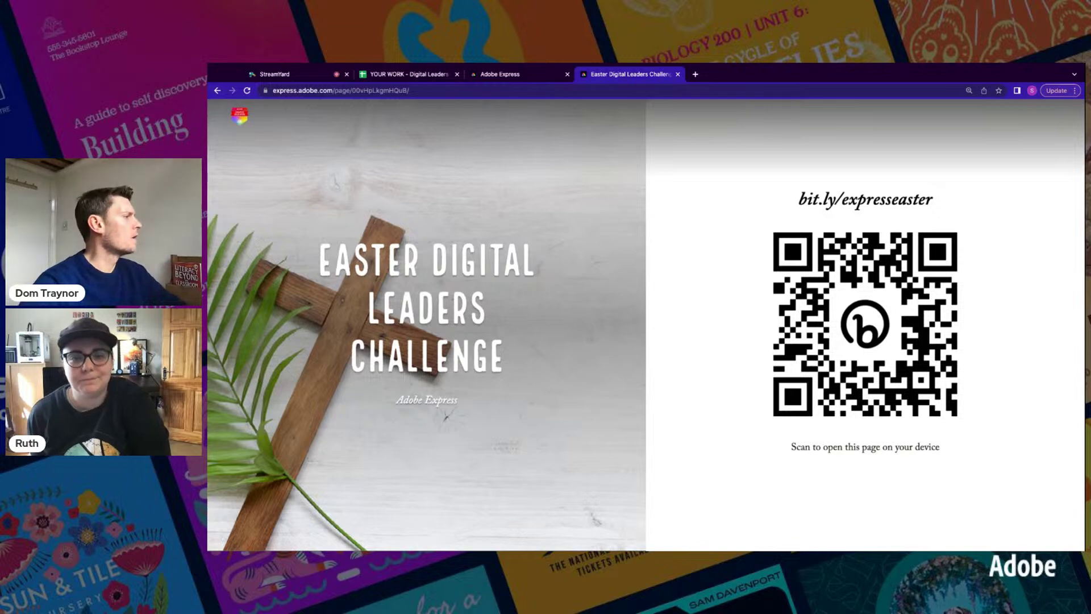
- Look through the Easter Digital Leaders Challenge page, covering the Challenge 1 card design and the Challenge 2 Easter web page brief
{"action": "scroll", "coordinate": [578, 259], "scroll_direction": "down", "scroll_amount": 3}
{"action": "scroll", "coordinate": [577, 259], "scroll_direction": "down", "scroll_amount": 5}
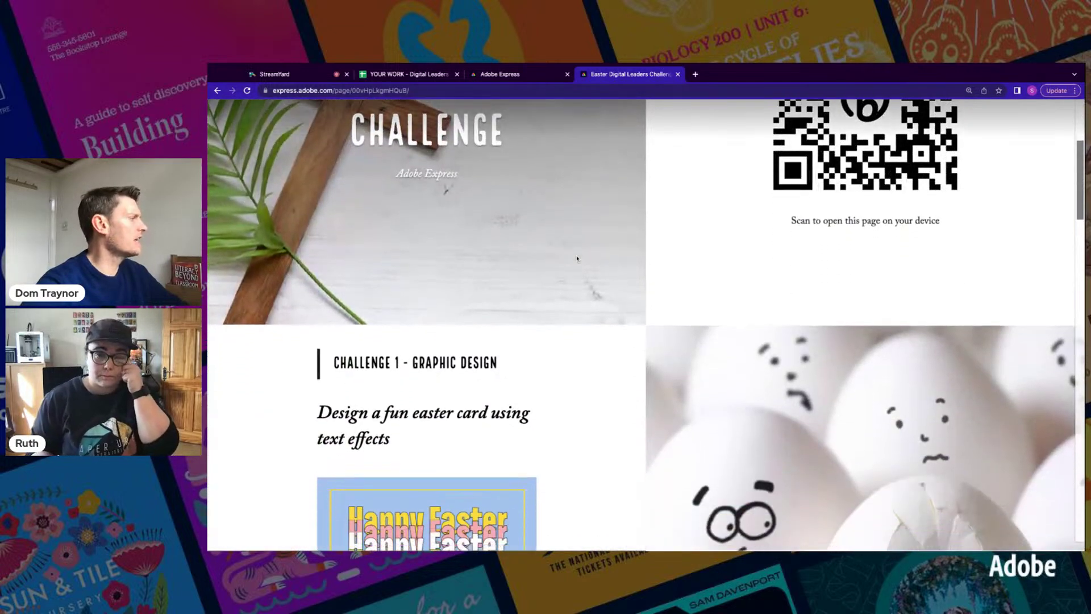
{"action": "scroll", "coordinate": [577, 259], "scroll_direction": "down", "scroll_amount": 1}
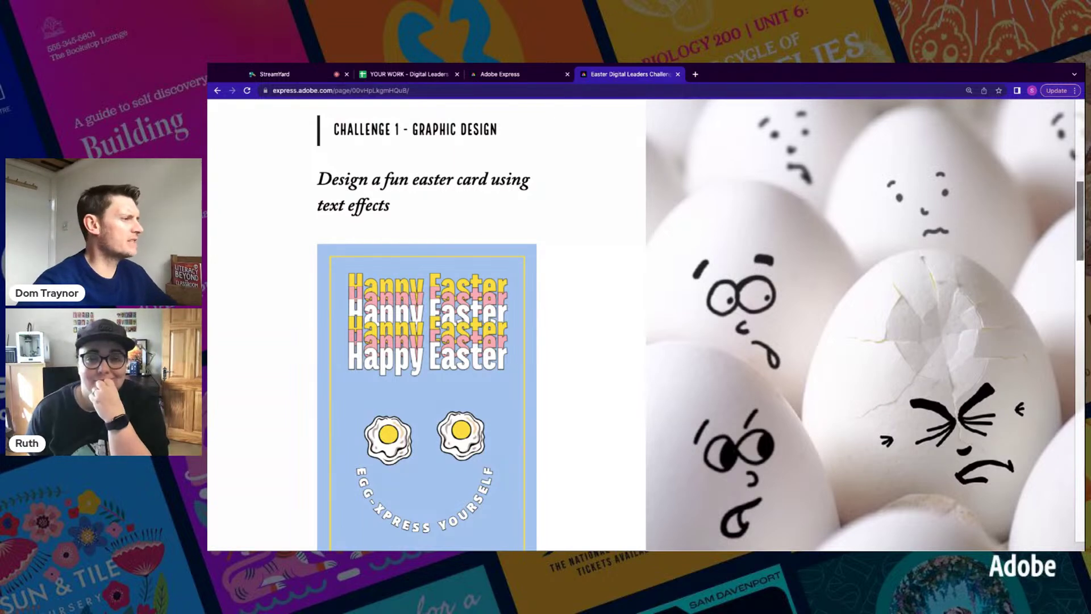
{"action": "scroll", "coordinate": [426, 324], "scroll_direction": "down", "scroll_amount": 1}
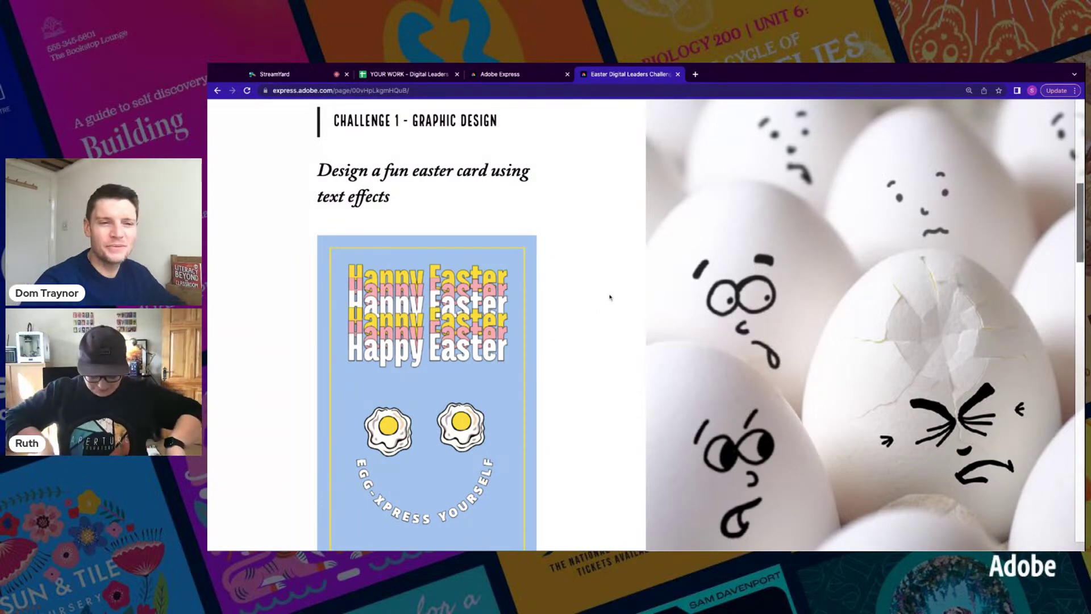
{"action": "scroll", "coordinate": [610, 296], "scroll_direction": "down", "scroll_amount": 10}
{"action": "scroll", "coordinate": [610, 297], "scroll_direction": "up", "scroll_amount": 1}
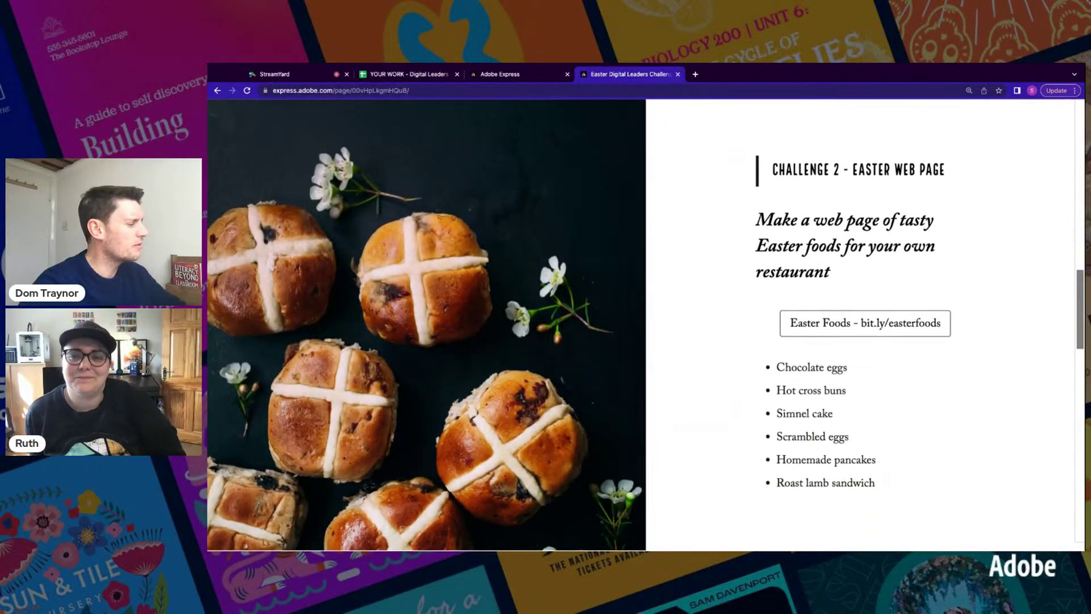
{"action": "scroll", "coordinate": [645, 324], "scroll_direction": "down", "scroll_amount": 1}
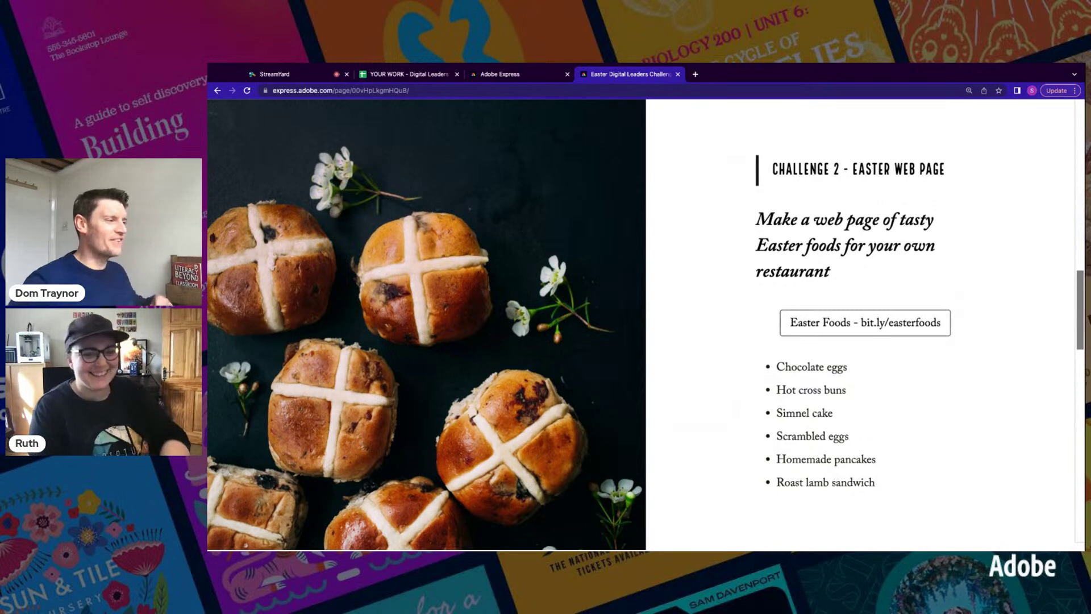
- Open the linked Easter Foods document from Challenge 2 and skim its food descriptions
{"action": "left_click", "coordinate": [830, 325]}
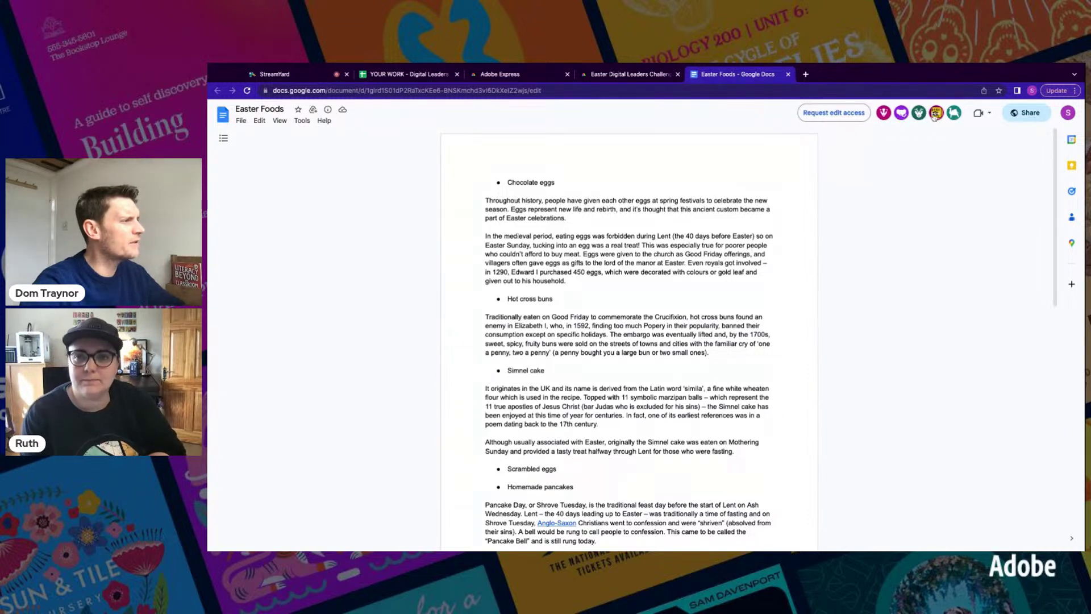
{"action": "mouse_move", "coordinate": [937, 116]}
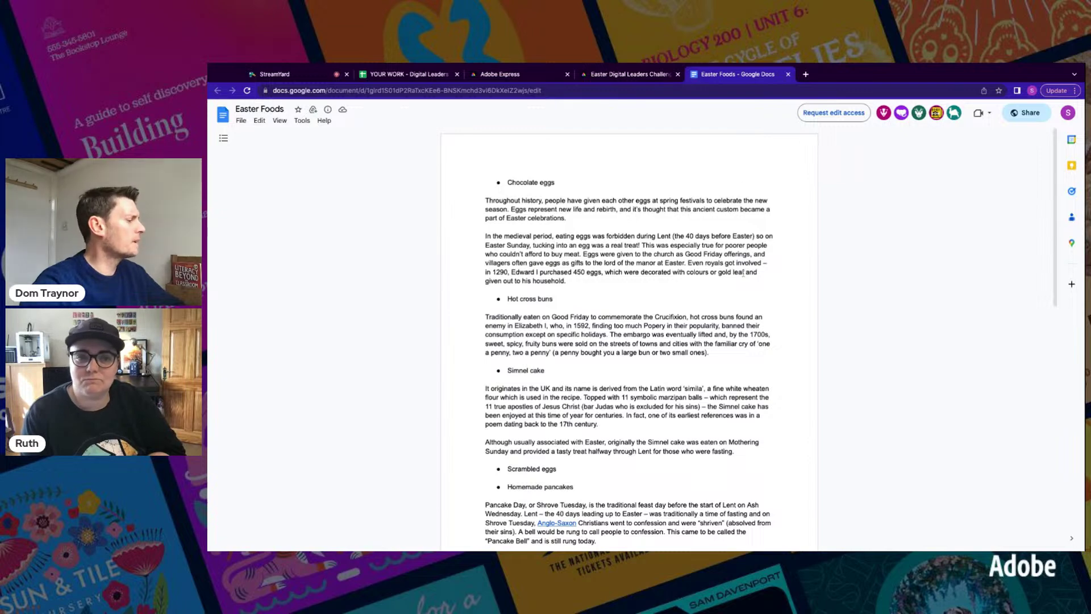
{"action": "scroll", "coordinate": [747, 288], "scroll_direction": "down", "scroll_amount": 3}
{"action": "scroll", "coordinate": [748, 288], "scroll_direction": "up", "scroll_amount": 4}
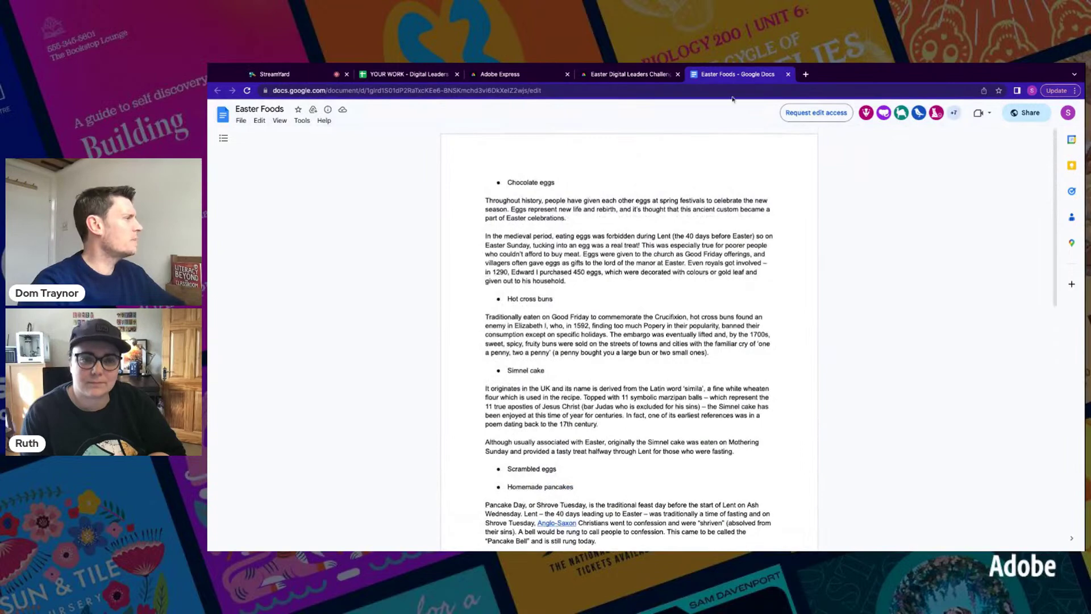
- Return to the Easter challenge page and enlarge the Happy Easter example card under Challenge 1
{"action": "left_click", "coordinate": [623, 76]}
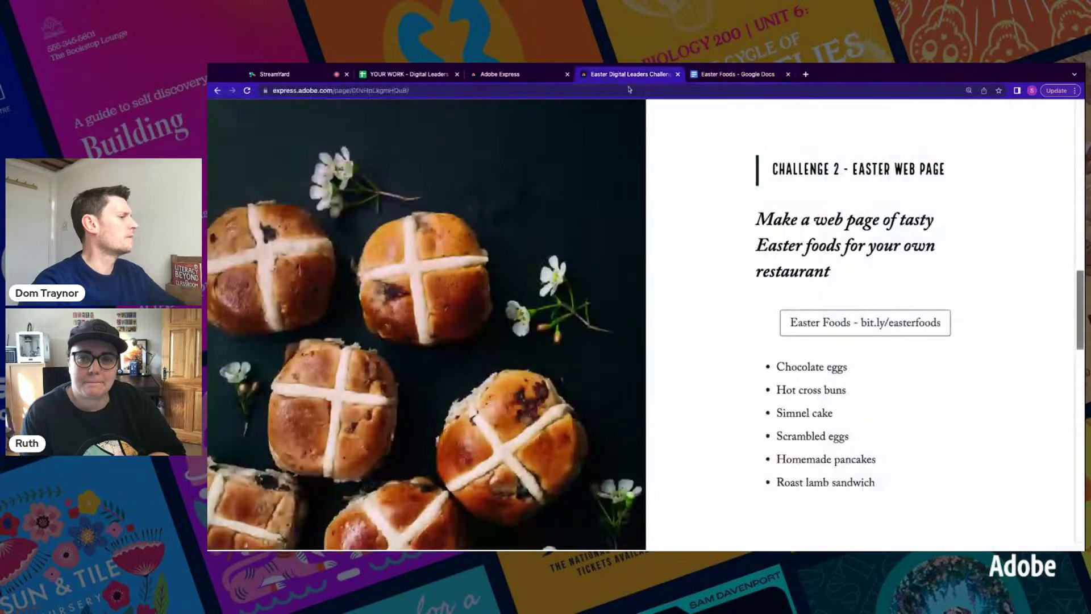
{"action": "scroll", "coordinate": [720, 200], "scroll_direction": "up", "scroll_amount": 10}
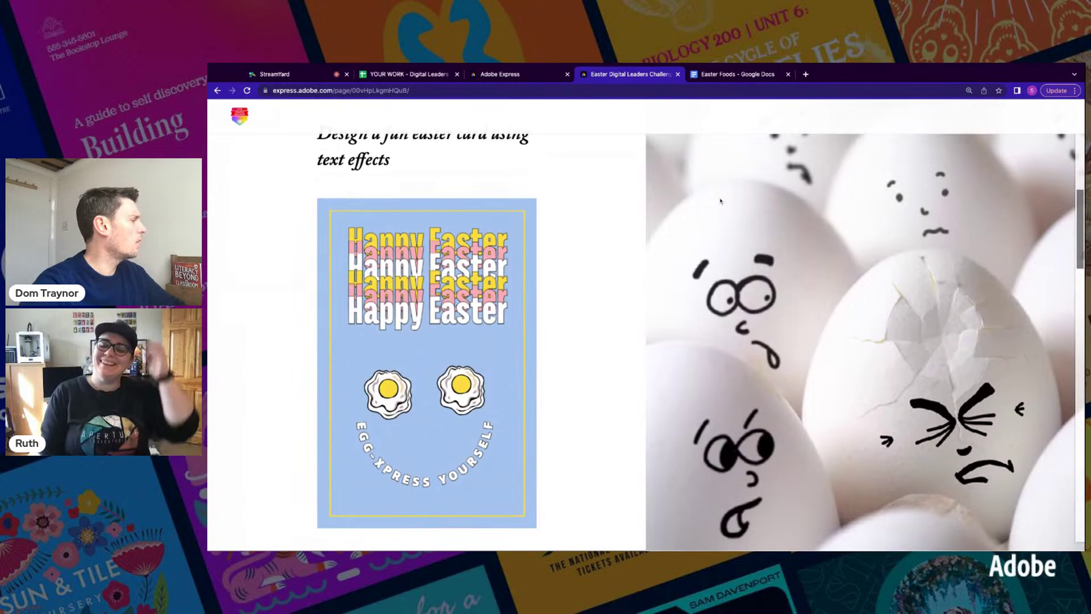
{"action": "left_click", "coordinate": [500, 335]}
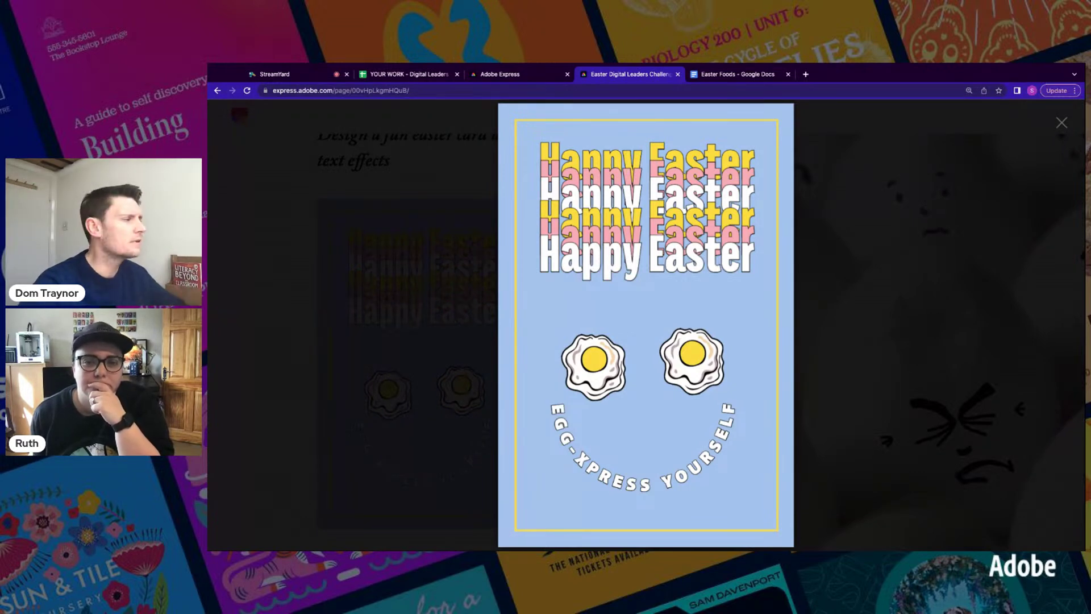
{"action": "left_click", "coordinate": [518, 75]}
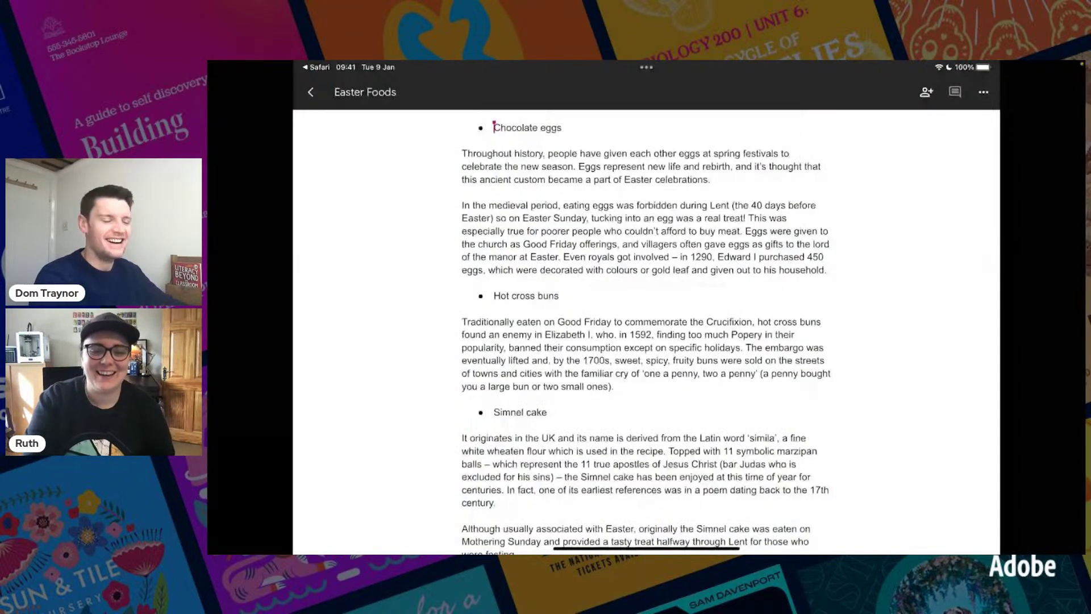
- Leave the Easter Foods document on the iPad and launch the Adobe Express app from its home screen folder
{"action": "left_click_drag", "start_coordinate": [646, 549], "coordinate": [699, 397]}
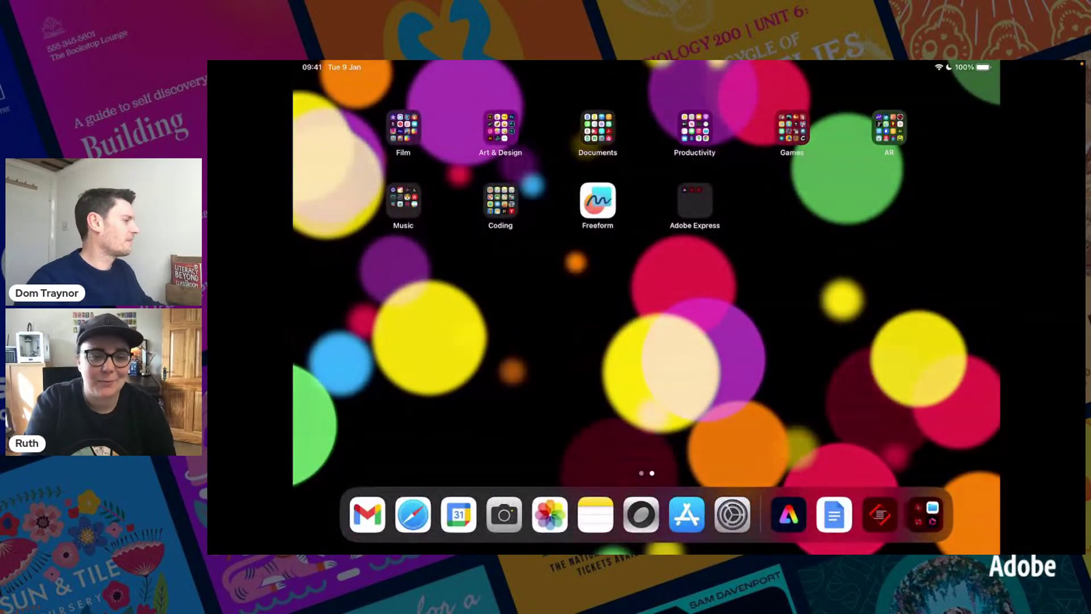
{"action": "left_click", "coordinate": [695, 200]}
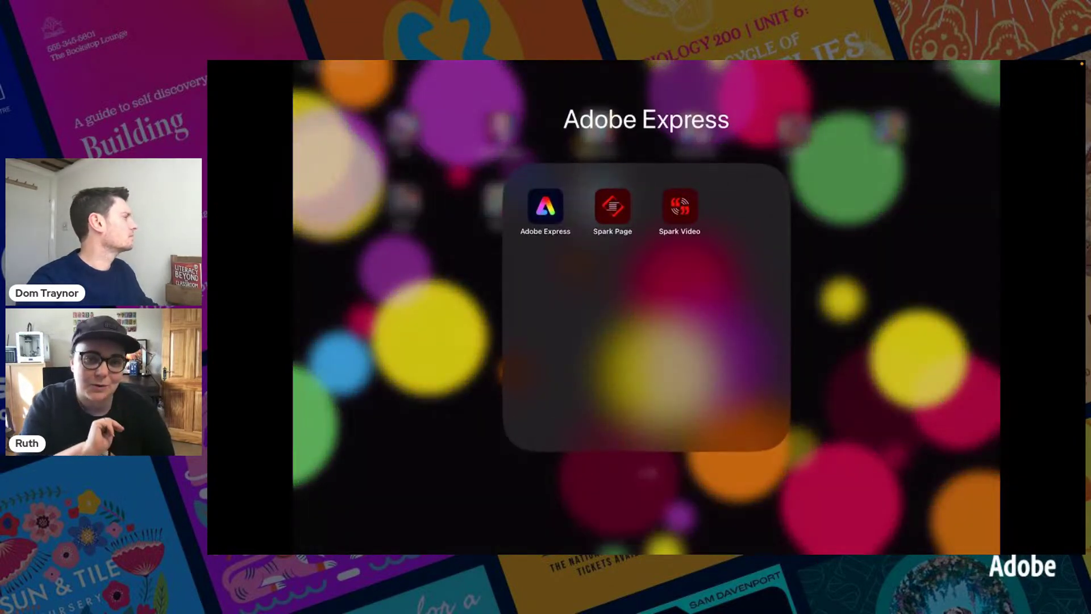
{"action": "left_click", "coordinate": [546, 205]}
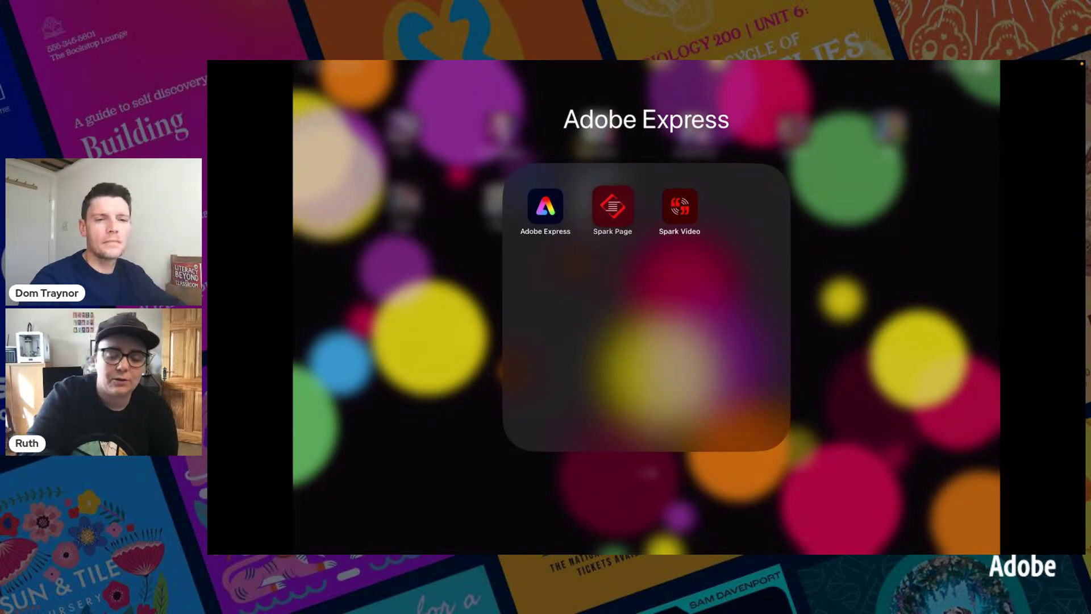
{"action": "left_click", "coordinate": [545, 205]}
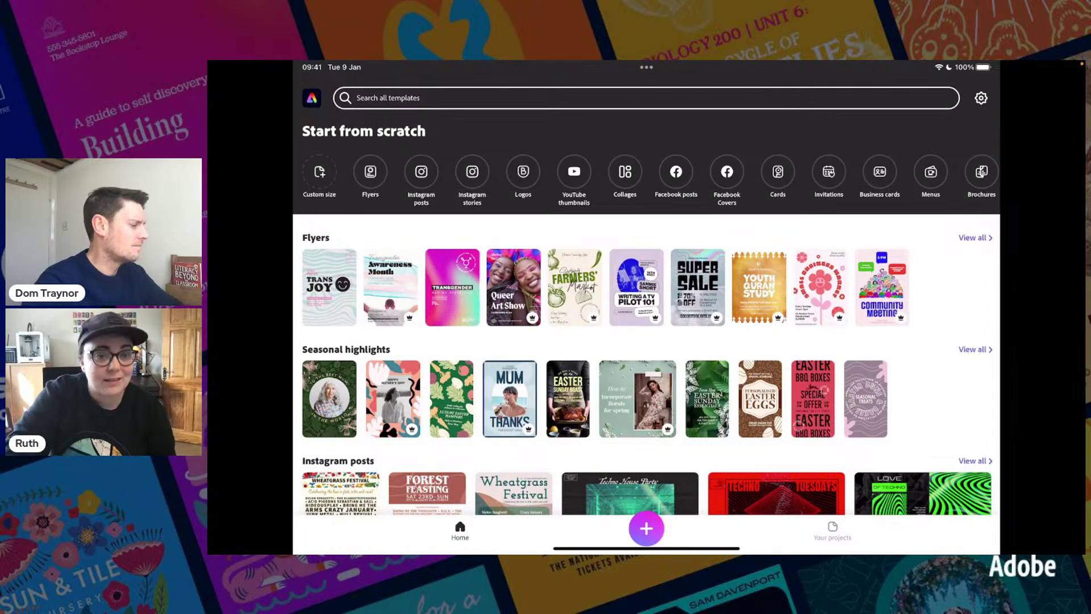
- Create a new A4 project (210x297 mm) on the iPad from a solid white background
{"action": "left_click", "coordinate": [646, 529]}
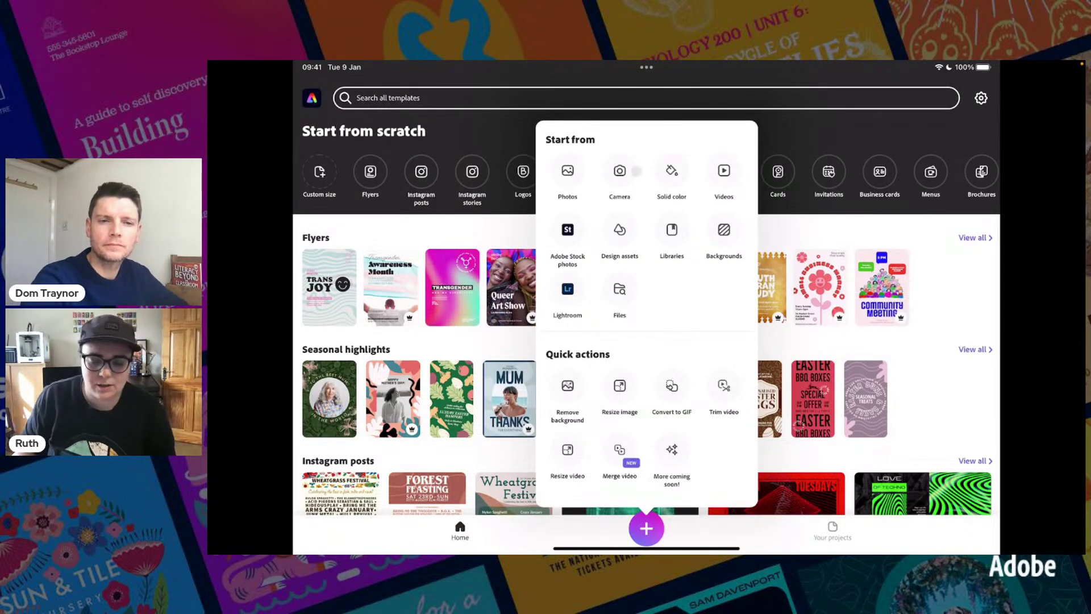
{"action": "left_click", "coordinate": [670, 173]}
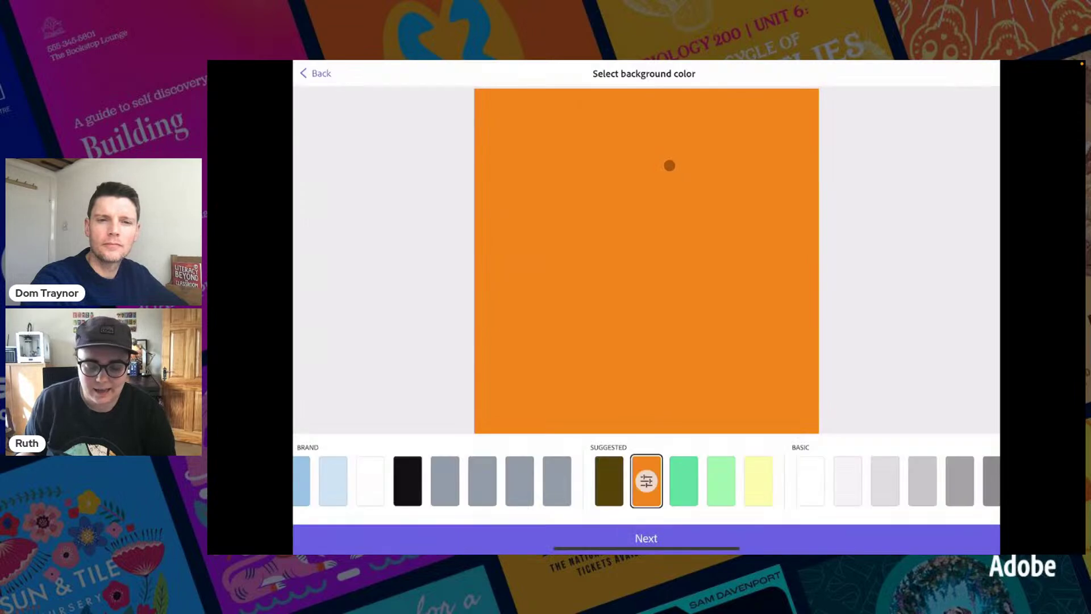
{"action": "left_click", "coordinate": [811, 481]}
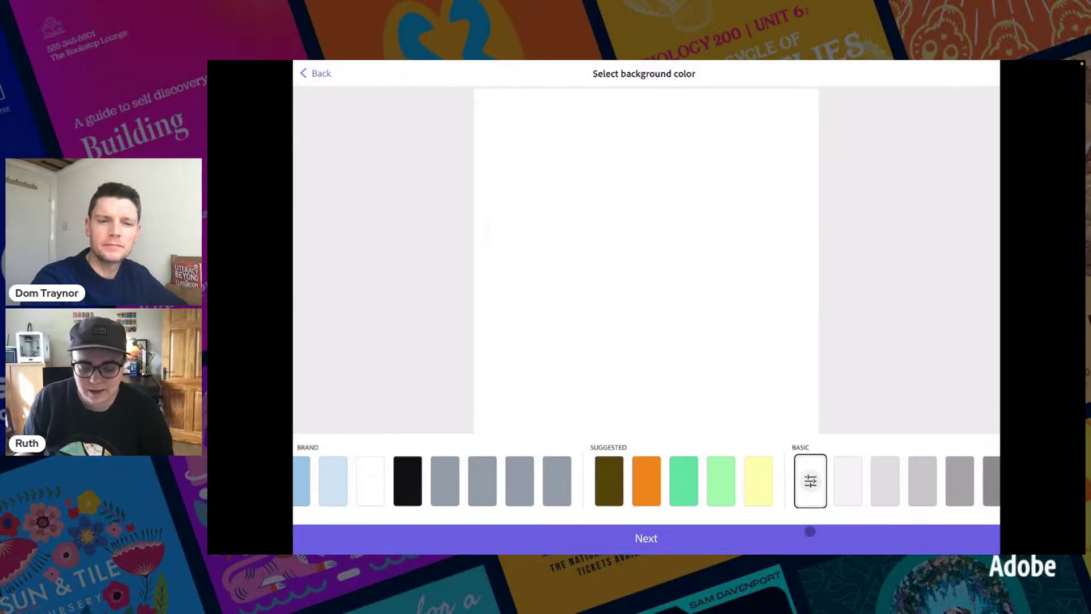
{"action": "left_click", "coordinate": [811, 537]}
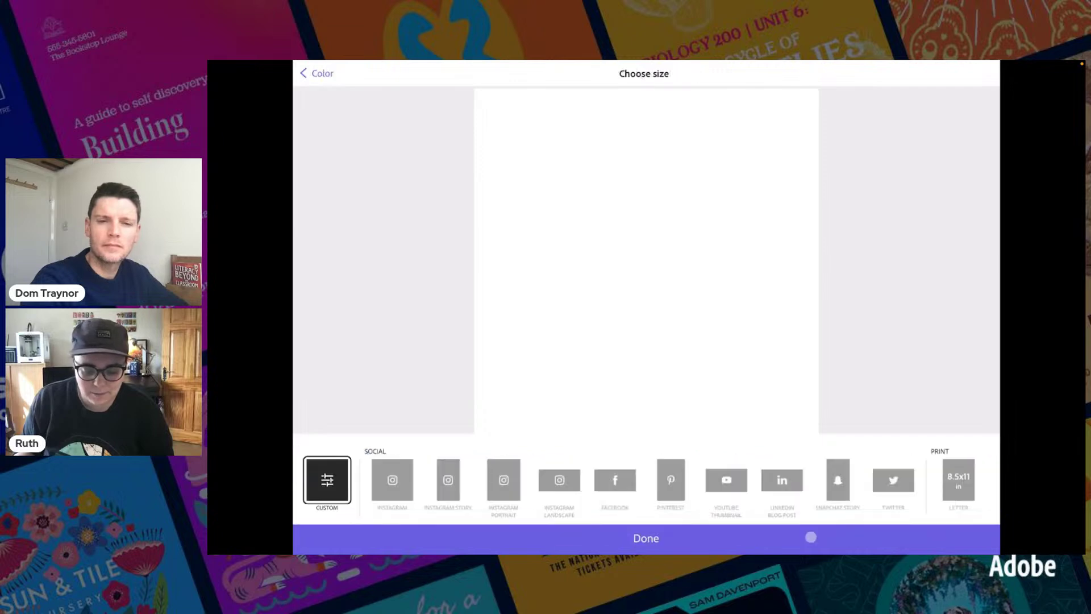
{"action": "scroll", "coordinate": [808, 492], "scroll_direction": "right", "scroll_amount": 10}
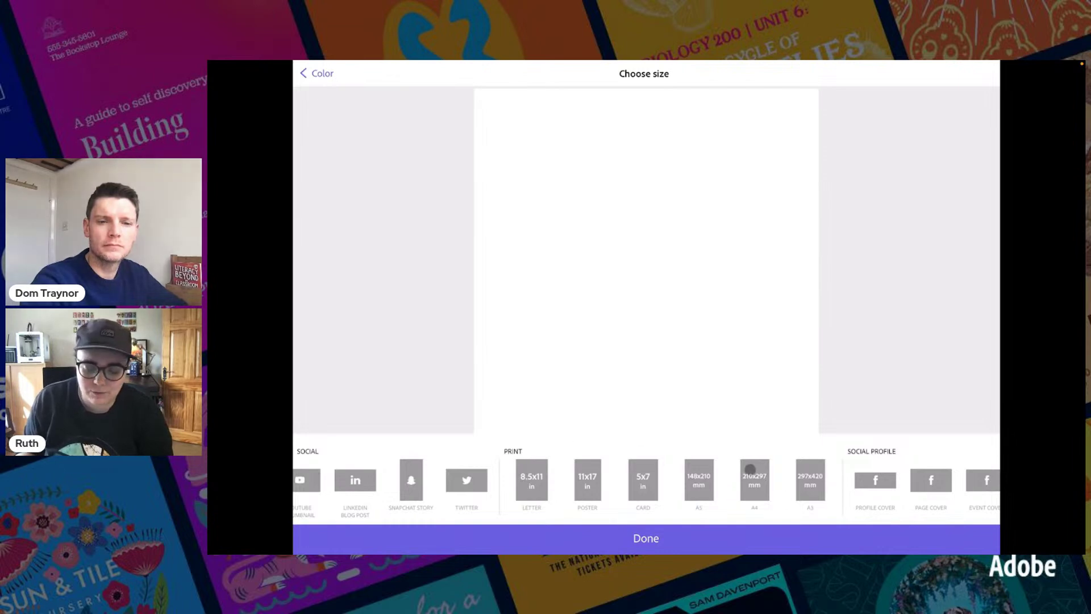
{"action": "left_click", "coordinate": [754, 481]}
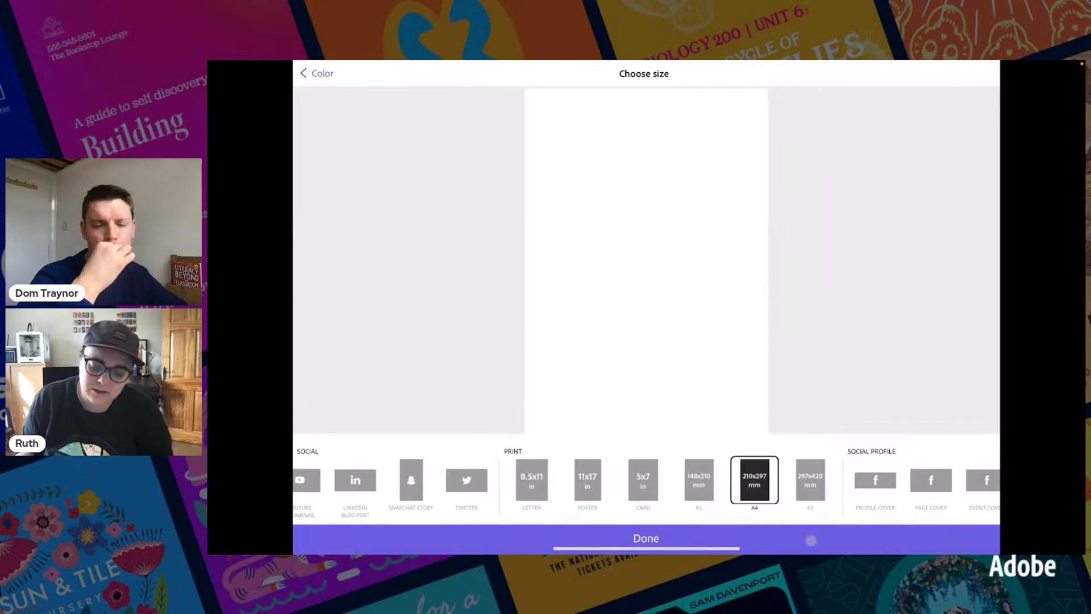
{"action": "left_click", "coordinate": [807, 537]}
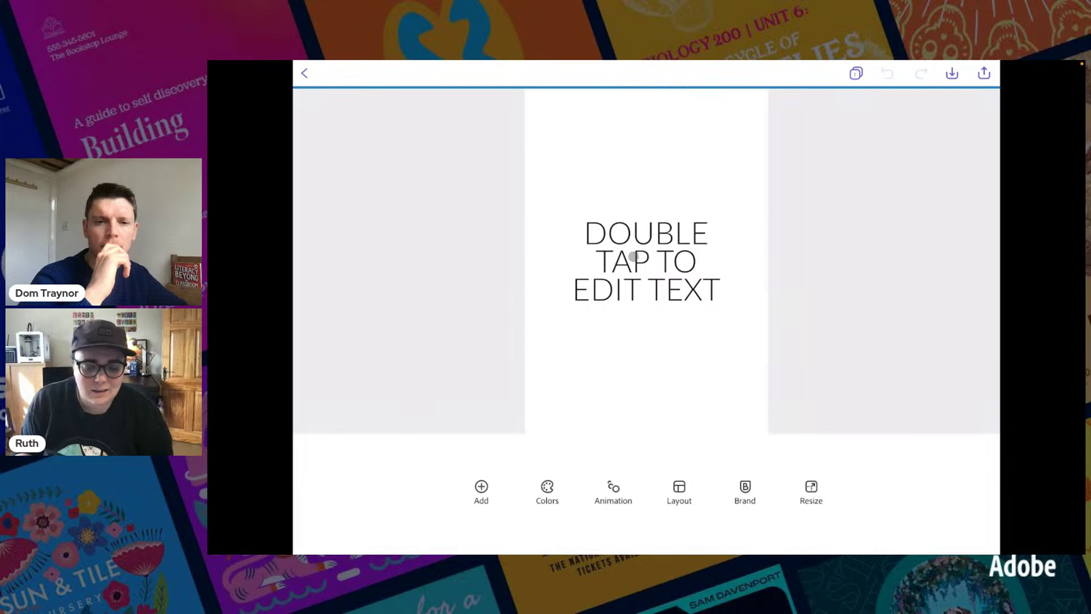
{"action": "left_click", "coordinate": [634, 256]}
{"action": "left_click", "coordinate": [595, 492]}
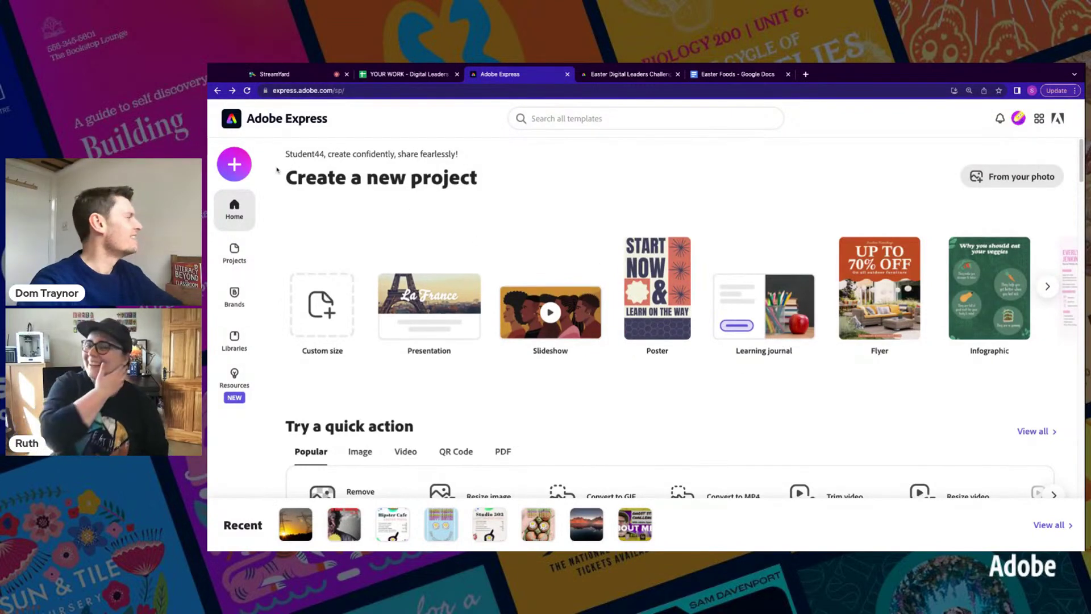
- Create a blank custom size graphic in the A4 print format in the browser and dismiss the template suggestions
{"action": "left_click", "coordinate": [235, 165]}
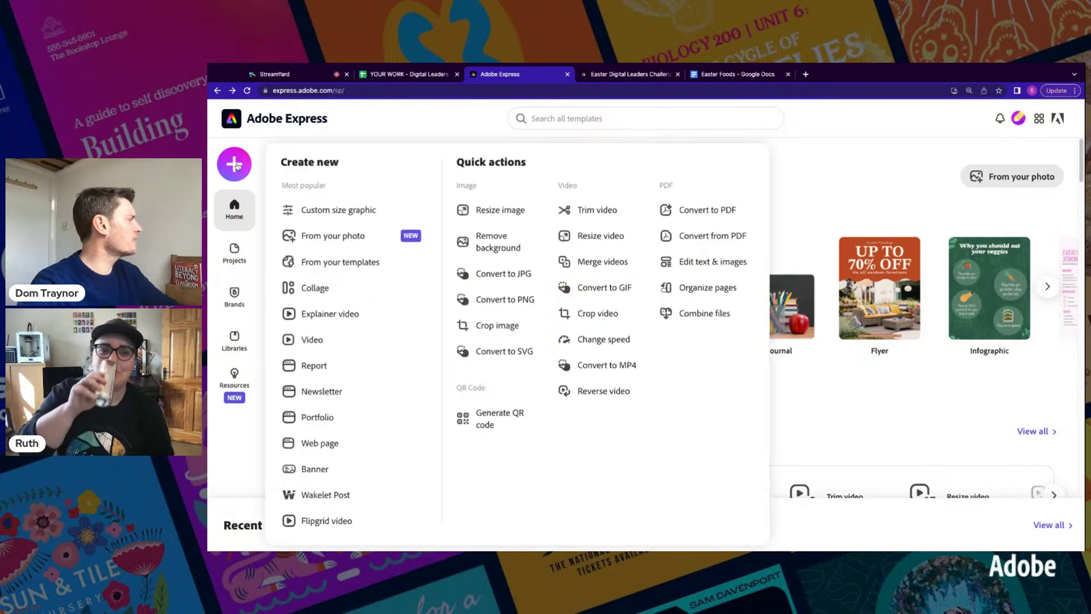
{"action": "left_click", "coordinate": [323, 211]}
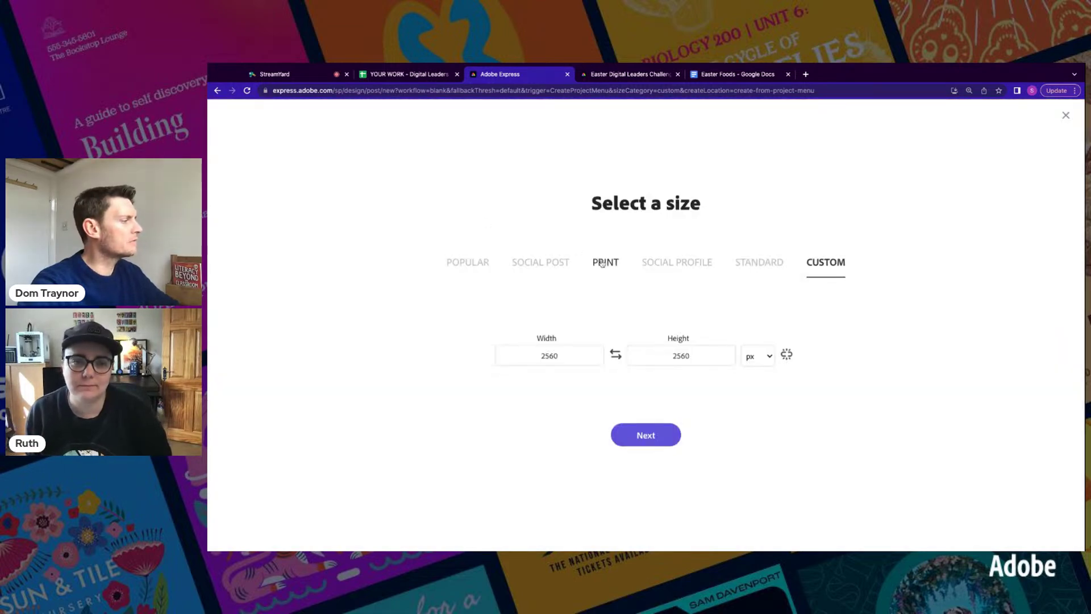
{"action": "left_click", "coordinate": [602, 263]}
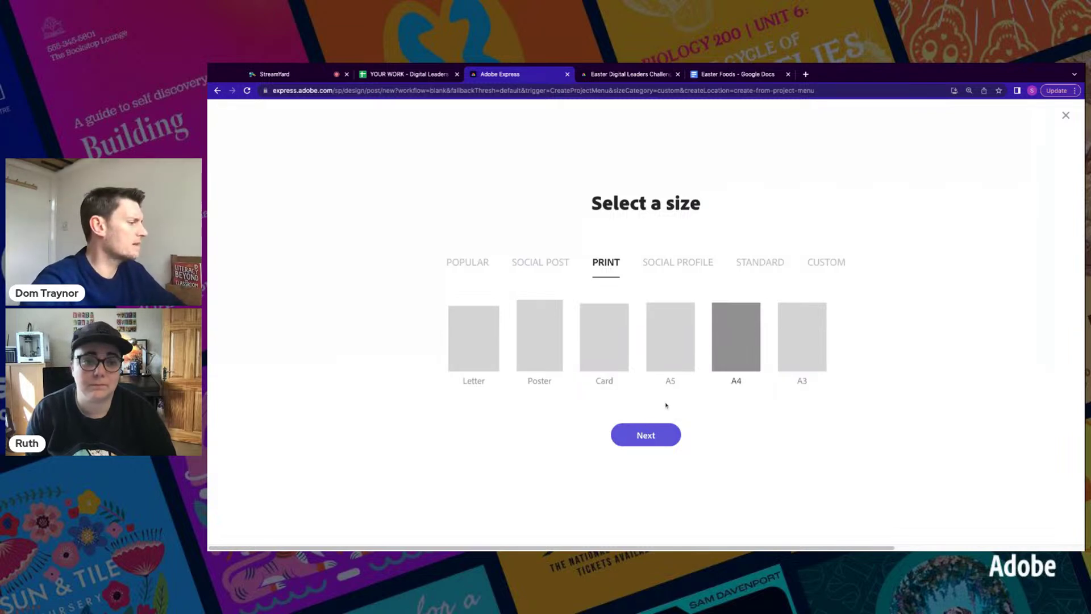
{"action": "left_click", "coordinate": [646, 436]}
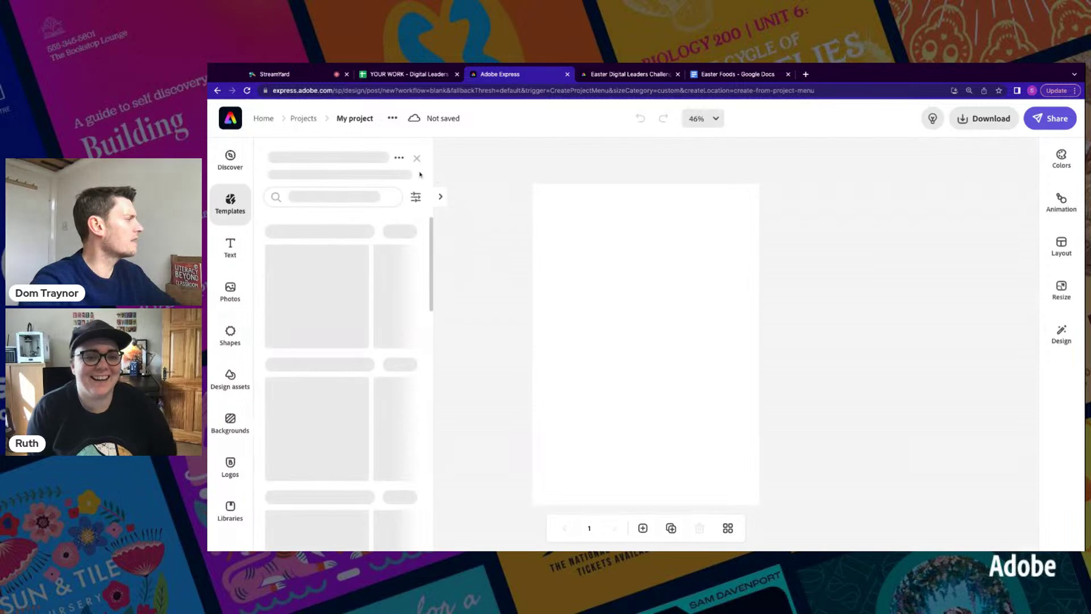
{"action": "left_click", "coordinate": [417, 159]}
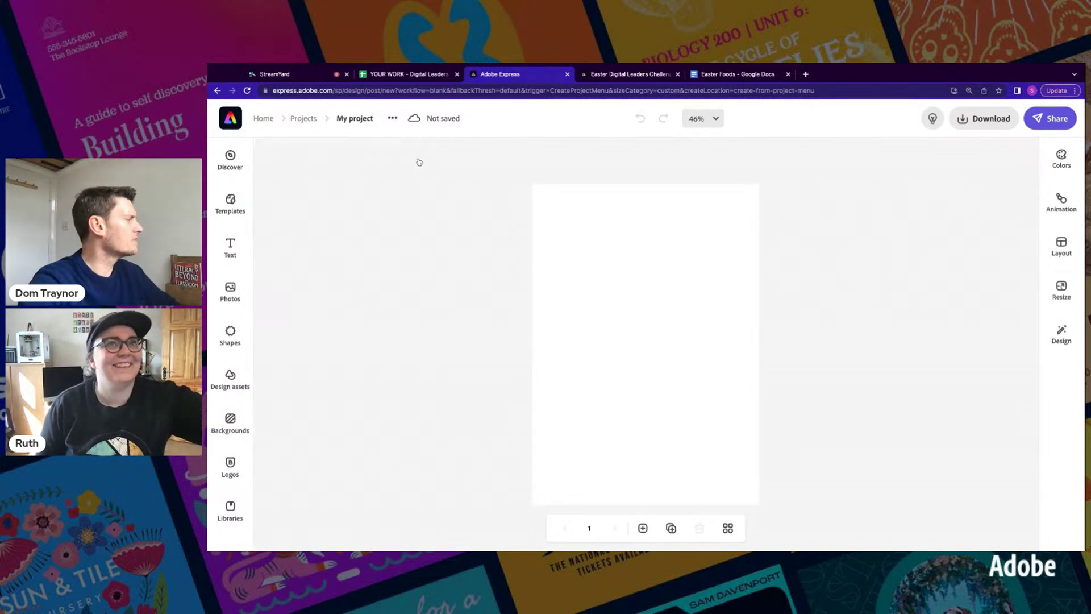
- Rename the project as Easter Card
{"action": "left_click", "coordinate": [353, 118]}
{"action": "type", "text": "Easter Card"}
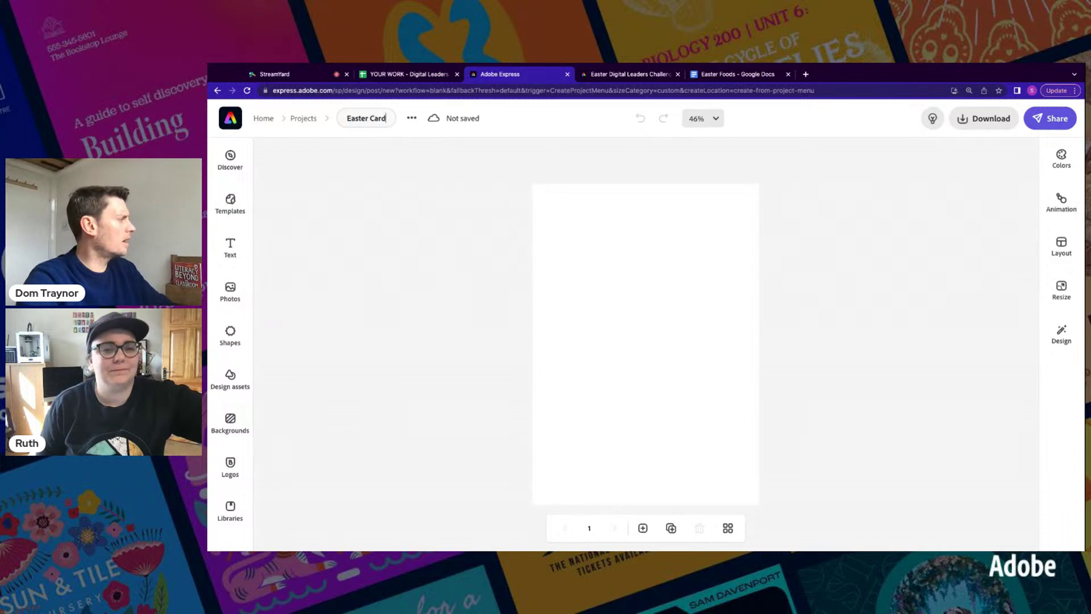
{"action": "left_click", "coordinate": [401, 201]}
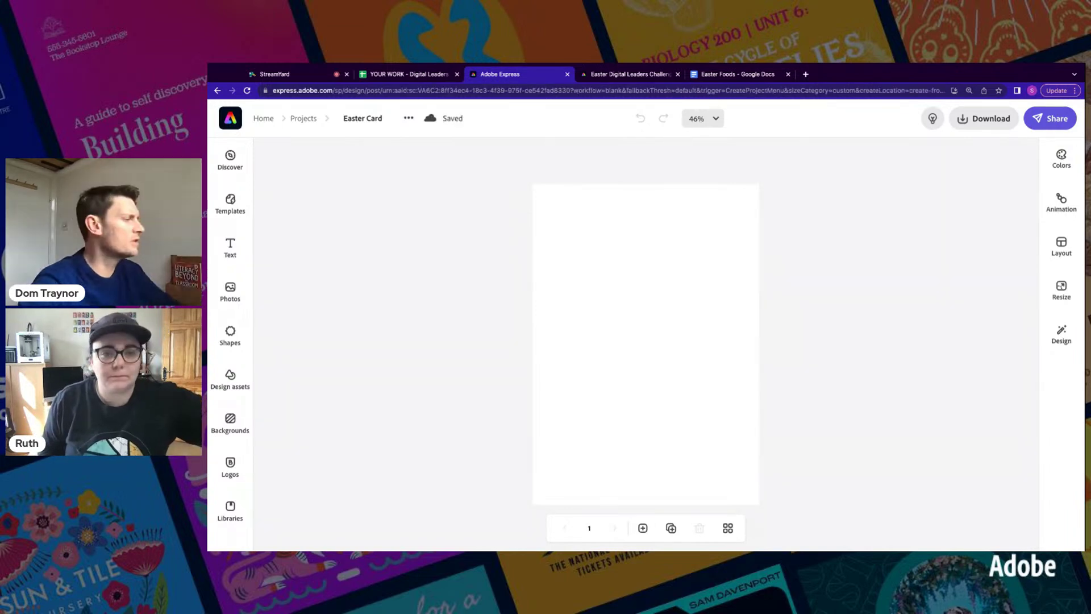
- Set the page's background to a custom blue, #19A6E6
{"action": "left_click", "coordinate": [653, 318]}
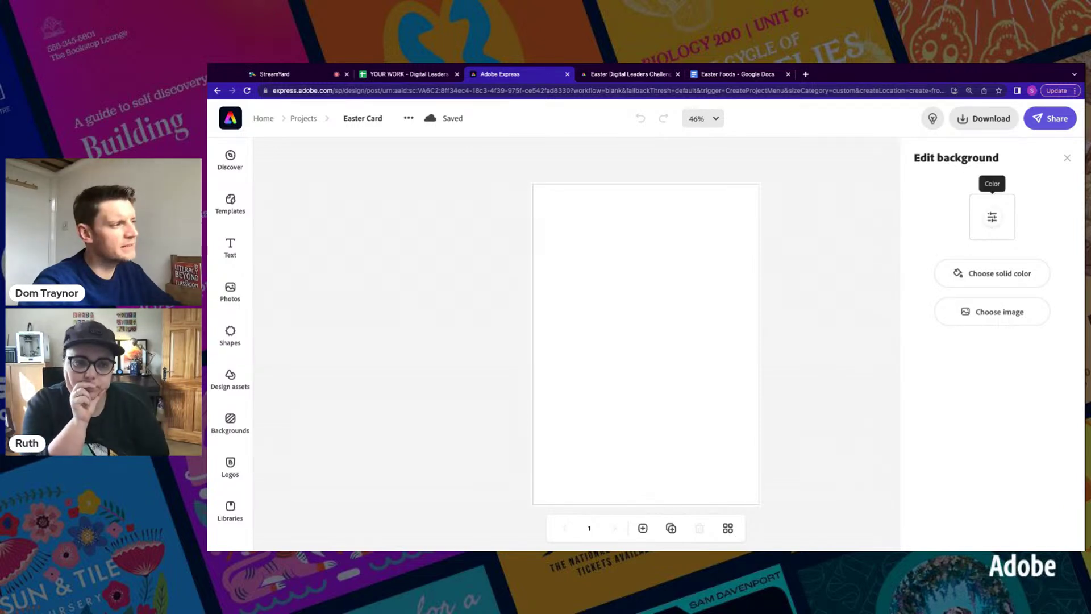
{"action": "left_click", "coordinate": [993, 216]}
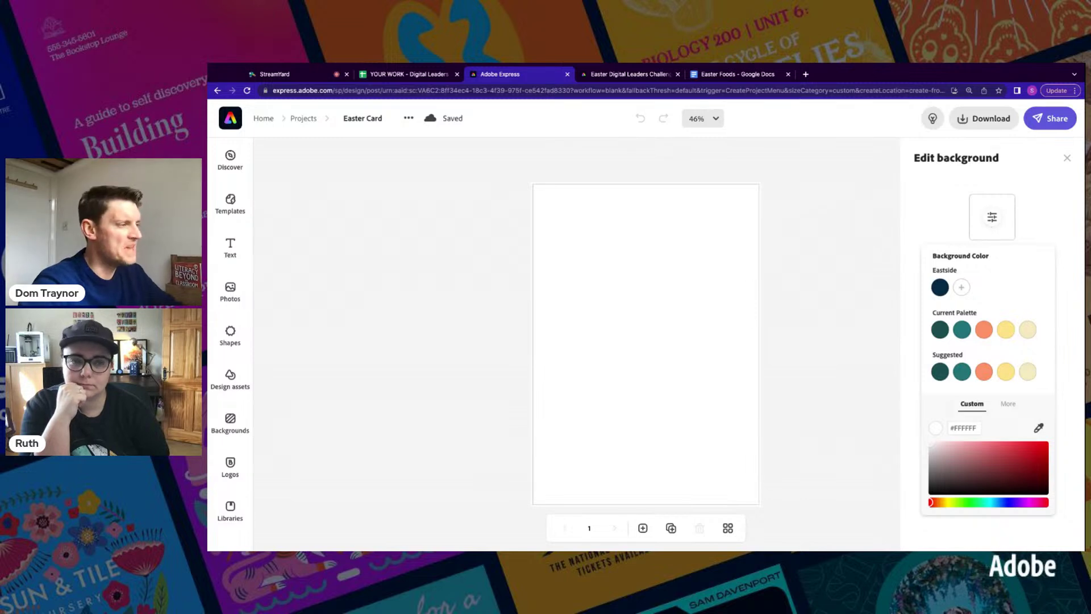
{"action": "left_click", "coordinate": [987, 501]}
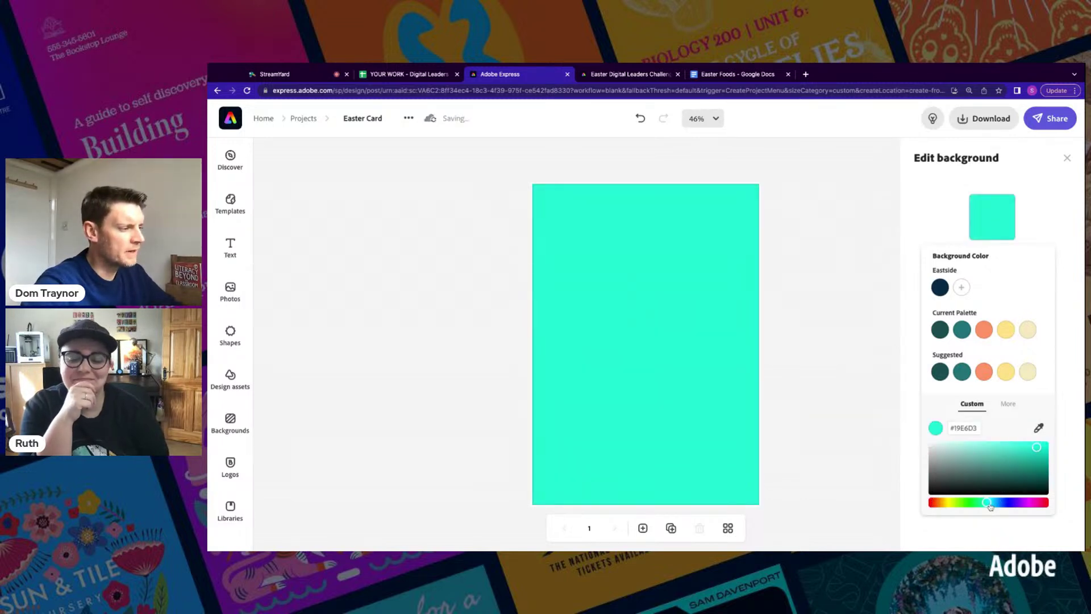
{"action": "left_click_drag", "start_coordinate": [990, 504], "coordinate": [995, 501]}
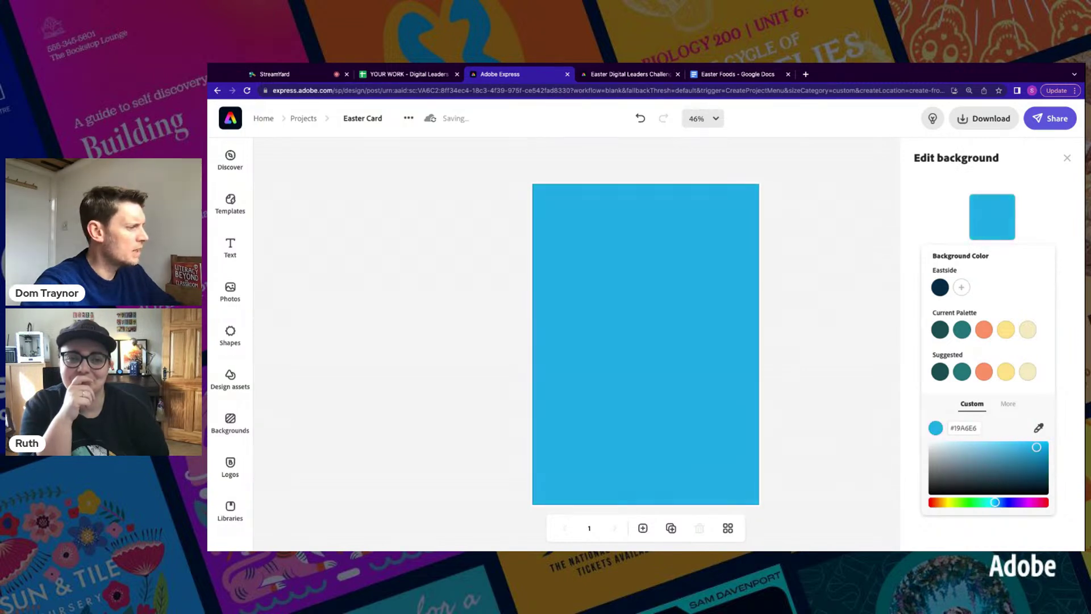
- Lighten the page's background to a soft blue, #98DAF8, and finish editing the background
{"action": "left_click", "coordinate": [979, 449]}
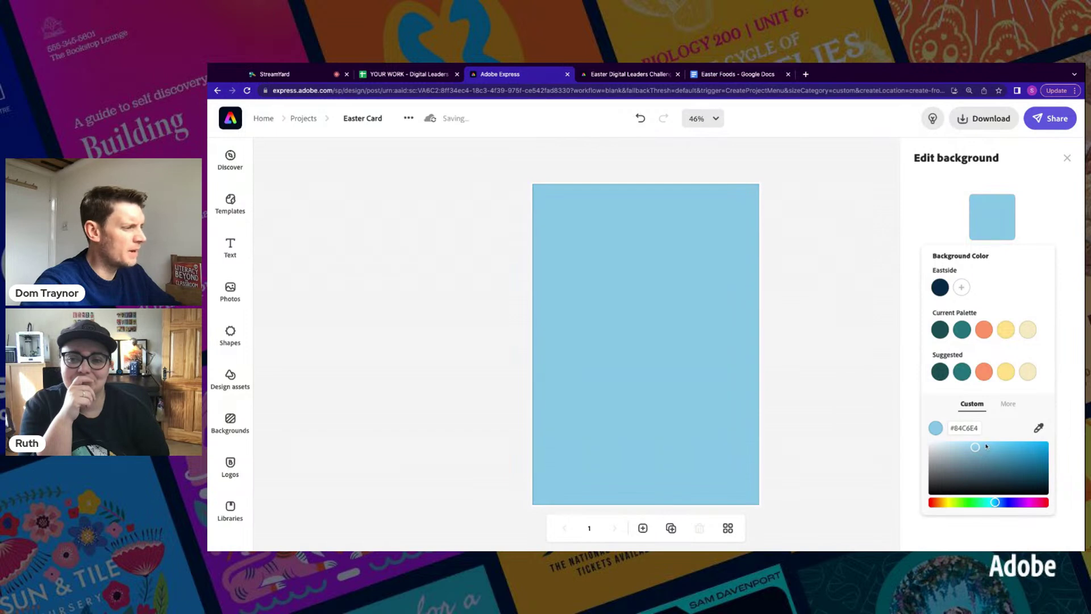
{"action": "left_click", "coordinate": [972, 444]}
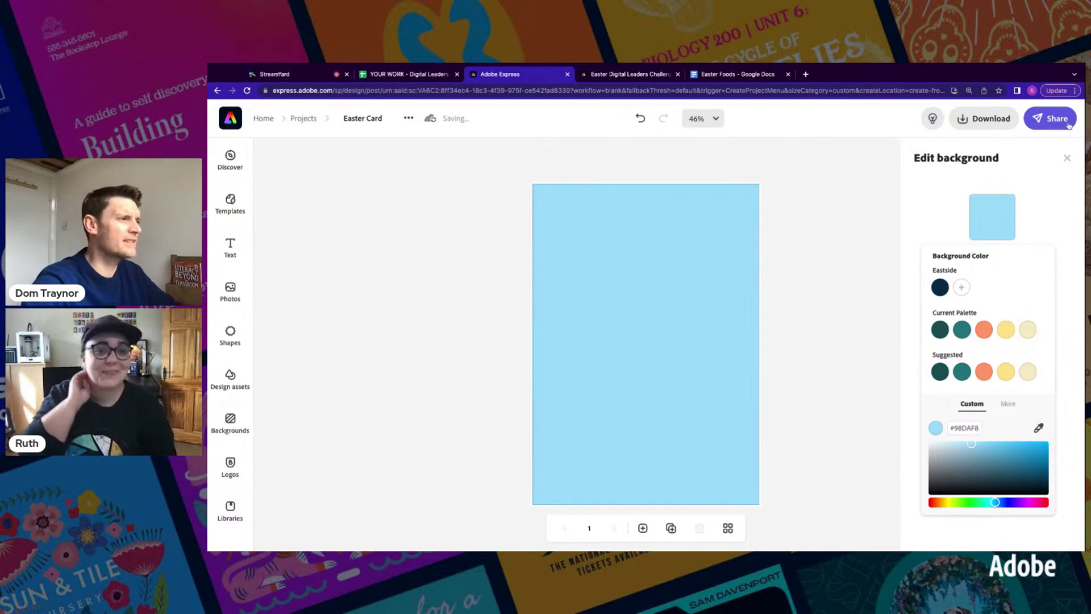
{"action": "left_click", "coordinate": [1067, 159]}
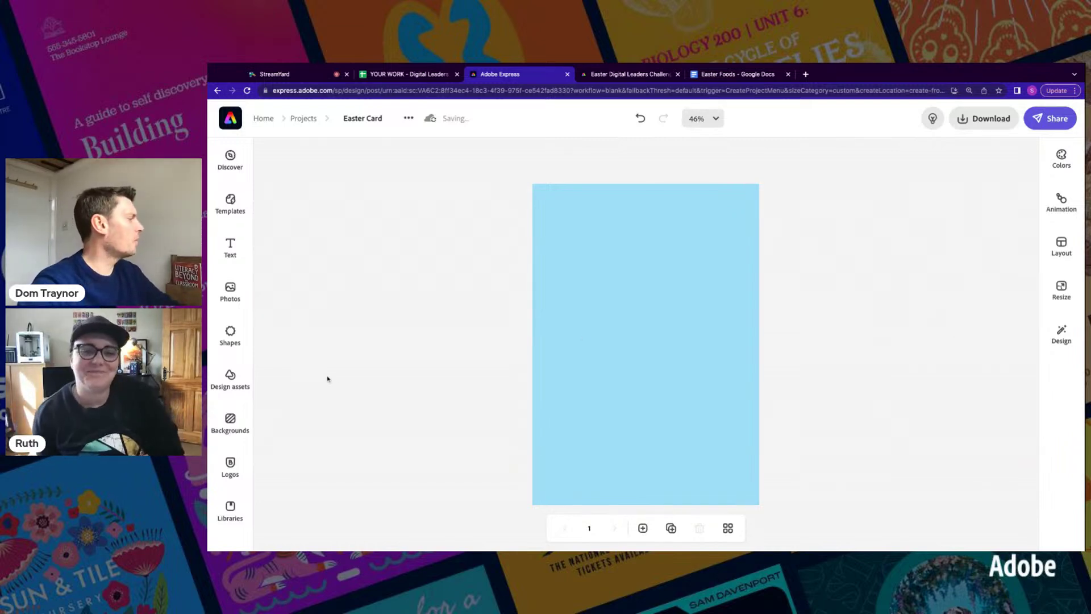
- Add a square from the basic shapes to the page and select it for editing
{"action": "left_click", "coordinate": [229, 335]}
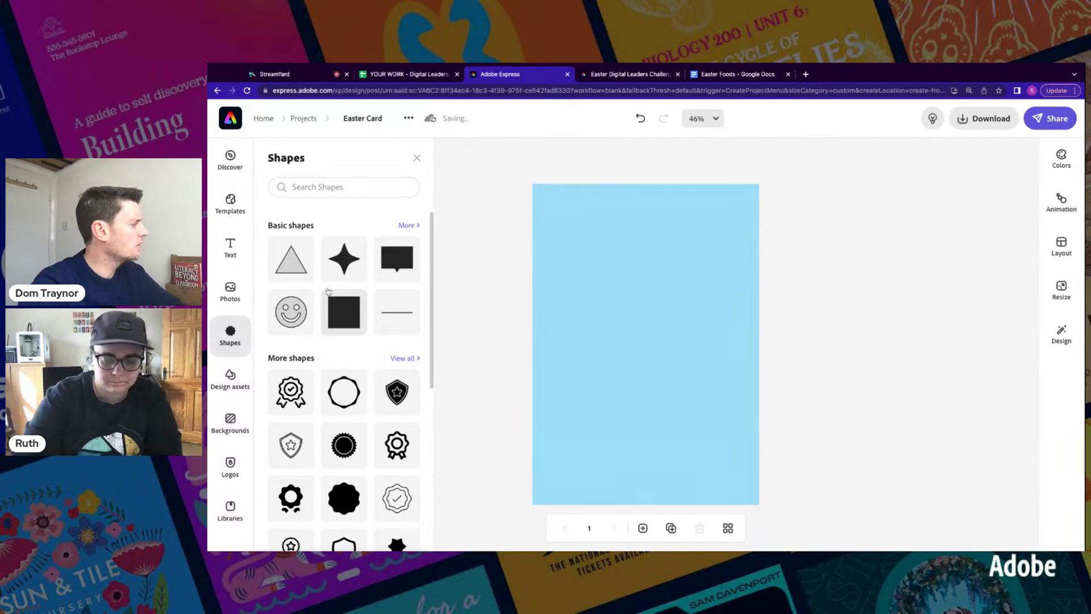
{"action": "left_click", "coordinate": [348, 309]}
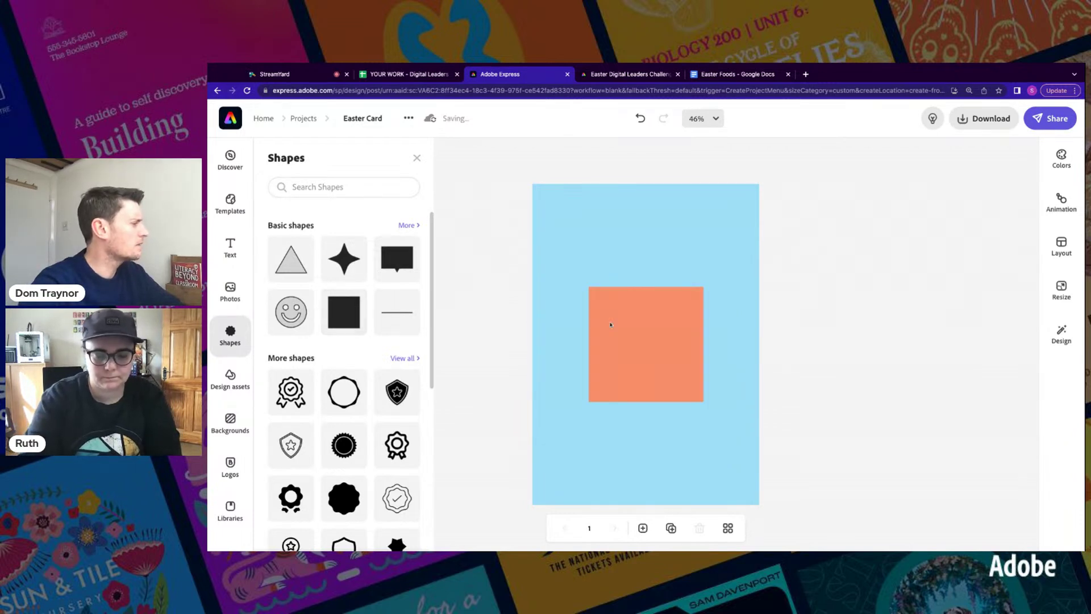
{"action": "left_click", "coordinate": [643, 337]}
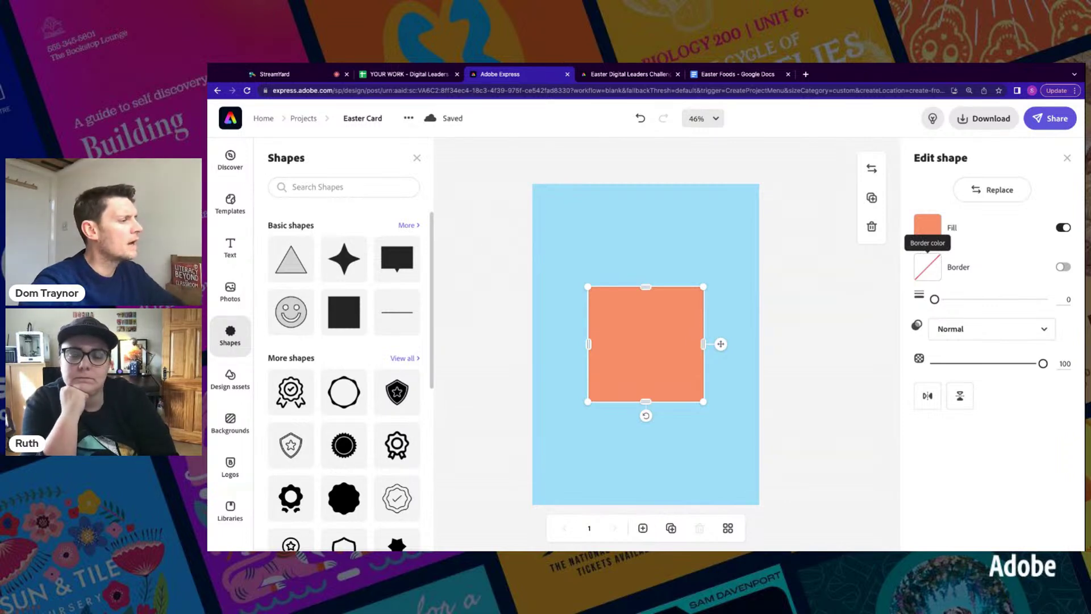
- Give the square a white border with a thickness of 4 and remove its fill
{"action": "left_click", "coordinate": [1063, 267]}
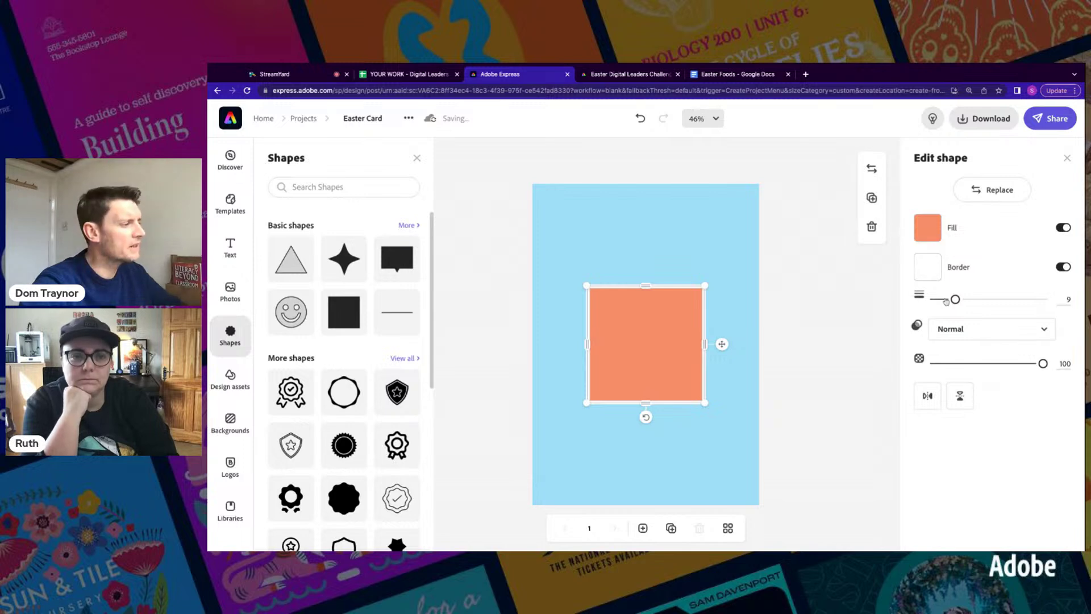
{"action": "mouse_move", "coordinate": [955, 300]}
{"action": "left_mouse_down"}
{"action": "mouse_move", "coordinate": [1032, 300]}
{"action": "mouse_move", "coordinate": [944, 299]}
{"action": "left_mouse_up"}
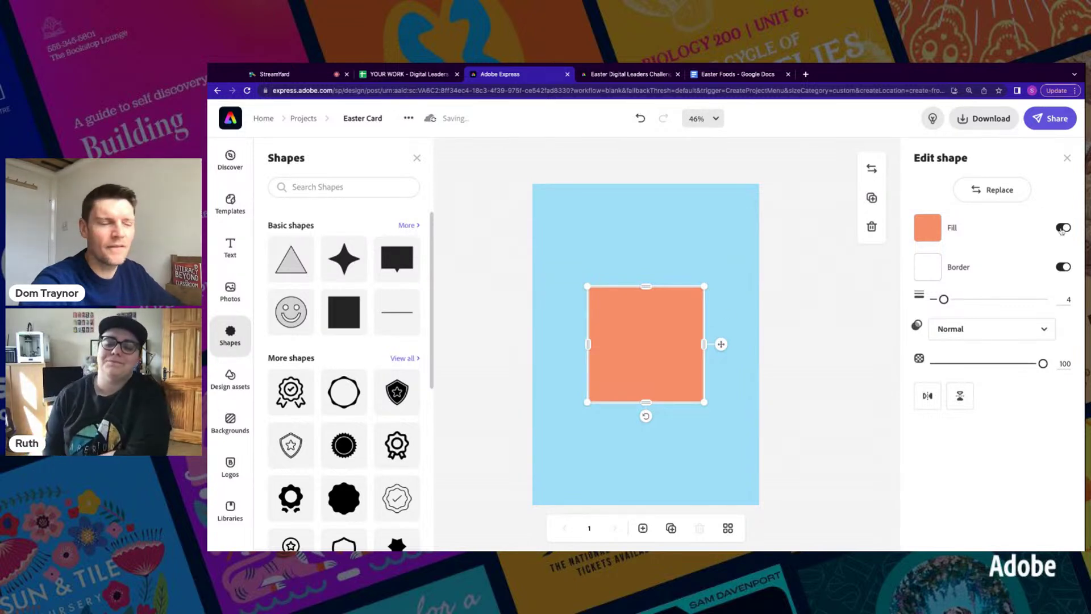
{"action": "left_click", "coordinate": [1062, 227]}
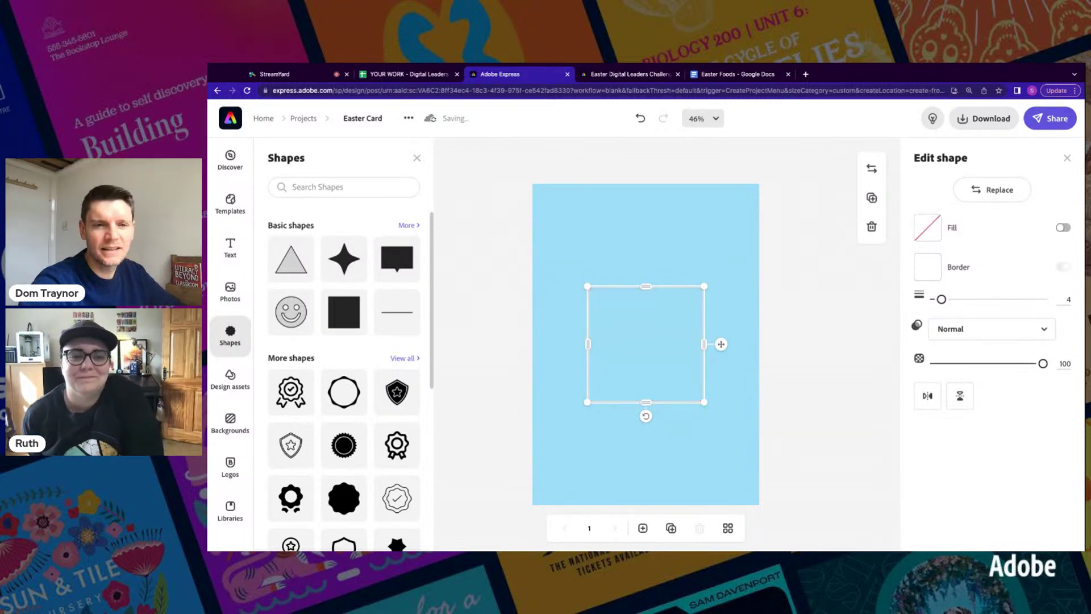
{"action": "left_click", "coordinate": [1067, 229]}
{"action": "left_click", "coordinate": [1061, 229]}
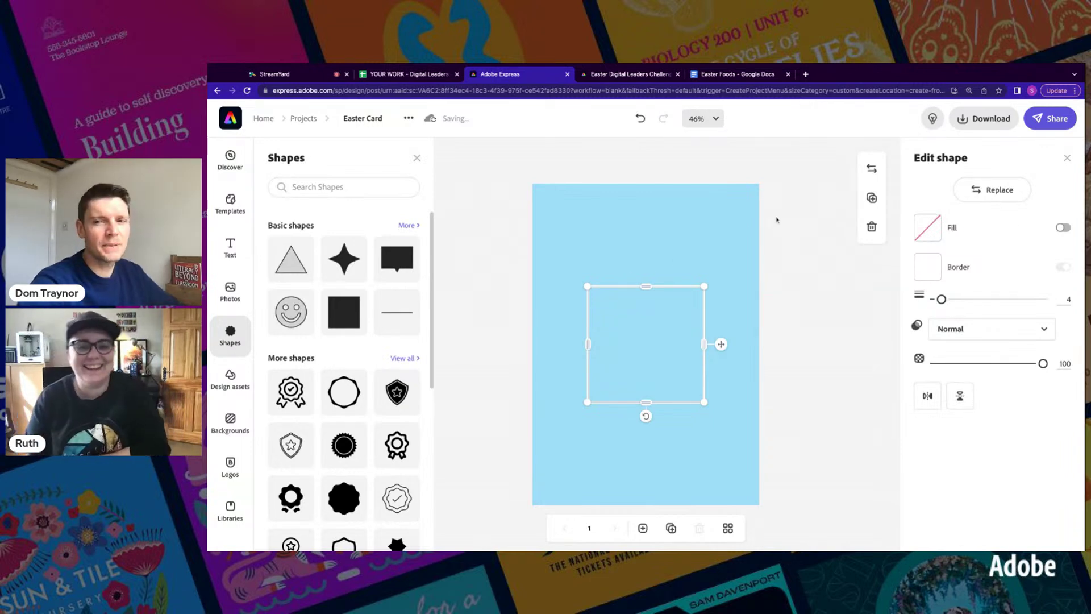
- Stretch the white outline into a tall rectangular frame just inside the page edges and centre it on the page
{"action": "left_click_drag", "start_coordinate": [646, 286], "coordinate": [646, 205]}
{"action": "left_click_drag", "start_coordinate": [646, 402], "coordinate": [646, 483]}
{"action": "left_click_drag", "start_coordinate": [588, 345], "coordinate": [554, 345]}
{"action": "left_click_drag", "start_coordinate": [703, 345], "coordinate": [756, 343]}
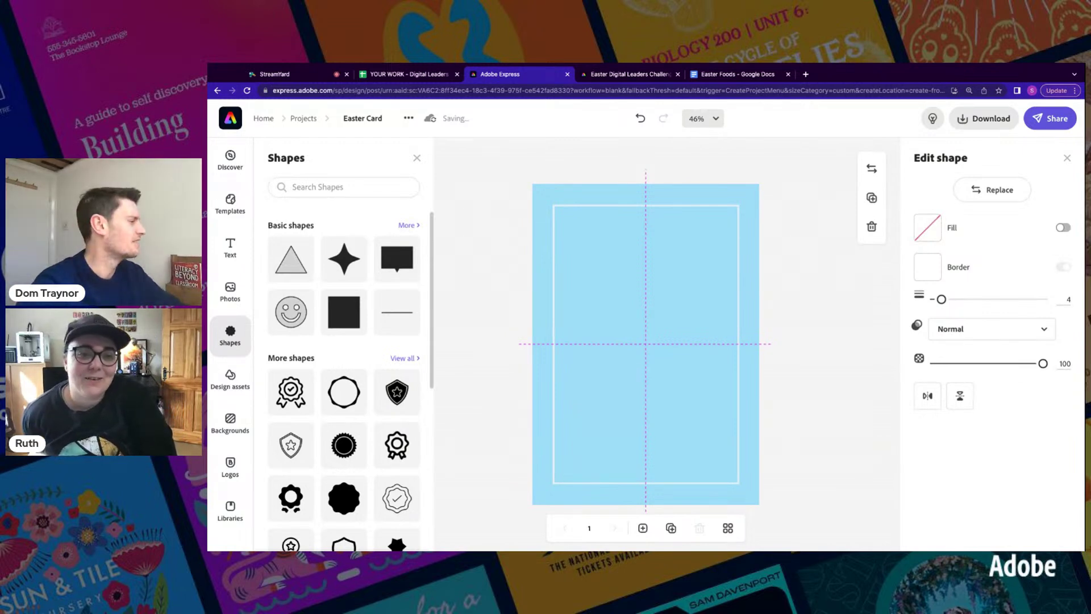
{"action": "left_click", "coordinate": [803, 301]}
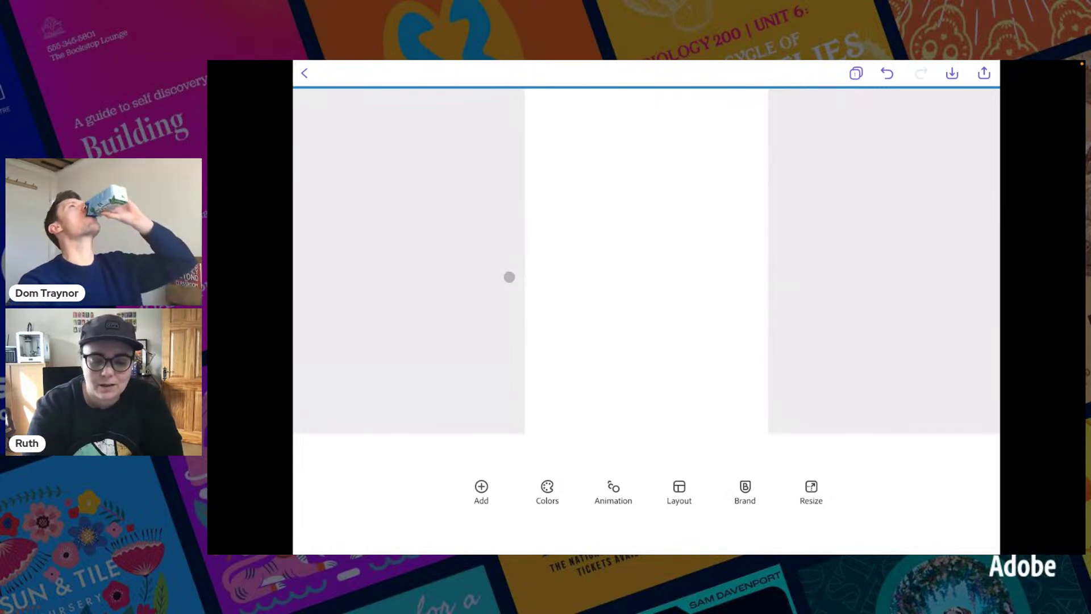
- On the iPad, set the blank page's background to a pale yellow based on the suggested yellow swatch
{"action": "left_click", "coordinate": [509, 277]}
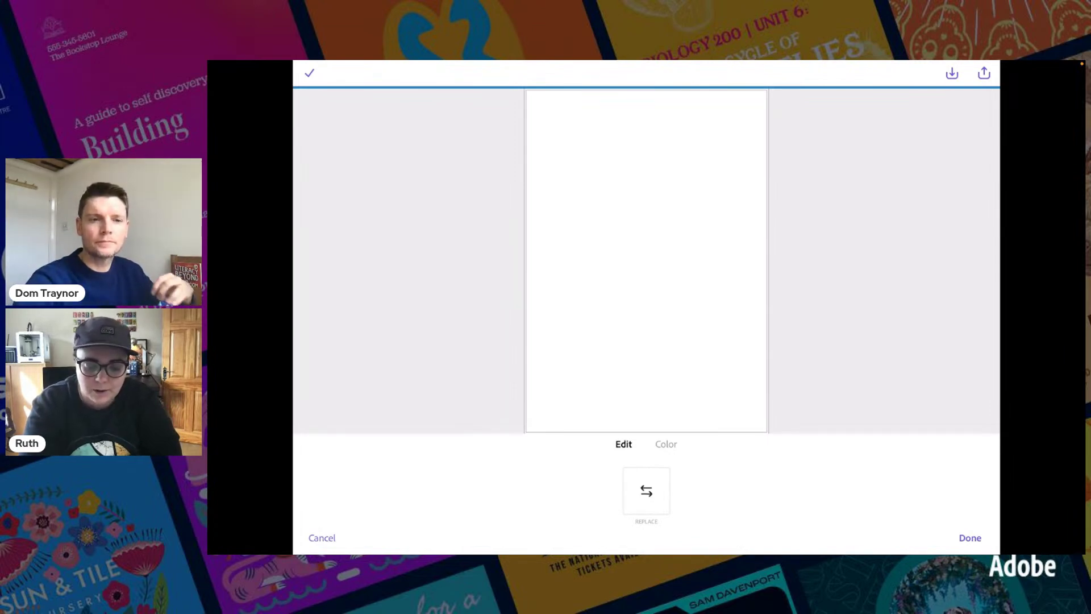
{"action": "left_click", "coordinate": [667, 444]}
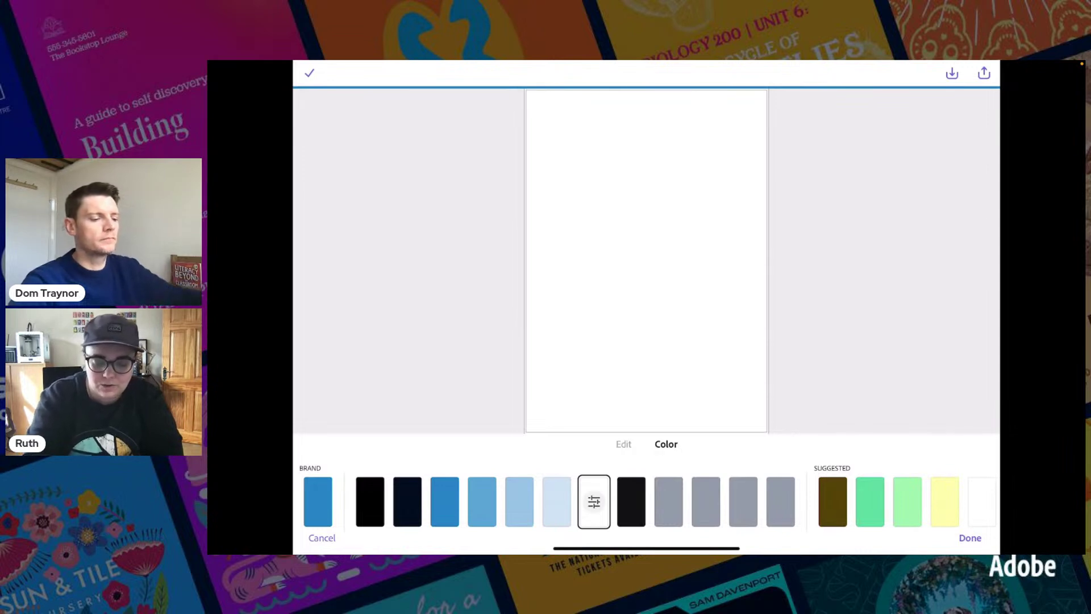
{"action": "scroll", "coordinate": [646, 502], "scroll_direction": "right", "scroll_amount": 5}
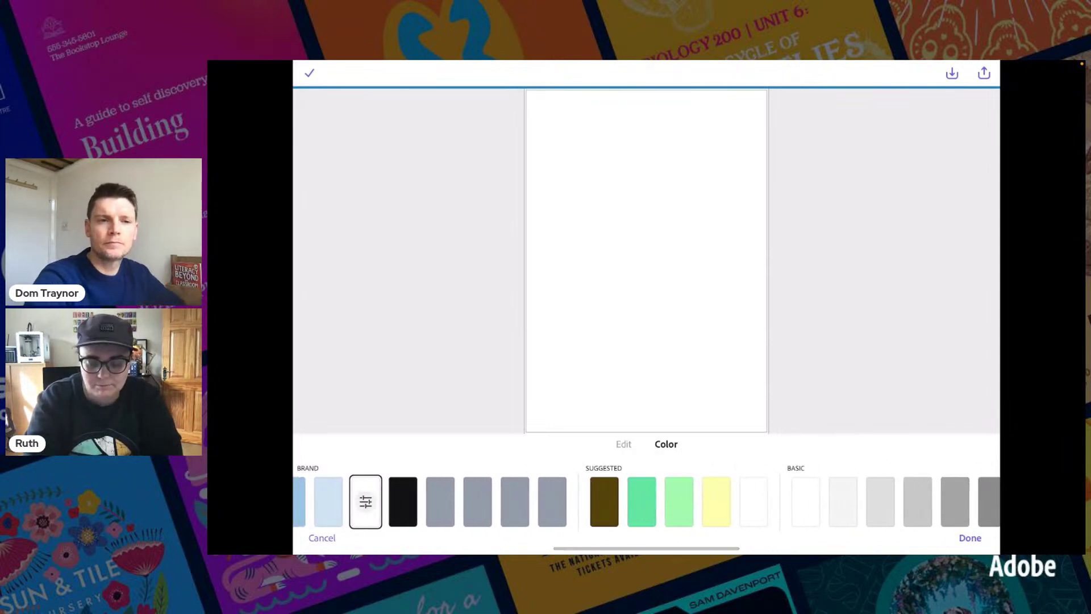
{"action": "scroll", "coordinate": [647, 502], "scroll_direction": "left", "scroll_amount": 3}
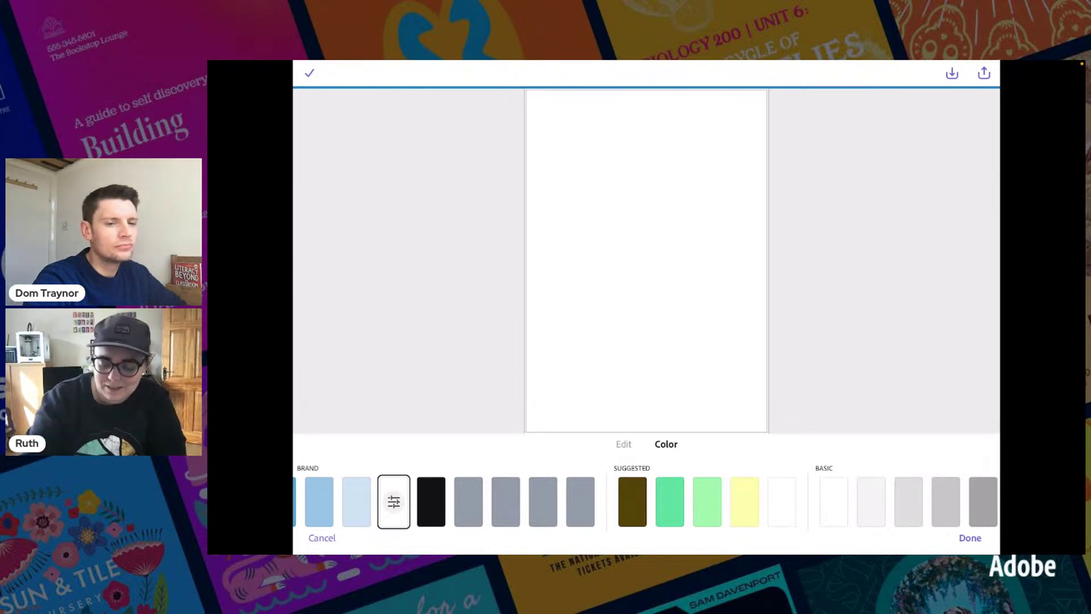
{"action": "left_click", "coordinate": [707, 502]}
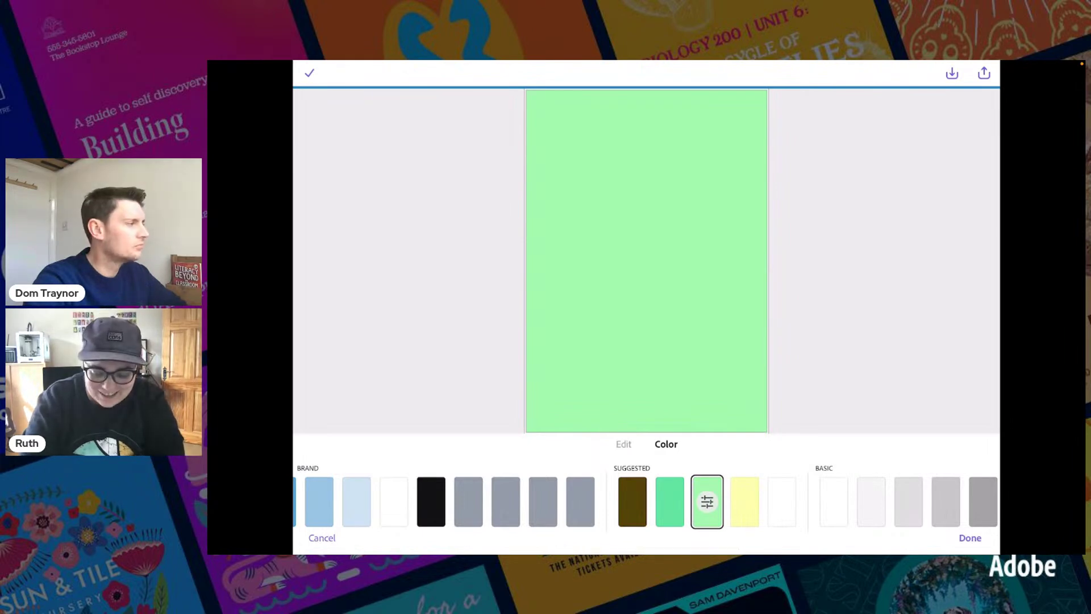
{"action": "left_click", "coordinate": [744, 502]}
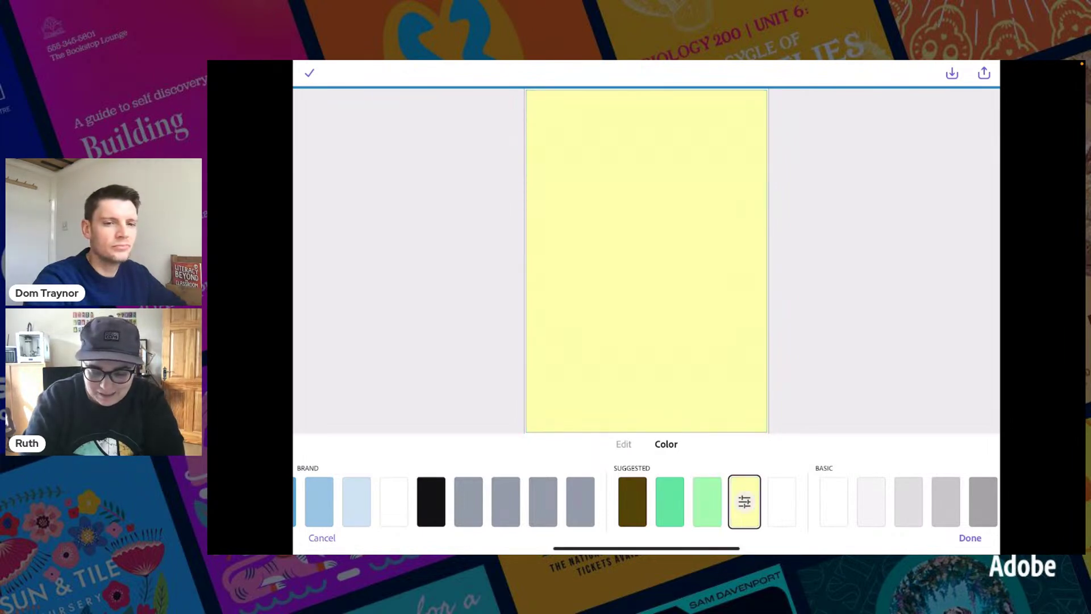
{"action": "left_click", "coordinate": [745, 501]}
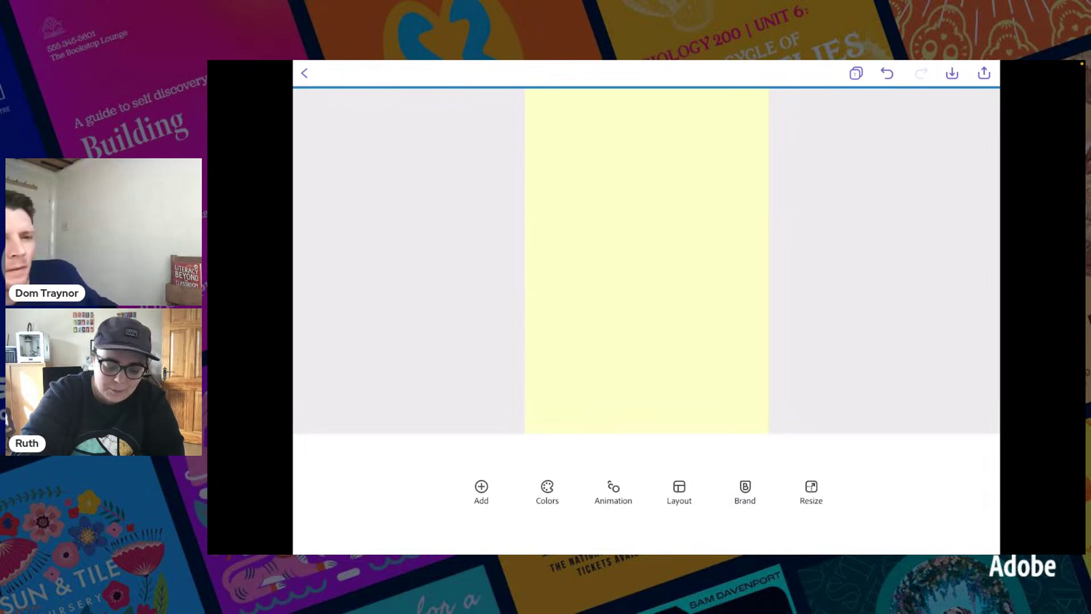
- Add a square from the basic shapes to the yellow page
{"action": "left_click", "coordinate": [481, 490]}
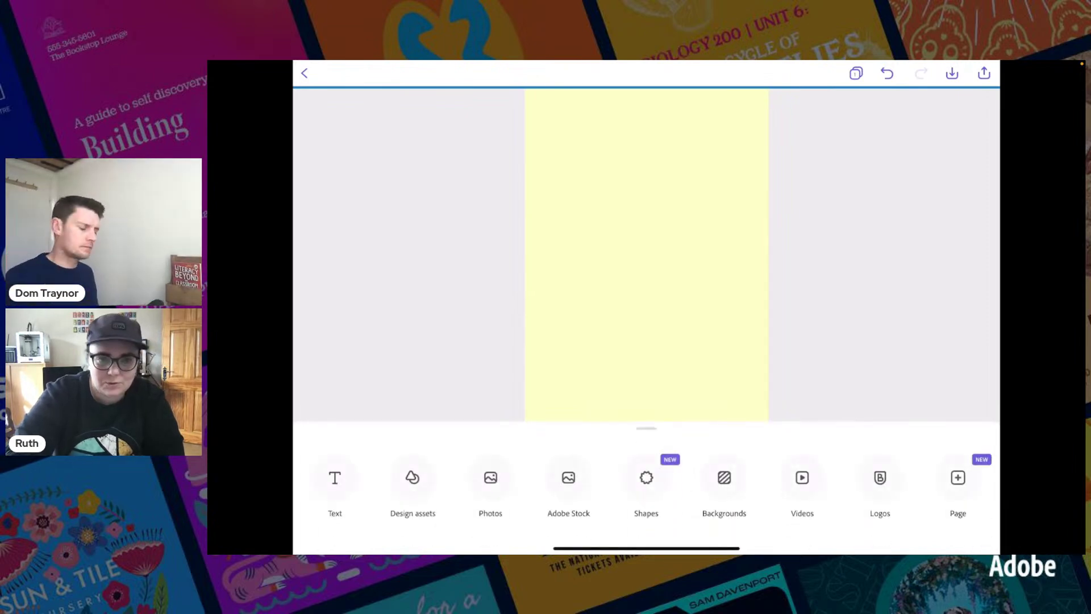
{"action": "left_click", "coordinate": [646, 477]}
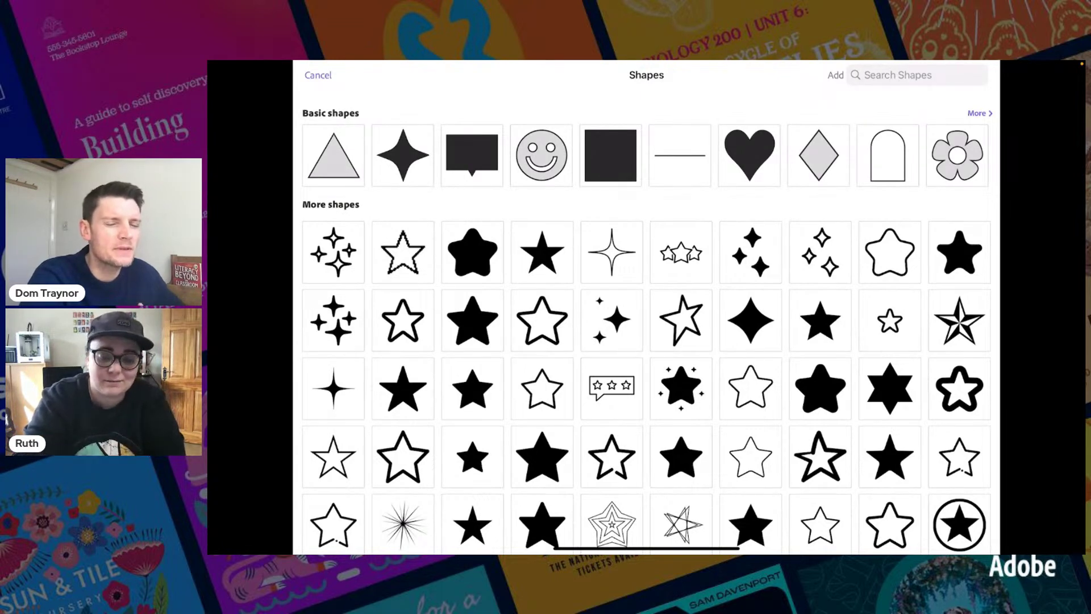
{"action": "left_click", "coordinate": [610, 155]}
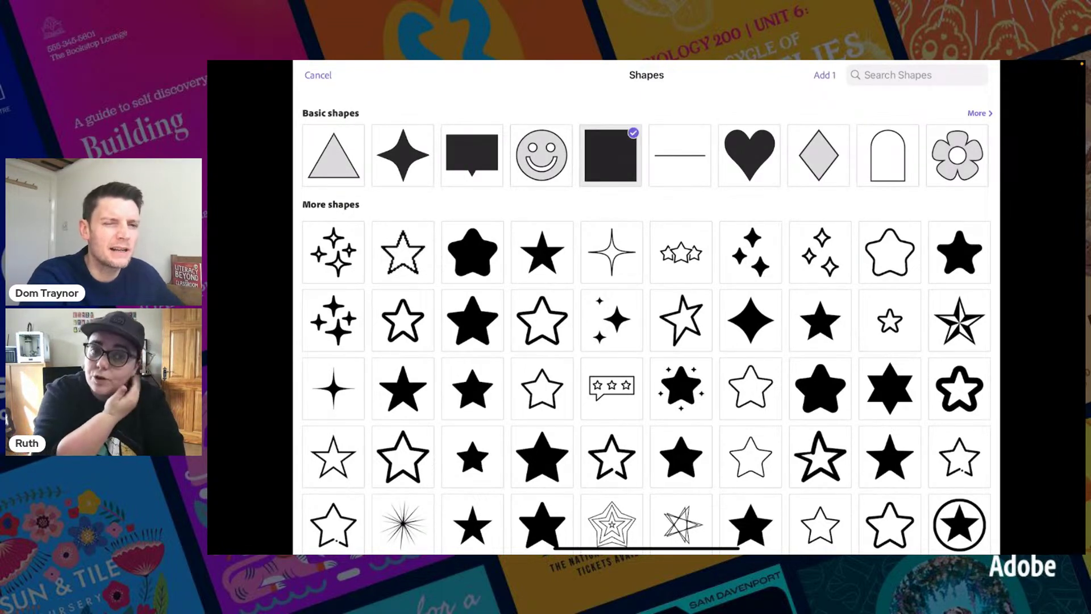
{"action": "left_click", "coordinate": [824, 75]}
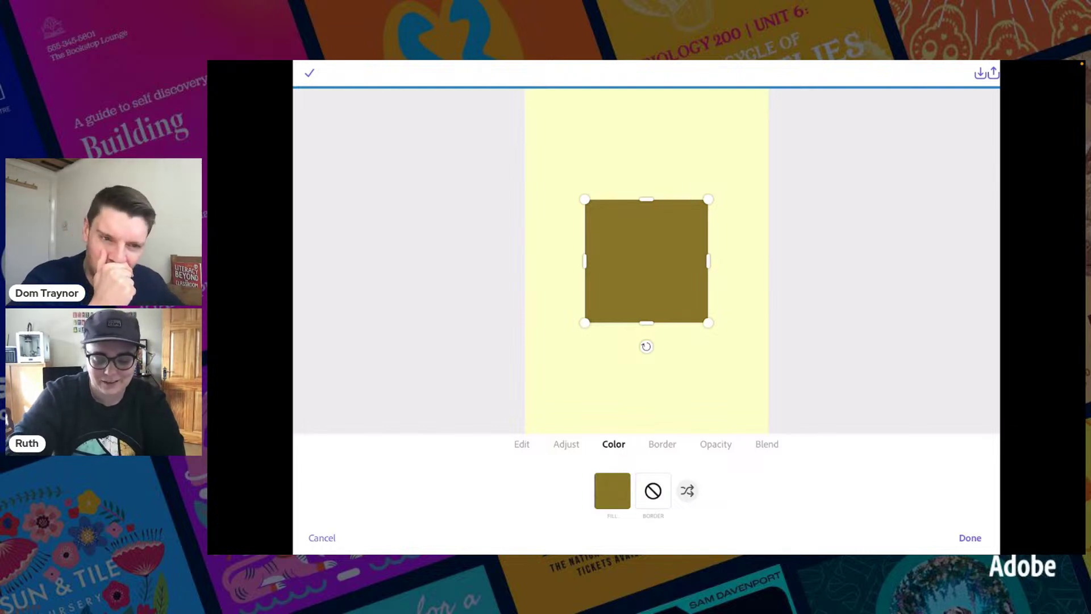
- Remove the square's fill and set its border thickness to 8, keeping the light green border colour
{"action": "left_click", "coordinate": [612, 491]}
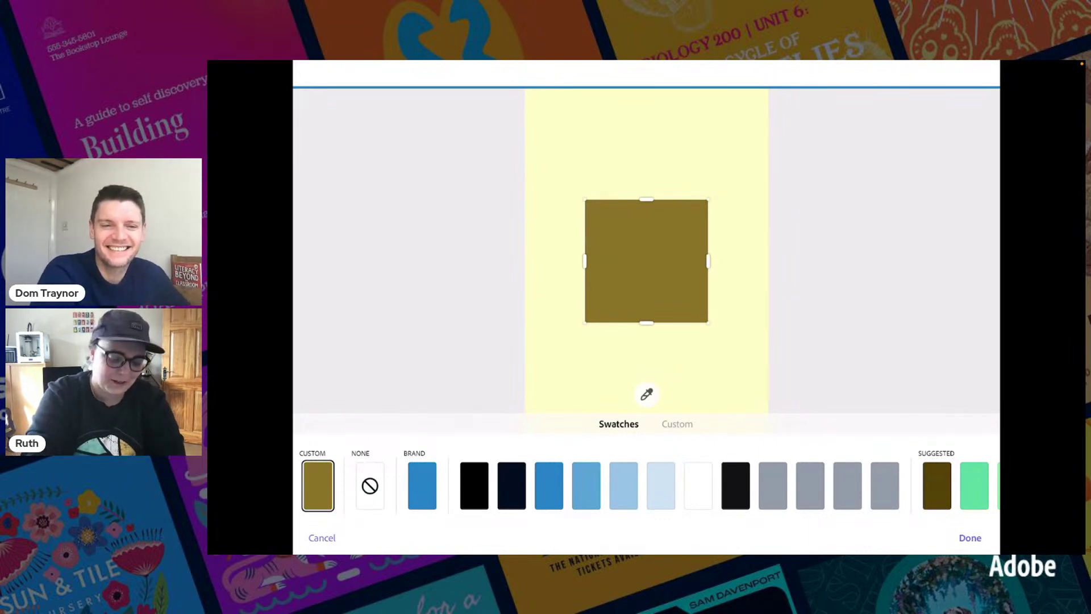
{"action": "left_click", "coordinate": [370, 485]}
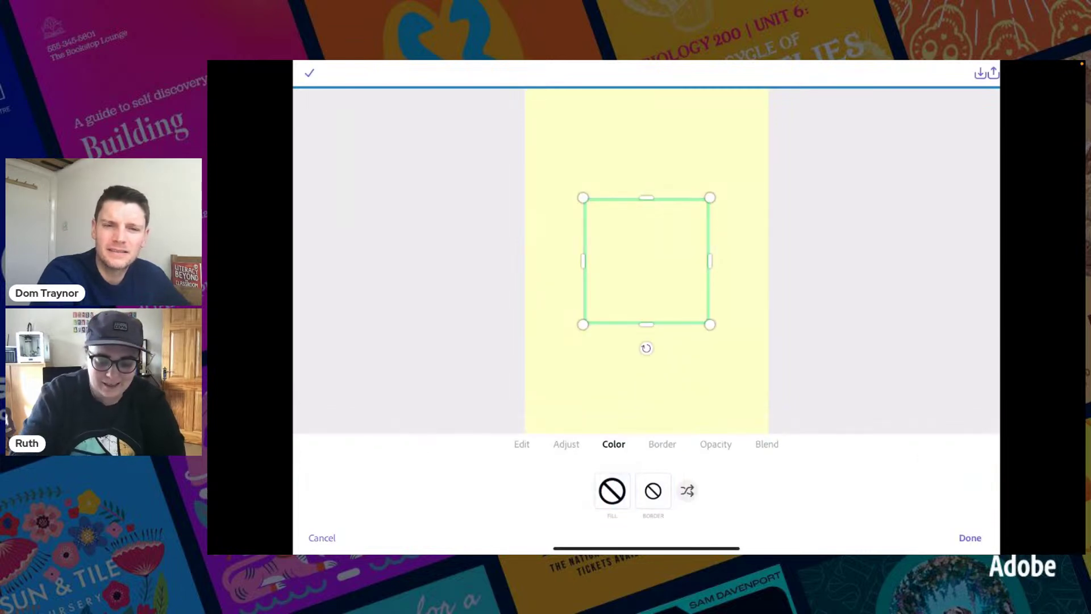
{"action": "left_click", "coordinate": [662, 444]}
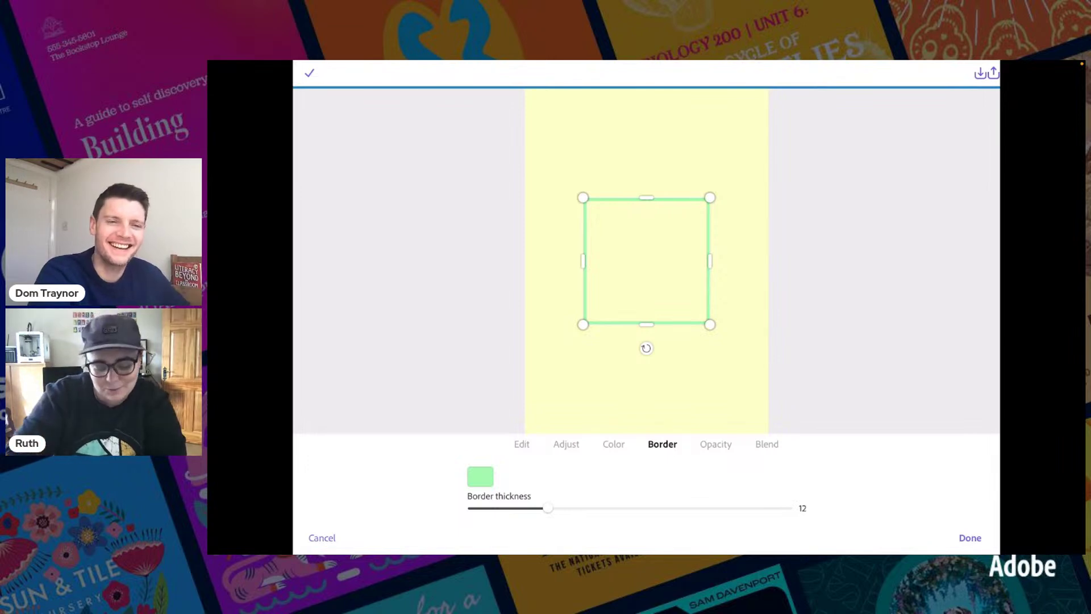
{"action": "left_click_drag", "start_coordinate": [547, 508], "coordinate": [506, 509]}
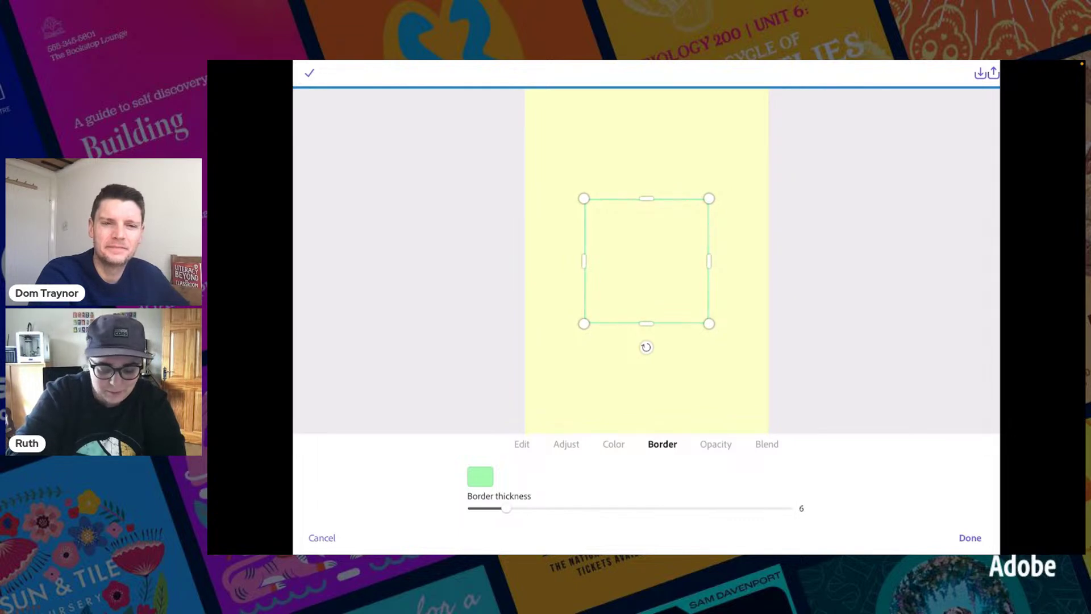
{"action": "left_click_drag", "start_coordinate": [506, 508], "coordinate": [500, 508]}
{"action": "left_click", "coordinate": [481, 476]}
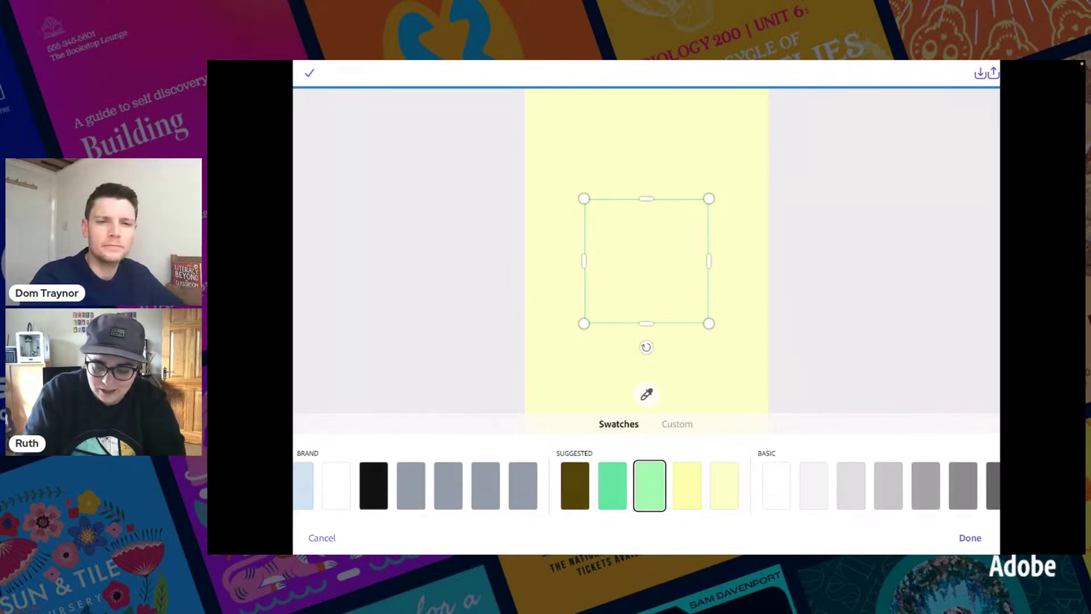
{"action": "left_click", "coordinate": [970, 538]}
- Enlarge the green outline into a frame just inside the yellow page's edges, centre it and finish editing the shape
{"action": "left_click_drag", "start_coordinate": [709, 198], "coordinate": [742, 104]}
{"action": "left_click_drag", "start_coordinate": [584, 324], "coordinate": [540, 386]}
{"action": "left_click_drag", "start_coordinate": [641, 386], "coordinate": [641, 418]}
{"action": "left_click_drag", "start_coordinate": [641, 260], "coordinate": [647, 261]}
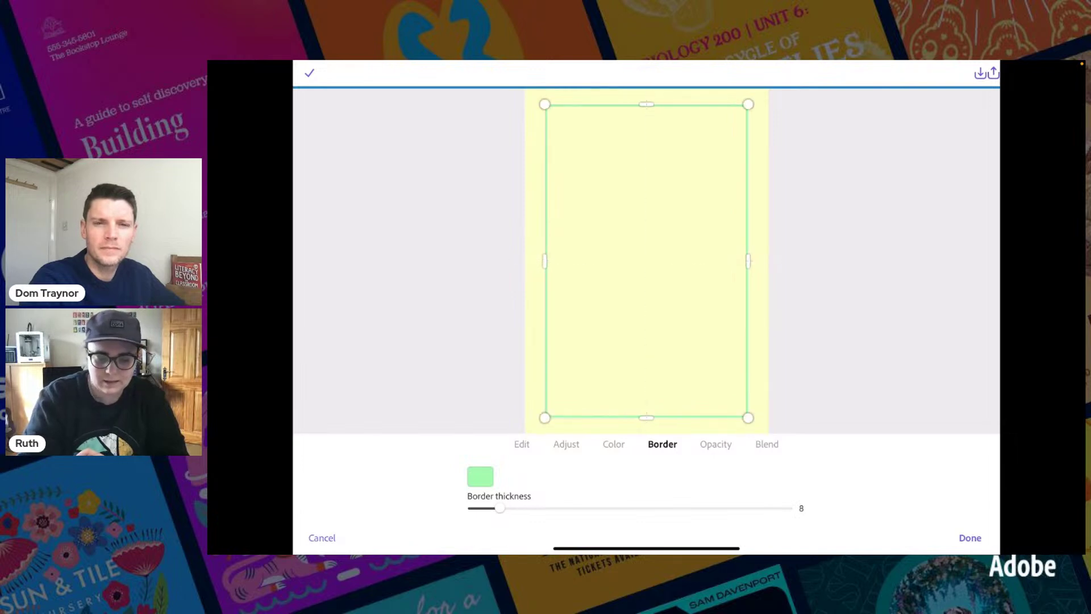
{"action": "left_click", "coordinate": [970, 537]}
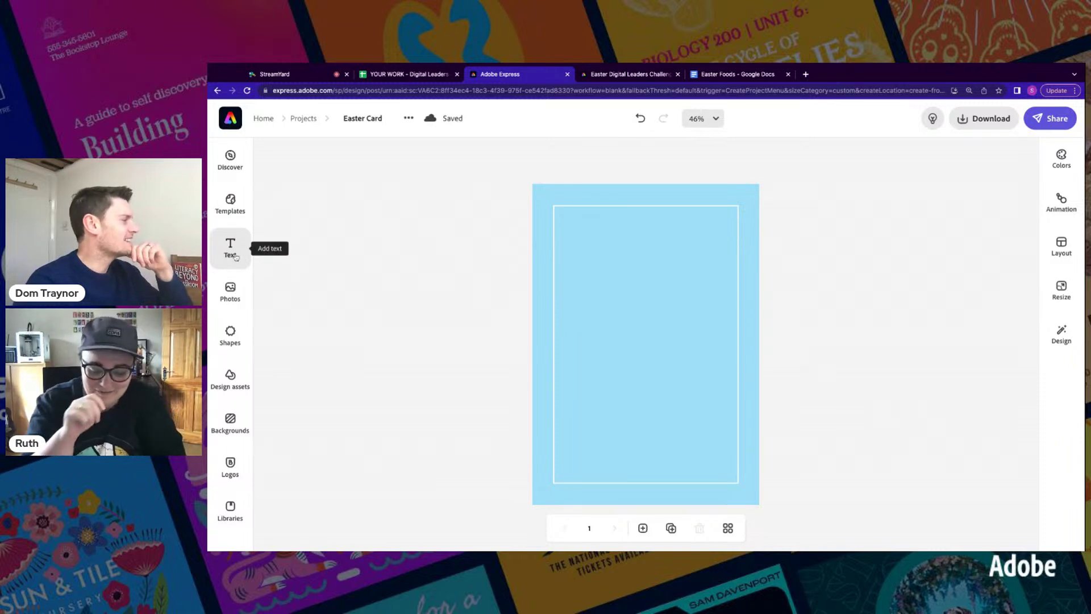
- In the browser, add a text box reading HAPPY EASTER to the blue card
{"action": "left_click", "coordinate": [236, 257]}
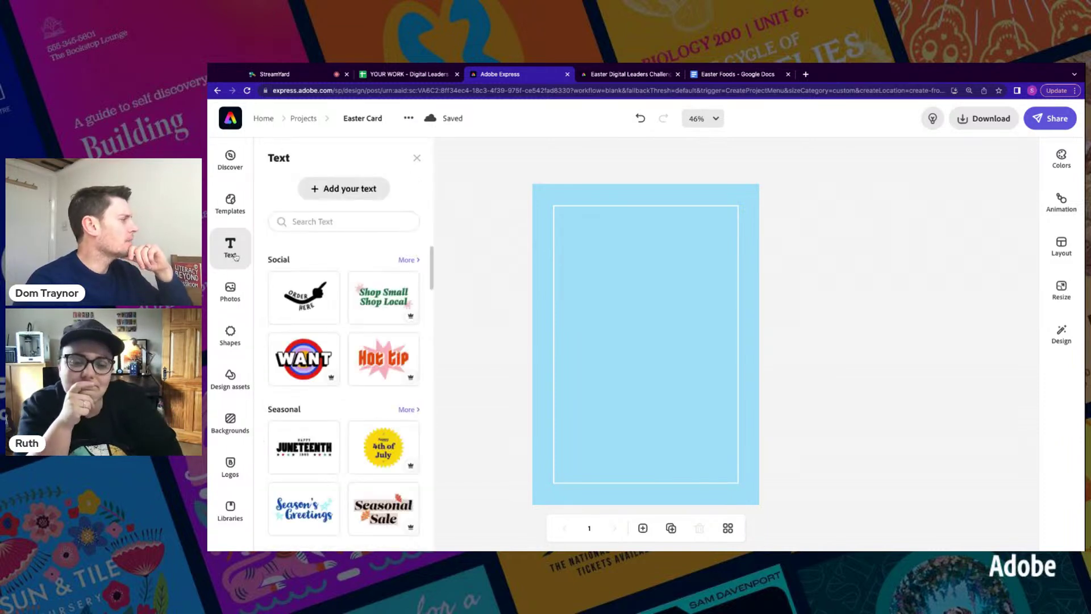
{"action": "left_click", "coordinate": [336, 189]}
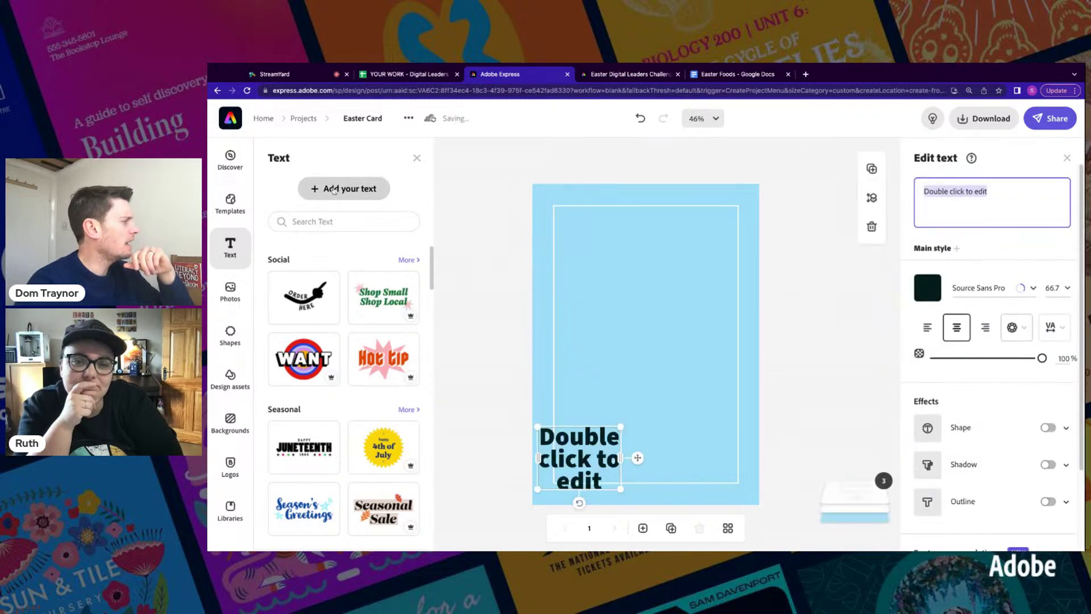
{"action": "type", "text": "H"}
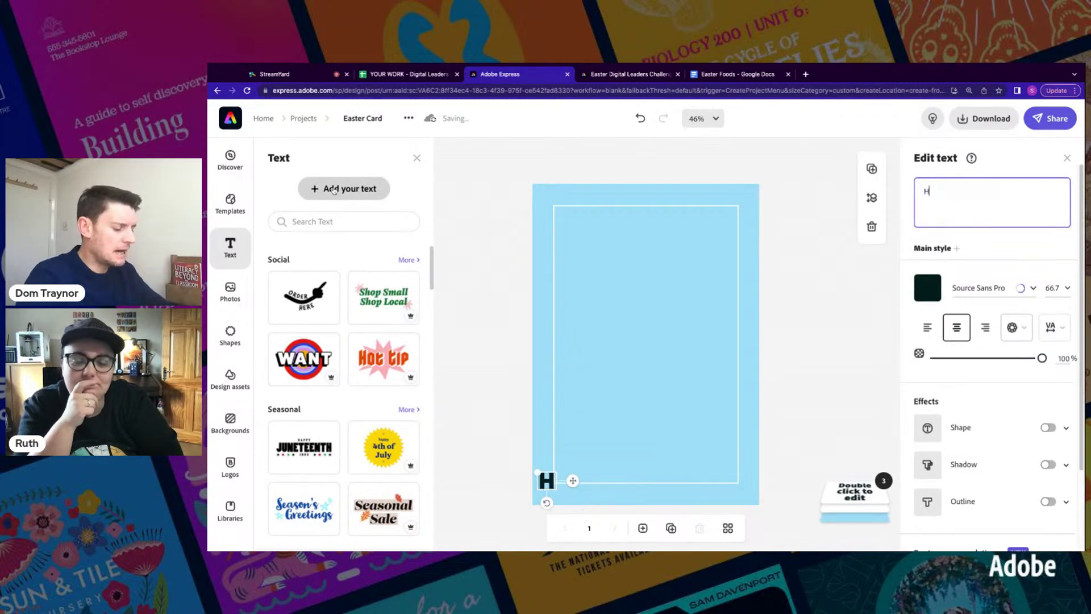
{"action": "type", "text": "APPY BIRTHDAY"}
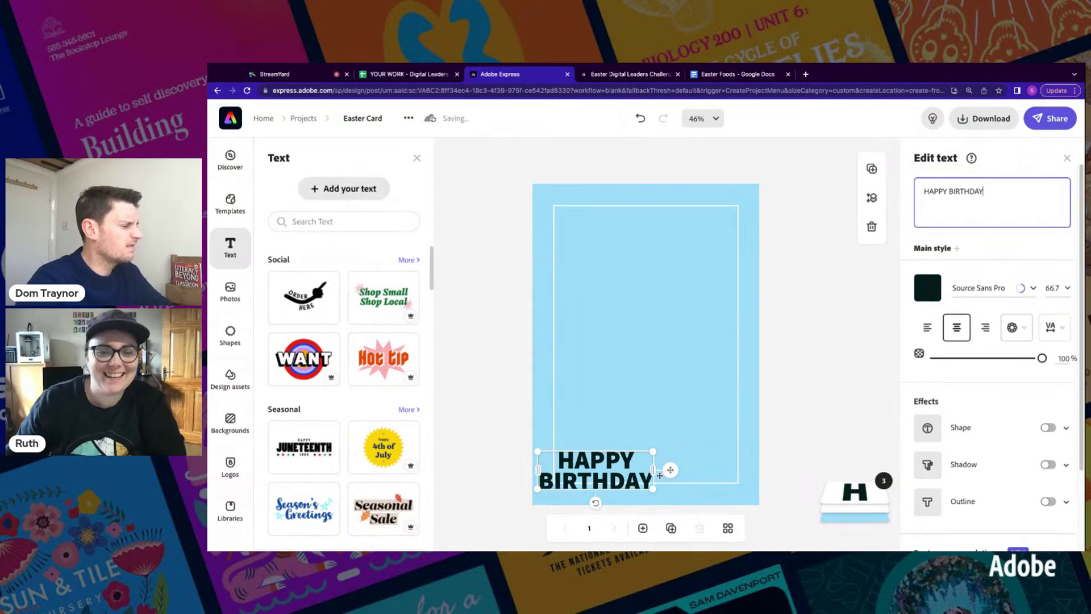
{"action": "double_click", "coordinate": [960, 192]}
{"action": "type", "text": "EASTER"}
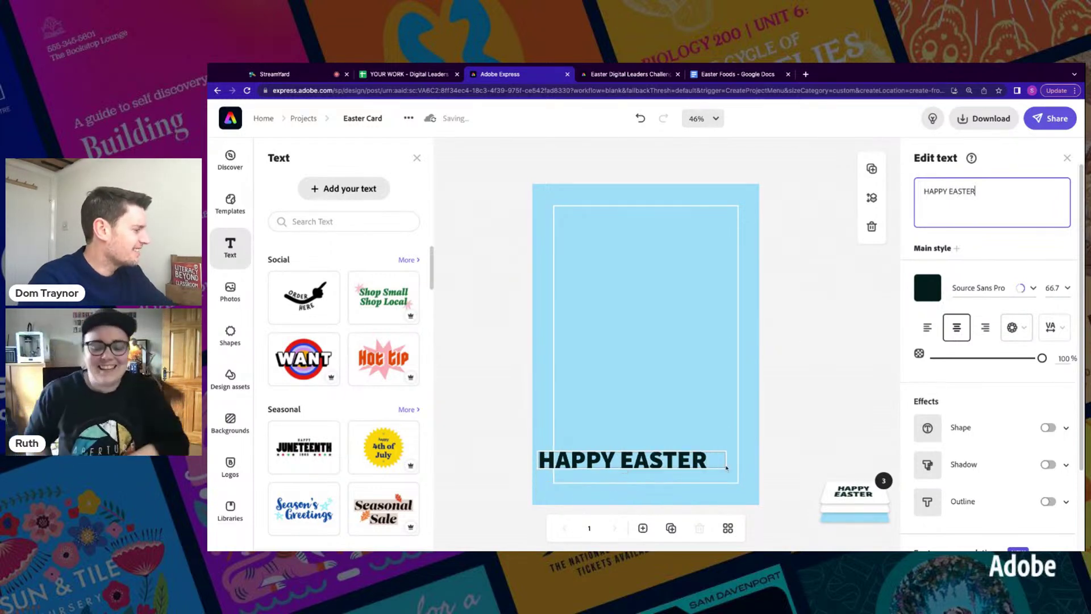
- Move the HAPPY EASTER text up to just inside the top edge of the white frame, centred across the card
{"action": "left_click", "coordinate": [726, 467]}
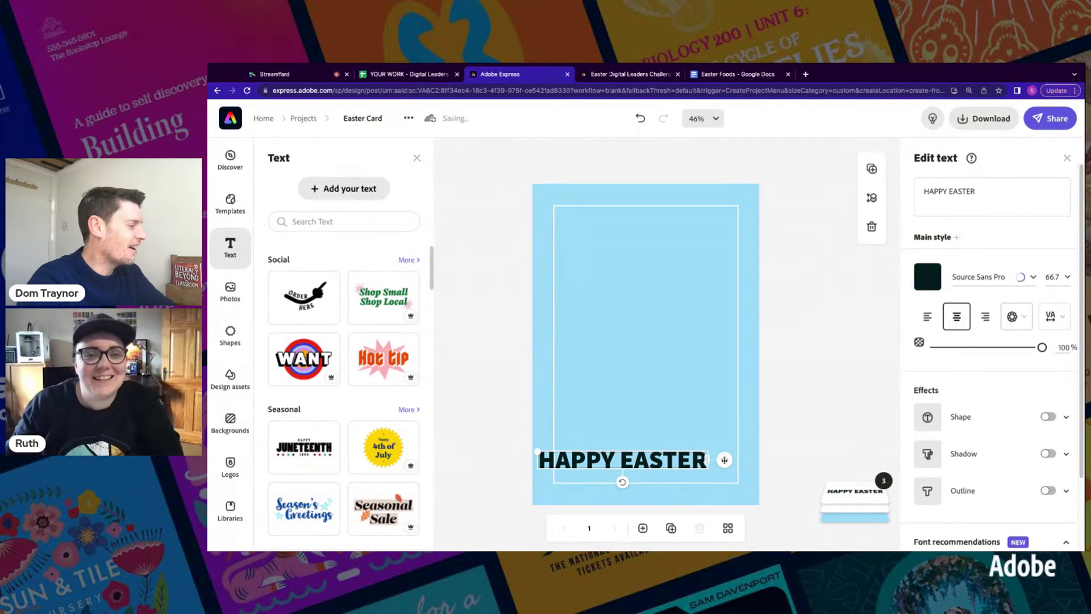
{"action": "left_click_drag", "start_coordinate": [724, 460], "coordinate": [748, 222]}
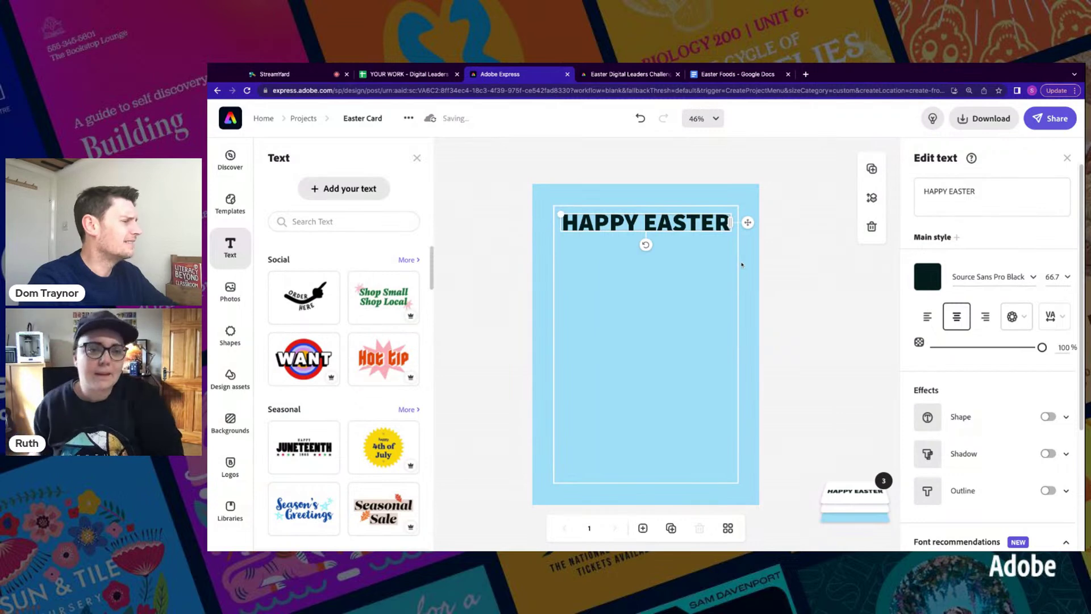
- Examine the full list of font recommendations for the HAPPY EASTER heading
{"action": "scroll", "coordinate": [992, 410], "scroll_direction": "down", "scroll_amount": 3}
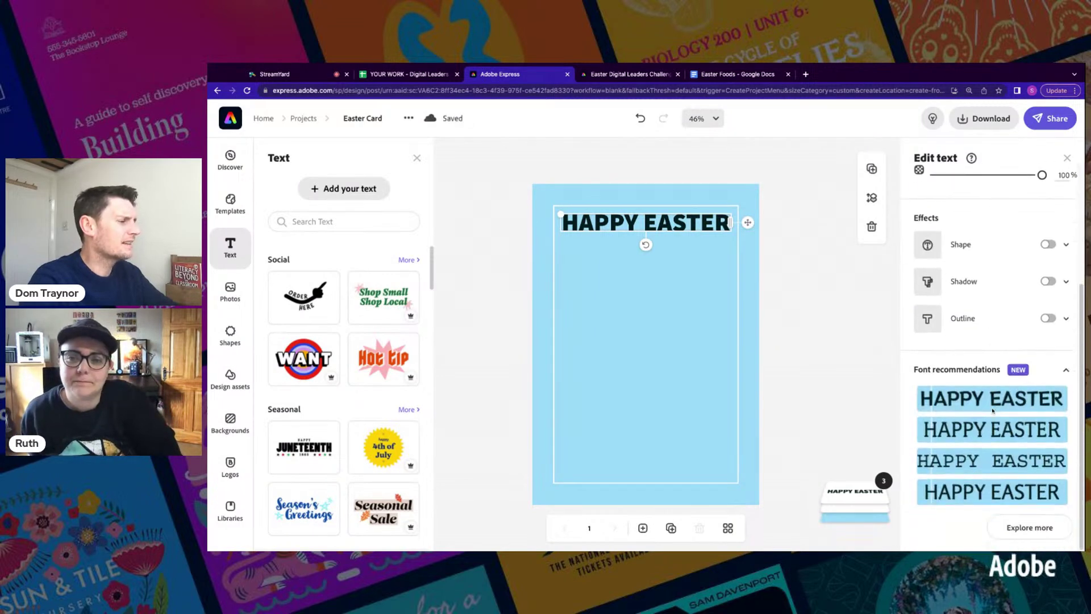
{"action": "left_click", "coordinate": [1015, 535]}
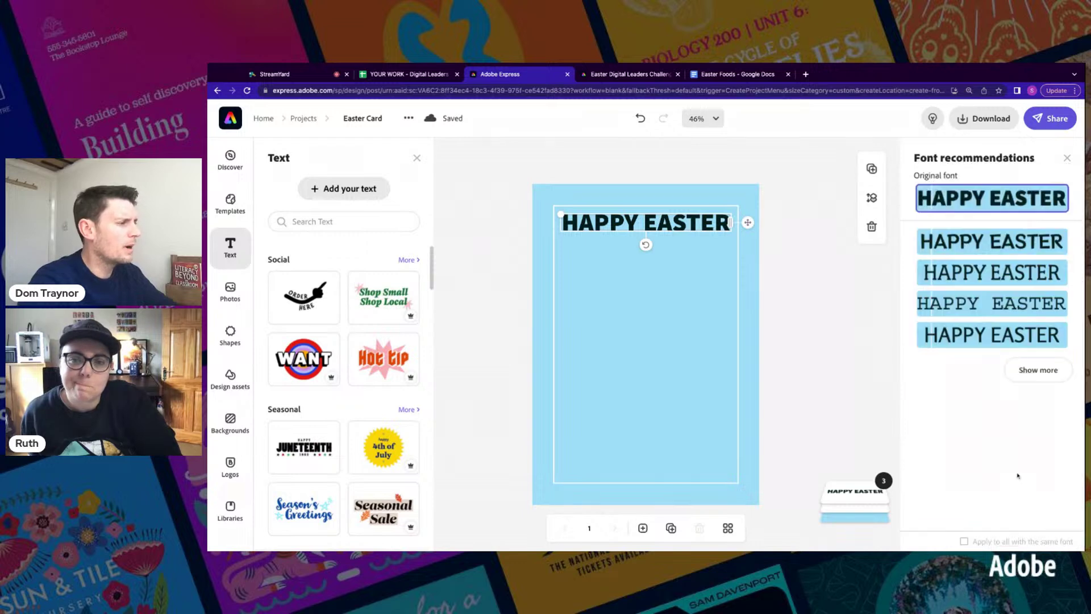
{"action": "left_click", "coordinate": [1039, 370]}
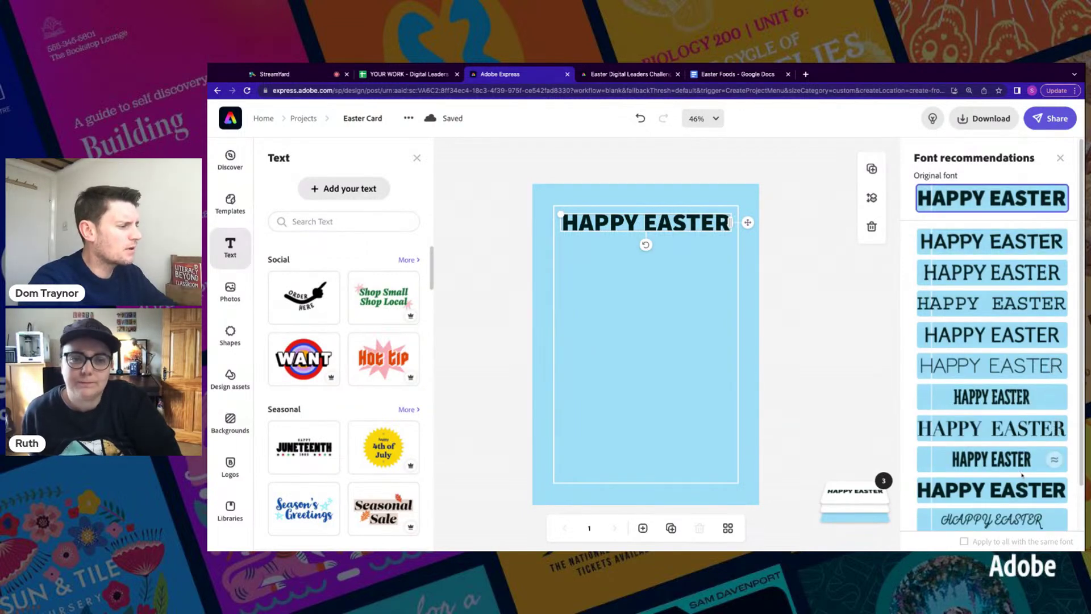
{"action": "scroll", "coordinate": [1020, 457], "scroll_direction": "down", "scroll_amount": 1}
{"action": "left_click", "coordinate": [1023, 505]}
{"action": "scroll", "coordinate": [1011, 477], "scroll_direction": "down", "scroll_amount": 5}
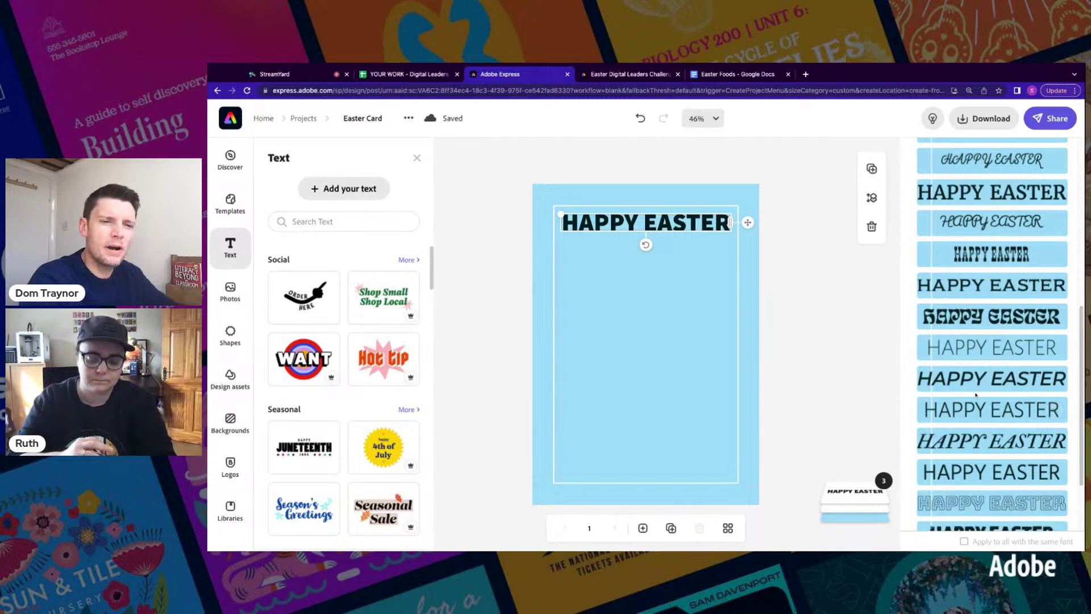
{"action": "scroll", "coordinate": [976, 393], "scroll_direction": "down", "scroll_amount": 5}
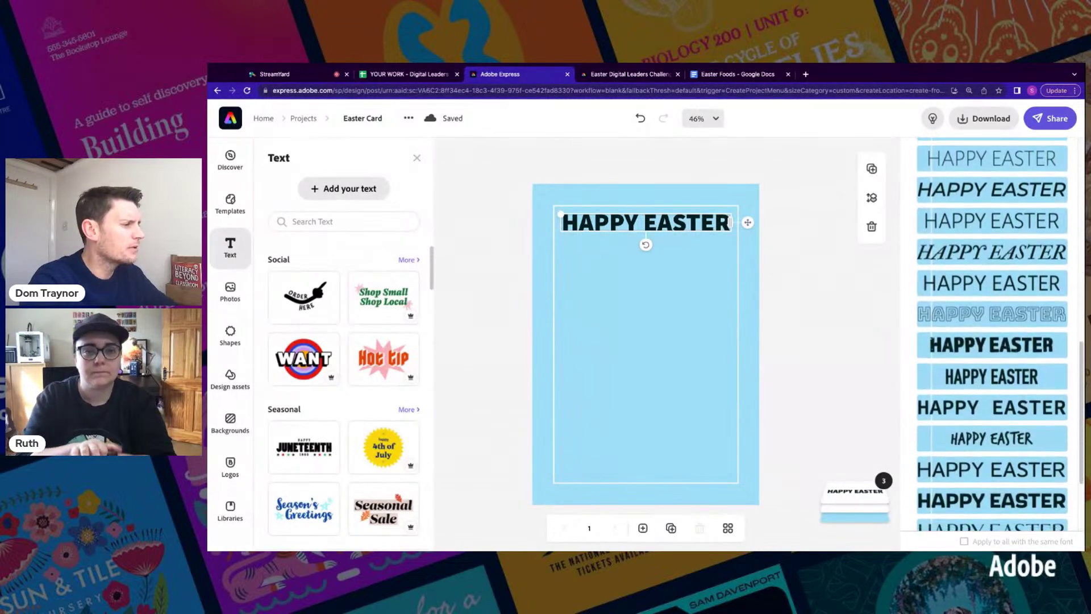
{"action": "scroll", "coordinate": [991, 335], "scroll_direction": "down", "scroll_amount": 2}
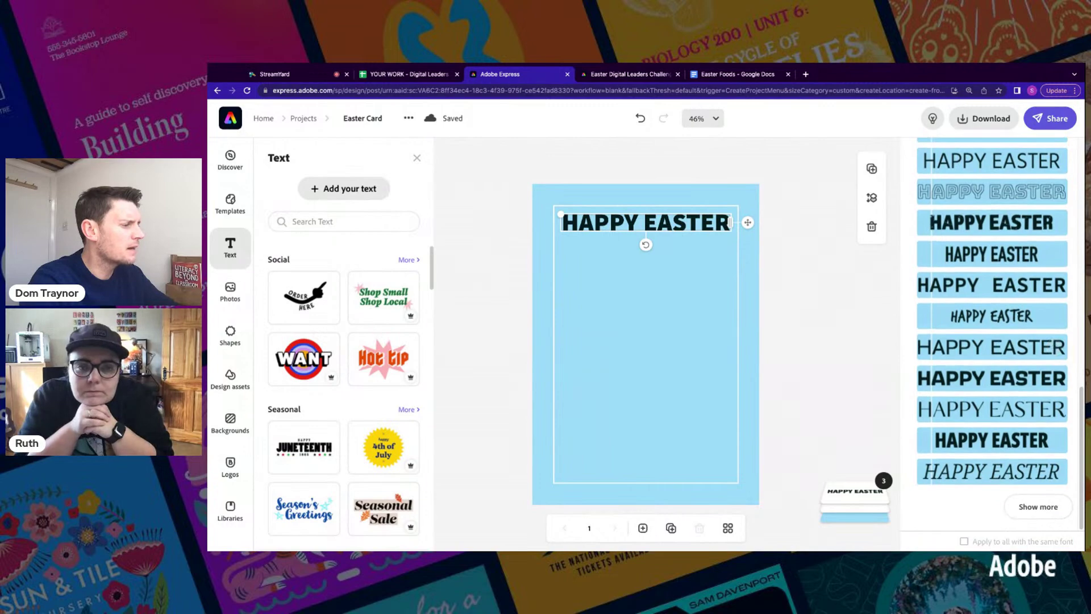
{"action": "scroll", "coordinate": [992, 335], "scroll_direction": "up", "scroll_amount": 8}
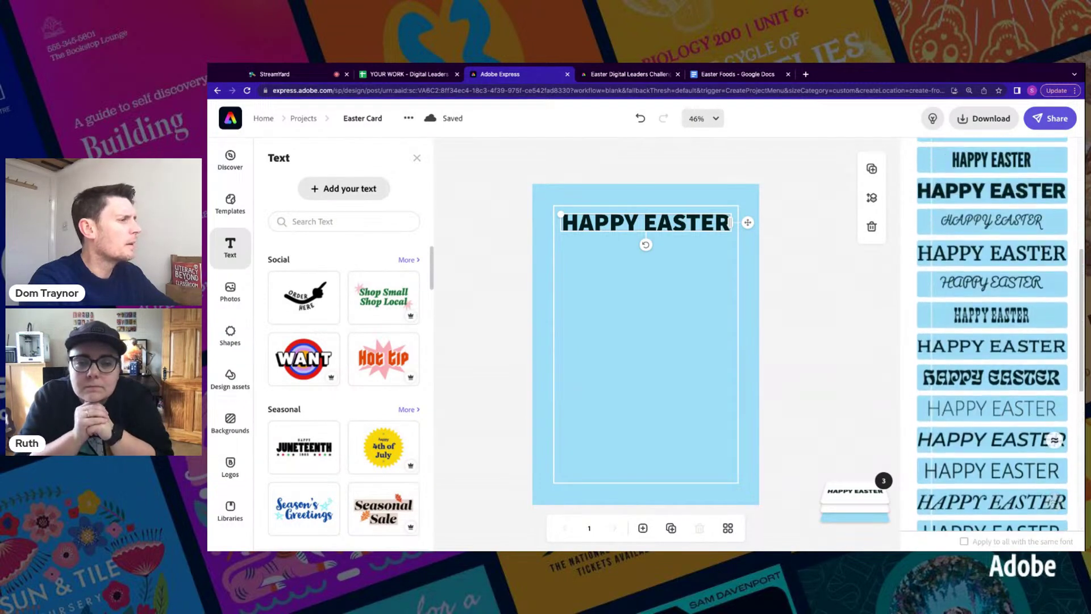
{"action": "scroll", "coordinate": [992, 398], "scroll_direction": "up", "scroll_amount": 1}
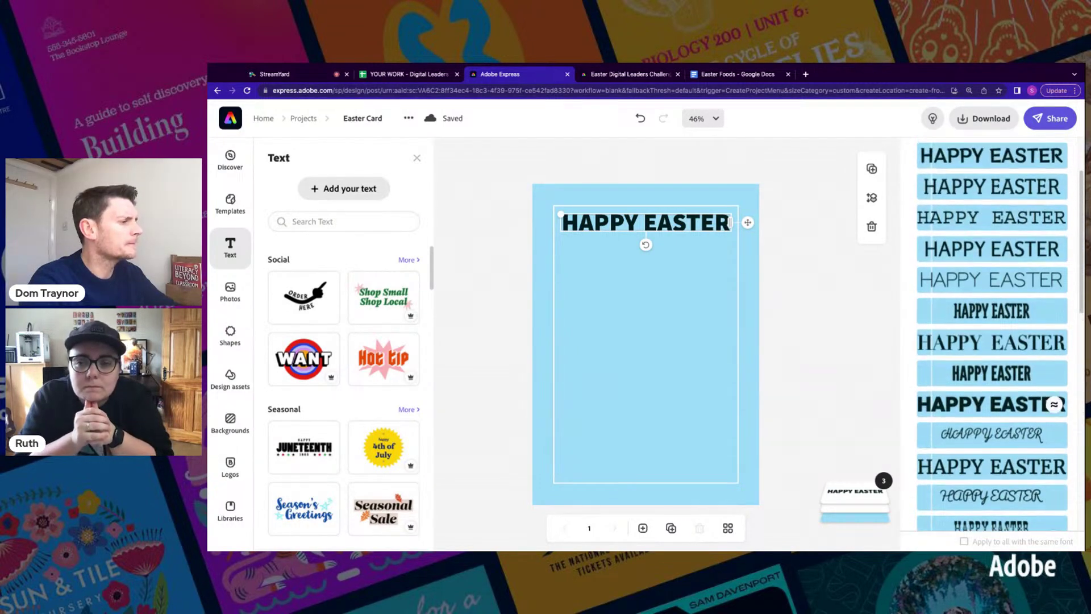
{"action": "scroll", "coordinate": [1054, 402], "scroll_direction": "up", "scroll_amount": 4}
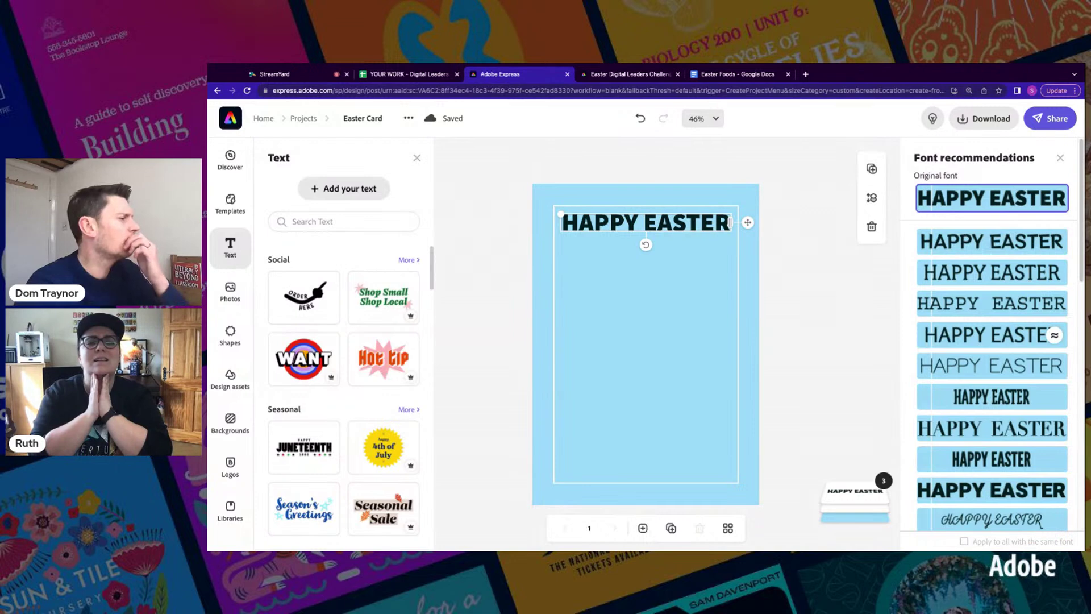
{"action": "left_click", "coordinate": [1060, 159]}
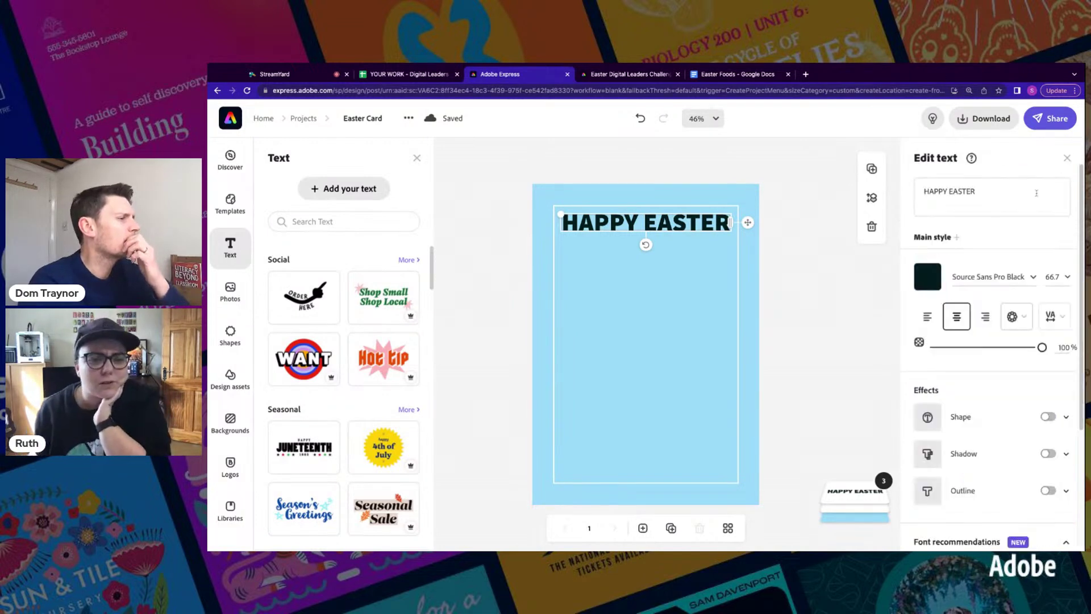
- Search the fonts for Bellfort and apply Bellfort Regular to the HAPPY EASTER heading
{"action": "left_click", "coordinate": [978, 275]}
{"action": "type", "text": "B"}
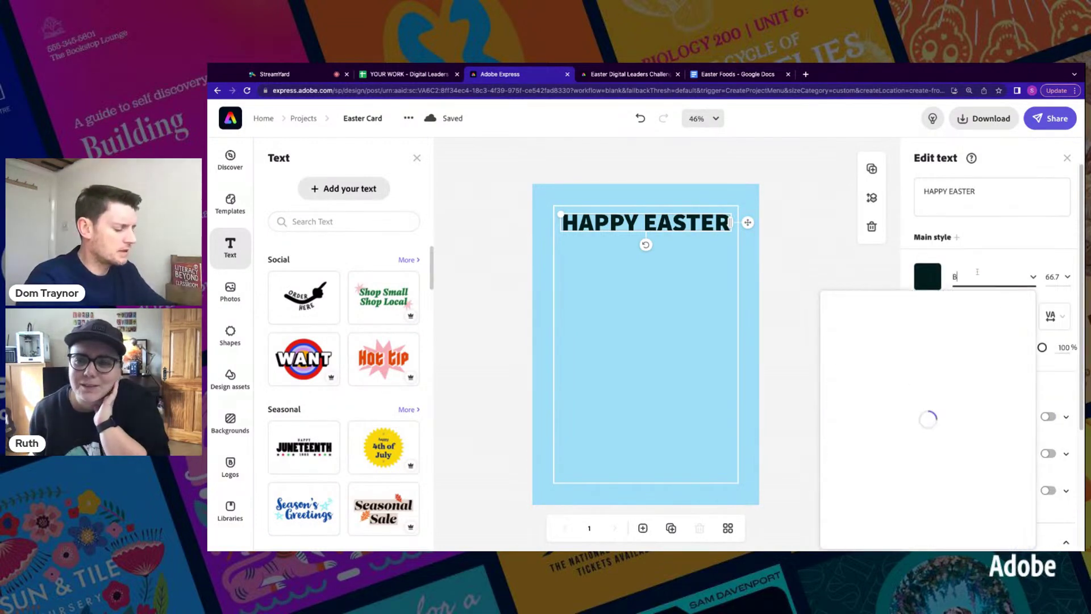
{"action": "type", "text": "ELFORT"}
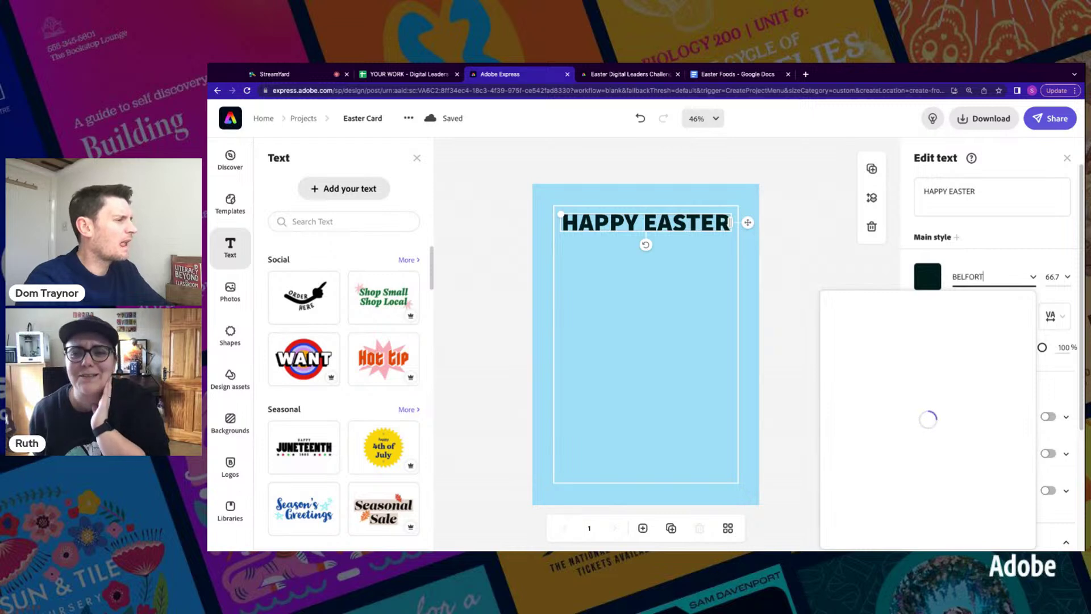
{"action": "double_click", "coordinate": [968, 275]}
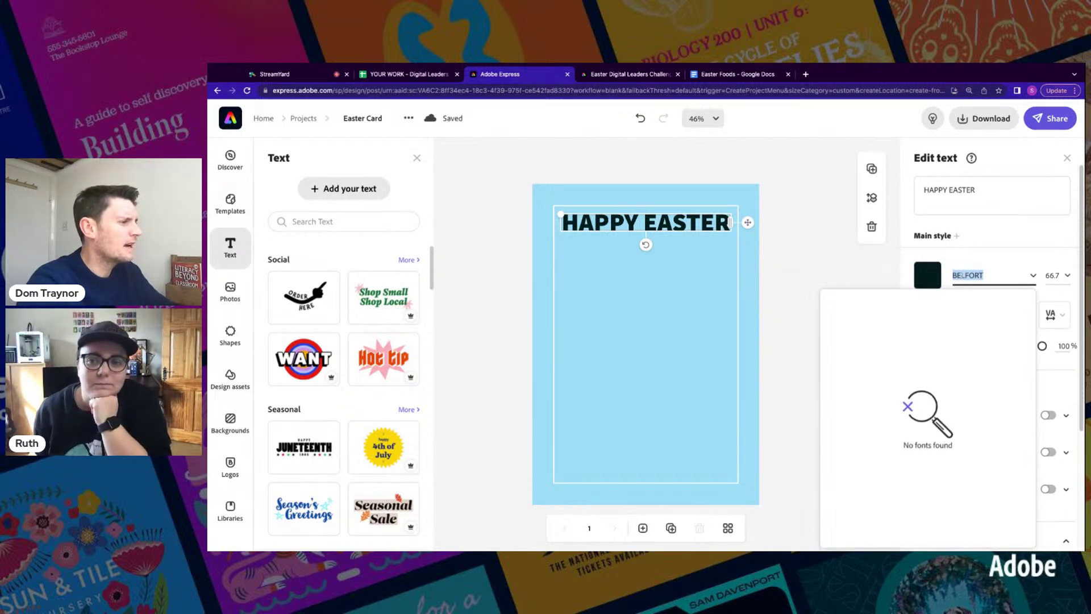
{"action": "type", "text": "BELLFORT"}
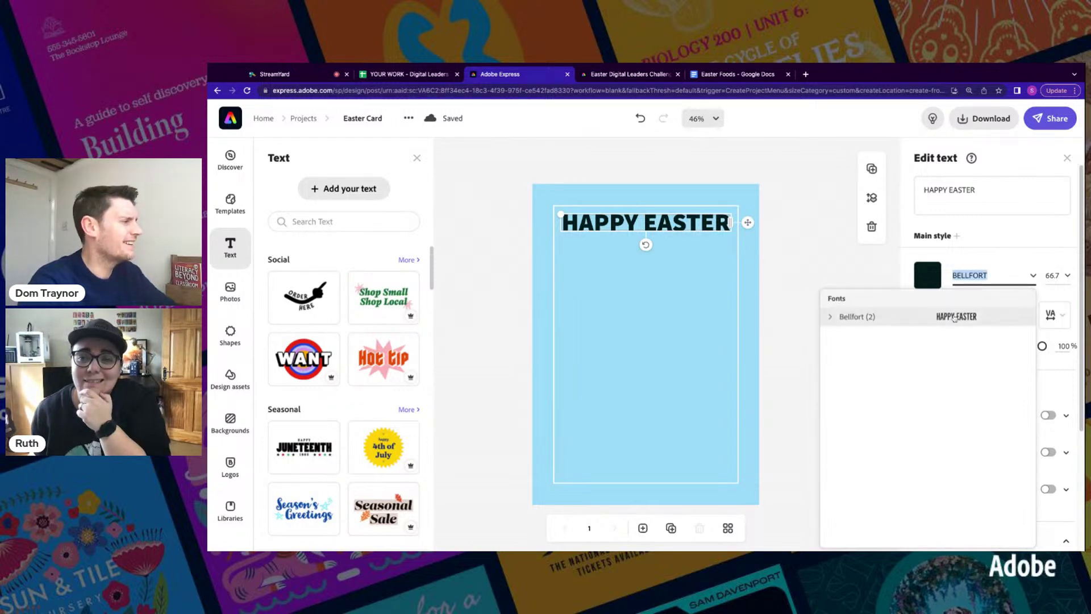
{"action": "left_click", "coordinate": [909, 316]}
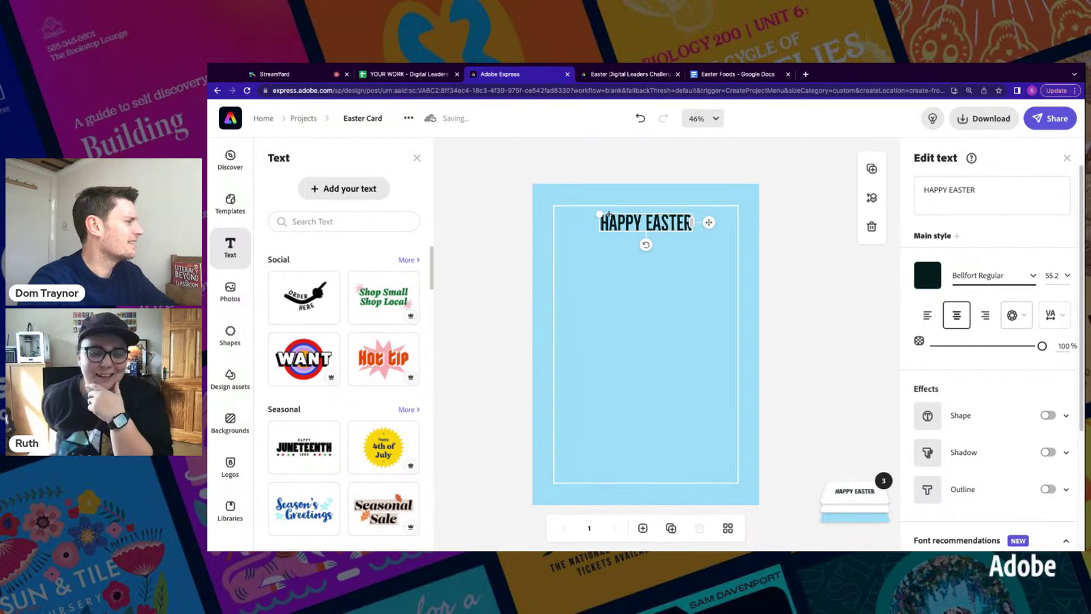
- Enlarge the HAPPY EASTER heading to size 96.8 so it nearly spans the frame, and centre it near the frame's top
{"action": "left_click_drag", "start_coordinate": [579, 210], "coordinate": [552, 204]}
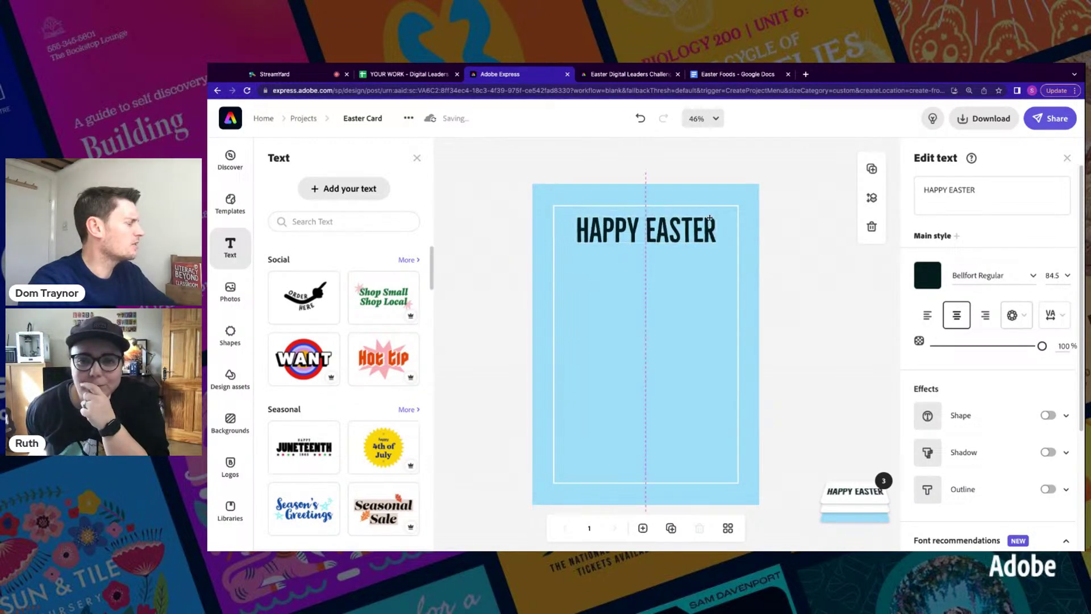
{"action": "left_click_drag", "start_coordinate": [709, 217], "coordinate": [710, 222]}
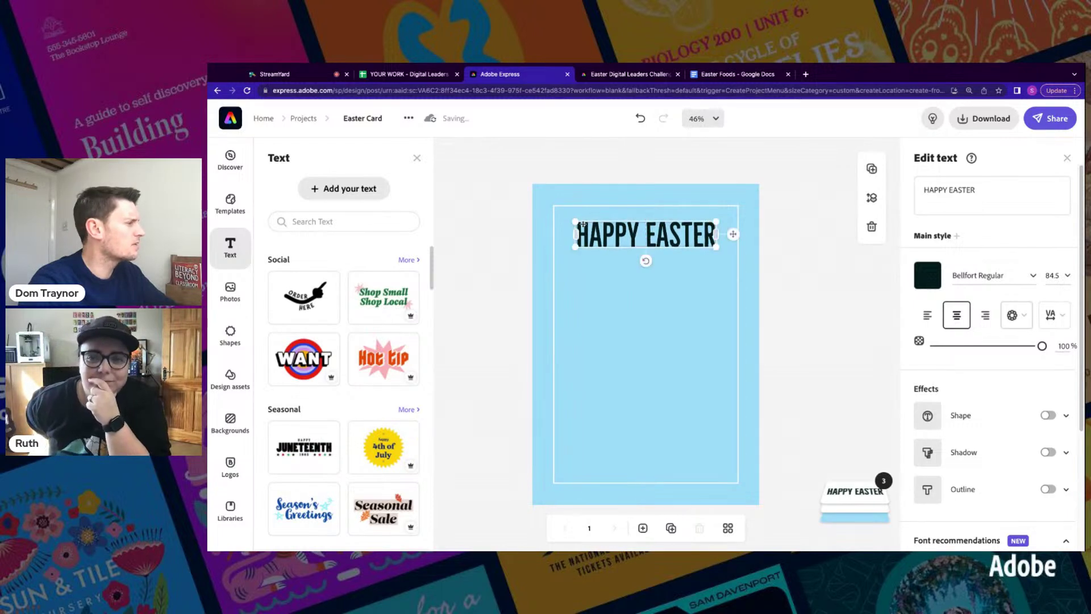
{"action": "left_click_drag", "start_coordinate": [575, 222], "coordinate": [555, 218]}
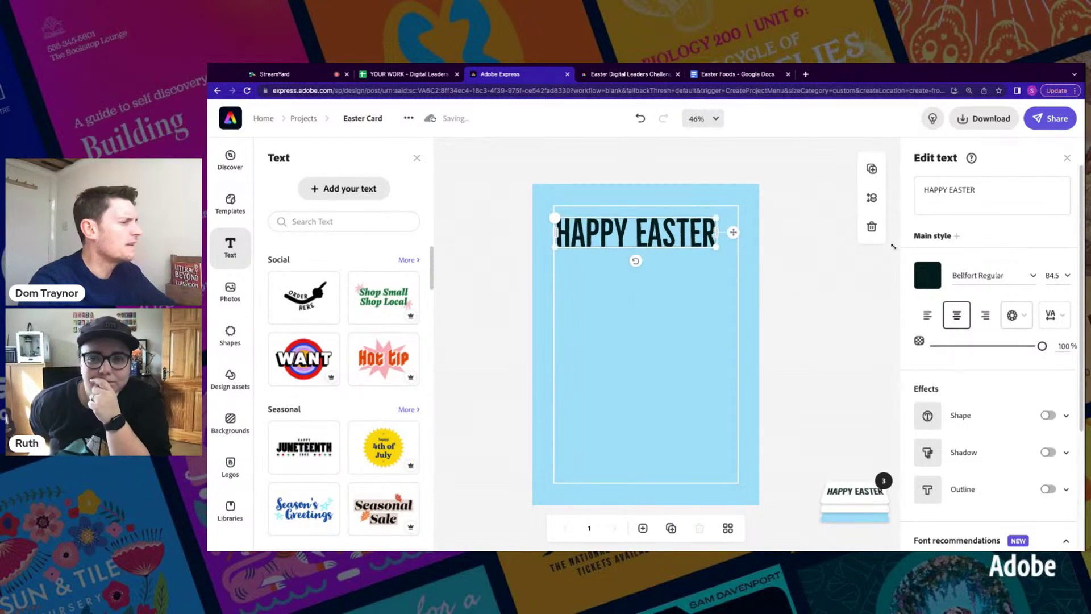
{"action": "left_click", "coordinate": [1033, 276]}
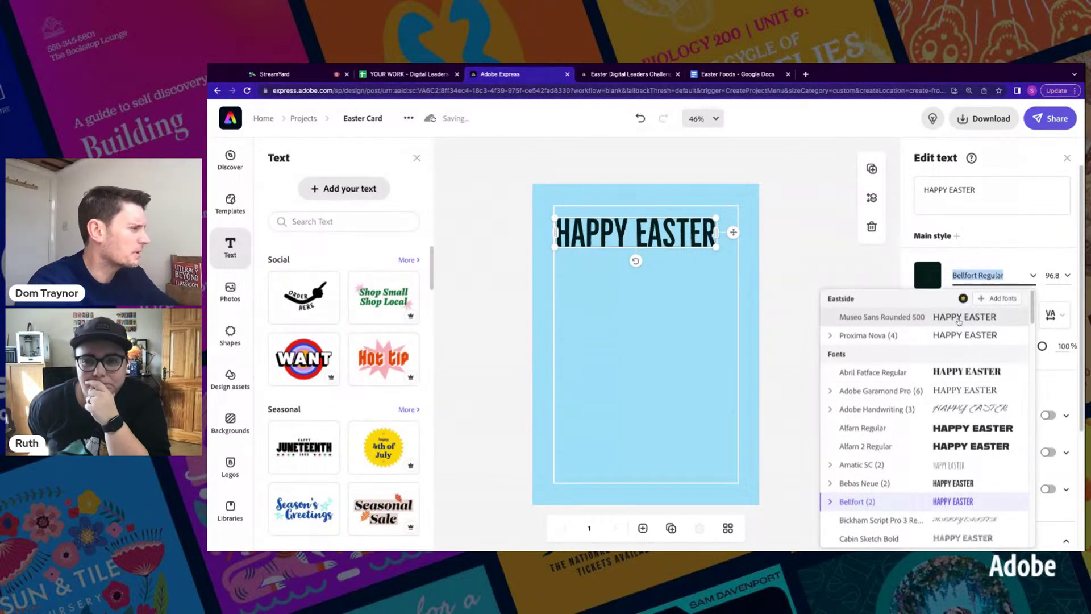
{"action": "left_click", "coordinate": [770, 175]}
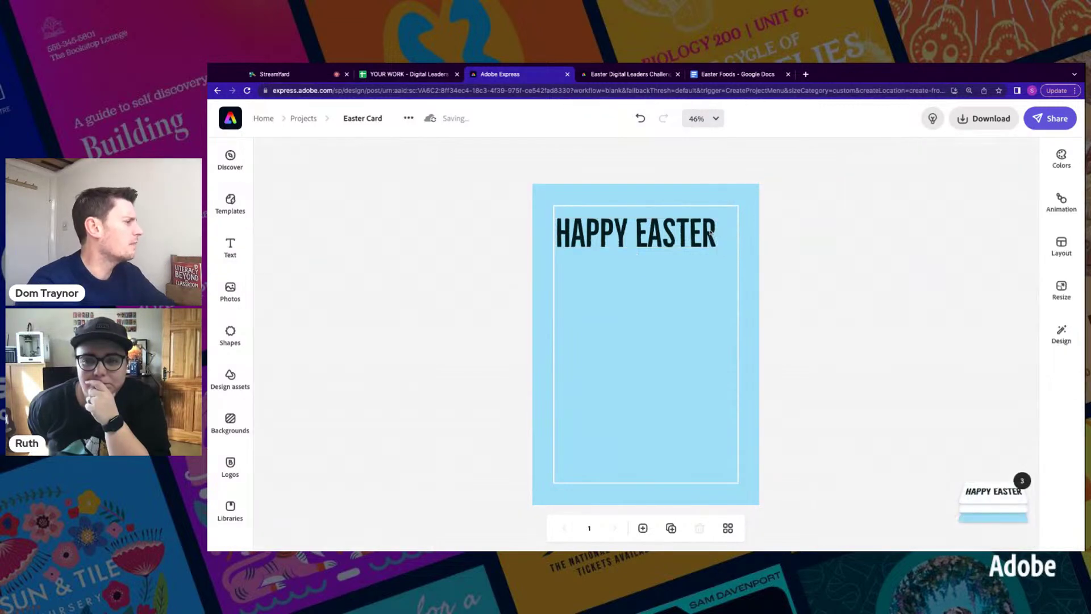
{"action": "left_click", "coordinate": [710, 231]}
{"action": "left_click_drag", "start_coordinate": [721, 232], "coordinate": [731, 232]}
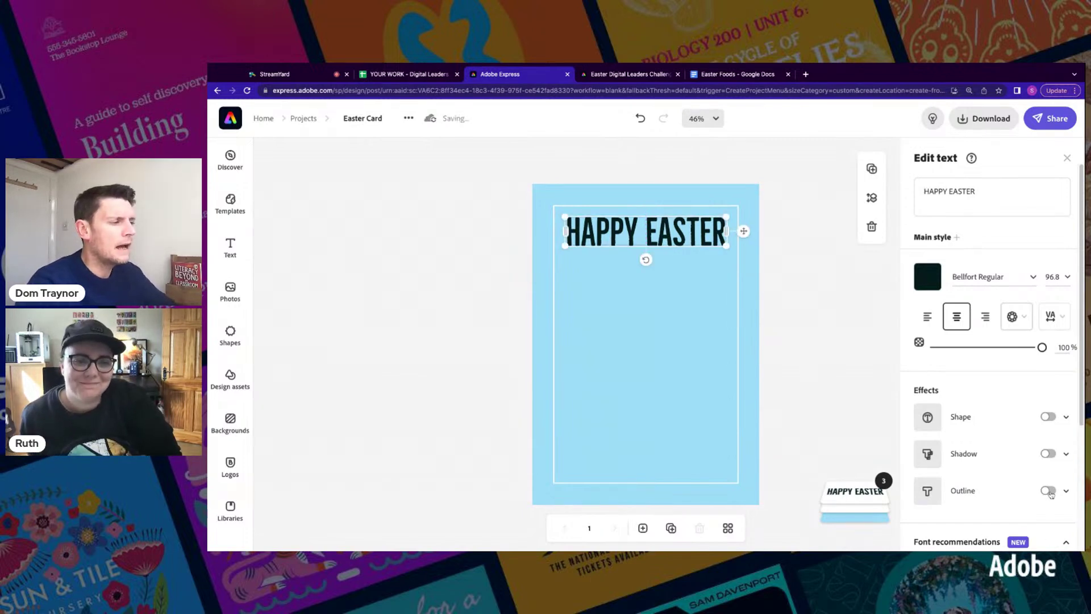
- Colour the HAPPY EASTER heading white and give it a dark green #174C4F outline
{"action": "left_click", "coordinate": [936, 283]}
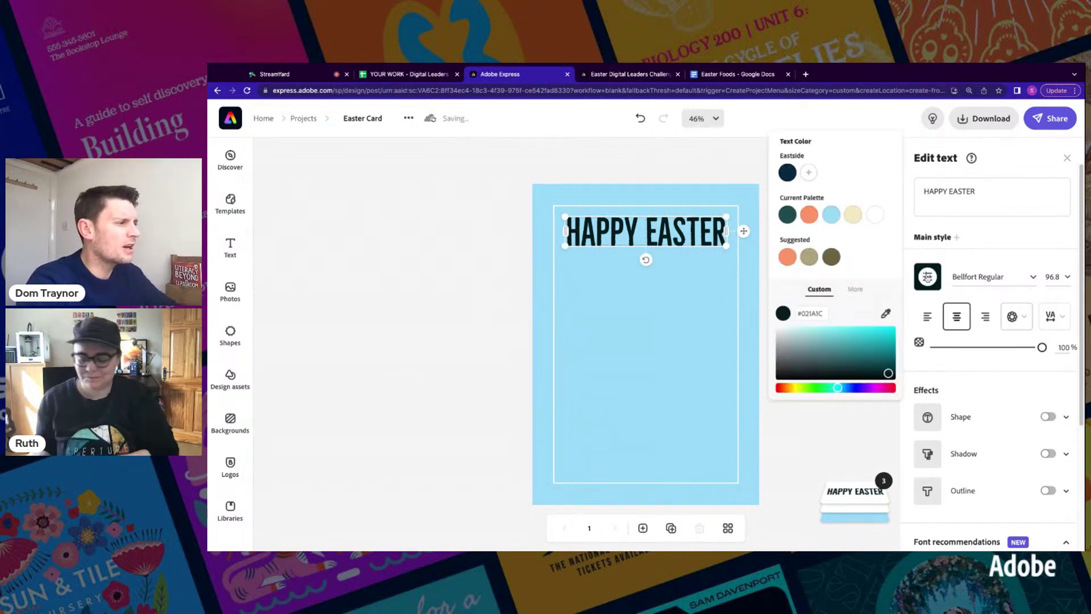
{"action": "left_click", "coordinate": [875, 214]}
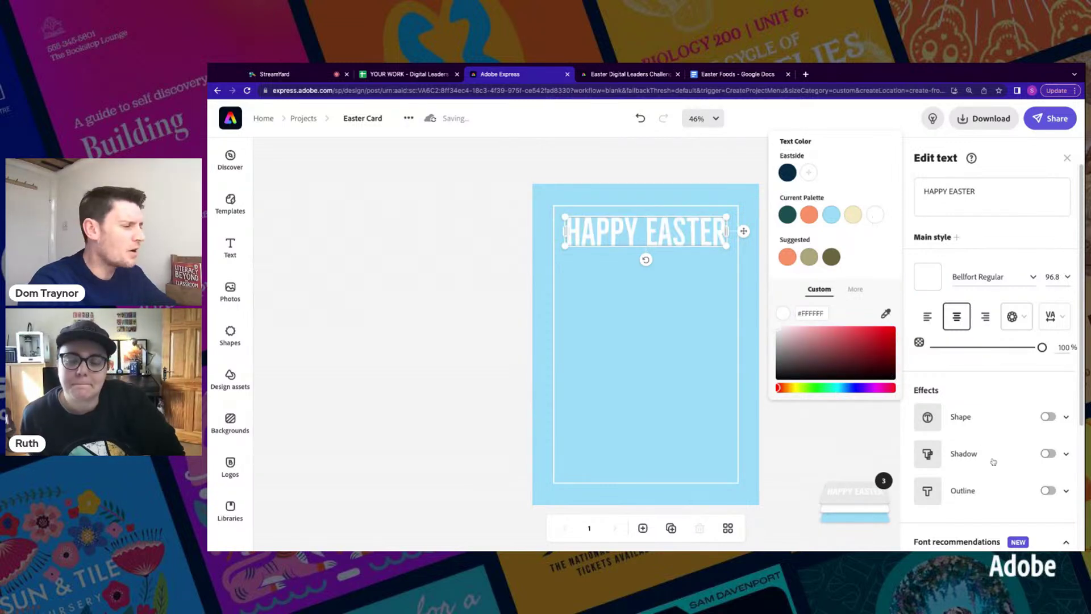
{"action": "left_click", "coordinate": [1051, 491]}
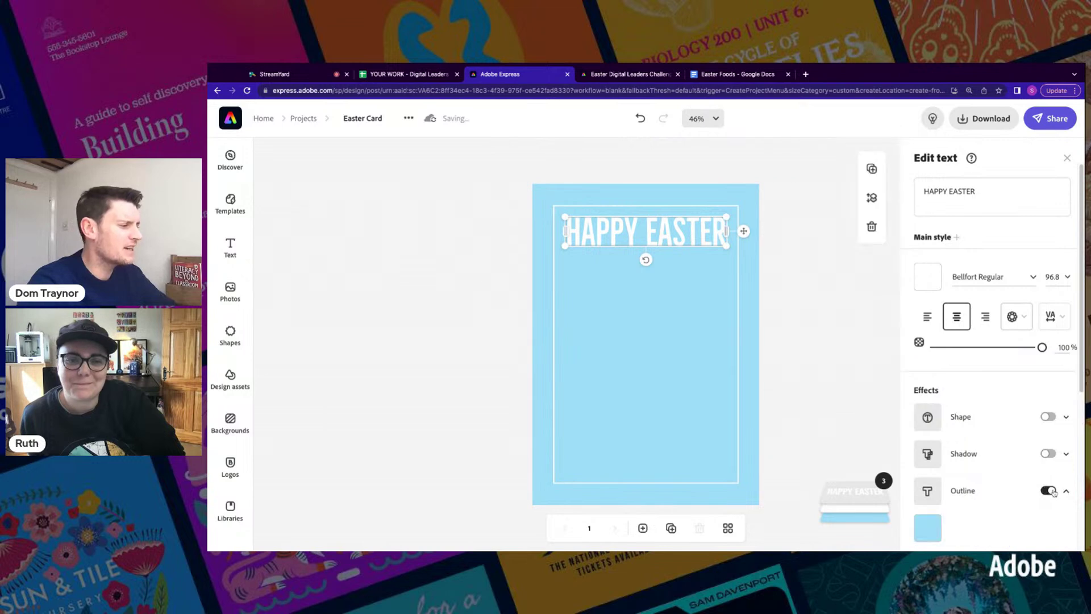
{"action": "scroll", "coordinate": [977, 454], "scroll_direction": "down", "scroll_amount": 2}
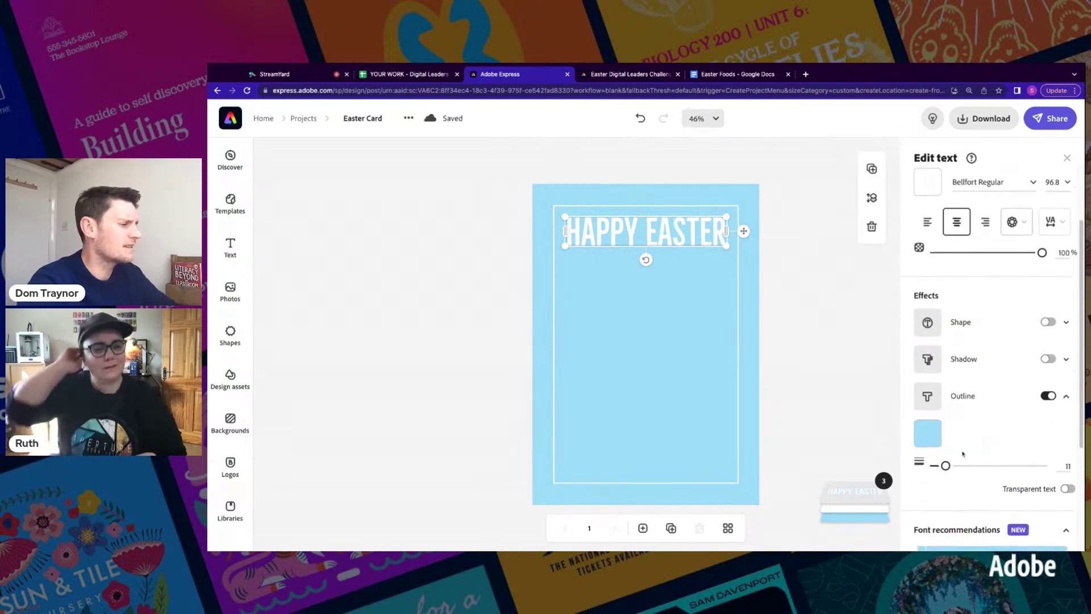
{"action": "left_click", "coordinate": [933, 436]}
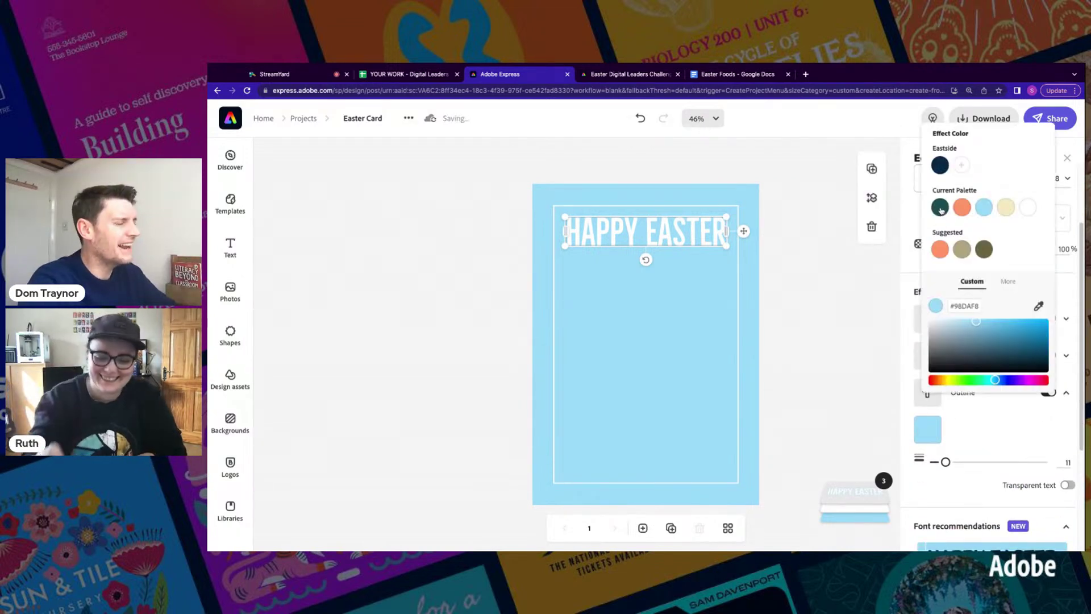
{"action": "left_click", "coordinate": [986, 409]}
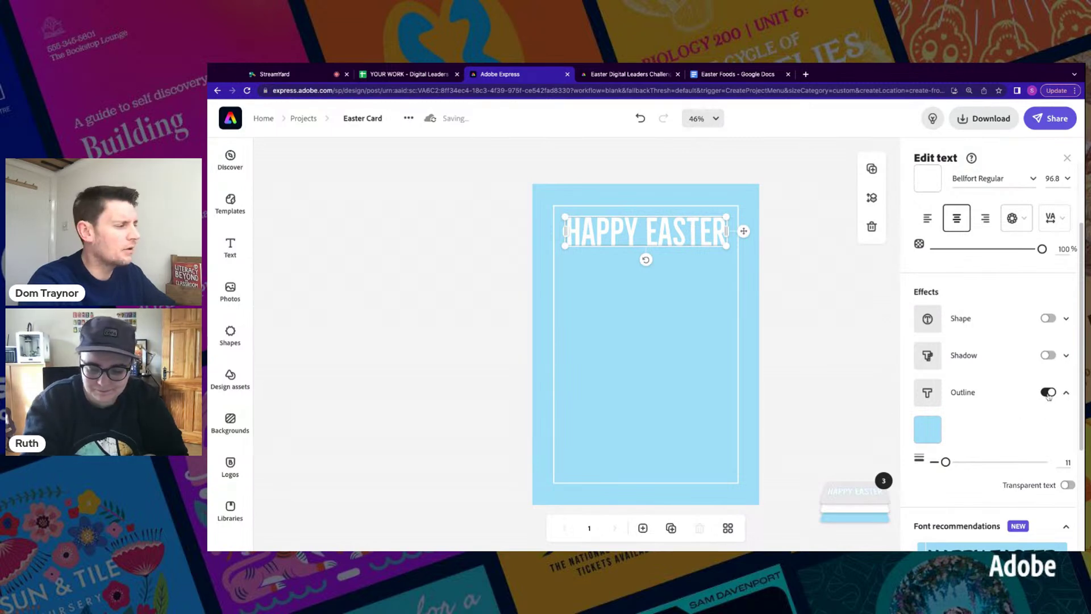
{"action": "left_click", "coordinate": [928, 429]}
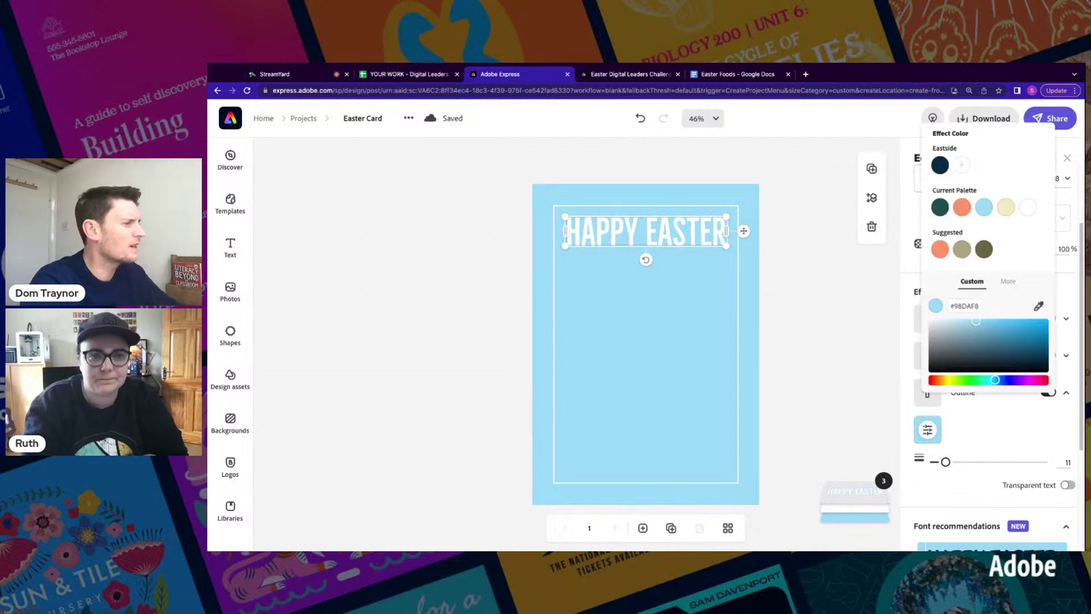
{"action": "left_click", "coordinate": [940, 207]}
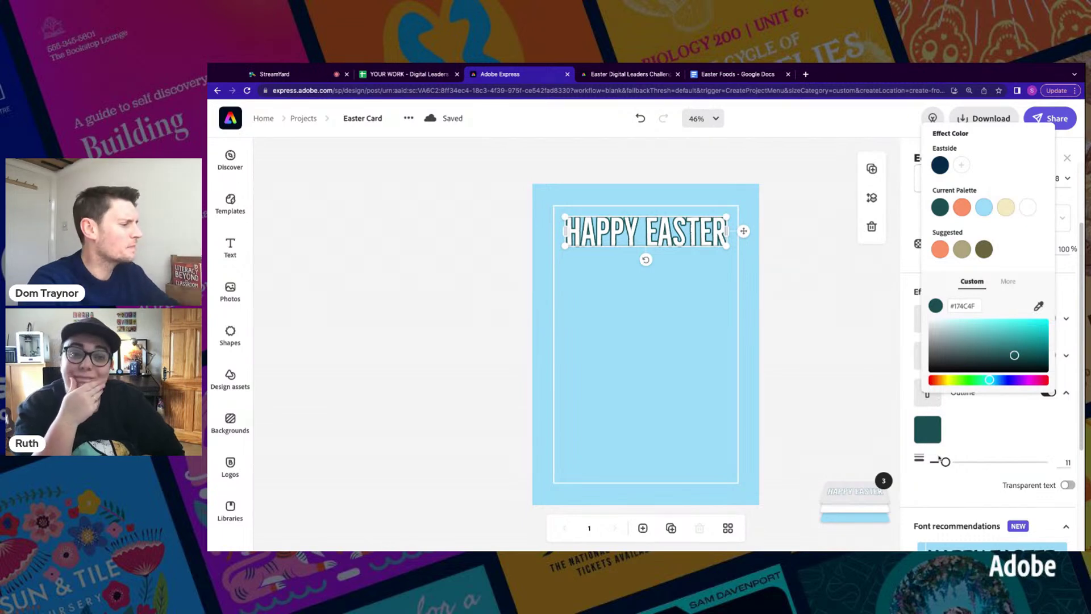
{"action": "left_click", "coordinate": [853, 328]}
{"action": "left_click", "coordinate": [854, 325]}
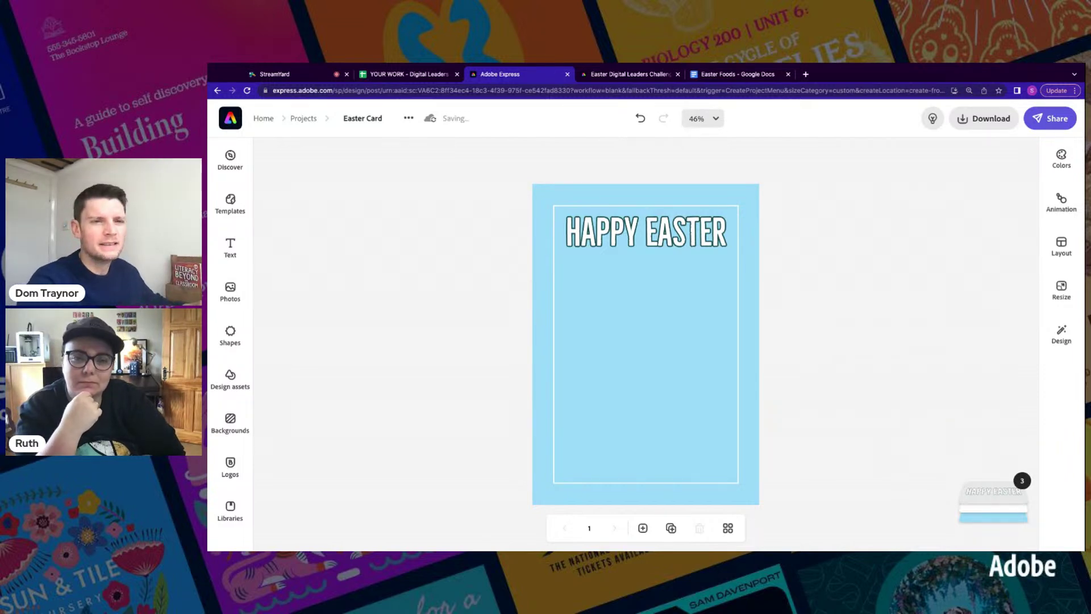
- Duplicate the white HAPPY EASTER heading and centre the copy slightly below the original so the two overlap
{"action": "left_click", "coordinate": [662, 232]}
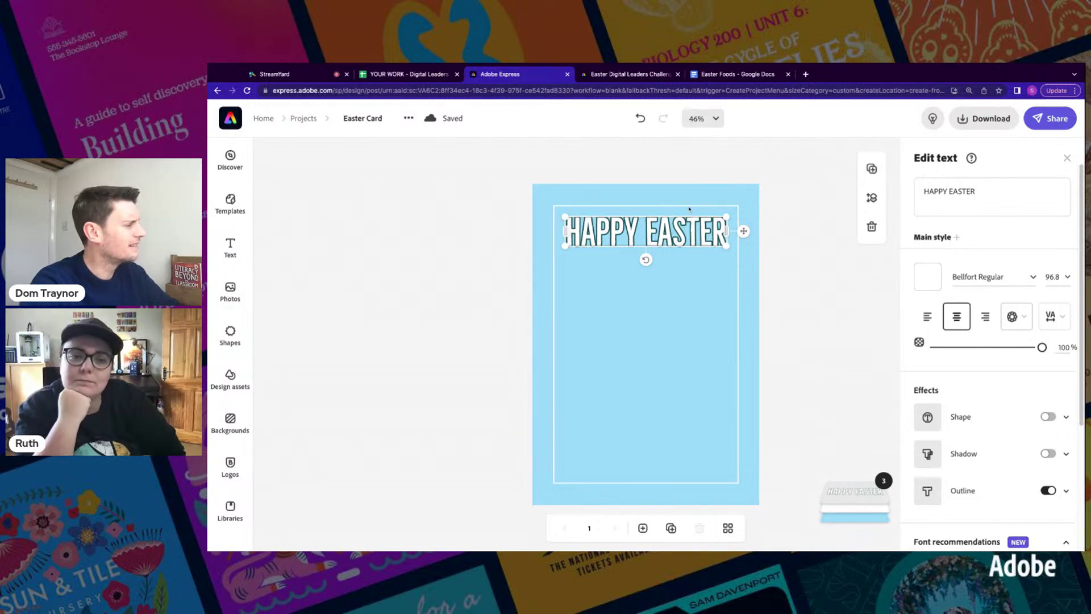
{"action": "left_click", "coordinate": [872, 168]}
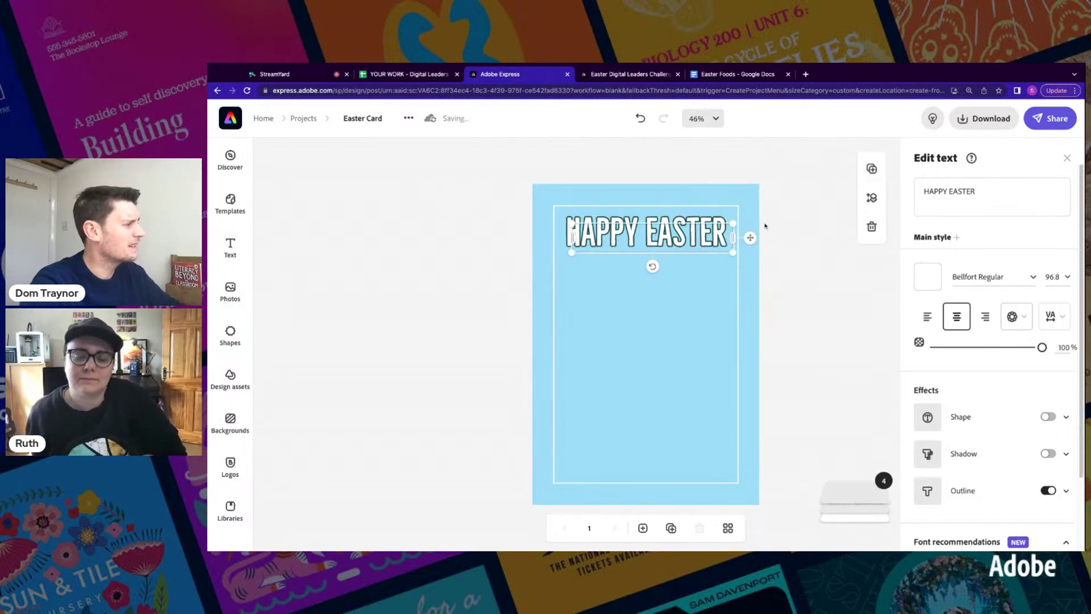
{"action": "left_click_drag", "start_coordinate": [751, 237], "coordinate": [752, 236]}
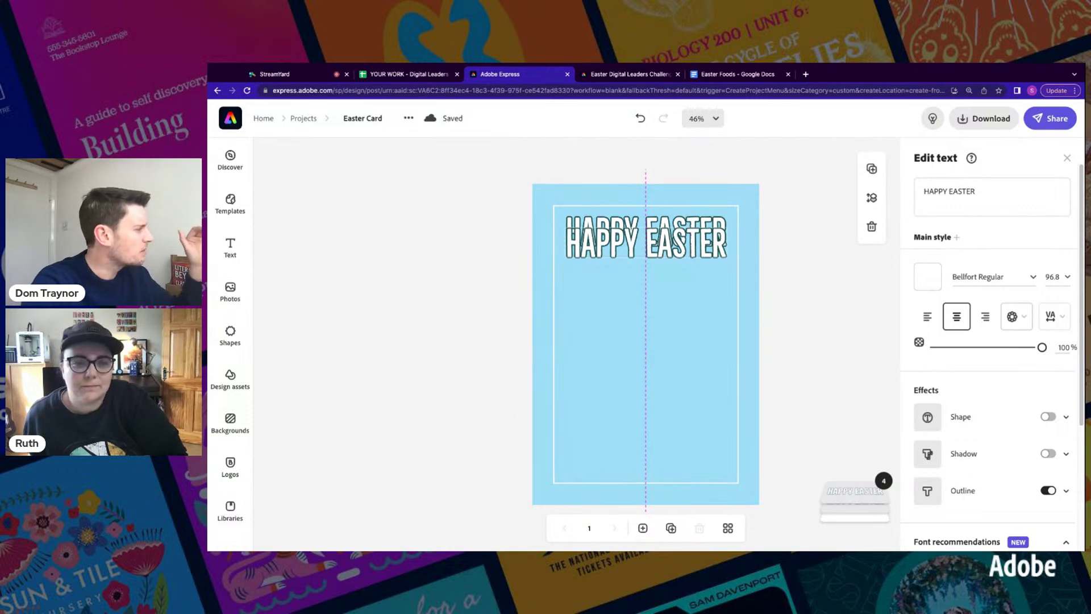
{"action": "left_click", "coordinate": [674, 241]}
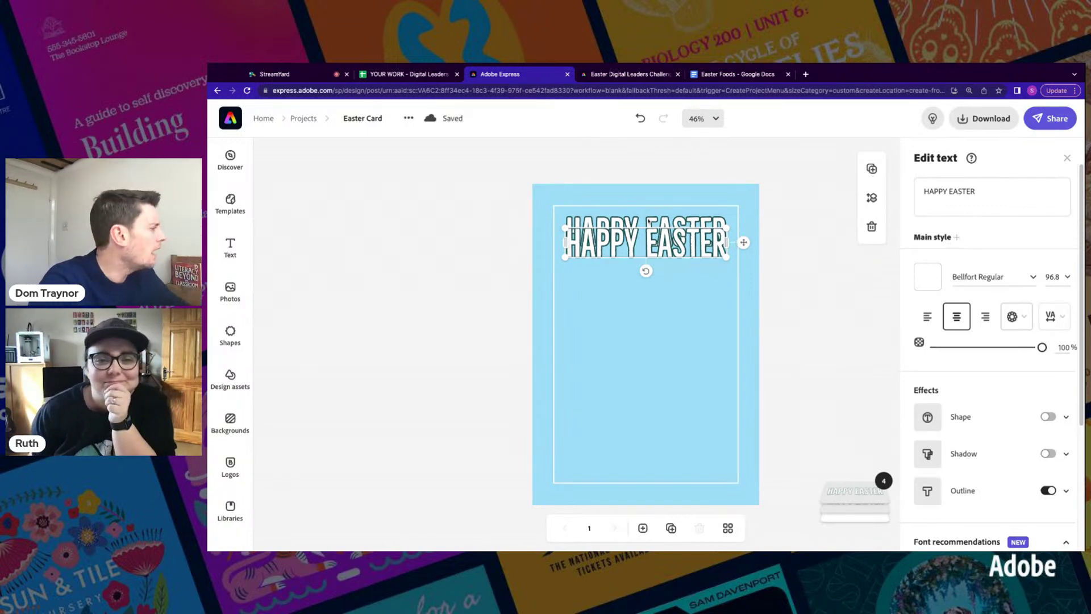
{"action": "left_click", "coordinate": [629, 178]}
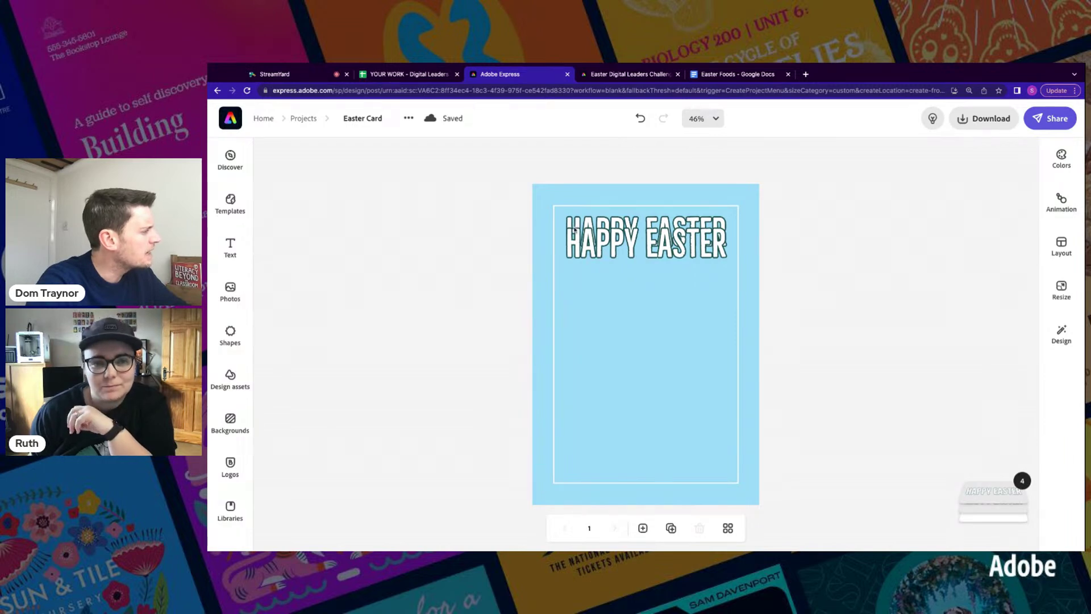
- Colour the lower HAPPY EASTER copy orange #FF9666
{"action": "left_click", "coordinate": [616, 241]}
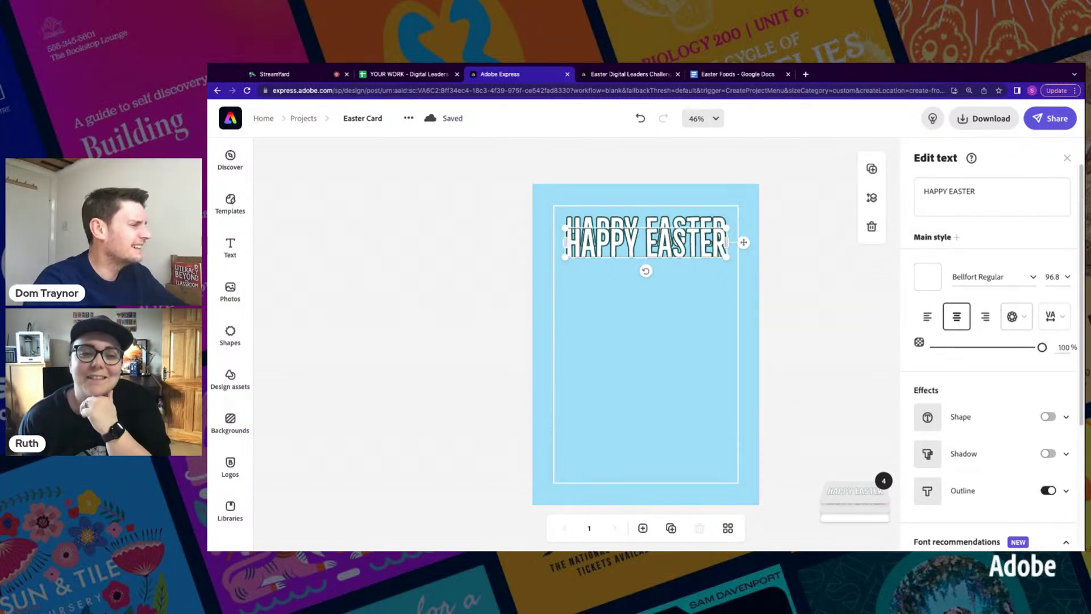
{"action": "left_click", "coordinate": [928, 276]}
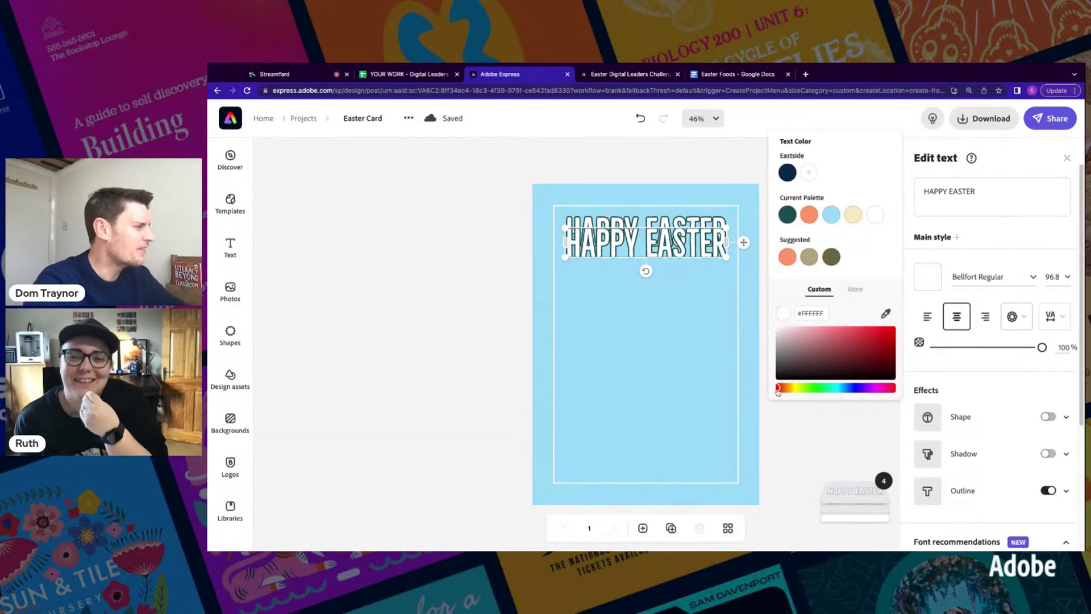
{"action": "left_click", "coordinate": [787, 259]}
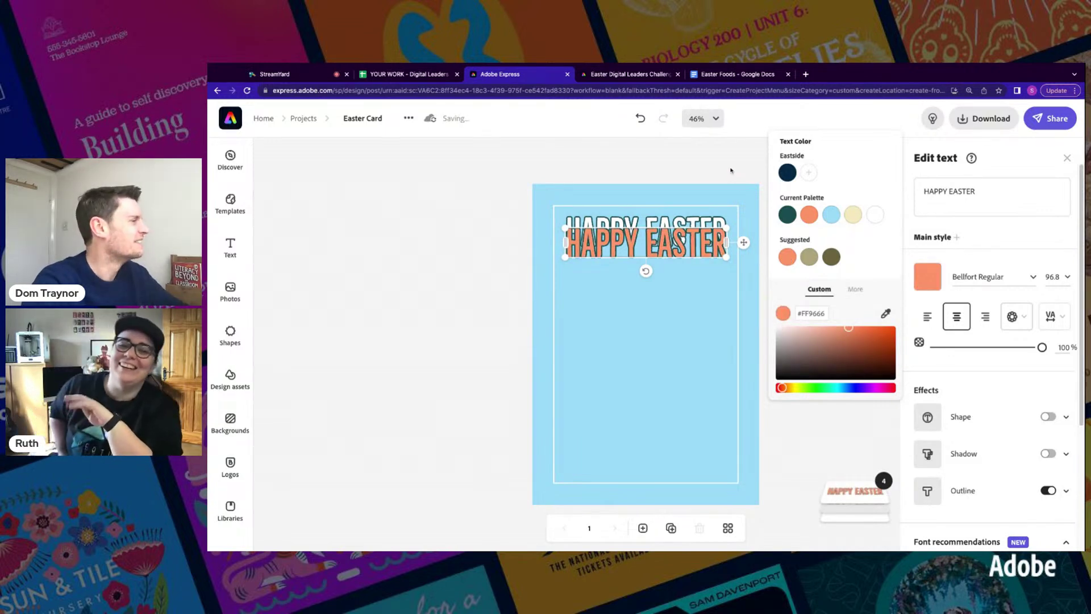
{"action": "left_click", "coordinate": [731, 170]}
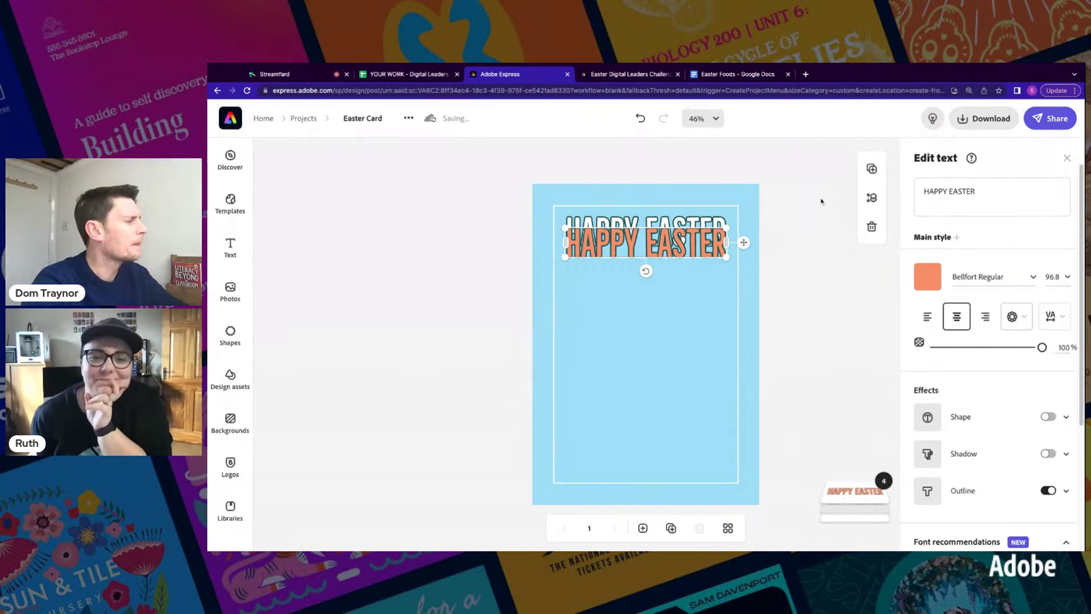
{"action": "left_click", "coordinate": [807, 211]}
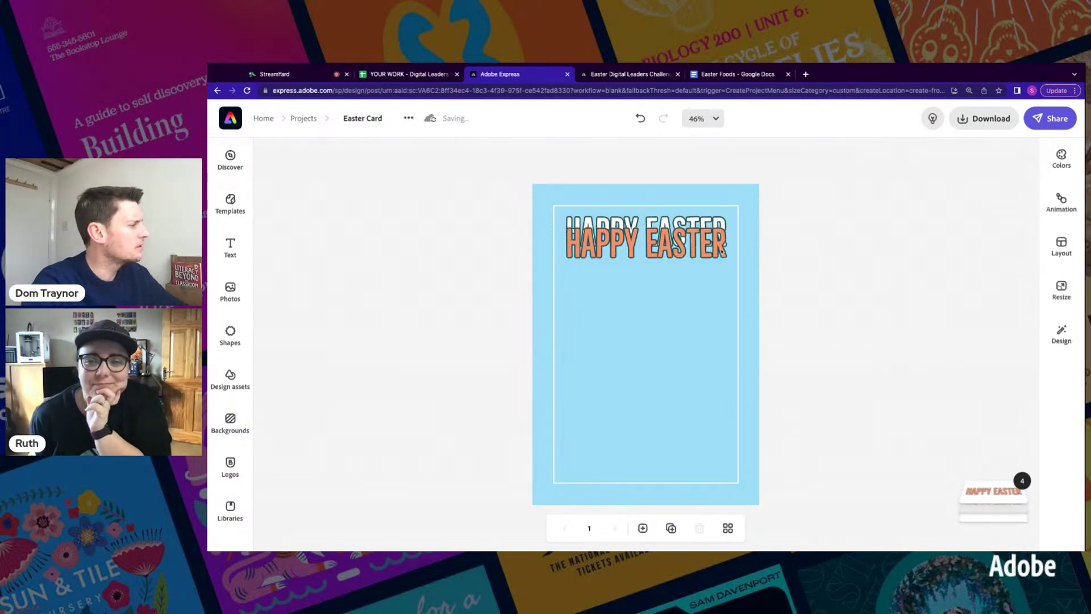
- Duplicate the orange HAPPY EASTER heading and centre the new copy slightly below it, overlapping the stack
{"action": "left_click", "coordinate": [693, 247]}
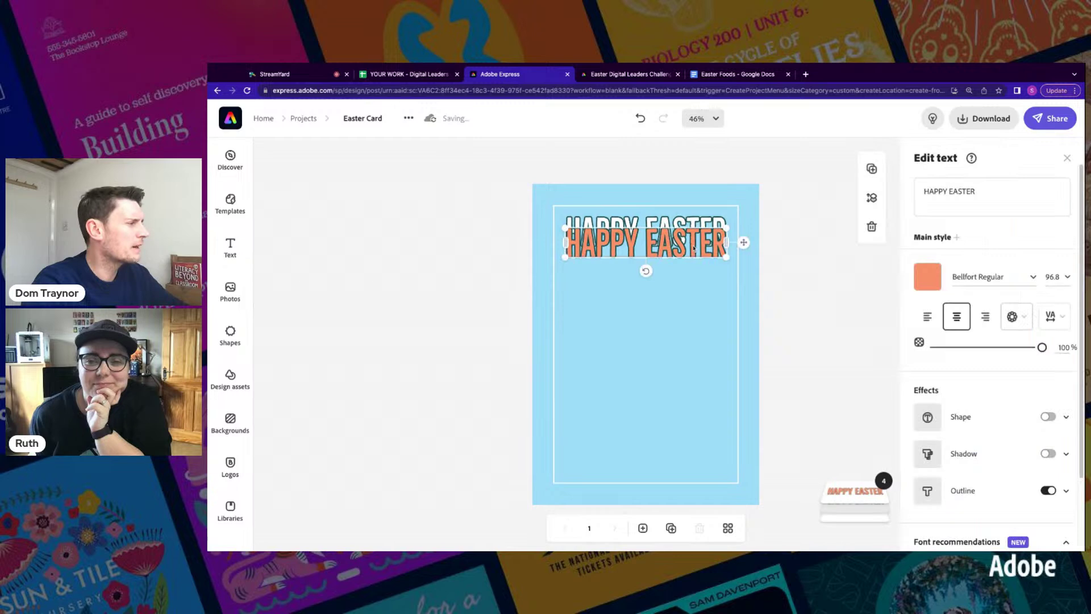
{"action": "left_click", "coordinate": [872, 170]}
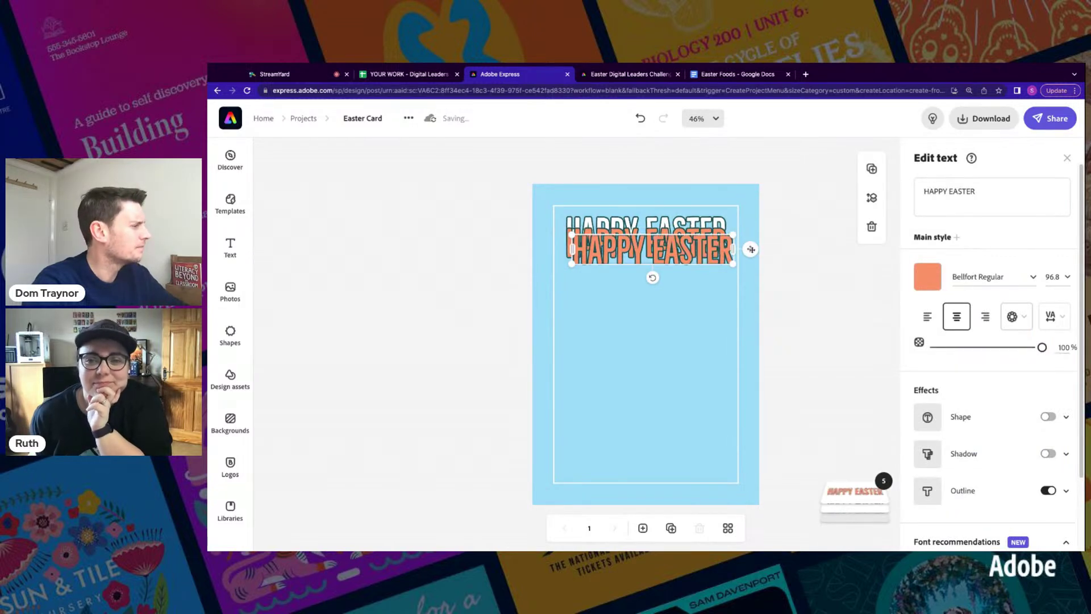
{"action": "left_click_drag", "start_coordinate": [750, 250], "coordinate": [751, 250]}
{"action": "key", "text": "Down"}
{"action": "key", "text": "Down"}
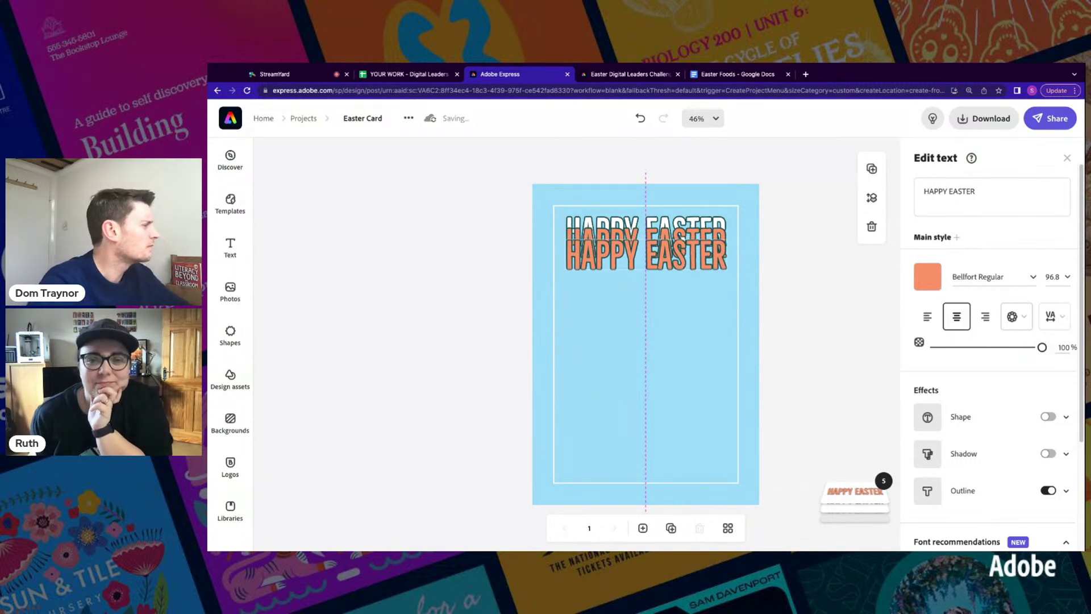
- Recolour the lowest HAPPY EASTER copy in the stack to a custom bright purple
{"action": "left_click", "coordinate": [928, 277]}
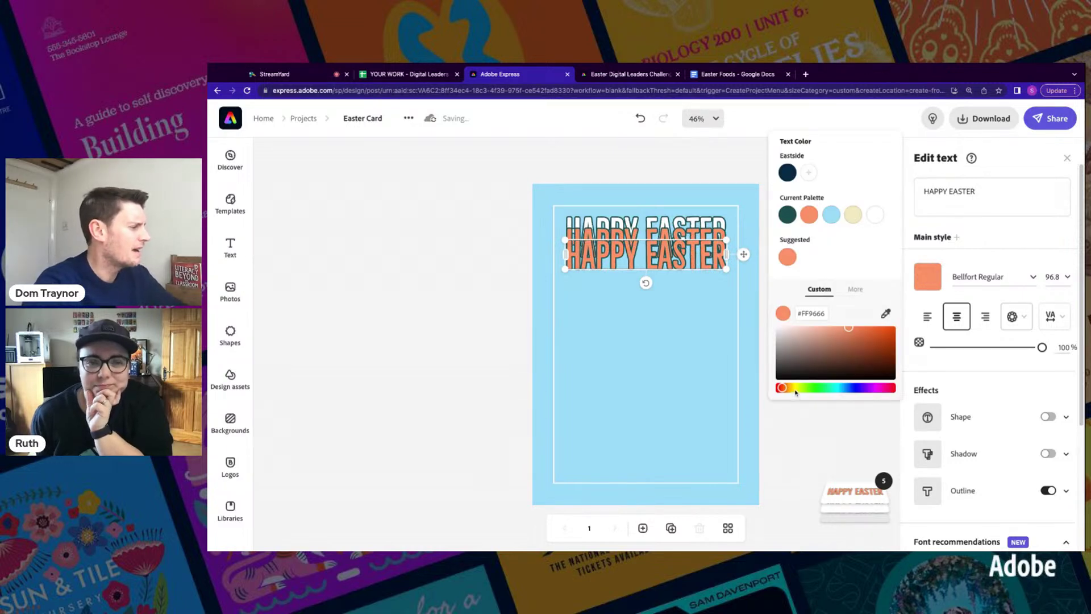
{"action": "left_click", "coordinate": [872, 390]}
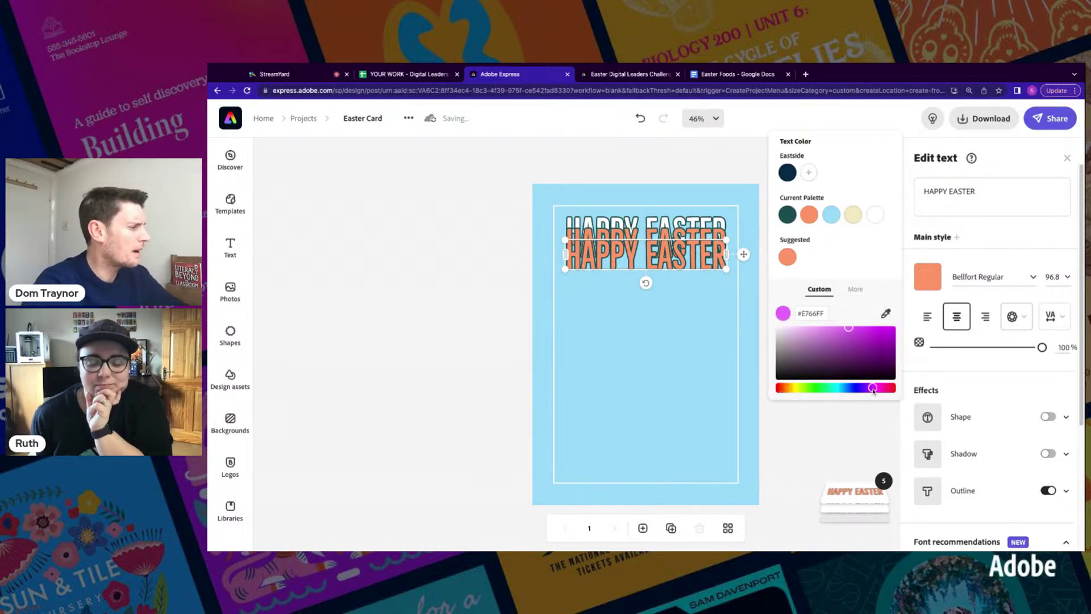
{"action": "left_click", "coordinate": [826, 332]}
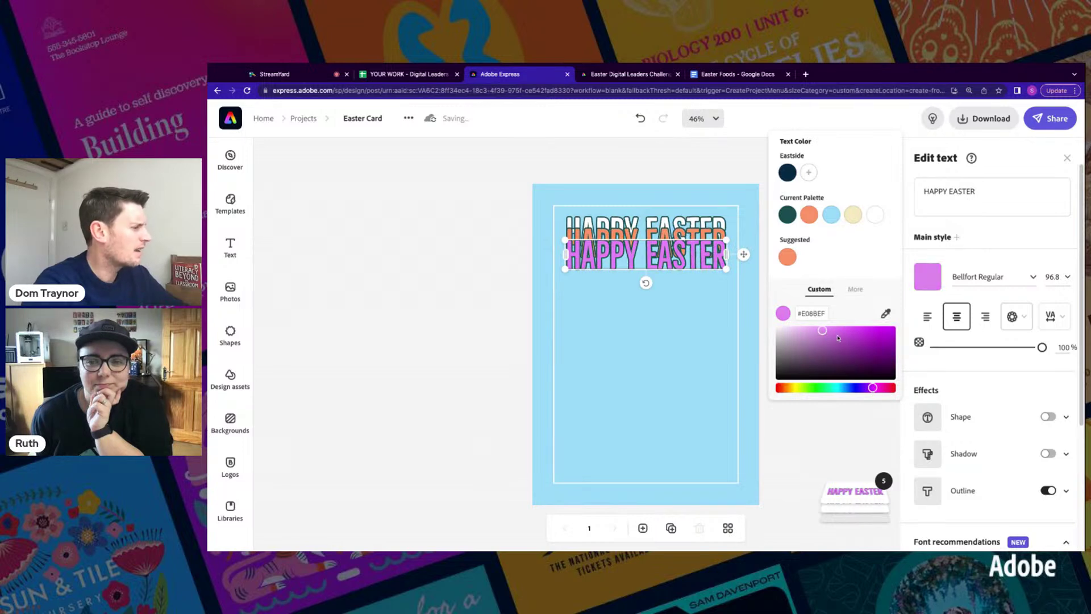
{"action": "left_click", "coordinate": [835, 337]}
{"action": "left_click", "coordinate": [839, 332]}
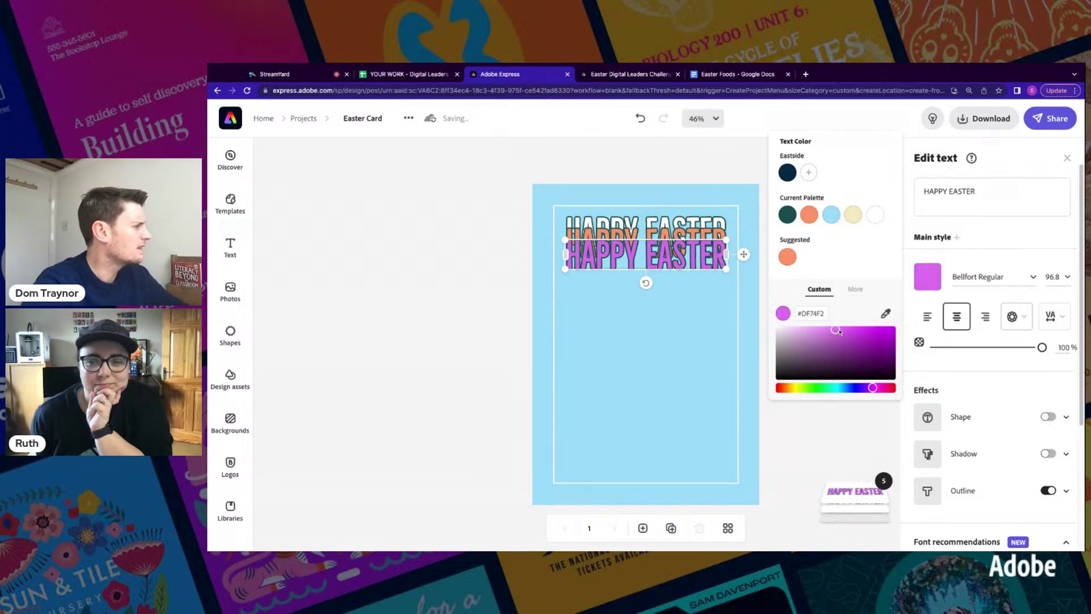
{"action": "left_click", "coordinate": [510, 233]}
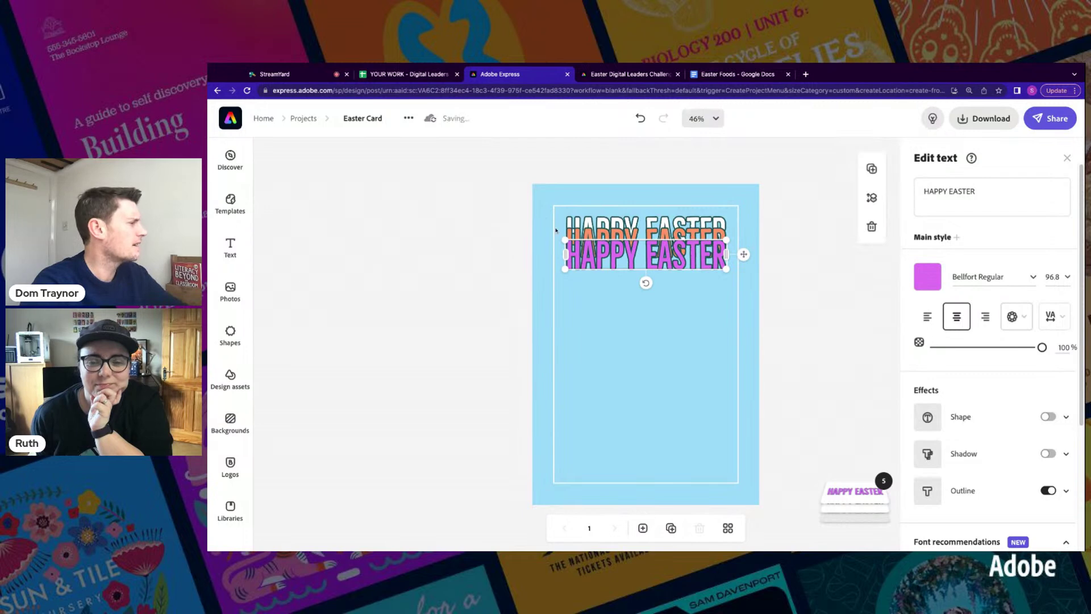
{"action": "left_click", "coordinate": [787, 185]}
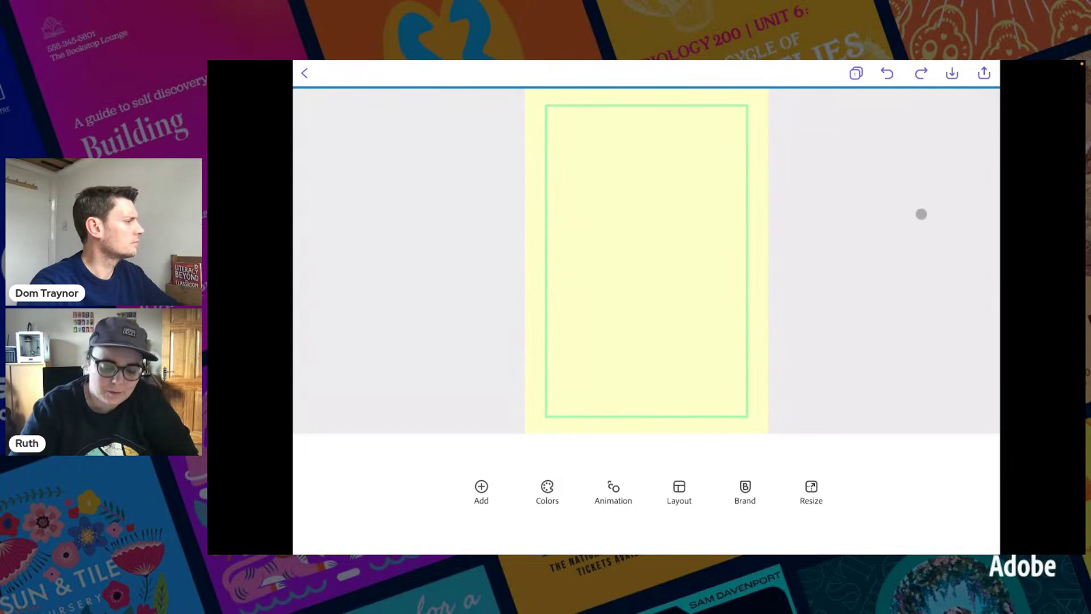
- Add the text HAPPY EASTER to the yellow card and move it near the top of the green frame
{"action": "left_click", "coordinate": [482, 489]}
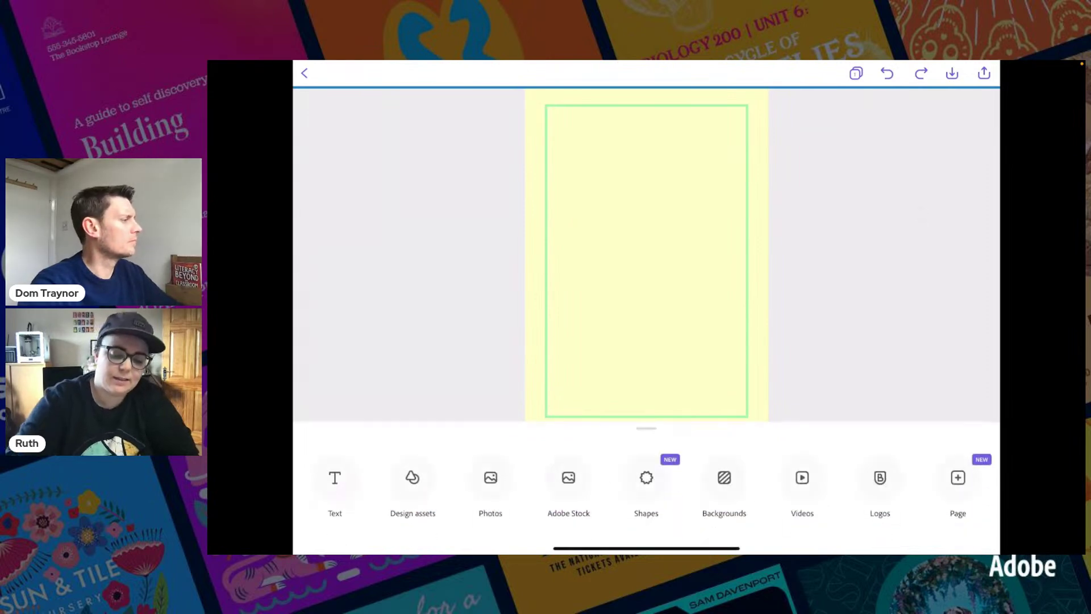
{"action": "left_click", "coordinate": [335, 483]}
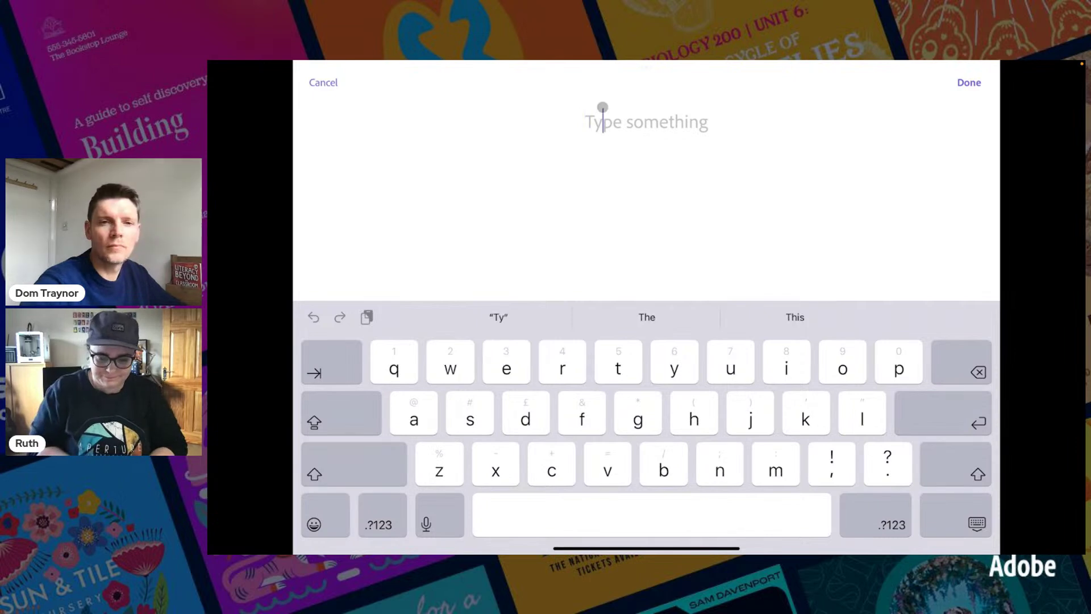
{"action": "type", "text": "HAPPY EASTER"}
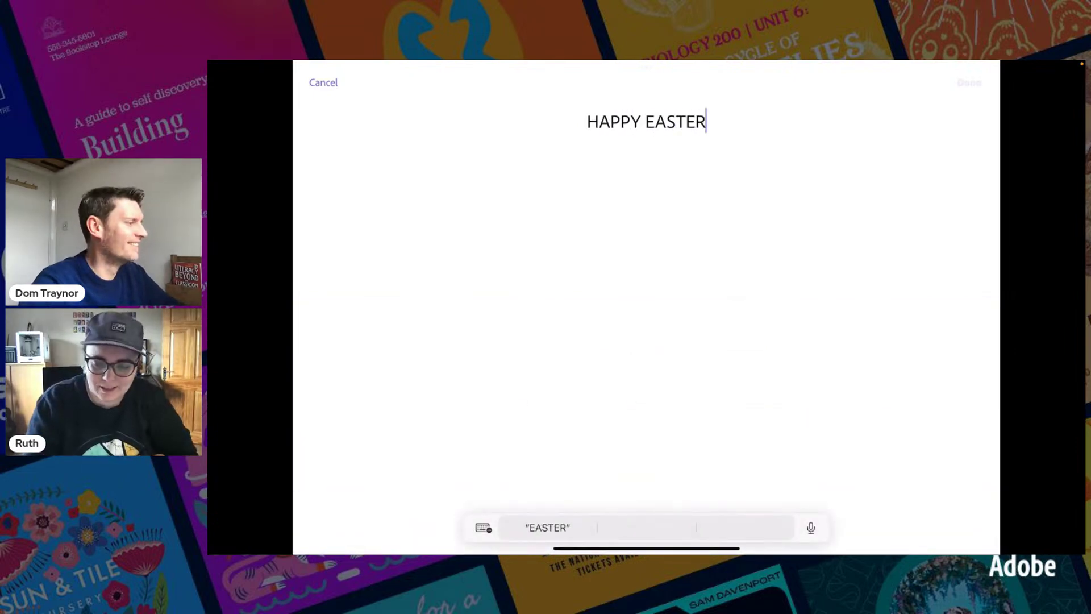
{"action": "left_click", "coordinate": [970, 83]}
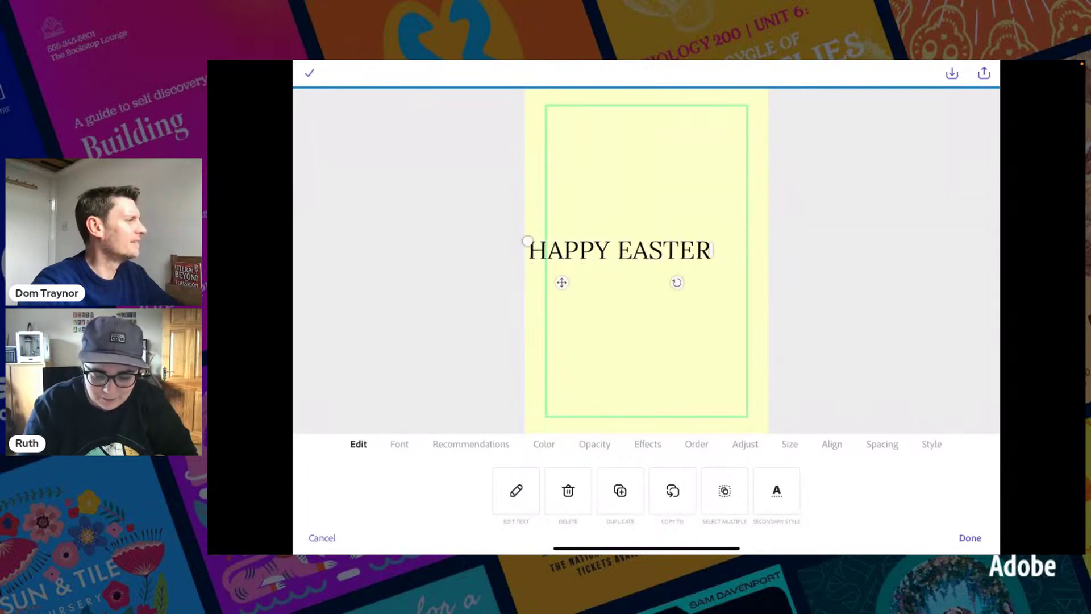
{"action": "left_click_drag", "start_coordinate": [561, 282], "coordinate": [589, 279]}
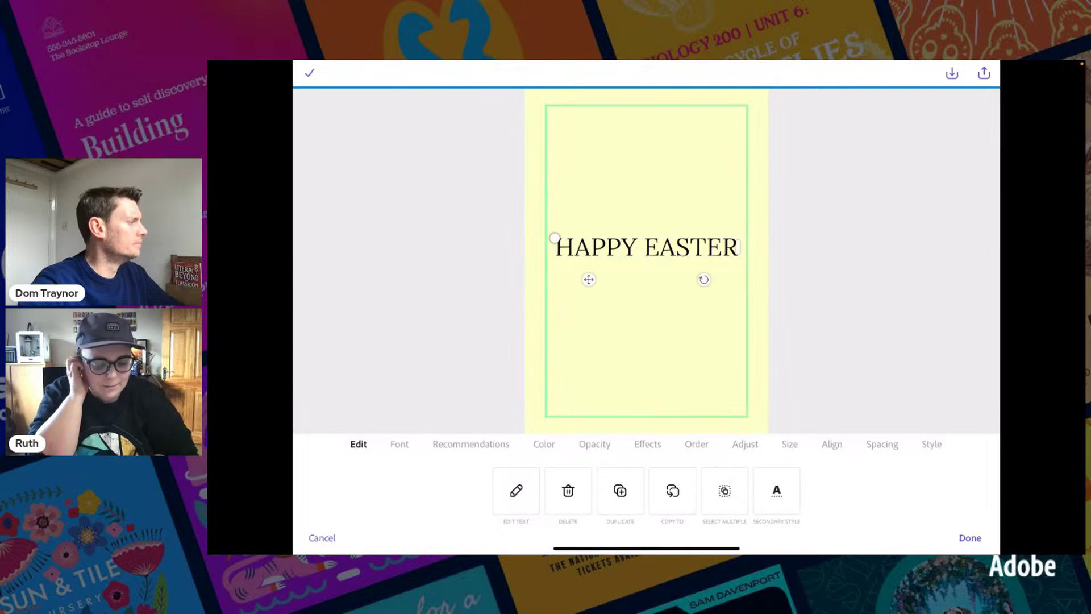
{"action": "left_click_drag", "start_coordinate": [588, 279], "coordinate": [599, 162]}
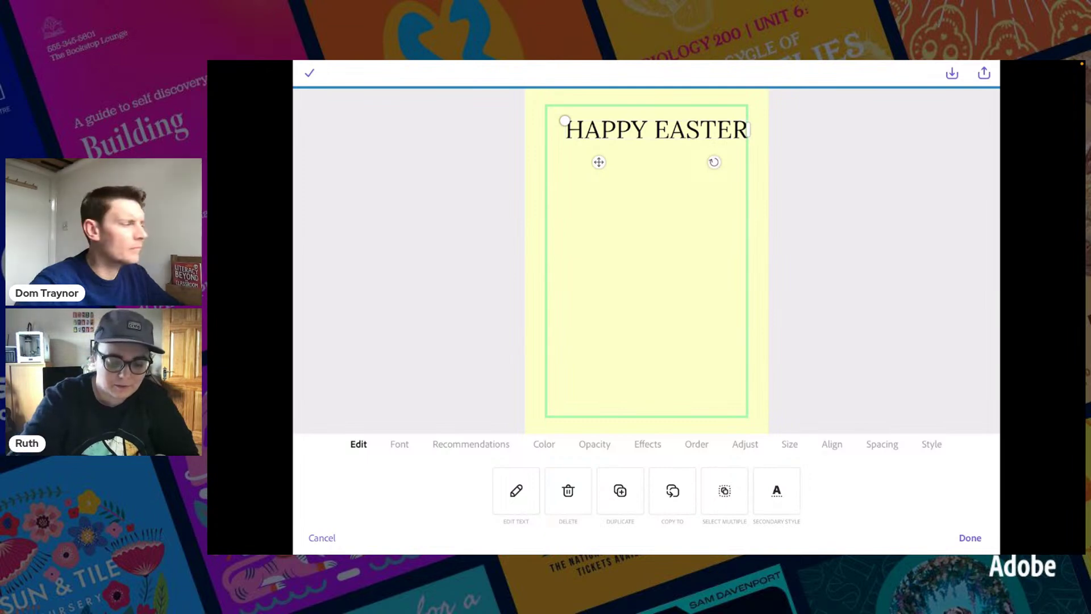
- Apply the Harman font to the yellow card's HAPPY EASTER heading and centre the heading horizontally within the frame
{"action": "left_click", "coordinate": [400, 444]}
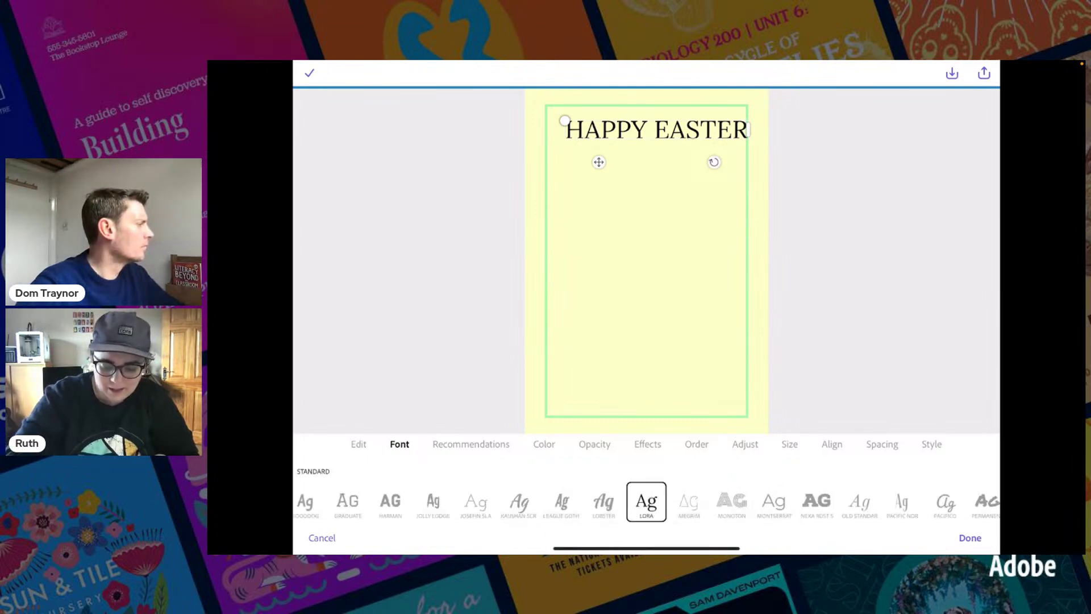
{"action": "scroll", "coordinate": [646, 501], "scroll_direction": "left", "scroll_amount": 10}
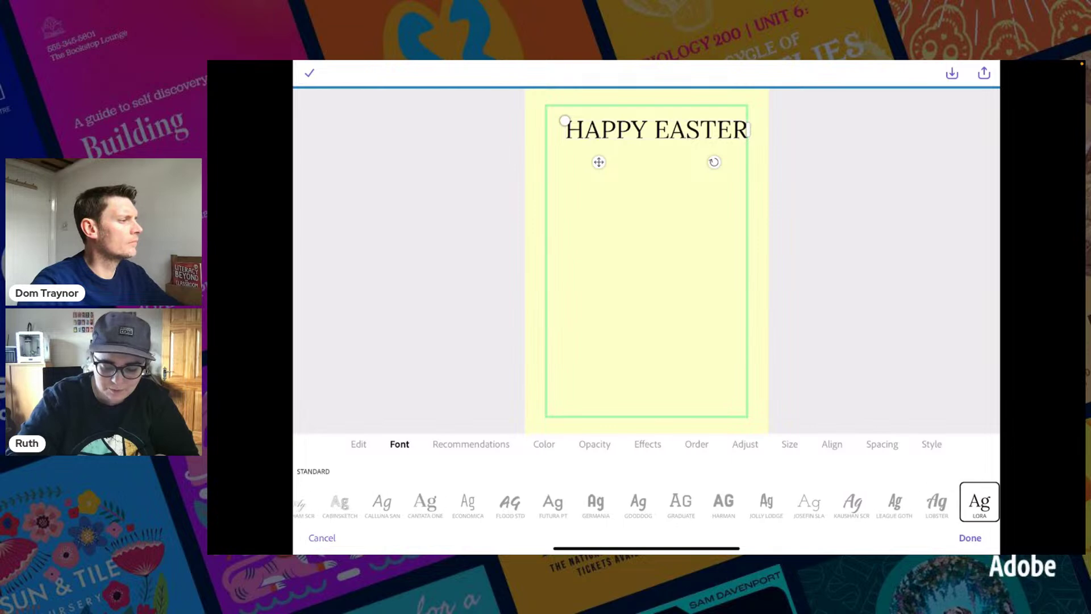
{"action": "scroll", "coordinate": [646, 501], "scroll_direction": "left", "scroll_amount": 10}
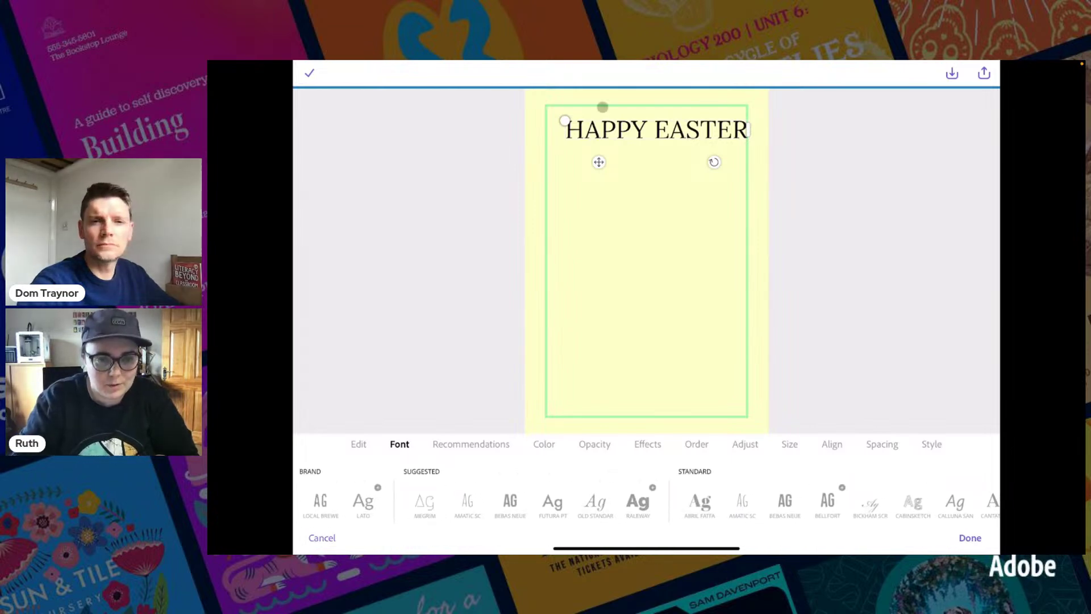
{"action": "scroll", "coordinate": [646, 501], "scroll_direction": "right", "scroll_amount": 1}
{"action": "scroll", "coordinate": [646, 501], "scroll_direction": "left", "scroll_amount": 1}
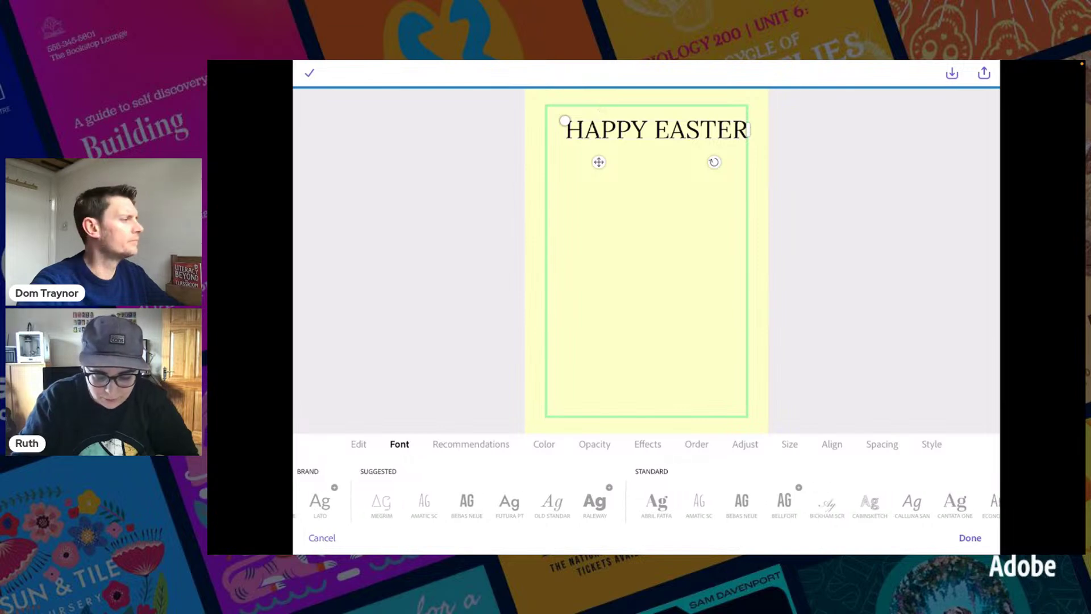
{"action": "scroll", "coordinate": [646, 501], "scroll_direction": "right", "scroll_amount": 5}
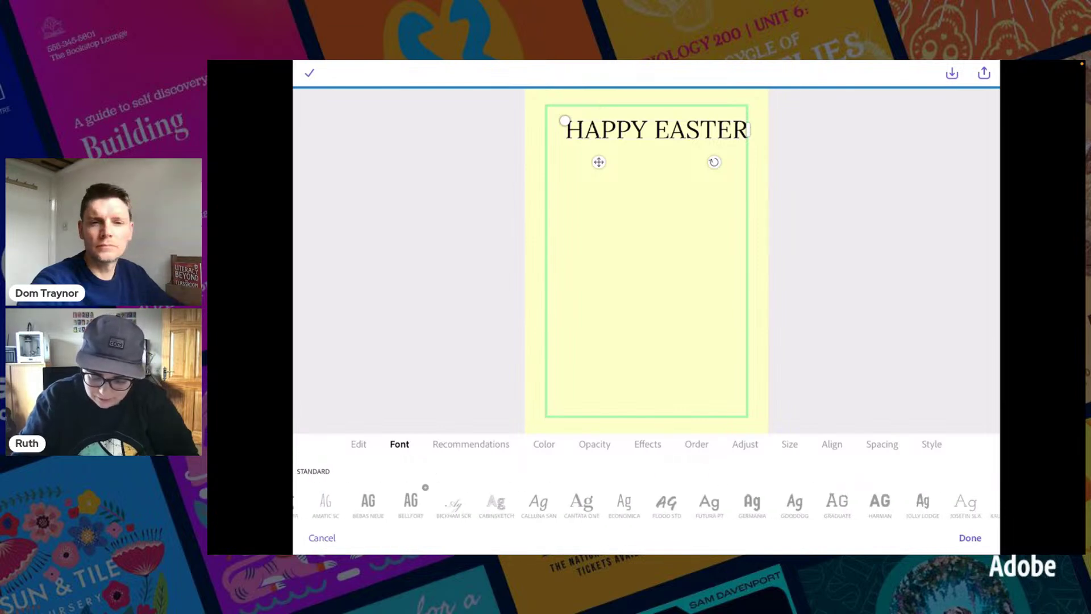
{"action": "scroll", "coordinate": [646, 501], "scroll_direction": "left", "scroll_amount": 5}
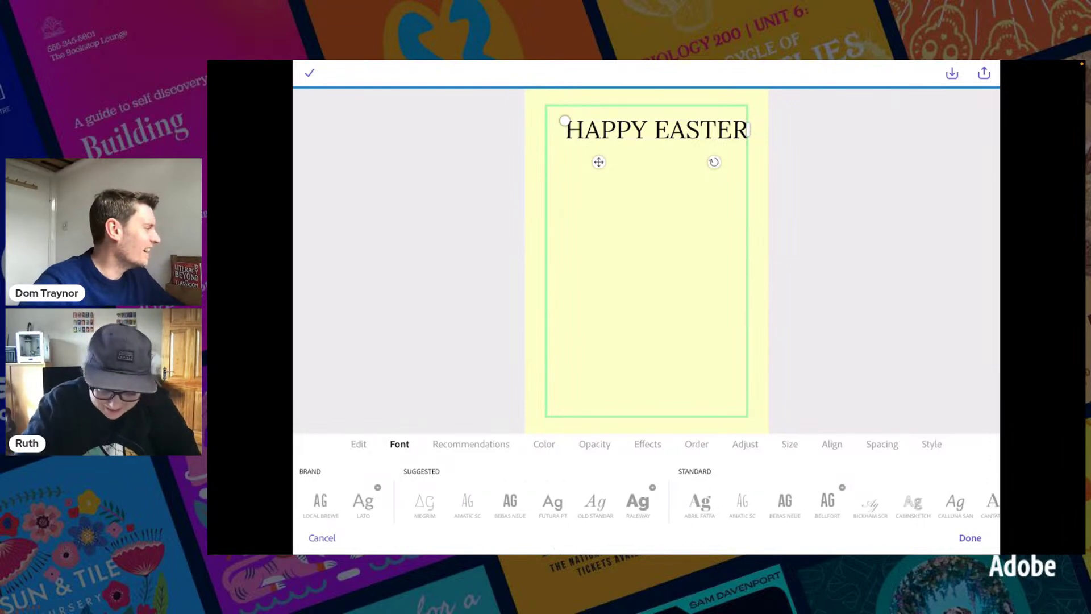
{"action": "scroll", "coordinate": [646, 501], "scroll_direction": "right", "scroll_amount": 5}
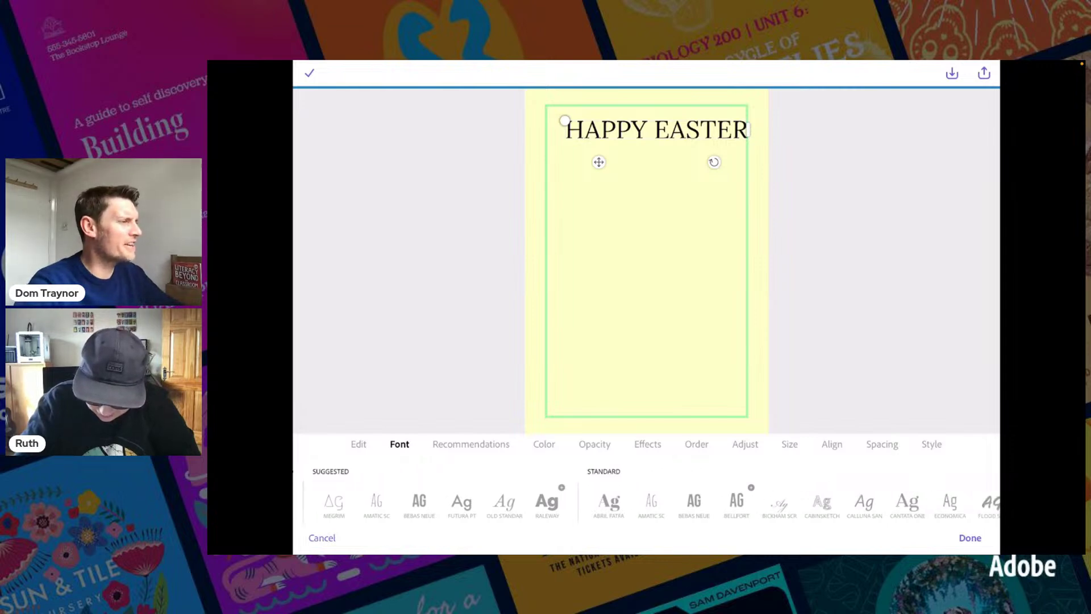
{"action": "scroll", "coordinate": [646, 501], "scroll_direction": "right", "scroll_amount": 15}
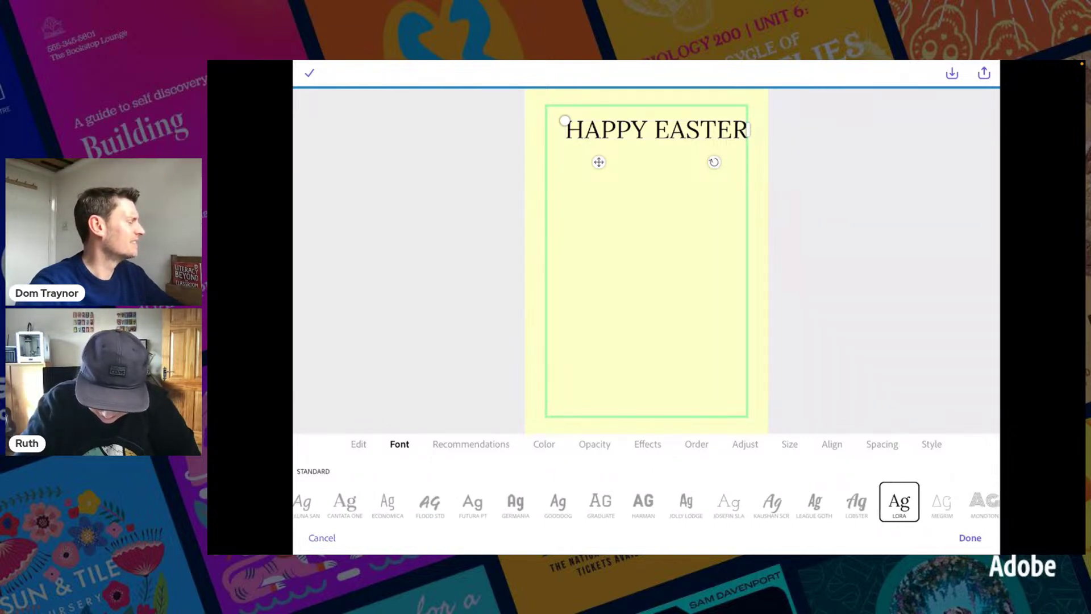
{"action": "left_click", "coordinate": [643, 501]}
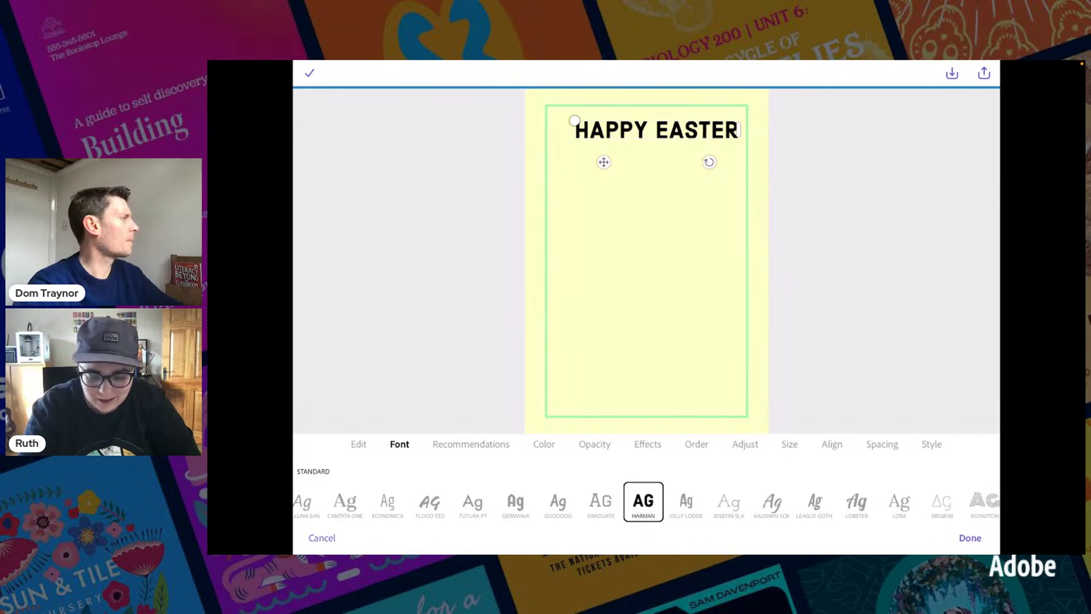
{"action": "left_click_drag", "start_coordinate": [574, 121], "coordinate": [565, 121]}
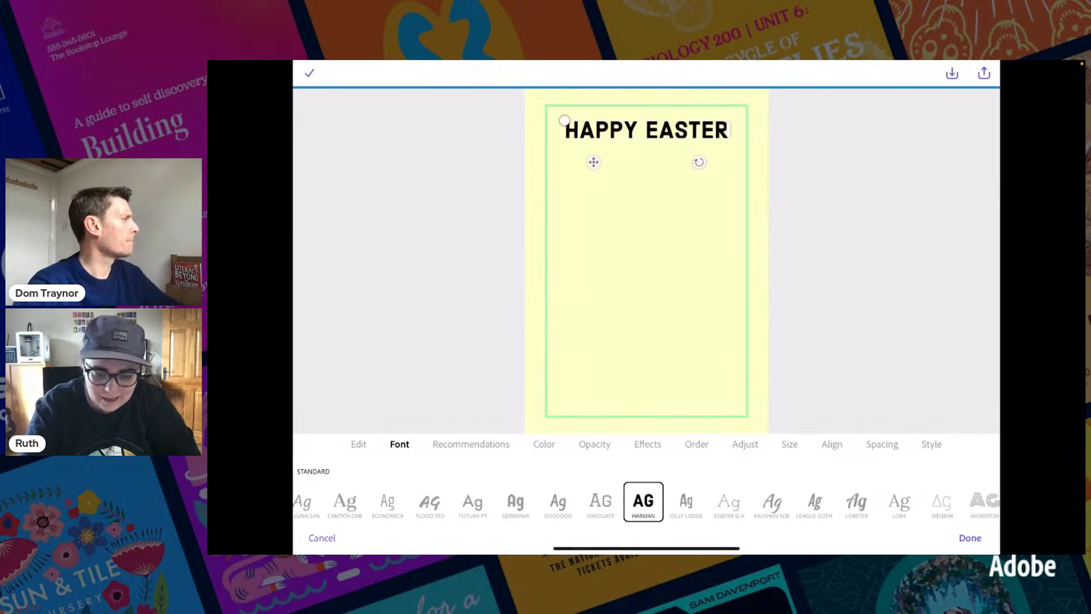
- Enlarge the HAPPY EASTER heading to nearly the full width of the green frame and centre it horizontally
{"action": "left_click", "coordinate": [646, 272]}
{"action": "left_click", "coordinate": [646, 131]}
{"action": "left_click_drag", "start_coordinate": [564, 121], "coordinate": [538, 114]}
{"action": "left_click_drag", "start_coordinate": [575, 161], "coordinate": [587, 160]}
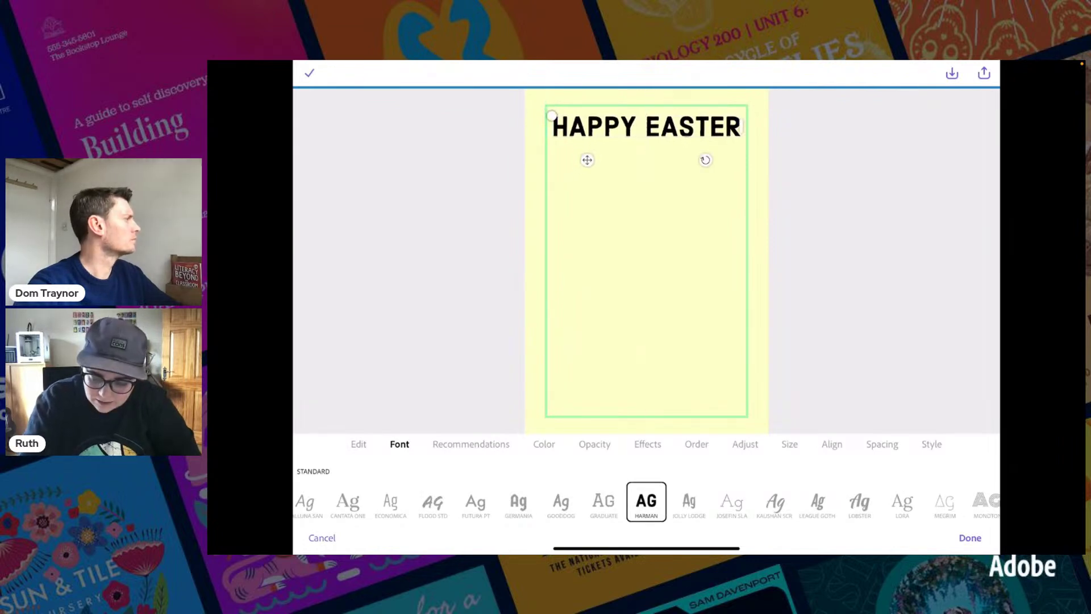
{"action": "left_click", "coordinate": [882, 444]}
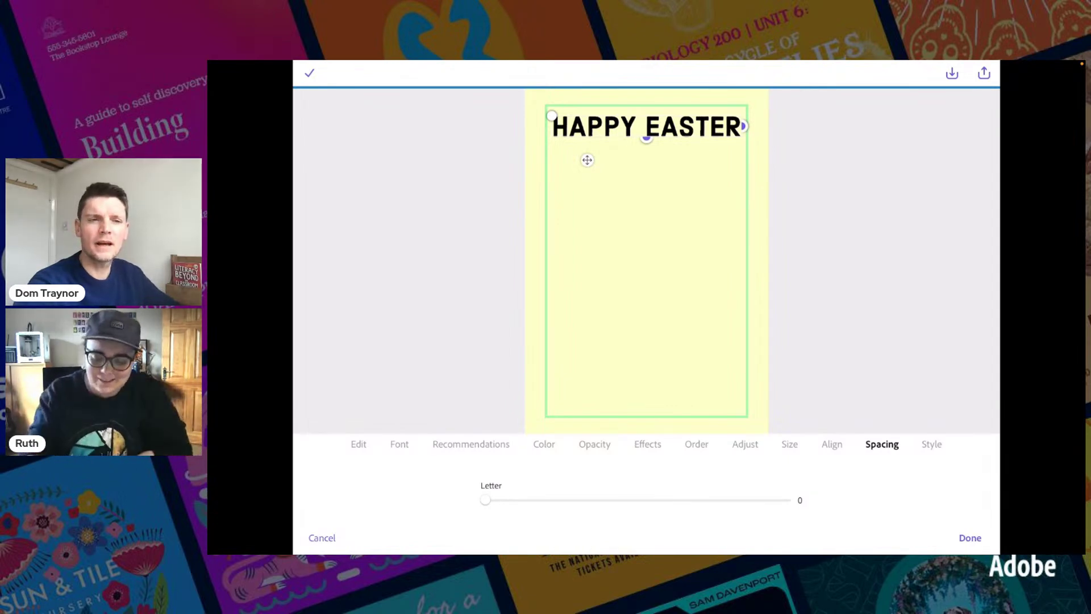
{"action": "left_click", "coordinate": [971, 537]}
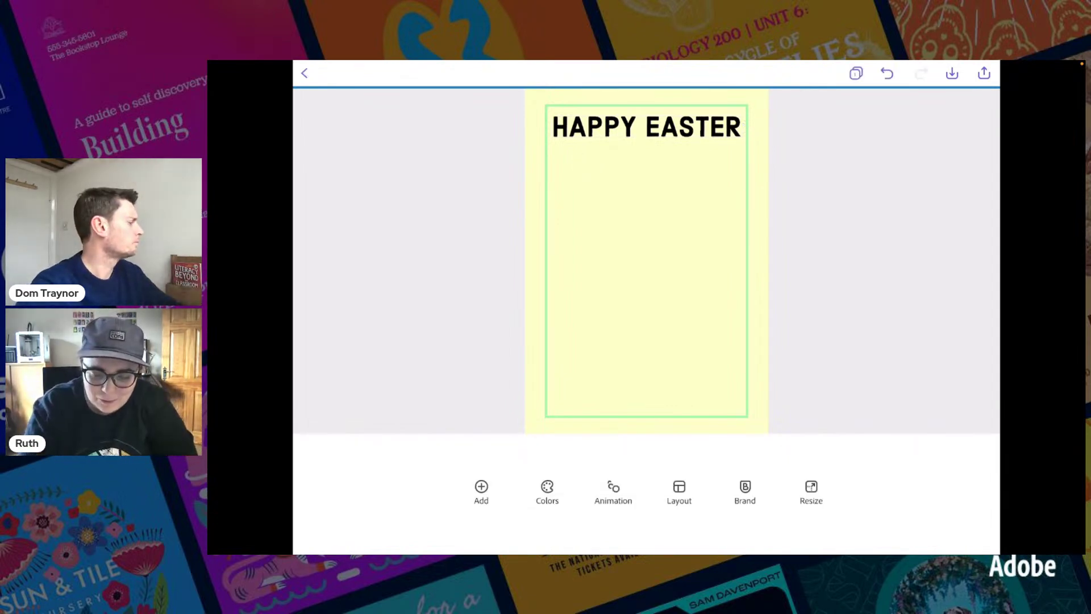
- Recolour the yellow card's HAPPY EASTER heading to white
{"action": "left_click", "coordinate": [646, 126]}
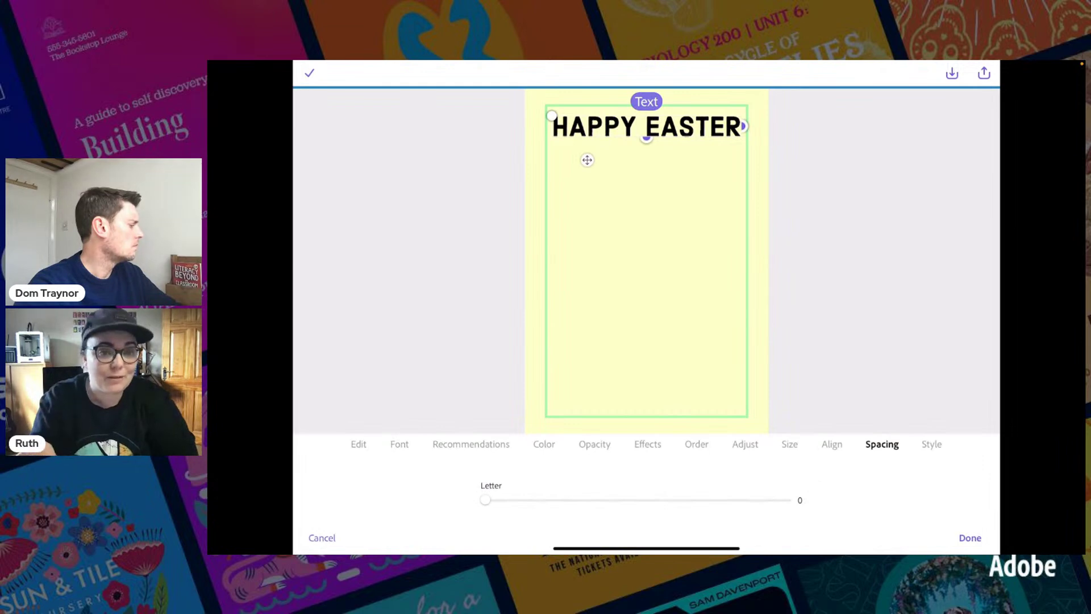
{"action": "left_click", "coordinate": [544, 444]}
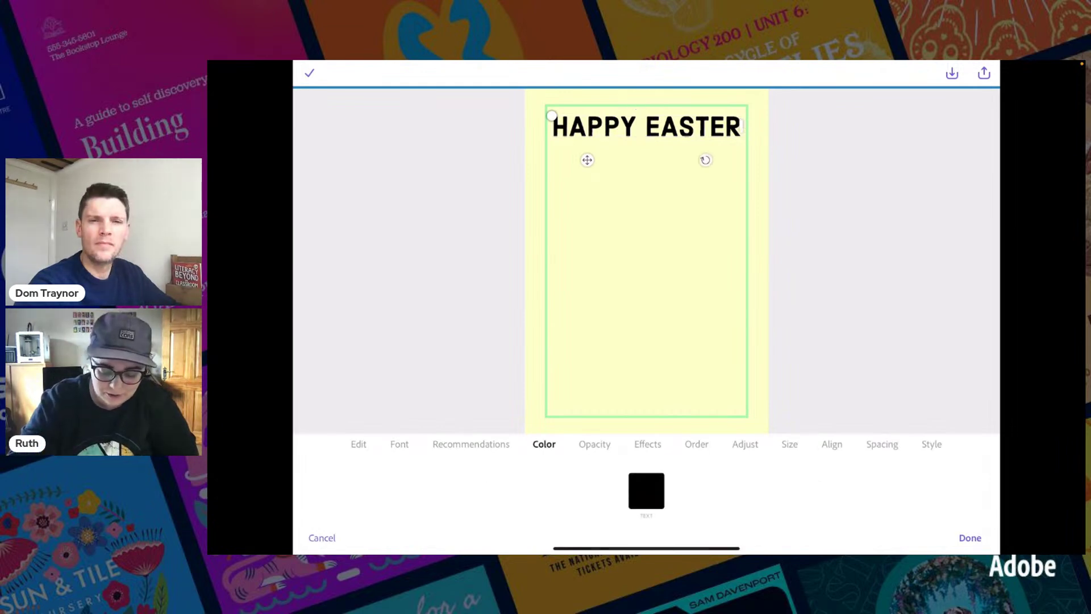
{"action": "left_click", "coordinate": [646, 490]}
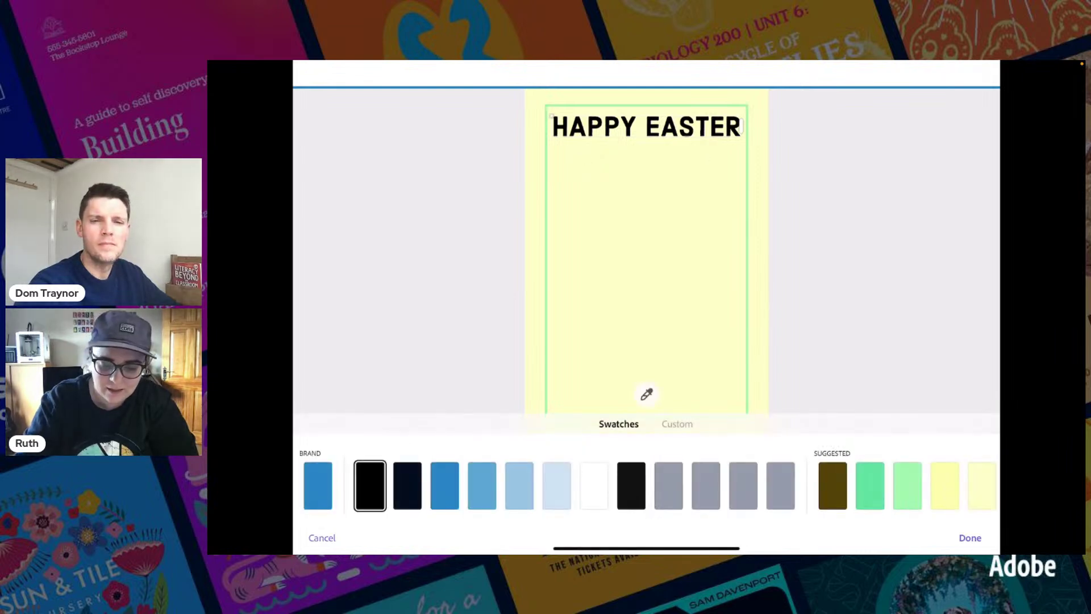
{"action": "left_click", "coordinate": [594, 484]}
{"action": "left_click", "coordinate": [970, 538]}
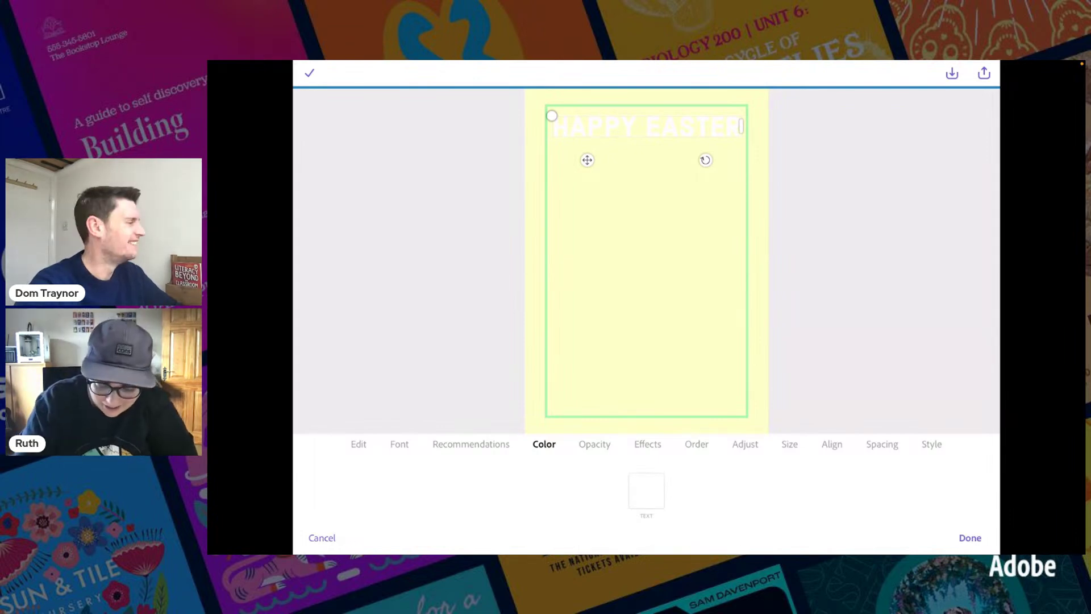
- Apply the outline effect to the white HAPPY EASTER heading
{"action": "left_click", "coordinate": [647, 444]}
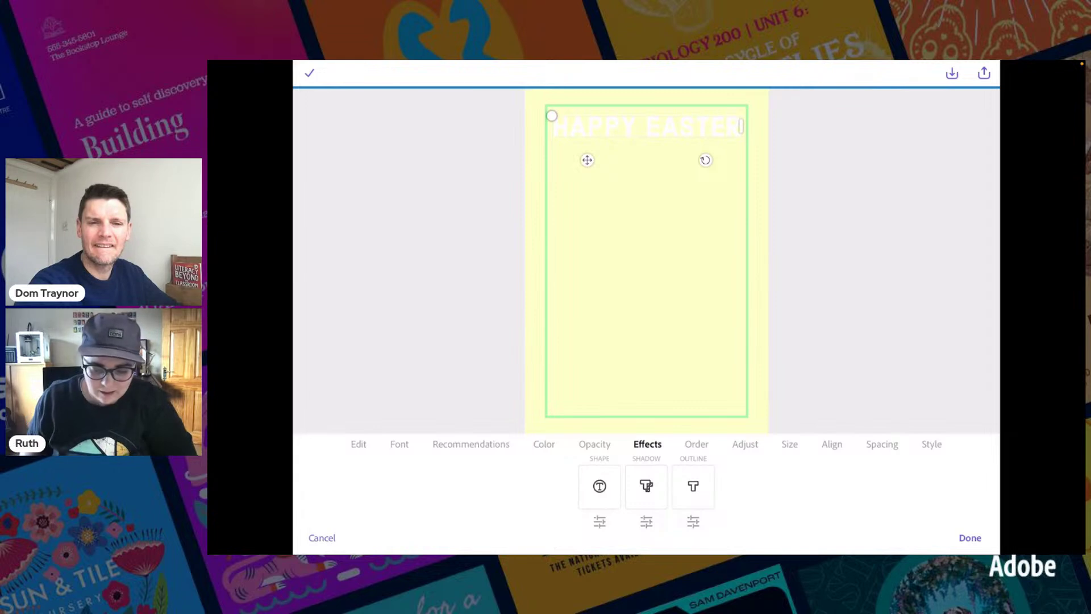
{"action": "left_click", "coordinate": [691, 487]}
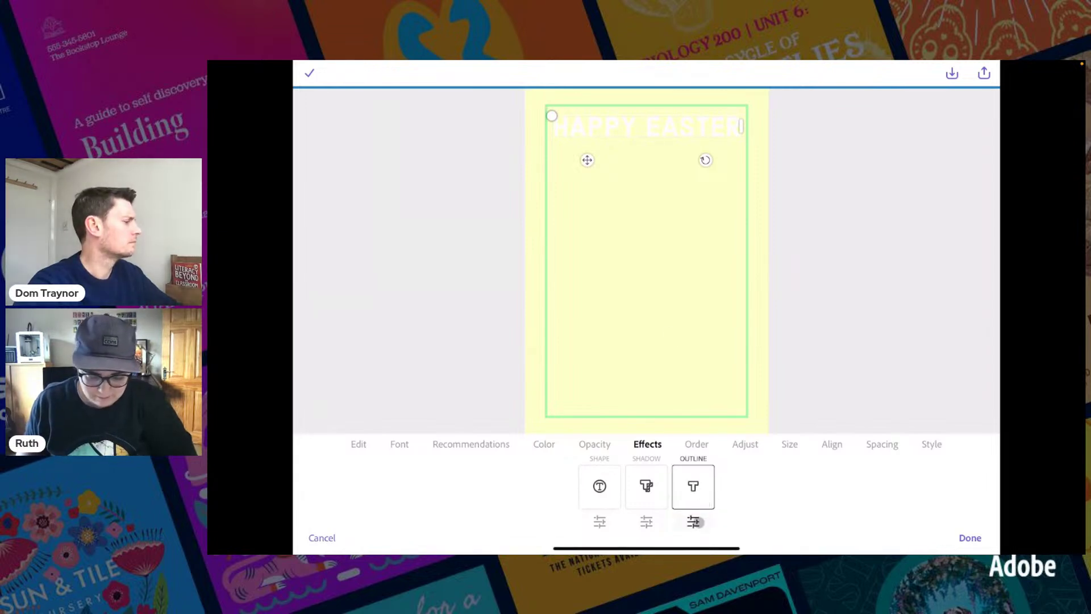
{"action": "left_click", "coordinate": [694, 522]}
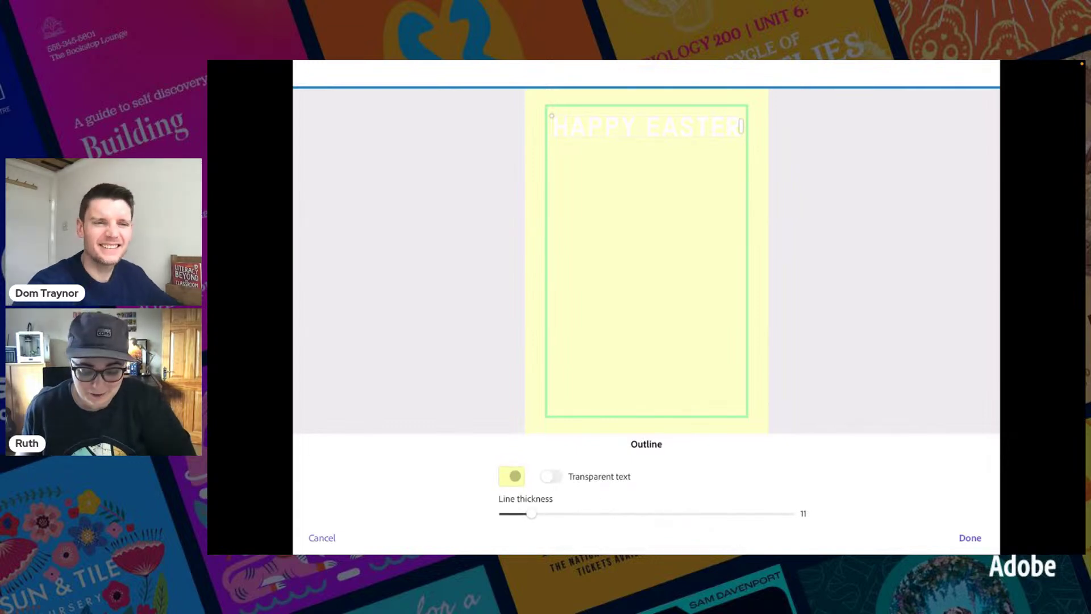
{"action": "left_click", "coordinate": [972, 538]}
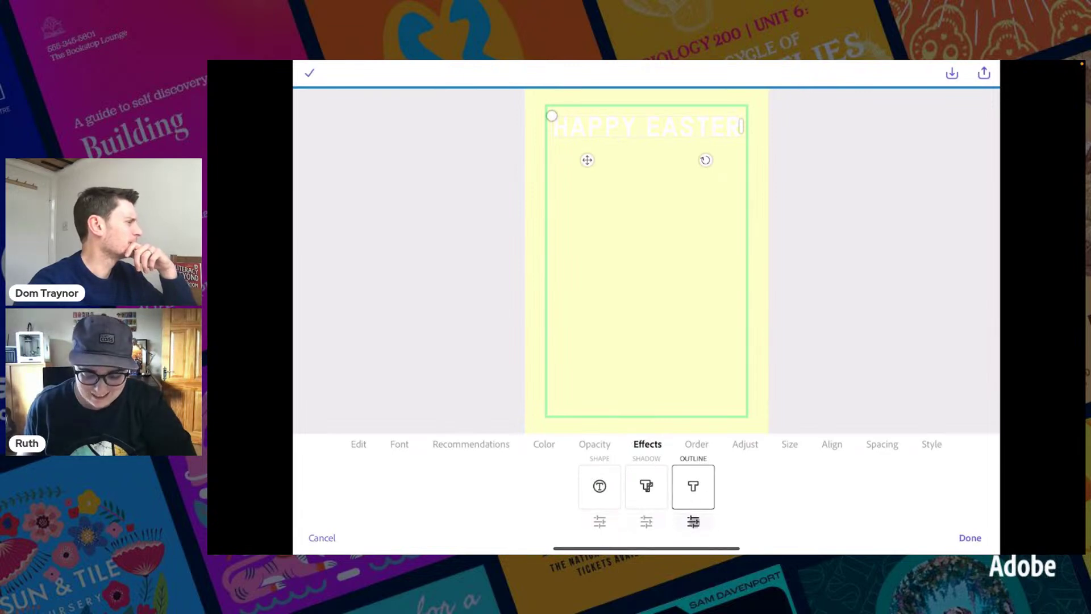
- Set the heading's outline colour to black and its line thickness to 6
{"action": "left_click", "coordinate": [692, 522]}
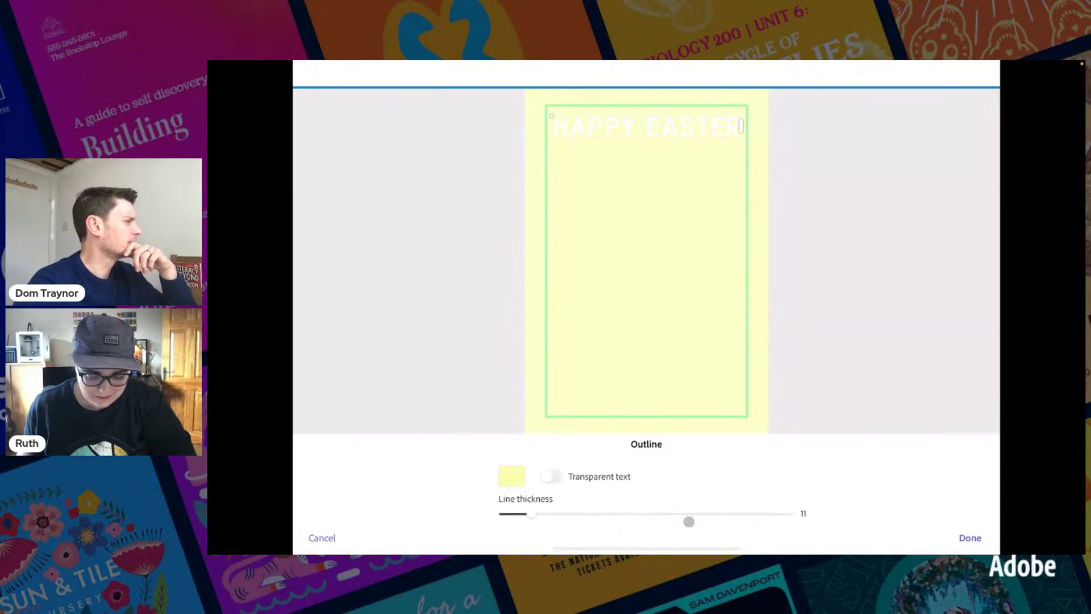
{"action": "left_click", "coordinate": [512, 479]}
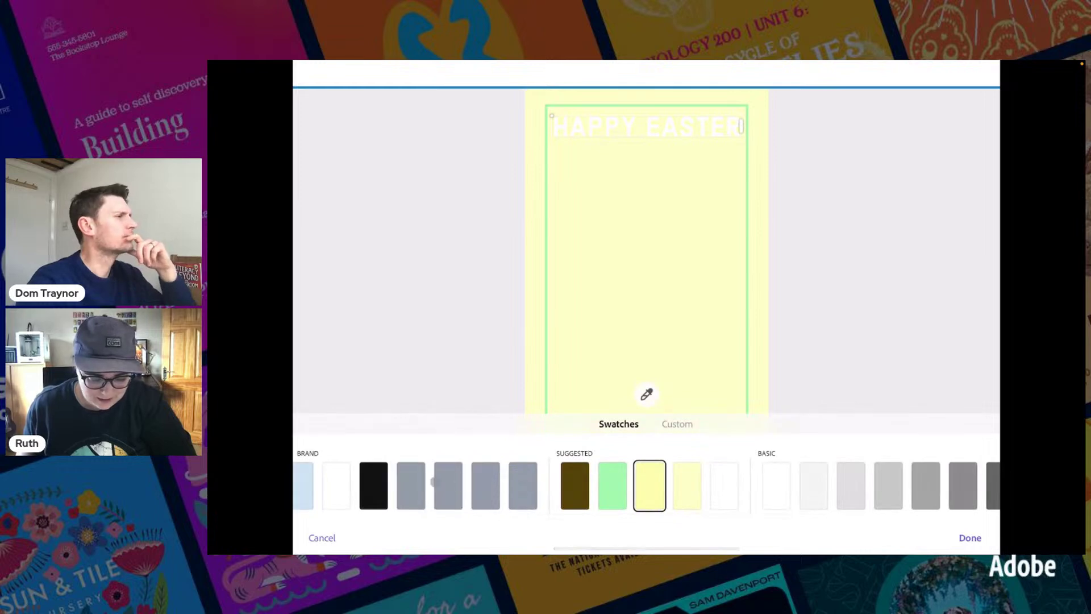
{"action": "left_click", "coordinate": [361, 483]}
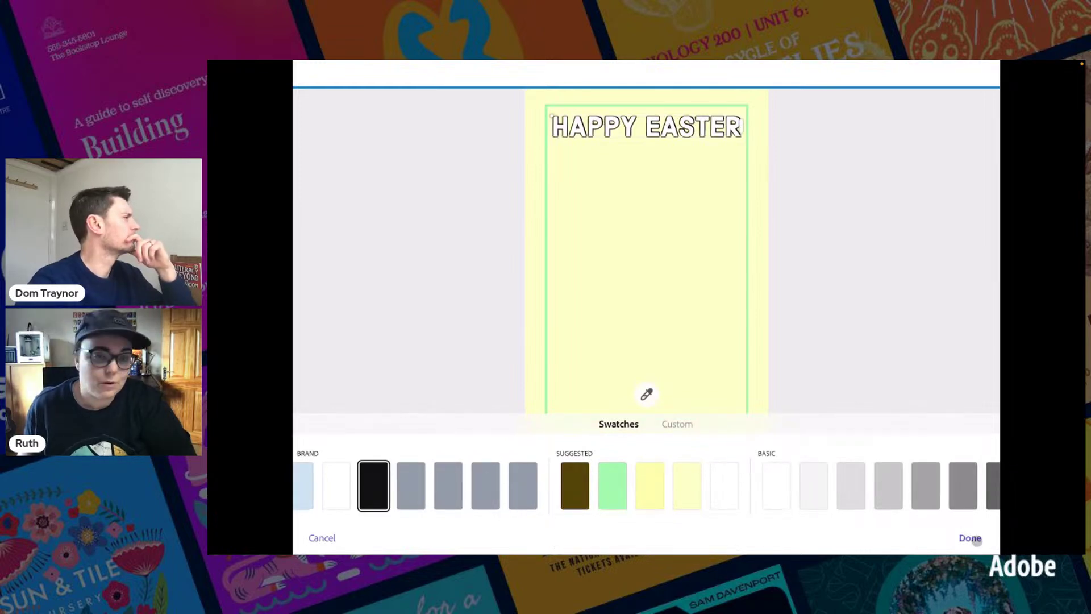
{"action": "left_click", "coordinate": [972, 538]}
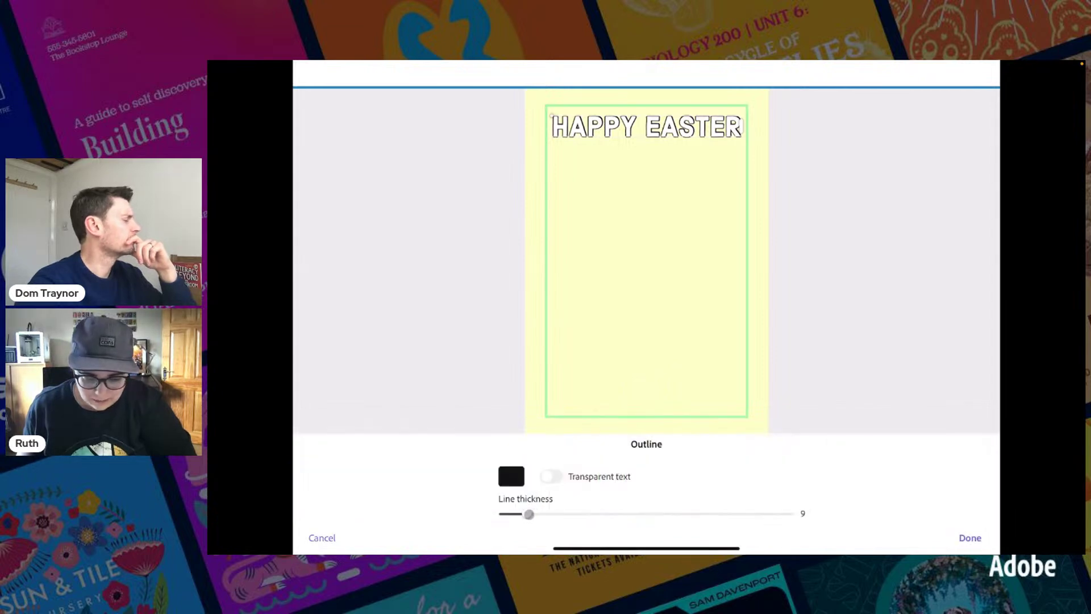
{"action": "left_click_drag", "start_coordinate": [524, 514], "coordinate": [520, 514]}
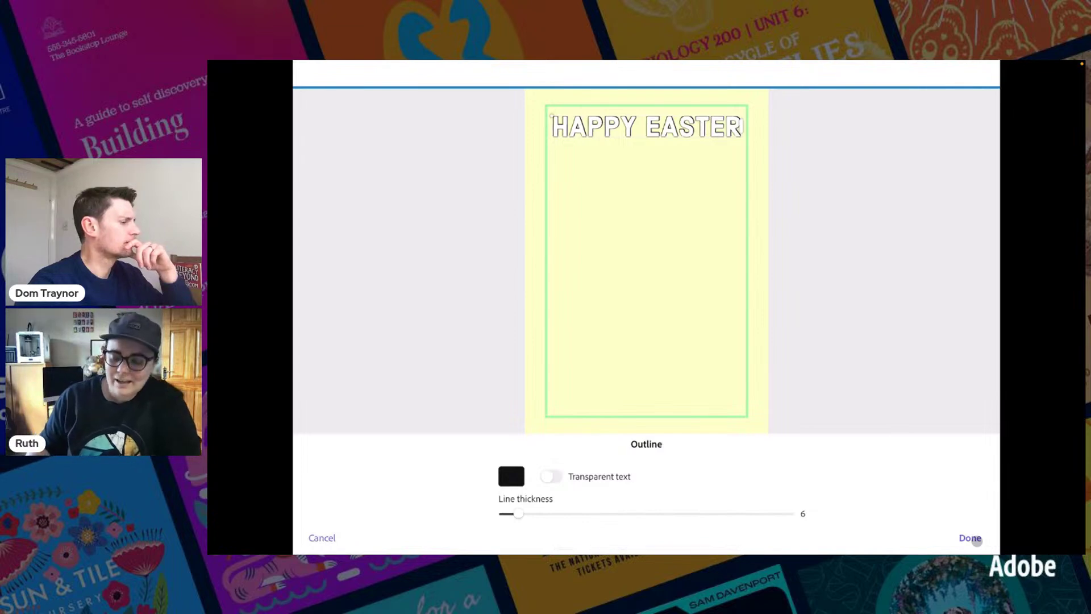
{"action": "left_click", "coordinate": [974, 538]}
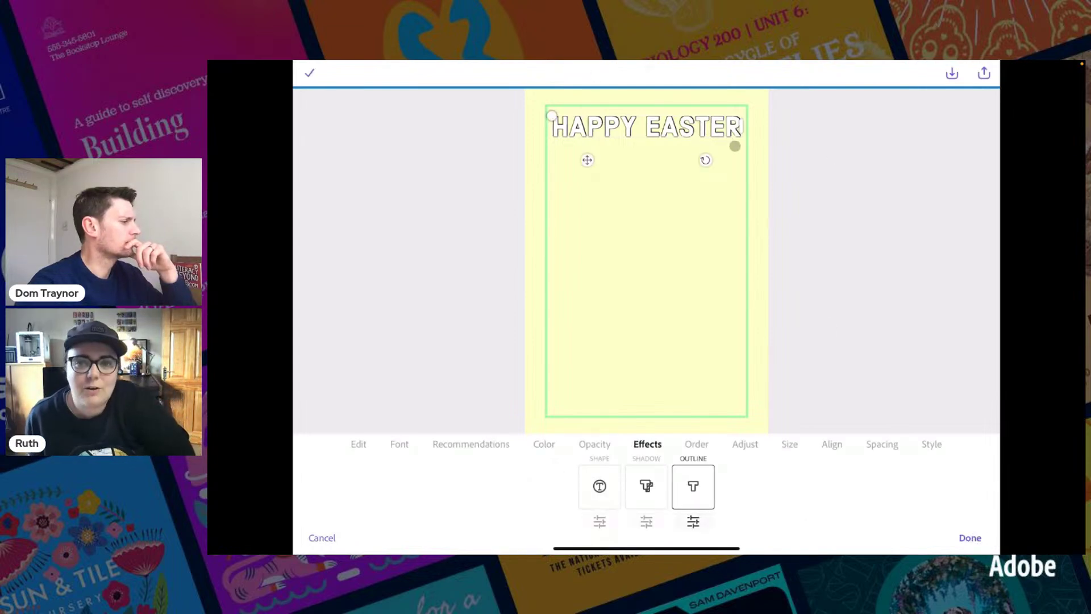
{"action": "left_click", "coordinate": [782, 152]}
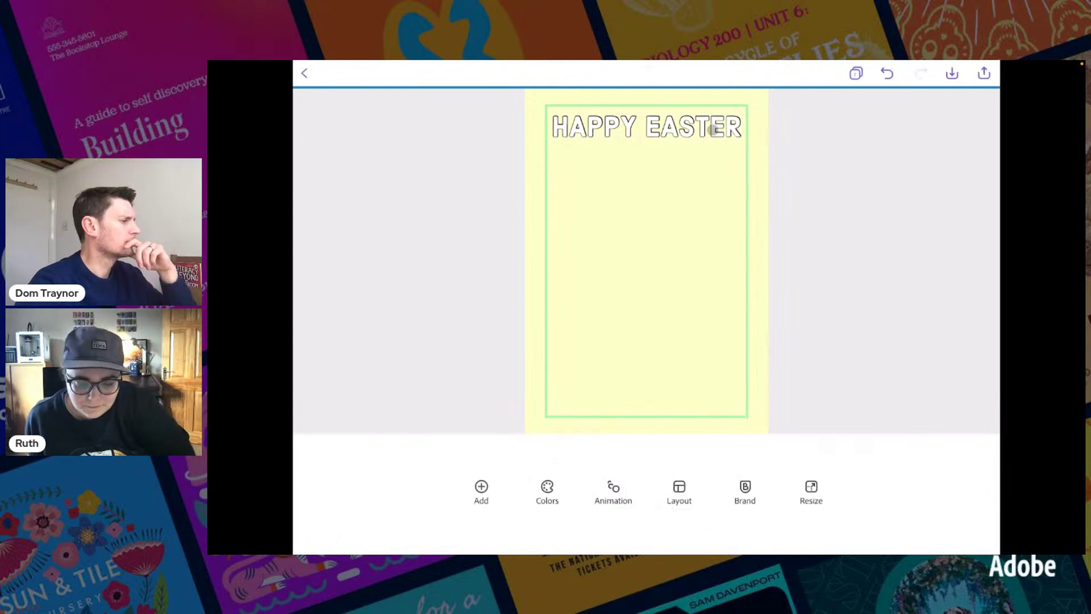
- Duplicate the outlined white HAPPY EASTER heading and centre the copy slightly below the original, overlapping it
{"action": "left_click", "coordinate": [687, 129]}
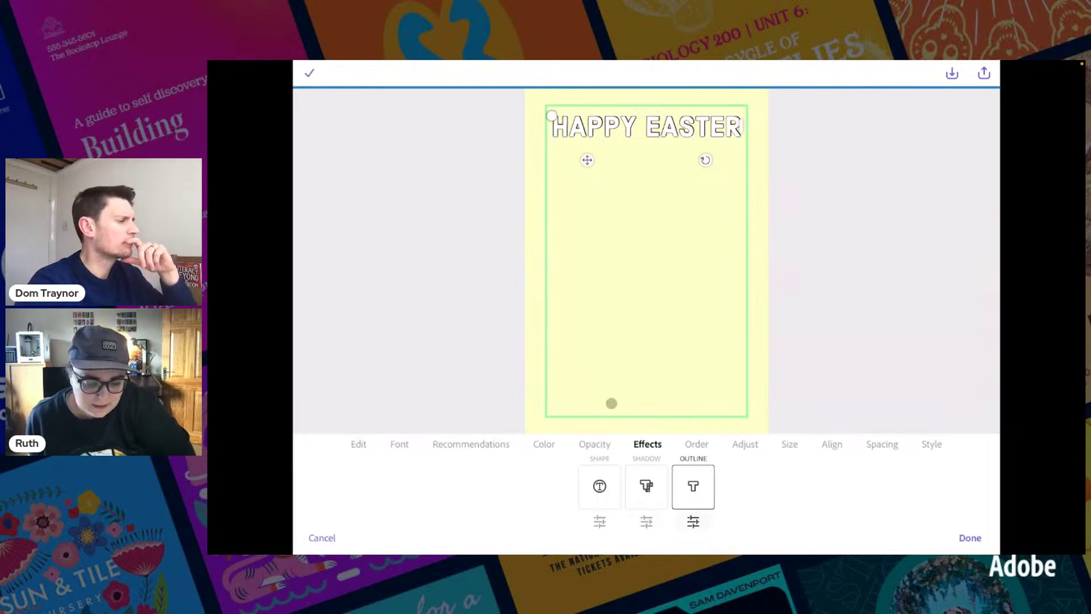
{"action": "left_click", "coordinate": [359, 444]}
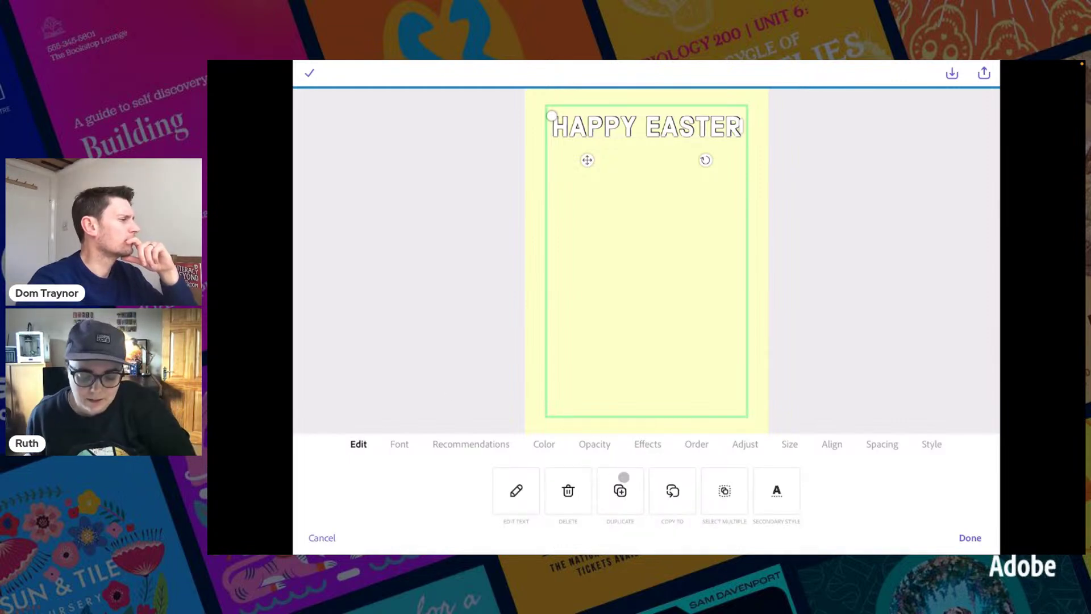
{"action": "left_click", "coordinate": [615, 515]}
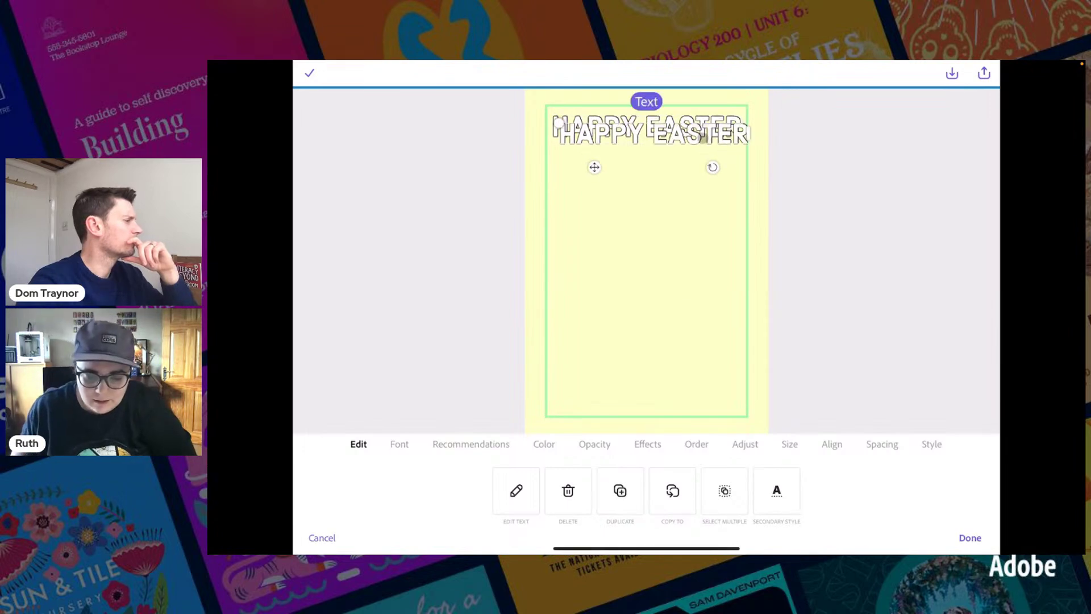
{"action": "left_click_drag", "start_coordinate": [657, 135], "coordinate": [650, 138]}
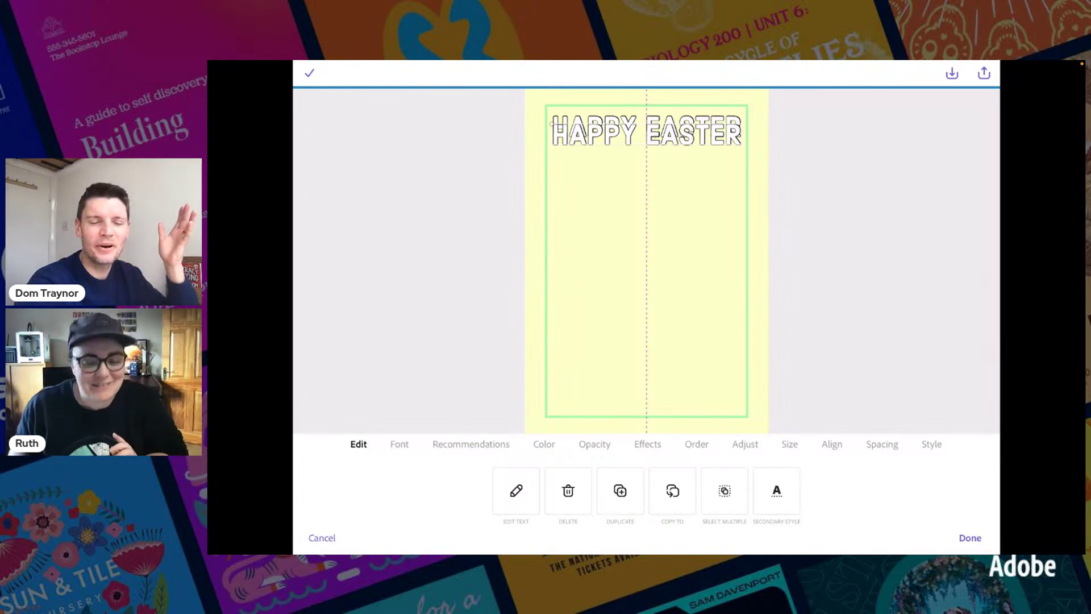
{"action": "left_click", "coordinate": [501, 136]}
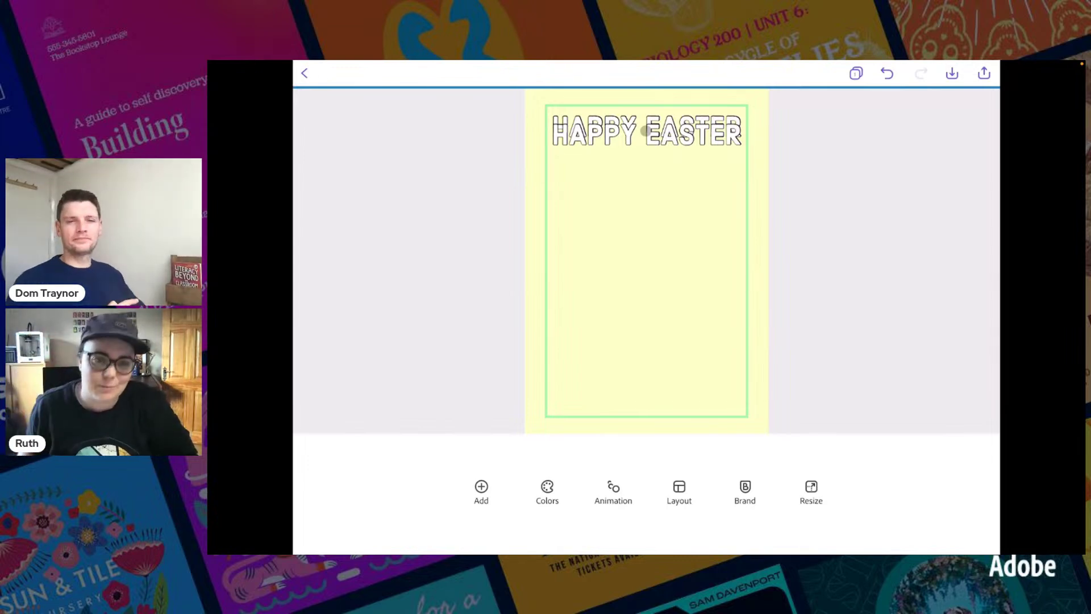
- Recolour the text of the lower HAPPY EASTER copy to the custom light pink #F3B6EA
{"action": "left_click", "coordinate": [647, 131]}
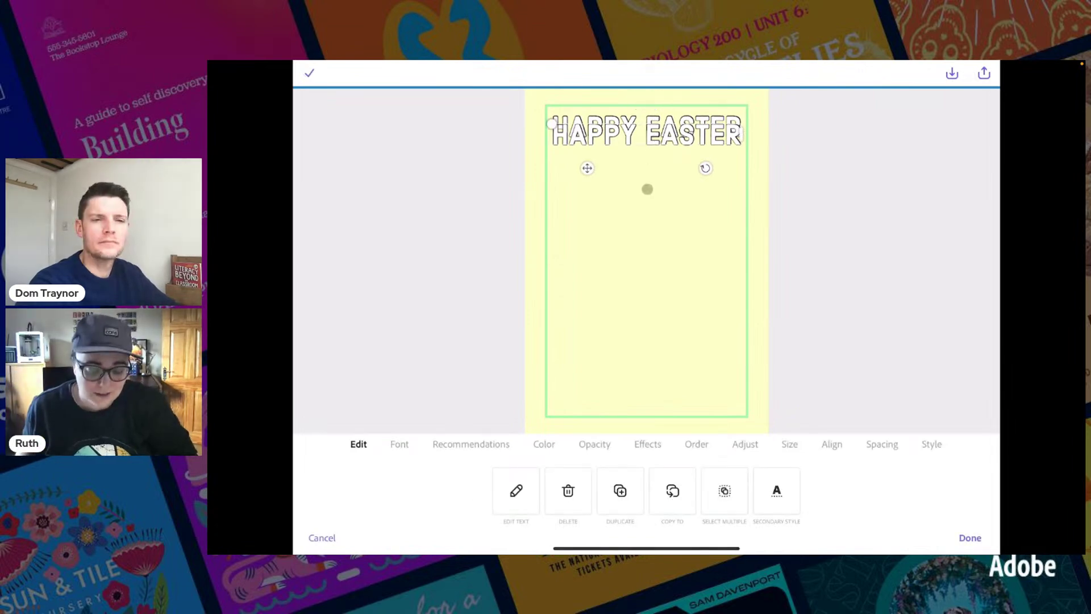
{"action": "left_click", "coordinate": [546, 445]}
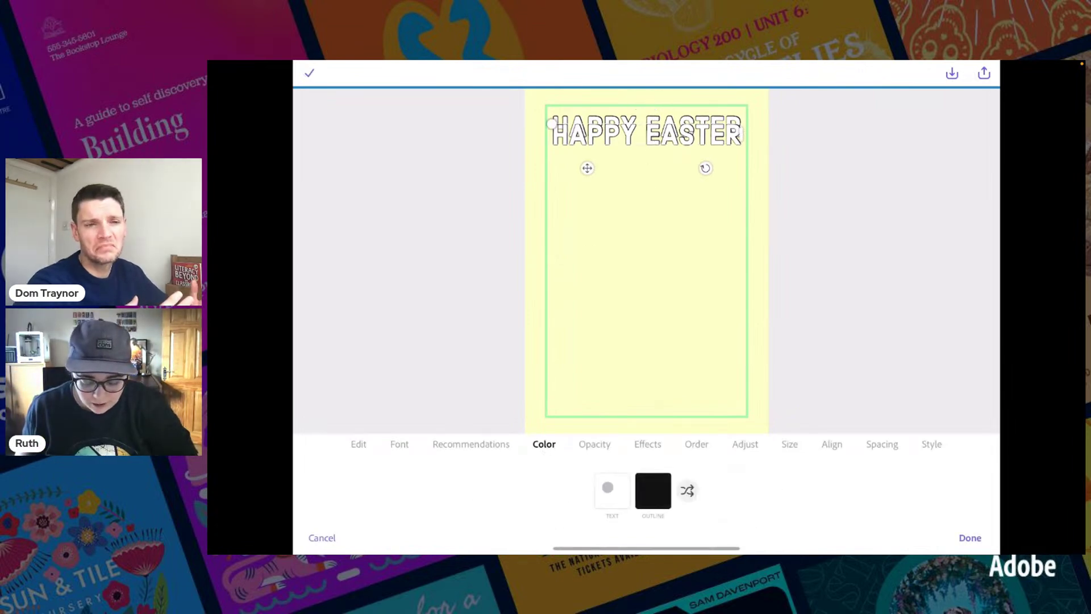
{"action": "left_click", "coordinate": [609, 492]}
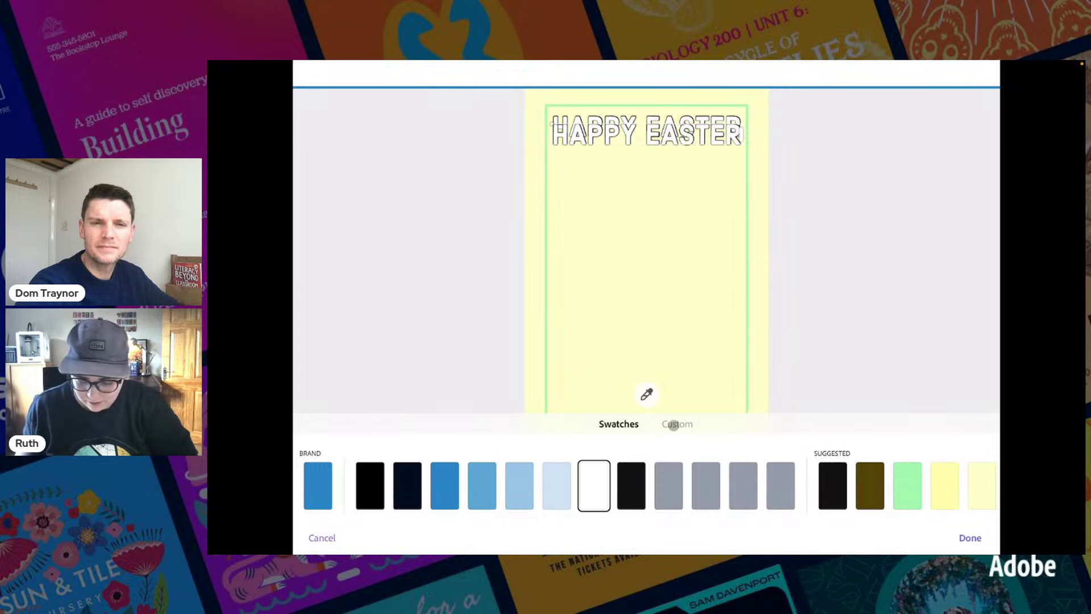
{"action": "left_click", "coordinate": [673, 425]}
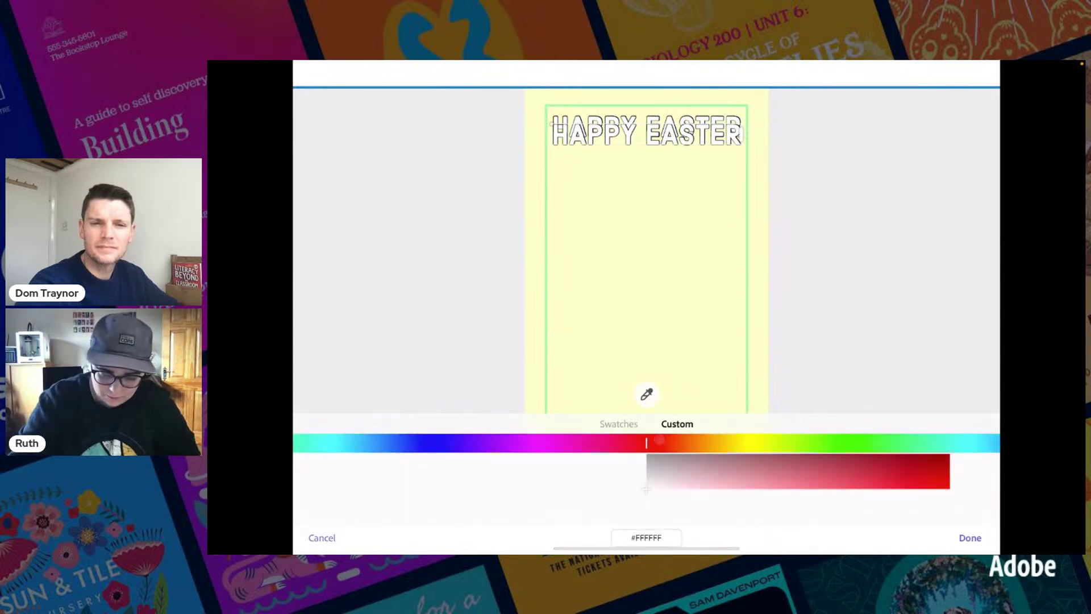
{"action": "left_click_drag", "start_coordinate": [657, 442], "coordinate": [721, 442]}
{"action": "left_click_drag", "start_coordinate": [647, 442], "coordinate": [675, 443]}
{"action": "left_click_drag", "start_coordinate": [738, 472], "coordinate": [663, 475]}
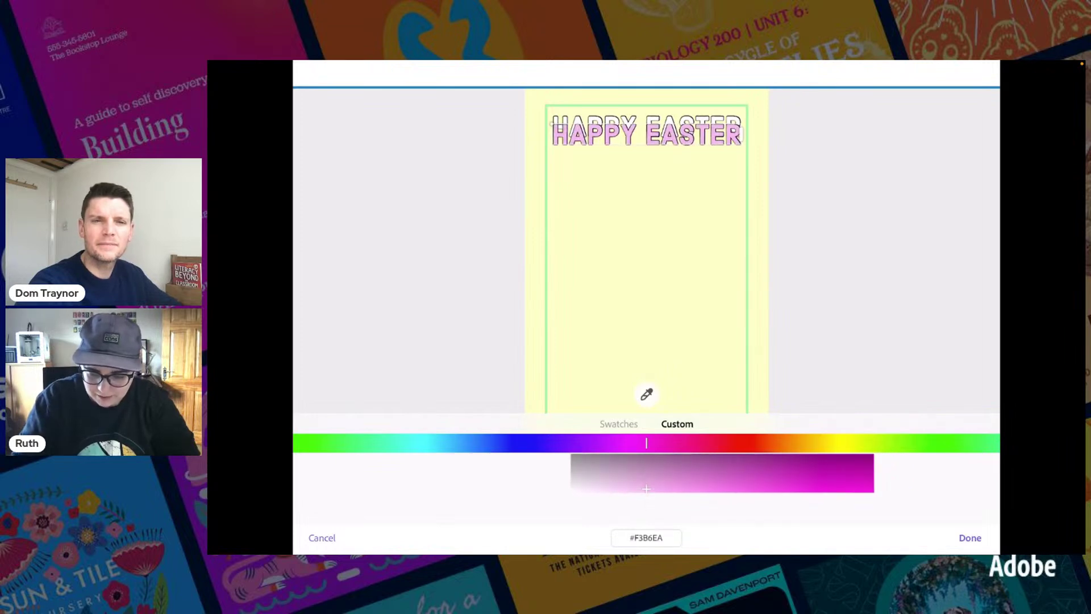
{"action": "left_click", "coordinate": [970, 537]}
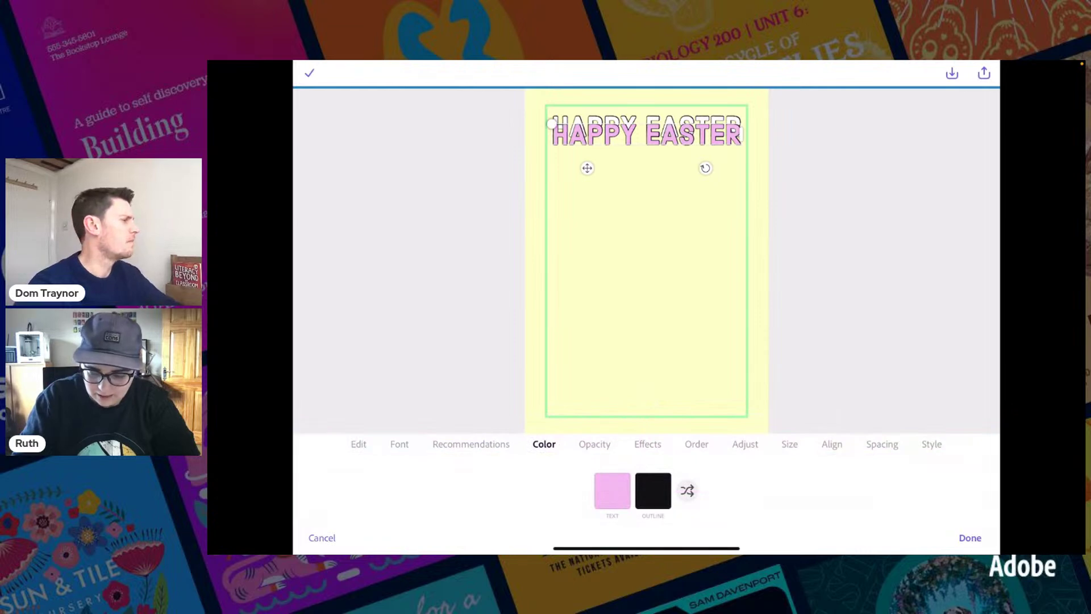
{"action": "left_click", "coordinate": [970, 538]}
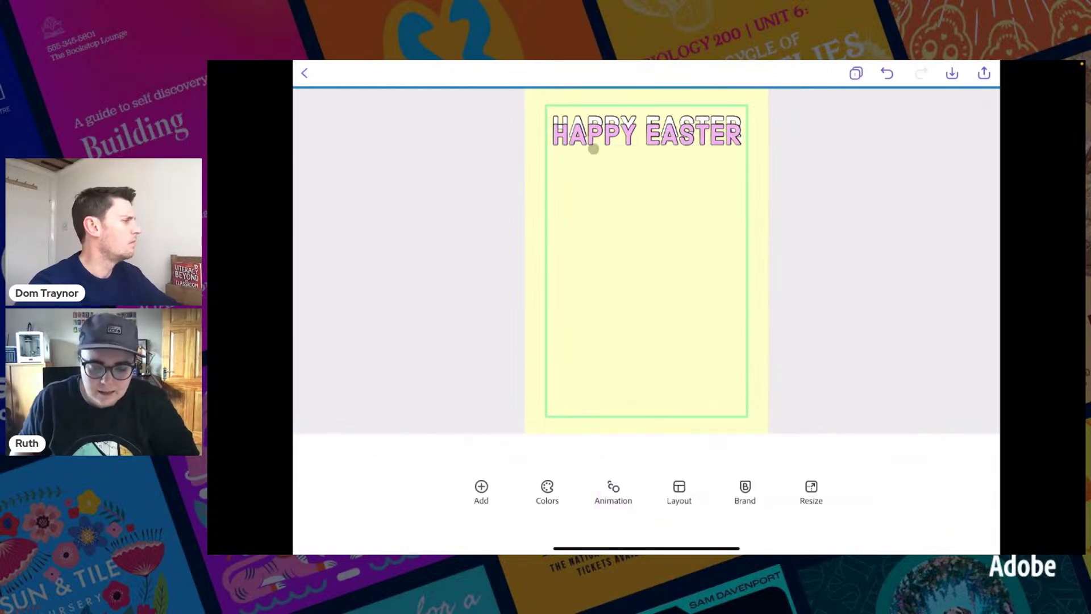
- Duplicate the pink HAPPY EASTER heading and centre the new copy slightly below it, overlapping the stack
{"action": "left_click", "coordinate": [594, 141]}
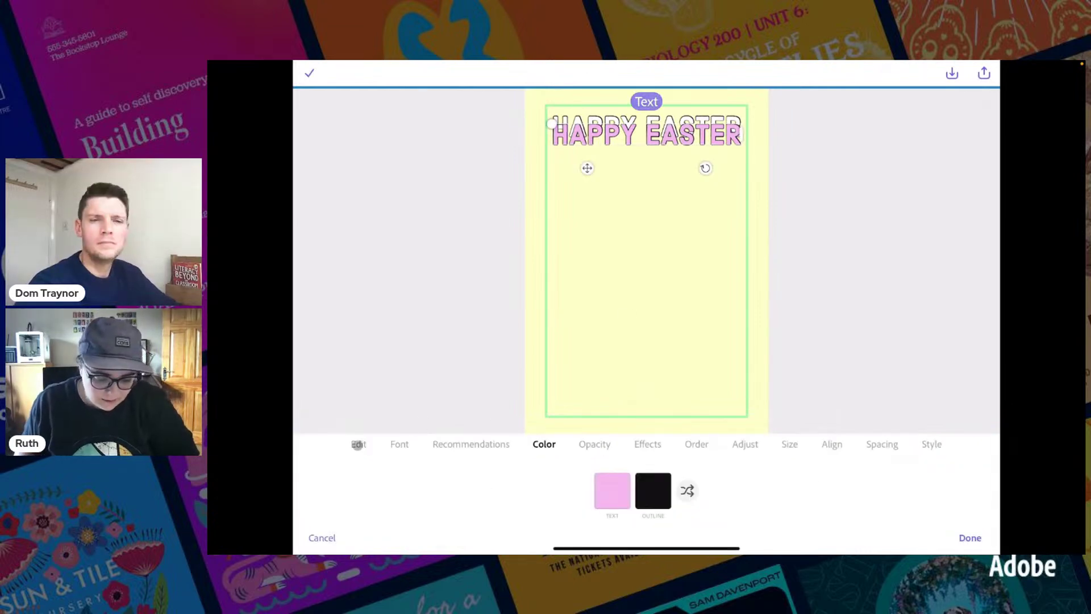
{"action": "left_click", "coordinate": [358, 444]}
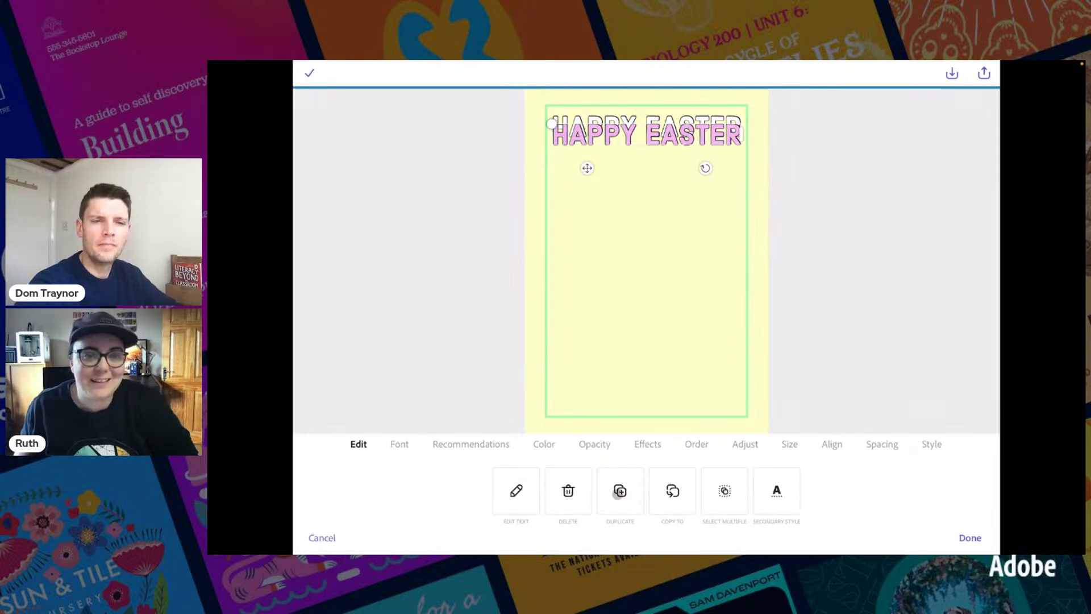
{"action": "mouse_move", "coordinate": [611, 135]}
{"action": "left_mouse_down"}
{"action": "mouse_move", "coordinate": [631, 142]}
{"action": "mouse_move", "coordinate": [613, 143]}
{"action": "left_mouse_up"}
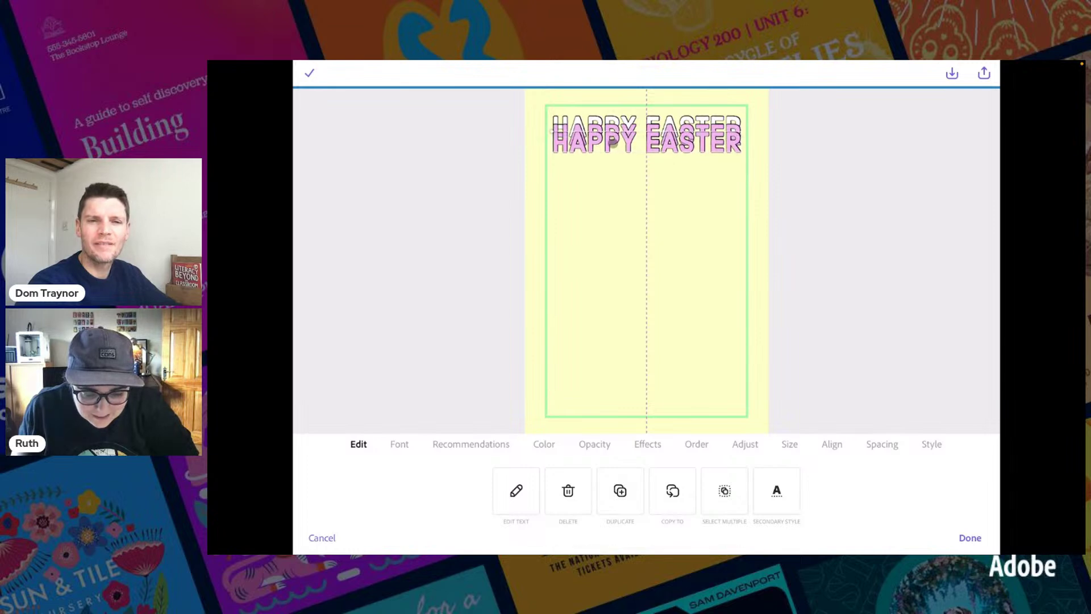
{"action": "left_click_drag", "start_coordinate": [721, 155], "coordinate": [722, 155]}
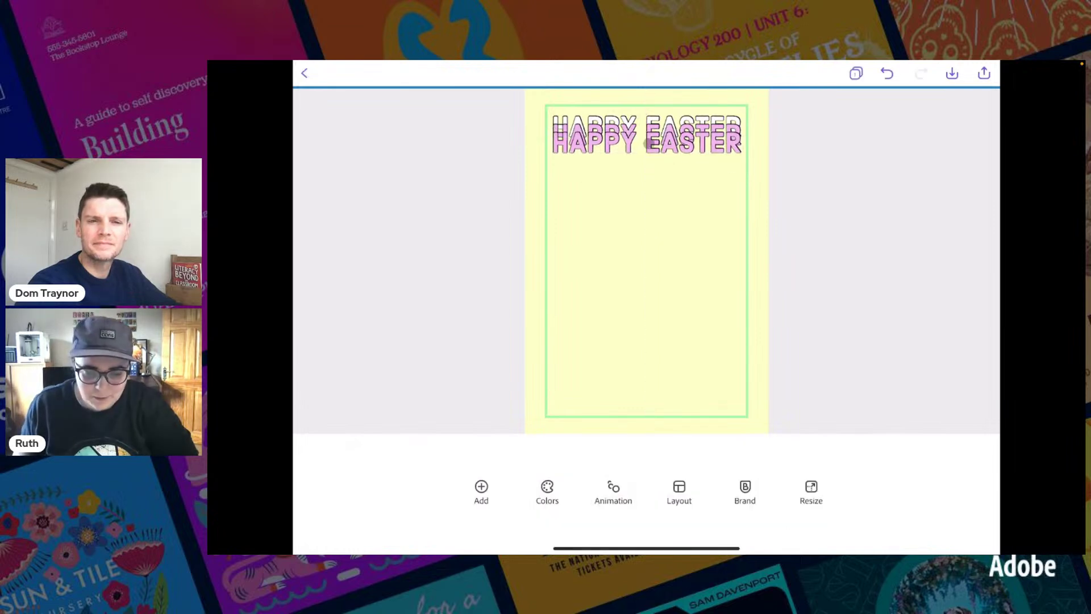
- Recolour the text of the lowest HAPPY EASTER copy to the custom mint green #8CEFCE
{"action": "left_click", "coordinate": [654, 143]}
{"action": "left_click", "coordinate": [537, 455]}
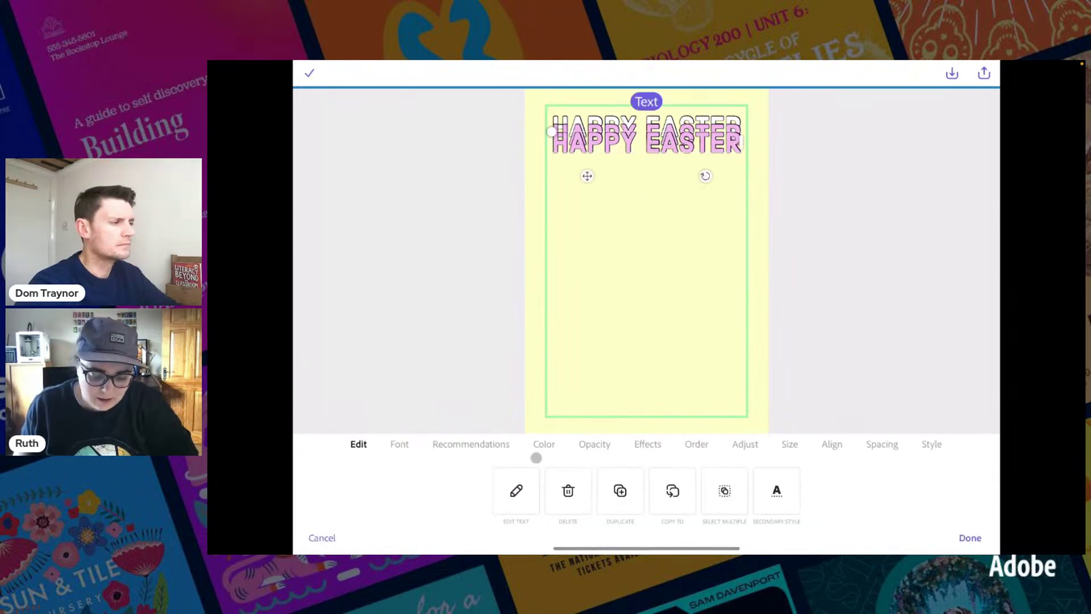
{"action": "left_click", "coordinate": [614, 492]}
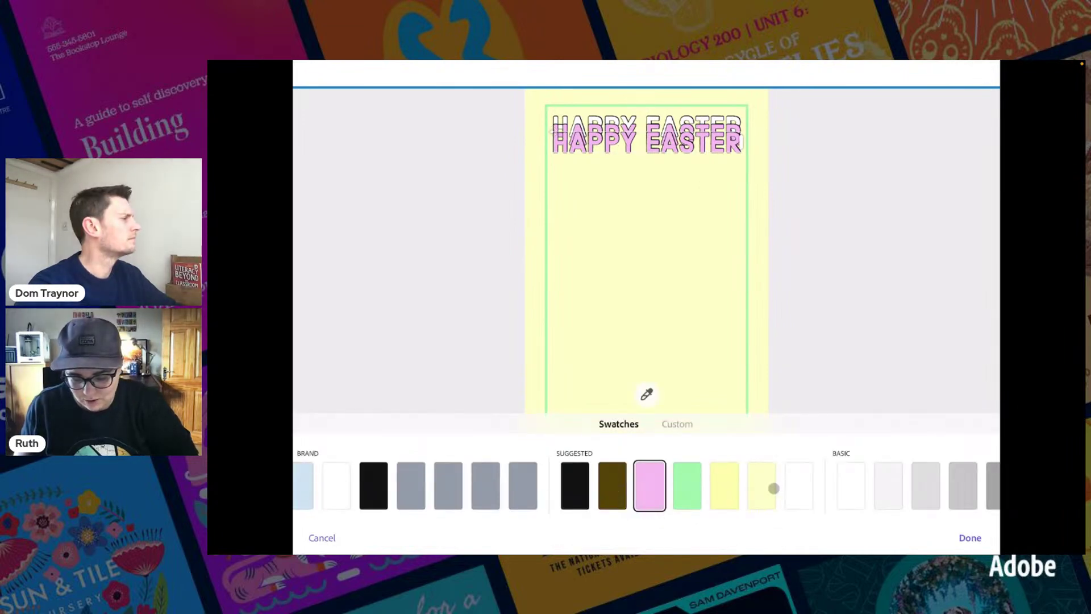
{"action": "left_click", "coordinate": [686, 482]}
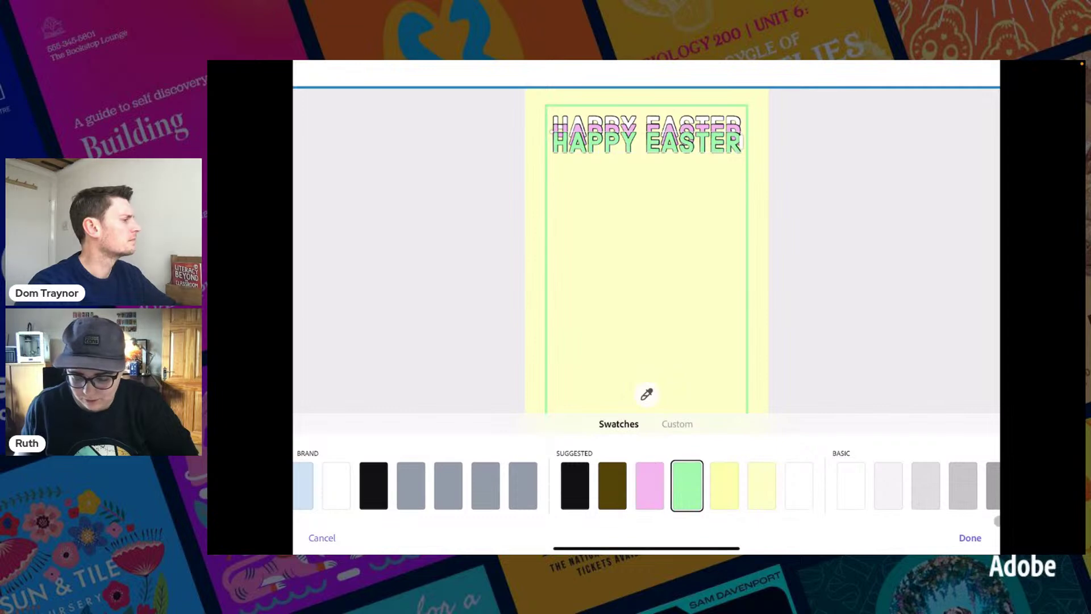
{"action": "left_click", "coordinate": [676, 425]}
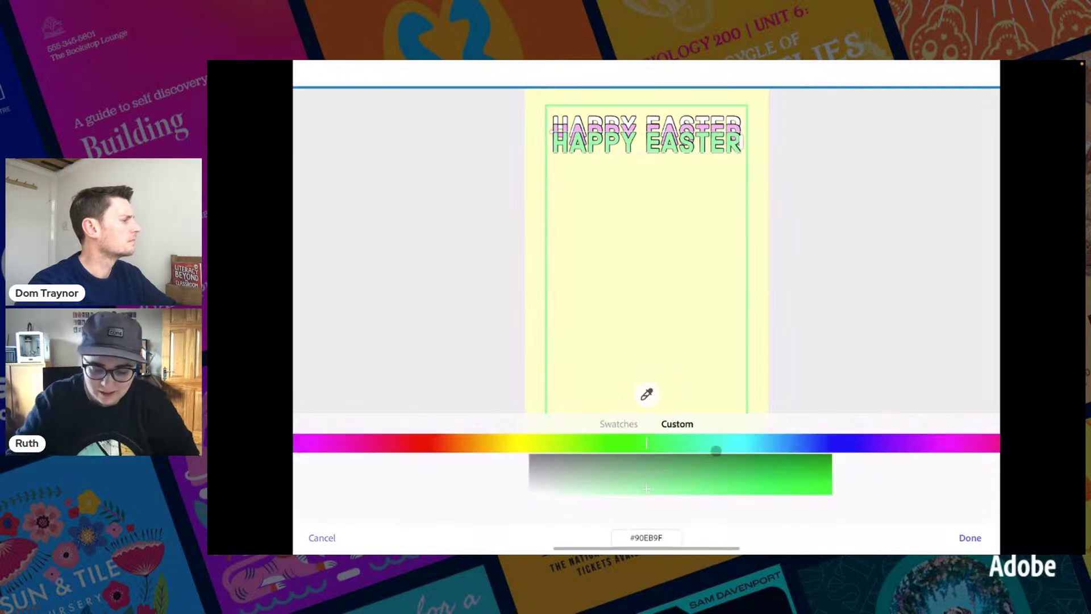
{"action": "mouse_move", "coordinate": [646, 443]}
{"action": "left_mouse_down"}
{"action": "mouse_move", "coordinate": [533, 443]}
{"action": "mouse_move", "coordinate": [544, 443]}
{"action": "left_mouse_up"}
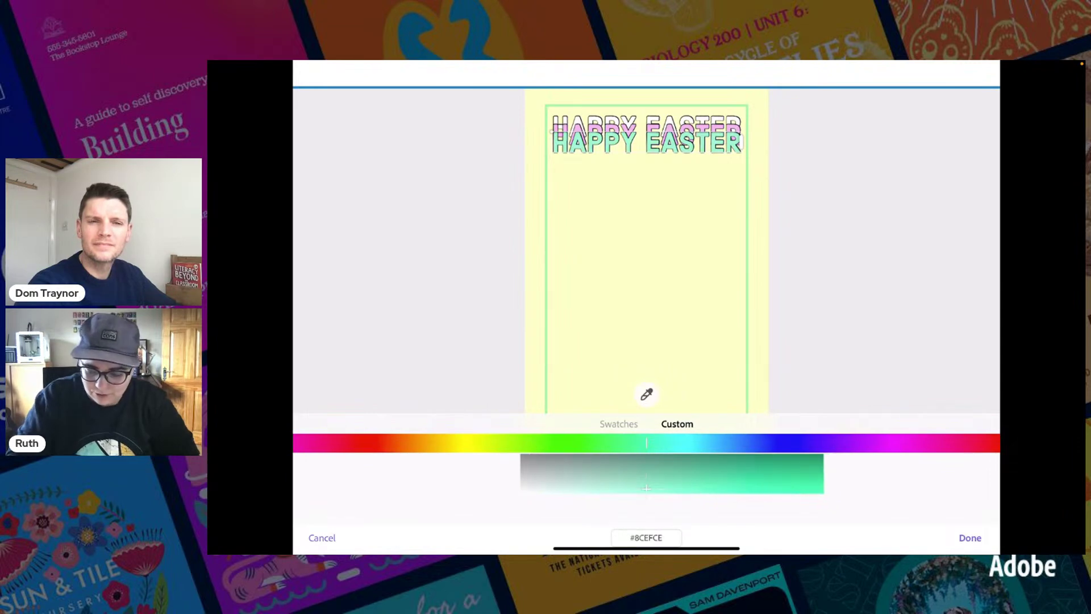
{"action": "left_click", "coordinate": [970, 537]}
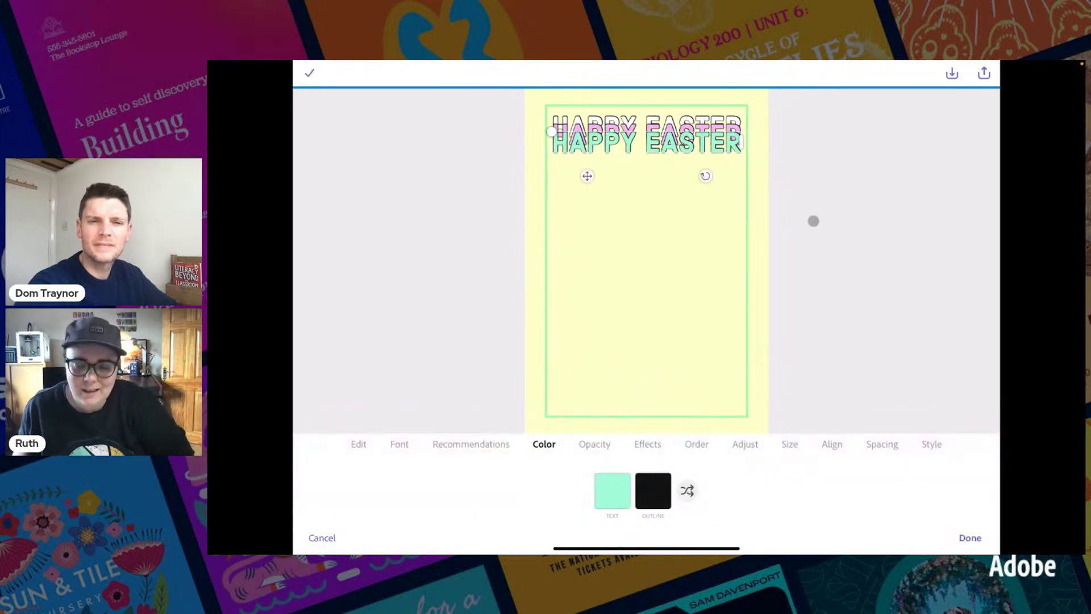
{"action": "left_click", "coordinate": [786, 170]}
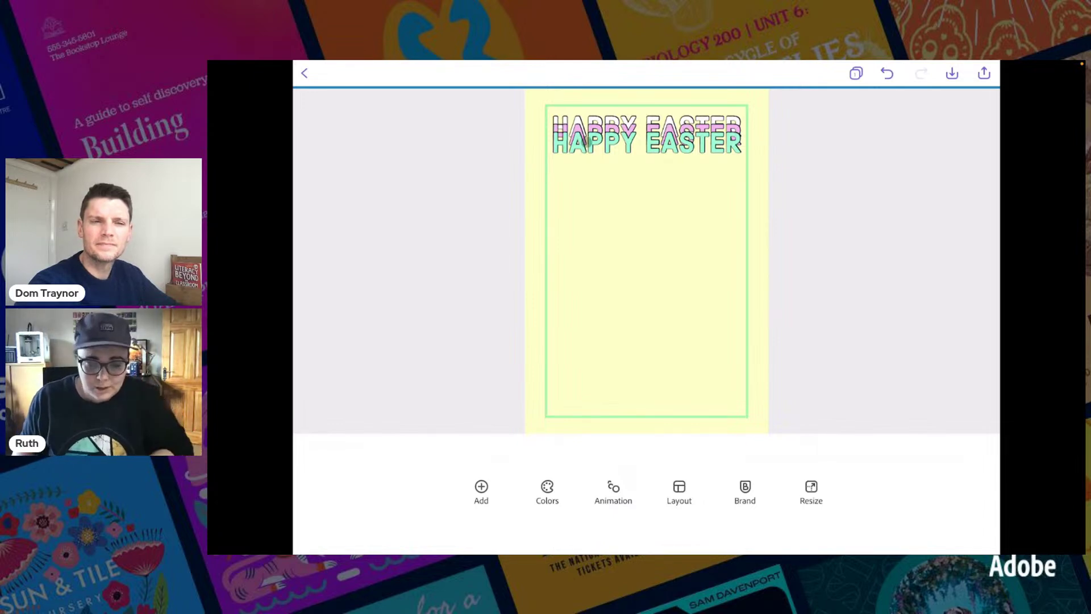
- Duplicate the mint green HAPPY EASTER heading and centre the copy slightly below it, overlapping the stack
{"action": "left_click", "coordinate": [613, 144]}
{"action": "left_click", "coordinate": [355, 449]}
{"action": "left_click", "coordinate": [620, 492]}
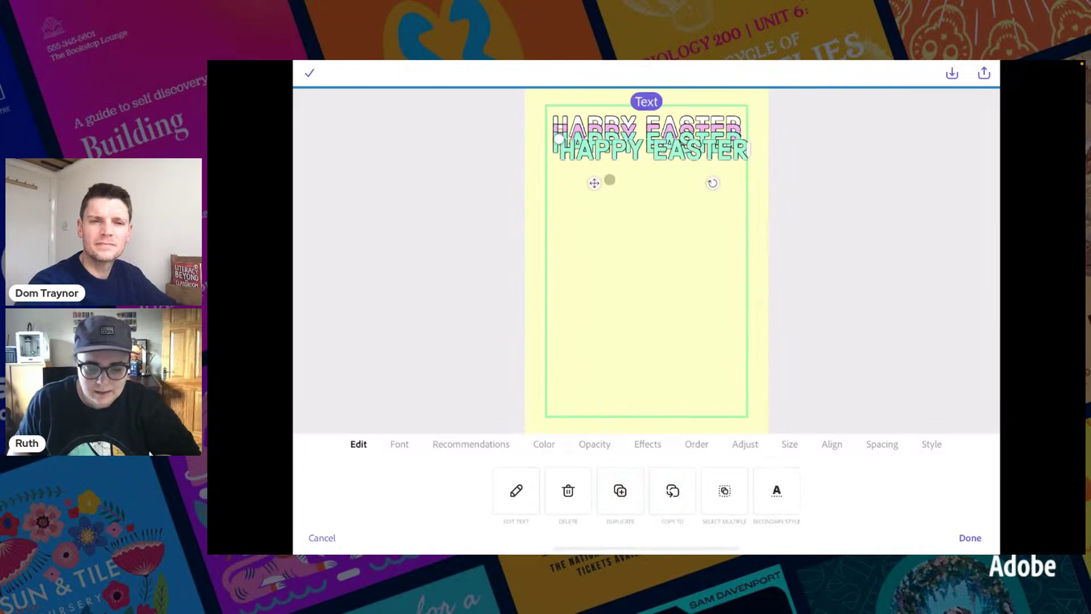
{"action": "left_click_drag", "start_coordinate": [612, 151], "coordinate": [606, 153]}
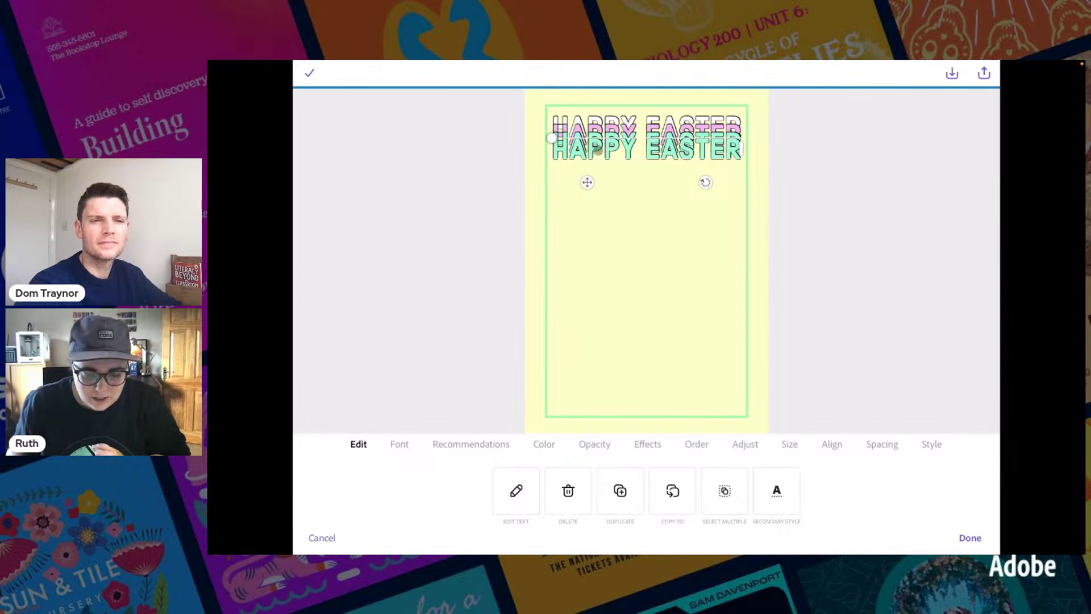
{"action": "left_click_drag", "start_coordinate": [598, 149], "coordinate": [598, 154]}
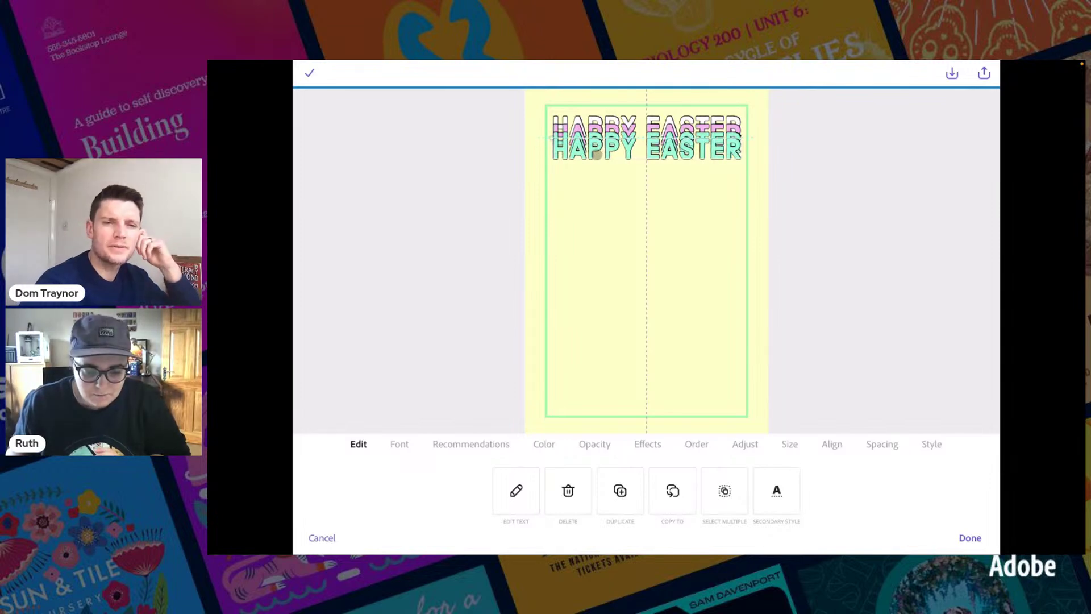
{"action": "left_click", "coordinate": [489, 153]}
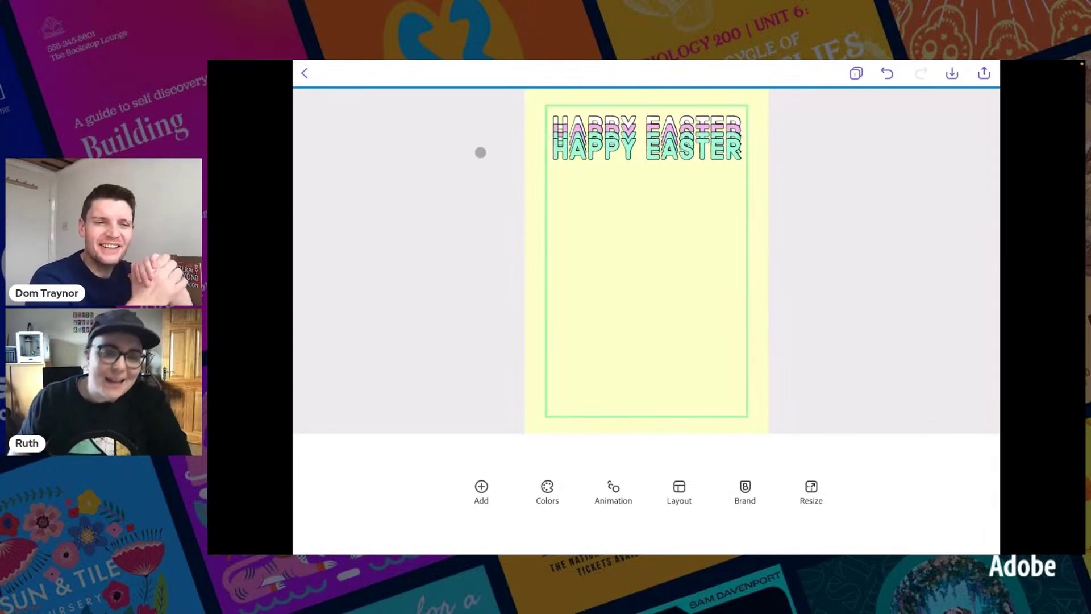
- Fine-tune the vertical position of the lowest mint green HAPPY EASTER copy with Nudge, moving it slightly down
{"action": "left_click", "coordinate": [620, 152]}
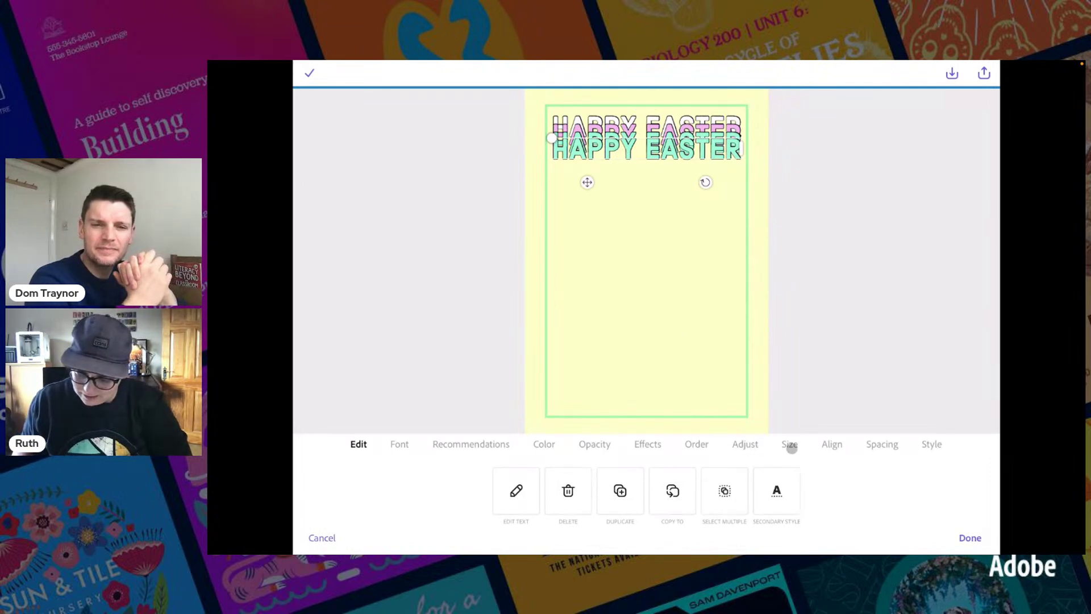
{"action": "left_click", "coordinate": [751, 445]}
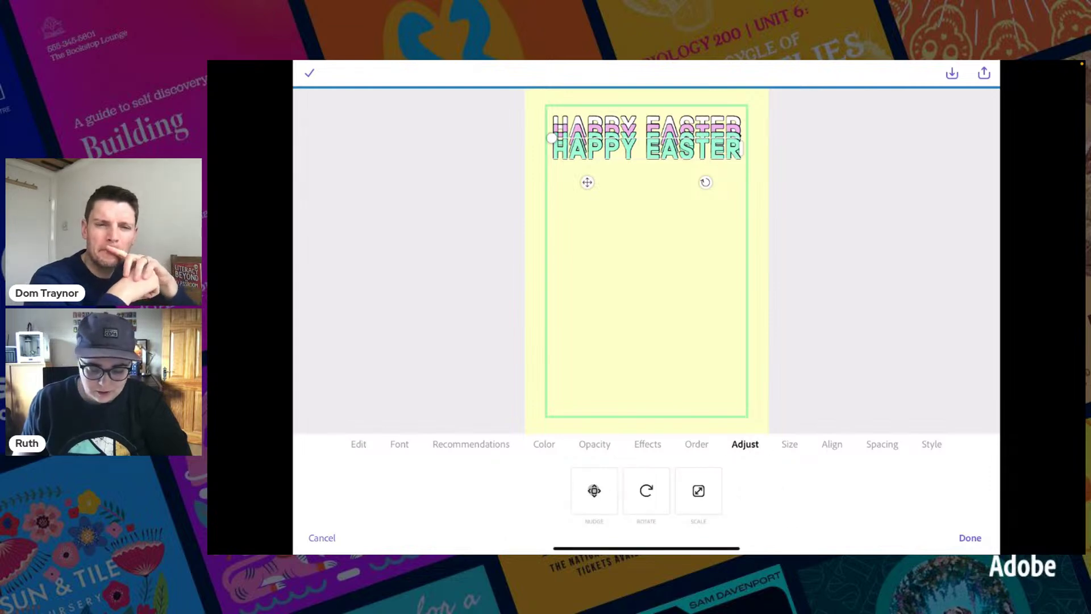
{"action": "left_click", "coordinate": [595, 491]}
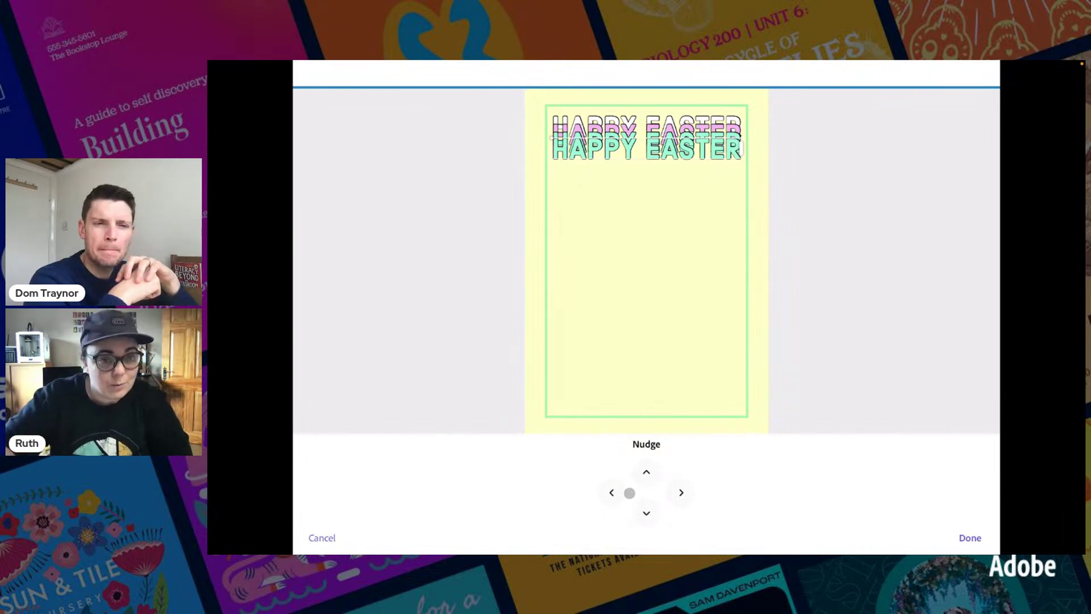
{"action": "left_click", "coordinate": [646, 514]}
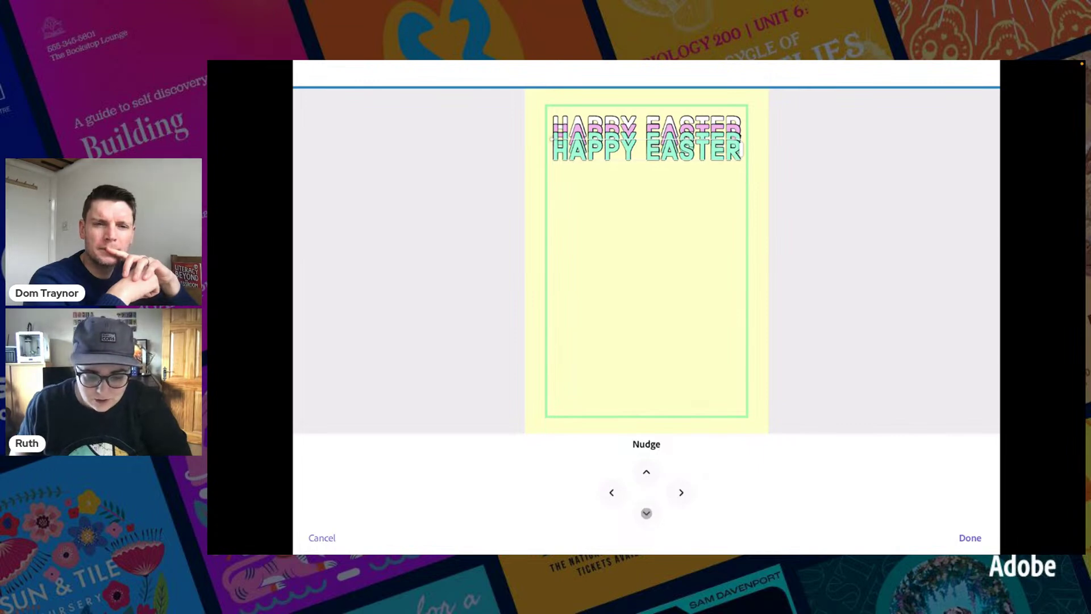
{"action": "left_click", "coordinate": [646, 475]}
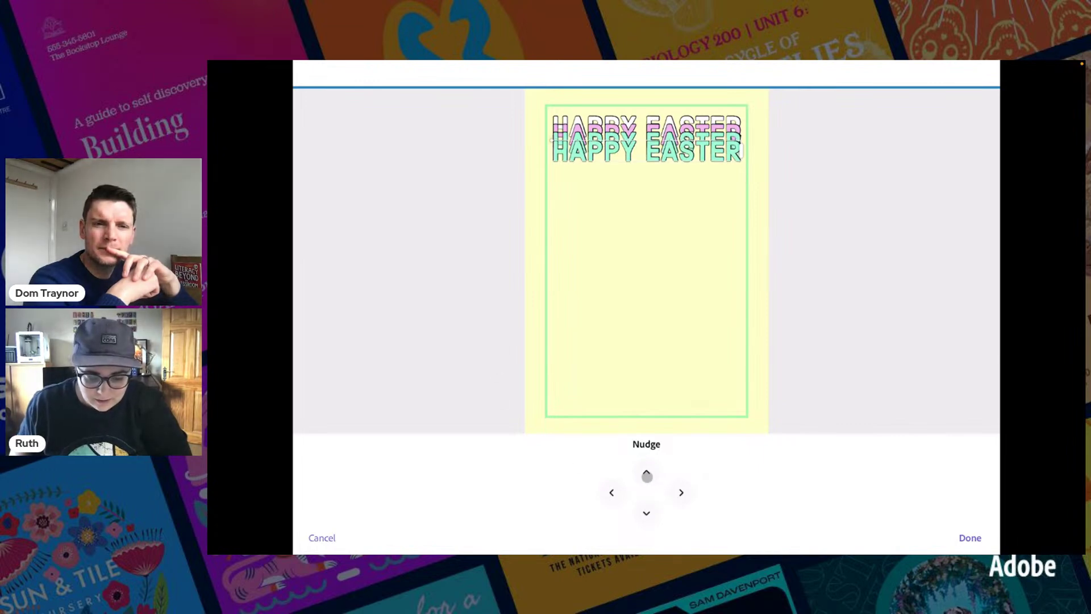
{"action": "left_click", "coordinate": [426, 281]}
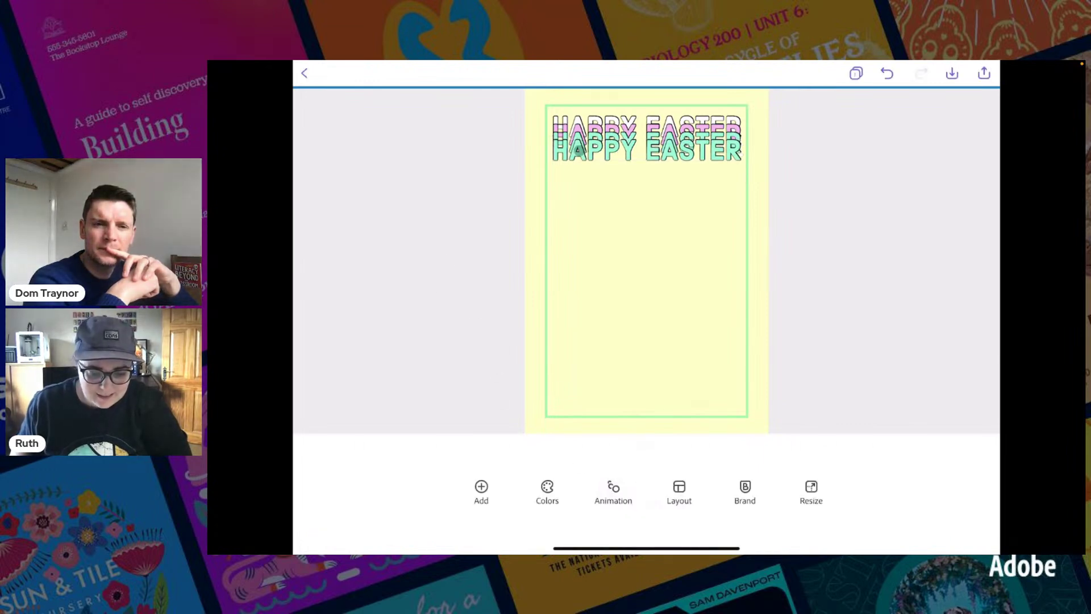
- Recolour the text of the lowest HAPPY EASTER copy to the suggested white
{"action": "left_click", "coordinate": [578, 151]}
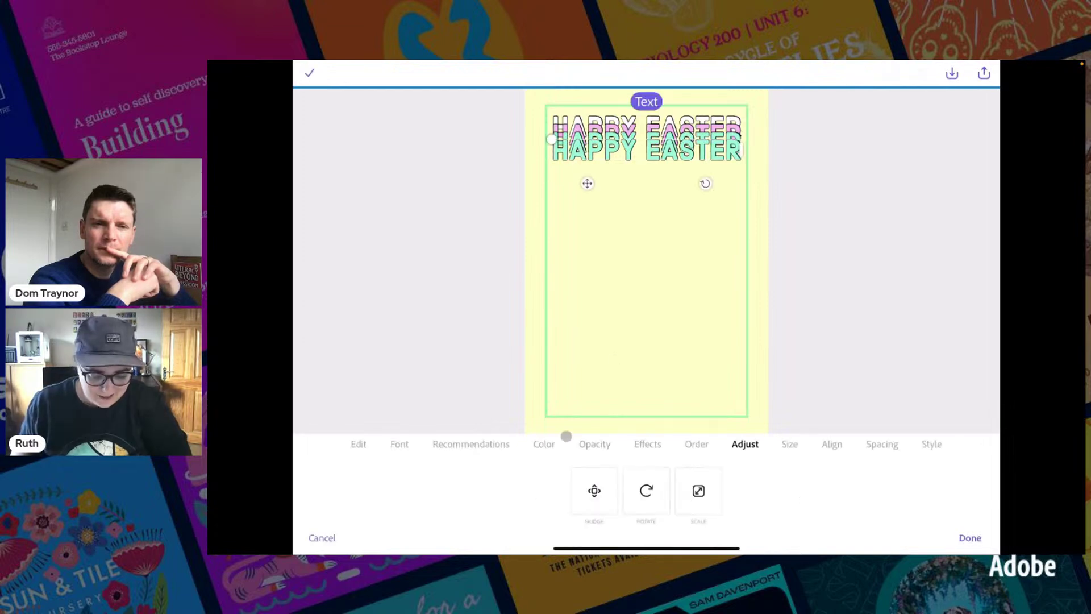
{"action": "left_click", "coordinate": [545, 447]}
{"action": "left_click", "coordinate": [603, 483]}
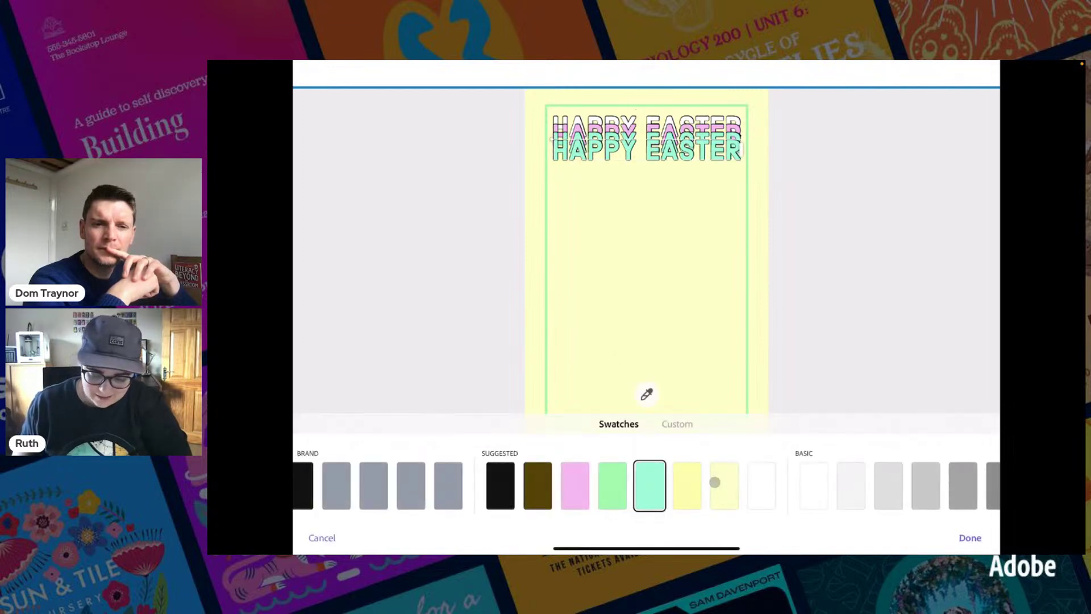
{"action": "left_click", "coordinate": [759, 483]}
{"action": "left_click", "coordinate": [970, 538]}
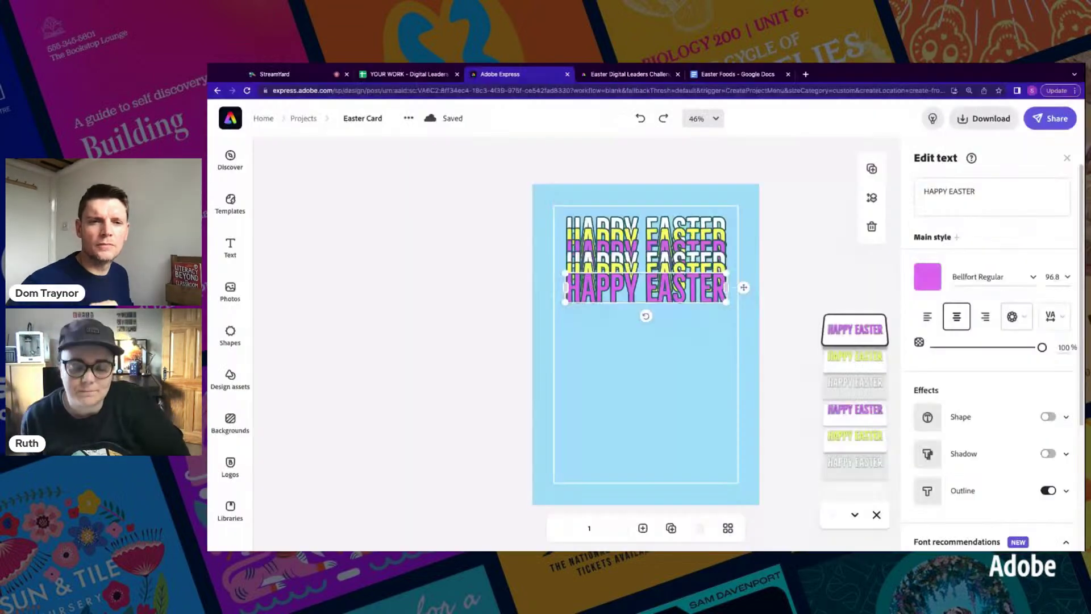
- On the blue Easter Card, move the lowest purple HAPPY EASTER copy slightly up along the centre line and nudge it down three increments
{"action": "left_click", "coordinate": [802, 182]}
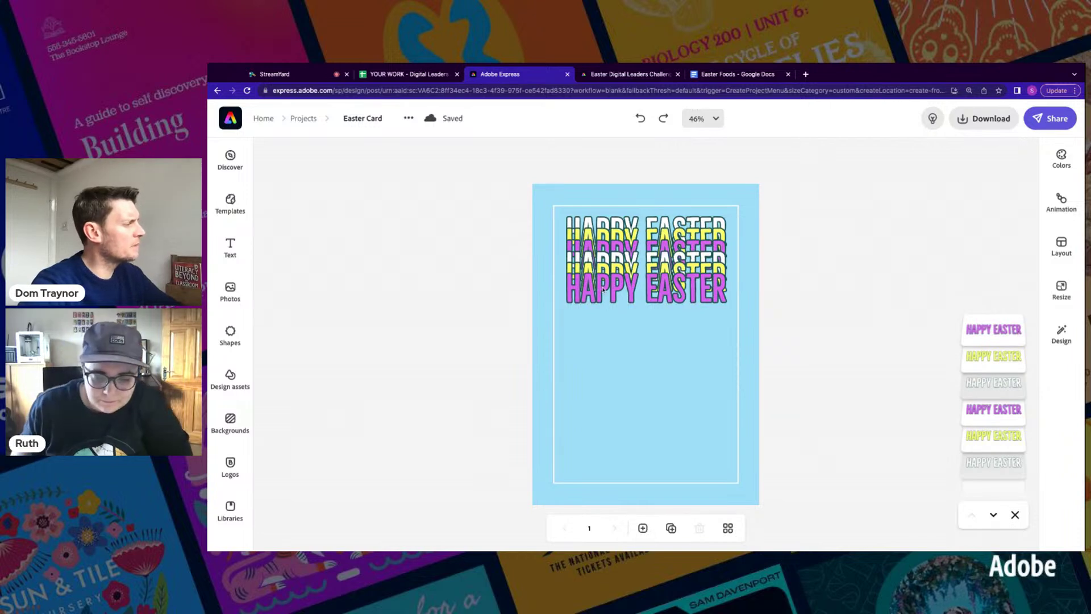
{"action": "left_click_drag", "start_coordinate": [603, 290], "coordinate": [604, 287]}
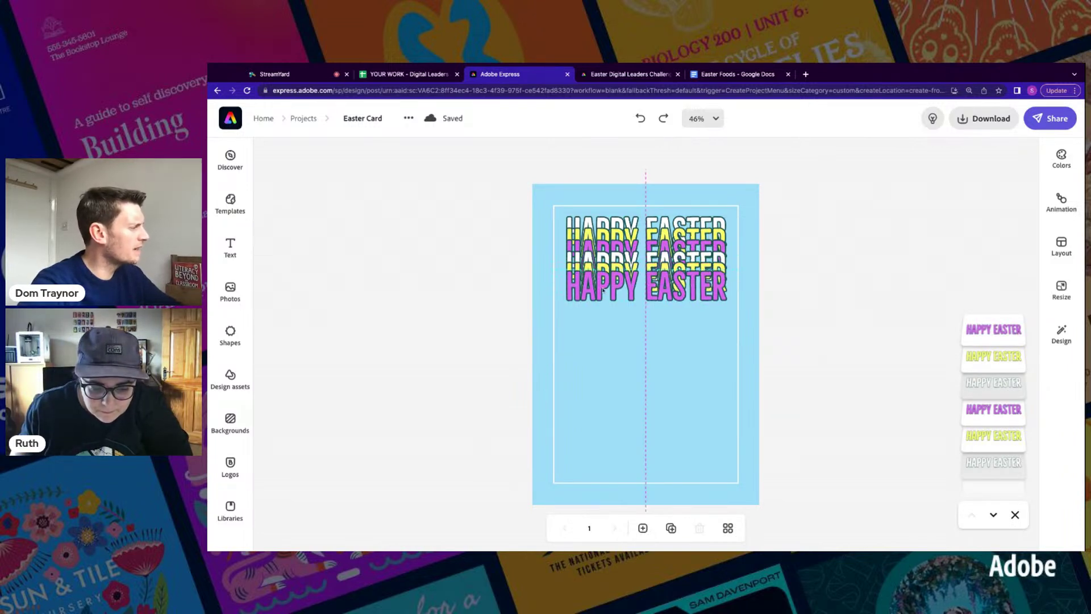
{"action": "left_click_drag", "start_coordinate": [674, 284], "coordinate": [673, 284]}
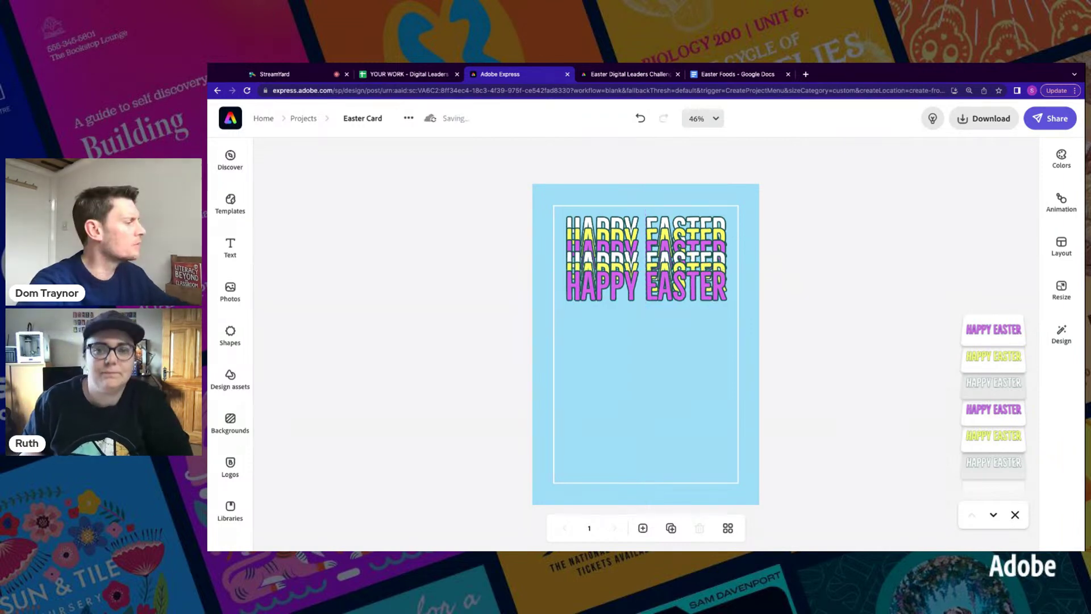
{"action": "left_click", "coordinate": [660, 286]}
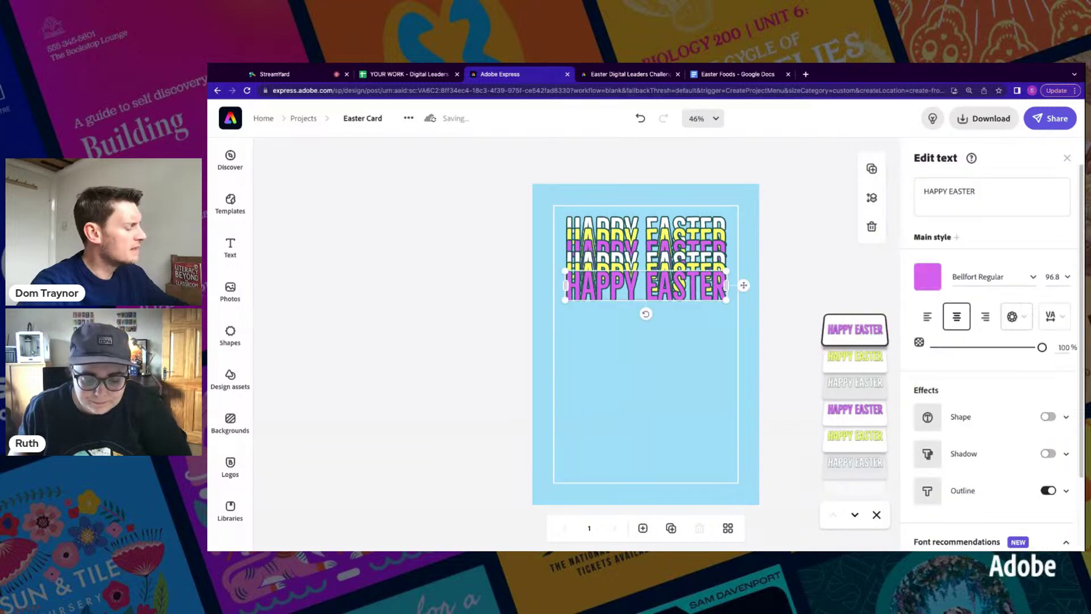
{"action": "key", "text": "Down"}
{"action": "key", "text": "Down"}
{"action": "key", "text": "Down"}
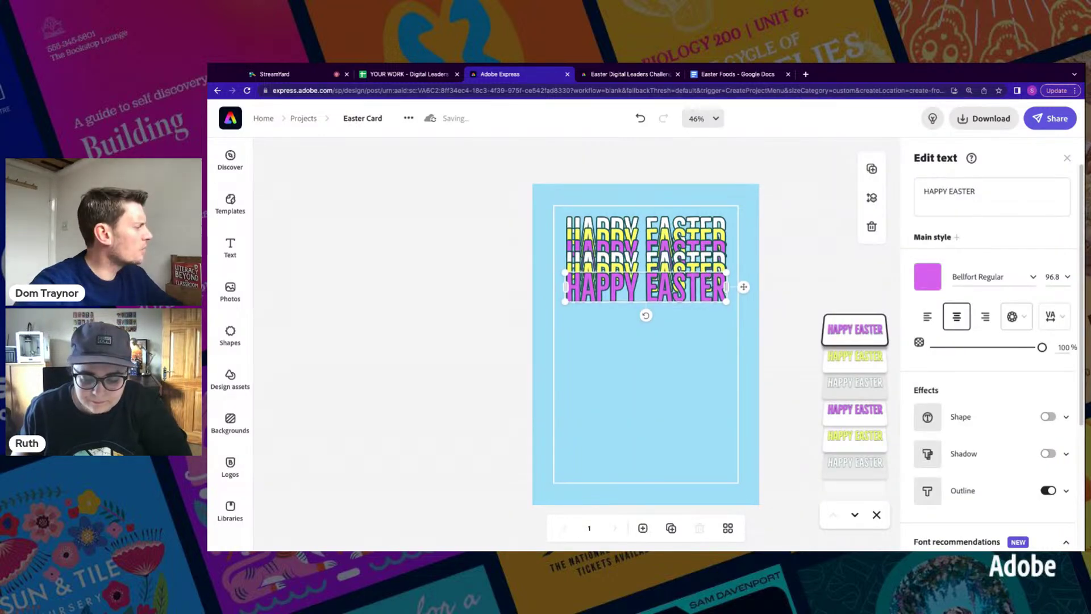
{"action": "left_click", "coordinate": [788, 228]}
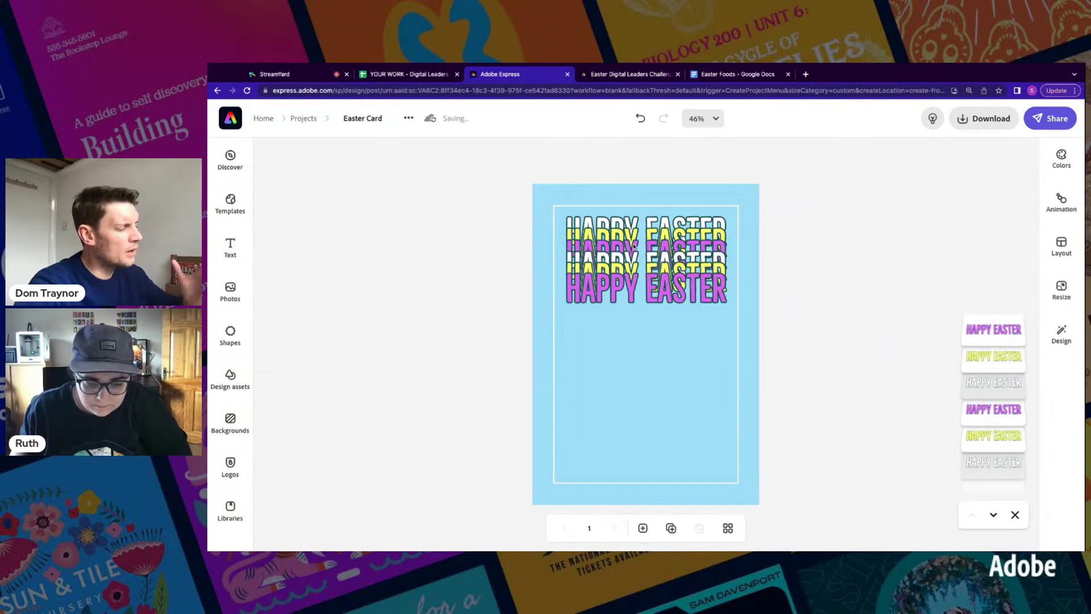
- Recolour the text of the lowest purple HAPPY EASTER copy to the current palette's orange #FF9666
{"action": "left_click", "coordinate": [631, 295]}
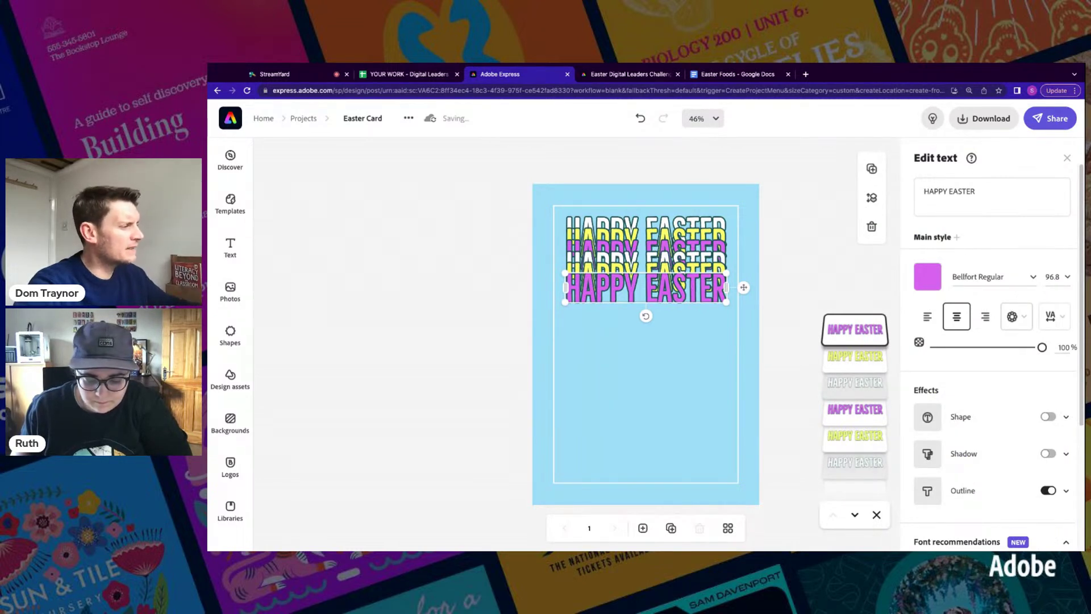
{"action": "left_click", "coordinate": [929, 277]}
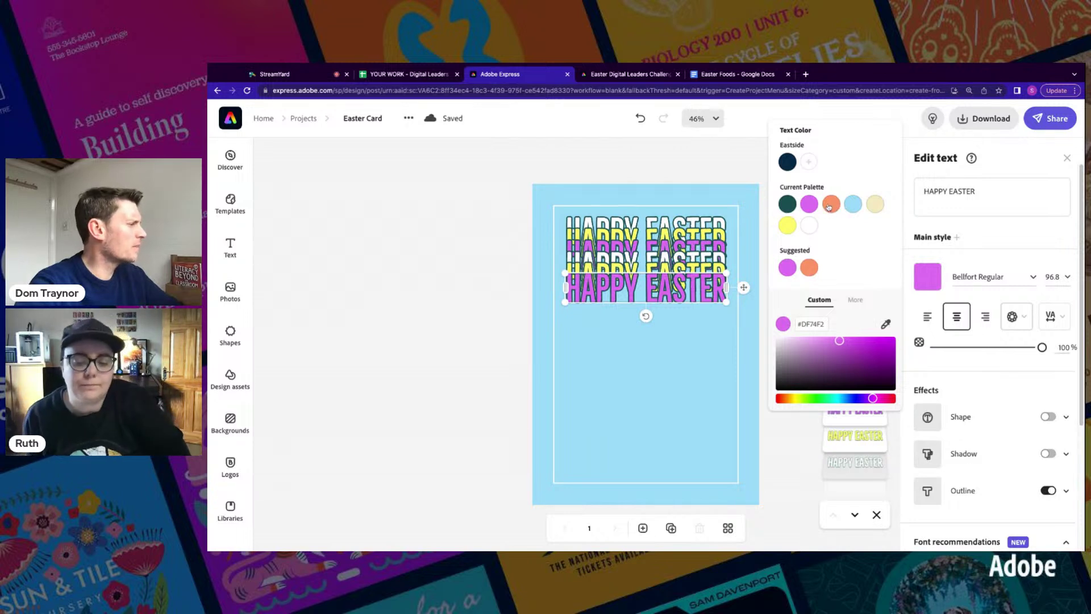
{"action": "left_click", "coordinate": [830, 206]}
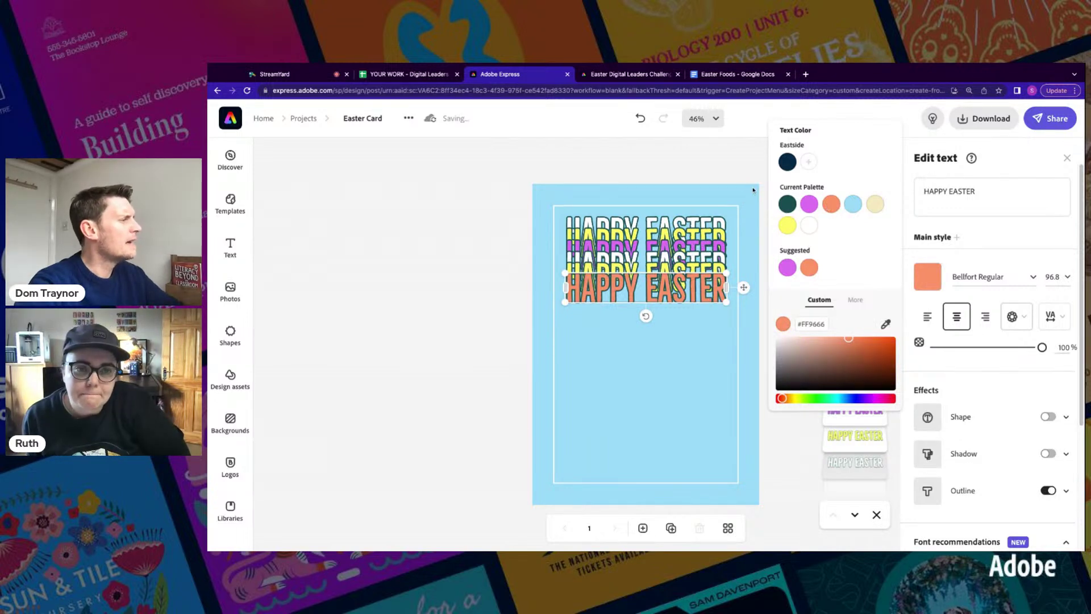
{"action": "left_click", "coordinate": [728, 175]}
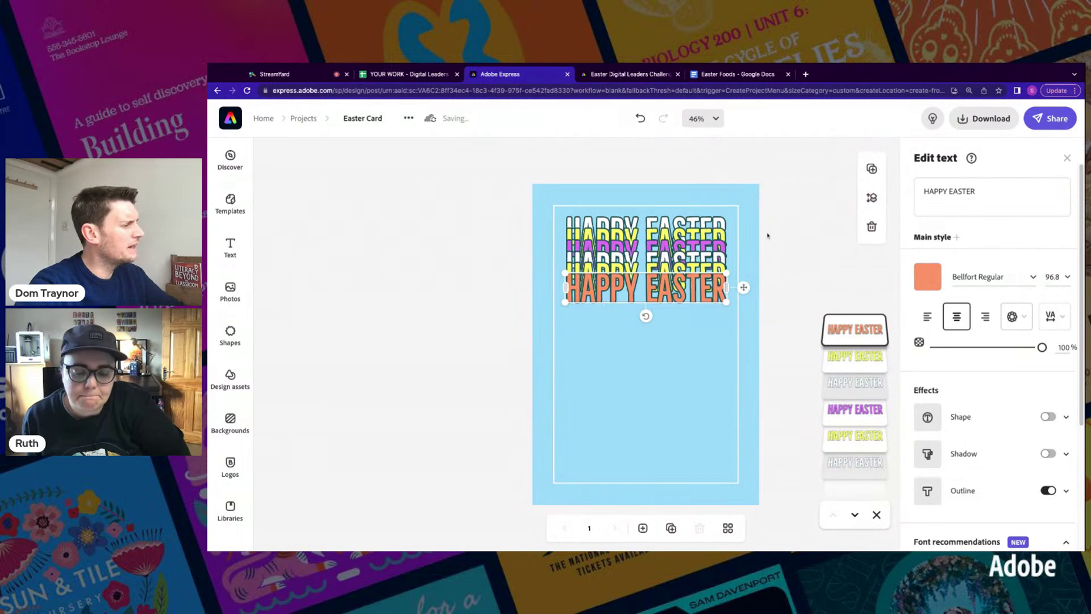
{"action": "left_click", "coordinate": [802, 396]}
- Select the remaining purple HAPPY EASTER layer in the layer stack and recolour its text to the palette's orange
{"action": "left_click", "coordinate": [1015, 514]}
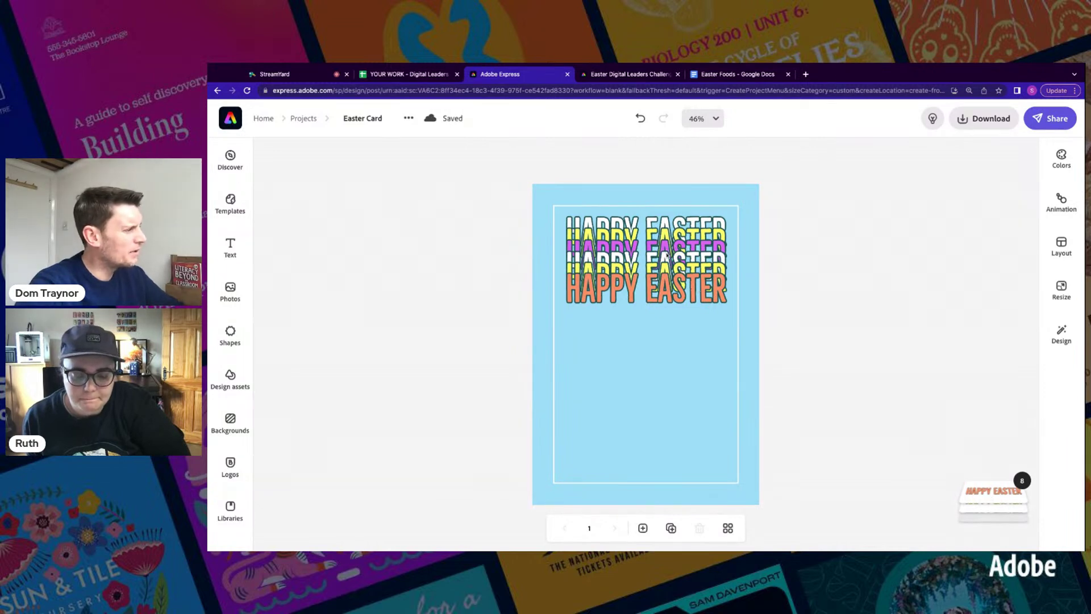
{"action": "left_click", "coordinate": [985, 494]}
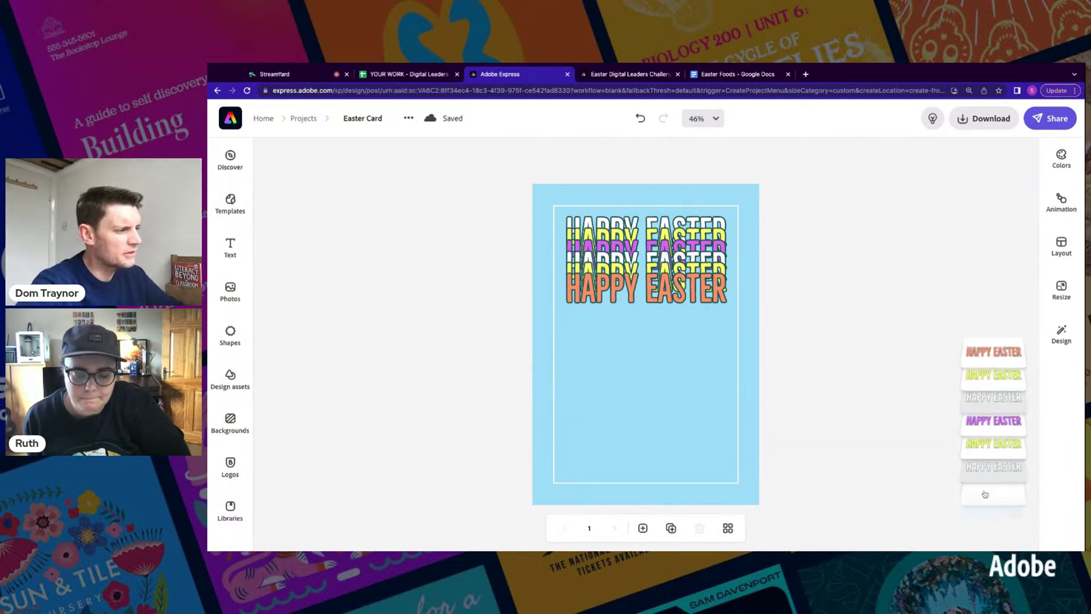
{"action": "left_click", "coordinate": [984, 417]}
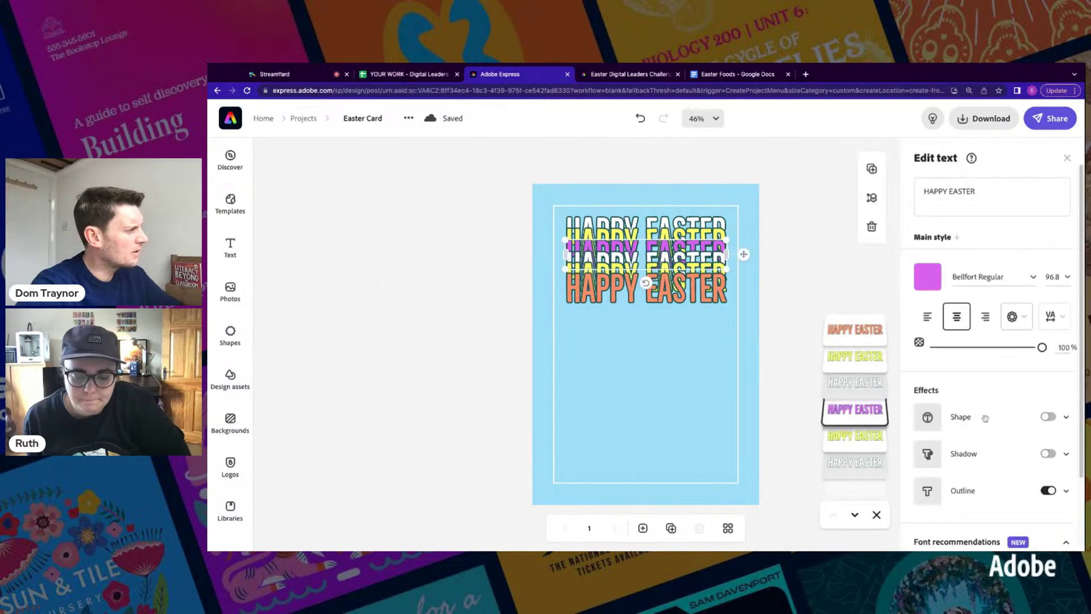
{"action": "left_click", "coordinate": [935, 280]}
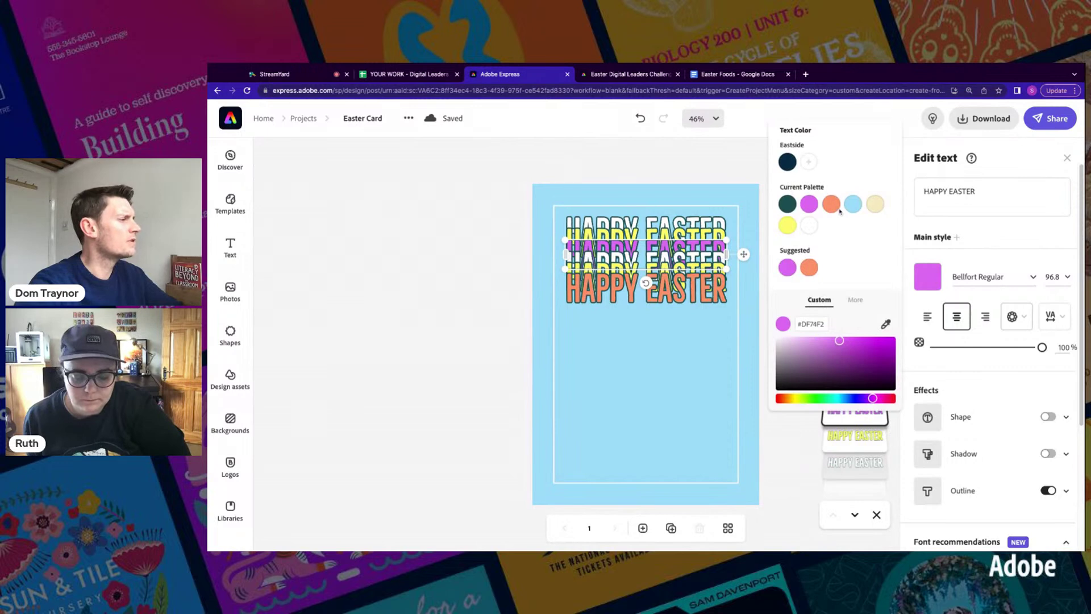
{"action": "left_click", "coordinate": [832, 206]}
{"action": "left_click", "coordinate": [454, 228]}
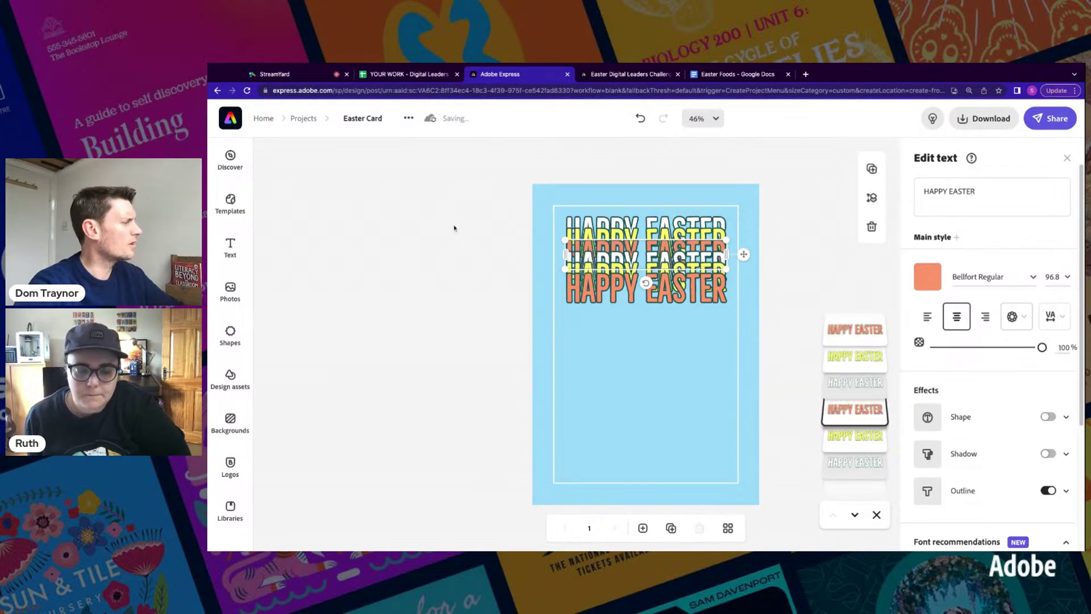
- Search the design assets for "egg" and add the black-outlined fried egg illustration to the blue Easter card
{"action": "left_click", "coordinate": [454, 228]}
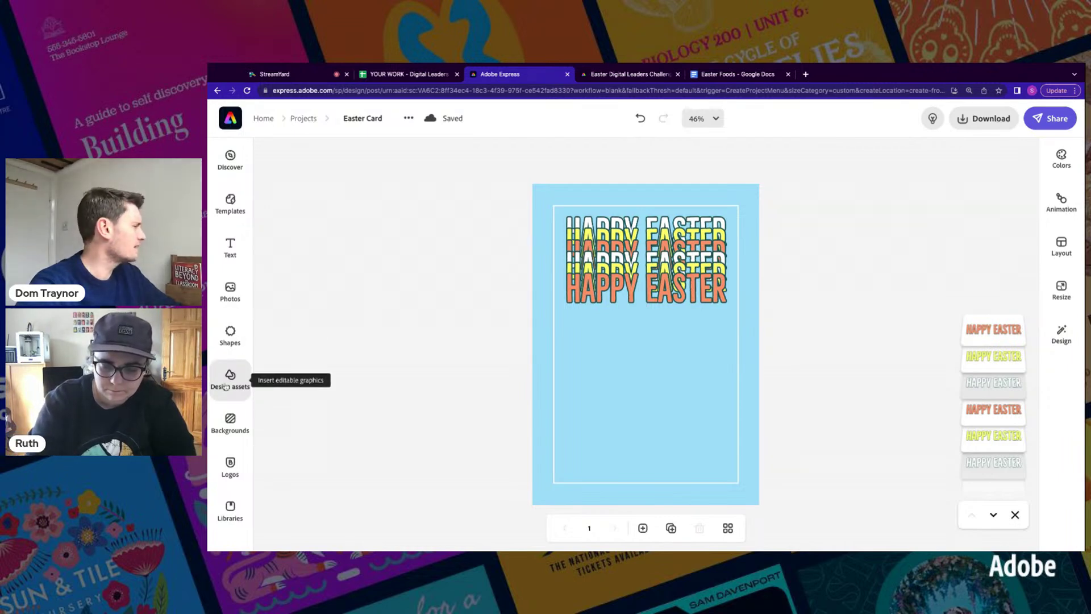
{"action": "left_click", "coordinate": [226, 386]}
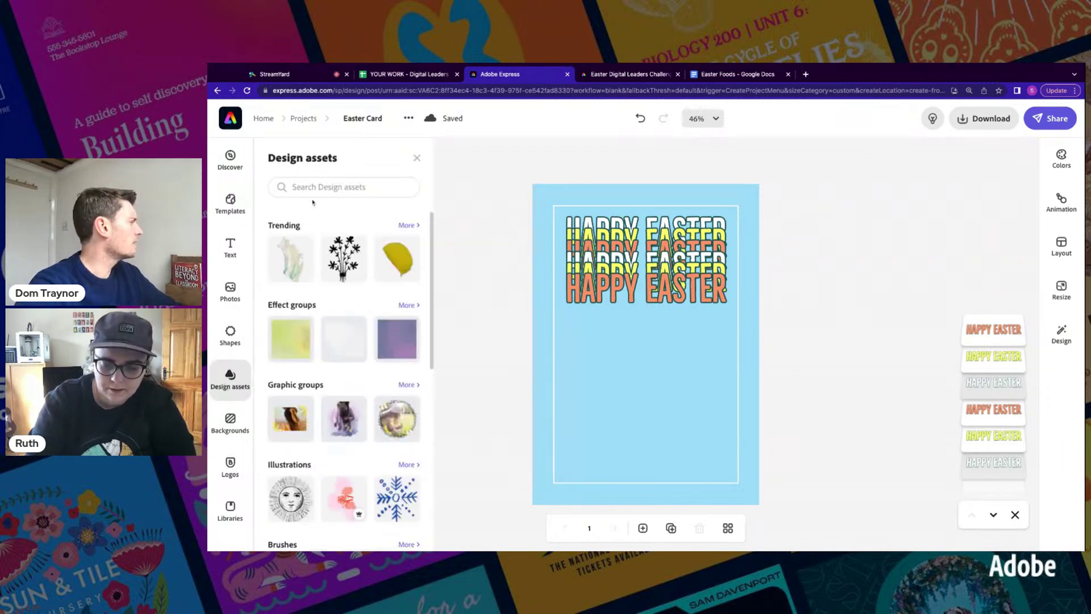
{"action": "left_click", "coordinate": [312, 188]}
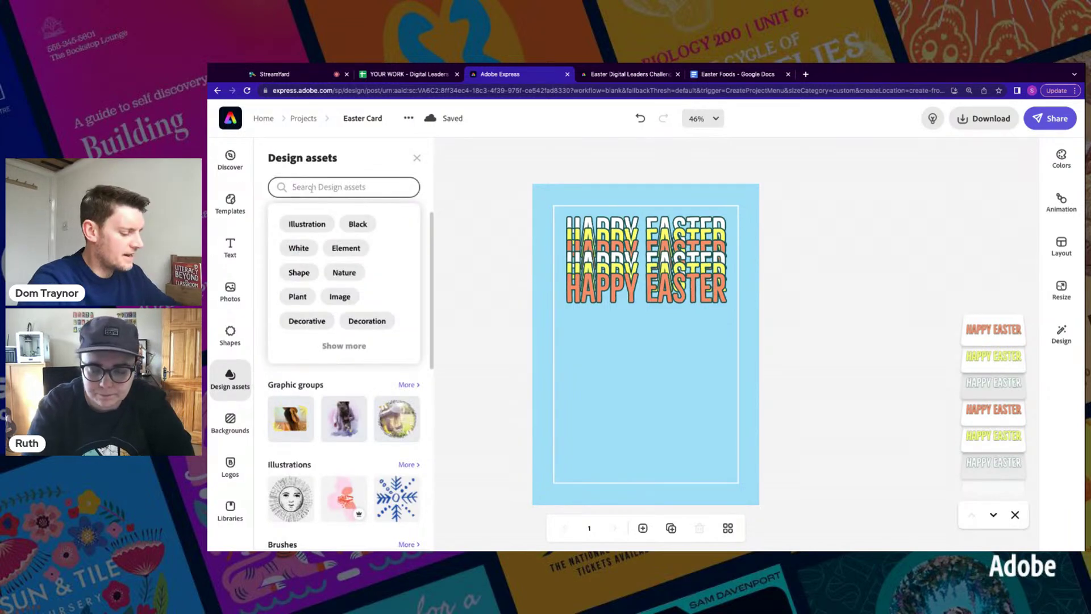
{"action": "type", "text": "egg"}
{"action": "key", "text": "Return"}
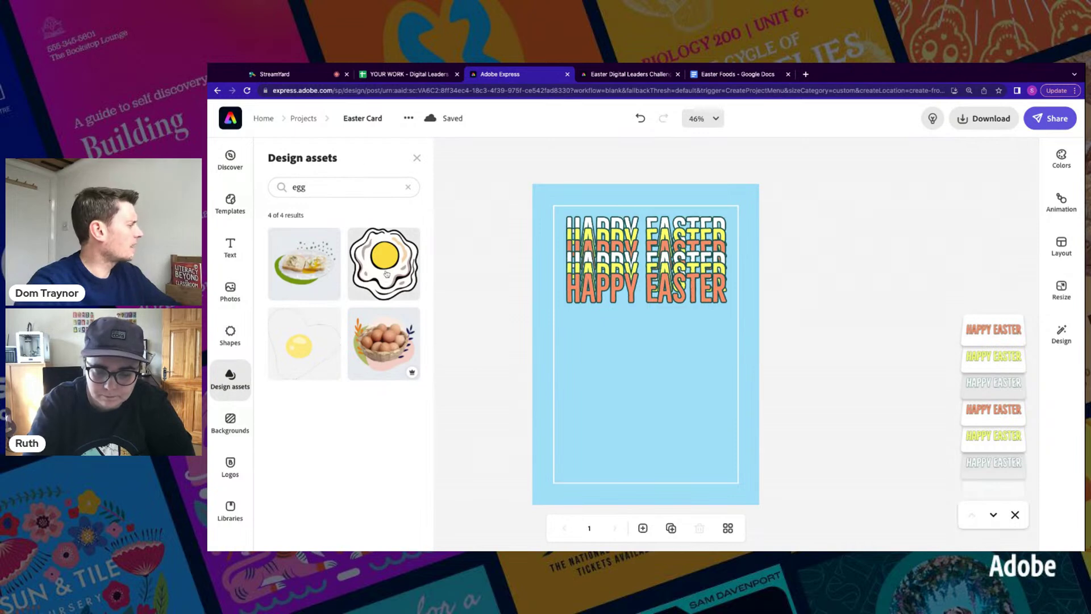
{"action": "left_click", "coordinate": [386, 274]}
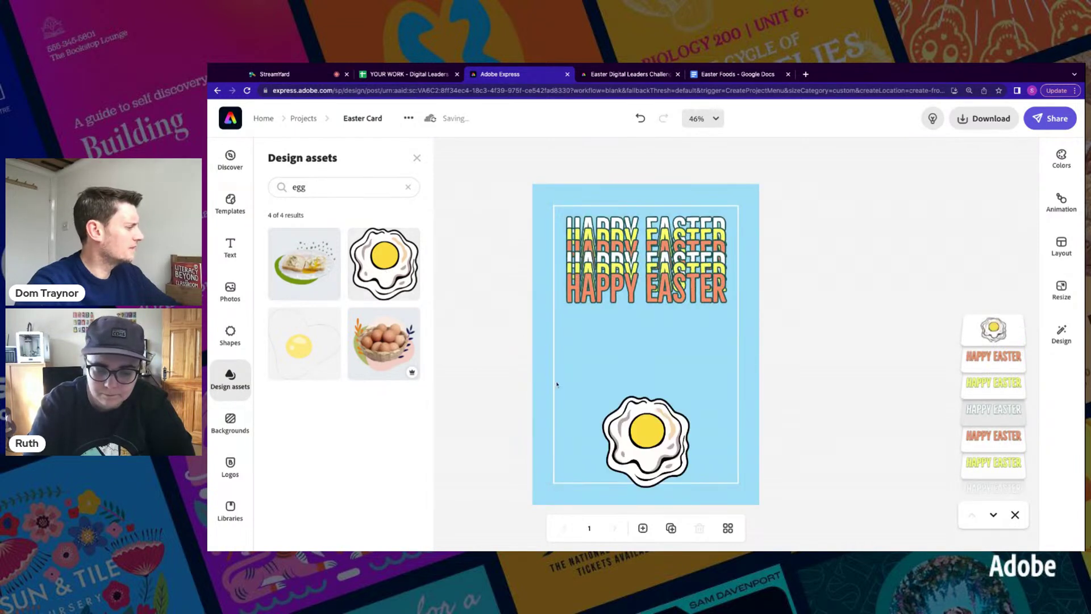
- Shrink the fried egg to eye size below the heading, then duplicate it and place the copy beside it at the same height
{"action": "left_click", "coordinate": [639, 435]}
{"action": "left_click_drag", "start_coordinate": [689, 487], "coordinate": [651, 364]}
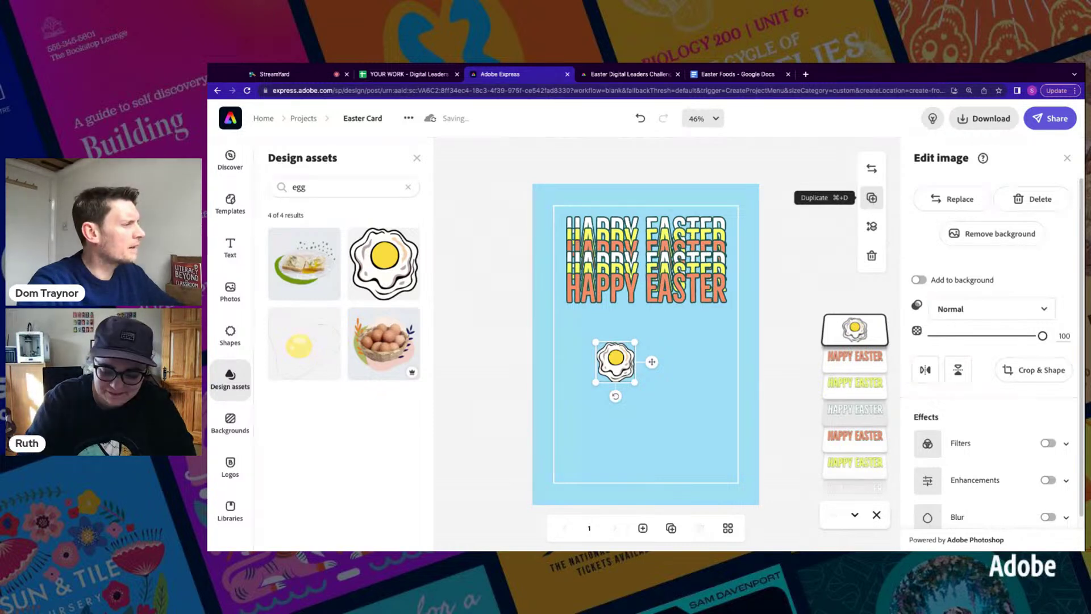
{"action": "left_click", "coordinate": [872, 198]}
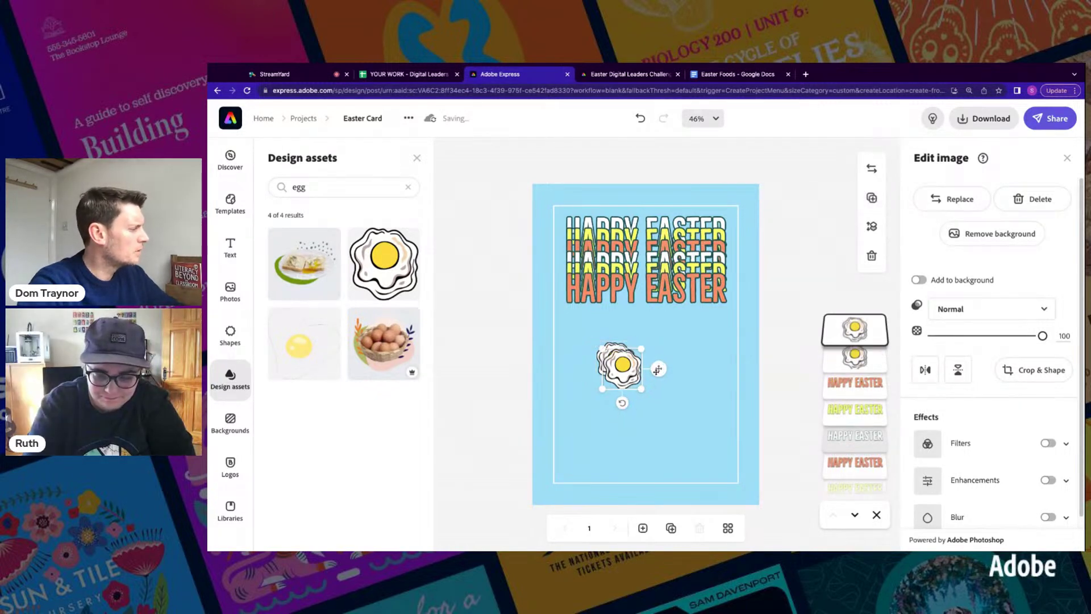
{"action": "left_click_drag", "start_coordinate": [657, 372], "coordinate": [707, 370]}
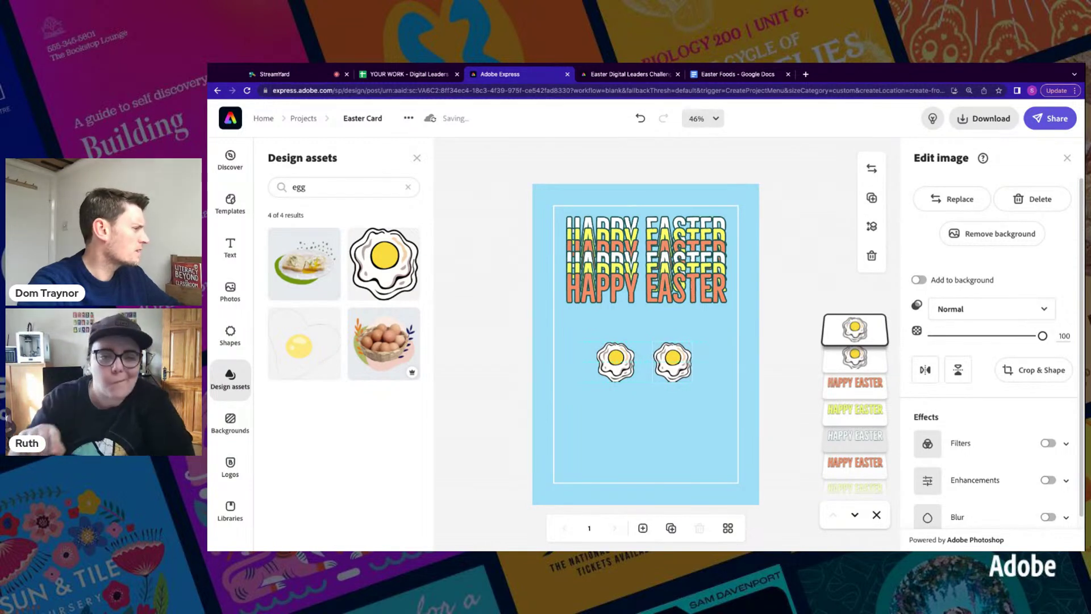
{"action": "left_click", "coordinate": [625, 426]}
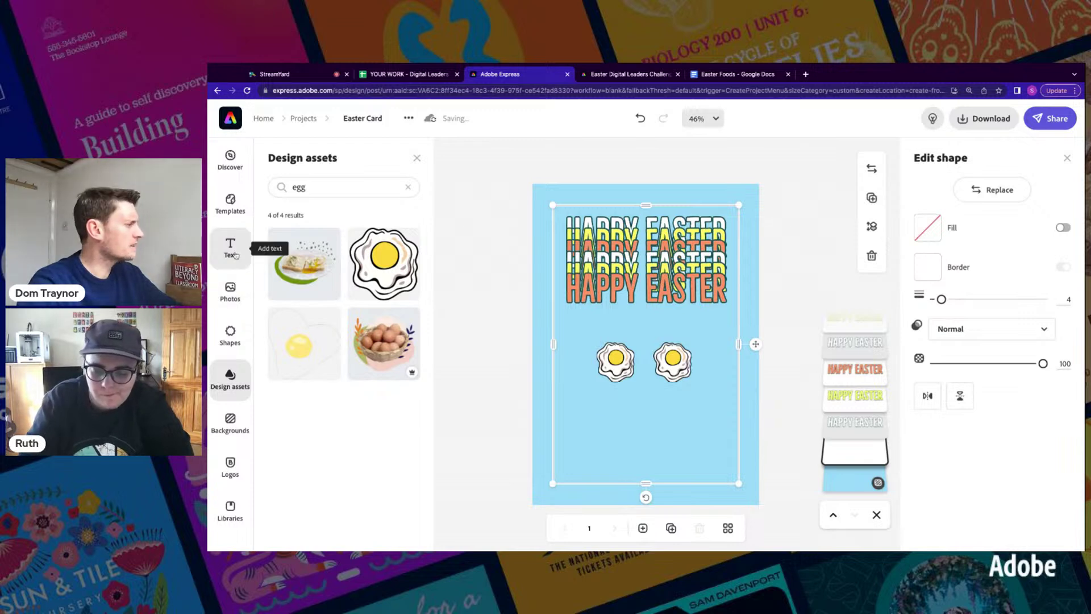
- Check the finished example card, then add the text "Egg-Xpress yourself" below the two eggs on the blue card
{"action": "left_click", "coordinate": [645, 77]}
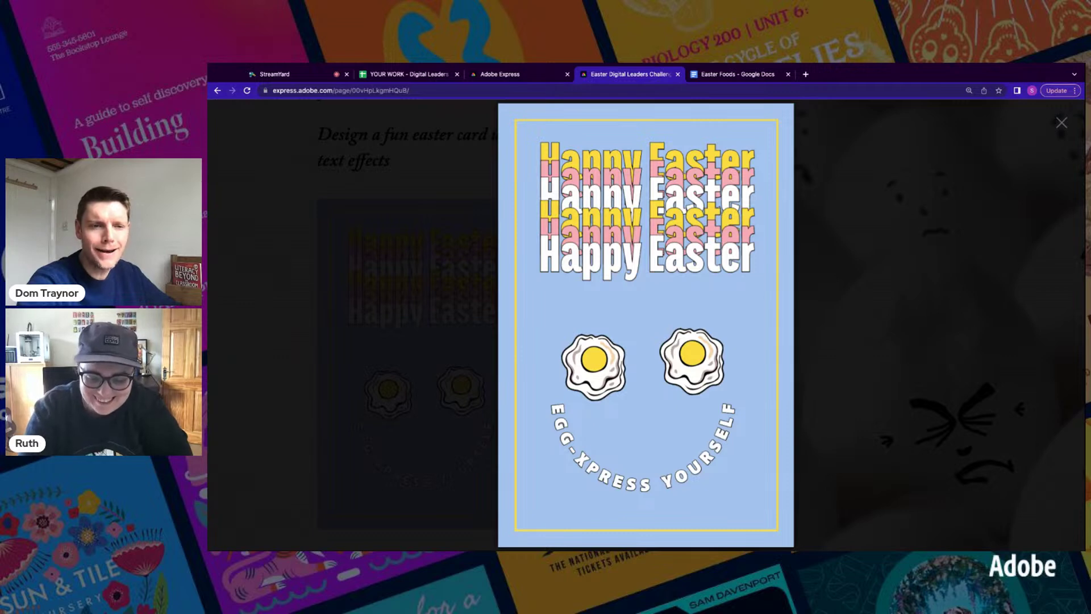
{"action": "left_click", "coordinate": [519, 76]}
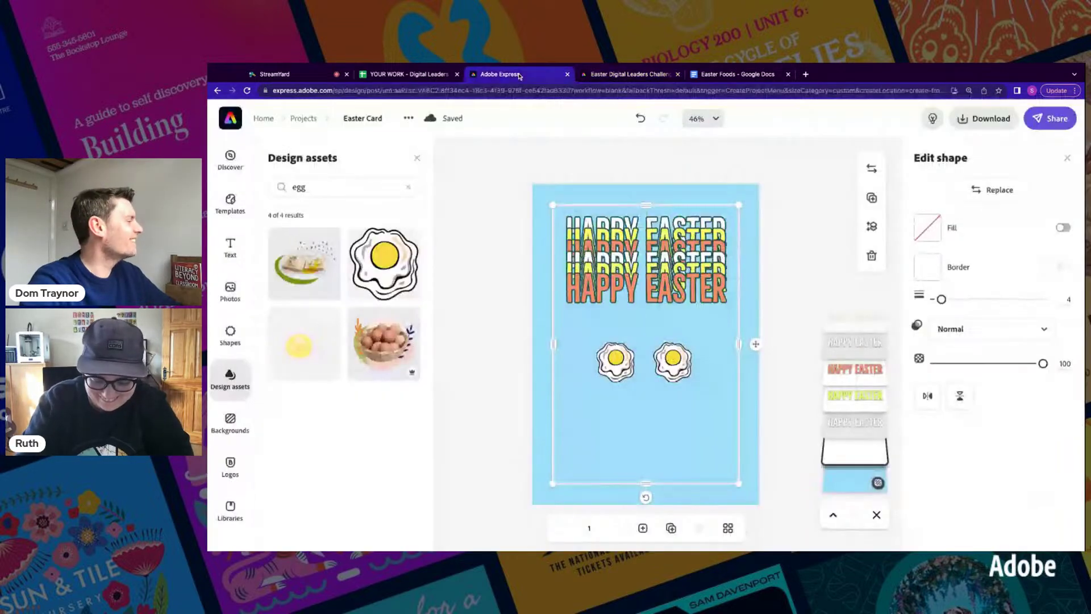
{"action": "left_click", "coordinate": [224, 251]}
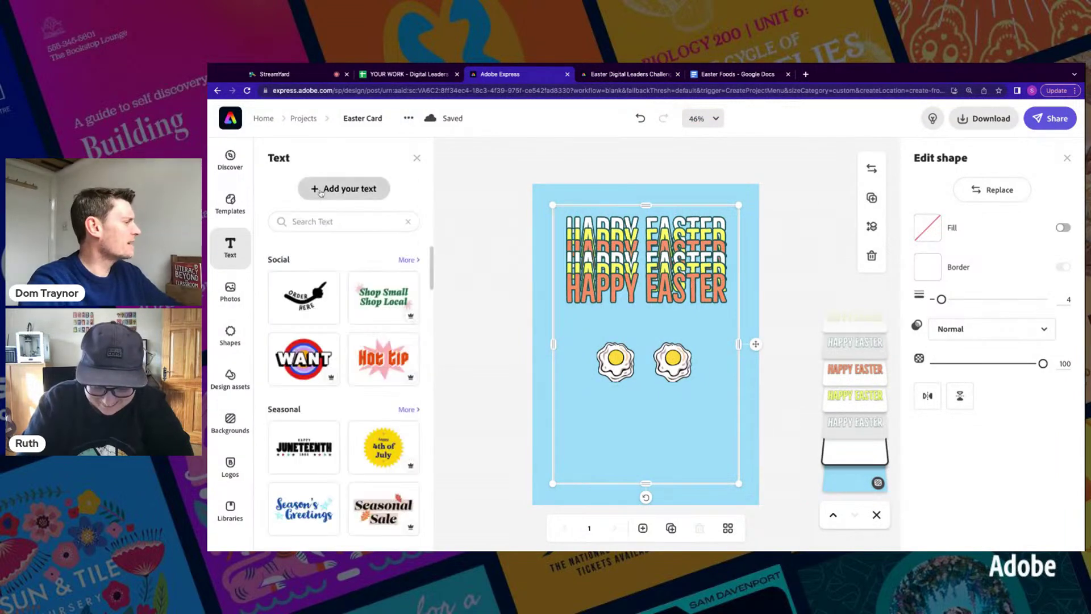
{"action": "left_click_drag", "start_coordinate": [425, 374], "coordinate": [623, 440]}
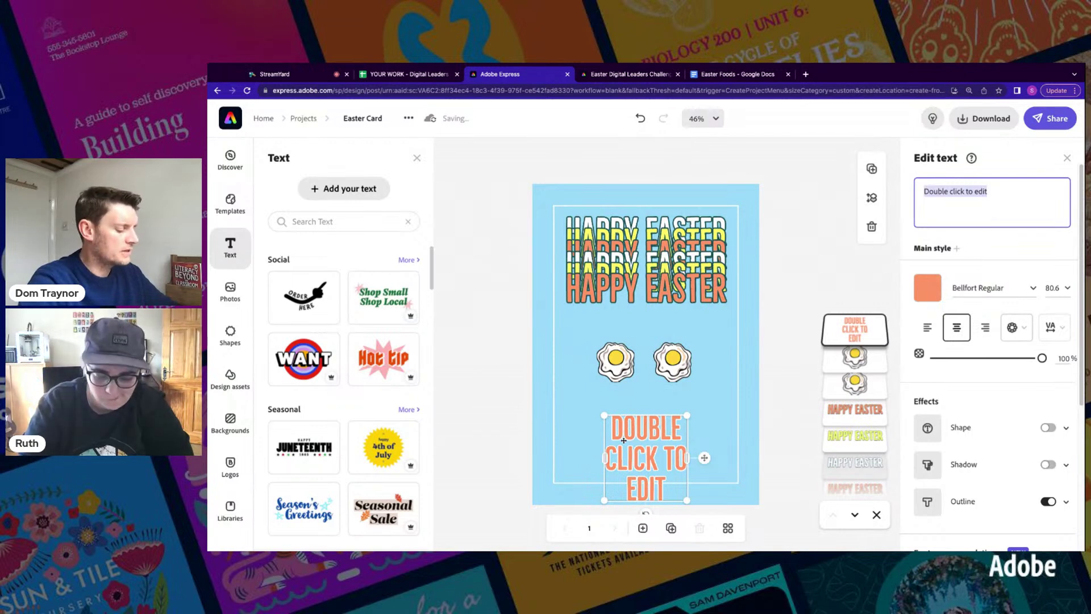
{"action": "type", "text": "Egg-"}
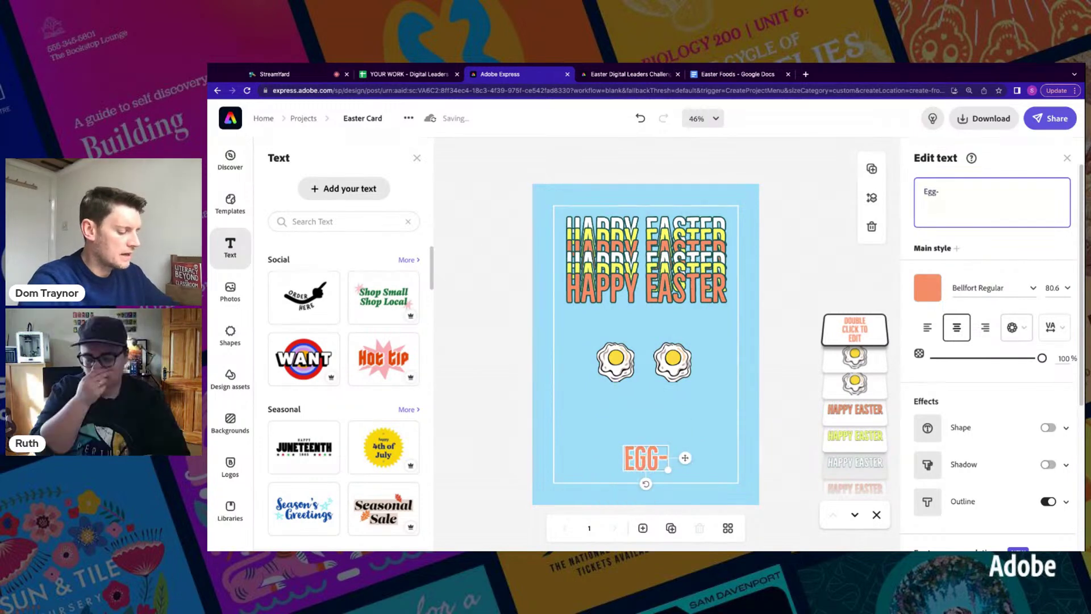
{"action": "type", "text": "Xpress "}
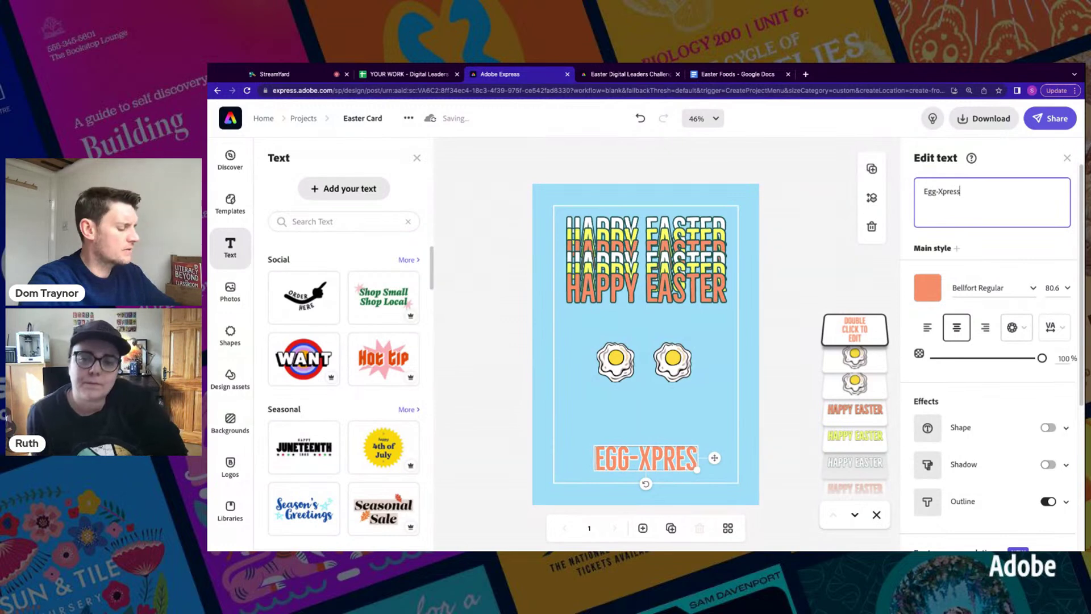
{"action": "type", "text": "yourself"}
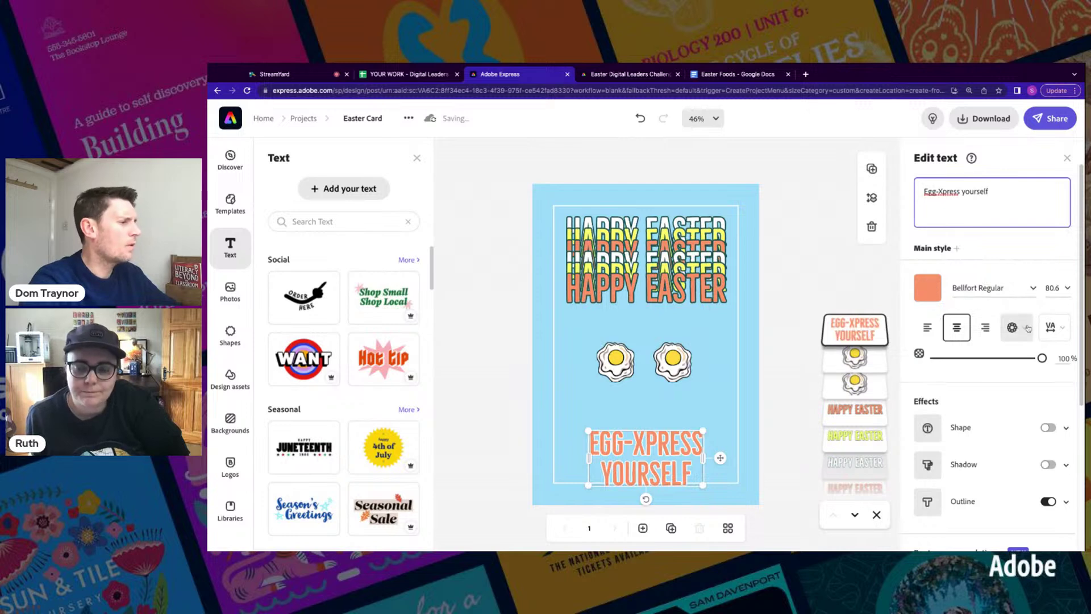
- Recolour the "Egg-Xpress yourself" text to the palette's white and its outline to the palette's dark green #174C4F
{"action": "left_click", "coordinate": [929, 289]}
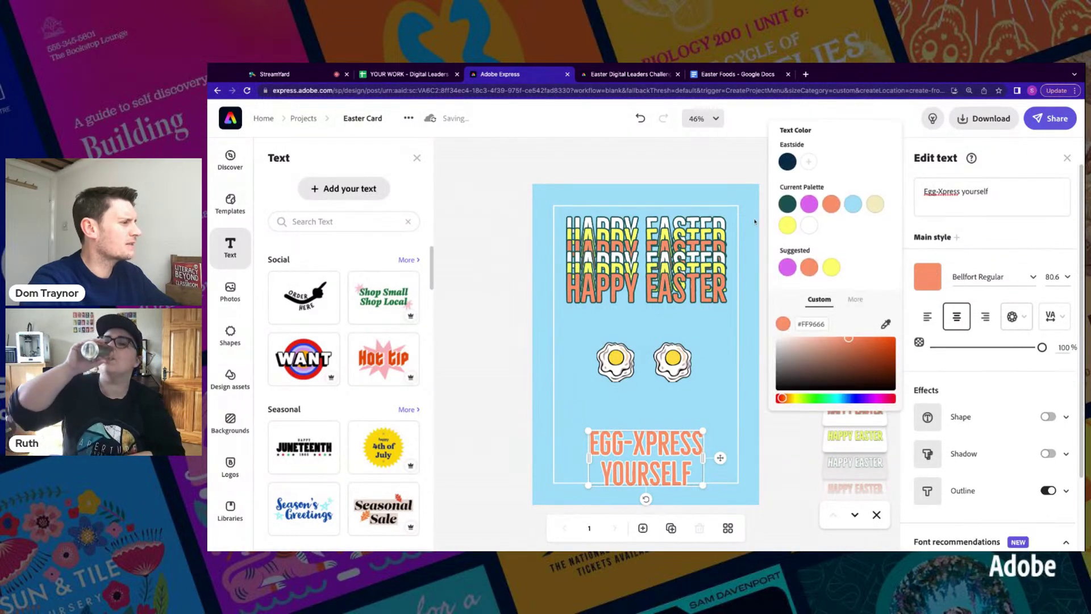
{"action": "left_click", "coordinate": [808, 226]}
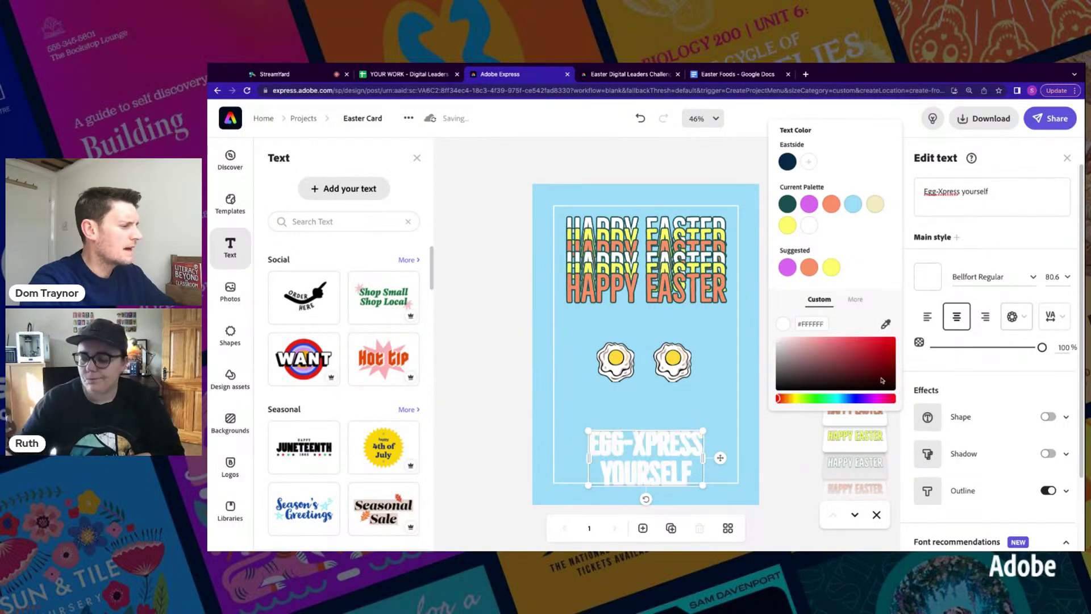
{"action": "left_click", "coordinate": [1051, 491]}
{"action": "left_click", "coordinate": [929, 528]}
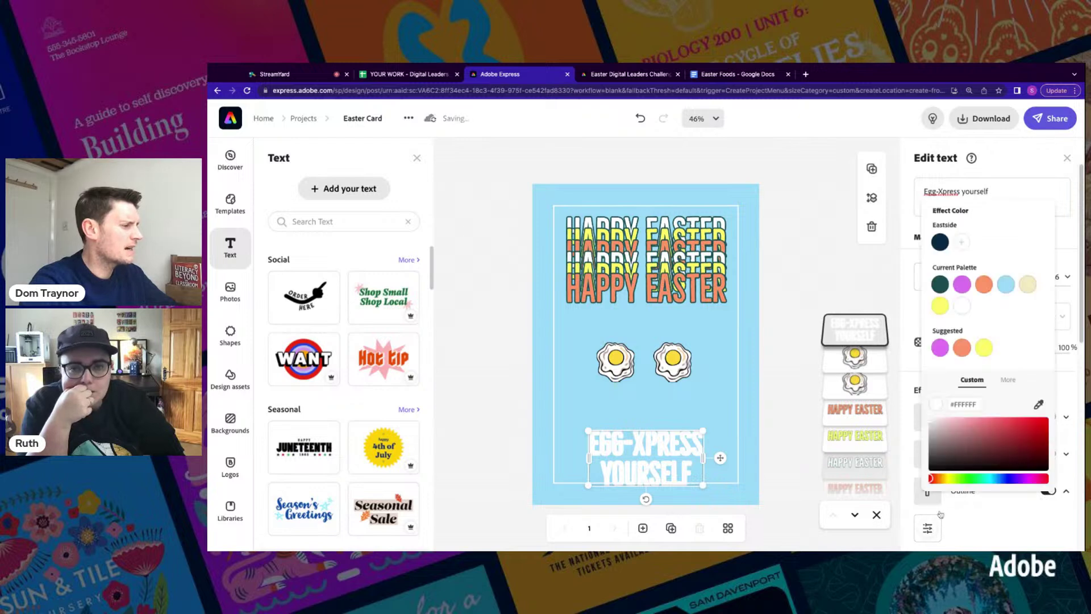
{"action": "left_click", "coordinate": [939, 286]}
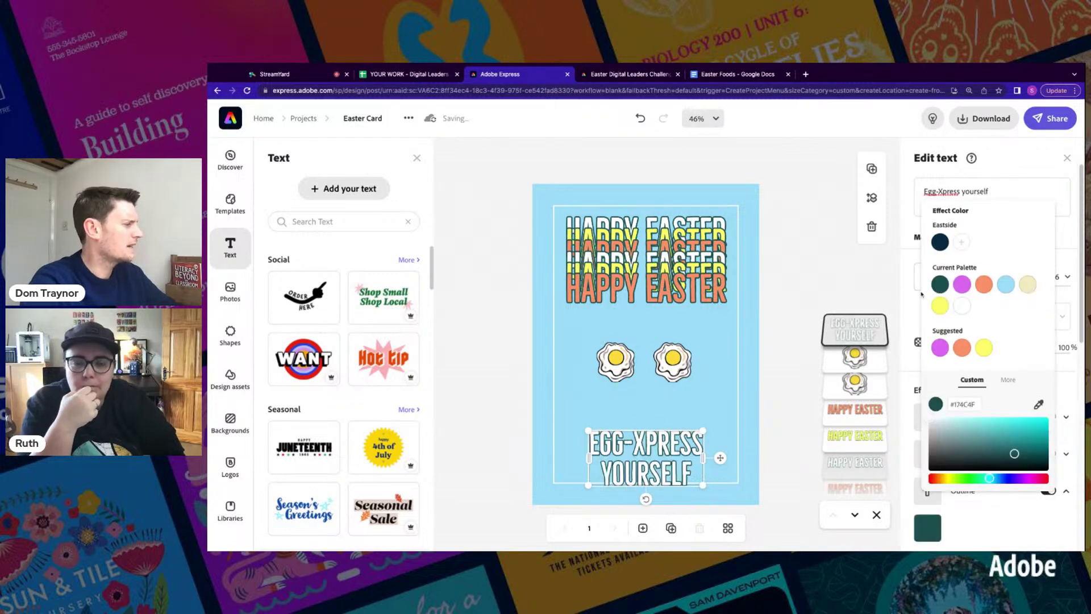
{"action": "left_click", "coordinate": [804, 287]}
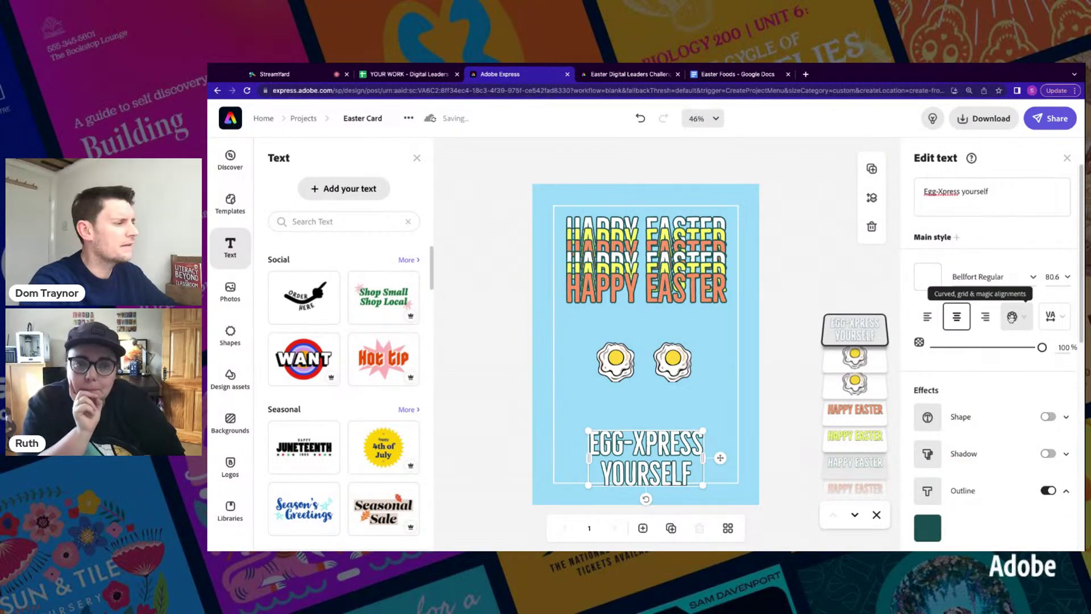
- Curve "Egg-Xpress yourself" into a smile-shaped arc, enlarge it to about size 55 and centre it beneath the eggs inside the frame
{"action": "left_click", "coordinate": [1017, 318]}
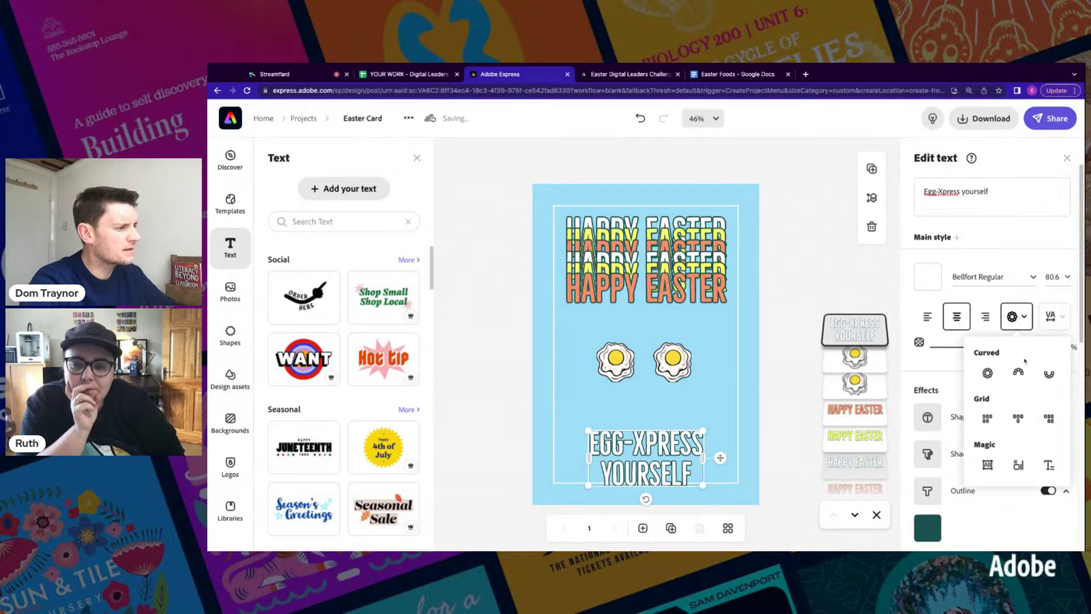
{"action": "left_click", "coordinate": [1049, 374]}
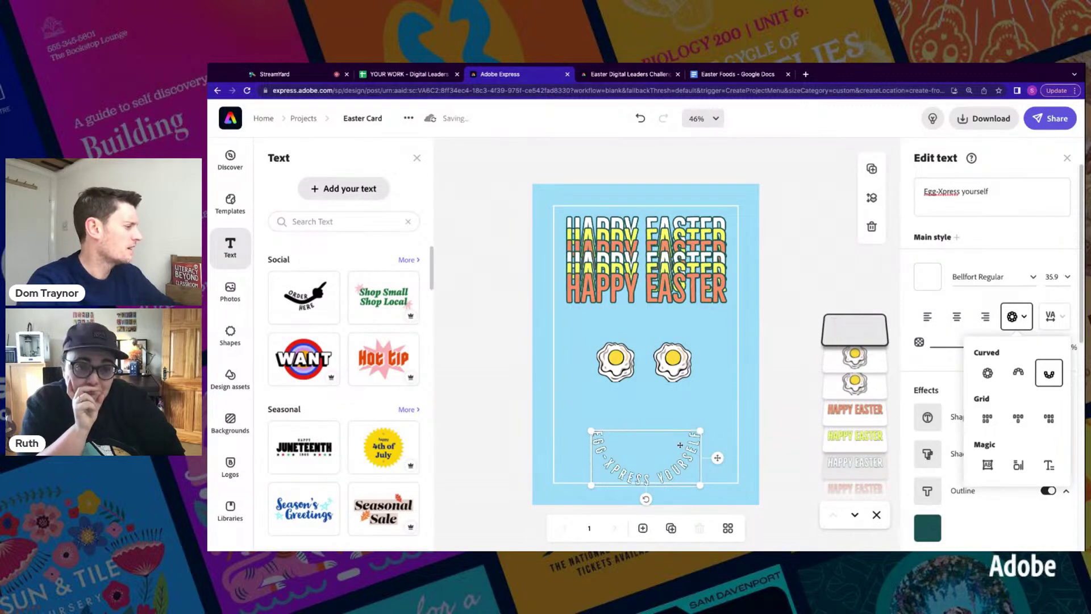
{"action": "left_click_drag", "start_coordinate": [699, 430], "coordinate": [733, 414]}
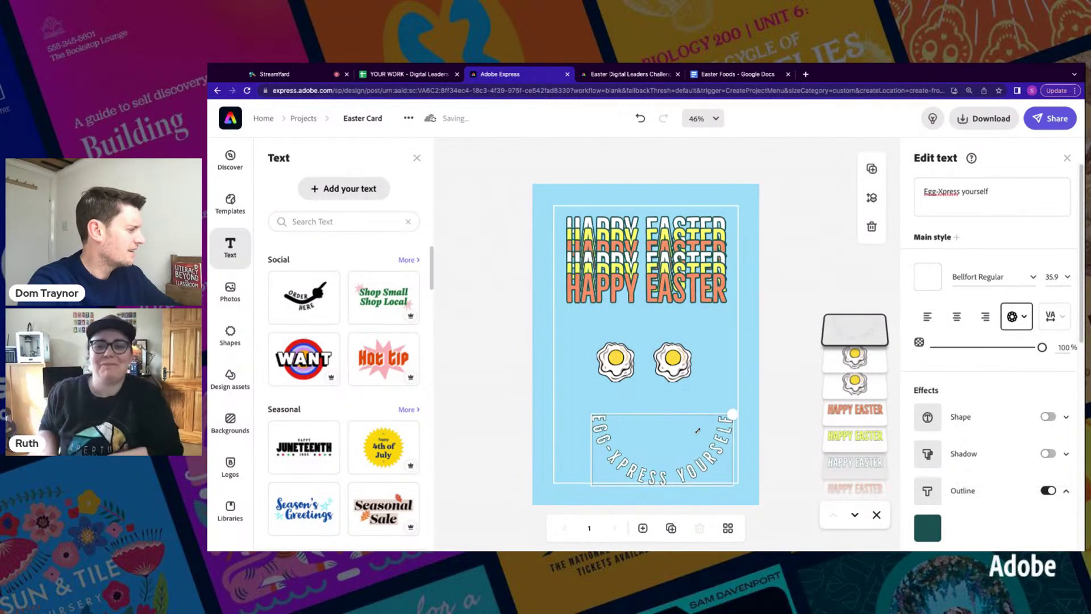
{"action": "left_click_drag", "start_coordinate": [594, 417], "coordinate": [565, 401]}
{"action": "mouse_move", "coordinate": [749, 445]}
{"action": "left_mouse_down"}
{"action": "mouse_move", "coordinate": [749, 435]}
{"action": "mouse_move", "coordinate": [749, 450]}
{"action": "left_mouse_up"}
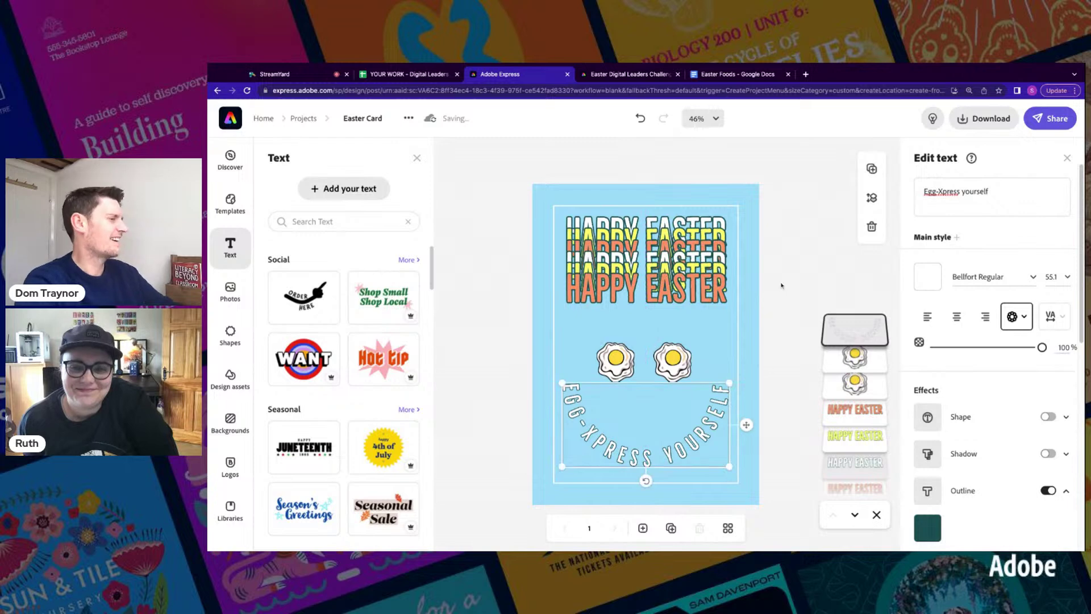
{"action": "left_click", "coordinate": [780, 288]}
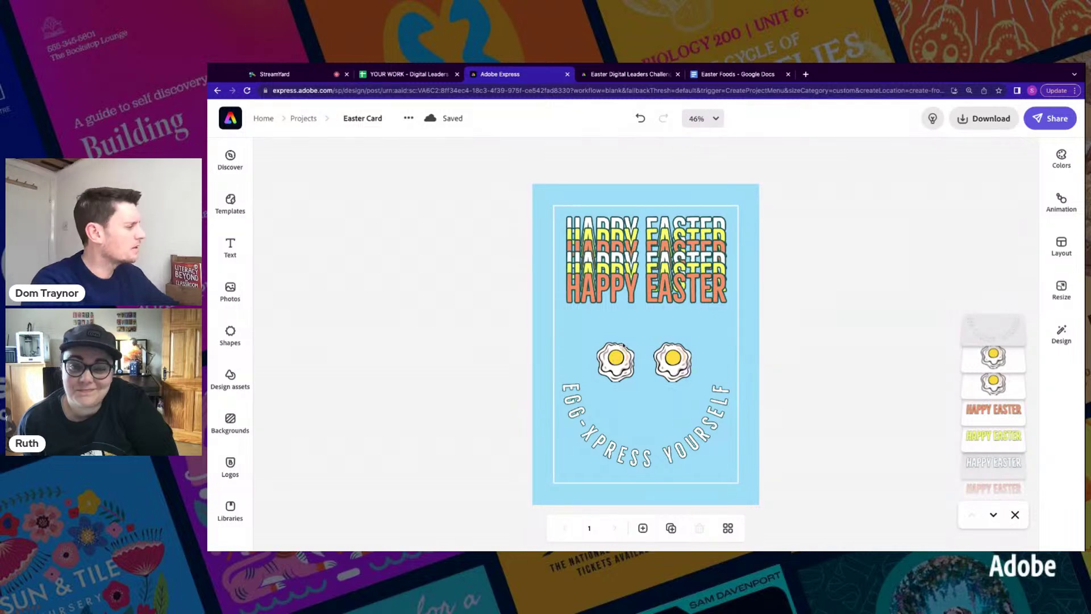
- Select both fried eggs together and move them slightly up, away from the curved text
{"action": "left_click", "coordinate": [616, 361]}
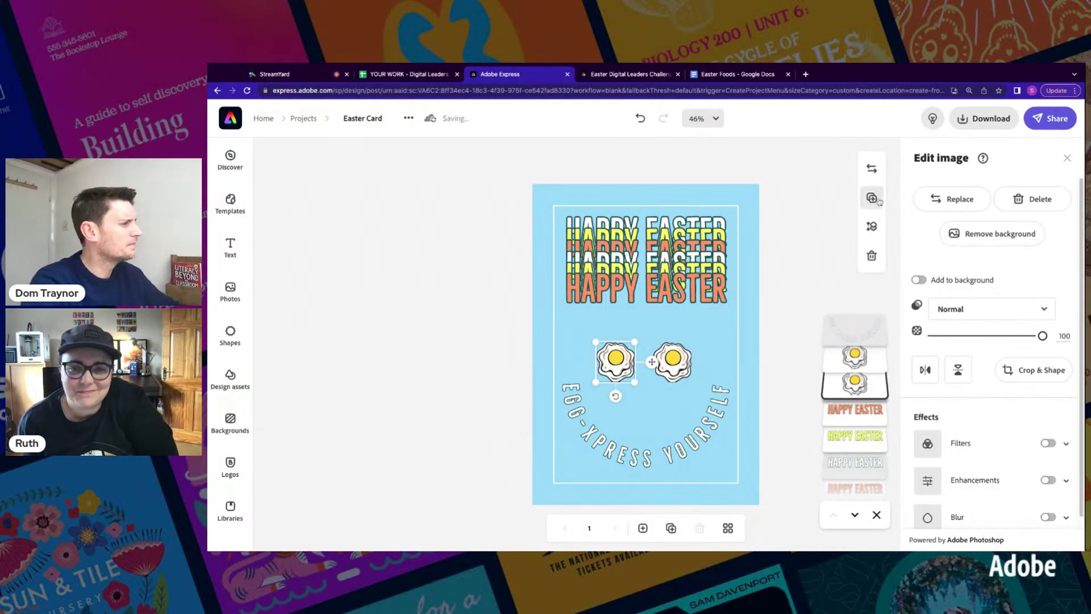
{"action": "left_click", "coordinate": [675, 359], "text": "shift"}
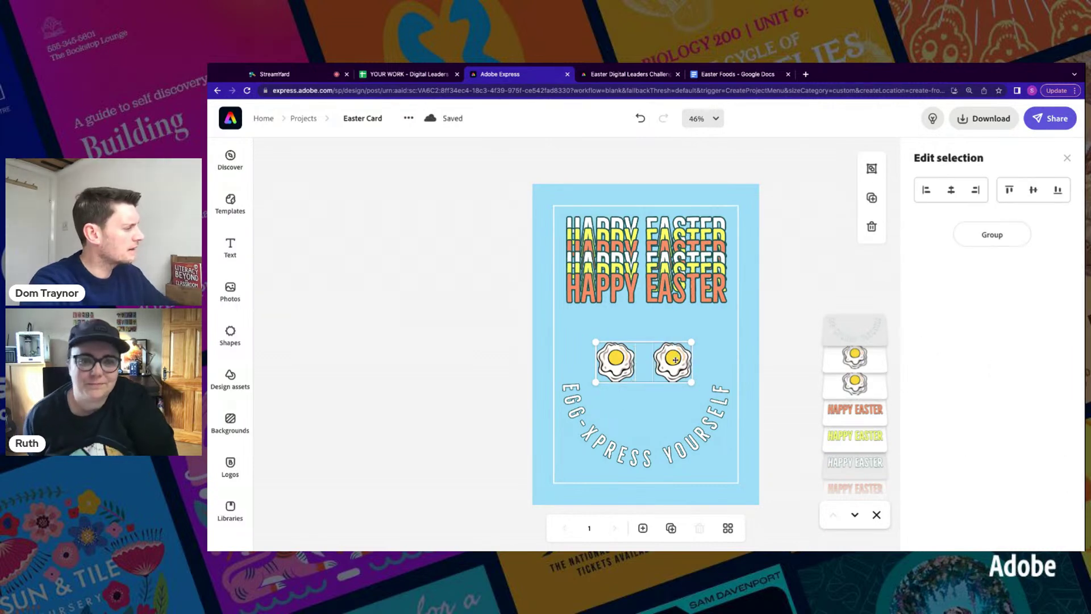
{"action": "left_click_drag", "start_coordinate": [675, 359], "coordinate": [675, 348]}
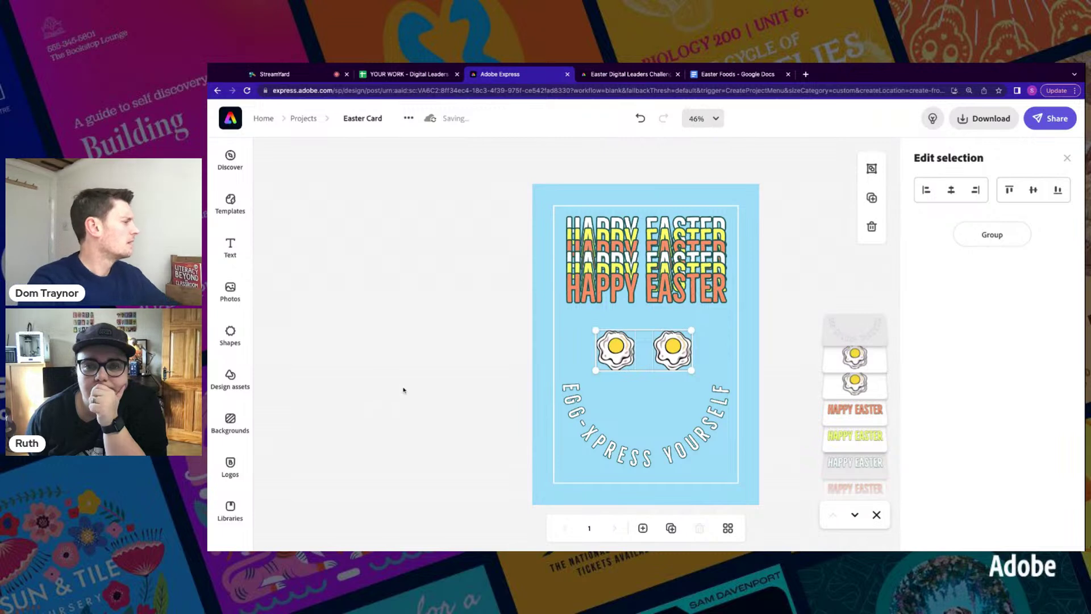
{"action": "left_click", "coordinate": [403, 390]}
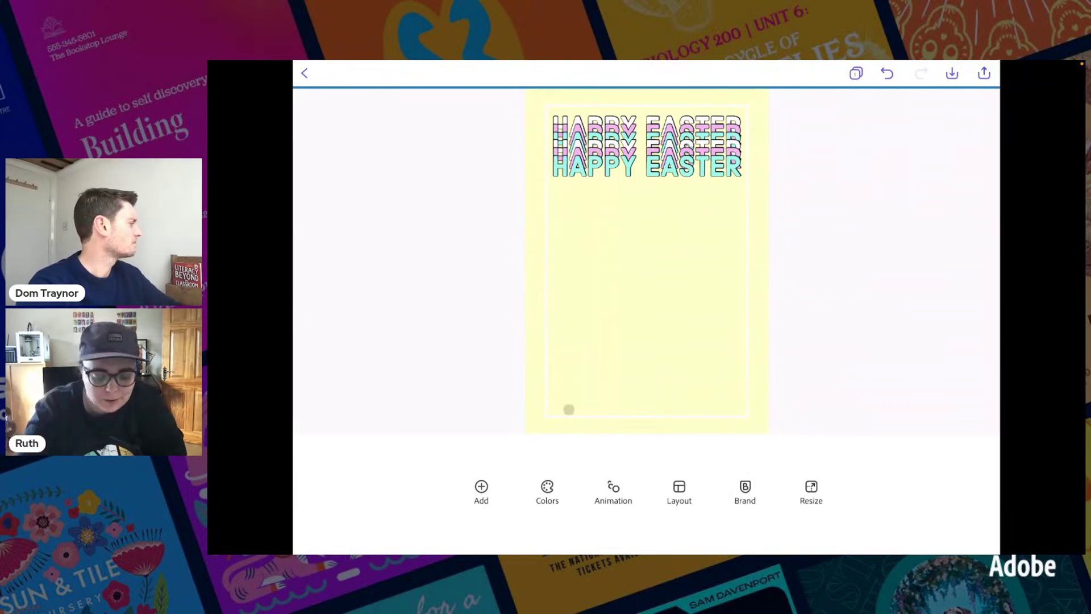
- On the yellow Easter card in the tablet app, search the design assets for "Egg"
{"action": "left_click", "coordinate": [586, 407]}
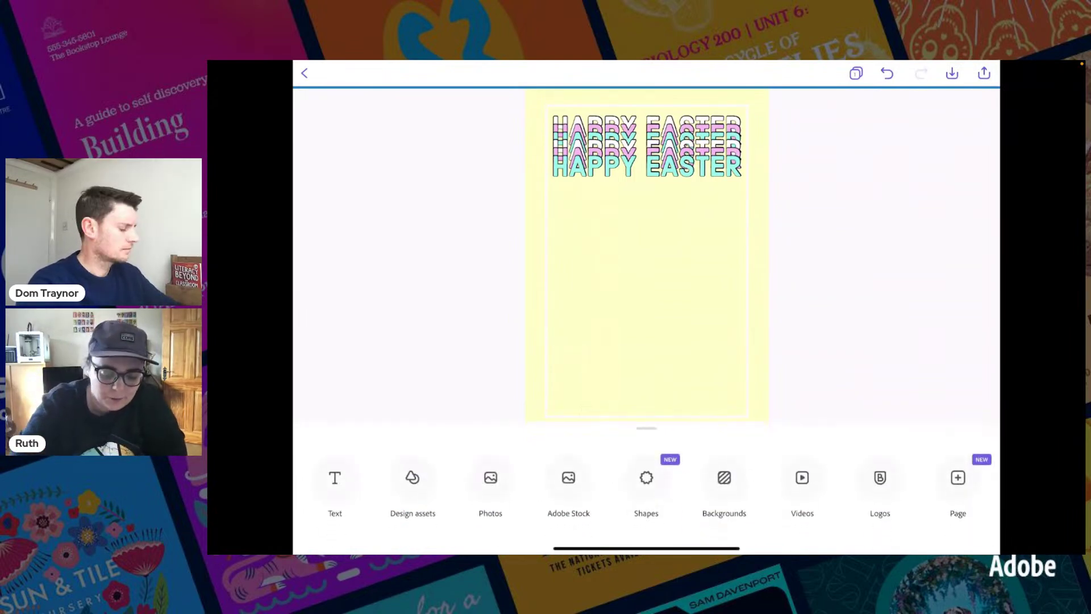
{"action": "left_click", "coordinate": [412, 478]}
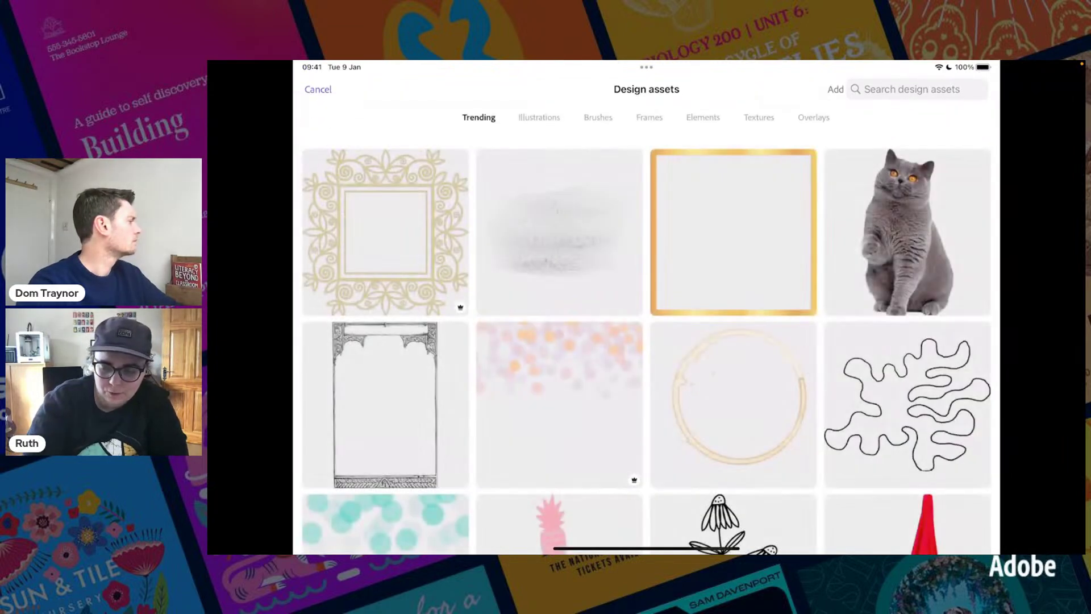
{"action": "left_click", "coordinate": [912, 89]}
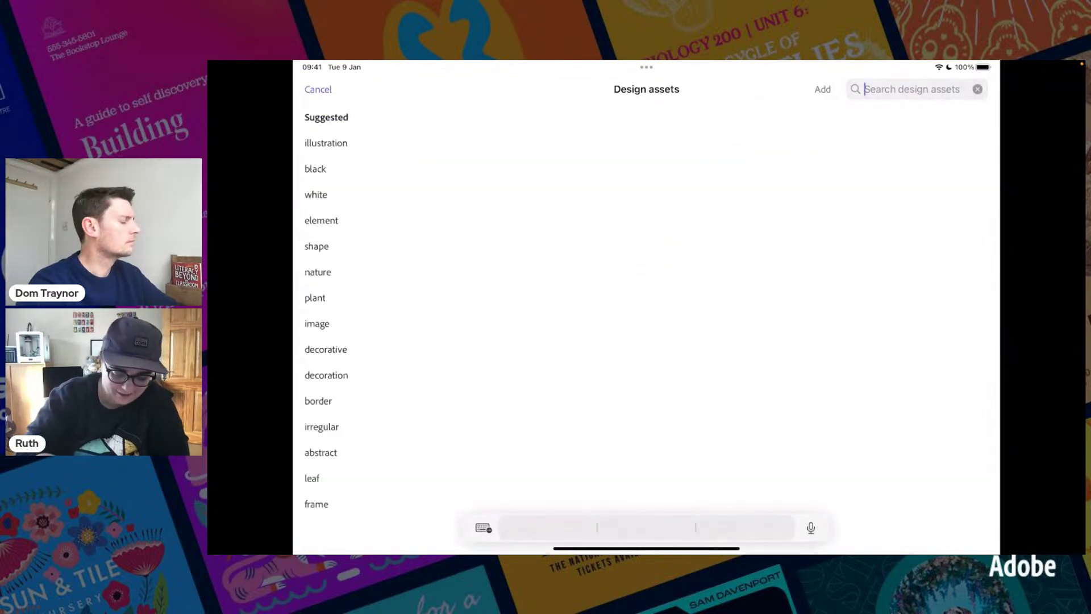
{"action": "type", "text": "Eg"}
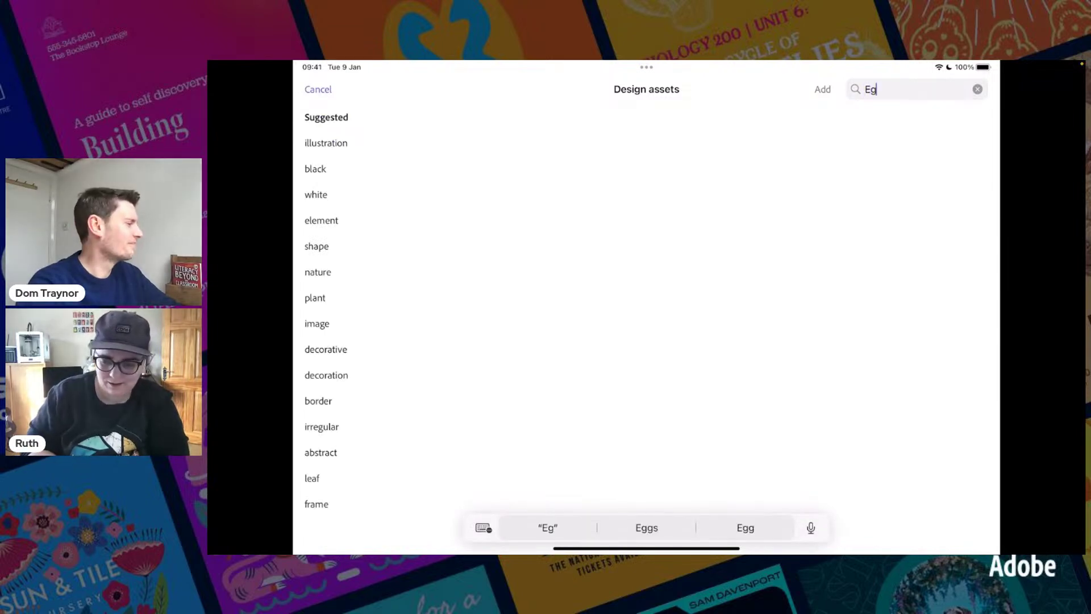
{"action": "key", "text": "Return"}
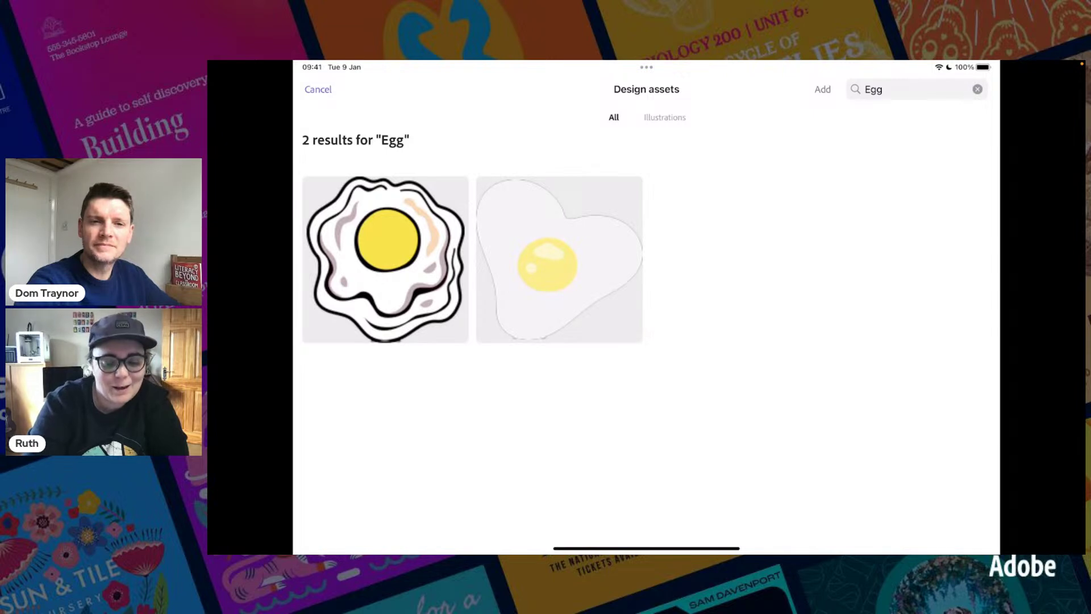
{"action": "left_click", "coordinate": [559, 260]}
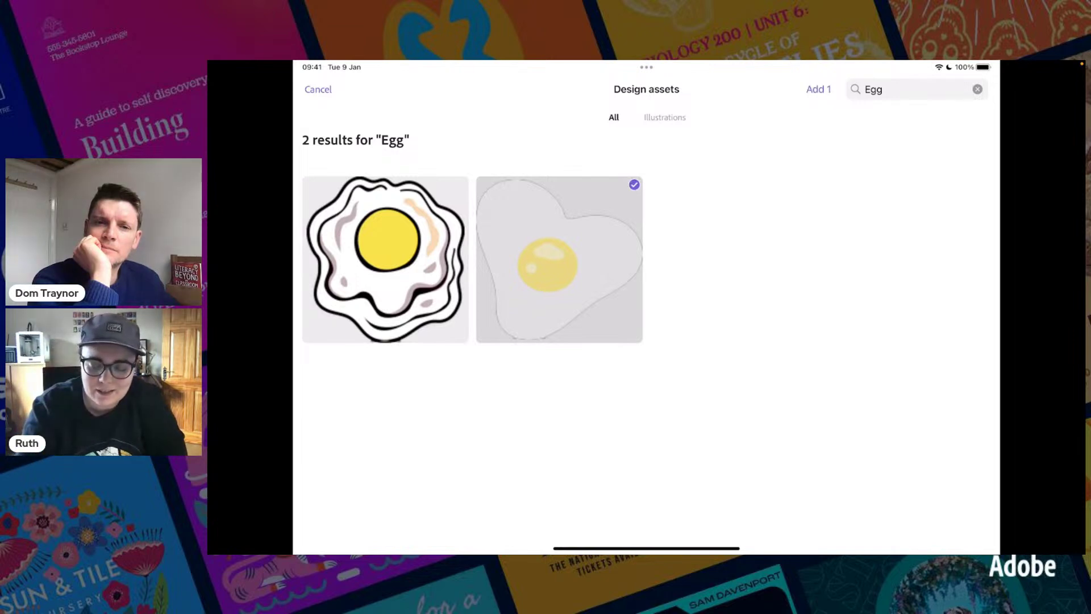
{"action": "left_click", "coordinate": [819, 89]}
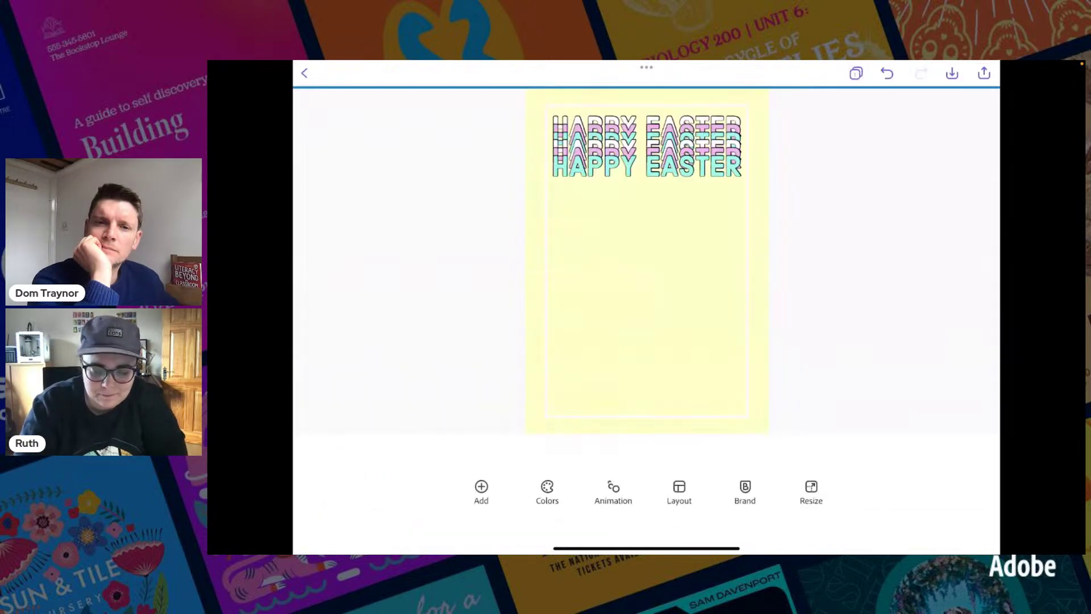
{"action": "left_click_drag", "start_coordinate": [646, 330], "coordinate": [638, 299]}
{"action": "left_click_drag", "start_coordinate": [645, 252], "coordinate": [611, 271]}
{"action": "left_click", "coordinate": [611, 269]}
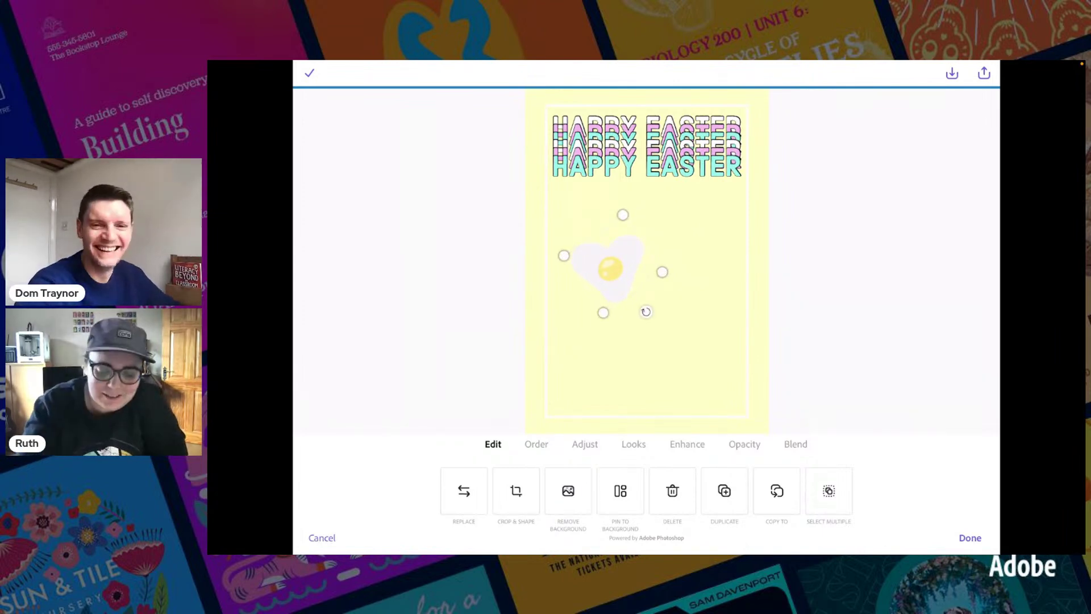
{"action": "left_click", "coordinate": [672, 490]}
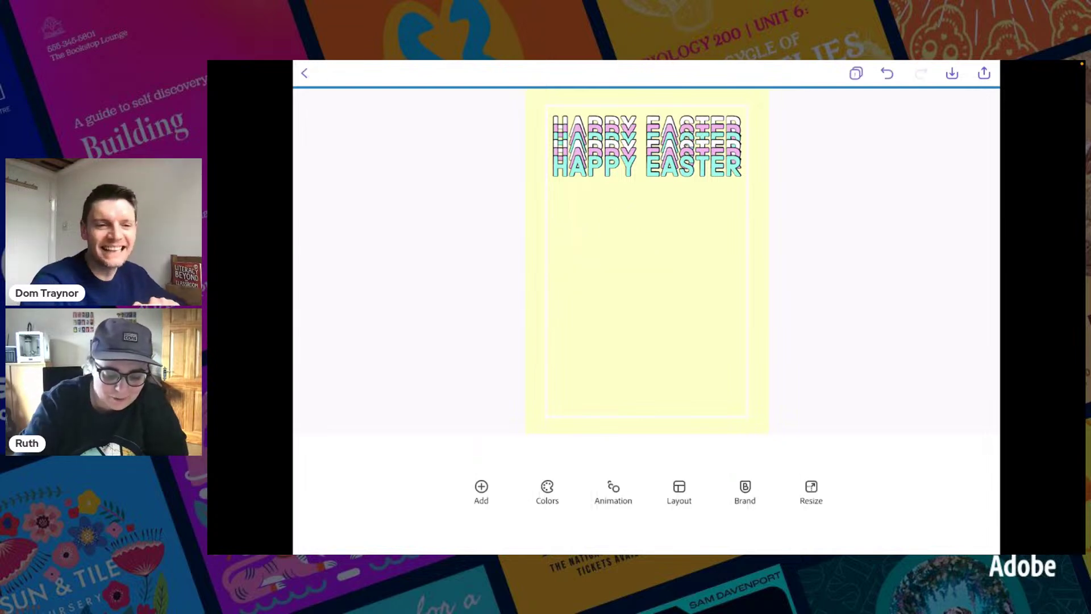
- Search the design assets for "Egg", add the black-outlined fried egg and place it small below the heading as the left eye
{"action": "left_click", "coordinate": [482, 487]}
{"action": "left_click", "coordinate": [411, 477]}
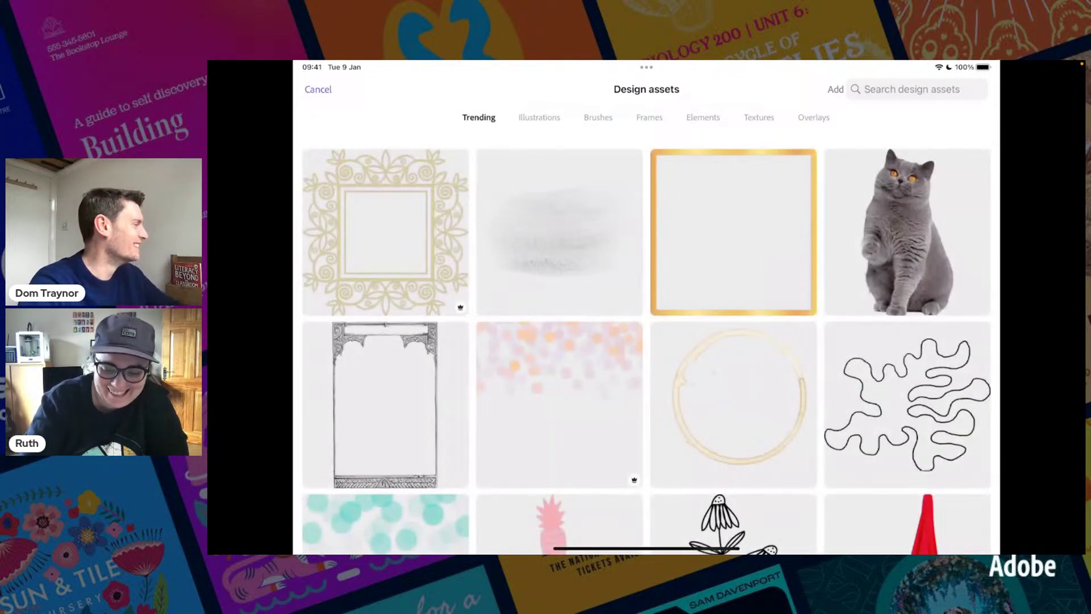
{"action": "left_click", "coordinate": [917, 90]}
{"action": "type", "text": "Egg"}
{"action": "key", "text": "Return"}
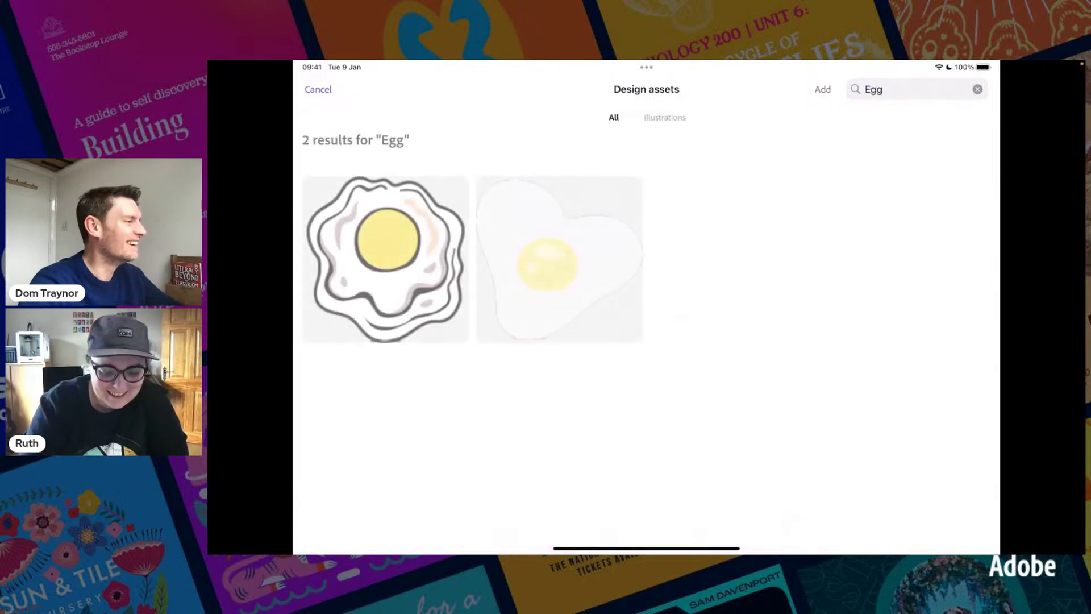
{"action": "left_click", "coordinate": [386, 259]}
{"action": "left_click", "coordinate": [822, 89]}
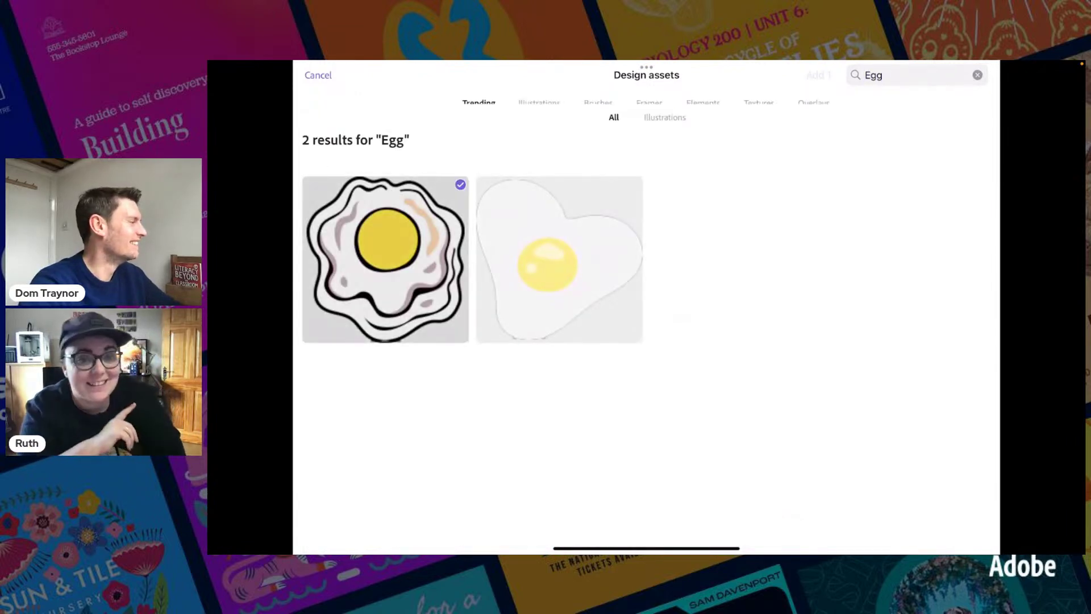
{"action": "left_click_drag", "start_coordinate": [692, 310], "coordinate": [614, 260]}
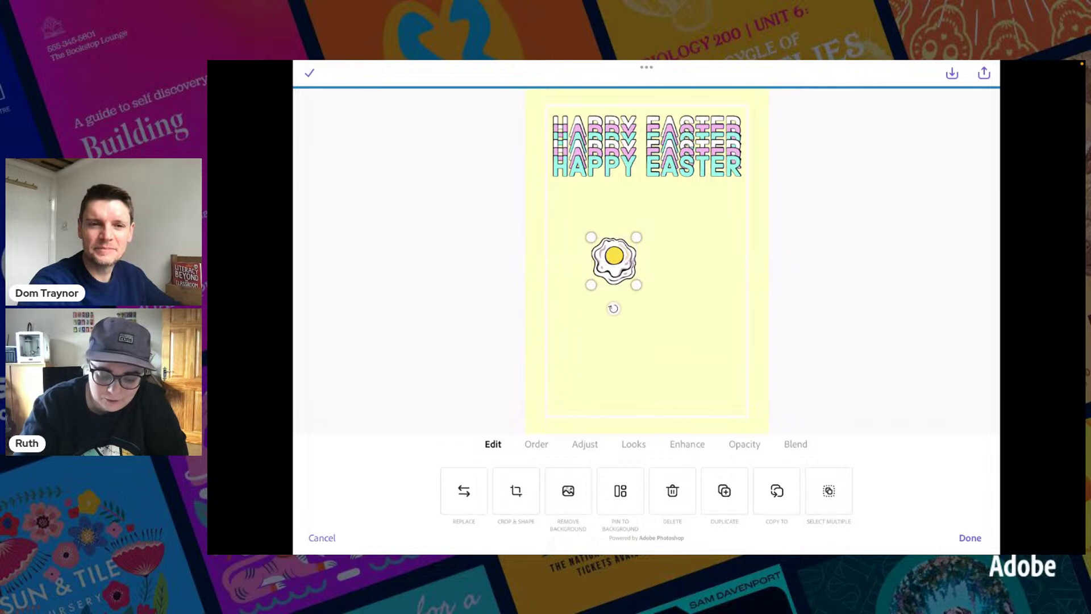
- Duplicate the fried egg and place the copy level with it to the right as the second eye
{"action": "left_click", "coordinate": [724, 490]}
{"action": "left_click_drag", "start_coordinate": [614, 260], "coordinate": [678, 261]}
{"action": "left_click", "coordinate": [678, 260]}
{"action": "left_click", "coordinate": [678, 260]}
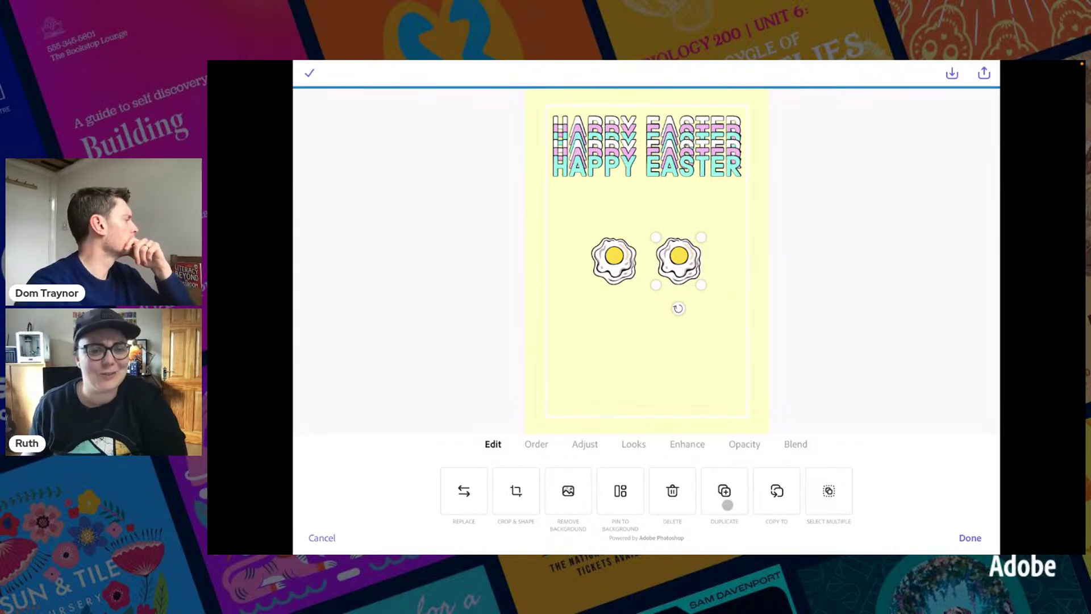
{"action": "left_click", "coordinate": [727, 504]}
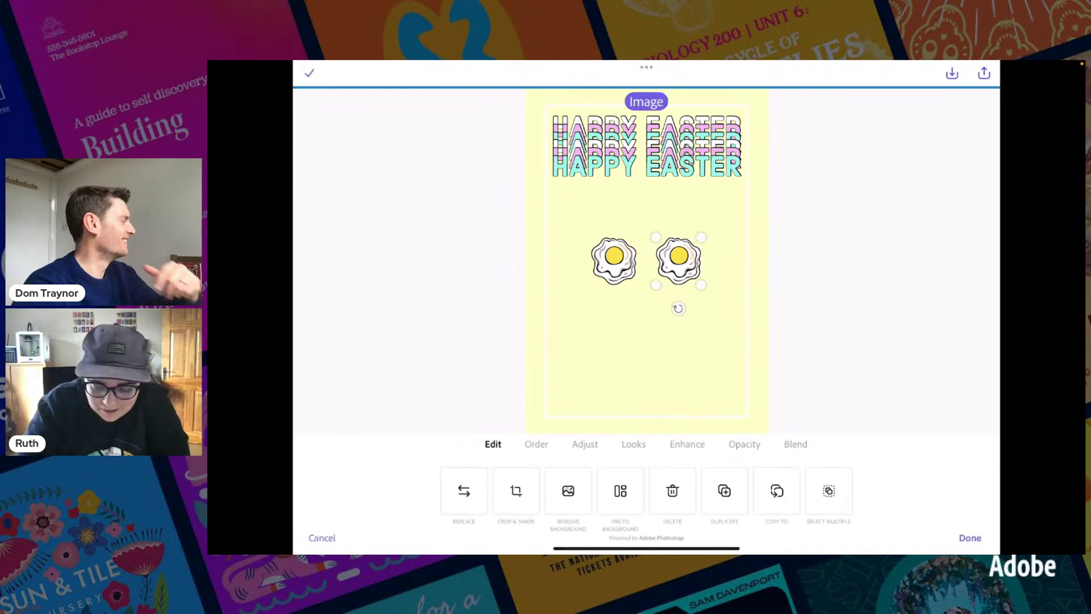
- Rotate the two fried eggs individually so the eyes no longer look identical
{"action": "left_click_drag", "start_coordinate": [678, 309], "coordinate": [684, 309]}
{"action": "left_click", "coordinate": [614, 260]}
{"action": "left_click_drag", "start_coordinate": [609, 308], "coordinate": [553, 287]}
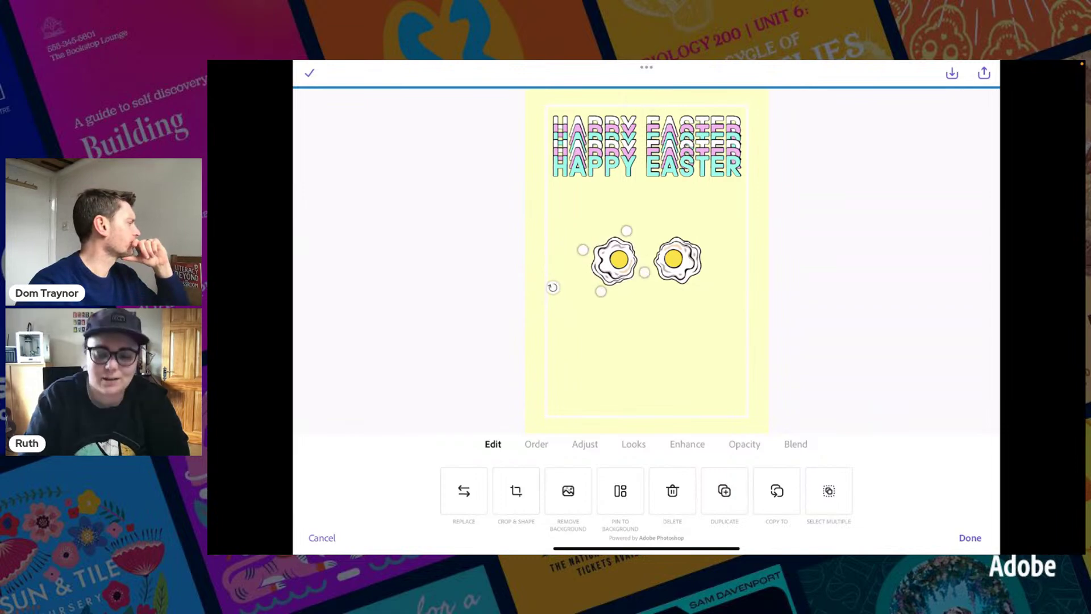
{"action": "left_click", "coordinate": [551, 285]}
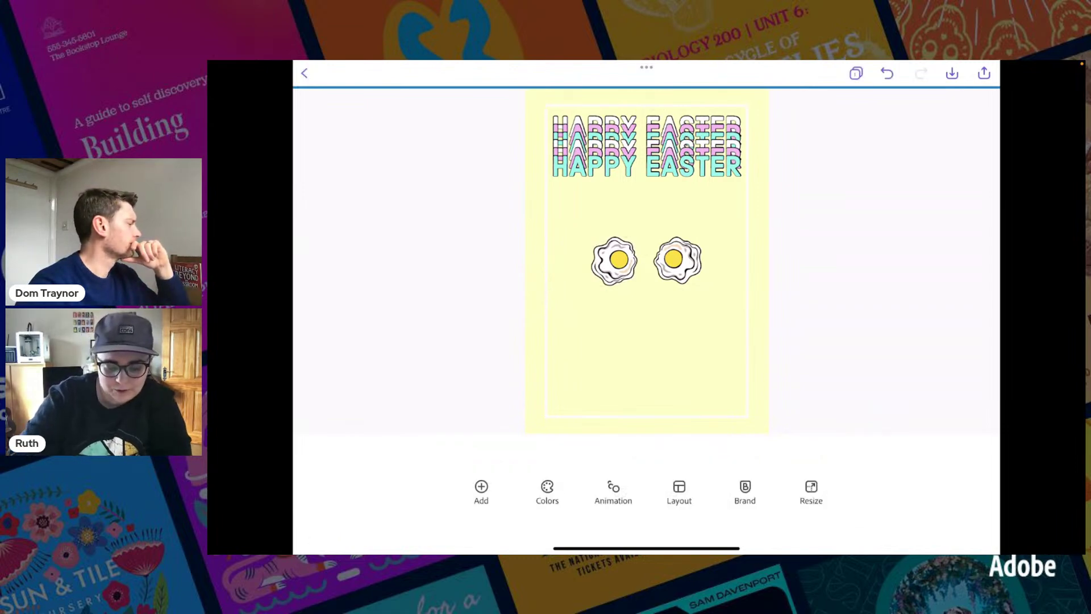
- Add the text "EGG-XPRESS YOURSELF" and centre it below the eggs near the bottom of the frame
{"action": "left_click", "coordinate": [481, 490]}
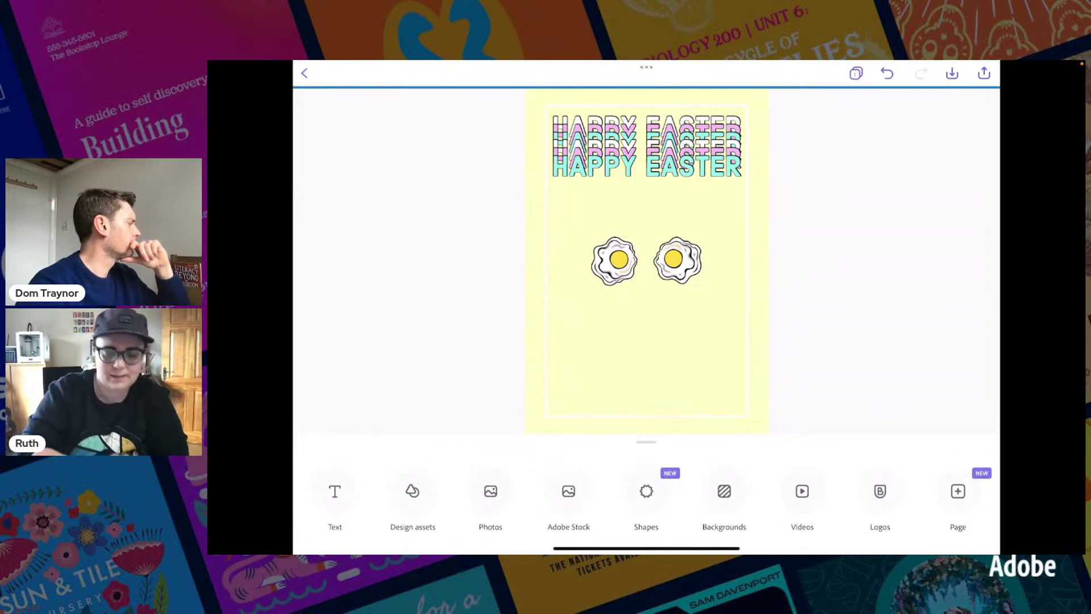
{"action": "left_click", "coordinate": [334, 482]}
{"action": "type", "text": "EGG-XPRESS YOURSELF"}
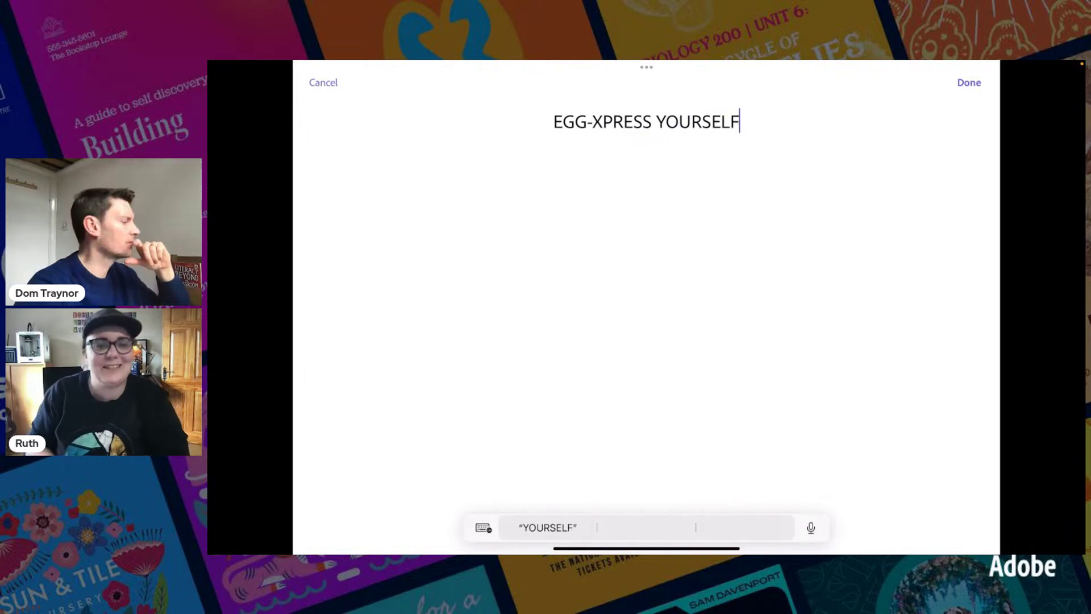
{"action": "left_click", "coordinate": [969, 83]}
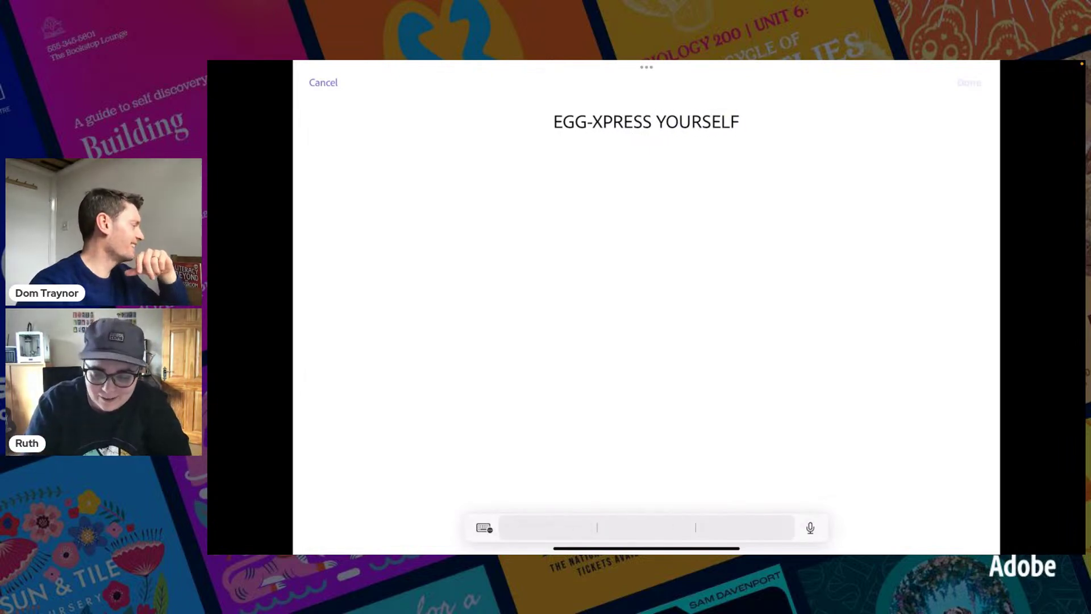
{"action": "left_click_drag", "start_coordinate": [646, 415], "coordinate": [630, 358]}
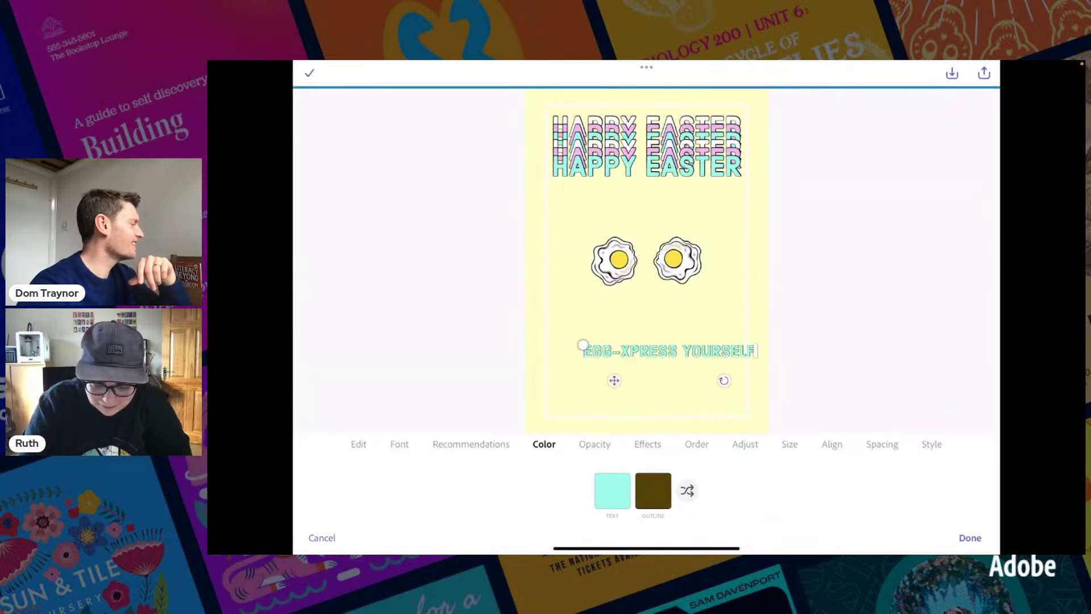
{"action": "left_click_drag", "start_coordinate": [614, 380], "coordinate": [591, 389]}
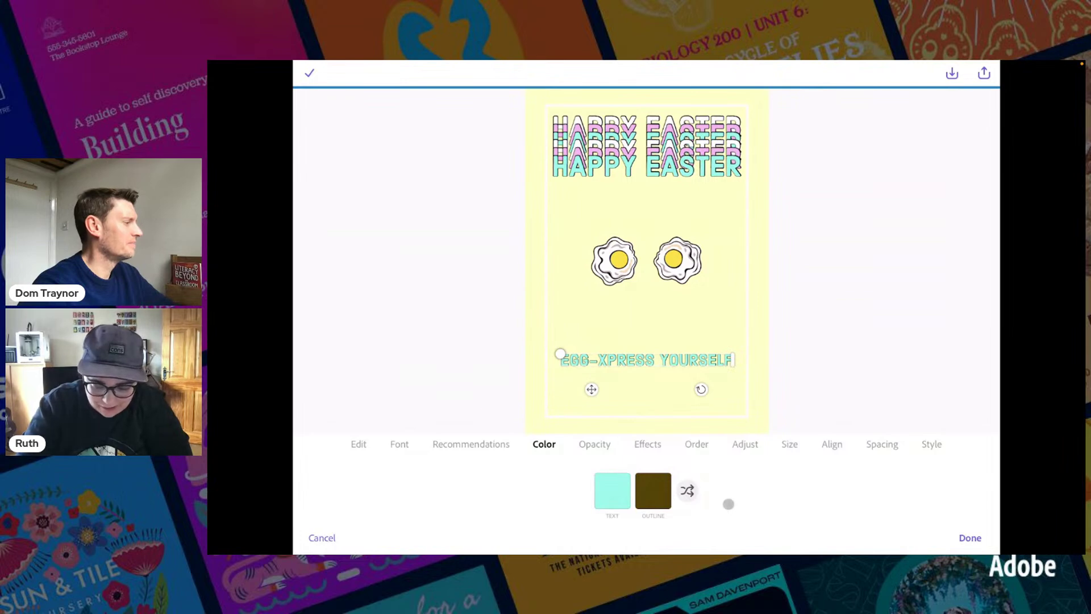
- Recolour the "EGG-XPRESS YOURSELF" text to the suggested pink
{"action": "left_click", "coordinate": [612, 490]}
{"action": "left_click", "coordinate": [575, 486]}
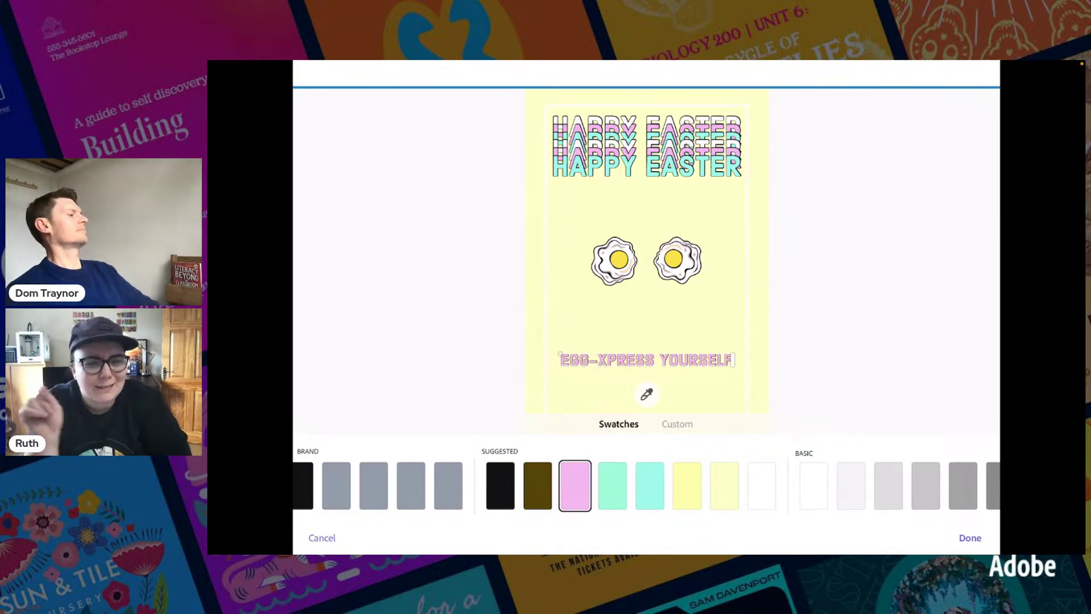
{"action": "left_click", "coordinate": [970, 537]}
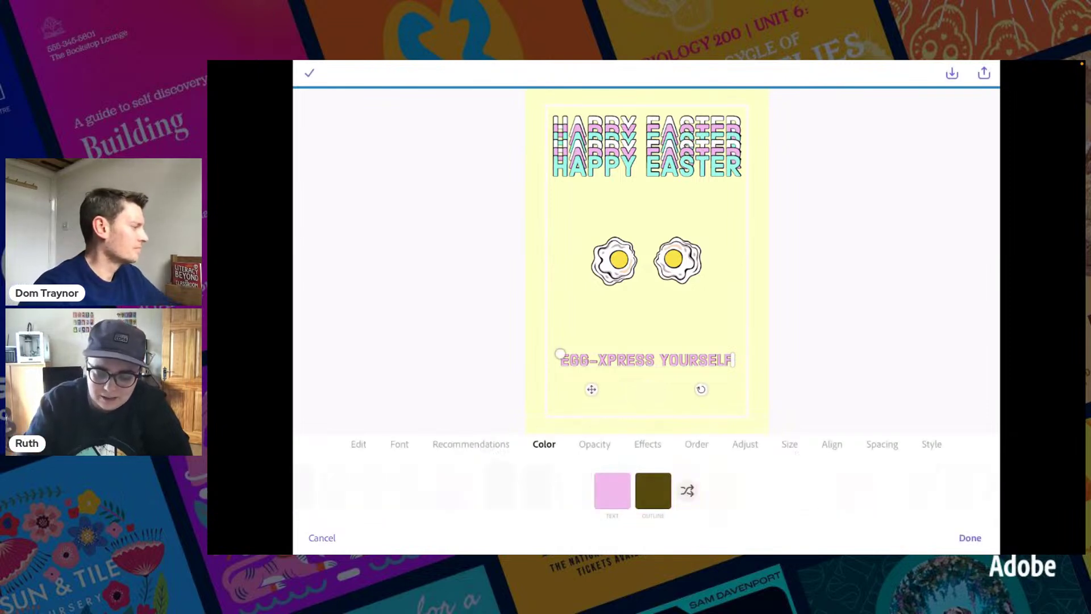
- Check the outline colour swatches for "EGG-XPRESS YOURSELF" and remove the text's outline effect
{"action": "left_click", "coordinate": [653, 490]}
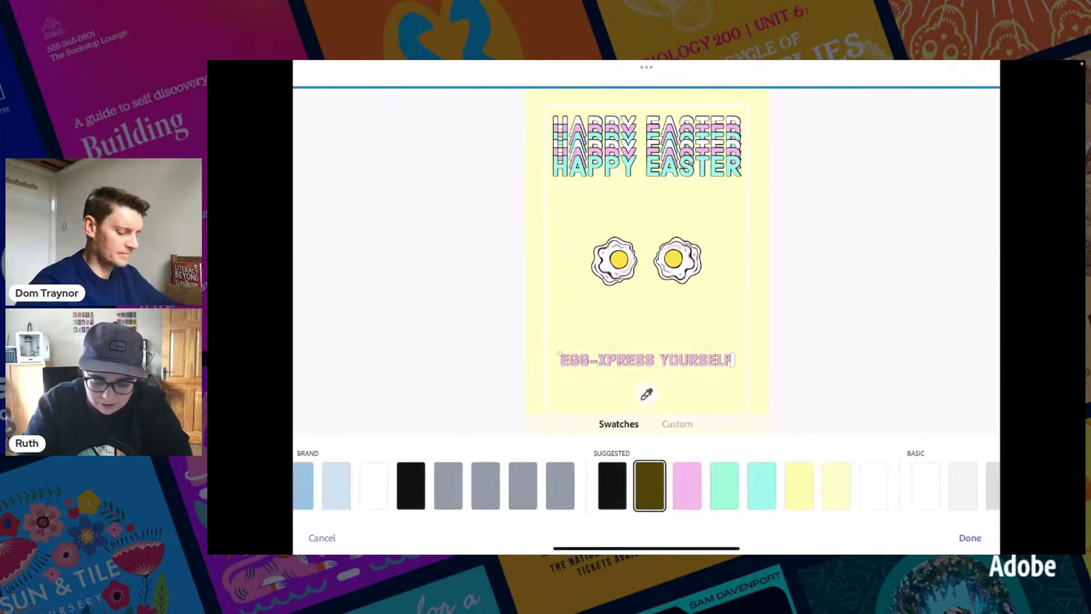
{"action": "scroll", "coordinate": [647, 485], "scroll_direction": "left", "scroll_amount": 5}
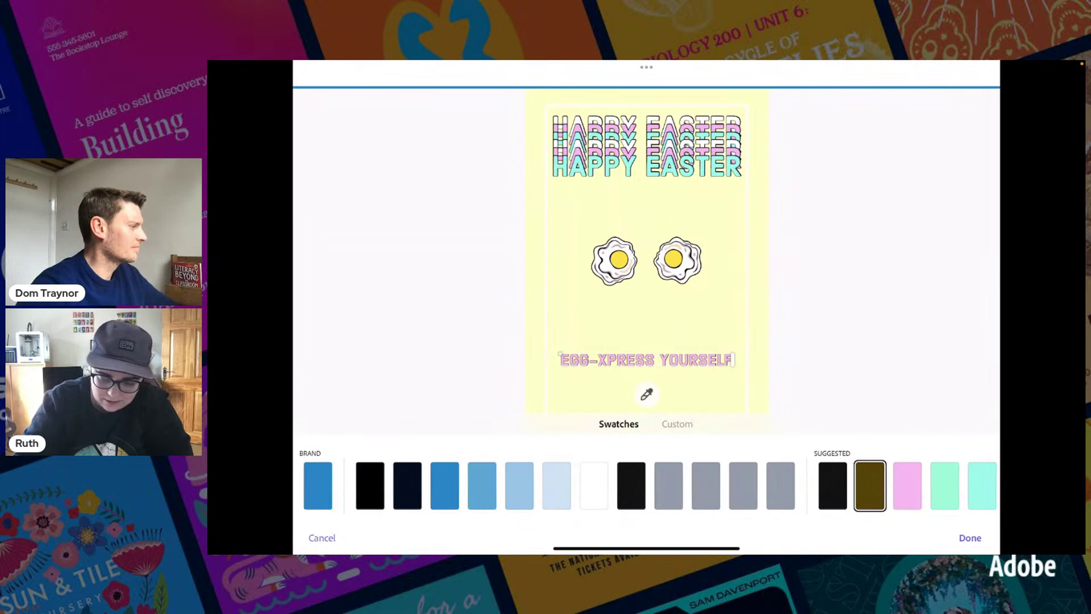
{"action": "left_click", "coordinate": [970, 538]}
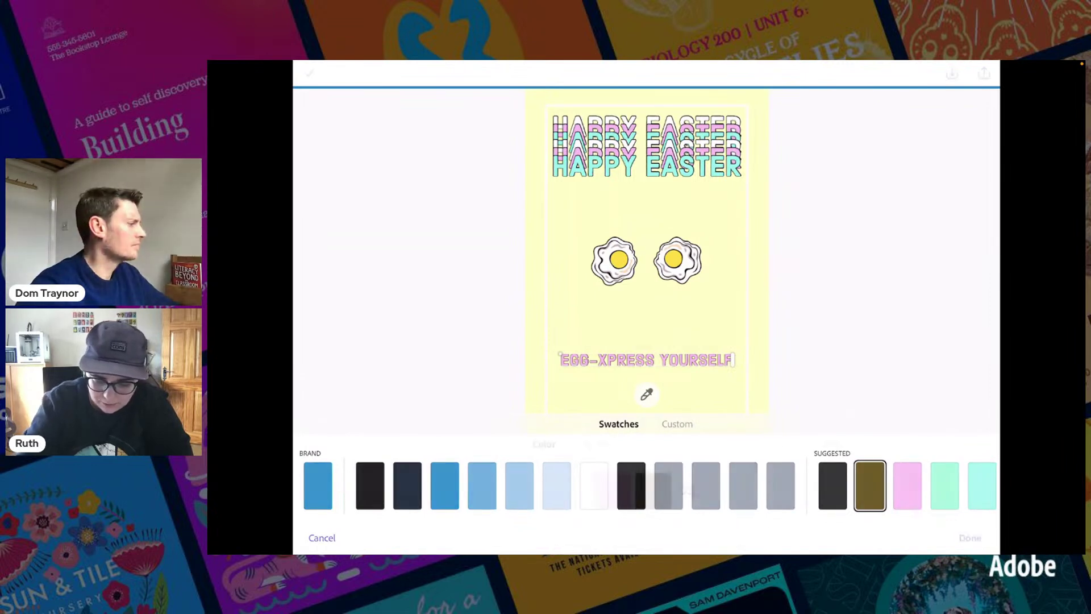
{"action": "left_click", "coordinate": [647, 444]}
{"action": "left_click", "coordinate": [692, 486]}
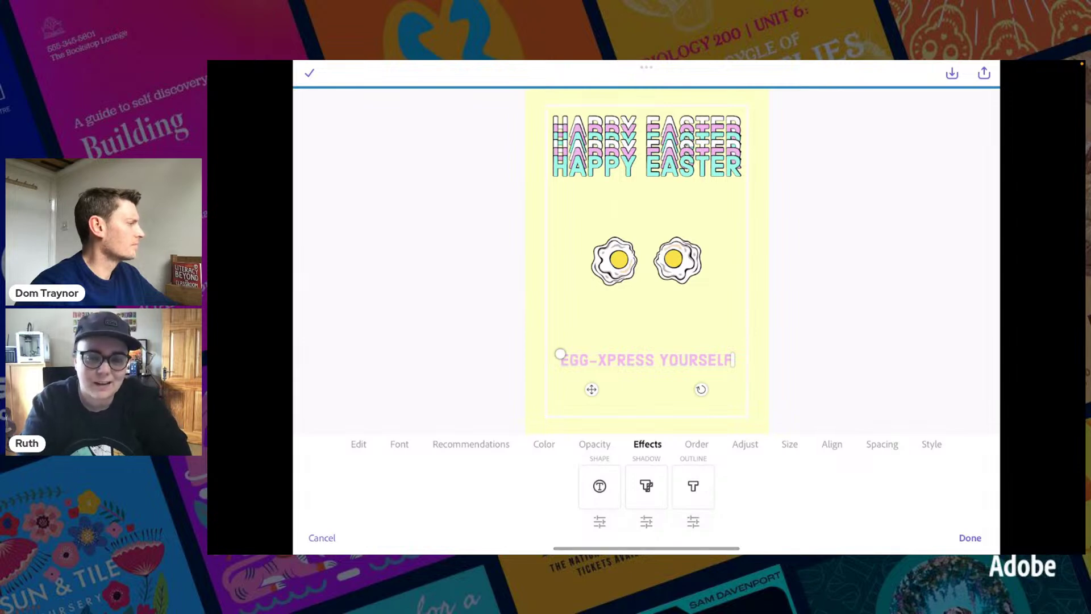
{"action": "left_click", "coordinate": [970, 538]}
- Curve "EGG-XPRESS YOURSELF" into a smile-shaped arc, enlarge it to nearly the frame's width and centre it beneath the fried eggs
{"action": "left_click", "coordinate": [647, 360]}
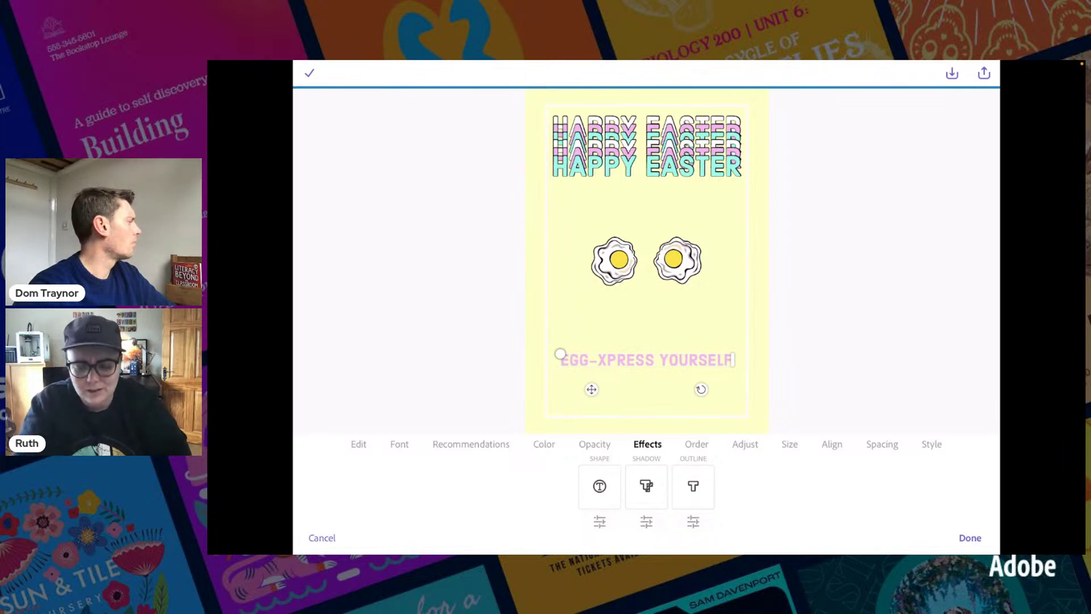
{"action": "left_click", "coordinate": [745, 444]}
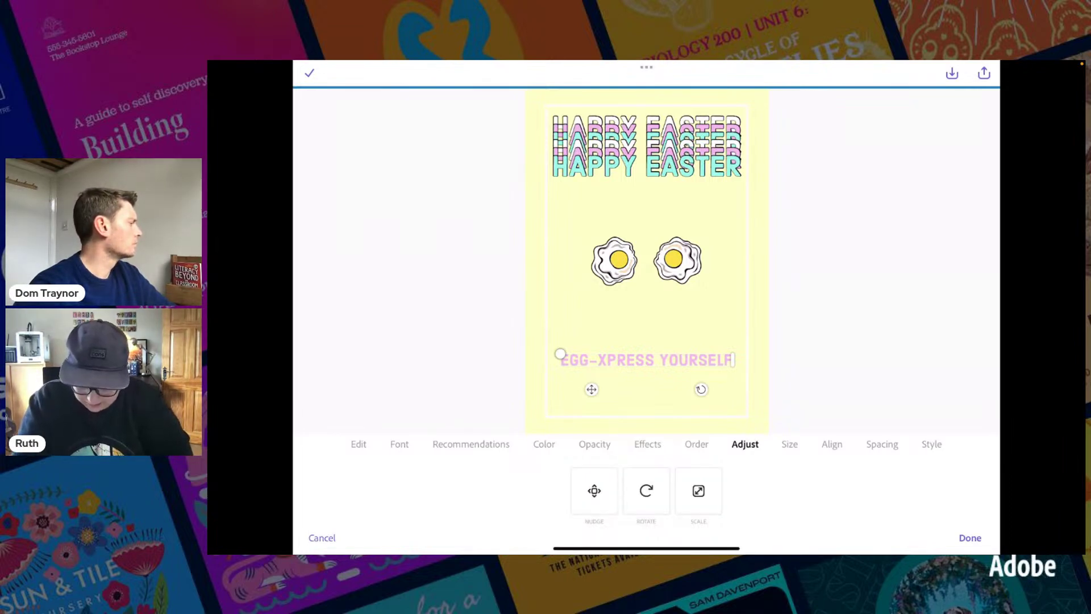
{"action": "left_click", "coordinate": [831, 444]}
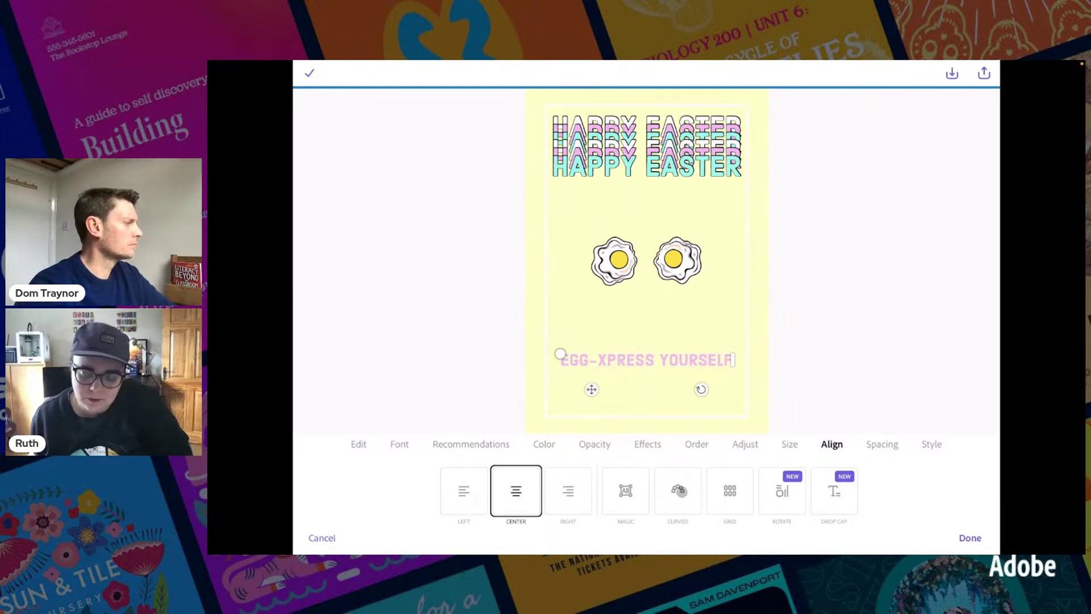
{"action": "left_click", "coordinate": [679, 490]}
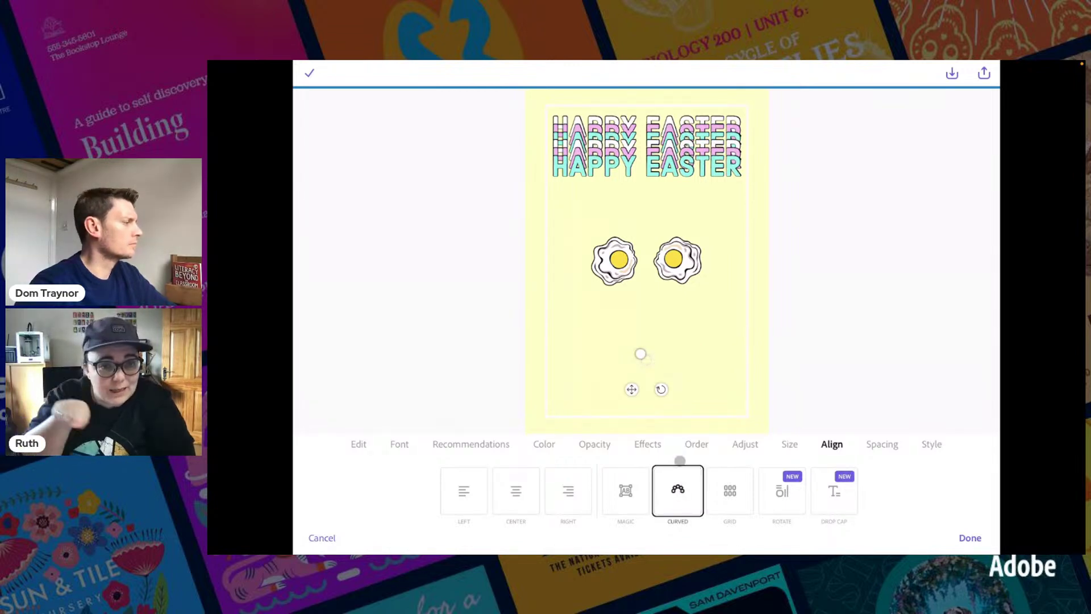
{"action": "left_click_drag", "start_coordinate": [642, 348], "coordinate": [546, 277]}
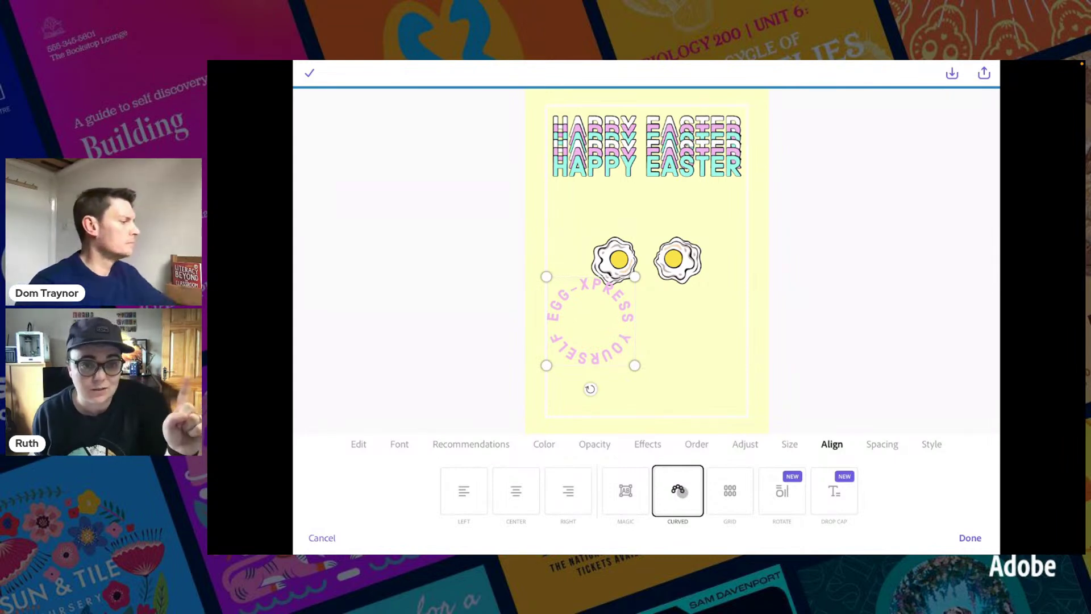
{"action": "left_click", "coordinate": [680, 491]}
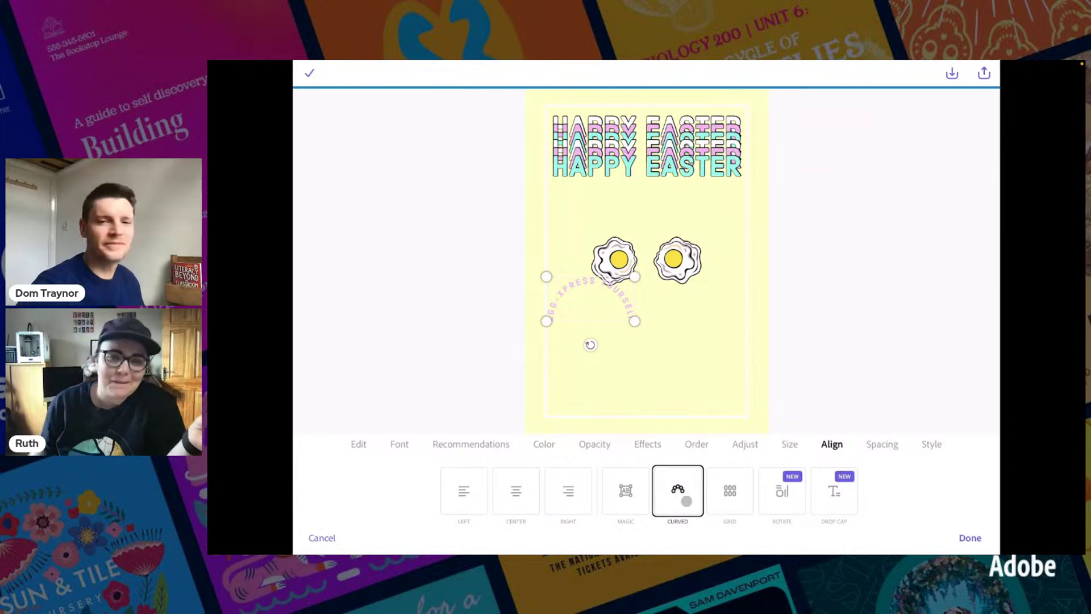
{"action": "left_click", "coordinate": [686, 501]}
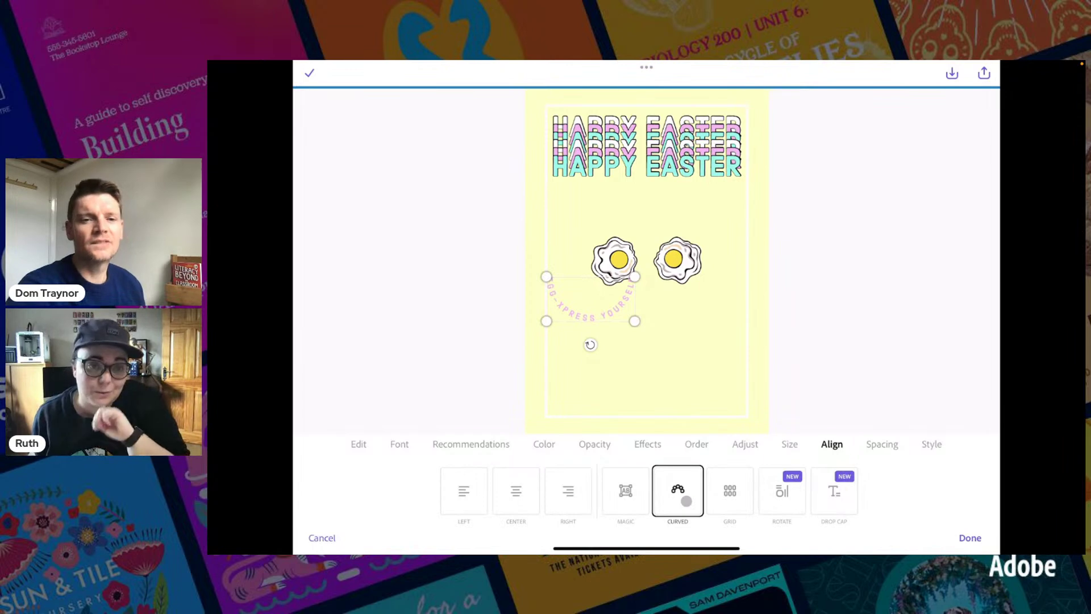
{"action": "left_click_drag", "start_coordinate": [635, 321], "coordinate": [684, 355]}
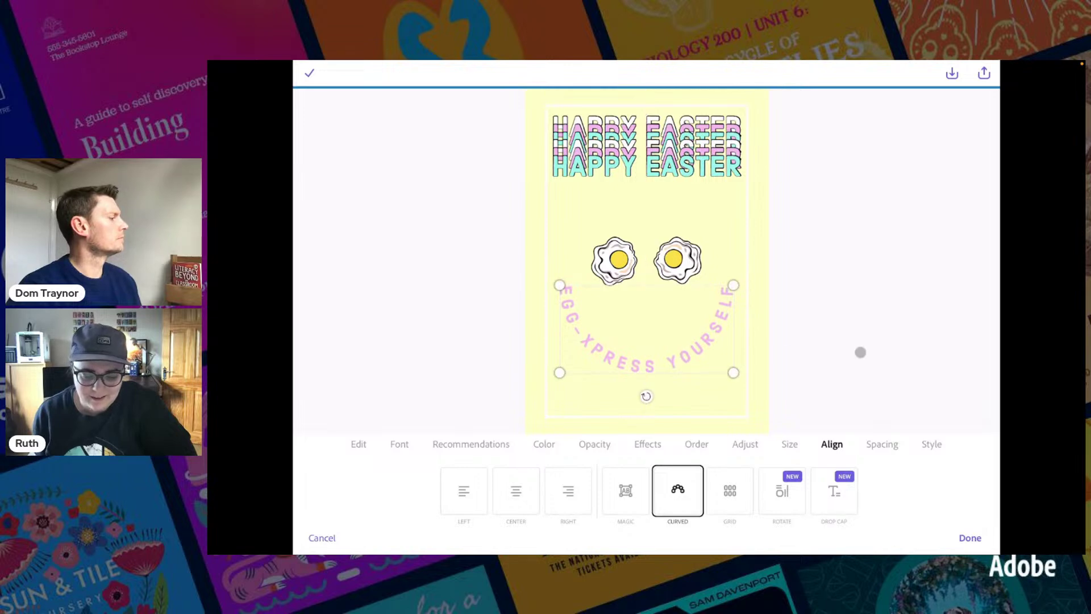
{"action": "left_click", "coordinate": [815, 269]}
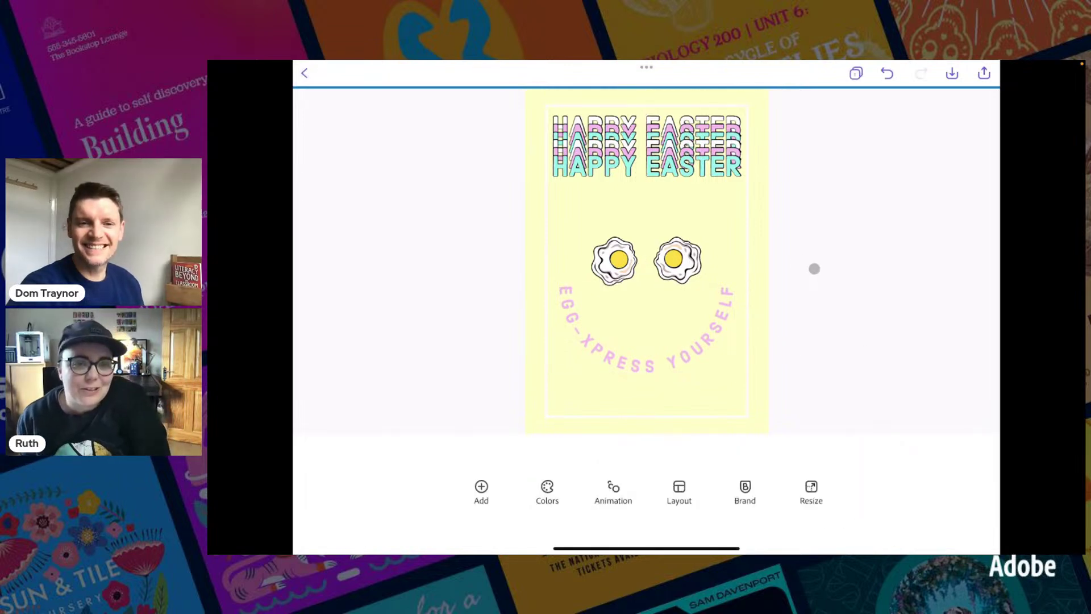
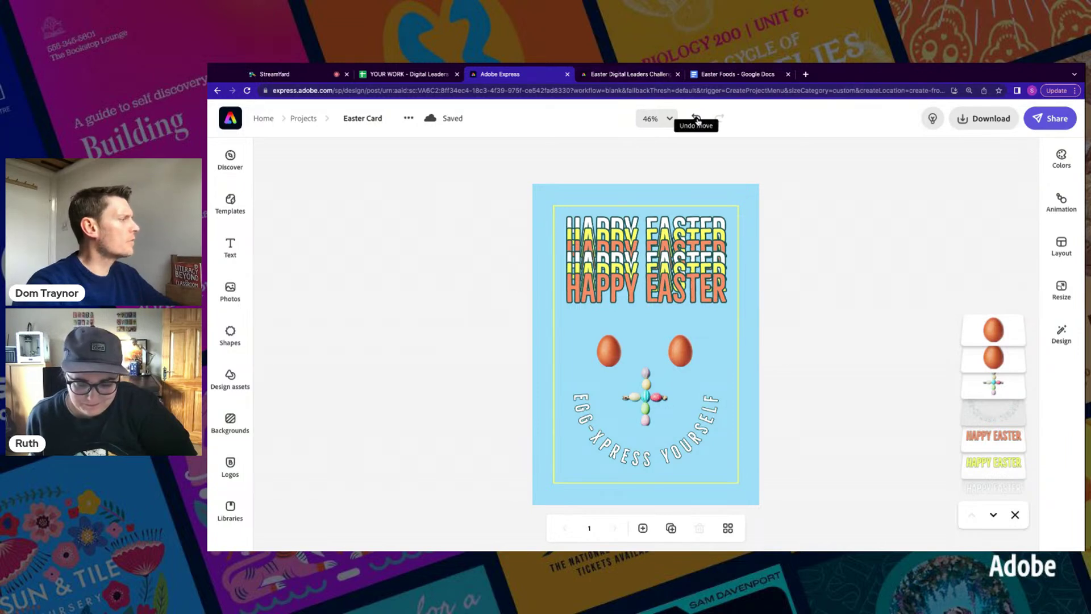
- On the blue Easter Card in the browser, undo the last move and resizing of the curved "Egg-Xpress yourself" text
{"action": "left_click", "coordinate": [696, 120]}
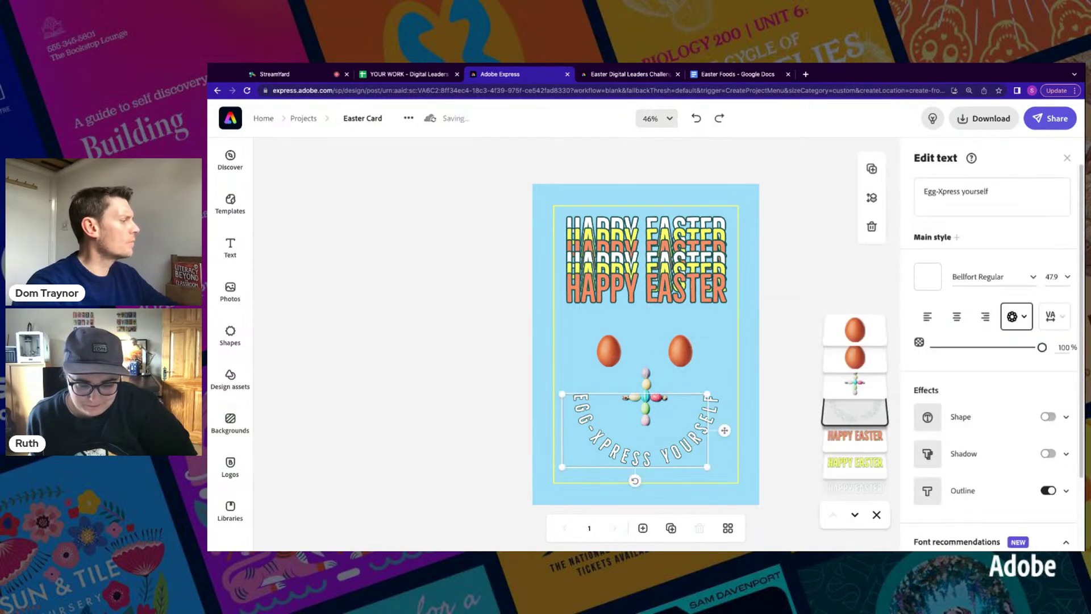
{"action": "left_click", "coordinate": [696, 119]}
{"action": "left_click", "coordinate": [697, 119]}
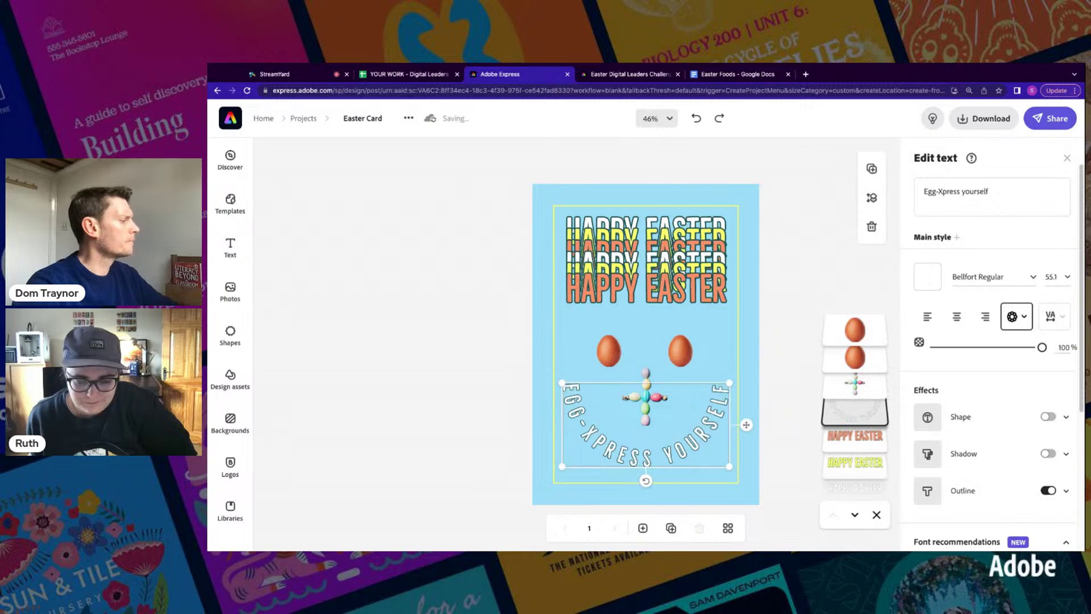
- Undo the replacement of the eyes with brown egg photos, going back until both fried-egg eyes are restored
{"action": "left_click", "coordinate": [697, 119]}
{"action": "left_click", "coordinate": [697, 119]}
{"action": "left_click", "coordinate": [697, 119]}
{"action": "left_click", "coordinate": [697, 120]}
{"action": "left_click", "coordinate": [697, 119]}
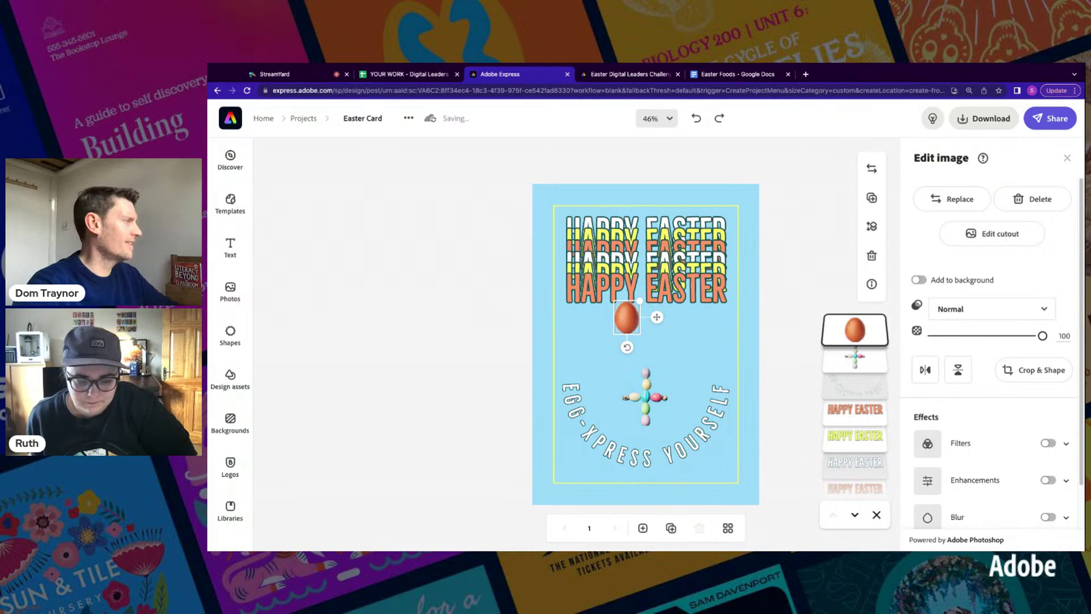
{"action": "left_click", "coordinate": [696, 120]}
{"action": "left_click", "coordinate": [697, 119]}
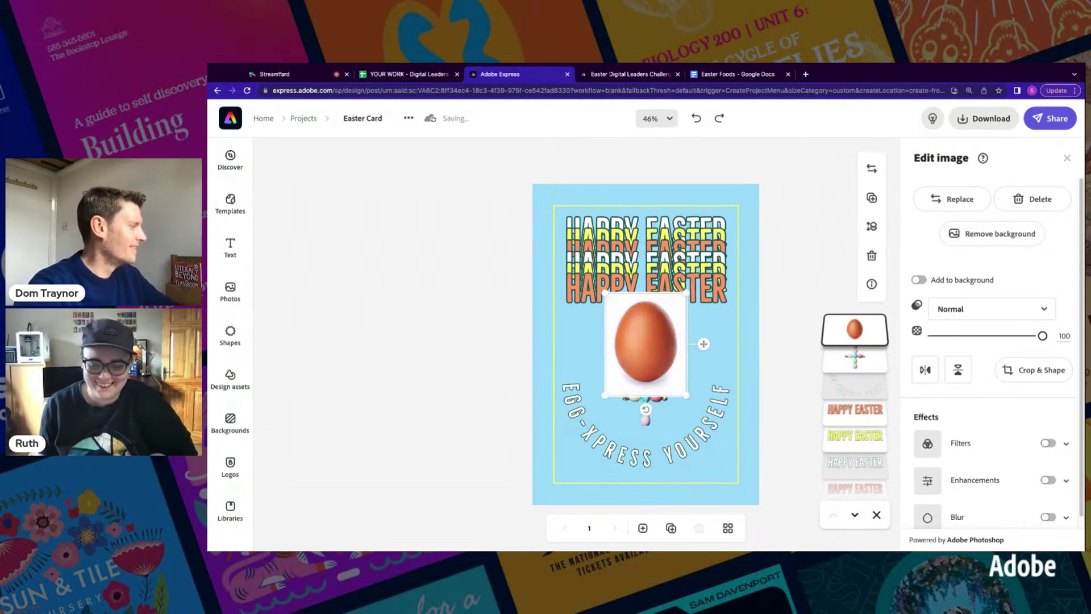
{"action": "left_click", "coordinate": [697, 119]}
{"action": "left_click", "coordinate": [697, 119]}
{"action": "left_click", "coordinate": [697, 119]}
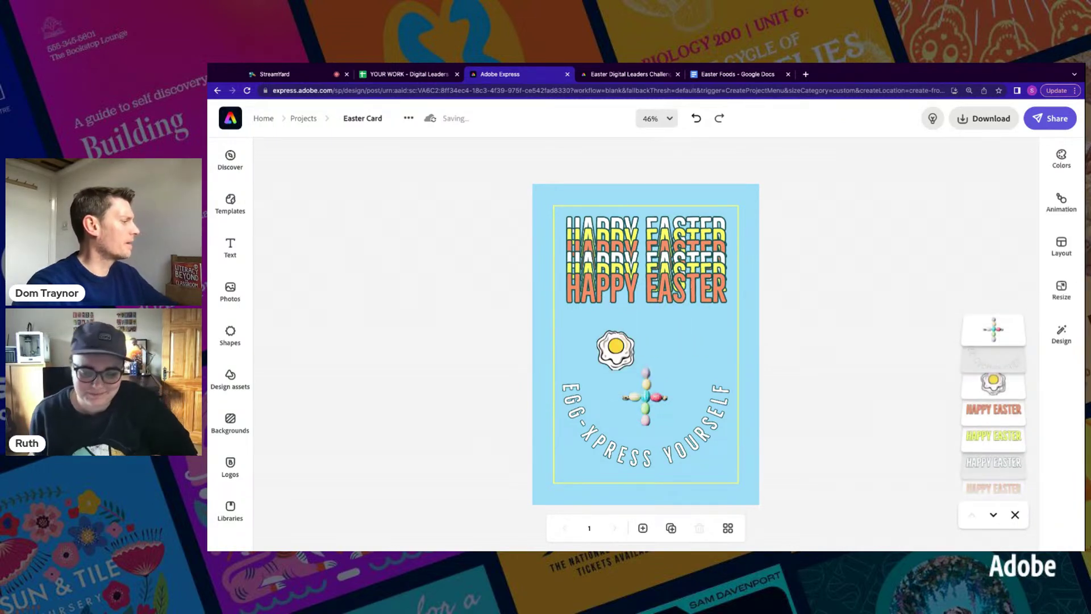
{"action": "left_click", "coordinate": [697, 119]}
- Delete the cross made of pastel eggs from the middle of the face
{"action": "left_click", "coordinate": [646, 396]}
{"action": "left_click_drag", "start_coordinate": [645, 397], "coordinate": [645, 345]}
{"action": "key", "text": "ctrl+z"}
{"action": "key", "text": "Delete"}
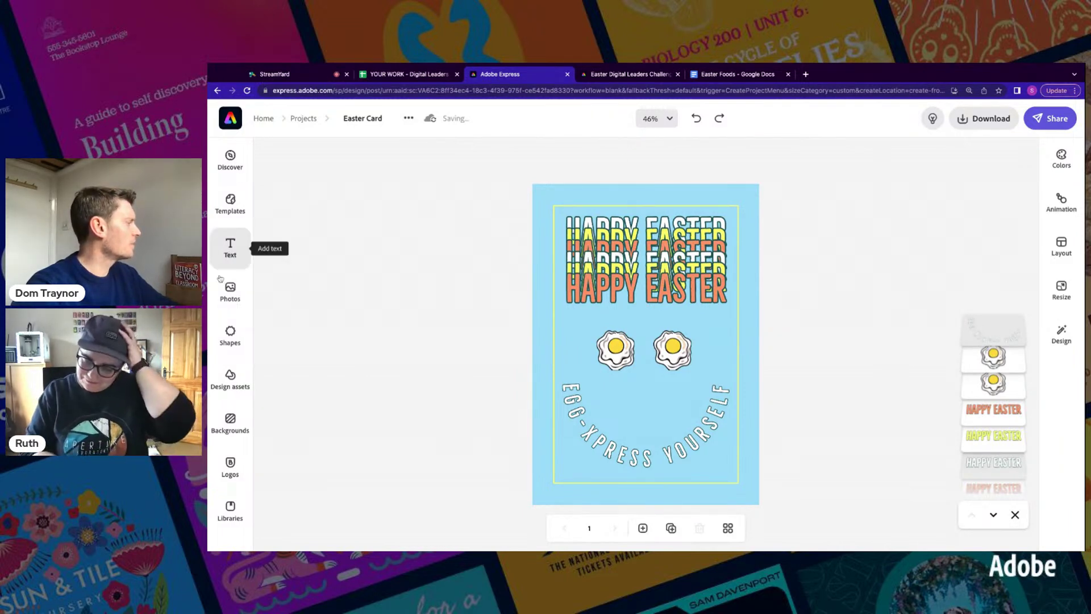
- Open the photo library and select the existing search term "egg" for editing
{"action": "left_click", "coordinate": [230, 290]}
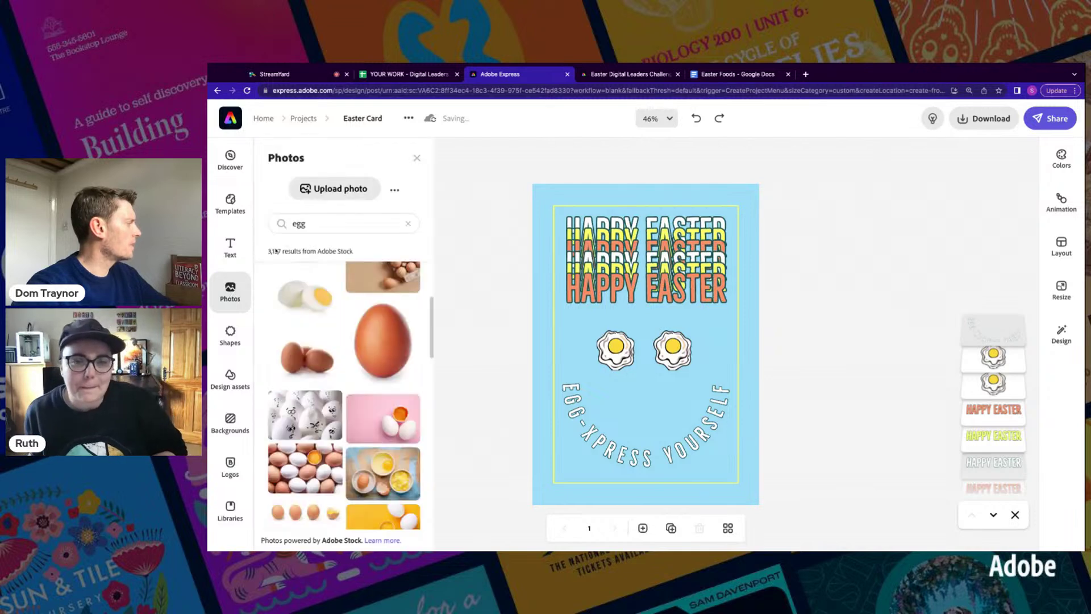
{"action": "double_click", "coordinate": [301, 224]}
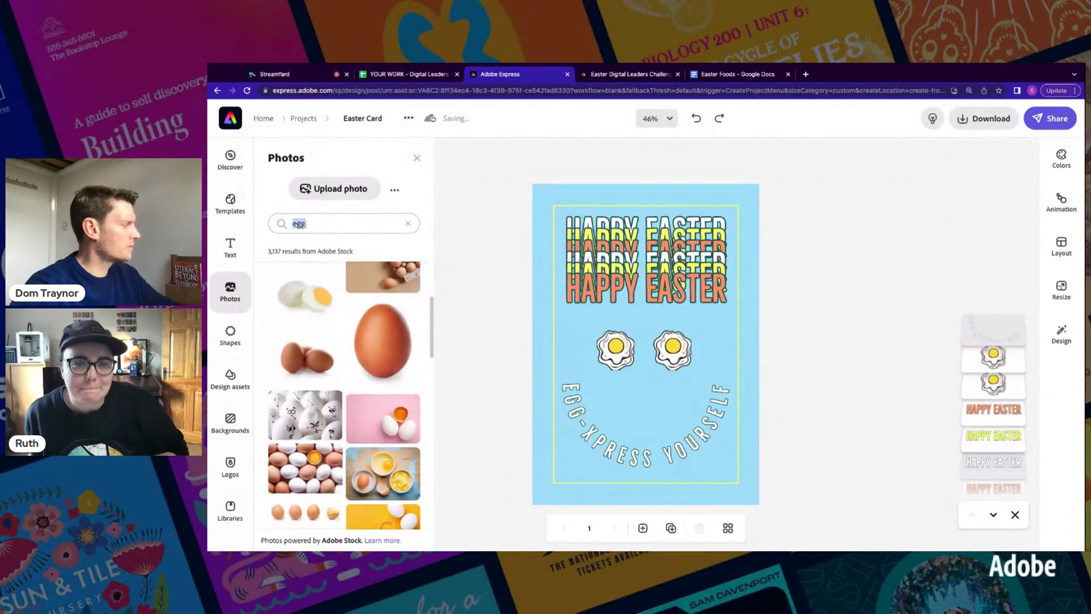
- Add the photo of a single upright brown egg to the card and remove its background
{"action": "left_click", "coordinate": [383, 333]}
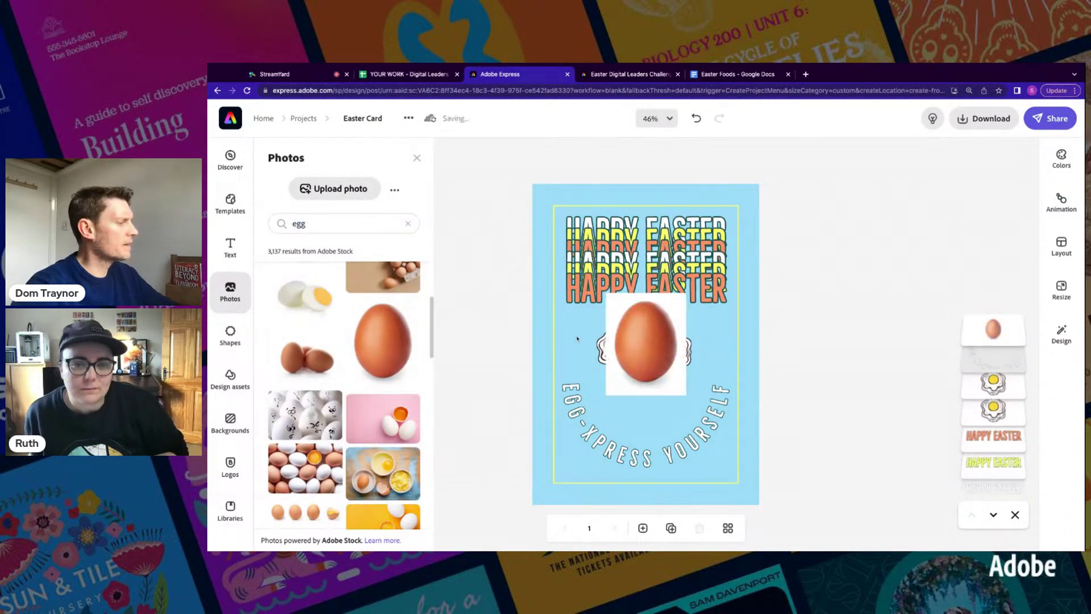
{"action": "left_click", "coordinate": [653, 342]}
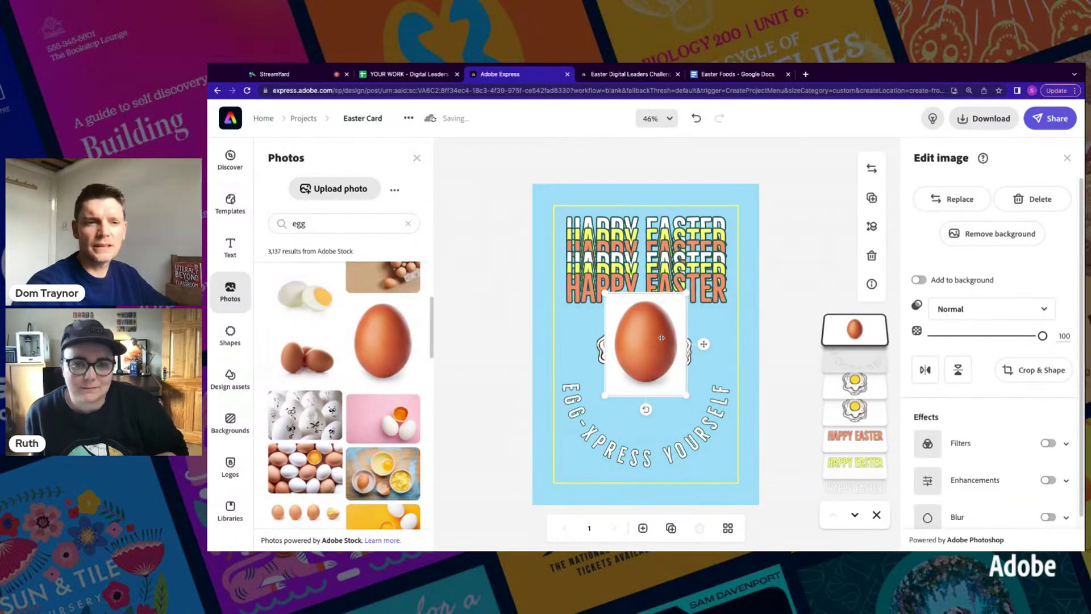
{"action": "left_click", "coordinate": [987, 240]}
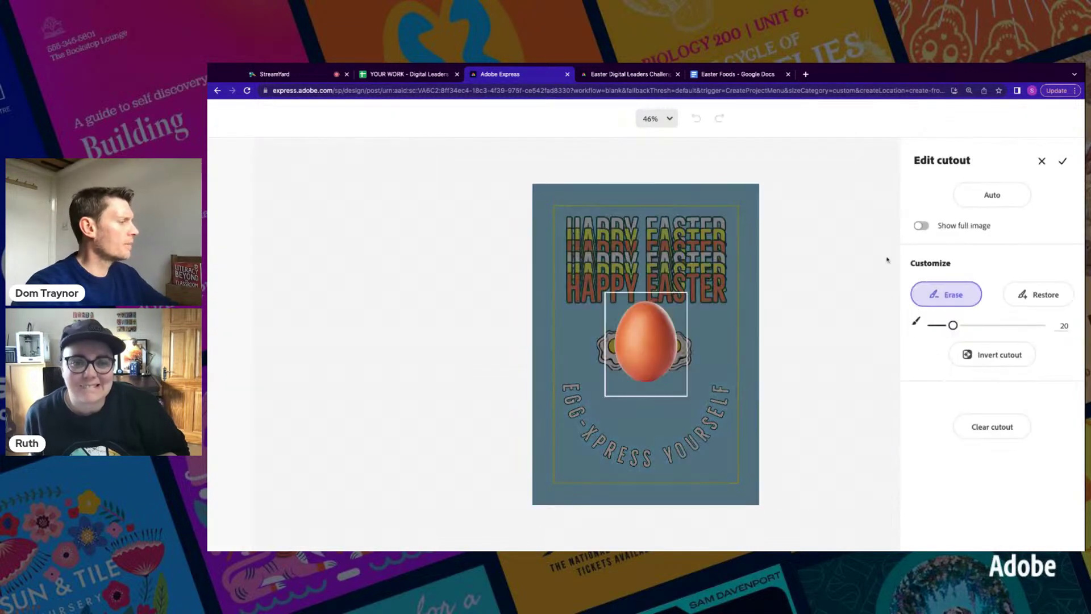
{"action": "left_click", "coordinate": [1062, 161]}
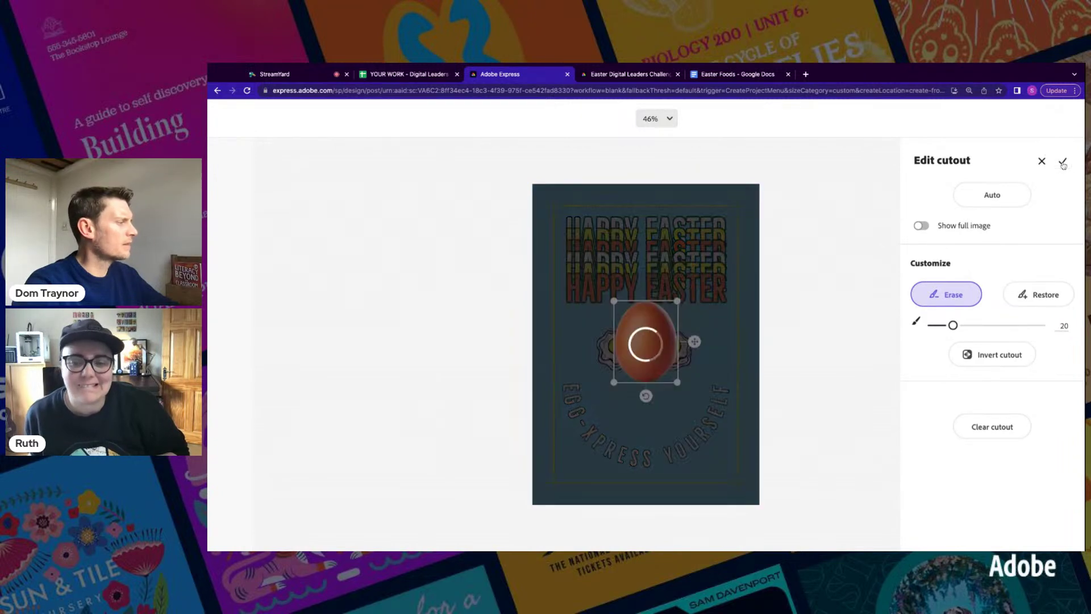
- Shrink the brown egg into the right eye position and delete both fried-egg graphics
{"action": "left_click_drag", "start_coordinate": [678, 301], "coordinate": [650, 337]}
{"action": "left_click", "coordinate": [671, 344]}
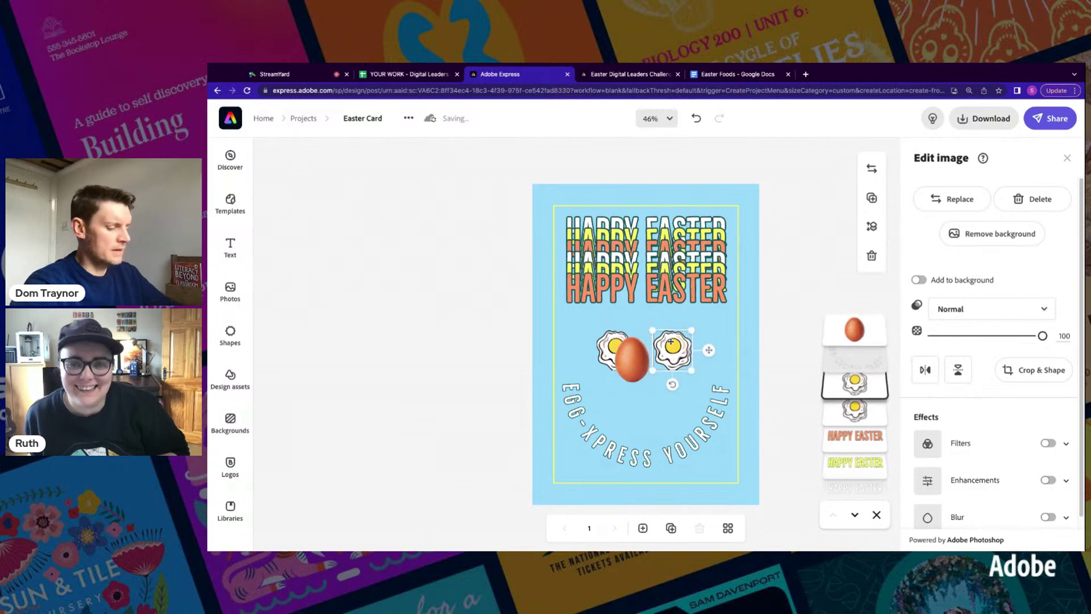
{"action": "key", "text": "Delete"}
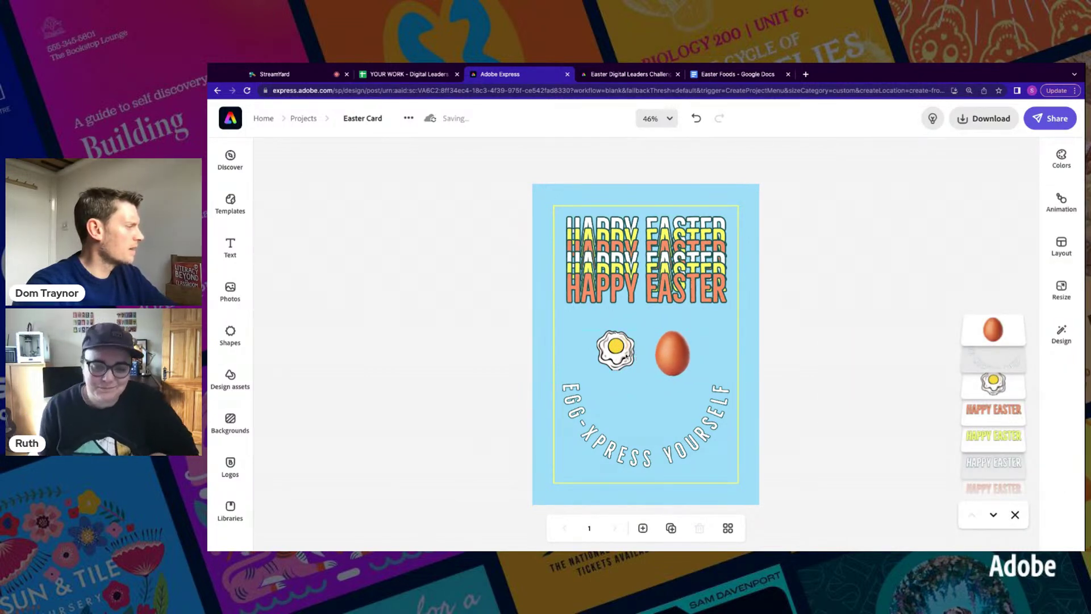
{"action": "left_click", "coordinate": [623, 353]}
{"action": "key", "text": "Delete"}
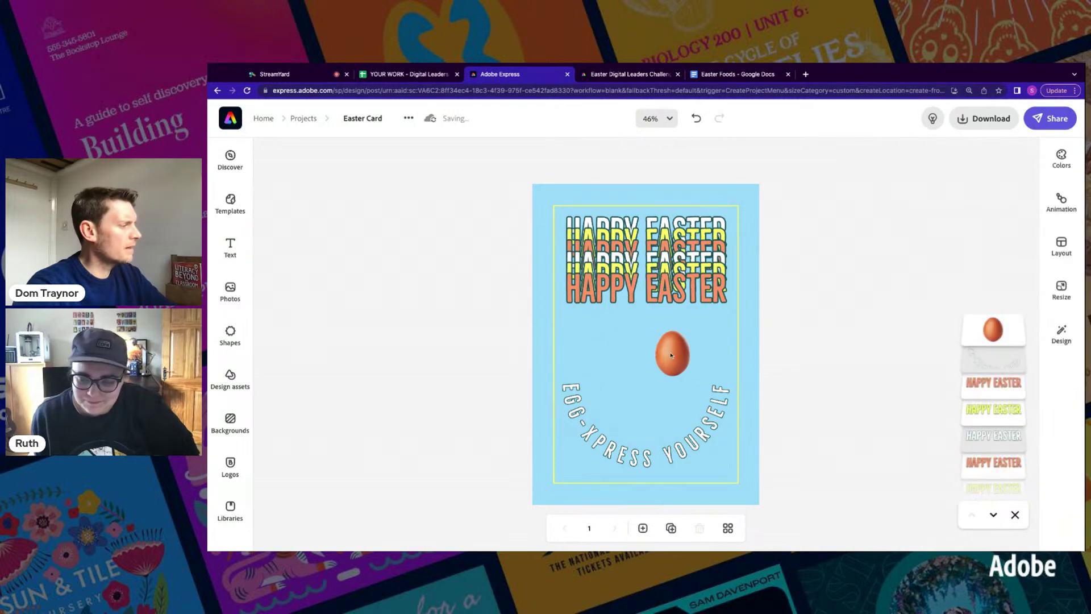
- Duplicate the brown egg and place the copy level with it as the face's left eye
{"action": "left_click", "coordinate": [671, 355]}
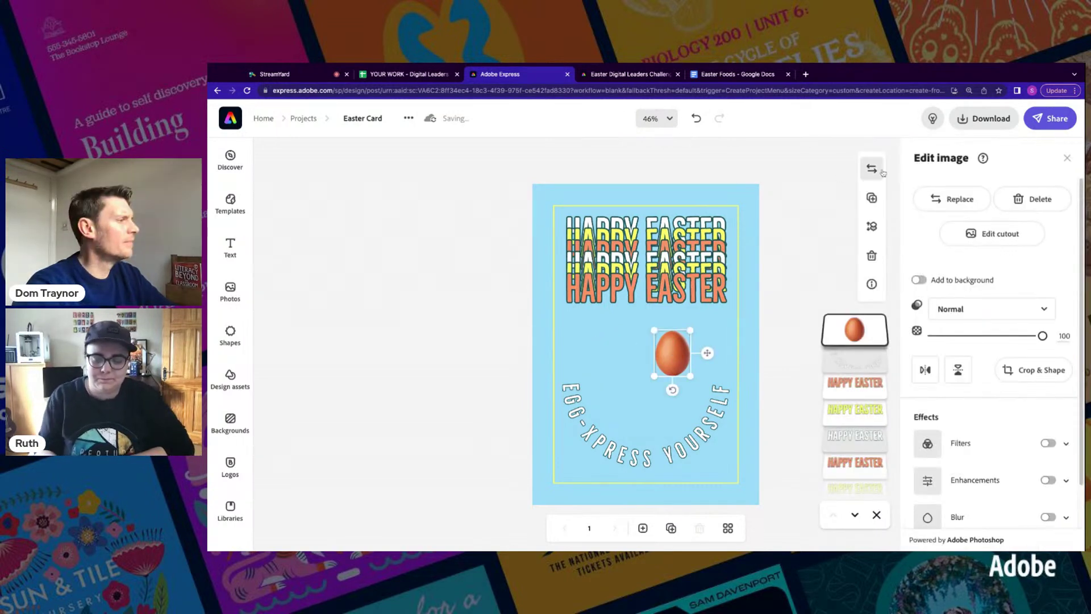
{"action": "key", "text": "ctrl+d"}
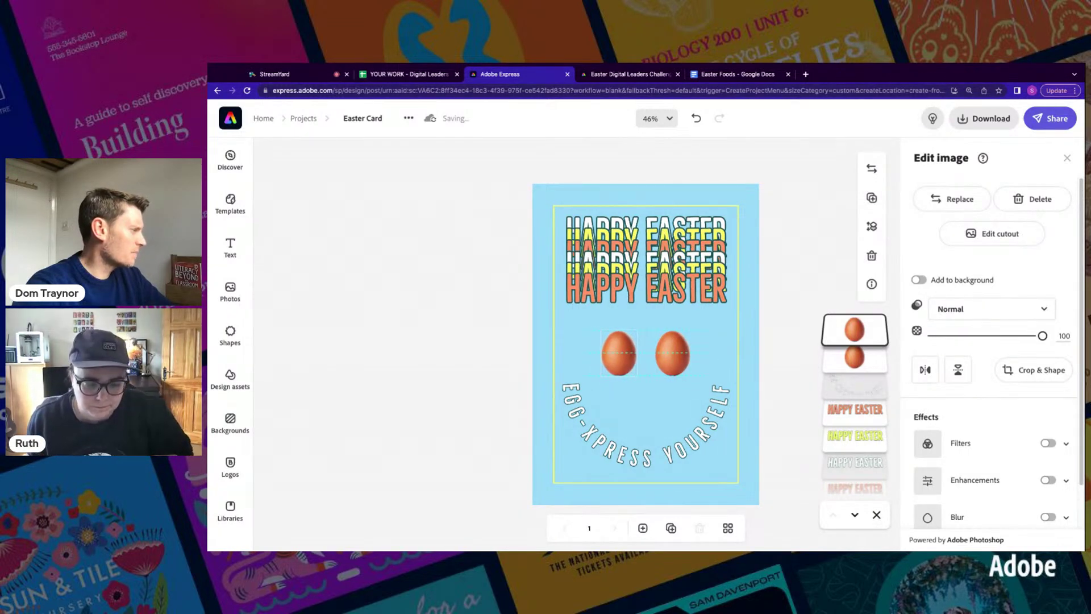
{"action": "left_click", "coordinate": [619, 353]}
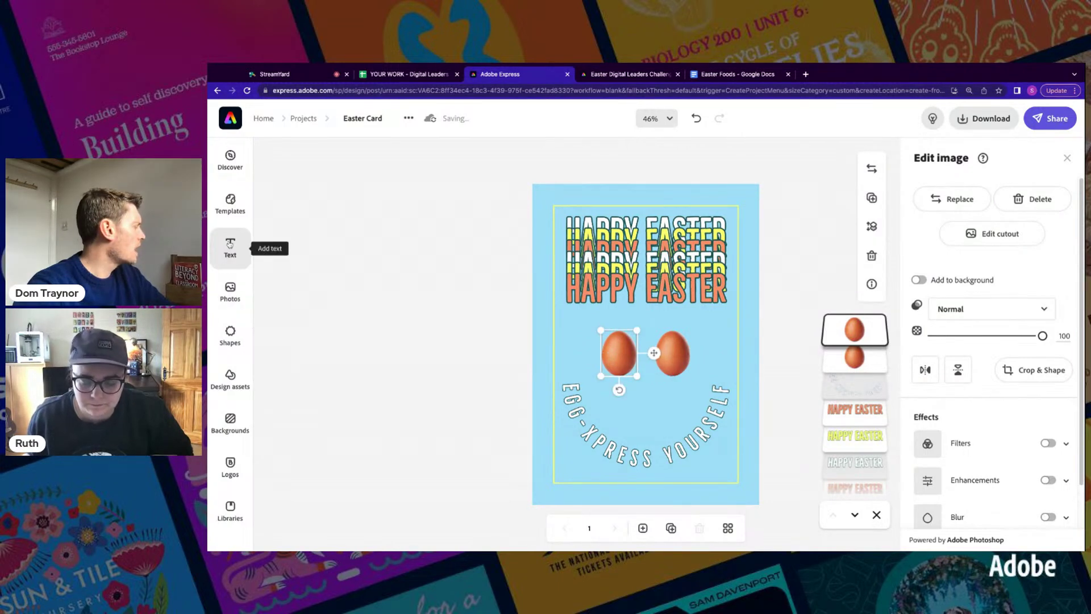
- Search the stock photos for "easter egg" and add the image of coloured eggs arranged as a cross on blue
{"action": "left_click", "coordinate": [228, 290]}
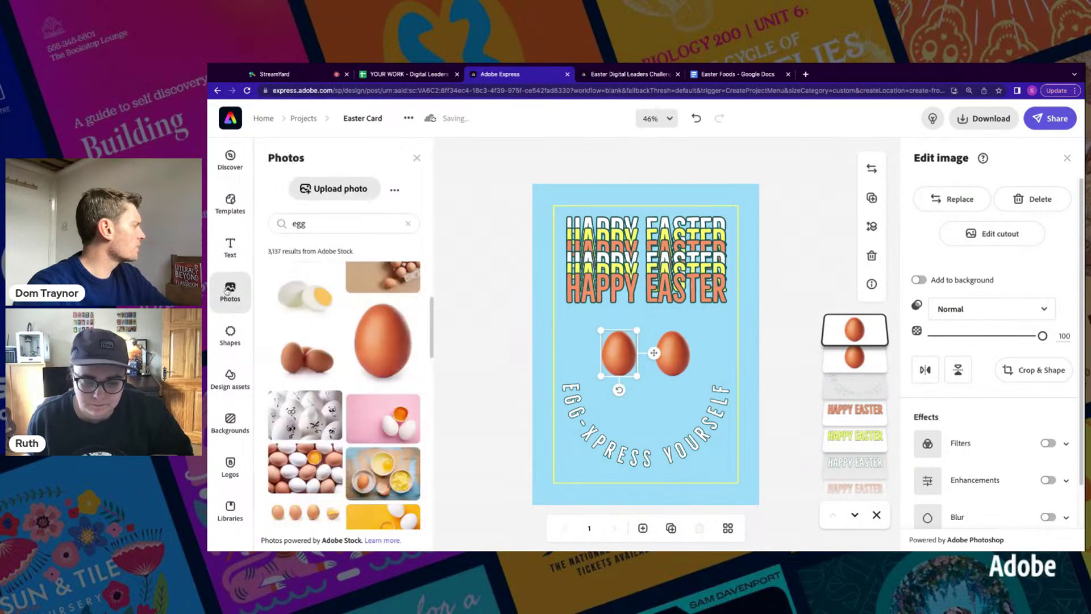
{"action": "double_click", "coordinate": [292, 224]}
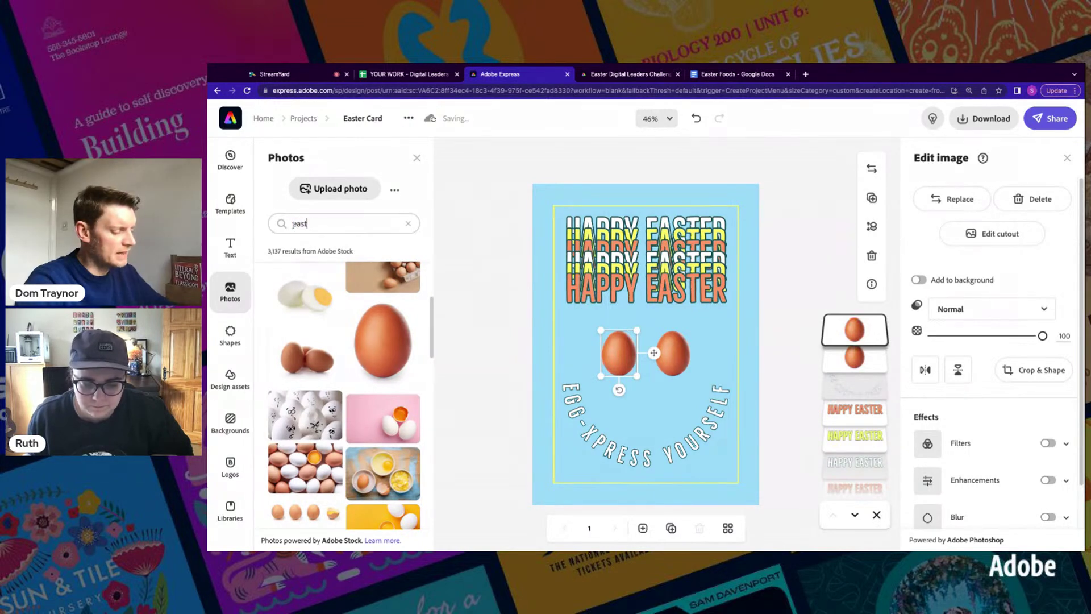
{"action": "type", "text": "easter egg"}
{"action": "key", "text": "Return"}
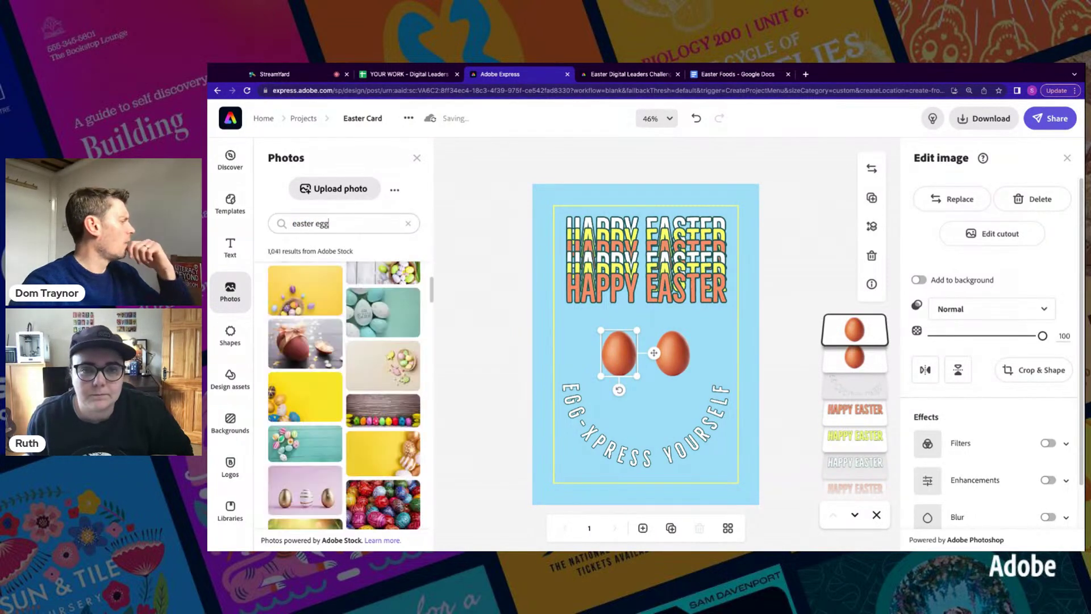
{"action": "scroll", "coordinate": [383, 410], "scroll_direction": "down", "scroll_amount": 5}
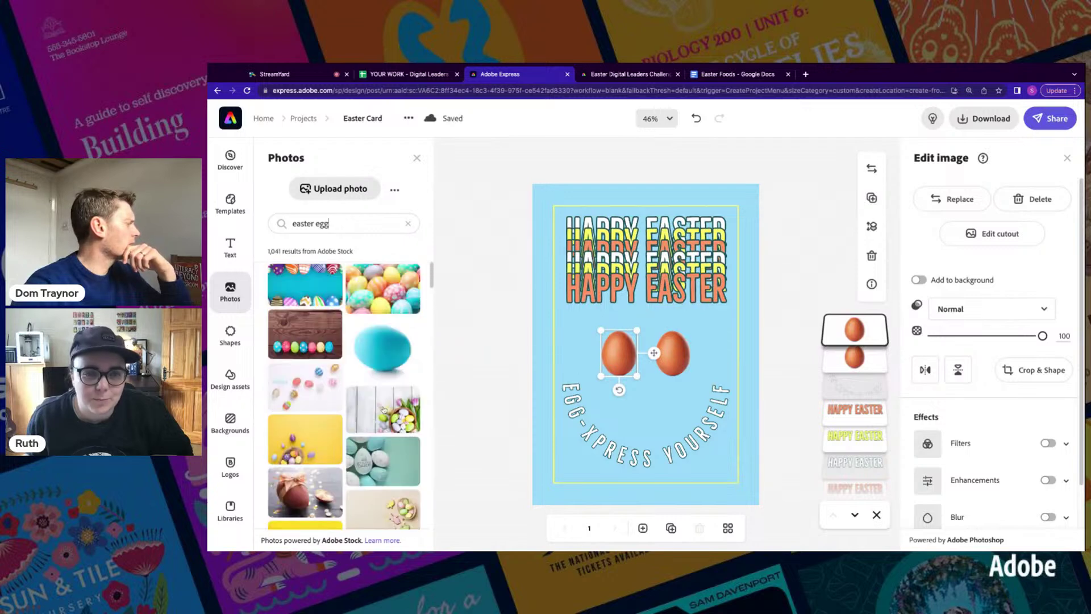
{"action": "scroll", "coordinate": [384, 410], "scroll_direction": "down", "scroll_amount": 10}
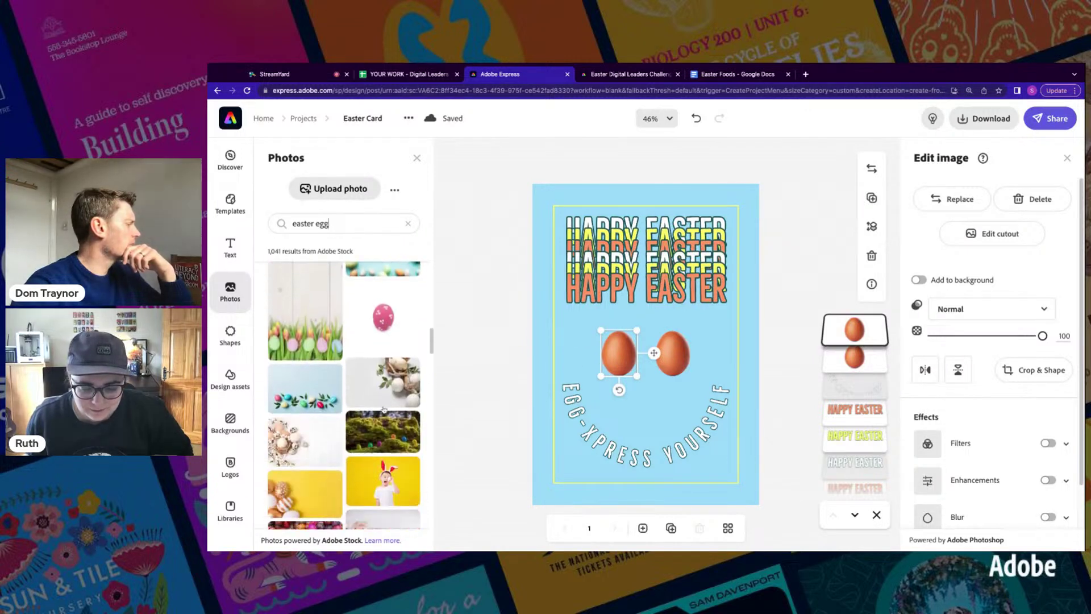
{"action": "scroll", "coordinate": [351, 395], "scroll_direction": "down", "scroll_amount": 10}
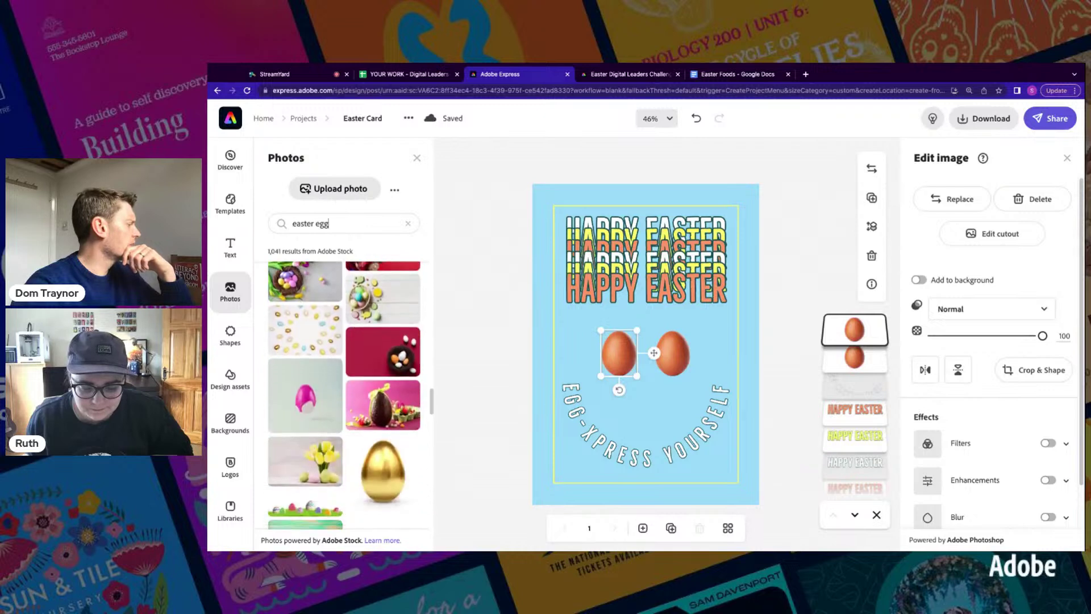
{"action": "scroll", "coordinate": [344, 396], "scroll_direction": "down", "scroll_amount": 10}
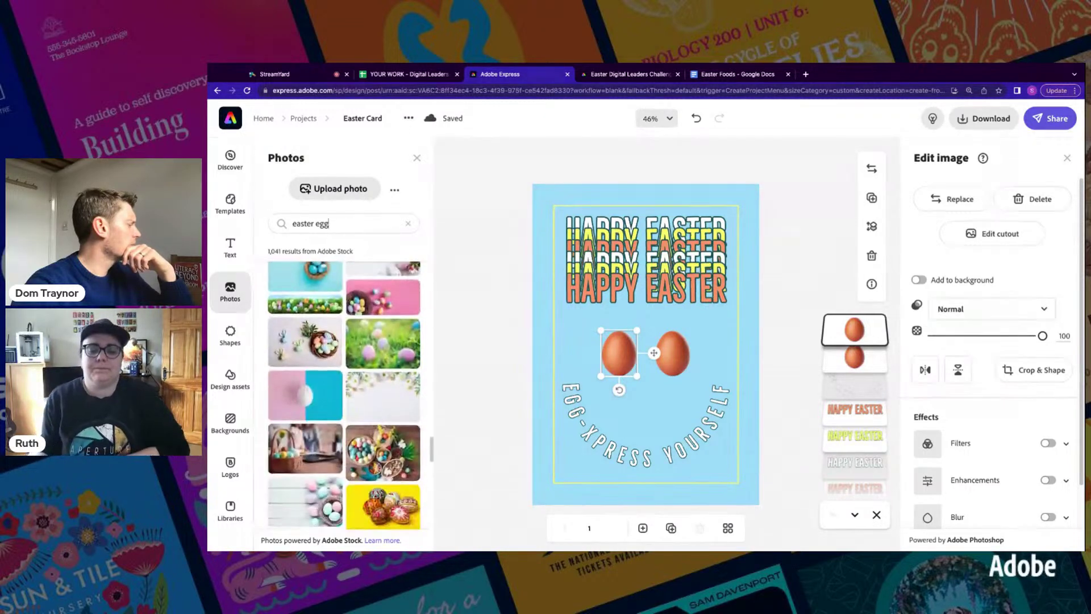
{"action": "scroll", "coordinate": [345, 395], "scroll_direction": "down", "scroll_amount": 5}
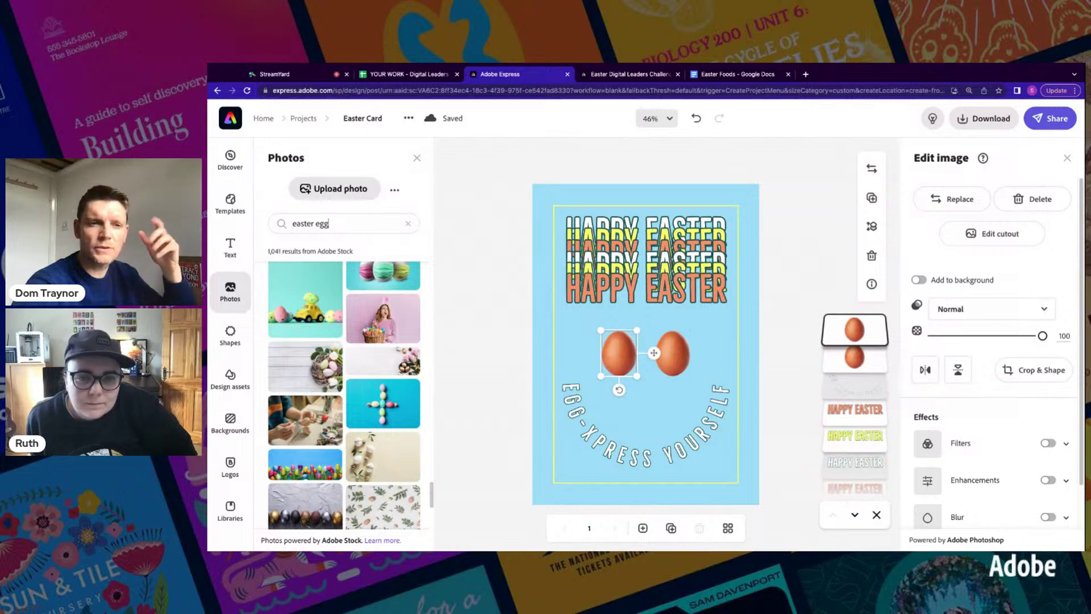
{"action": "left_click", "coordinate": [383, 403]}
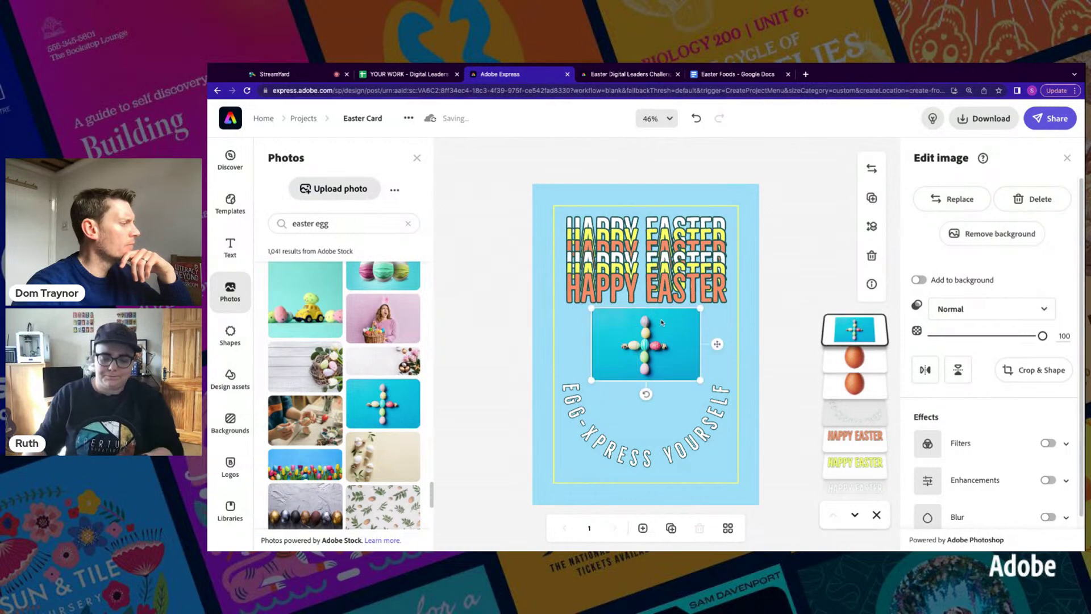
- Remove the background from the egg-cross photo and centre the cutout below the two brown eggs
{"action": "left_click", "coordinate": [997, 233]}
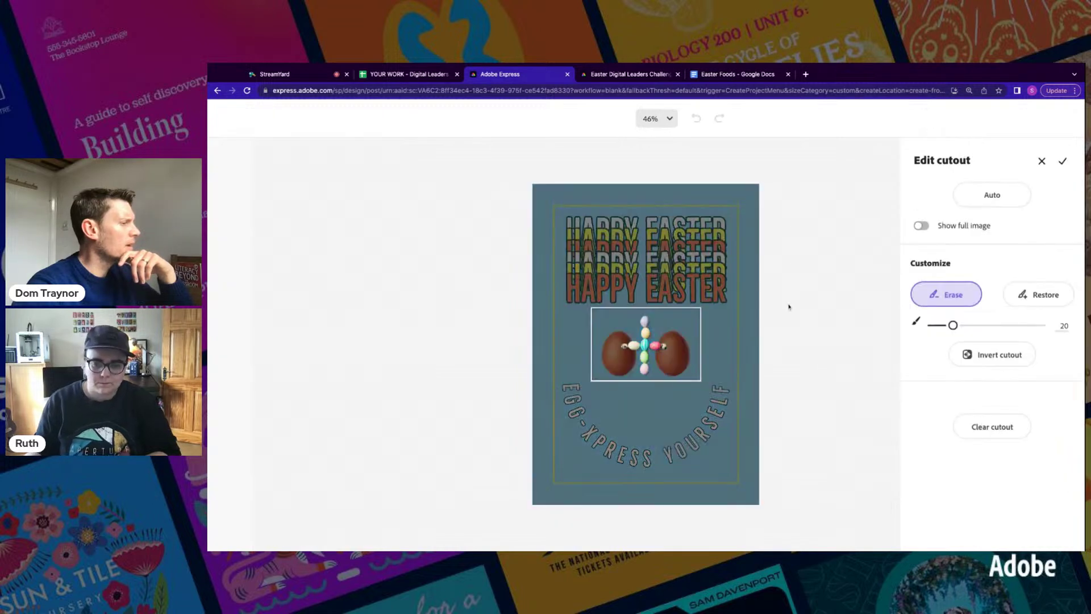
{"action": "left_click", "coordinate": [1060, 164]}
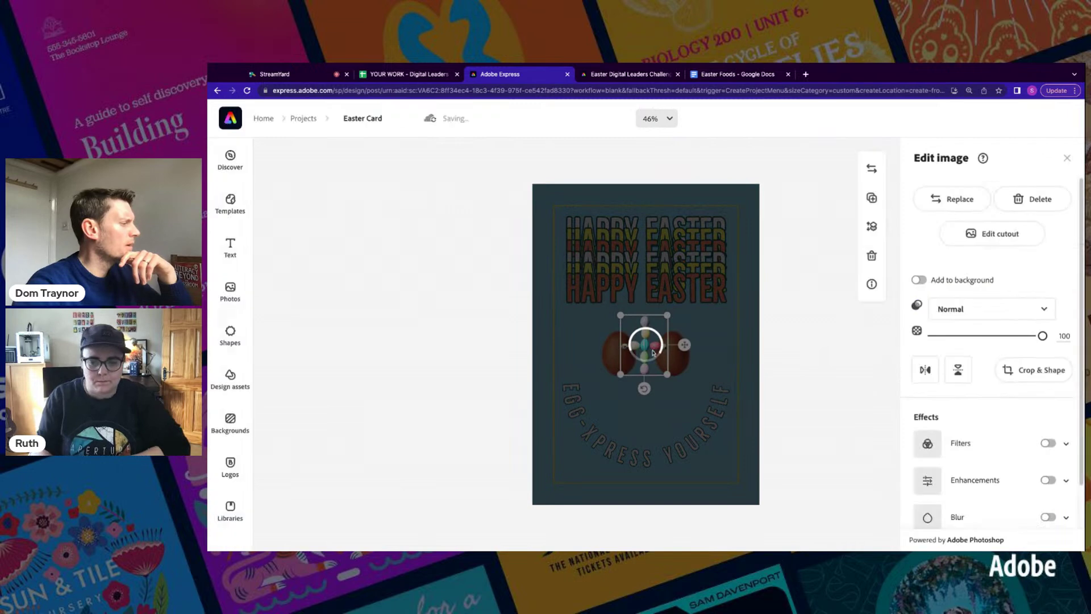
{"action": "mouse_move", "coordinate": [684, 345]}
{"action": "left_mouse_down"}
{"action": "mouse_move", "coordinate": [681, 407]}
{"action": "mouse_move", "coordinate": [690, 347]}
{"action": "left_mouse_up"}
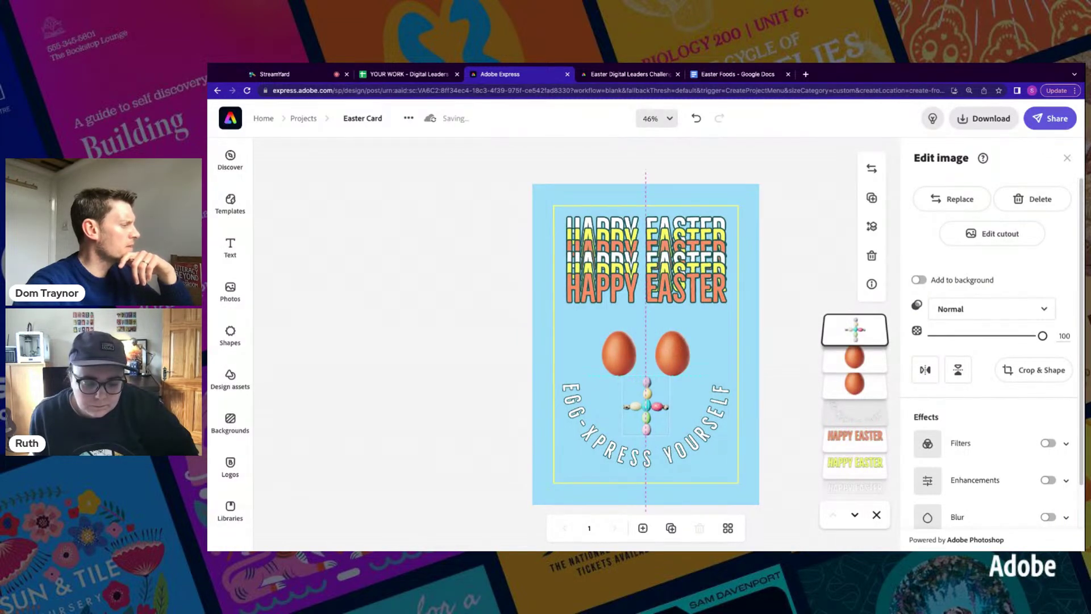
{"action": "left_click_drag", "start_coordinate": [686, 405], "coordinate": [686, 405]}
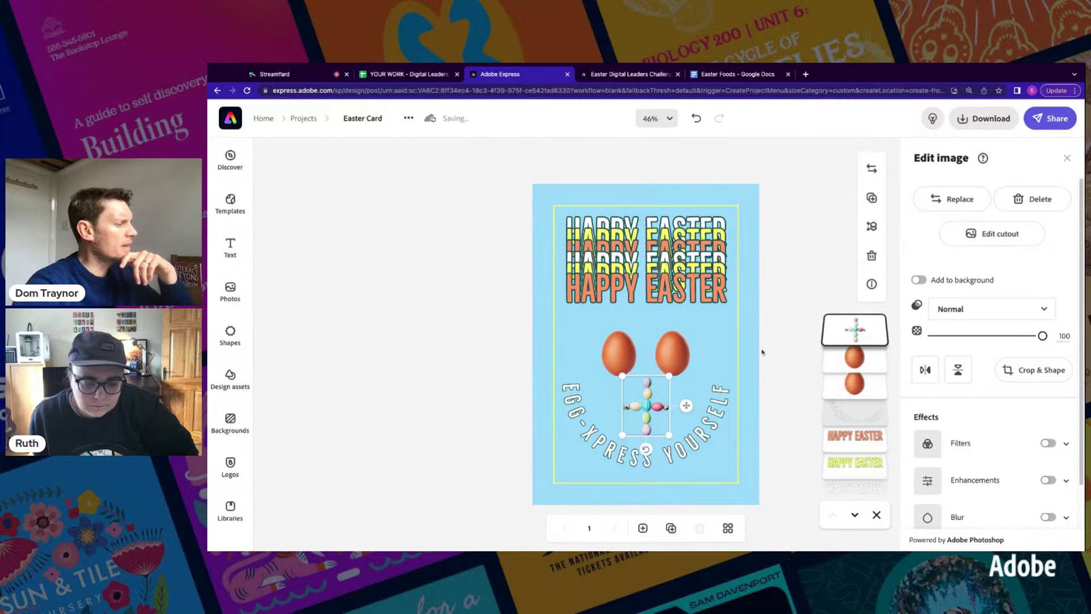
{"action": "left_click", "coordinate": [787, 332]}
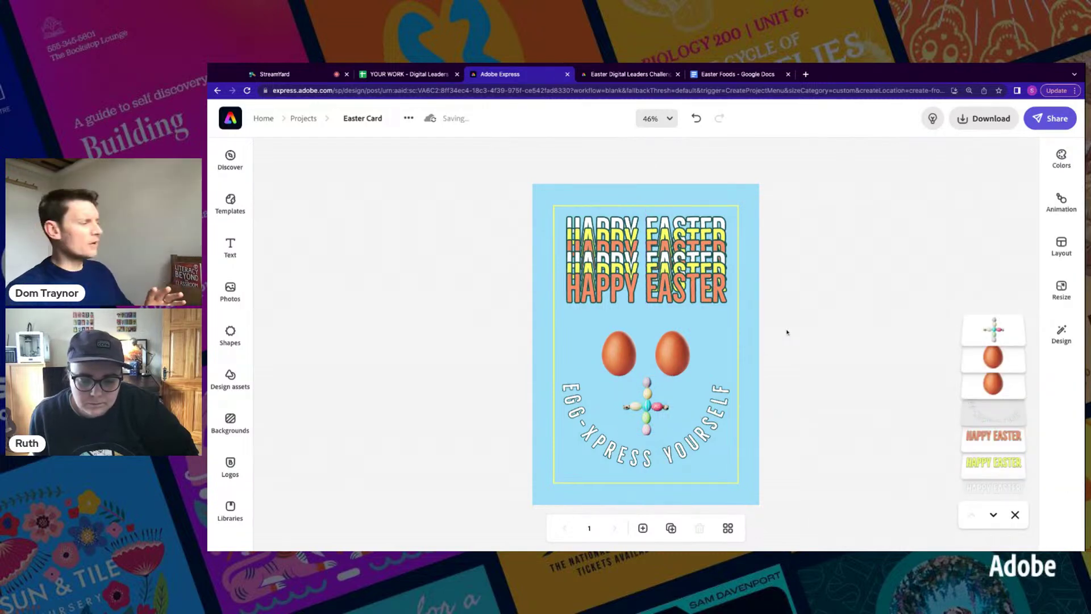
- Reduce the curved "Egg-Xpress yourself" text and centre it horizontally beneath the eggs
{"action": "left_click", "coordinate": [705, 428]}
{"action": "left_click_drag", "start_coordinate": [730, 384], "coordinate": [699, 398]}
{"action": "left_click_drag", "start_coordinate": [705, 436], "coordinate": [717, 433]}
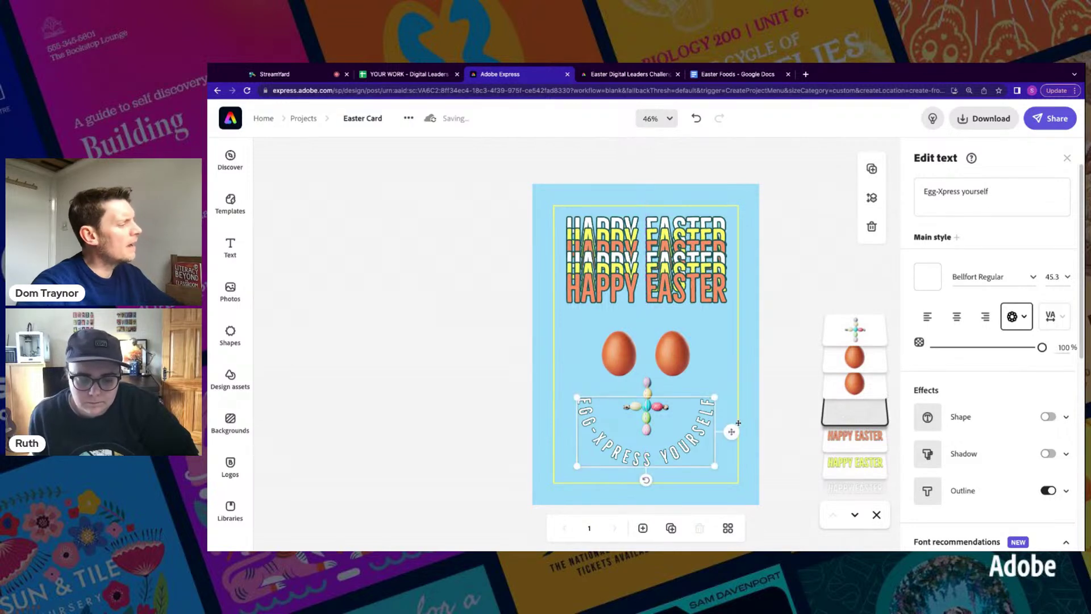
- Change the colour of the card's rectangular border to white (#FFFFFF)
{"action": "left_click", "coordinate": [738, 370]}
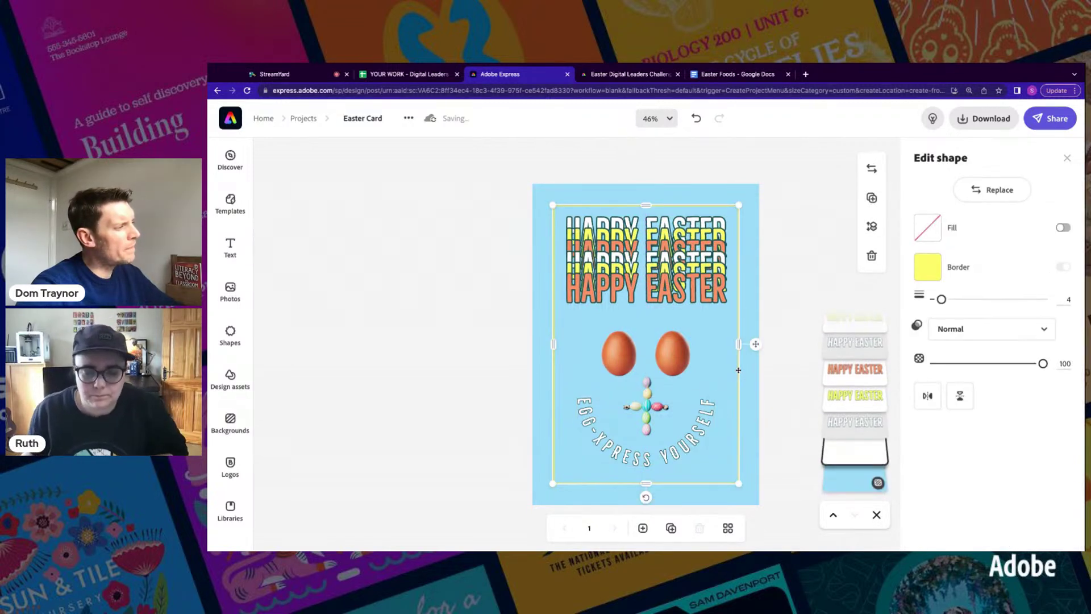
{"action": "left_click", "coordinate": [927, 268]}
{"action": "left_click", "coordinate": [876, 259]}
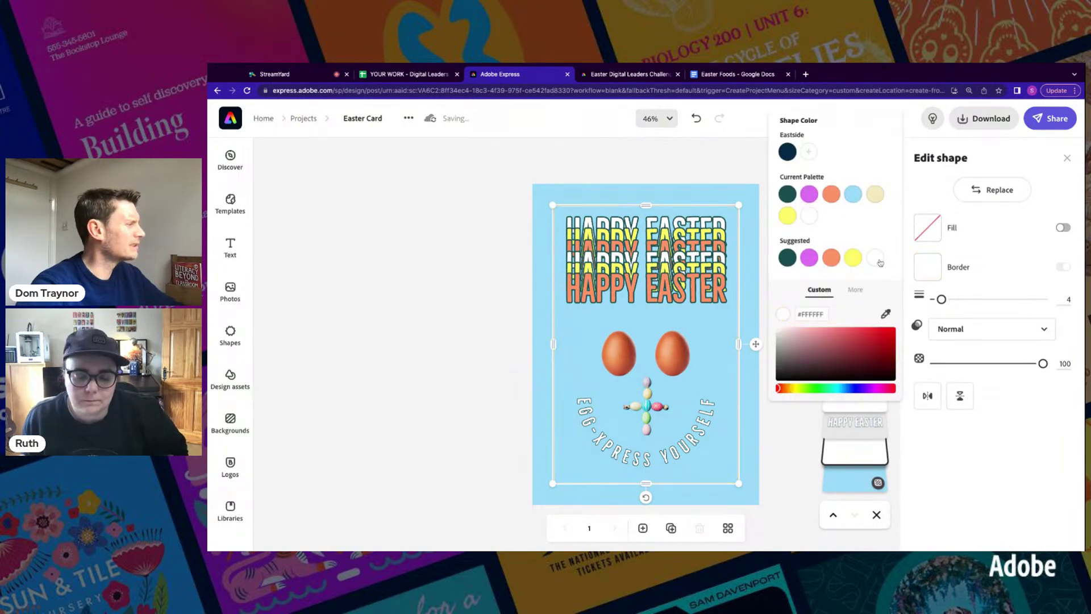
{"action": "left_click", "coordinate": [491, 282]}
{"action": "left_click", "coordinate": [489, 283]}
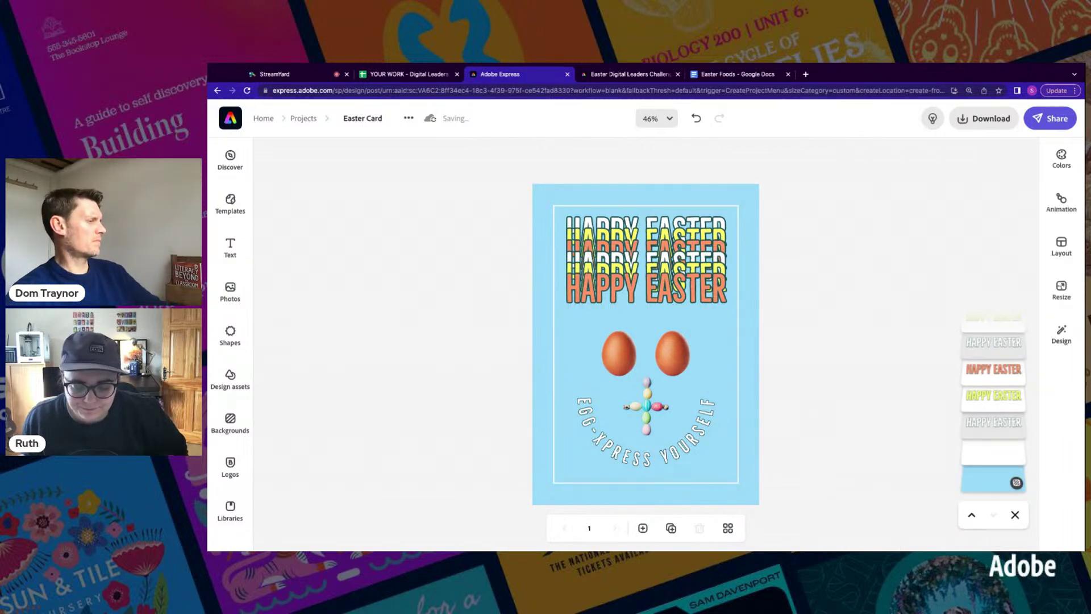
- Recolour the lowest HAPPY EASTER line with a custom bright green, #1DD083
{"action": "left_click", "coordinate": [649, 289]}
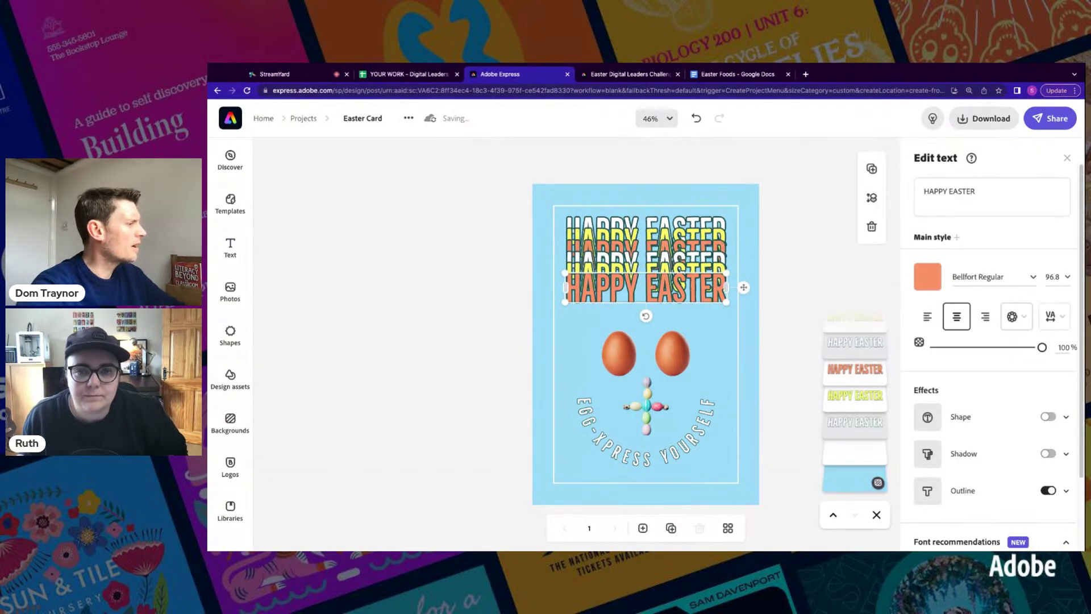
{"action": "left_click", "coordinate": [928, 278]}
{"action": "left_click", "coordinate": [828, 398]}
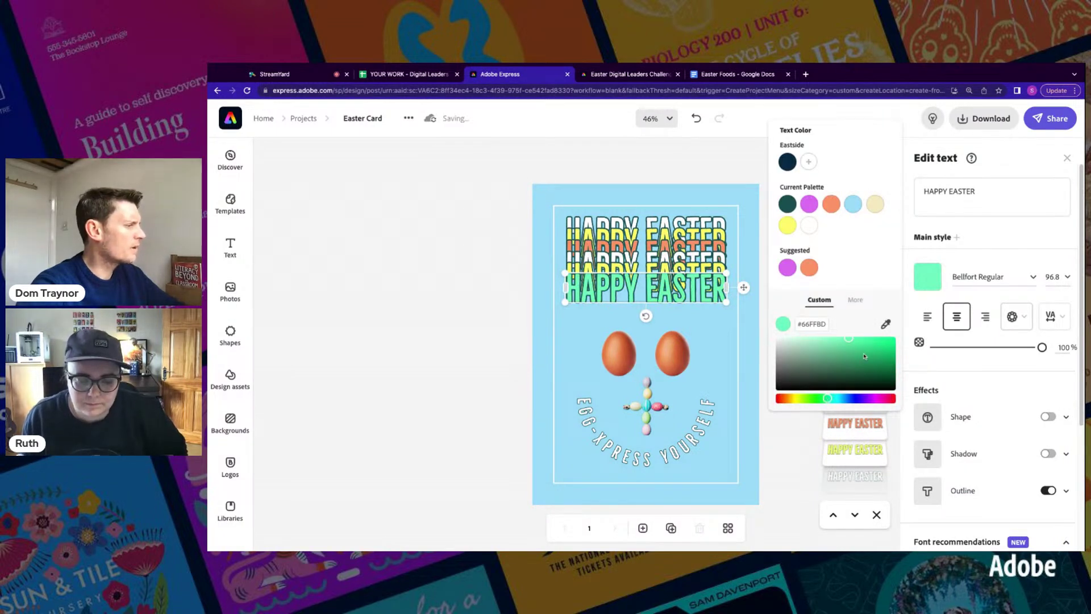
{"action": "left_click", "coordinate": [875, 353]}
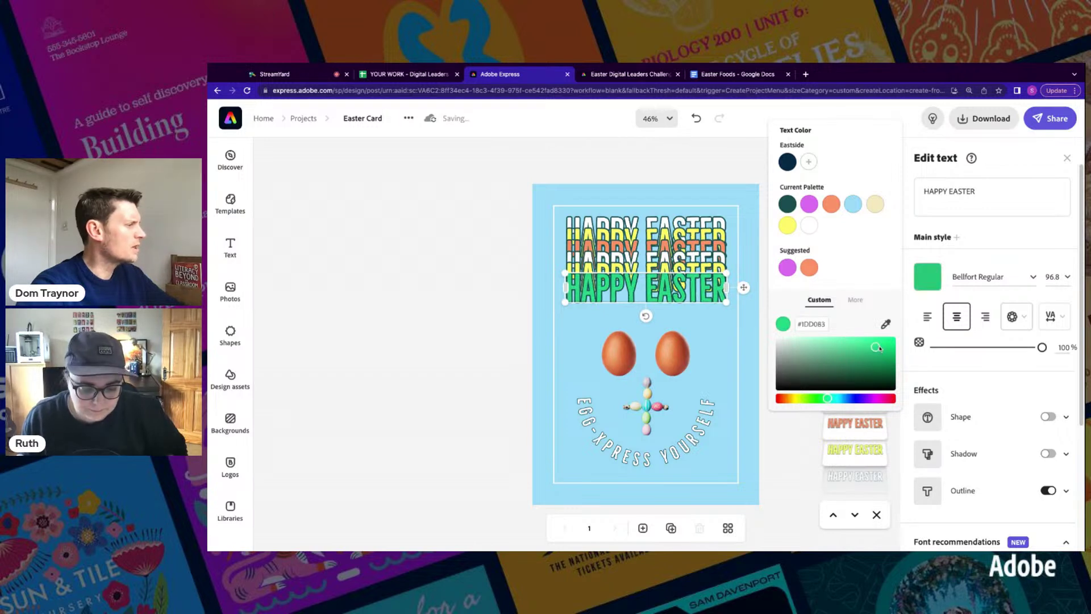
{"action": "left_click", "coordinate": [876, 347]}
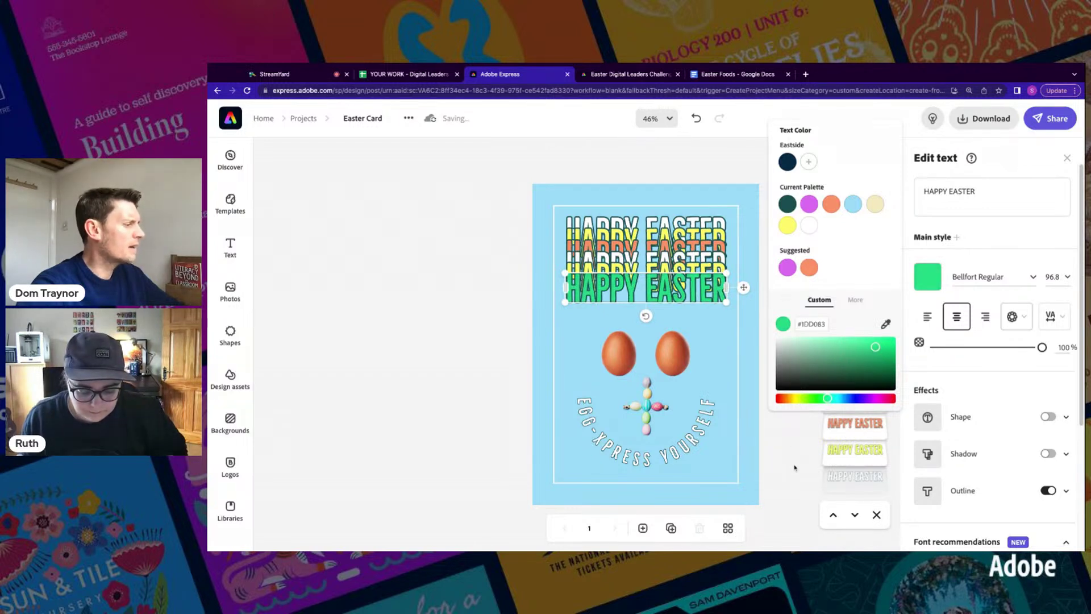
{"action": "left_click", "coordinate": [795, 470]}
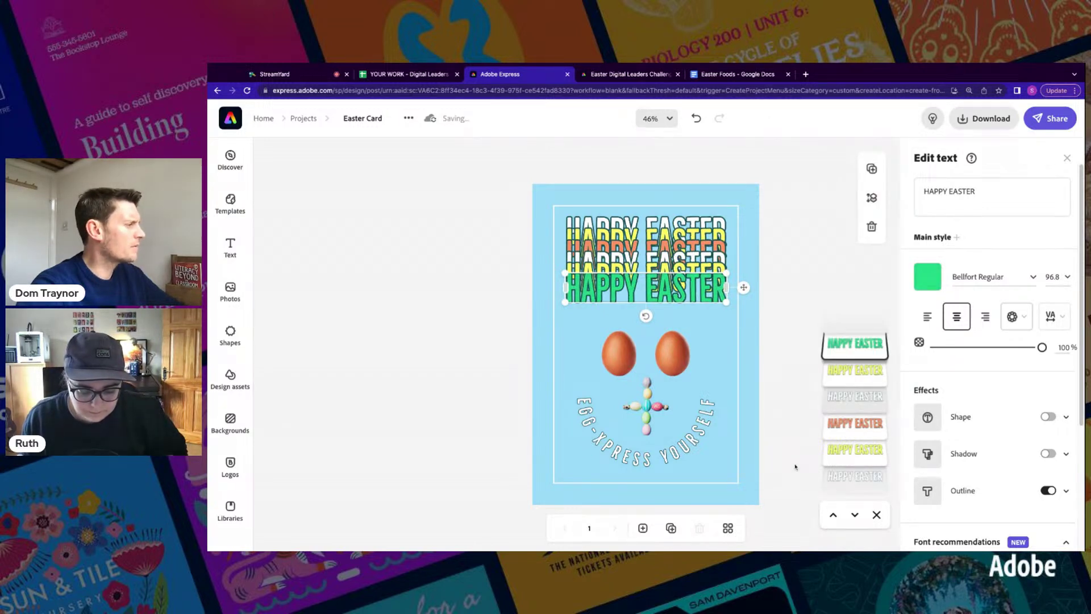
- Apply the same palette green, #1DD083, to the remaining orange HAPPY EASTER line in the stack
{"action": "left_click", "coordinate": [840, 423]}
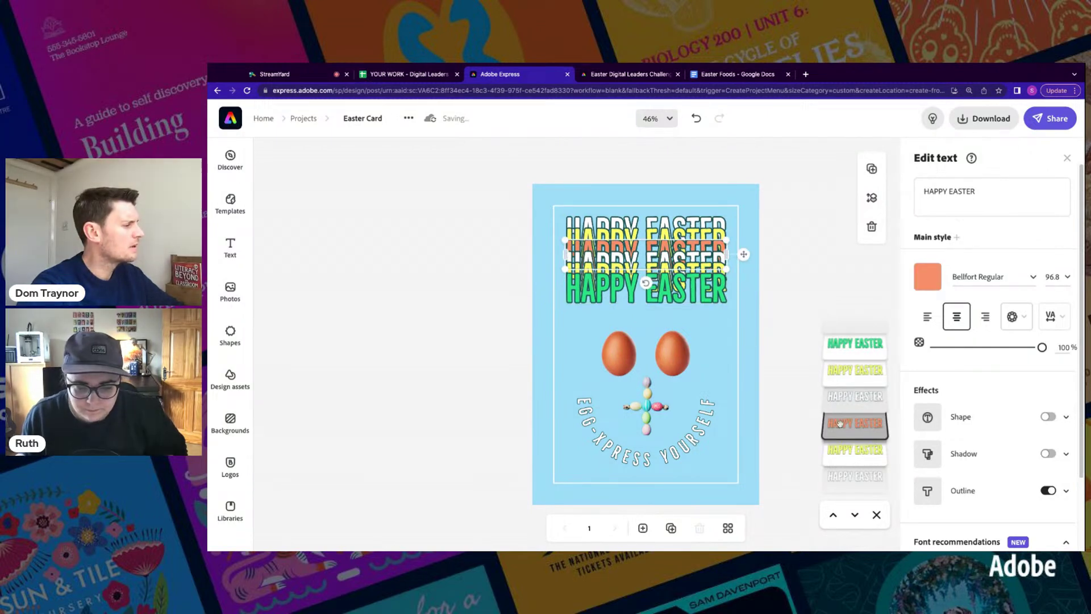
{"action": "left_click", "coordinate": [925, 279]}
{"action": "left_click", "coordinate": [828, 204]}
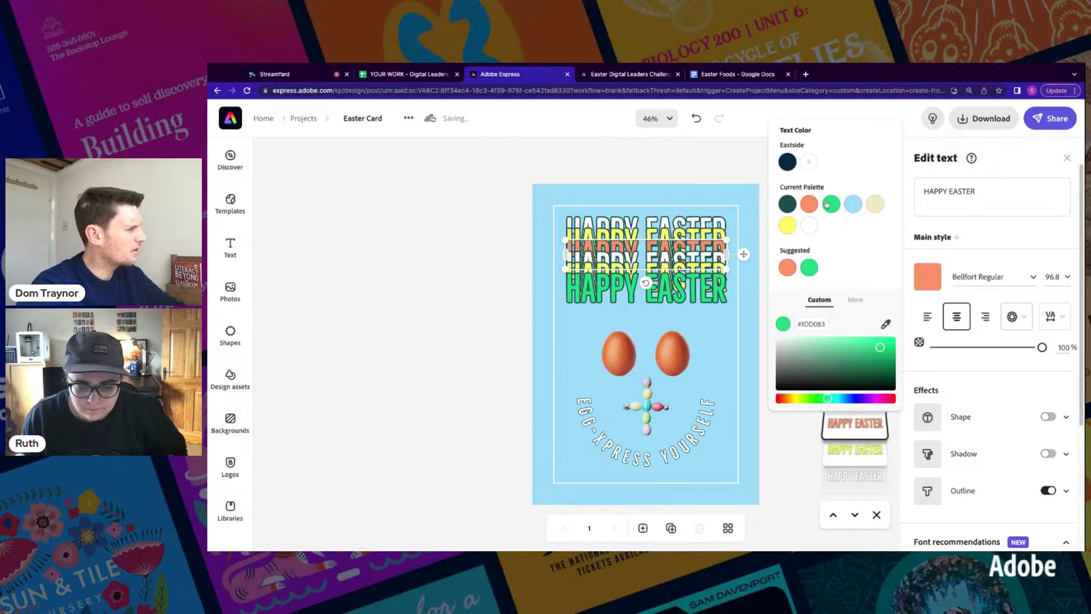
- Deselect the HAPPY EASTER text and download the finished Easter card as a PNG
{"action": "left_click", "coordinate": [443, 274]}
{"action": "left_click", "coordinate": [441, 274]}
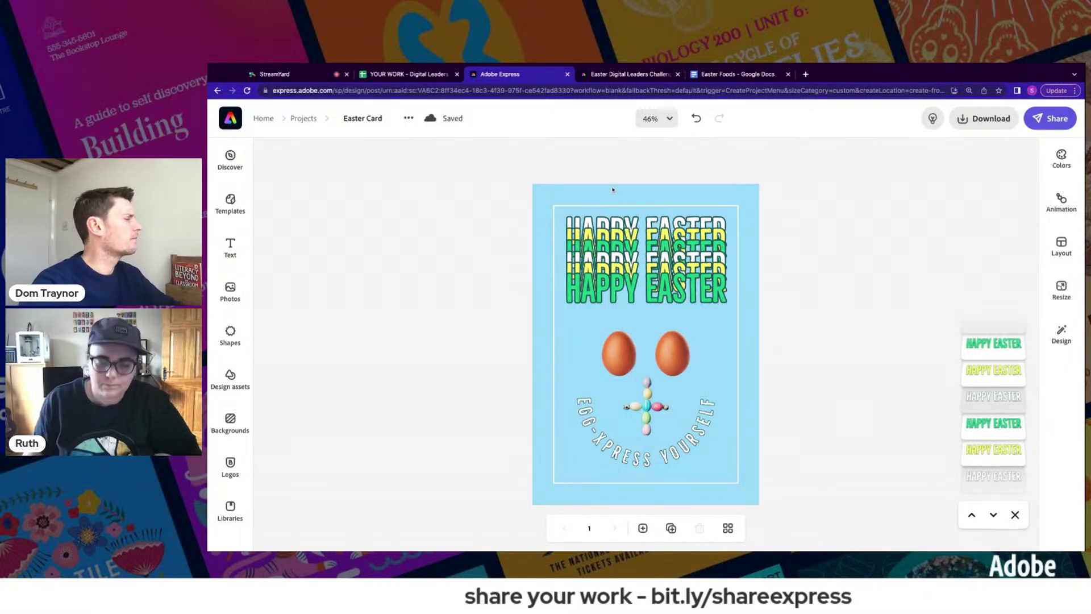
{"action": "left_click", "coordinate": [975, 121]}
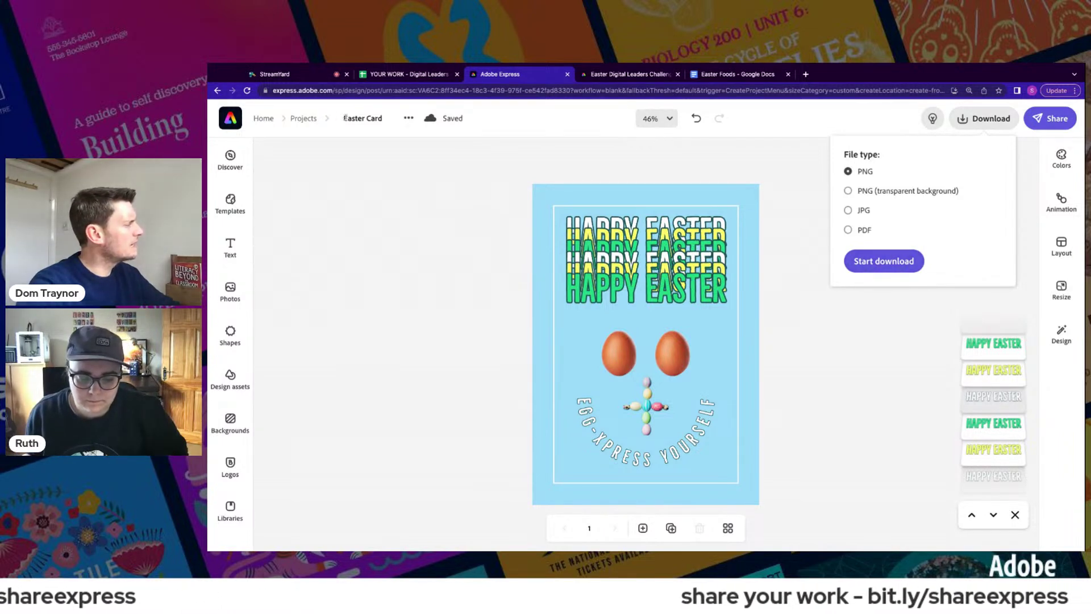
{"action": "left_click", "coordinate": [886, 262]}
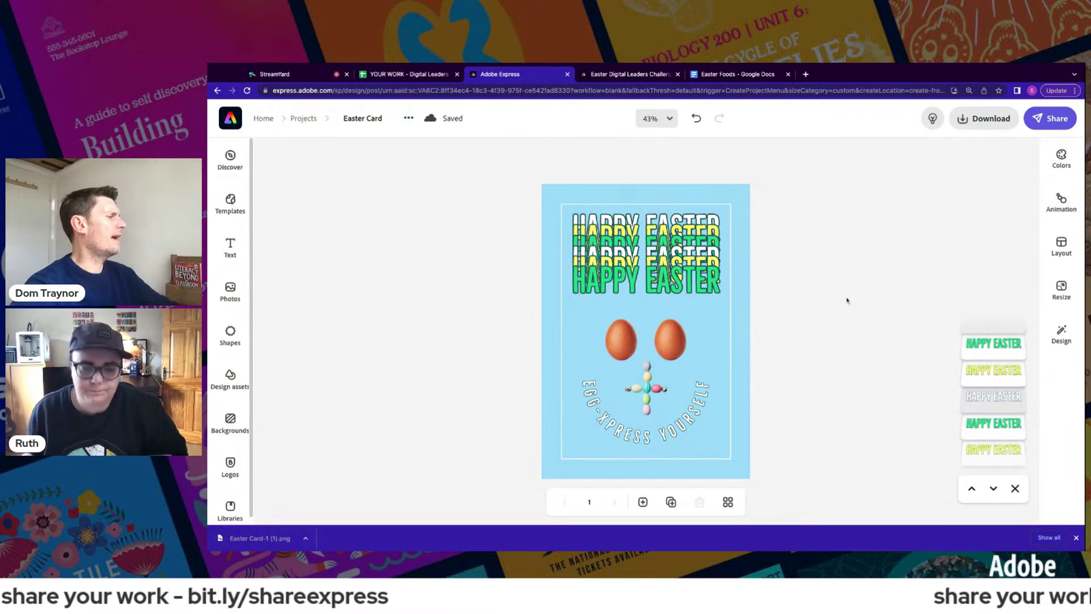
- Publish the Easter card as a shareable link and copy its URL
{"action": "left_click", "coordinate": [1049, 124]}
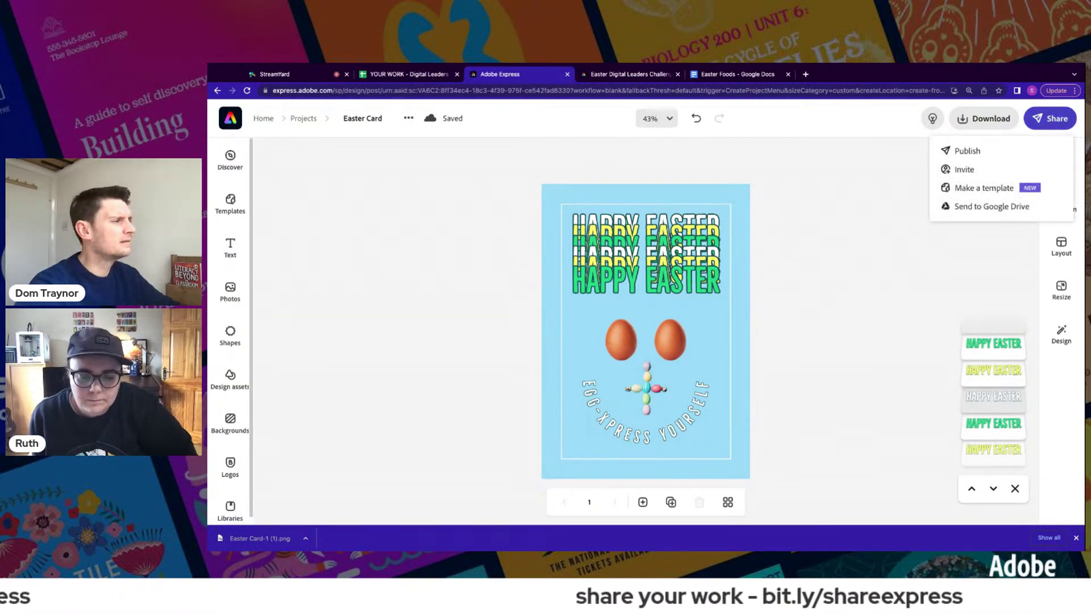
{"action": "left_click", "coordinate": [967, 151]}
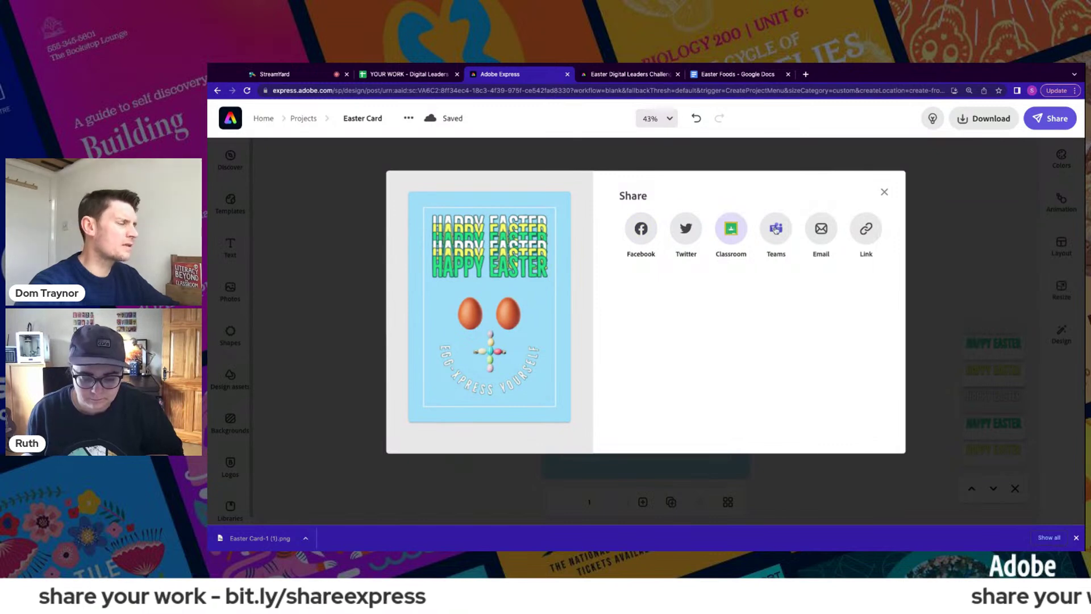
{"action": "left_click", "coordinate": [866, 229]}
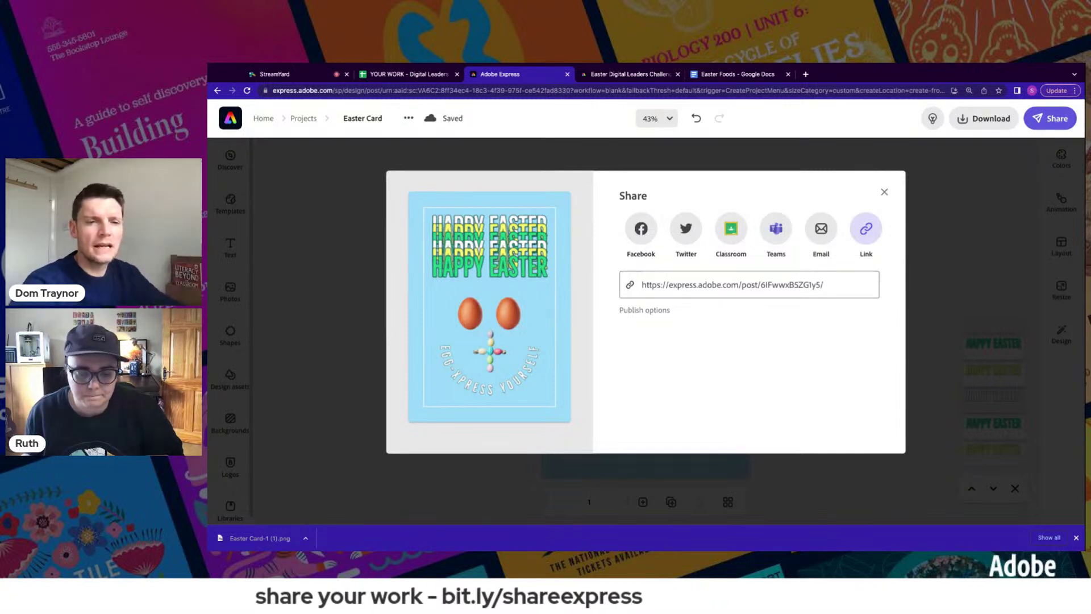
{"action": "left_click", "coordinate": [741, 286]}
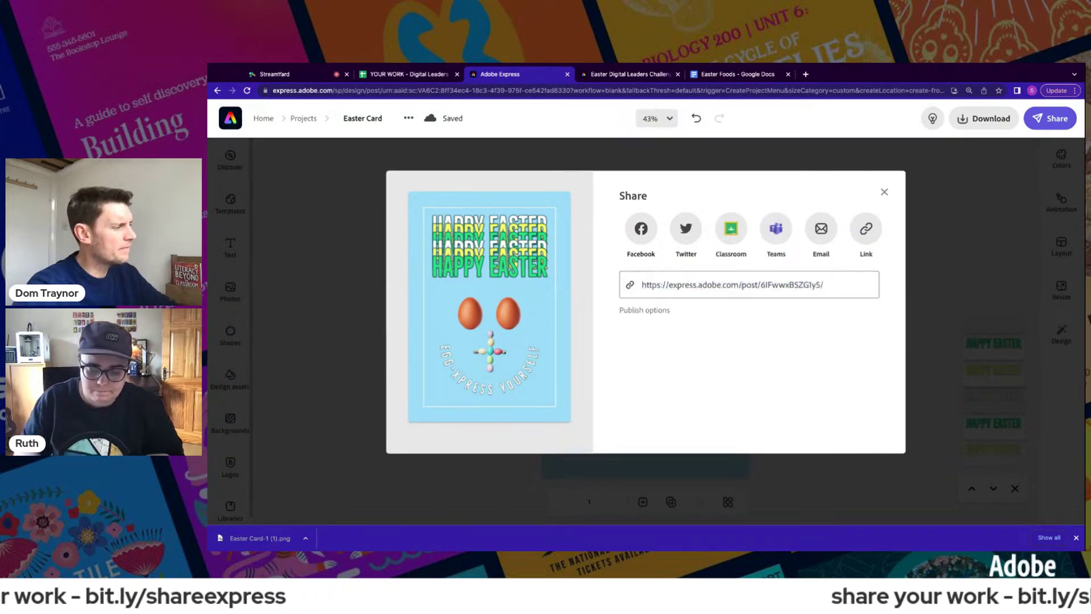
{"action": "left_click", "coordinate": [741, 285]}
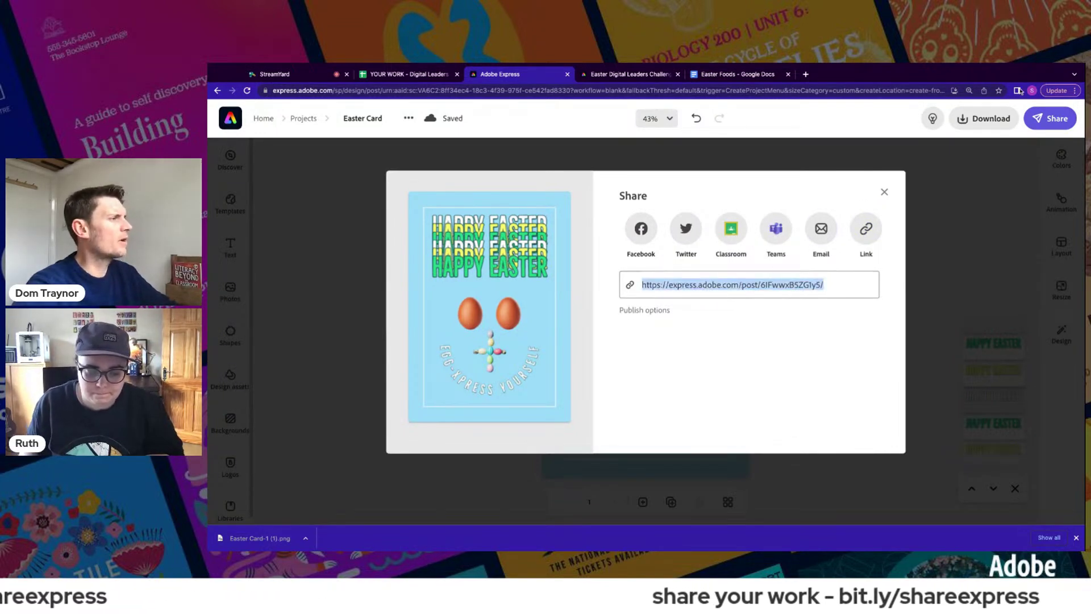
- Open the work-sharing form at bit.ly/shareexpress in a new browser tab
{"action": "left_click", "coordinate": [806, 74]}
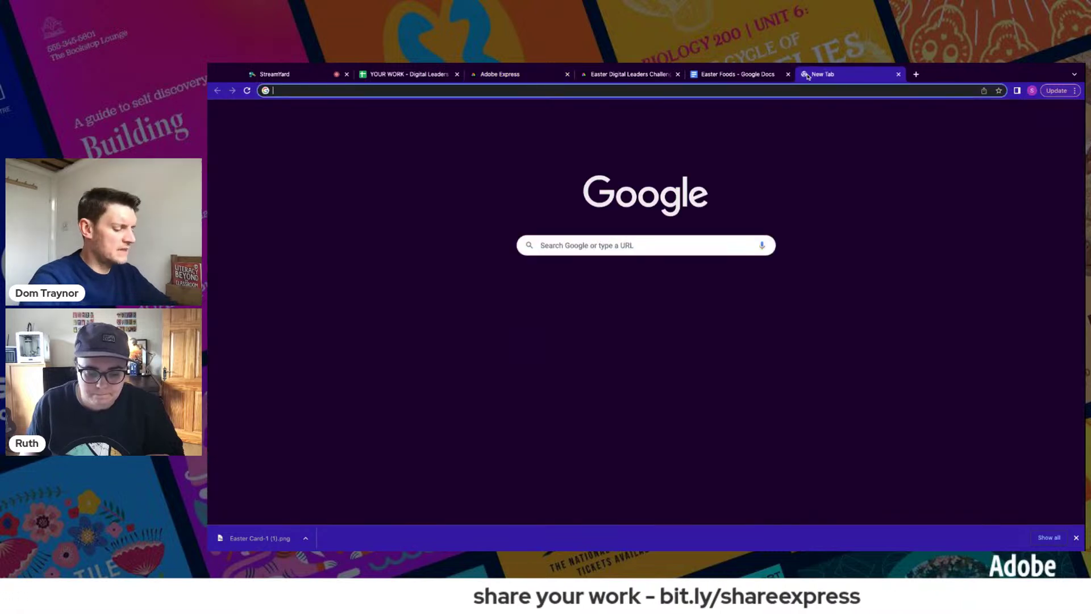
{"action": "type", "text": "bit.ly/"}
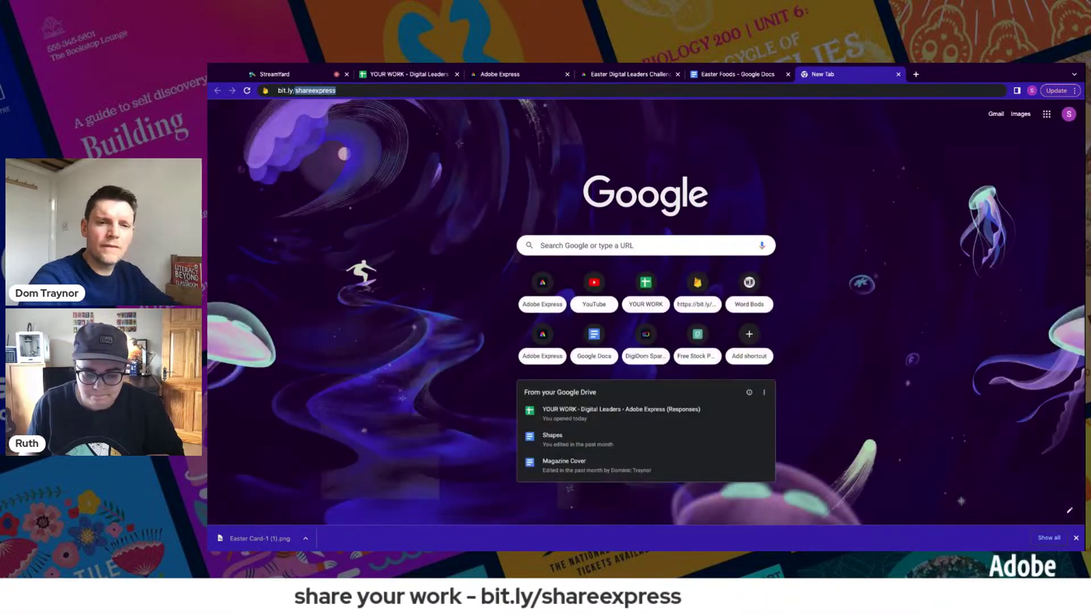
{"action": "type", "text": "shareexpre"}
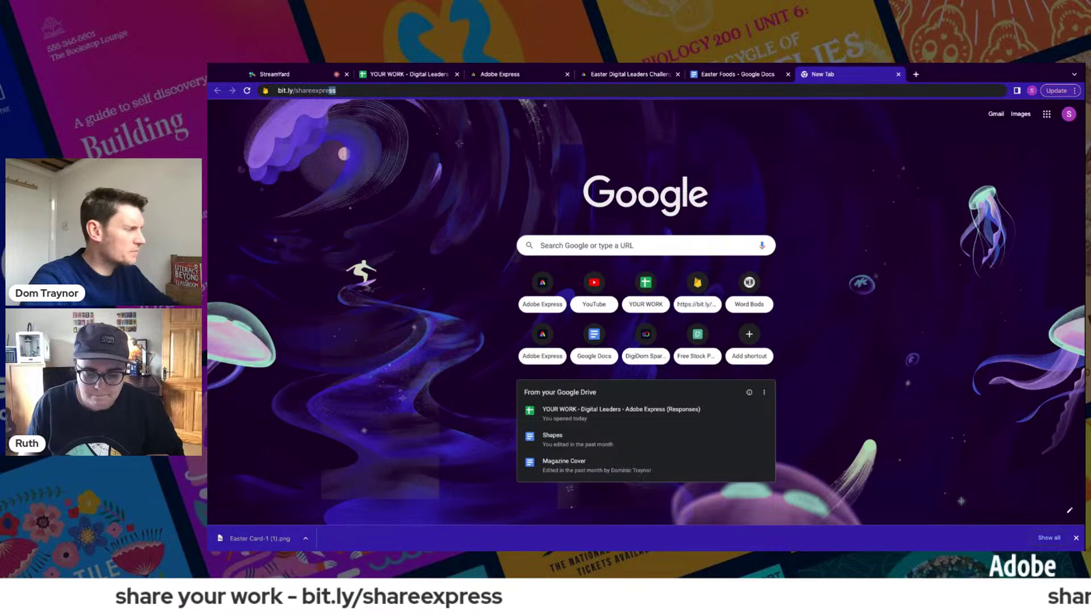
{"action": "type", "text": "ss"}
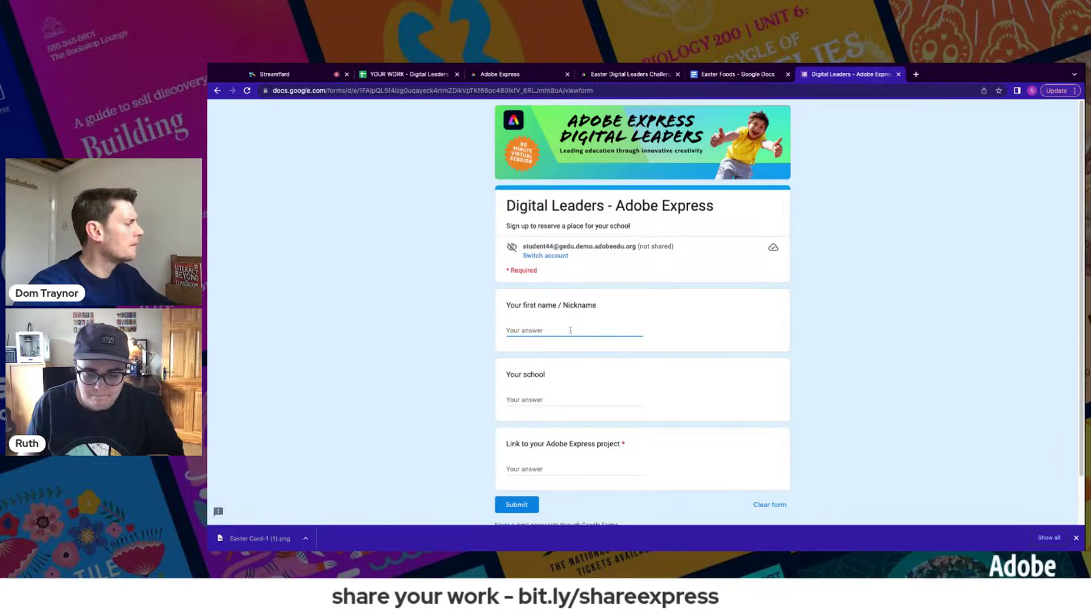
- Paste the project link into the form, enter the first name and the school "Davidson PS", and submit it
{"action": "left_click", "coordinate": [551, 396]}
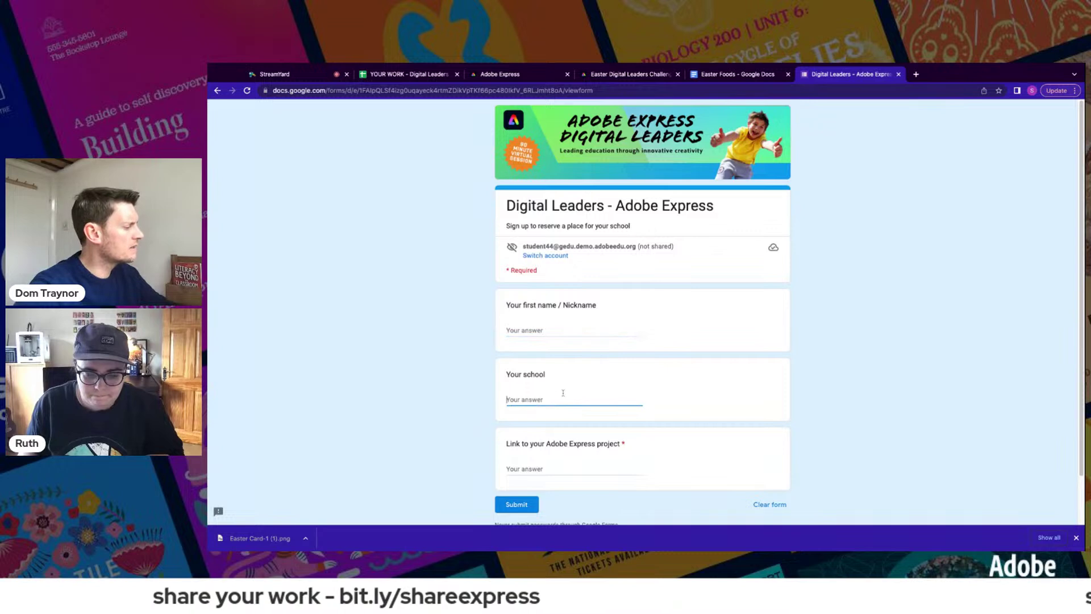
{"action": "scroll", "coordinate": [611, 363], "scroll_direction": "down", "scroll_amount": 2}
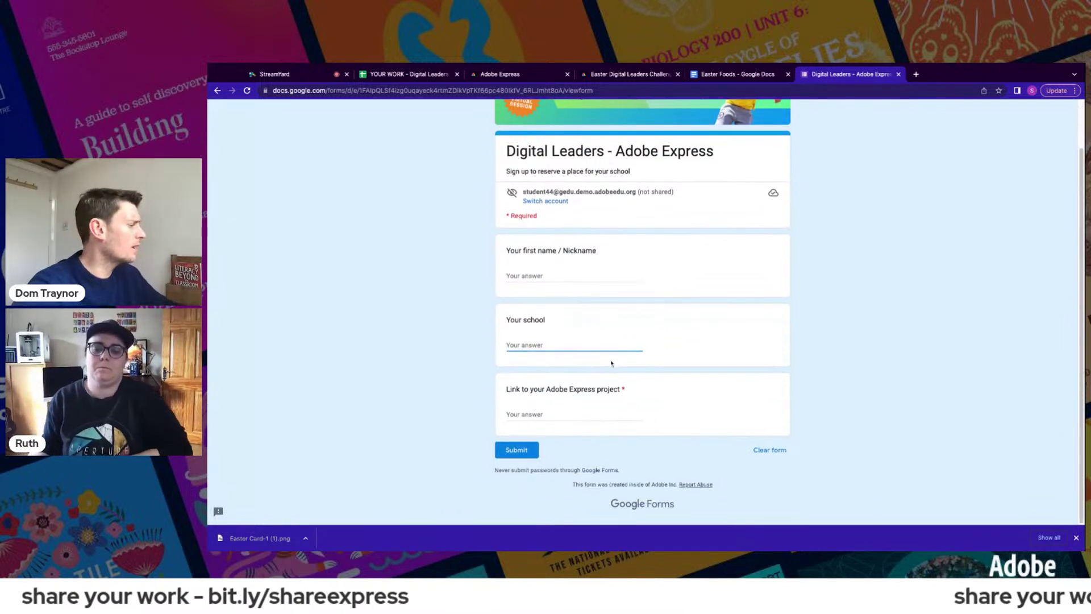
{"action": "left_click", "coordinate": [568, 415]}
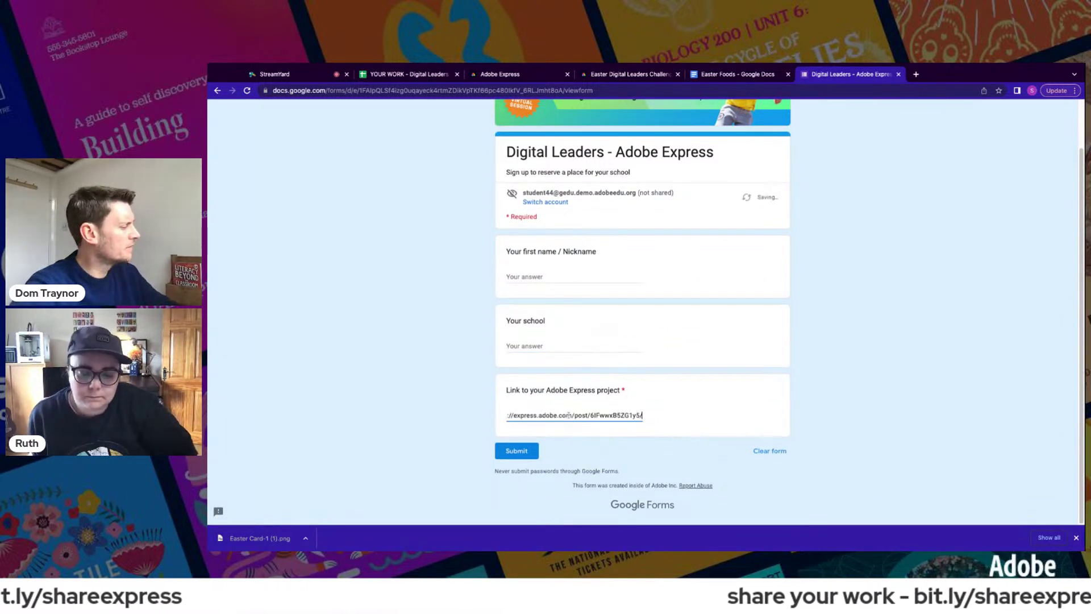
{"action": "left_click", "coordinate": [535, 272]}
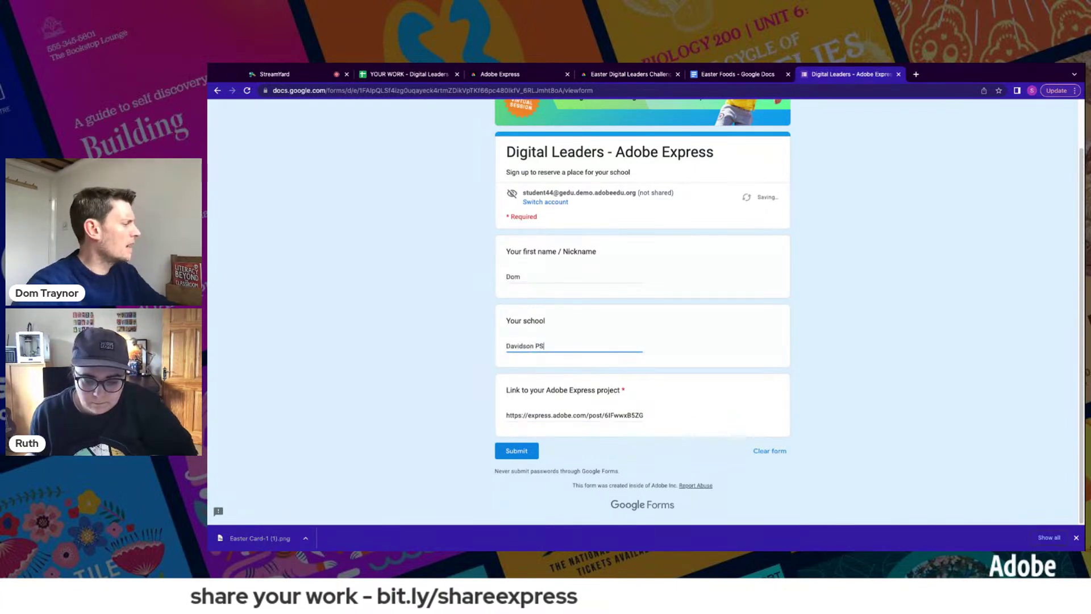
{"action": "left_click", "coordinate": [523, 450]}
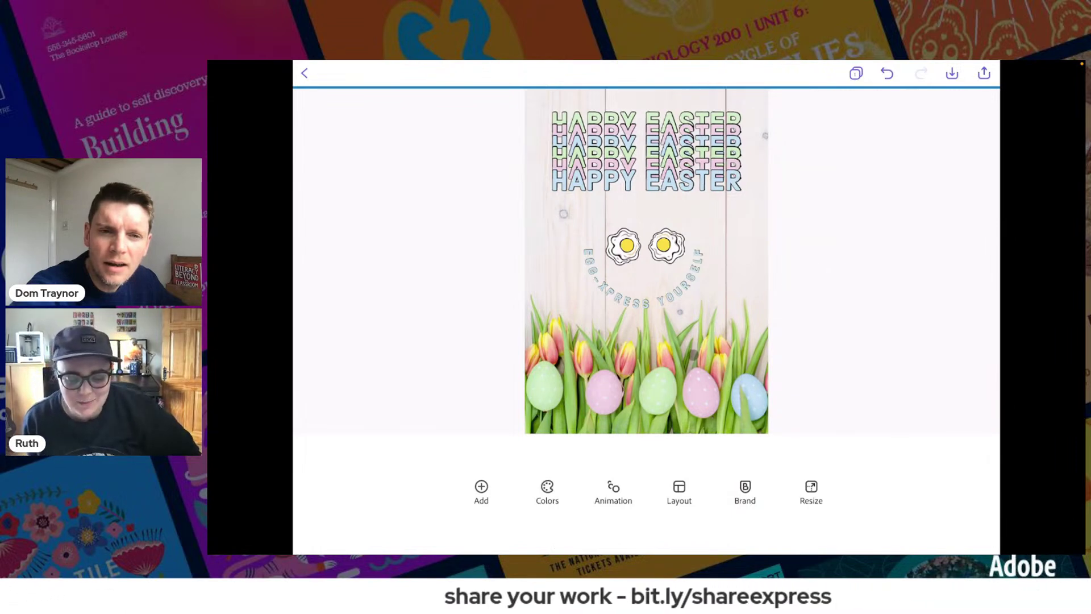
- Copy the share link of the Easter card with the tulip and painted-egg background on the iPad
{"action": "left_click", "coordinate": [563, 214]}
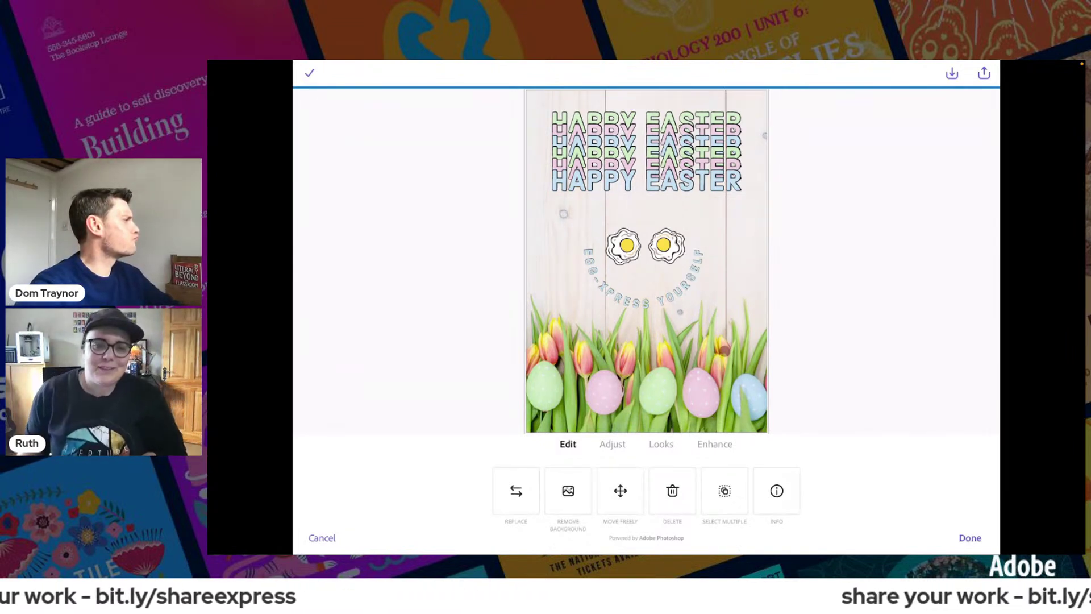
{"action": "left_click", "coordinate": [877, 158]}
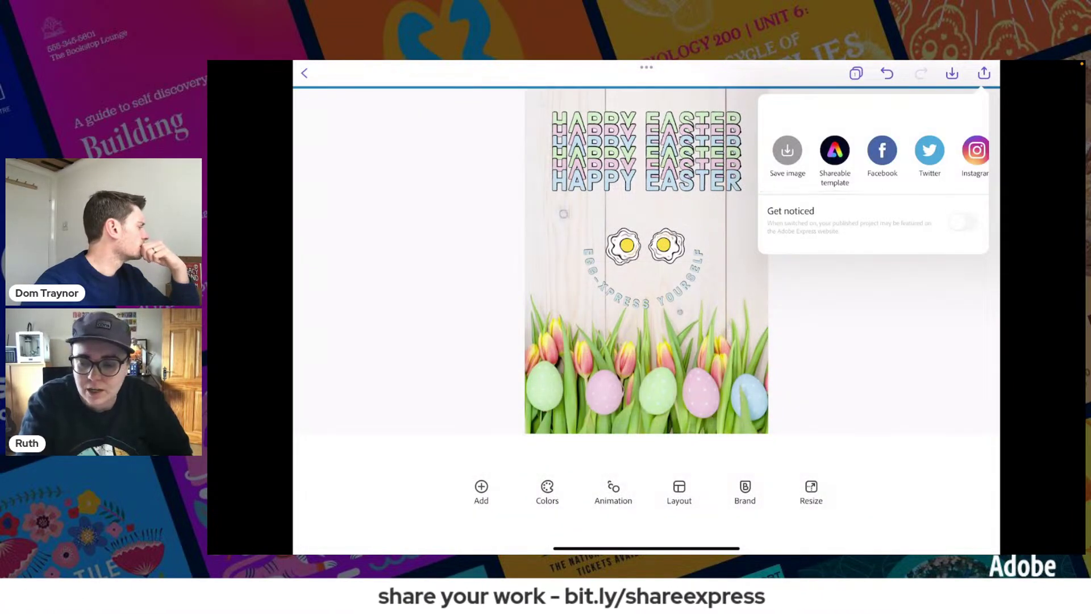
{"action": "scroll", "coordinate": [874, 150], "scroll_direction": "right", "scroll_amount": 5}
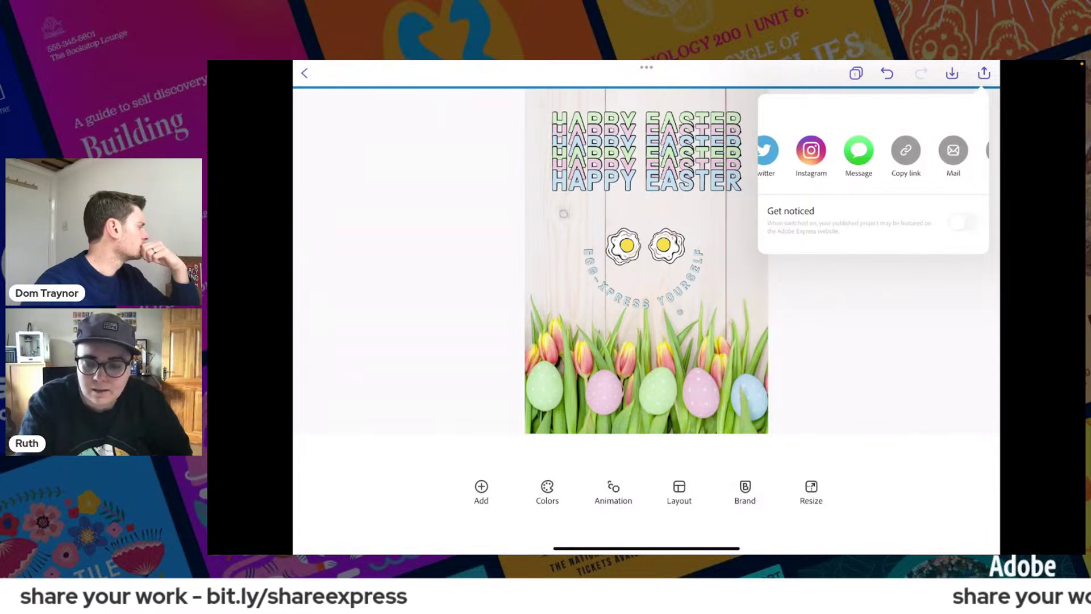
{"action": "left_click", "coordinate": [905, 150]}
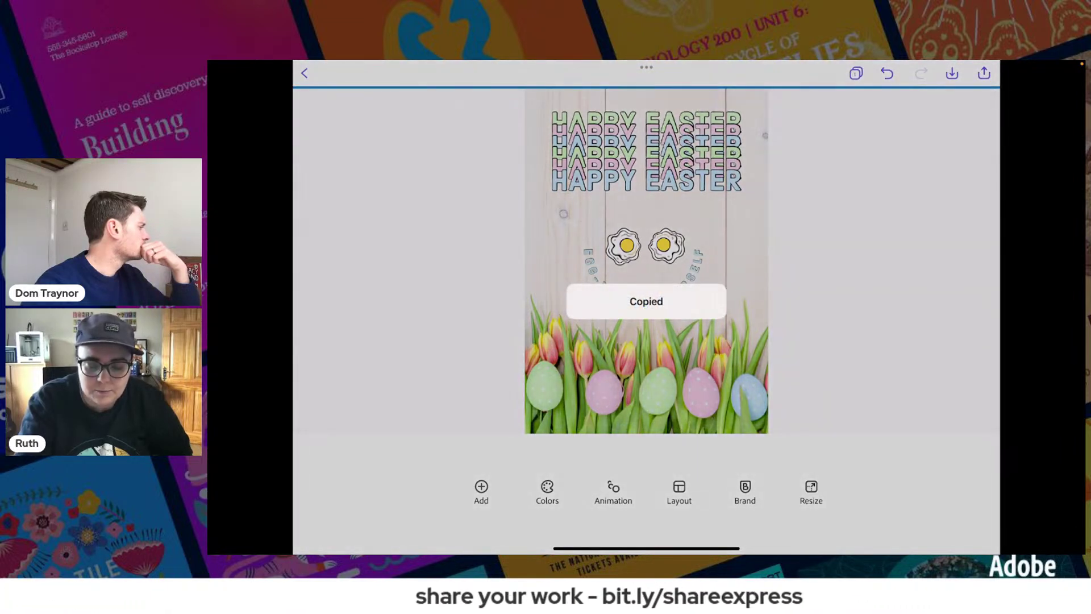
- Switch to Safari and look through the Easter Digital Leaders Challenge page, from the card challenge to the web page challenge
{"action": "key", "text": "super+h"}
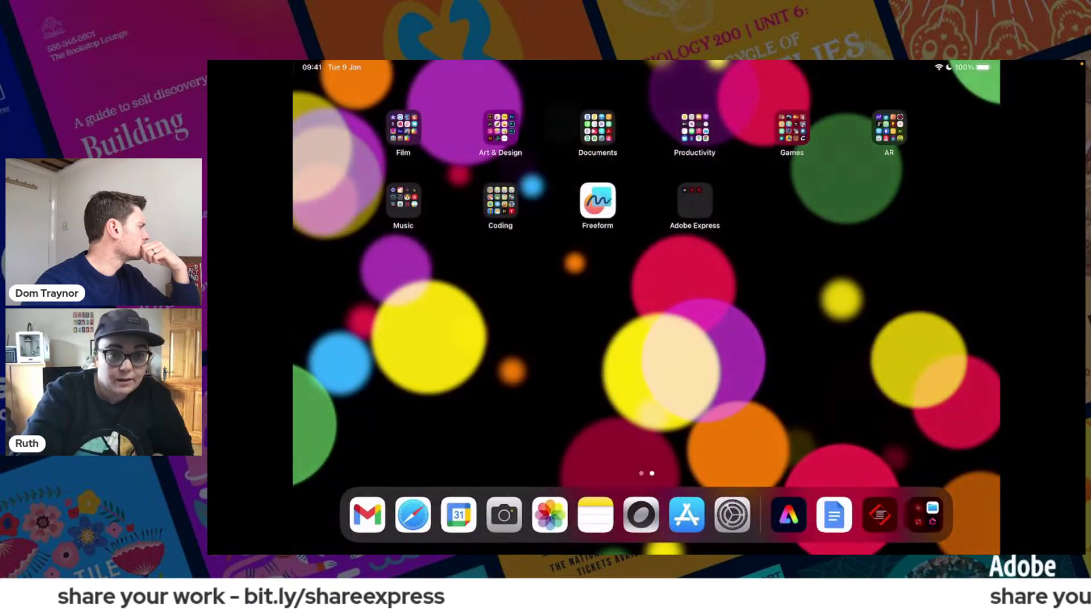
{"action": "key", "text": "super+Tab"}
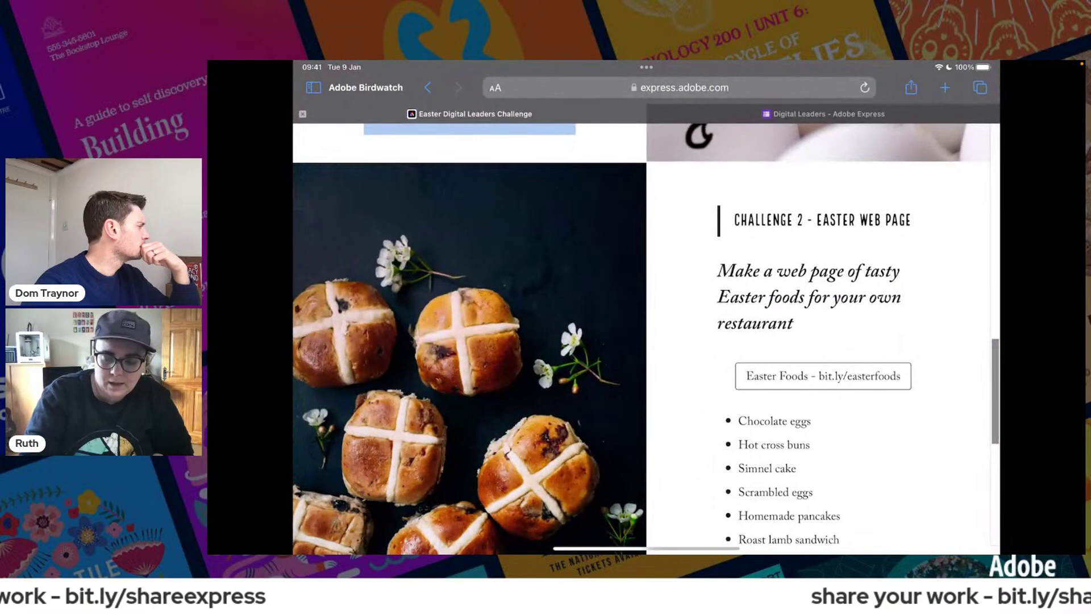
{"action": "scroll", "coordinate": [646, 340], "scroll_direction": "up", "scroll_amount": 3}
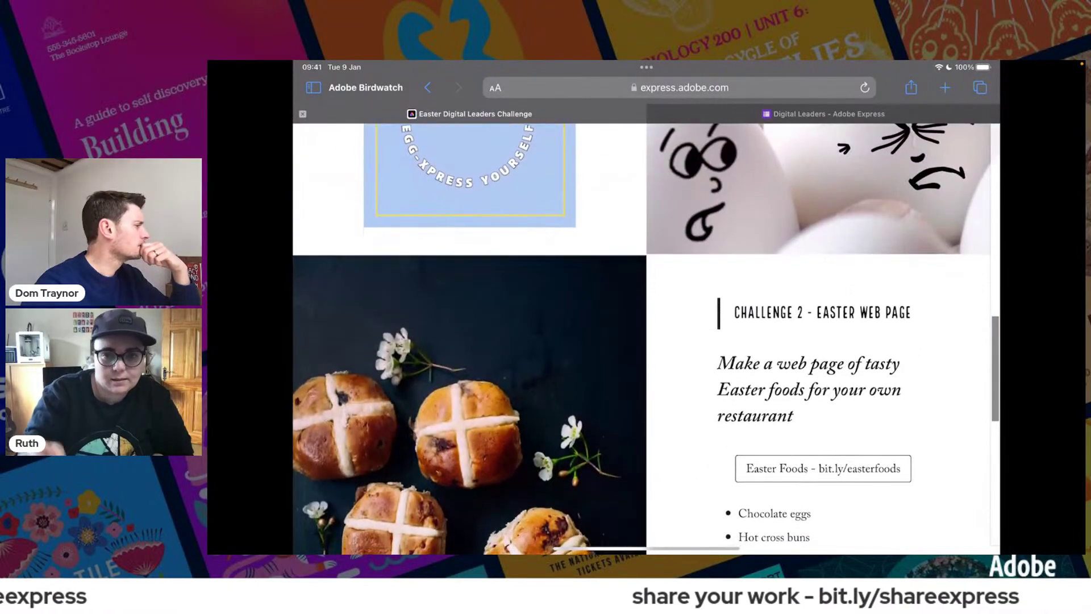
{"action": "scroll", "coordinate": [647, 339], "scroll_direction": "up", "scroll_amount": 10}
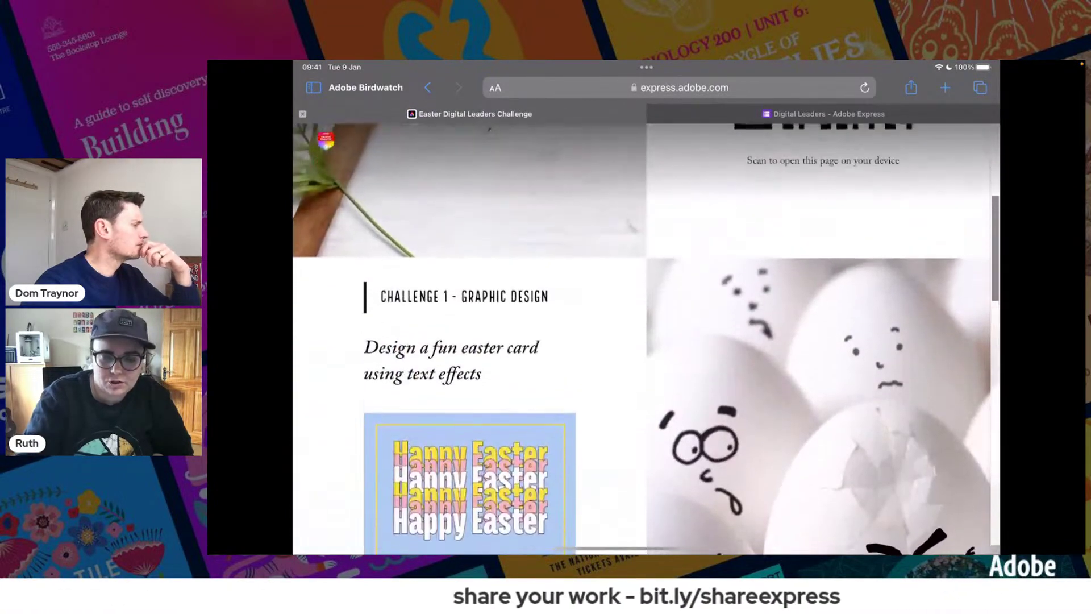
{"action": "scroll", "coordinate": [646, 340], "scroll_direction": "down", "scroll_amount": 10}
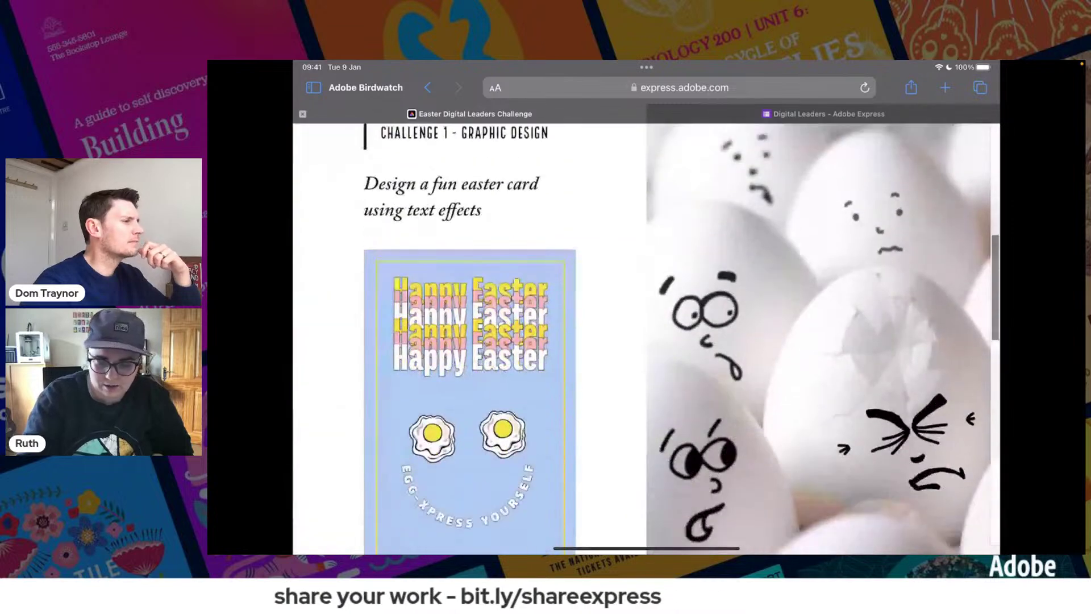
{"action": "scroll", "coordinate": [646, 339], "scroll_direction": "down", "scroll_amount": 8}
{"action": "scroll", "coordinate": [646, 339], "scroll_direction": "up", "scroll_amount": 5}
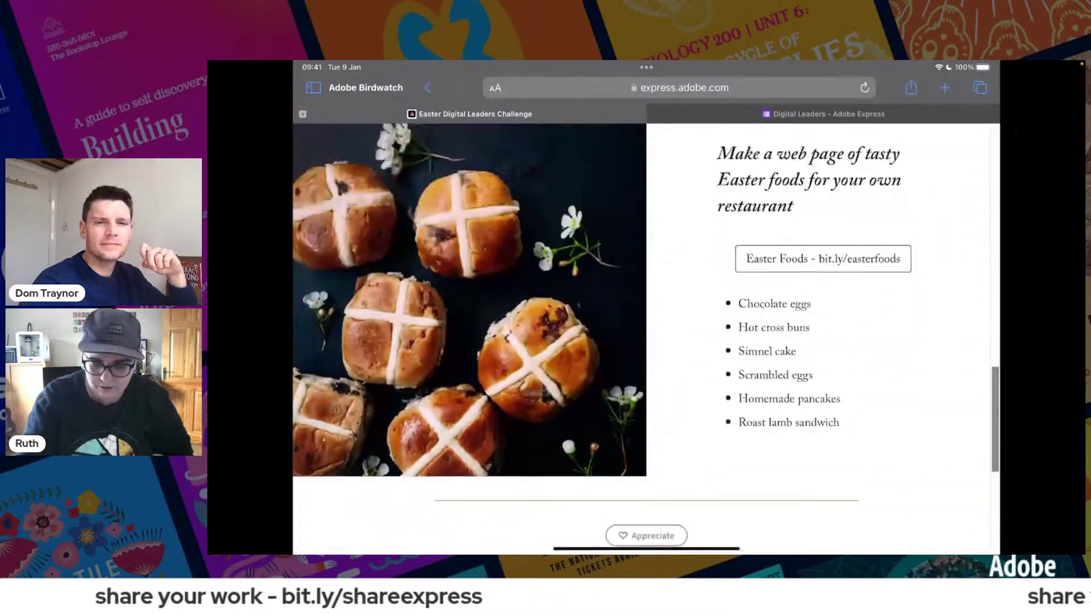
{"action": "scroll", "coordinate": [646, 339], "scroll_direction": "up", "scroll_amount": 5}
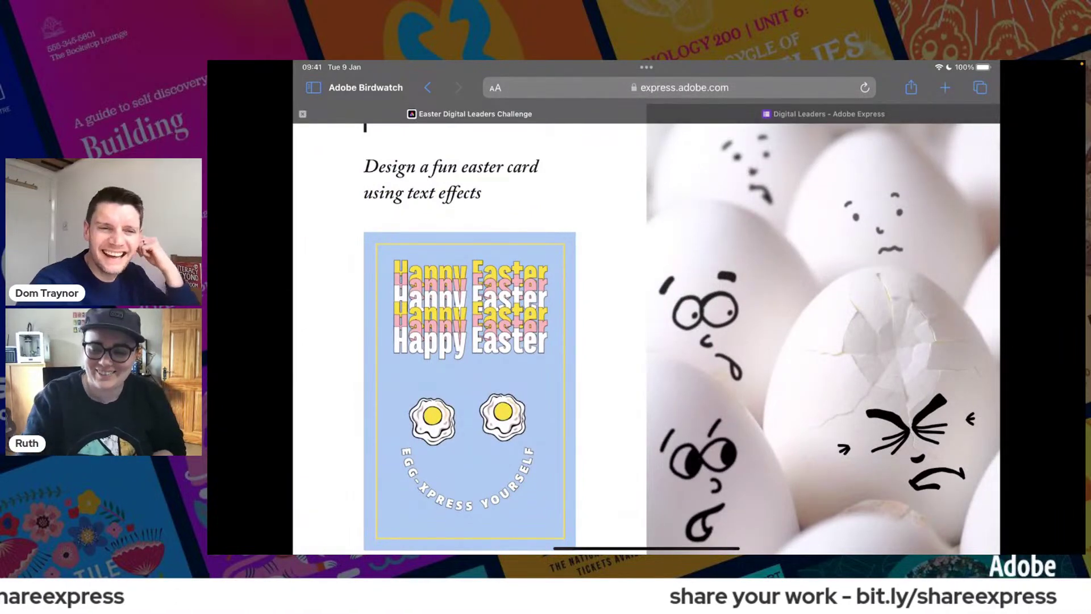
- Open bit.ly/shareexpress in a new Safari tab
{"action": "key", "text": "super+t"}
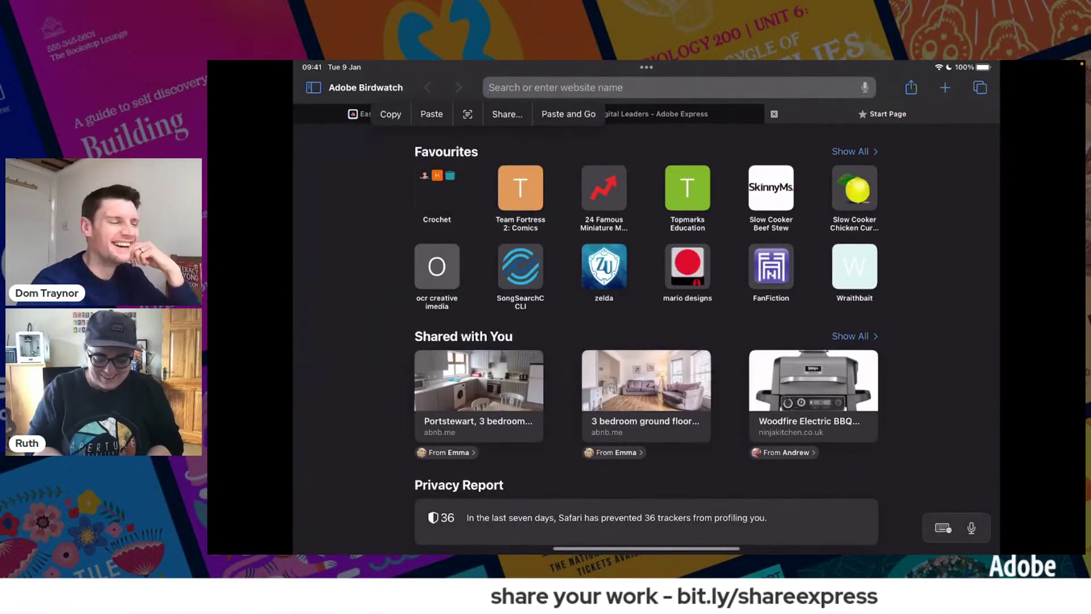
{"action": "type", "text": "bitmetv.org"}
{"action": "type", "text": ".ly"}
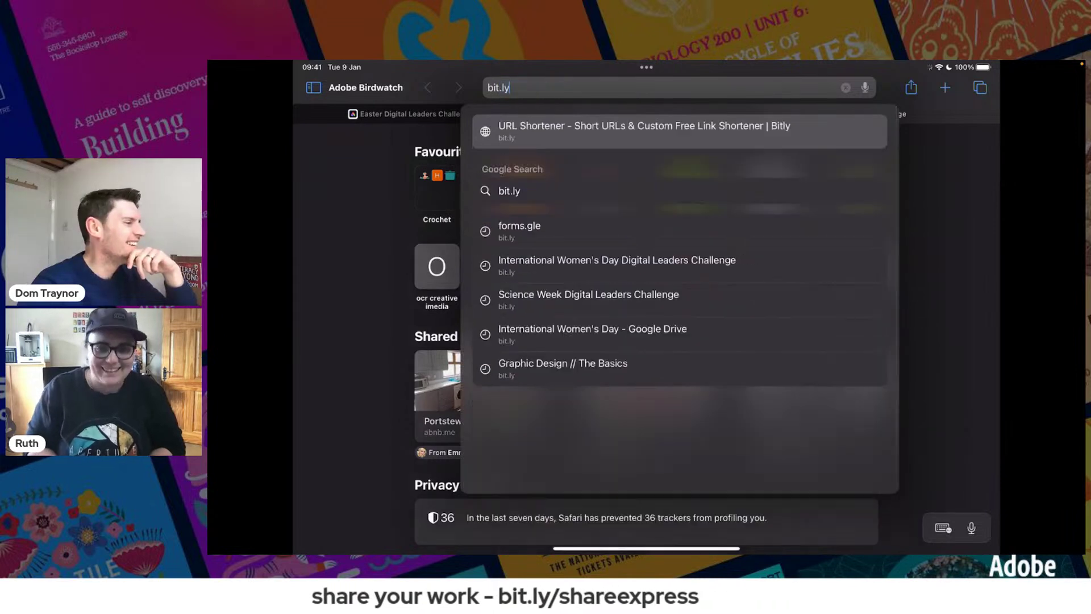
{"action": "type", "text": "/shareexpress"}
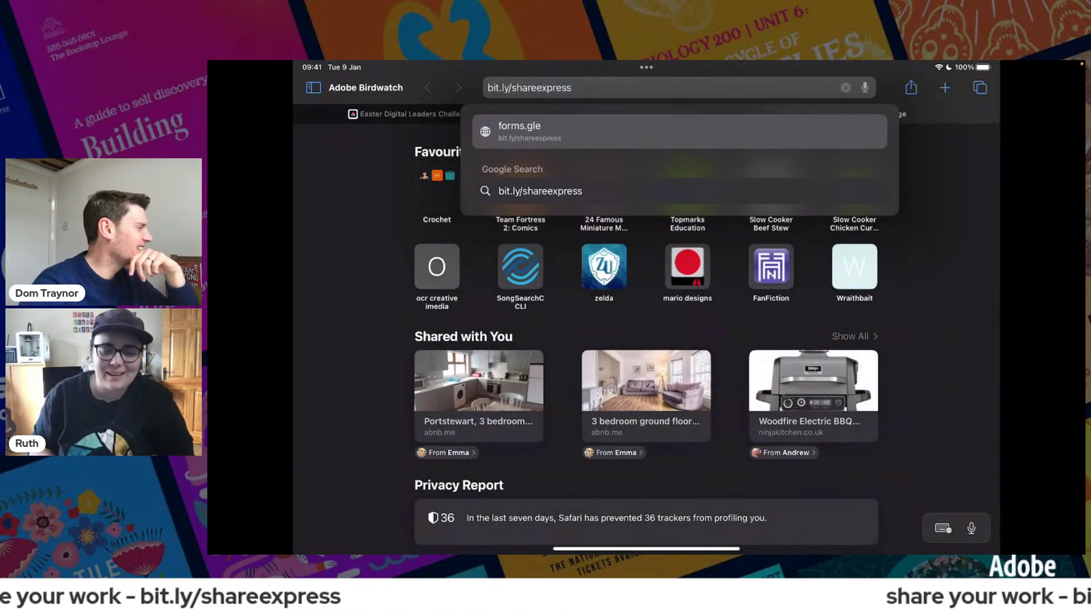
{"action": "key", "text": "Return"}
- Fill in the form with the first name, the school "Eggy ps" and the copied project link, and submit it
{"action": "left_click", "coordinate": [516, 400]}
{"action": "type", "text": "Ru"}
{"action": "key", "text": "Tab"}
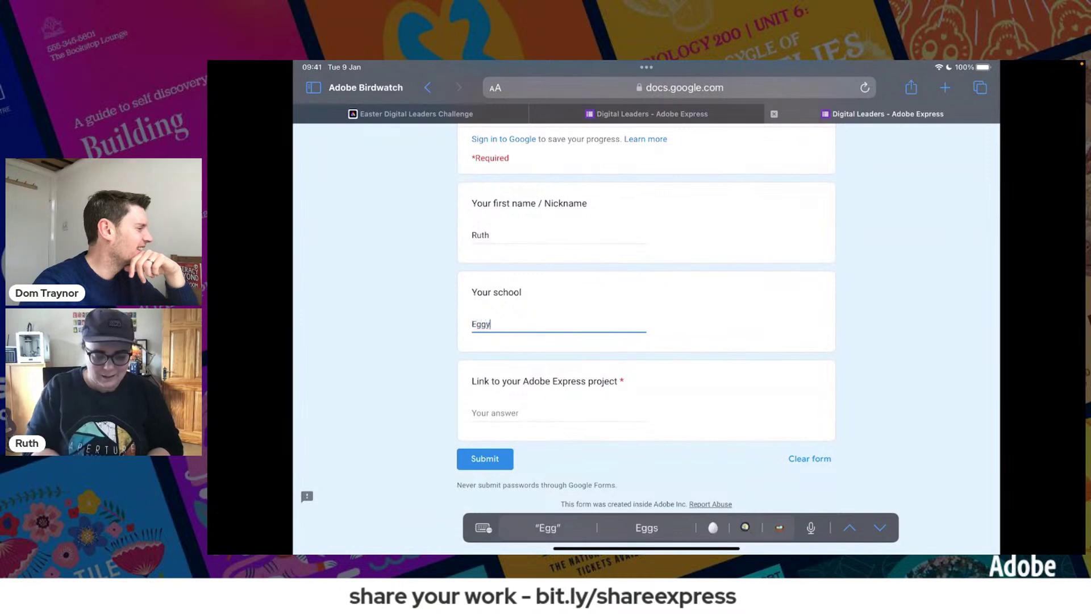
{"action": "key", "text": "Return"}
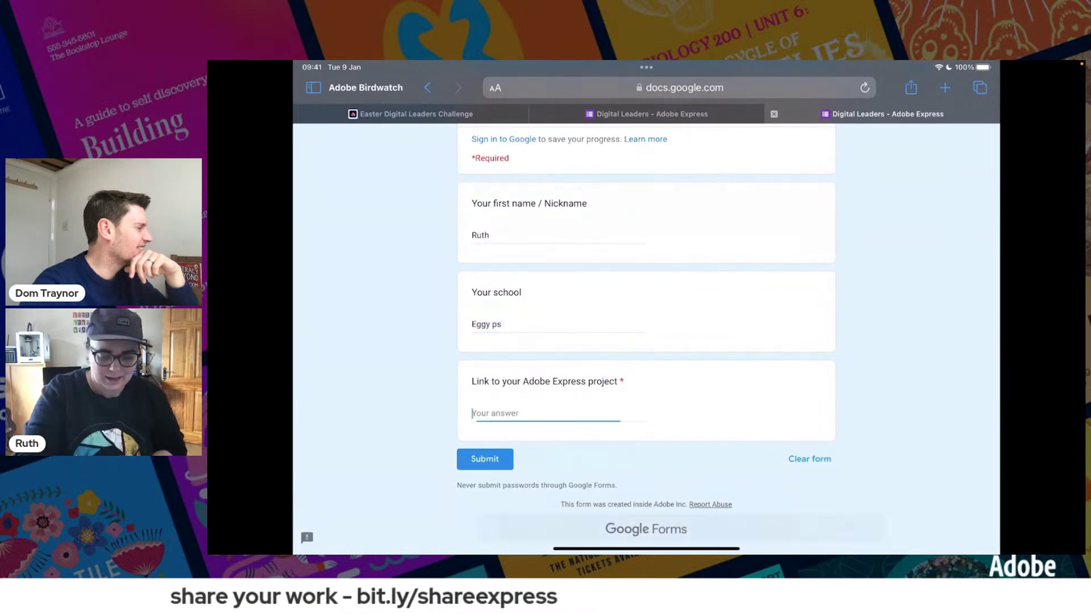
{"action": "left_click", "coordinate": [500, 412]}
{"action": "left_click", "coordinate": [421, 387]}
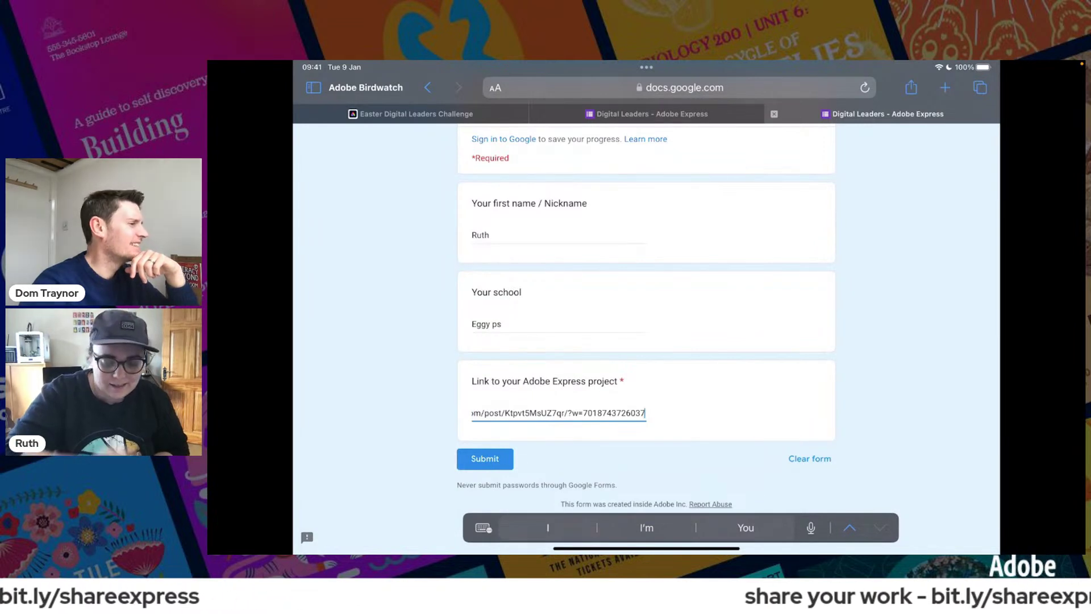
{"action": "left_click", "coordinate": [485, 458]}
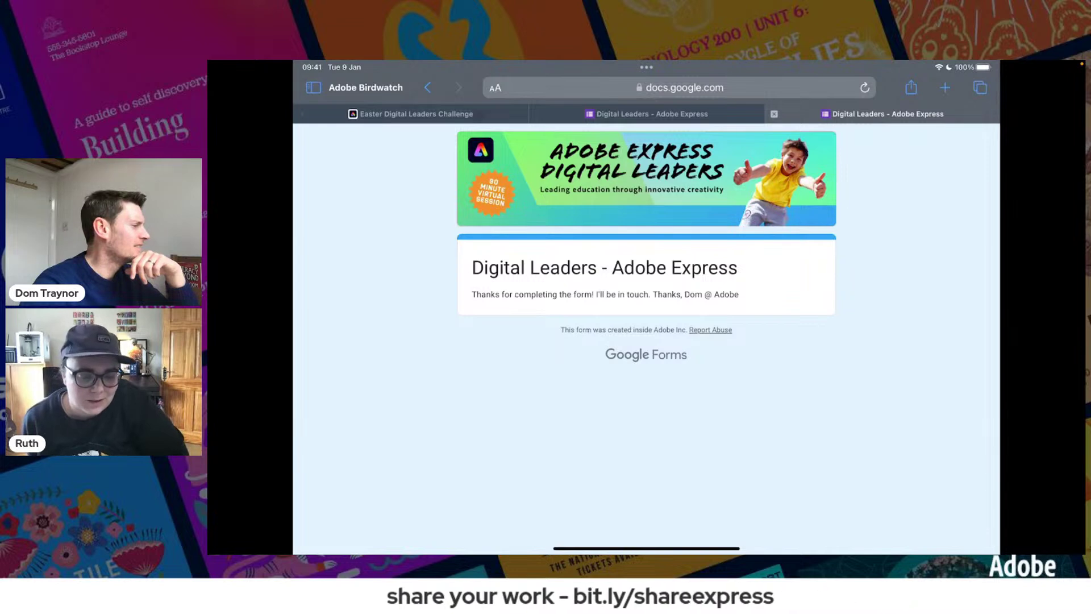
- Return to the Easter Digital Leaders Challenge page, switch to Adobe Express on the iPad and inspect the card's background image
{"action": "left_click", "coordinate": [444, 114]}
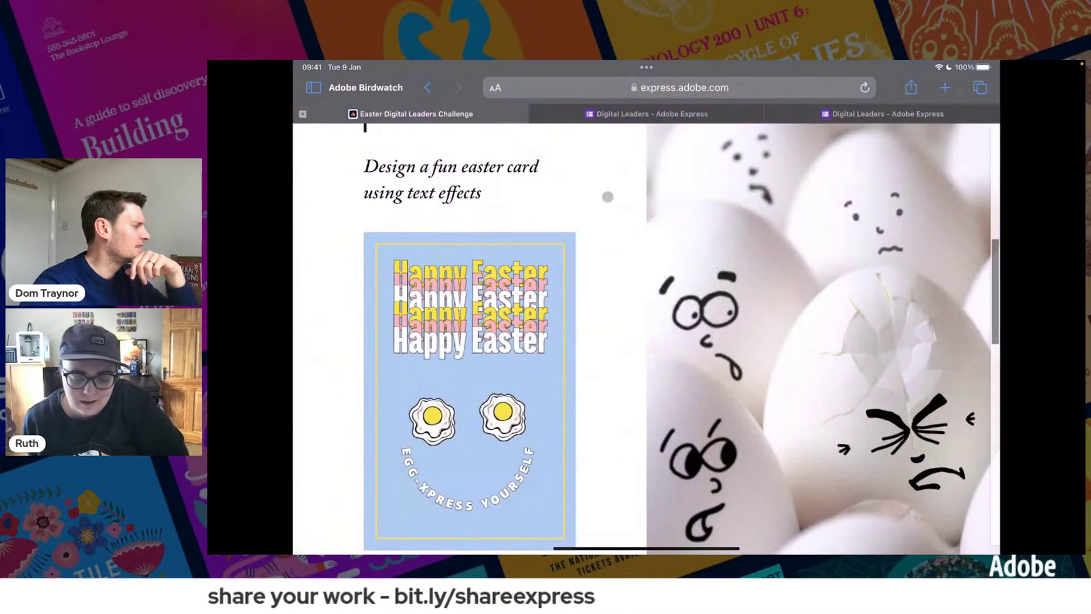
{"action": "key", "text": "super+Tab"}
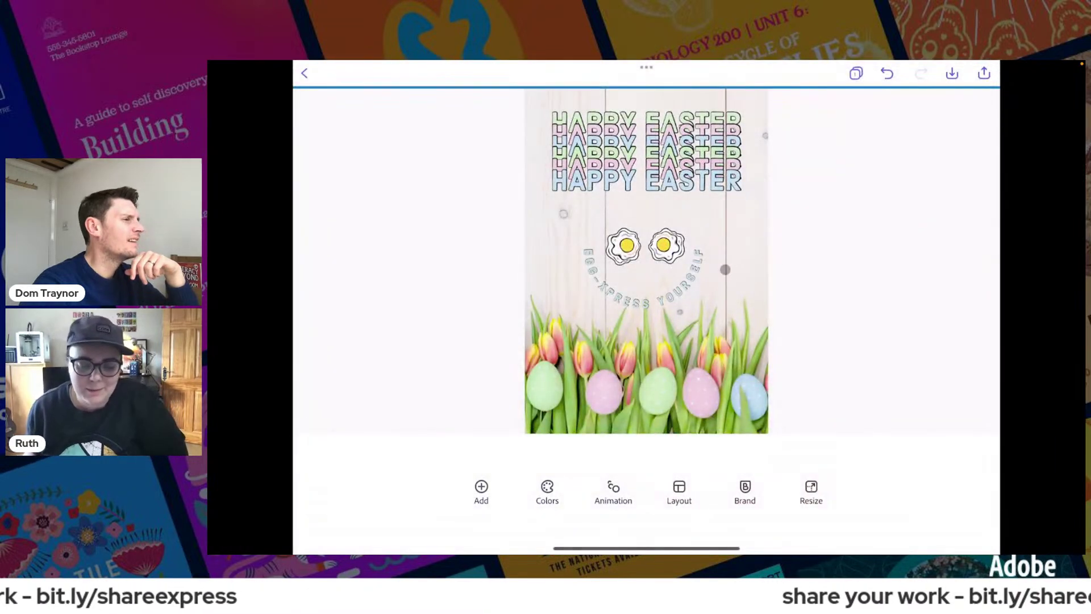
{"action": "left_click", "coordinate": [742, 260]}
{"action": "left_click", "coordinate": [742, 261]}
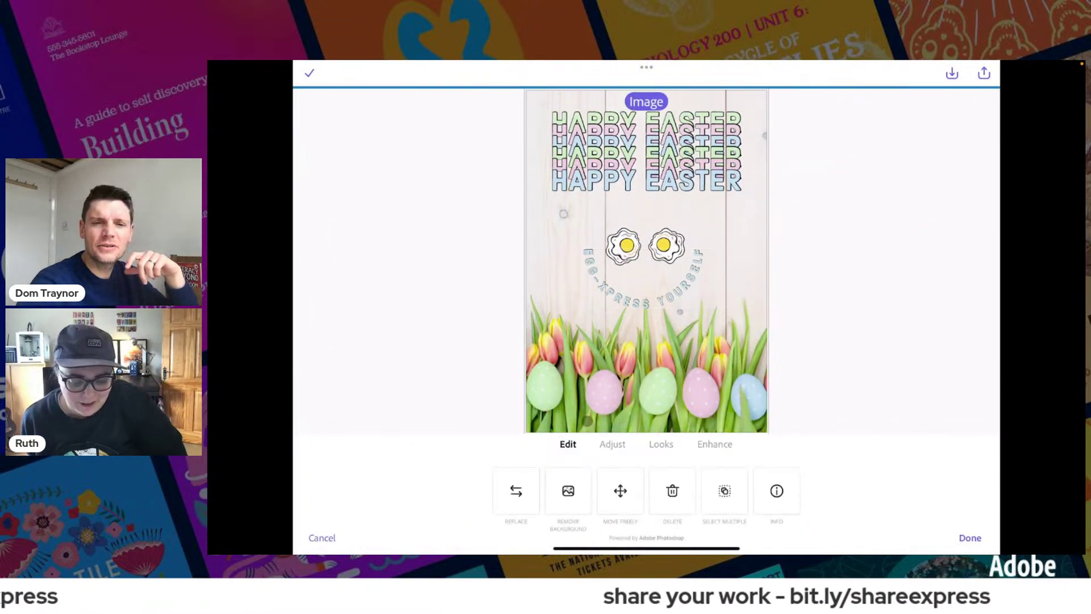
{"action": "left_click", "coordinate": [804, 392]}
- Search Adobe Stock for "easter egg" and add the tulip and painted-egg photo to the card as a freely movable image
{"action": "left_click", "coordinate": [481, 489]}
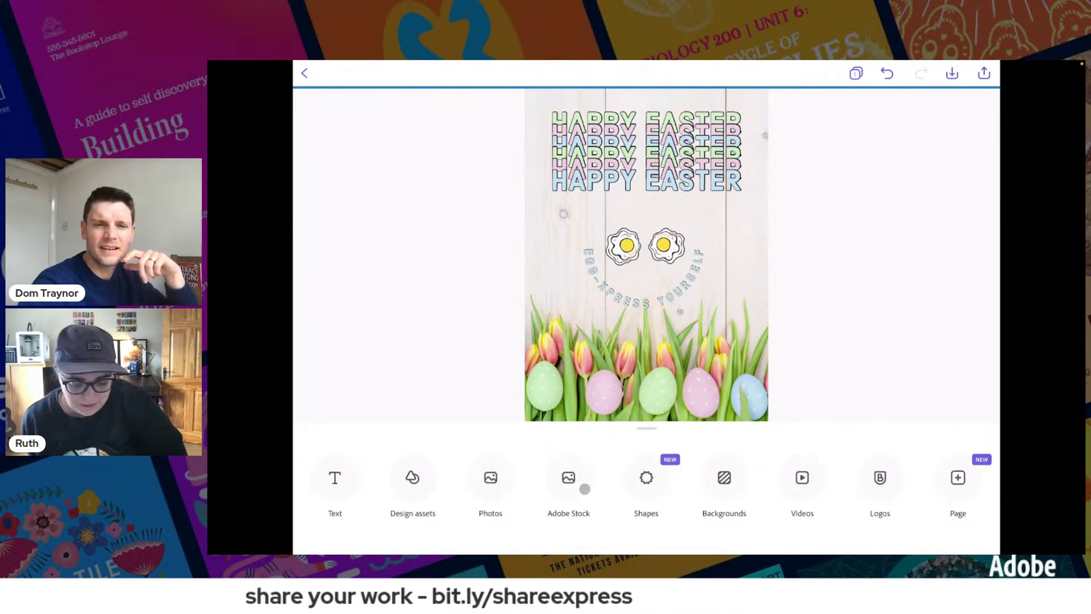
{"action": "left_click", "coordinate": [567, 477]}
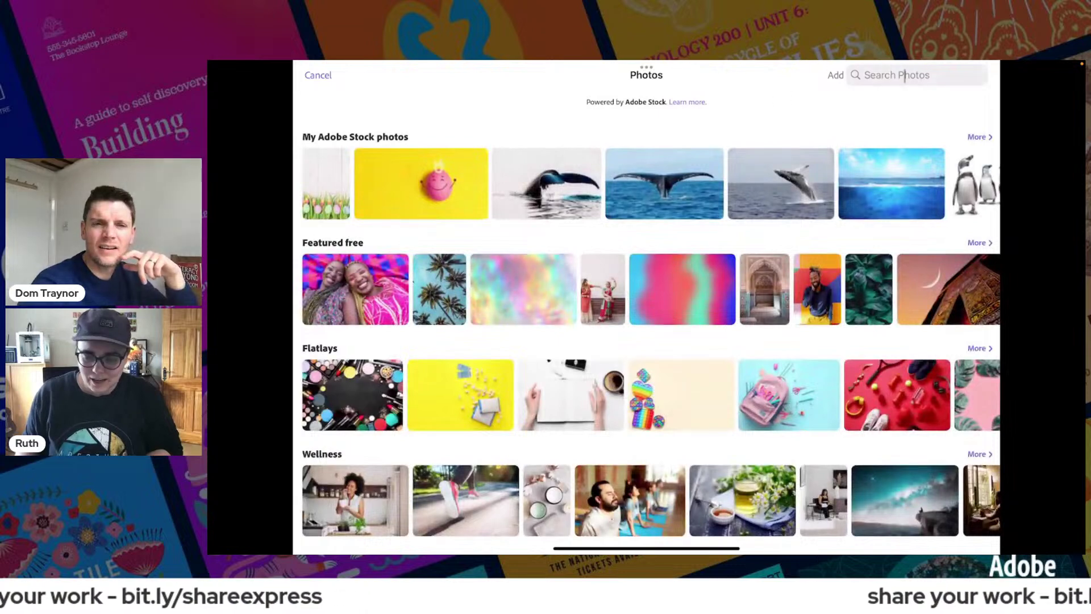
{"action": "left_click", "coordinate": [905, 75]}
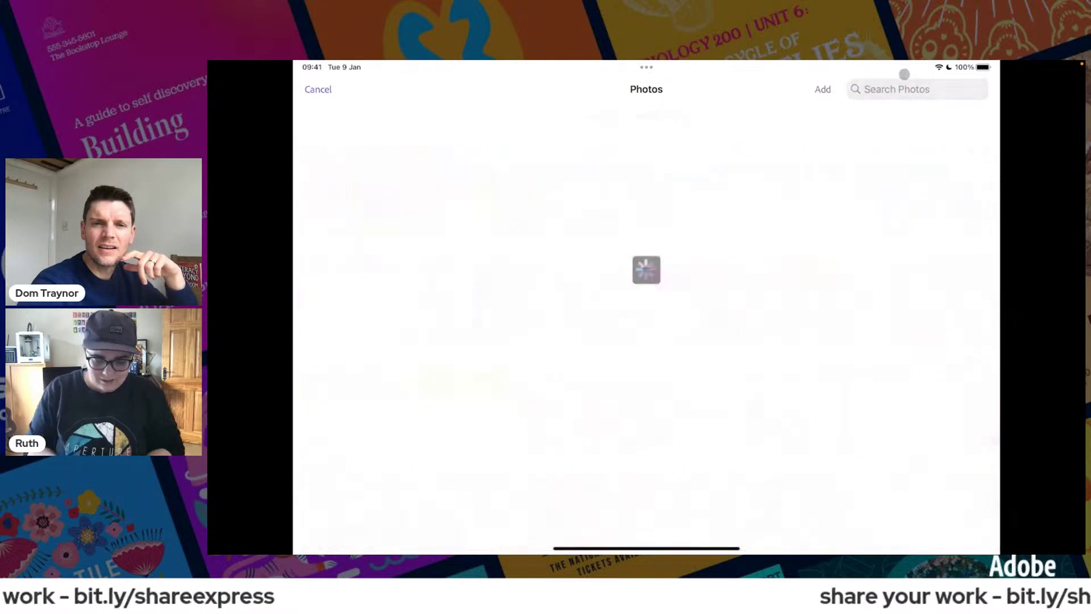
{"action": "type", "text": "easter egg"}
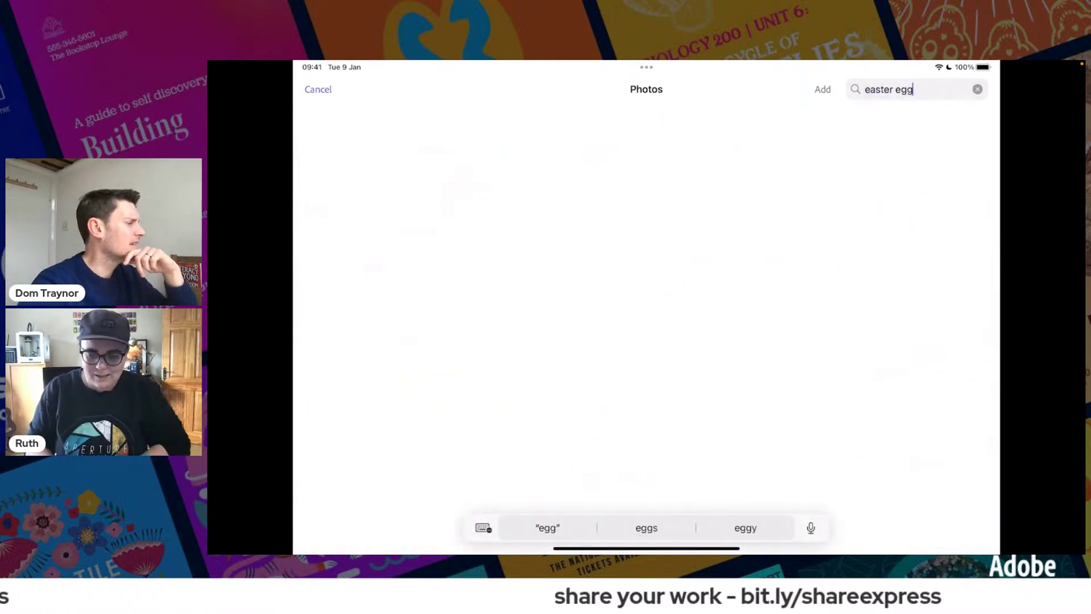
{"action": "key", "text": "Return"}
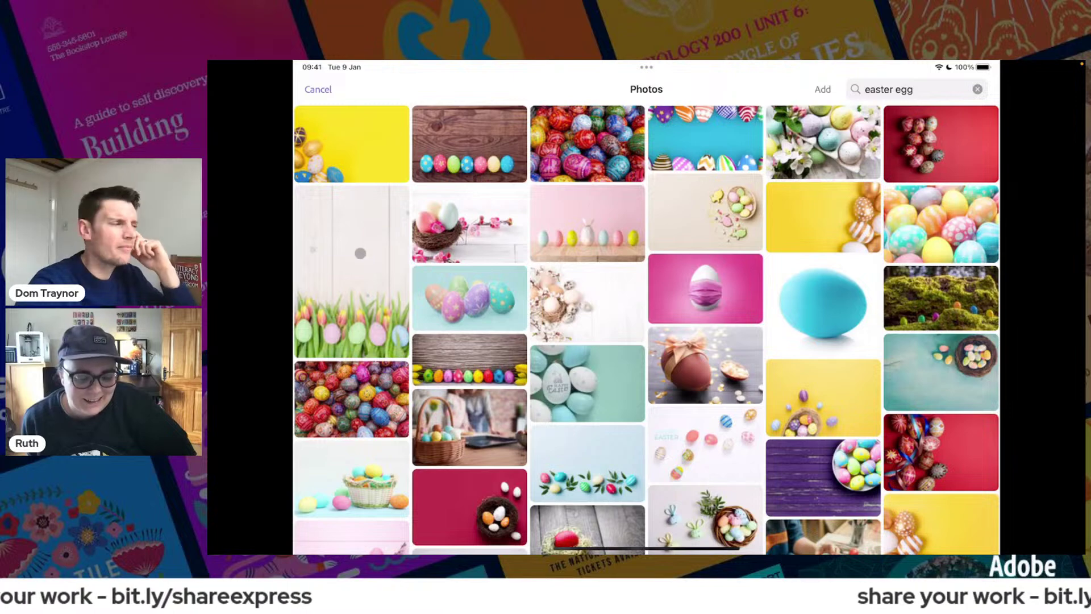
{"action": "left_click", "coordinate": [360, 253]}
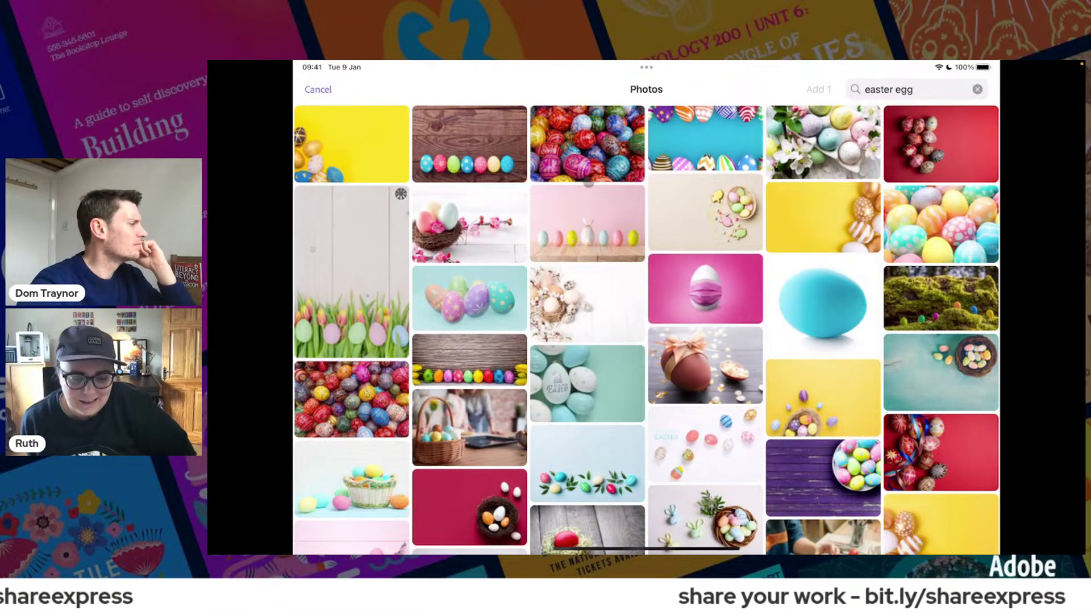
{"action": "left_click", "coordinate": [818, 89]}
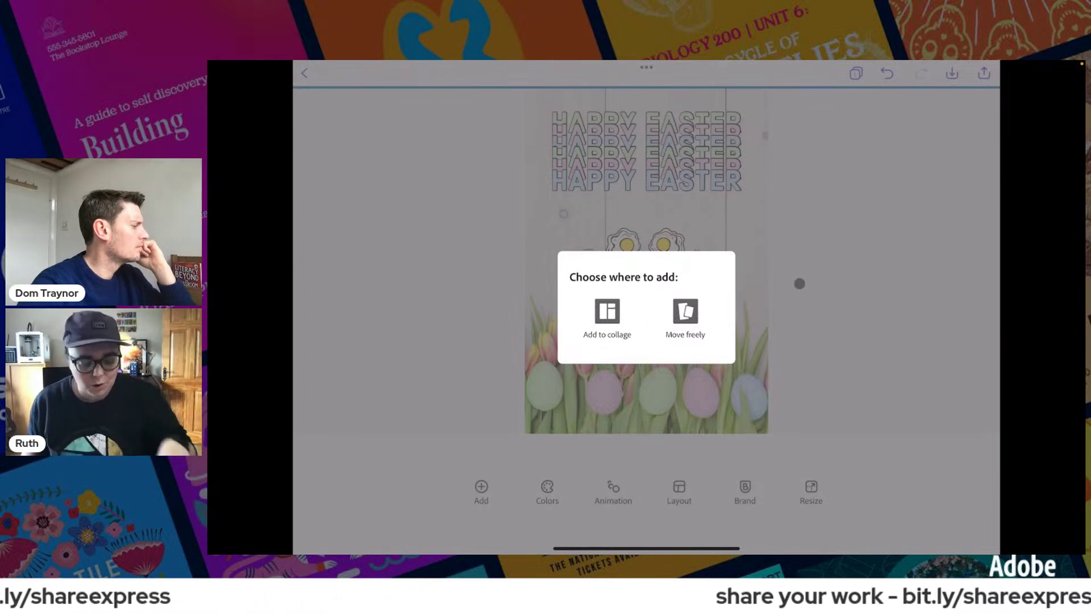
{"action": "left_click", "coordinate": [685, 312]}
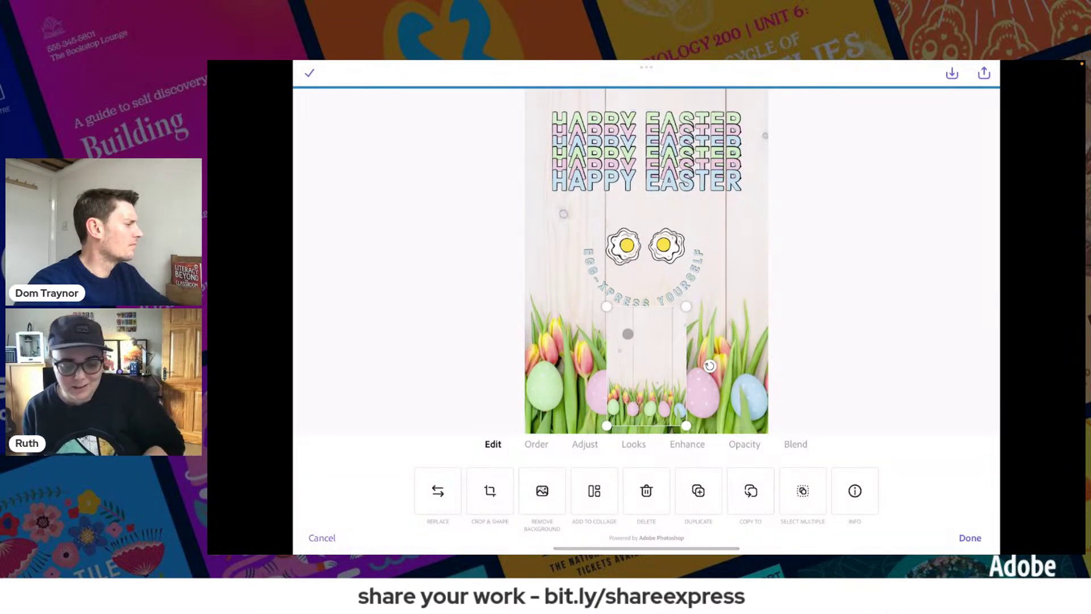
- Delete the small tulip and painted-egg photo placed below the curved EGG-XPRESS YOURSELF text
{"action": "left_click", "coordinate": [631, 332]}
{"action": "left_click", "coordinate": [670, 363]}
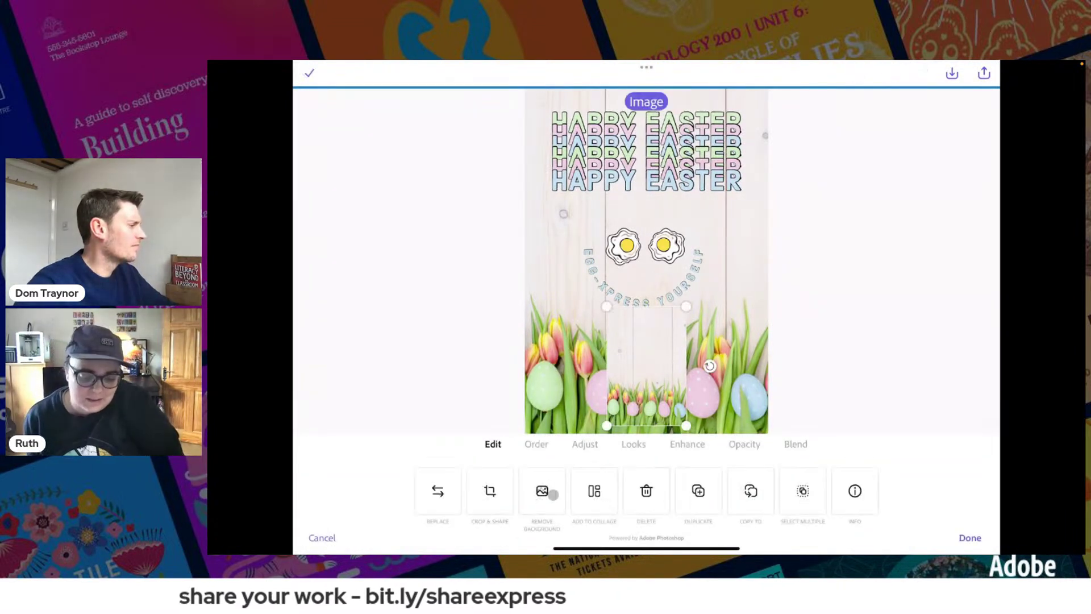
{"action": "left_click", "coordinate": [649, 493]}
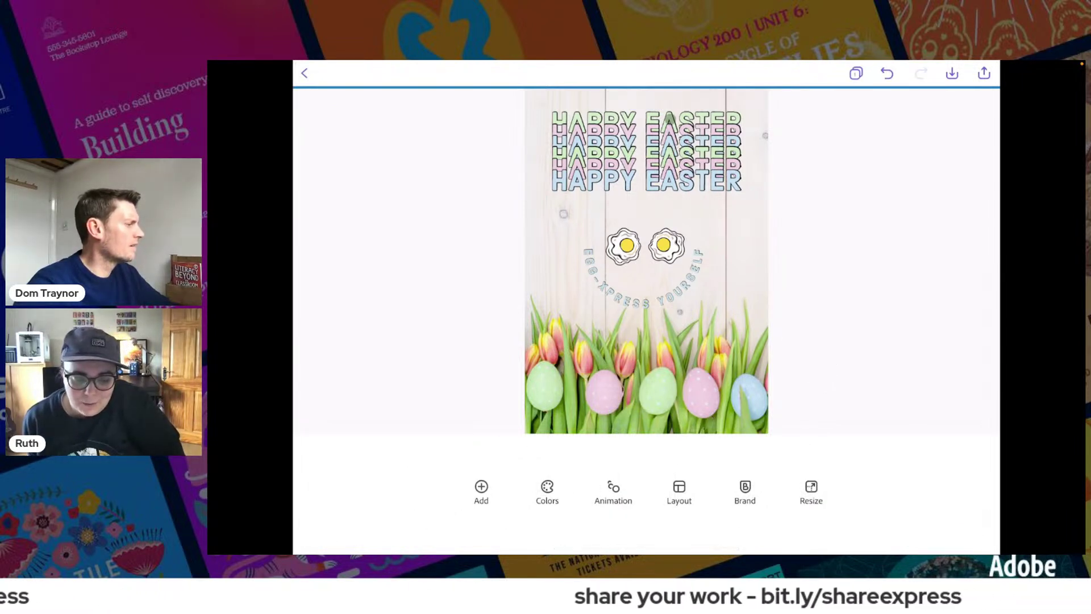
{"action": "left_click", "coordinate": [669, 118]}
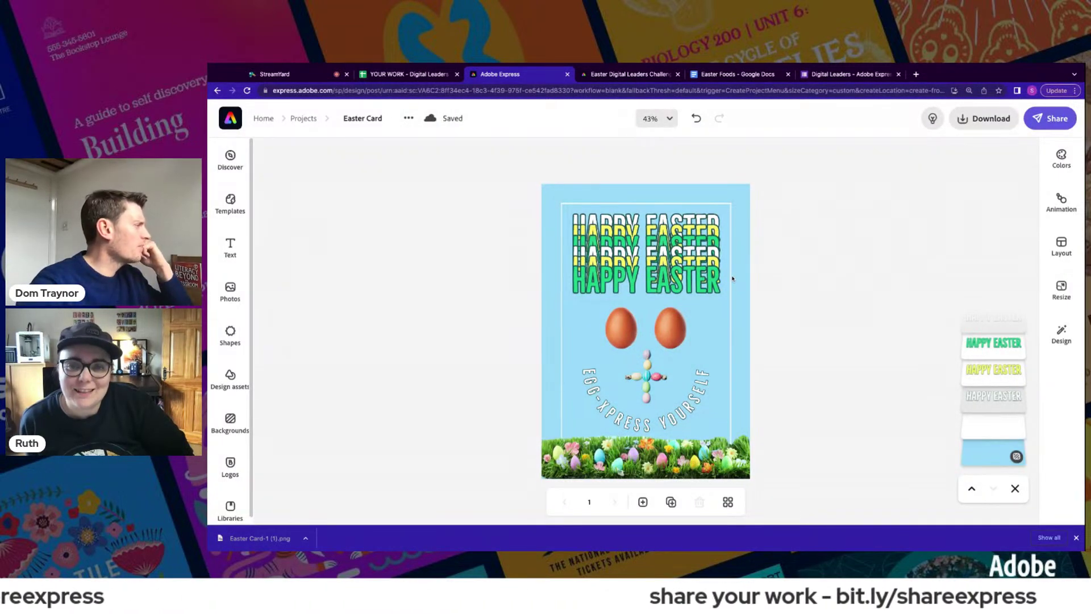
- Examine the browser version of the Easter card at 100%, from the egg-and-flower grass up to the egg face
{"action": "left_click", "coordinate": [675, 120]}
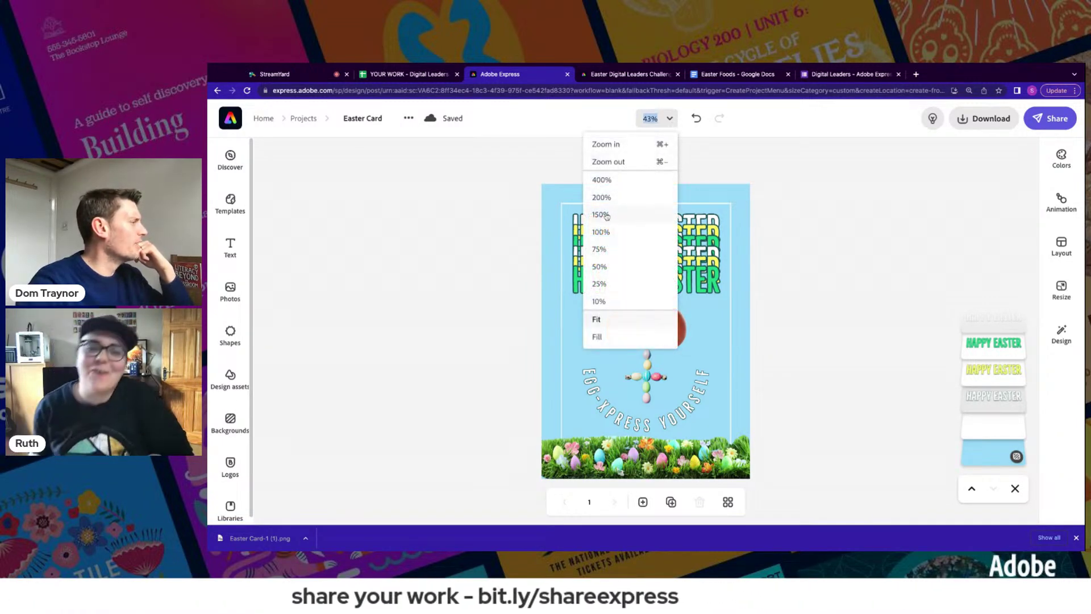
{"action": "left_click", "coordinate": [602, 232]}
{"action": "scroll", "coordinate": [626, 297], "scroll_direction": "down", "scroll_amount": 5}
{"action": "scroll", "coordinate": [625, 296], "scroll_direction": "up", "scroll_amount": 2}
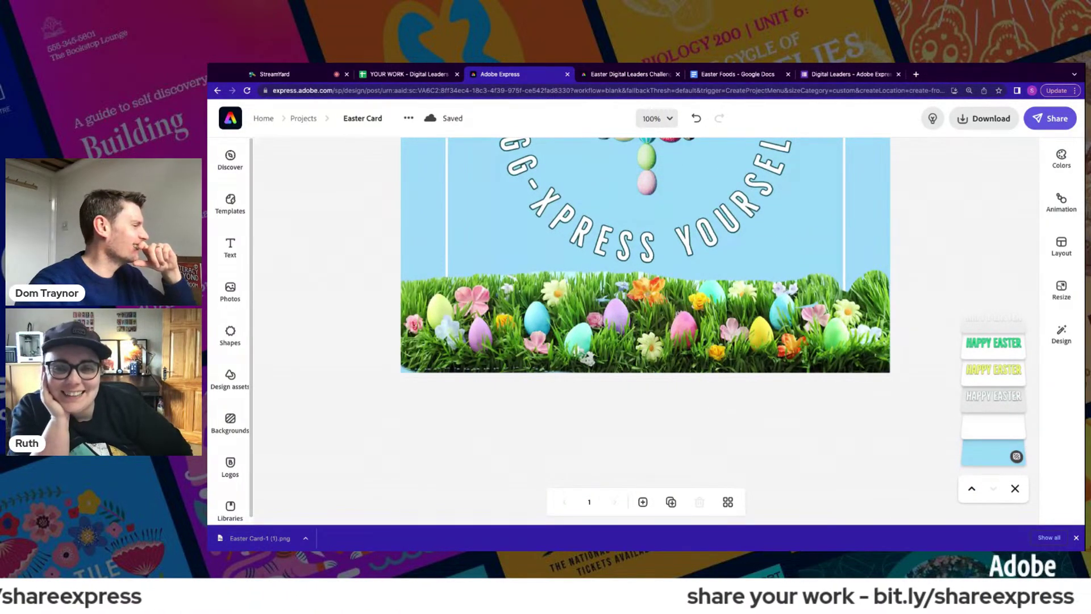
{"action": "scroll", "coordinate": [902, 199], "scroll_direction": "up", "scroll_amount": 5}
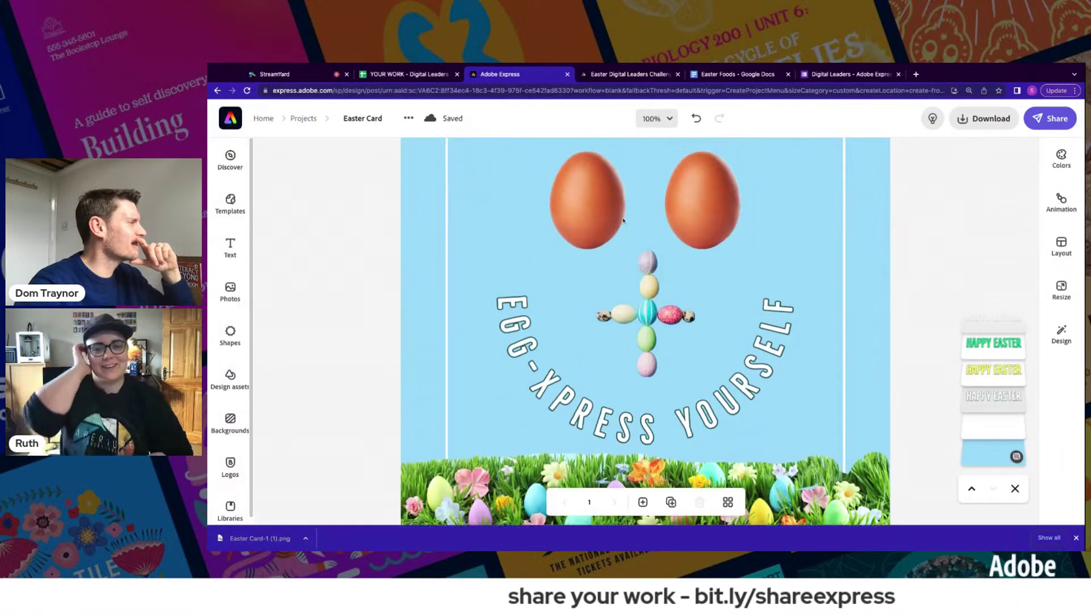
{"action": "left_click", "coordinate": [668, 119]}
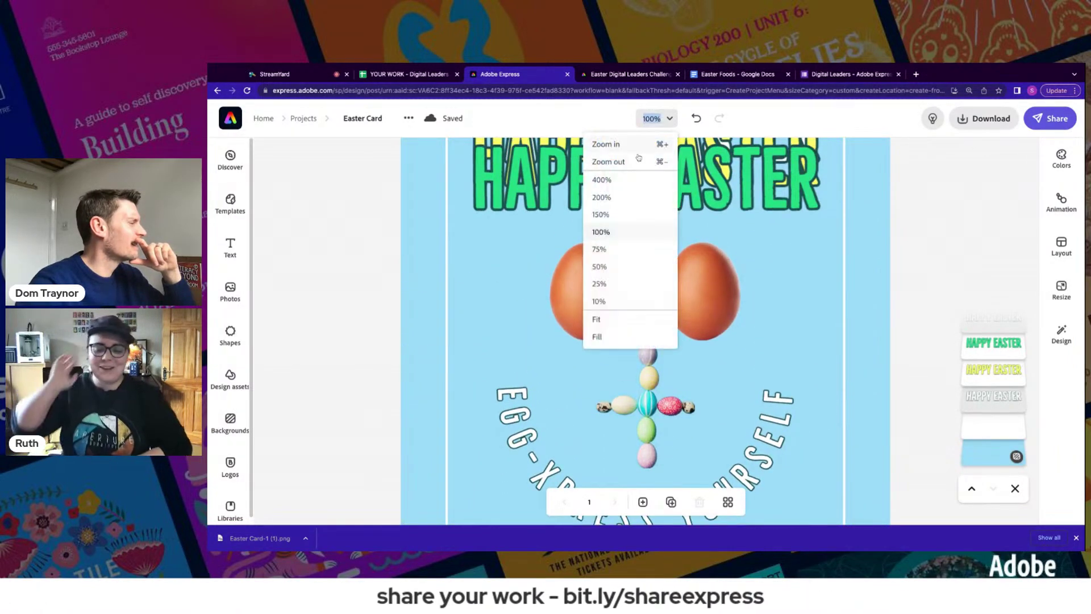
{"action": "left_click", "coordinate": [596, 319]}
- Delete the egg-and-flower grass image at the card's base and search the stock photos for "easter egg"
{"action": "left_click", "coordinate": [672, 452]}
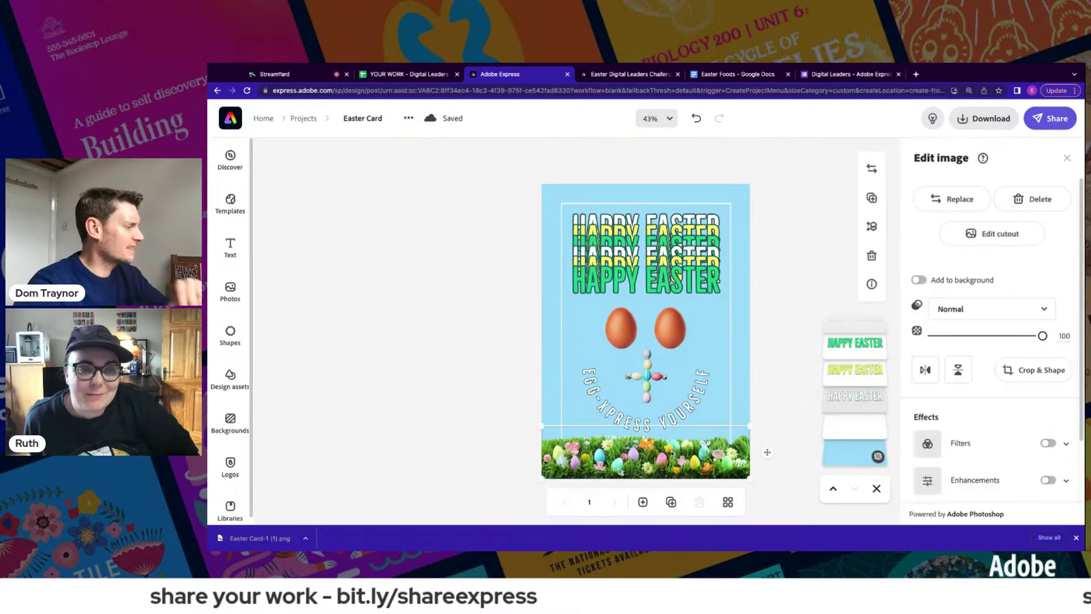
{"action": "key", "text": "Delete"}
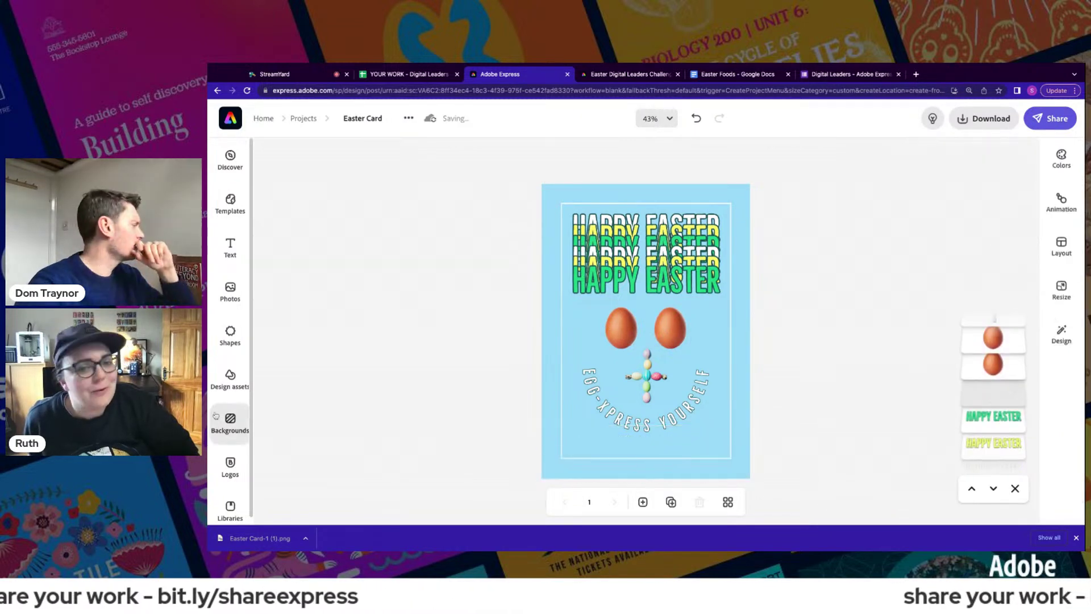
{"action": "left_click", "coordinate": [230, 421]}
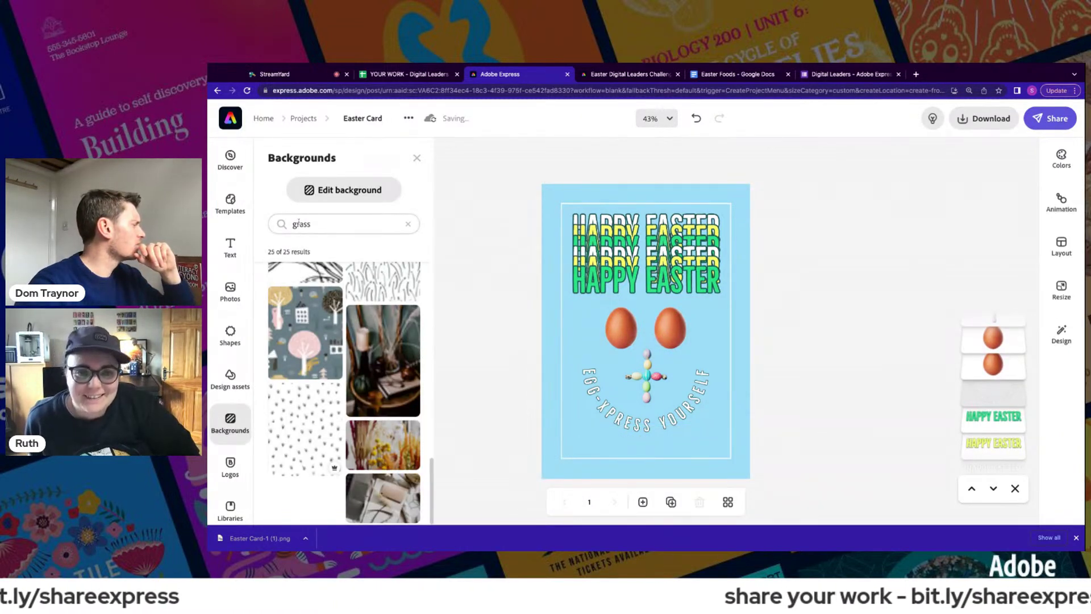
{"action": "left_click", "coordinate": [230, 291]}
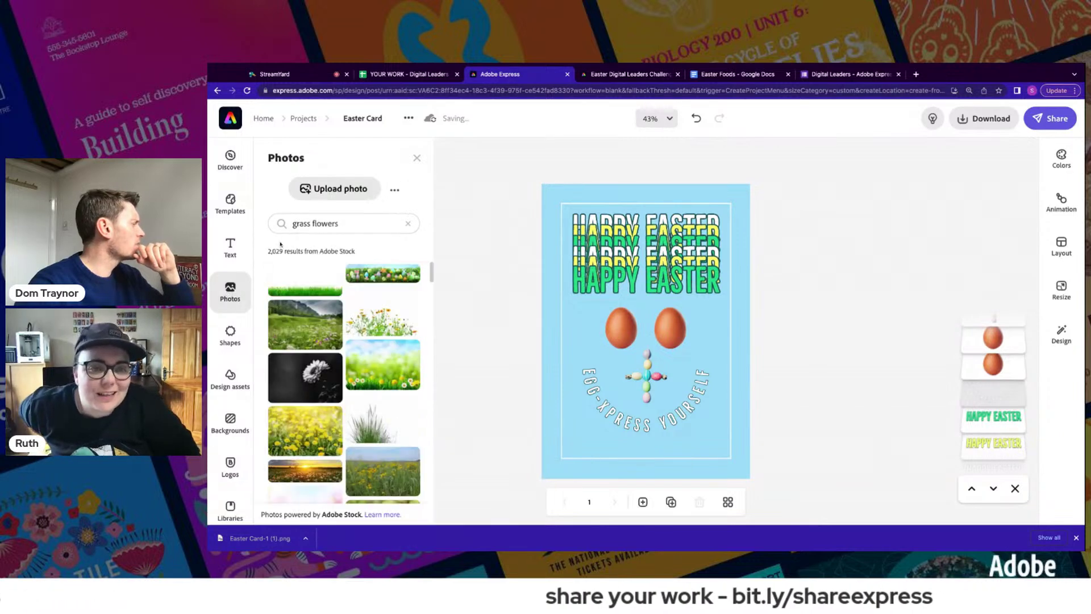
{"action": "triple_click", "coordinate": [293, 223]}
{"action": "type", "text": "eas"}
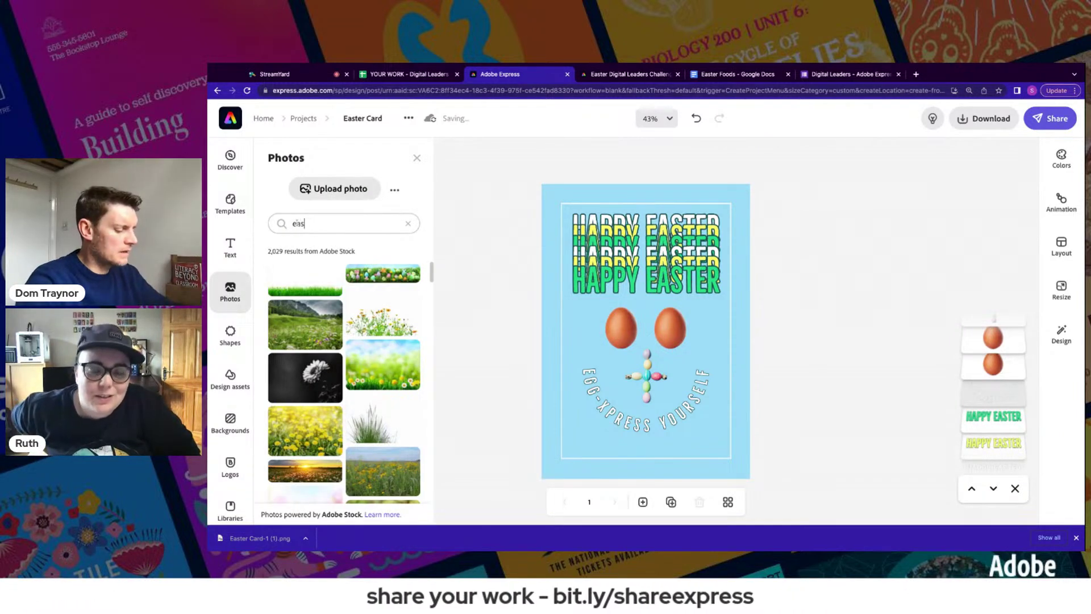
{"action": "type", "text": "ter eggs"}
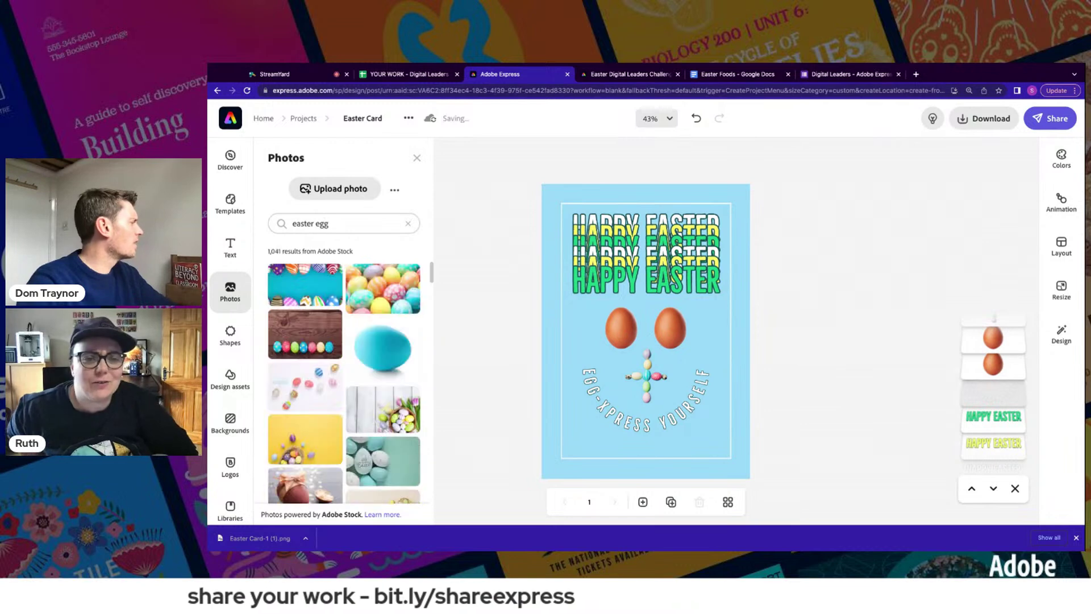
{"action": "key", "text": "BackSpace"}
{"action": "scroll", "coordinate": [372, 398], "scroll_direction": "down", "scroll_amount": 5}
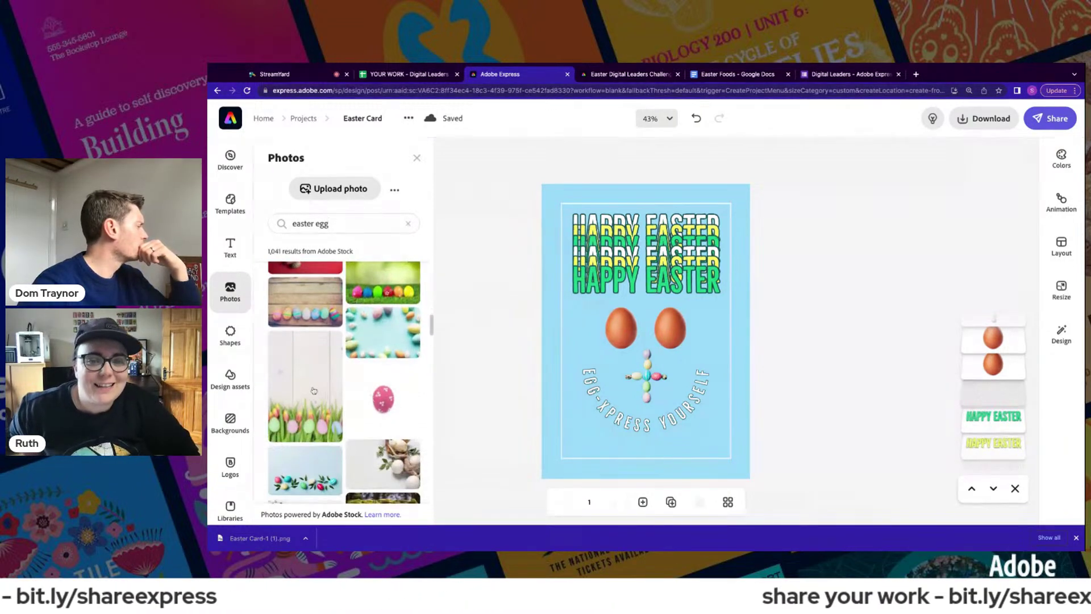
- Add the tulip and painted-egg photo to the card and make it the background
{"action": "left_click", "coordinate": [314, 391]}
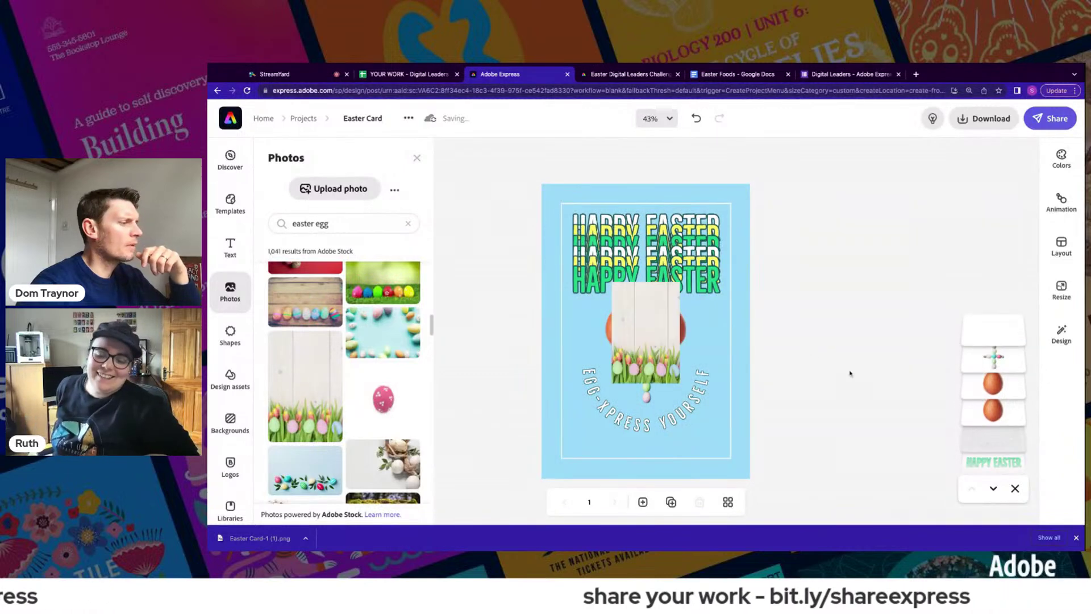
{"action": "left_click", "coordinate": [654, 345]}
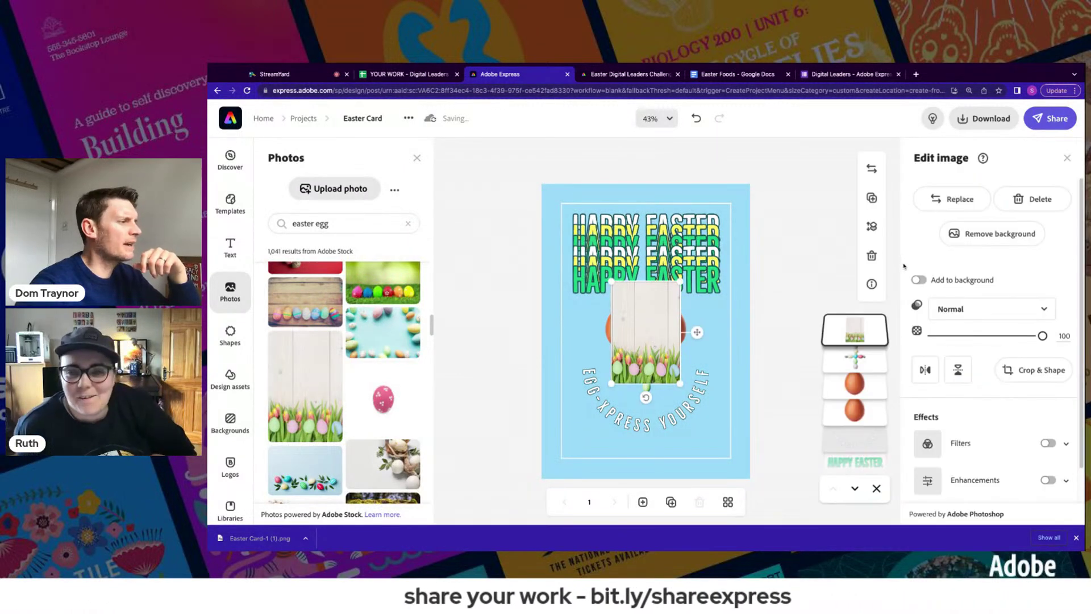
{"action": "left_click", "coordinate": [923, 280]}
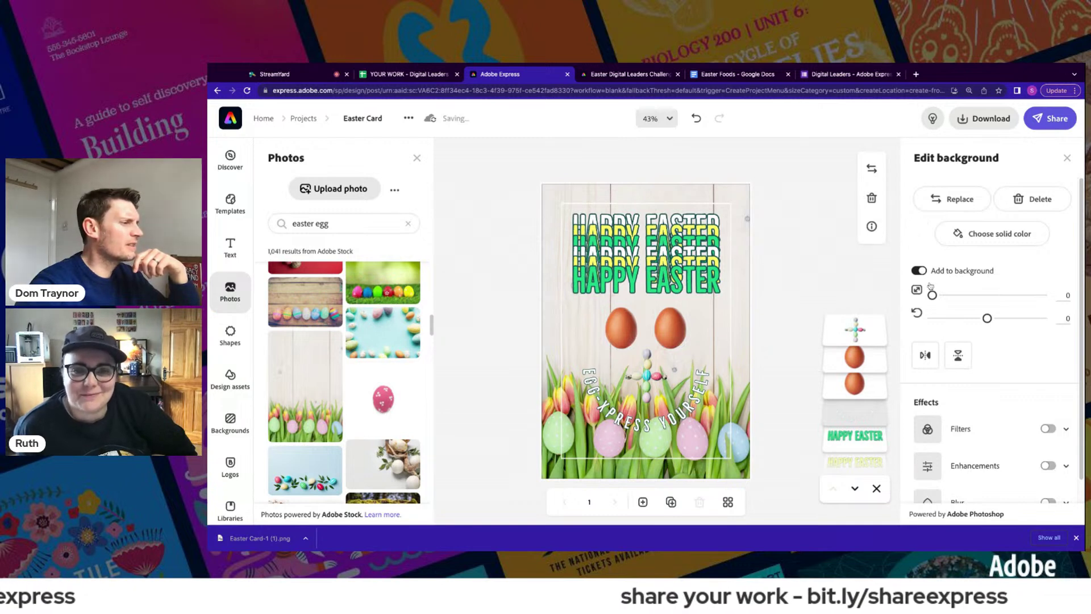
- Set the background photo's scale to 6 and position it with the tulips and painted eggs along the card's base
{"action": "left_click_drag", "start_coordinate": [932, 295], "coordinate": [938, 295]}
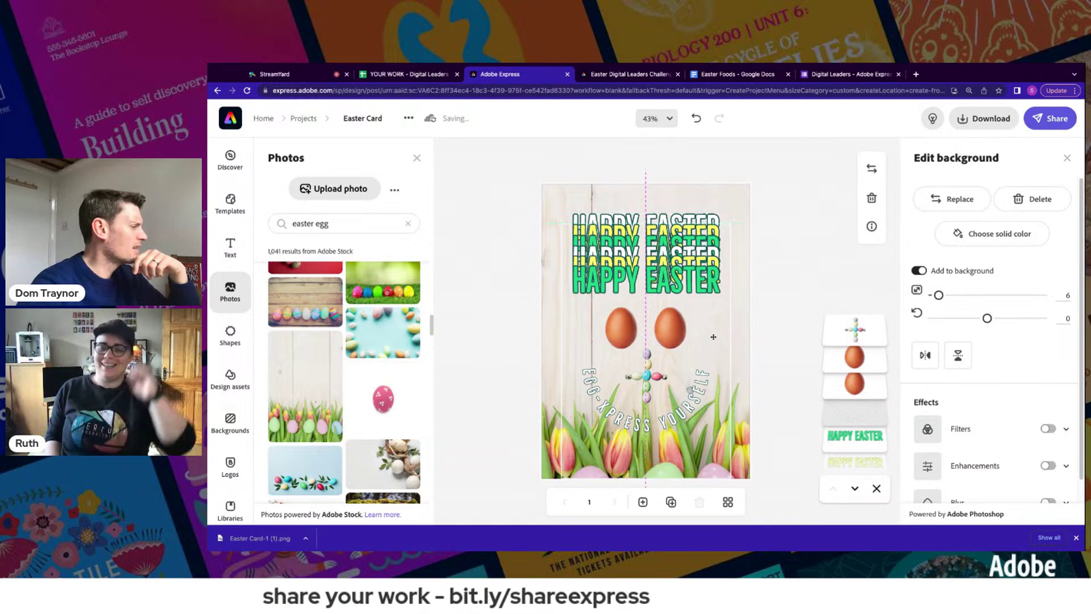
{"action": "key", "text": "ctrl+z"}
{"action": "scroll", "coordinate": [852, 444], "scroll_direction": "down", "scroll_amount": 3}
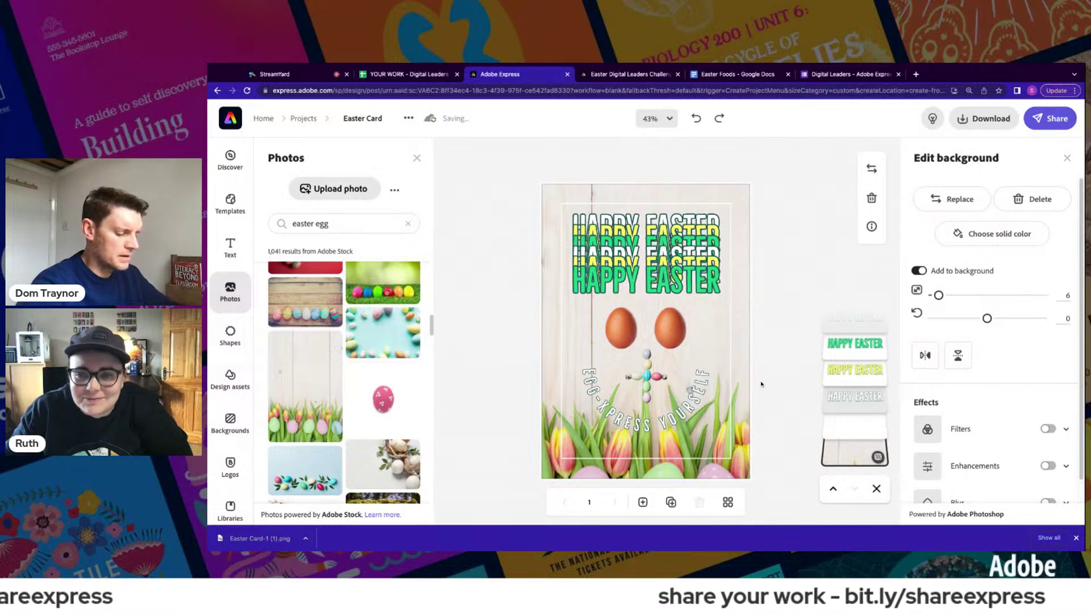
{"action": "key", "text": "ctrl+shift+z"}
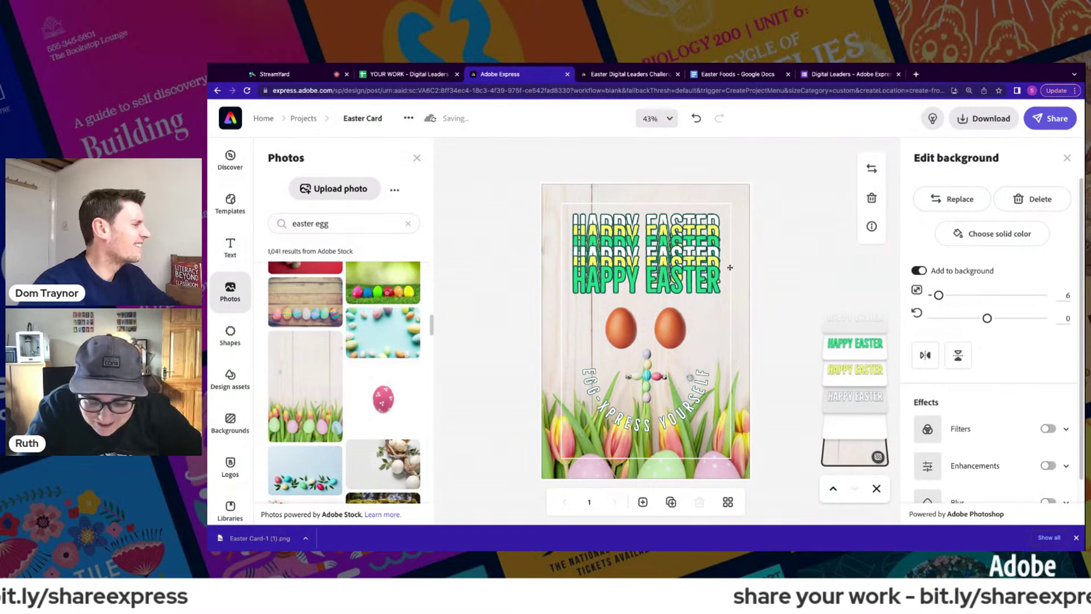
{"action": "left_click", "coordinate": [731, 267]}
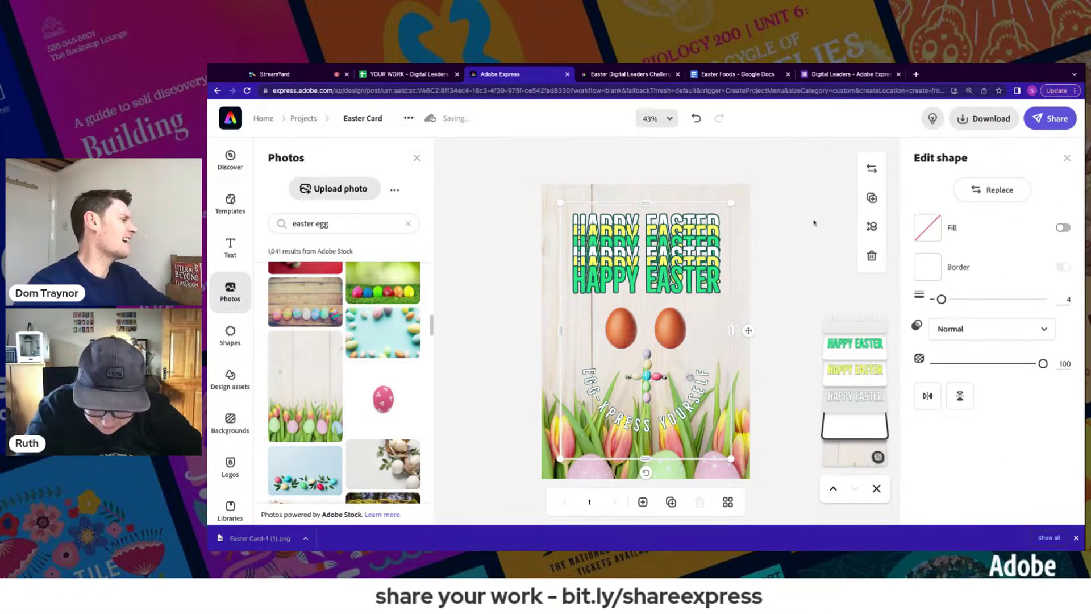
{"action": "left_click", "coordinate": [815, 223]}
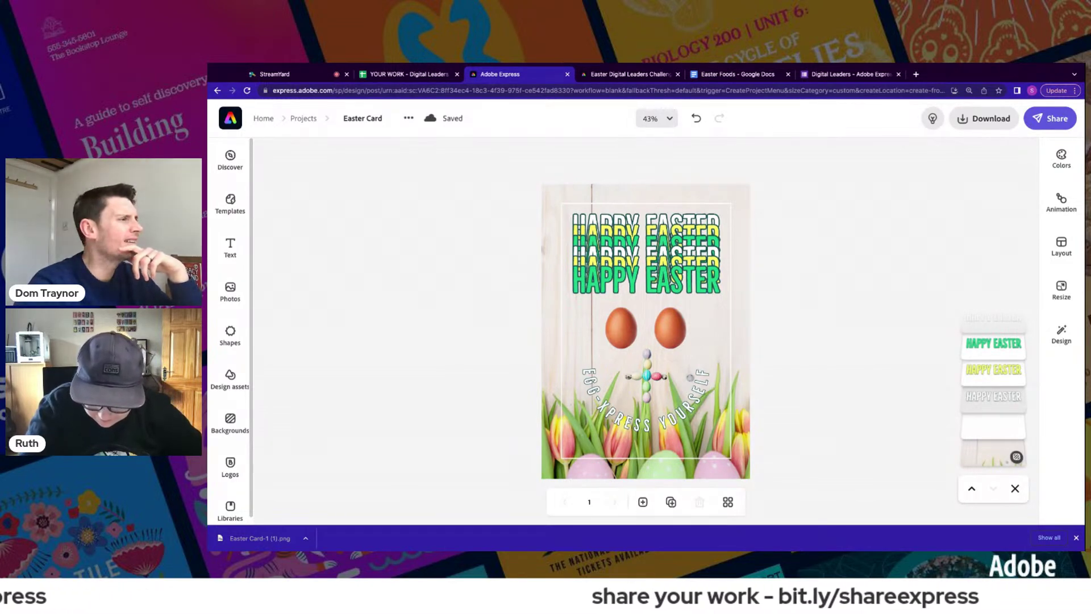
- Publish the Easter card with its tulip background to generate a share link
{"action": "left_click", "coordinate": [1050, 118]}
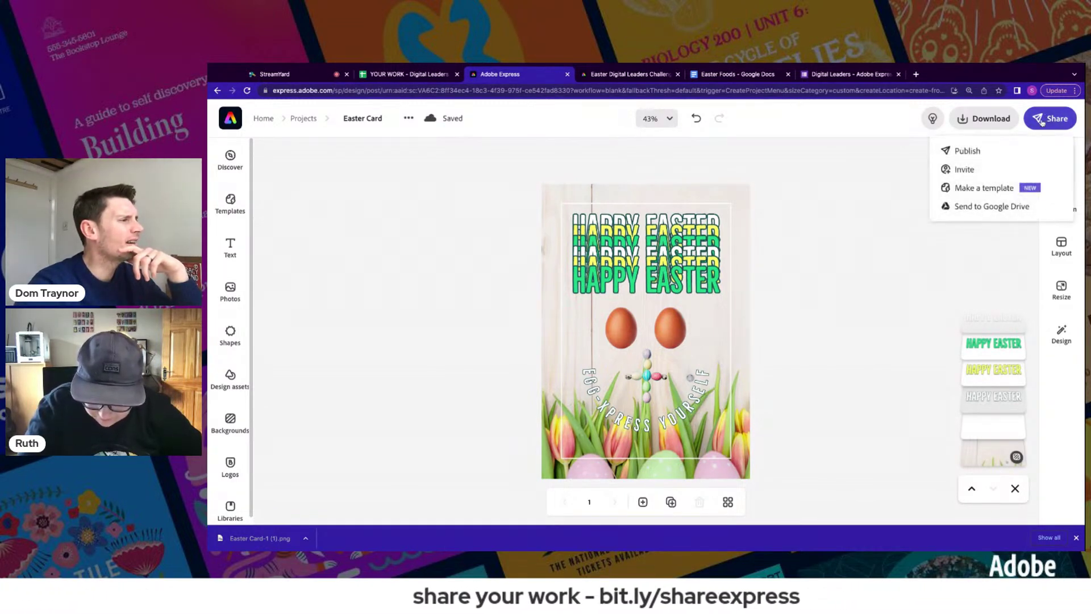
{"action": "left_click", "coordinate": [967, 151]}
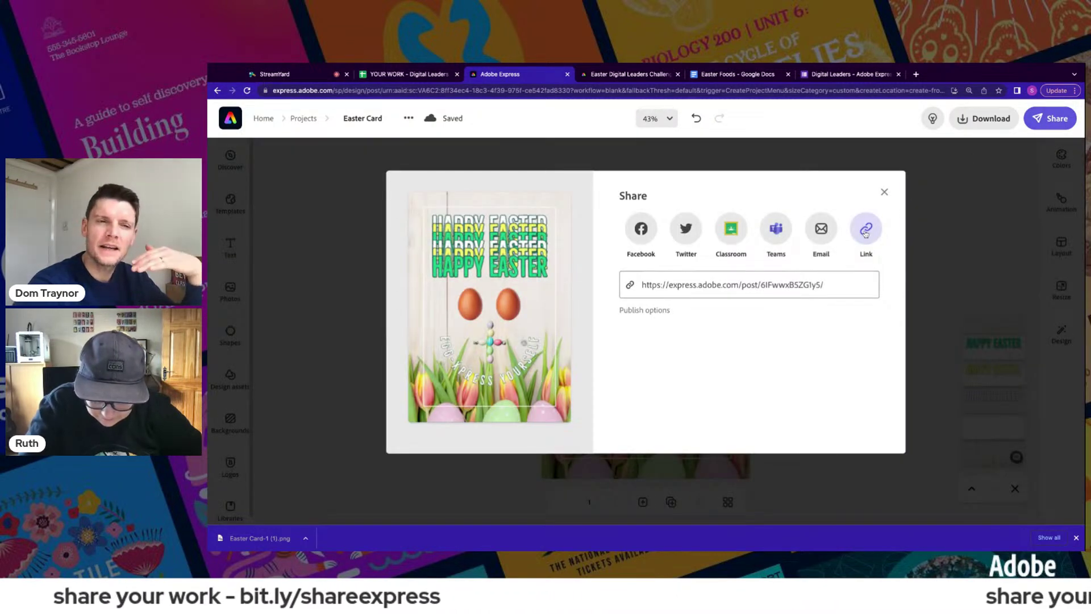
- Update the card's share link and go to the 3/30/2023 submissions in the YOUR WORK responses spreadsheet
{"action": "left_click", "coordinate": [866, 230]}
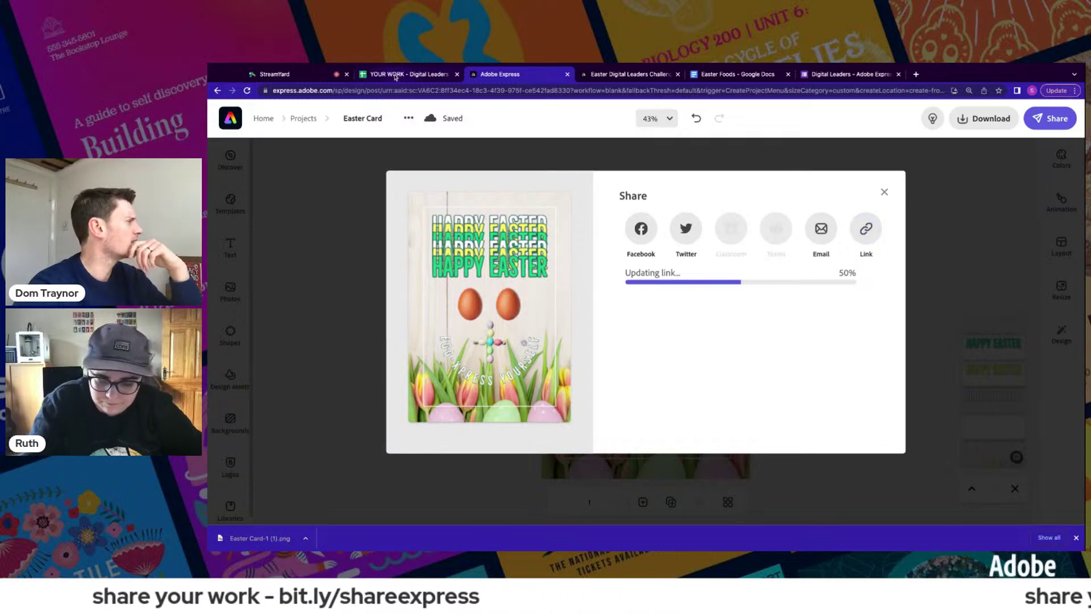
{"action": "left_click", "coordinate": [395, 75]}
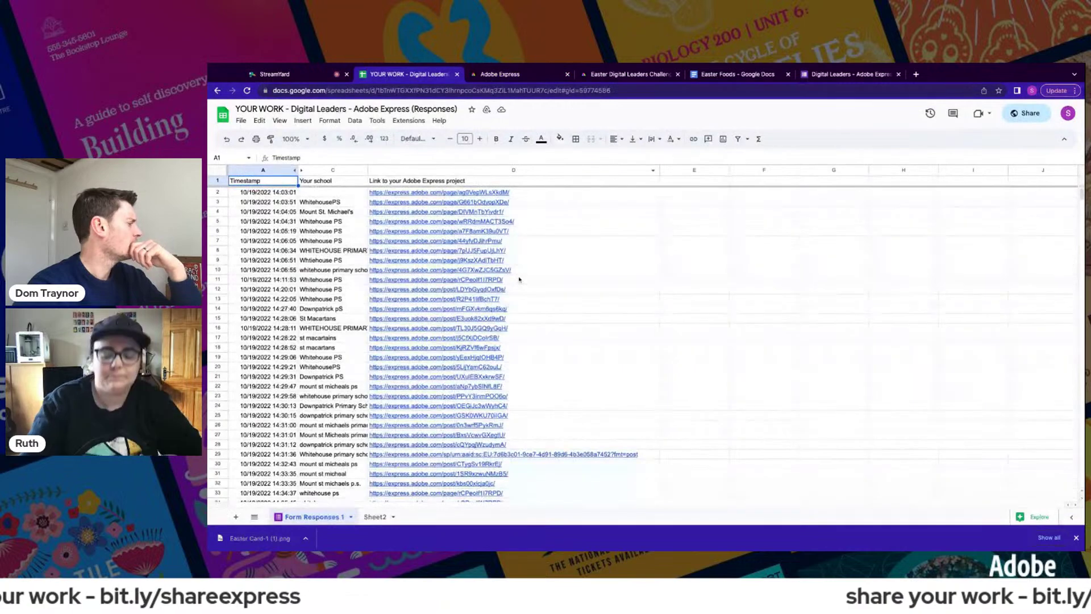
{"action": "scroll", "coordinate": [957, 241], "scroll_direction": "down", "scroll_amount": 20}
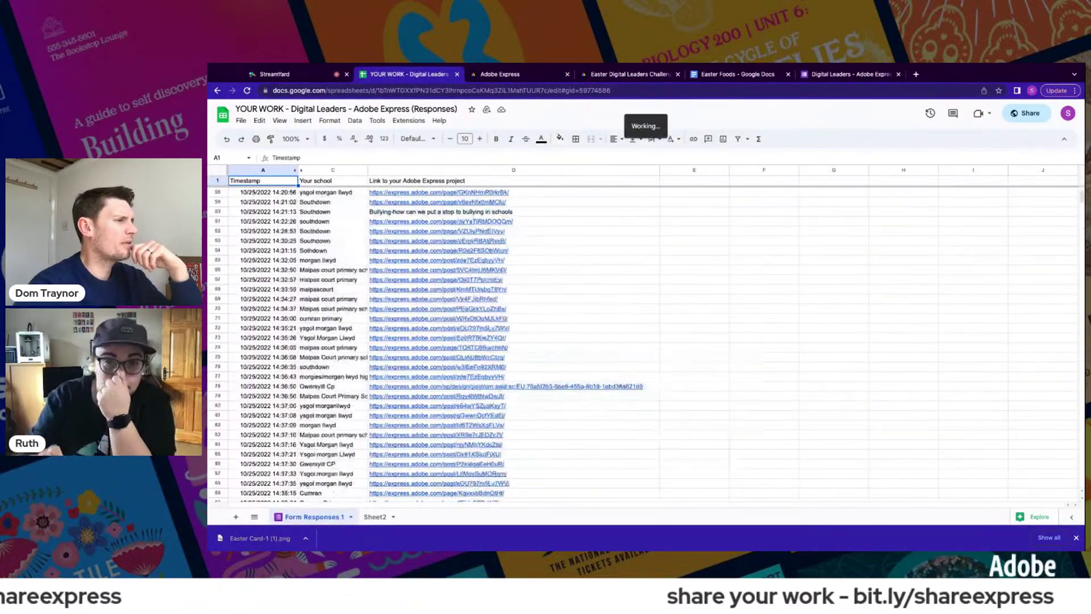
{"action": "scroll", "coordinate": [642, 341], "scroll_direction": "down", "scroll_amount": 15}
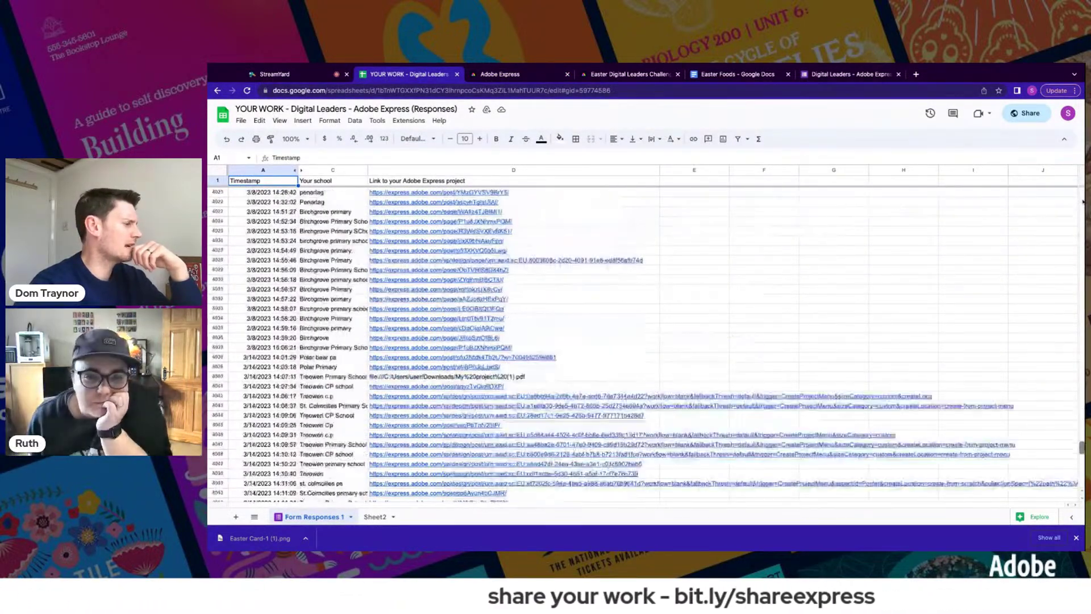
{"action": "scroll", "coordinate": [642, 341], "scroll_direction": "down", "scroll_amount": 5}
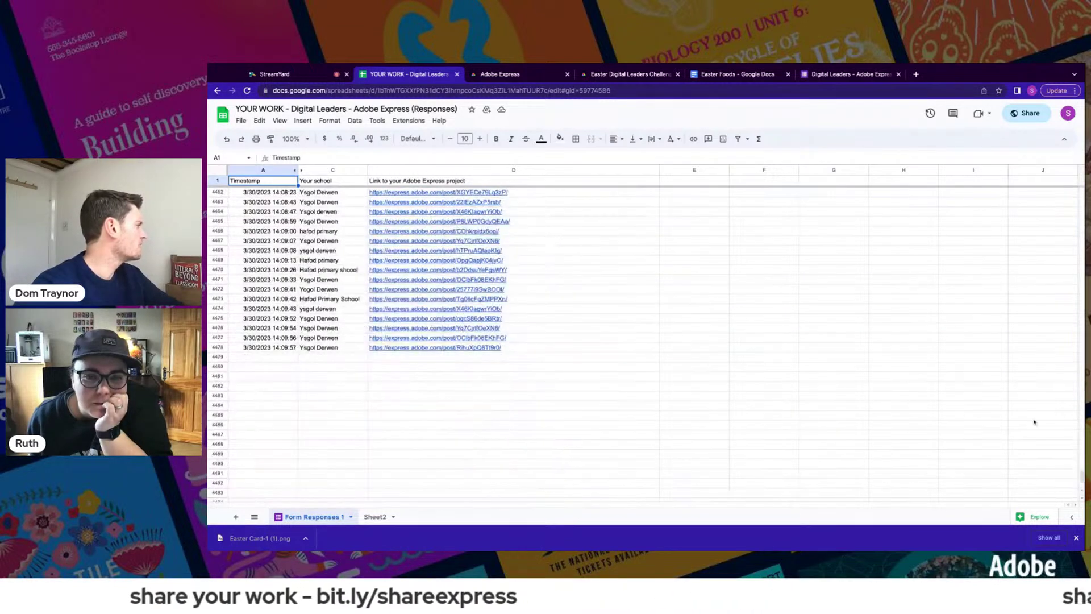
{"action": "scroll", "coordinate": [462, 218], "scroll_direction": "up", "scroll_amount": 3}
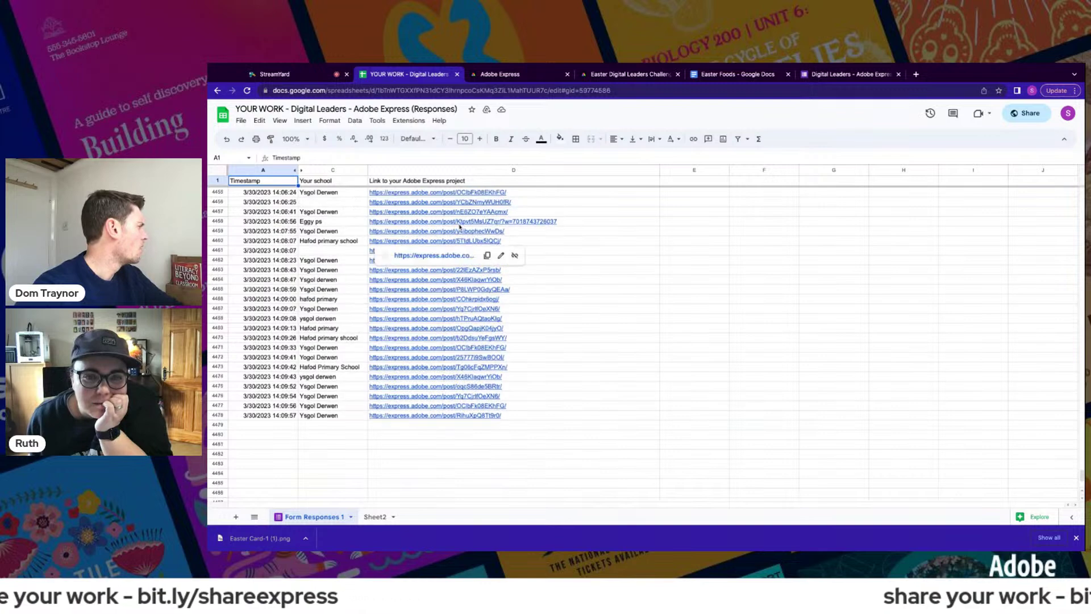
{"action": "scroll", "coordinate": [511, 277], "scroll_direction": "up", "scroll_amount": 3}
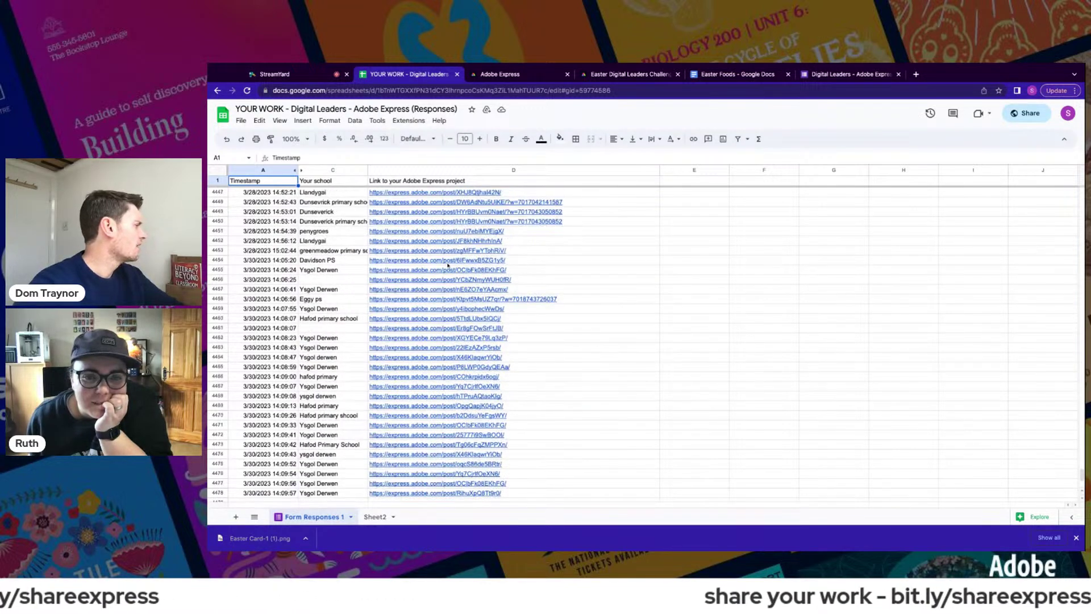
- Open the submitted Adobe Express projects from rows 4455 to 4457 of the responses sheet in separate browser tabs
{"action": "mouse_move", "coordinate": [438, 262]}
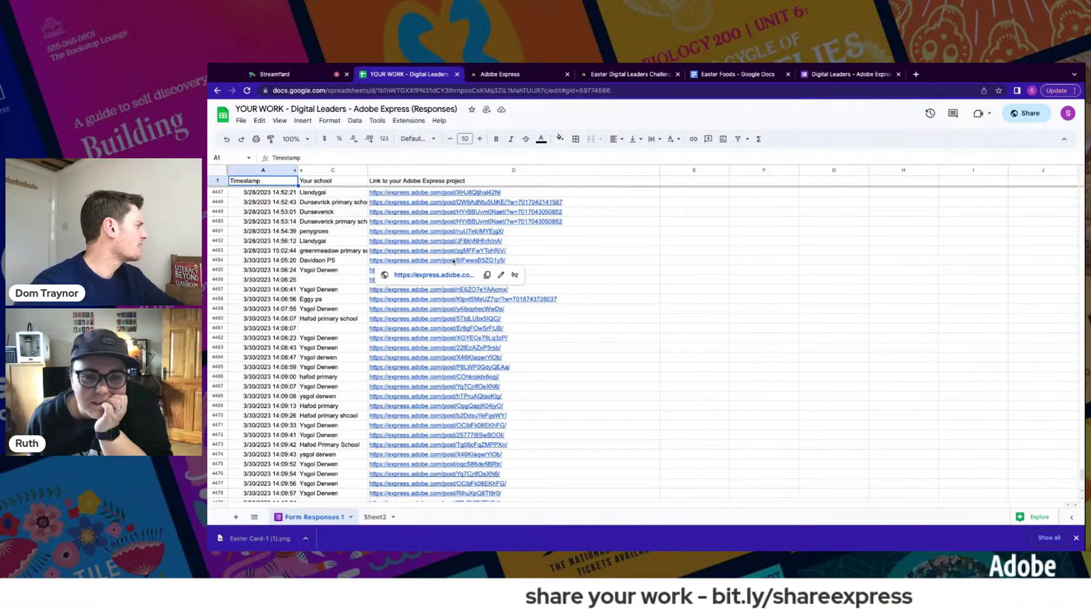
{"action": "left_click", "coordinate": [419, 260]}
{"action": "left_click", "coordinate": [387, 272]}
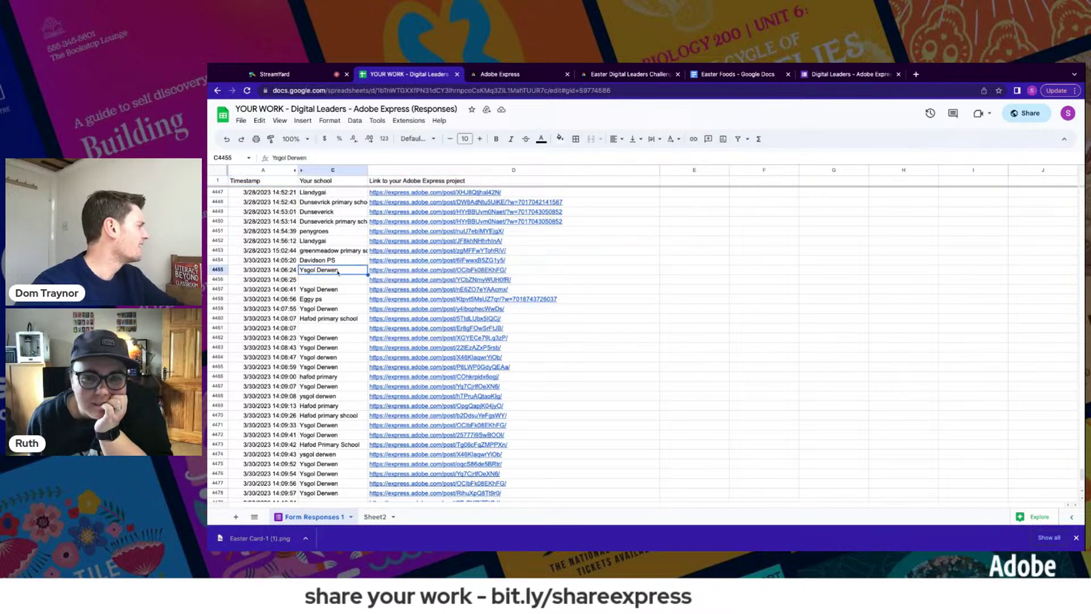
{"action": "left_click", "coordinate": [415, 284]}
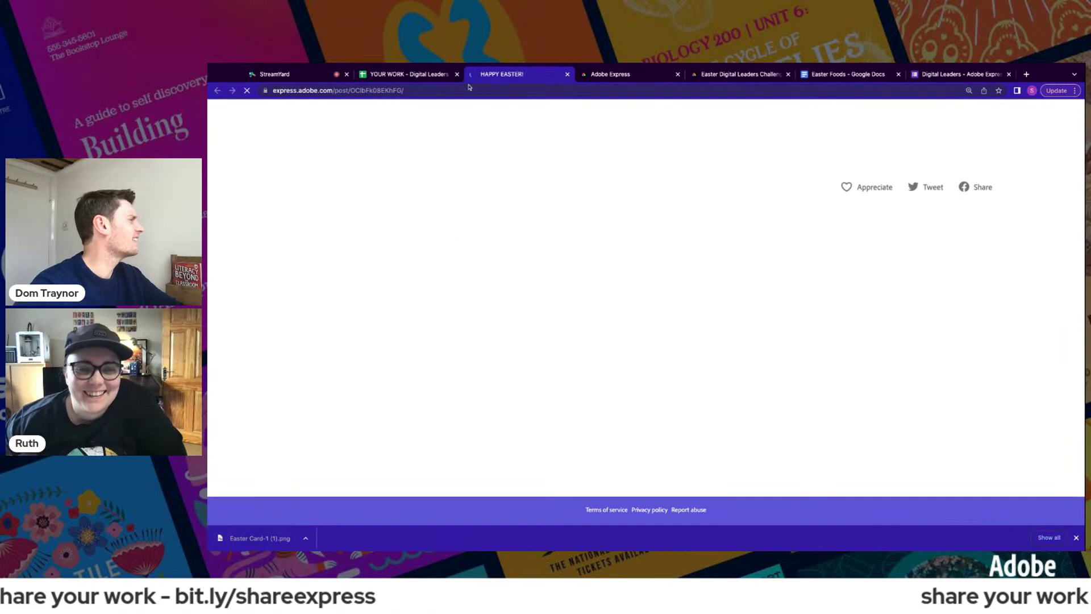
{"action": "left_click", "coordinate": [409, 74]}
{"action": "left_click", "coordinate": [418, 280]}
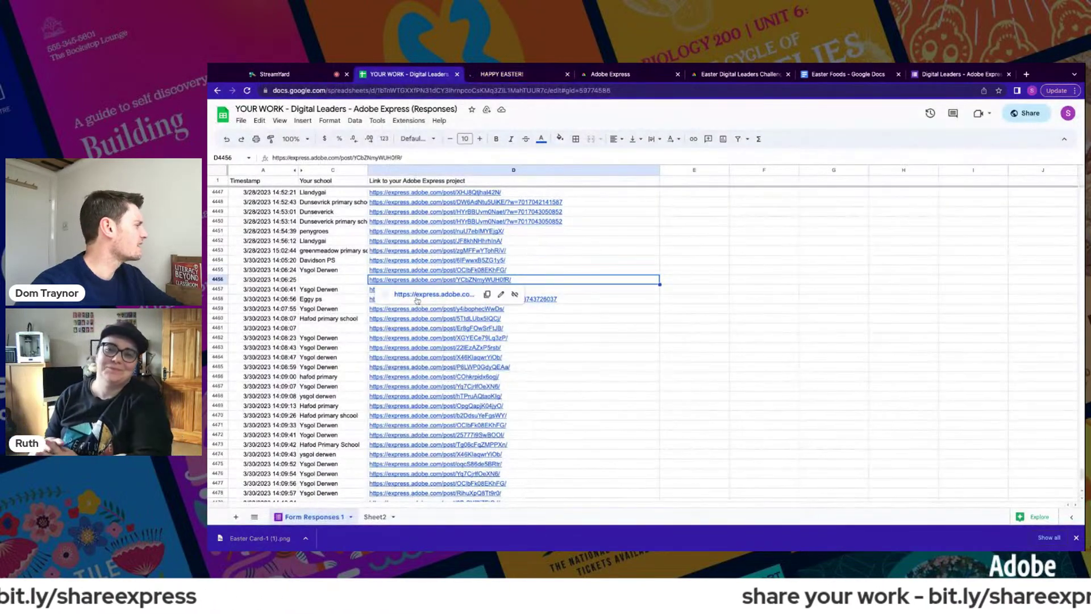
{"action": "left_click", "coordinate": [418, 296]}
{"action": "left_click", "coordinate": [392, 74]}
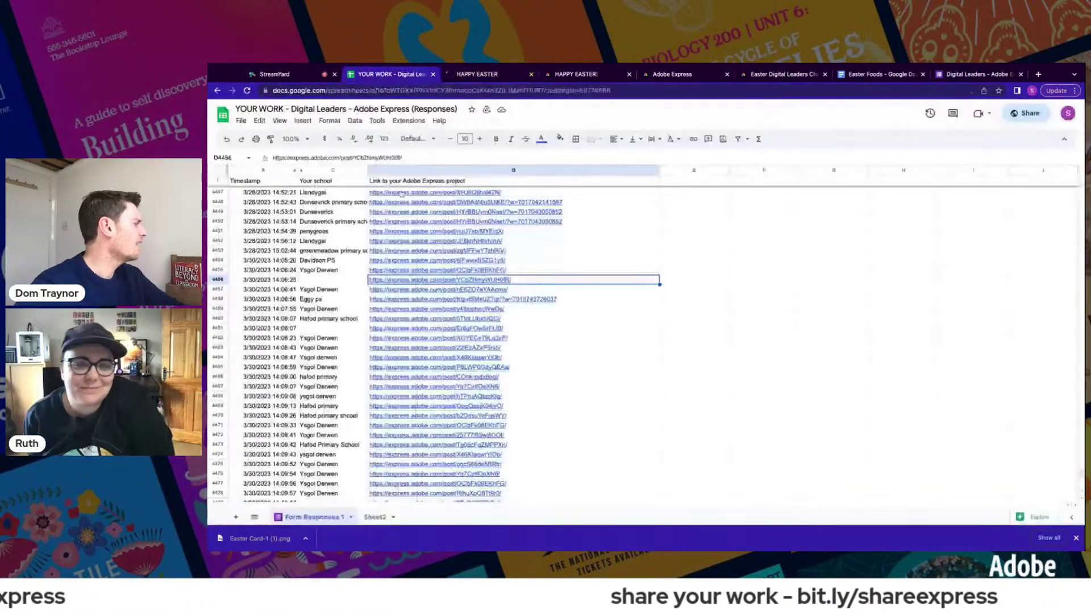
{"action": "left_click", "coordinate": [412, 290]}
{"action": "left_click", "coordinate": [415, 304]}
- Open the project links in rows 4458 to 4460, starting with the Eggy ps submission, each in its own tab
{"action": "left_click", "coordinate": [375, 74]}
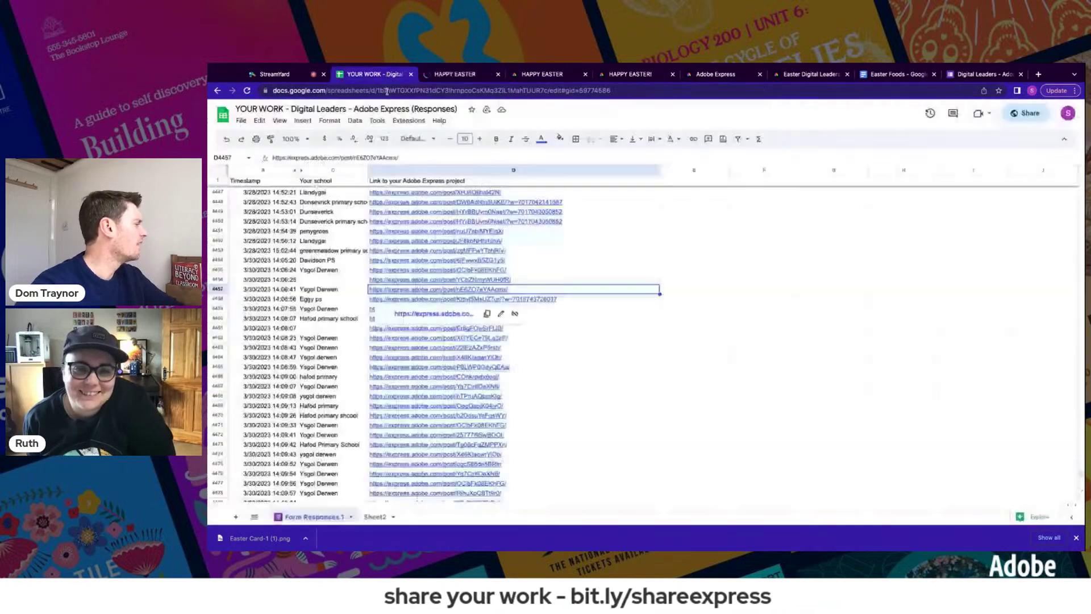
{"action": "left_click", "coordinate": [403, 300]}
{"action": "left_click", "coordinate": [412, 314]}
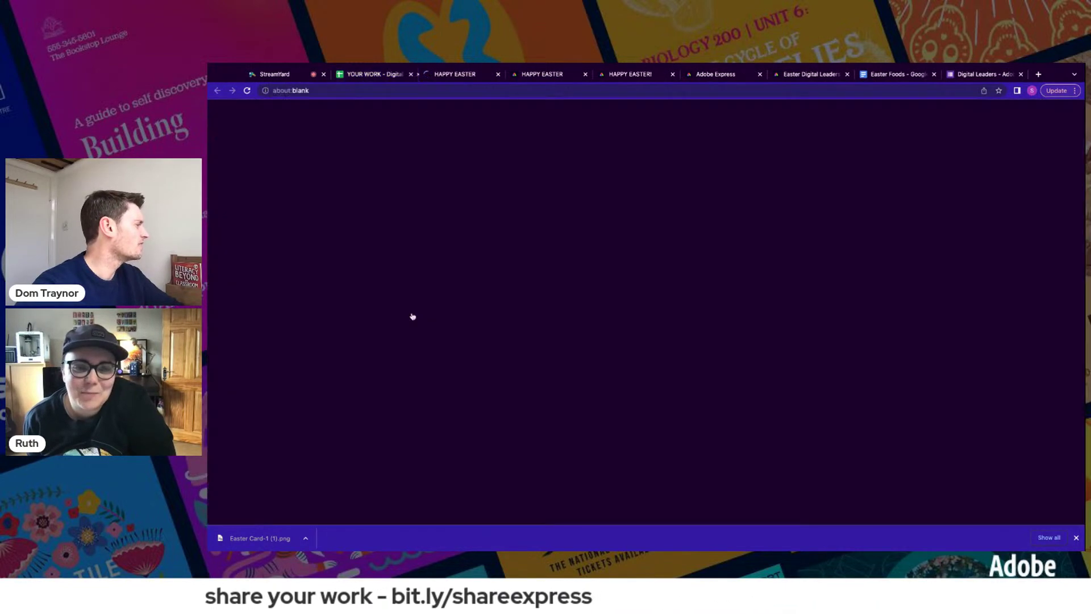
{"action": "key", "text": "ctrl+shift+Tab"}
{"action": "left_click", "coordinate": [415, 311]}
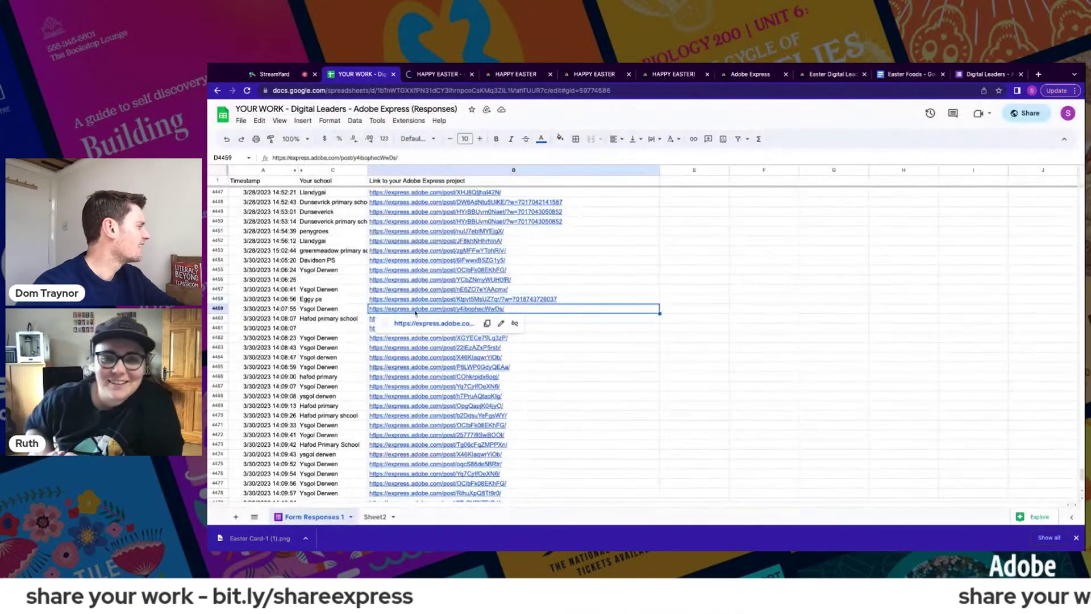
{"action": "left_click", "coordinate": [418, 323]}
{"action": "key", "text": "ctrl+shift+Tab"}
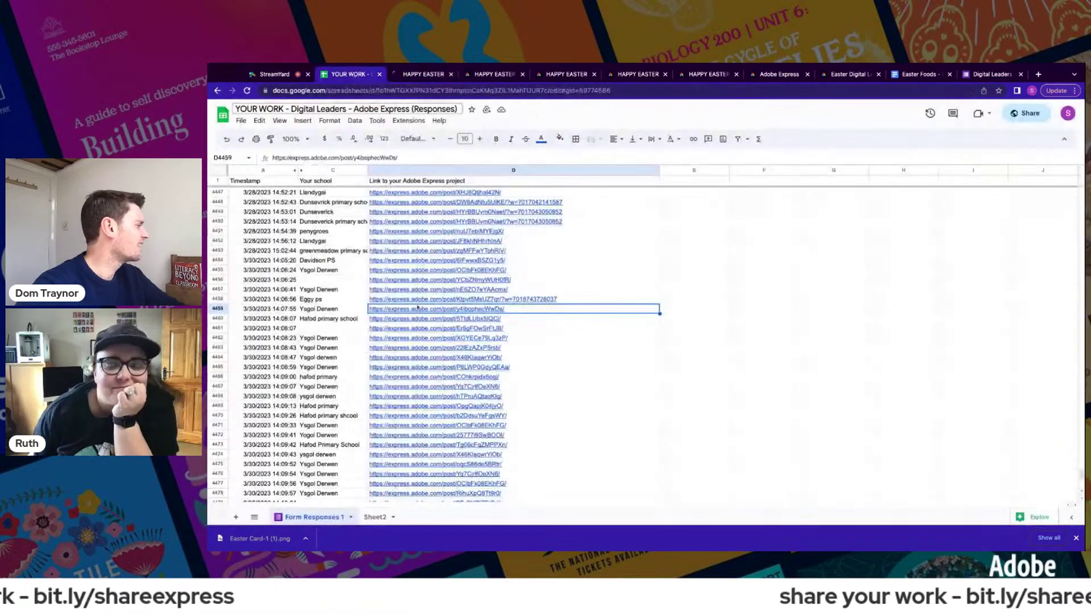
{"action": "left_click", "coordinate": [430, 320]}
{"action": "left_click", "coordinate": [398, 344]}
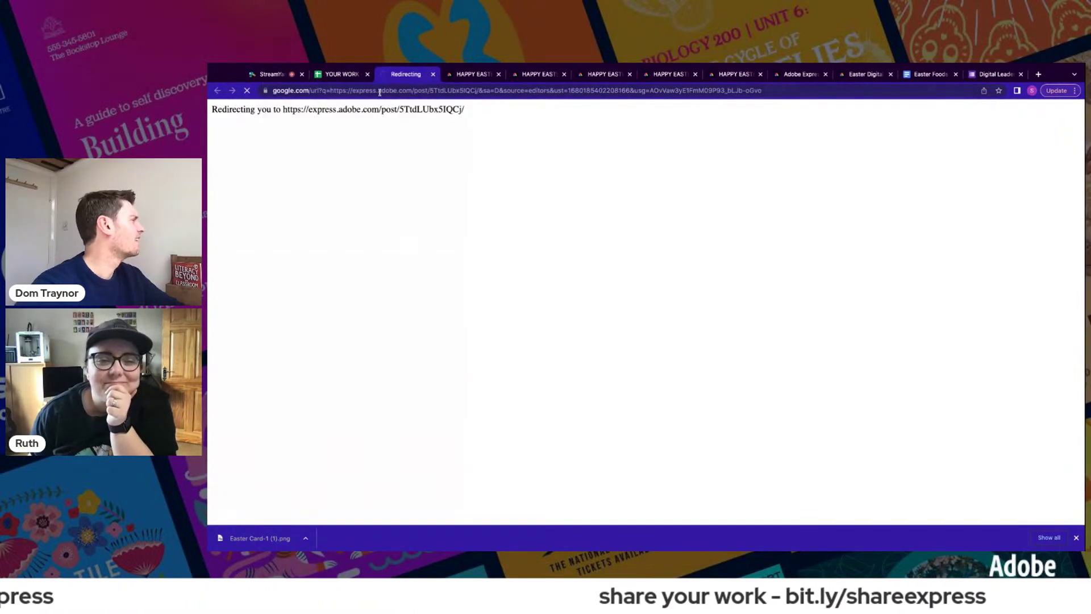
- Open the submitted project links in rows 4461 to 4463 of the responses sheet in separate tabs
{"action": "left_click", "coordinate": [351, 76]}
{"action": "left_click", "coordinate": [415, 328]}
{"action": "left_click", "coordinate": [420, 342]}
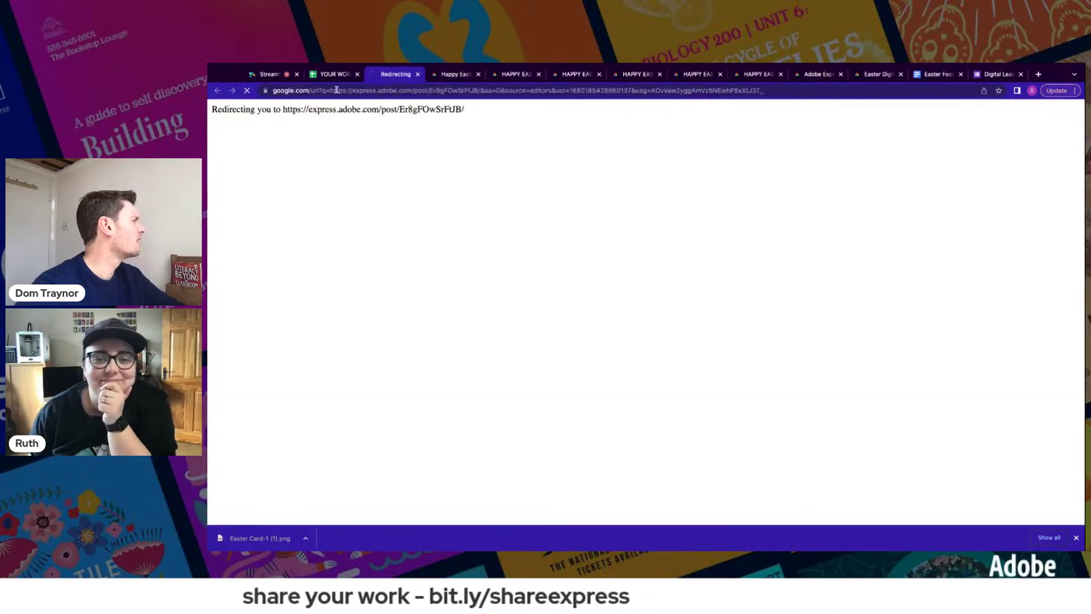
{"action": "left_click", "coordinate": [334, 74]}
{"action": "left_click", "coordinate": [402, 338]}
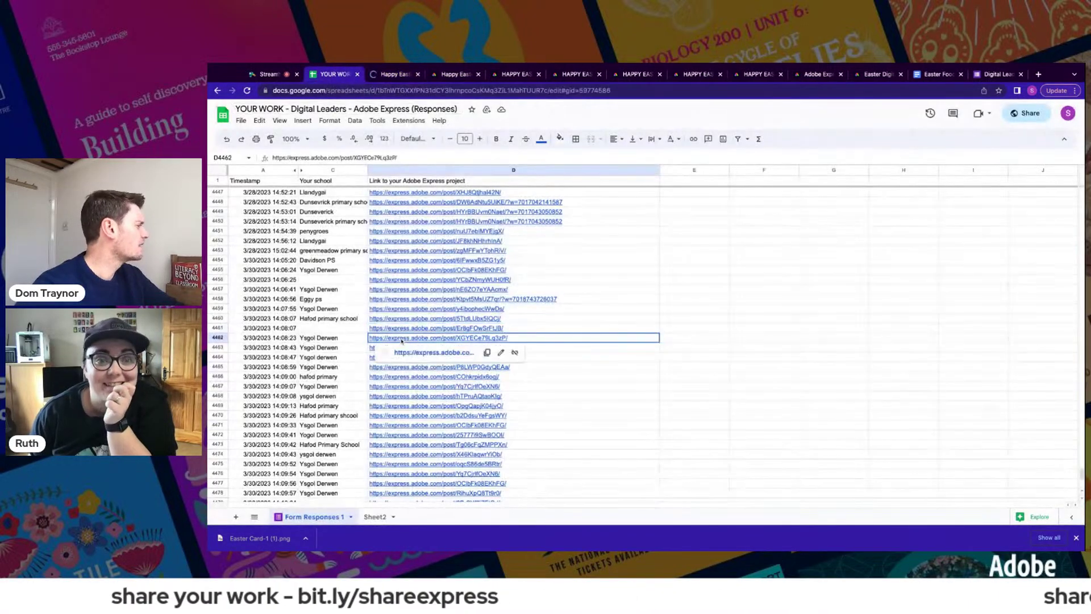
{"action": "left_click", "coordinate": [415, 353]}
{"action": "left_click", "coordinate": [329, 74]}
{"action": "left_click", "coordinate": [401, 348]}
{"action": "left_click", "coordinate": [421, 362]}
- Open the submitted project links in rows 4464 to 4466, ending with the hafod primary entry, in separate tabs
{"action": "left_click", "coordinate": [333, 76]}
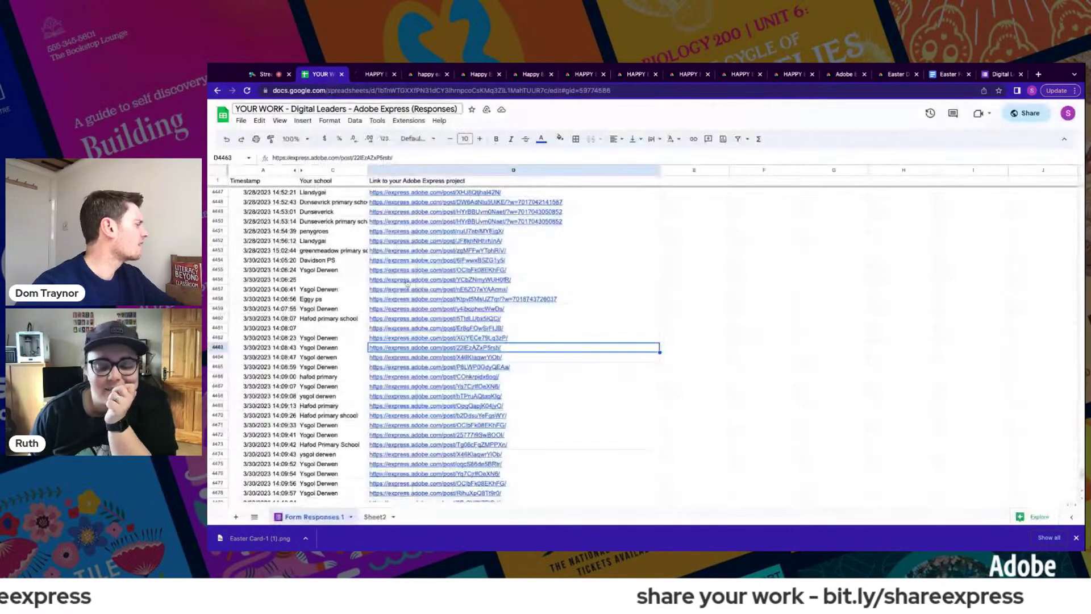
{"action": "left_click", "coordinate": [423, 356]}
{"action": "left_click", "coordinate": [425, 372]}
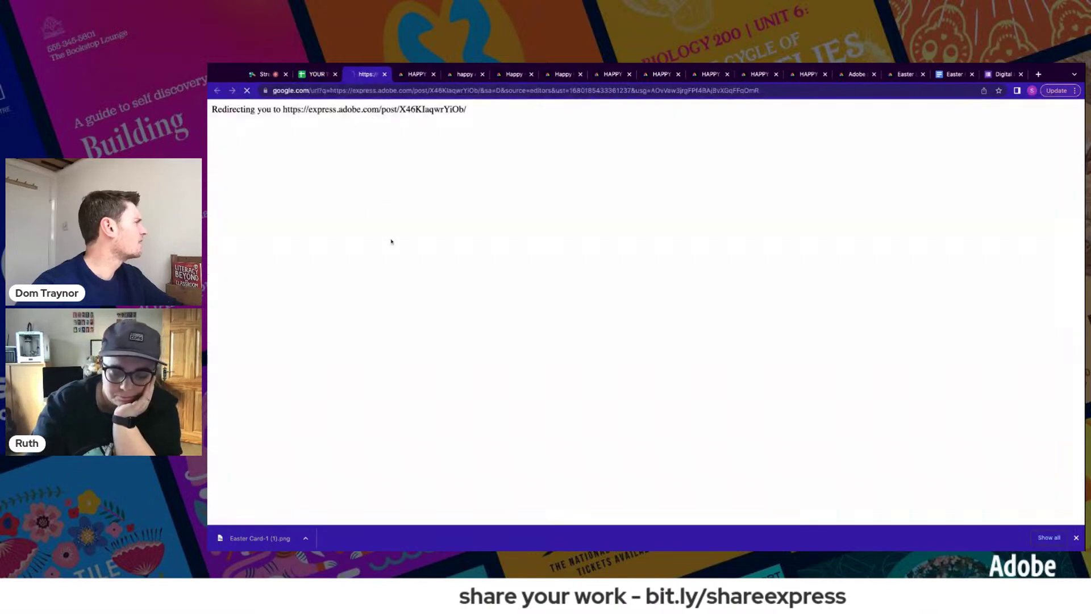
{"action": "left_click", "coordinate": [318, 74]}
{"action": "left_click", "coordinate": [408, 368]}
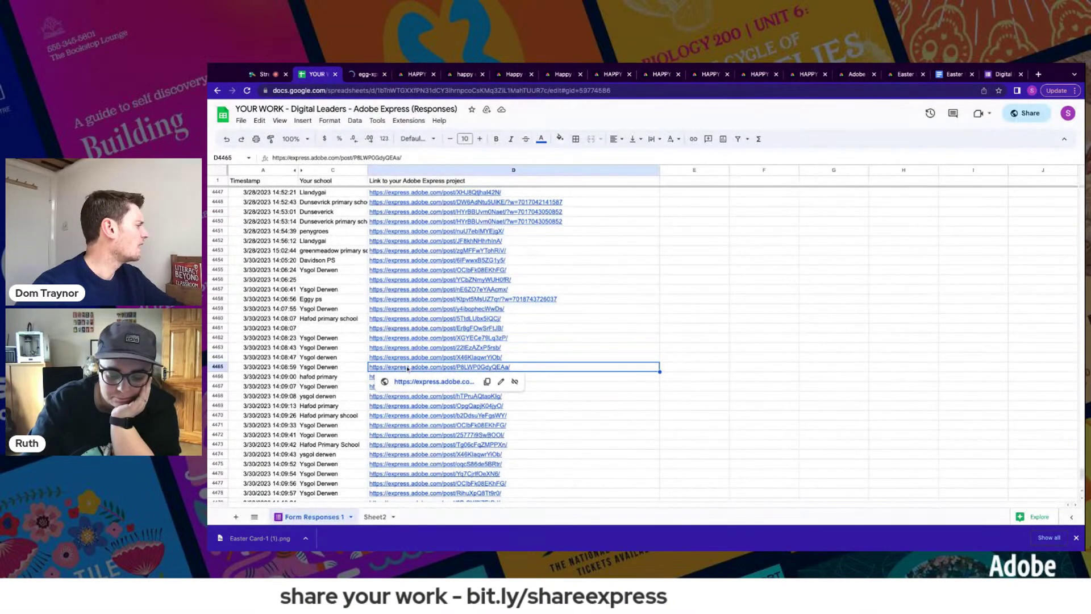
{"action": "left_click", "coordinate": [433, 381]}
{"action": "left_click", "coordinate": [314, 75]}
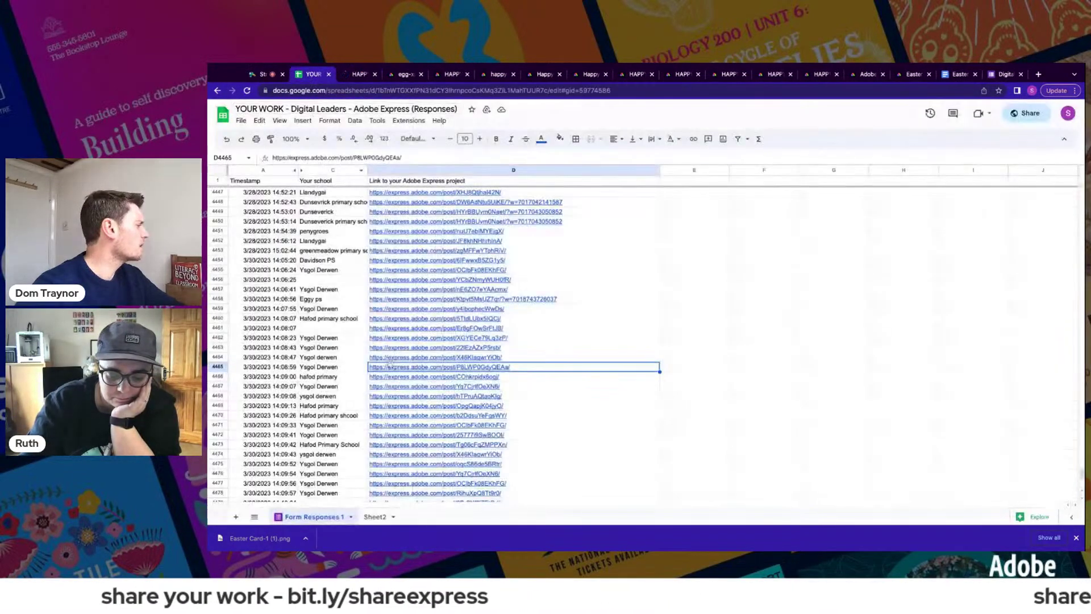
{"action": "mouse_move", "coordinate": [390, 371]}
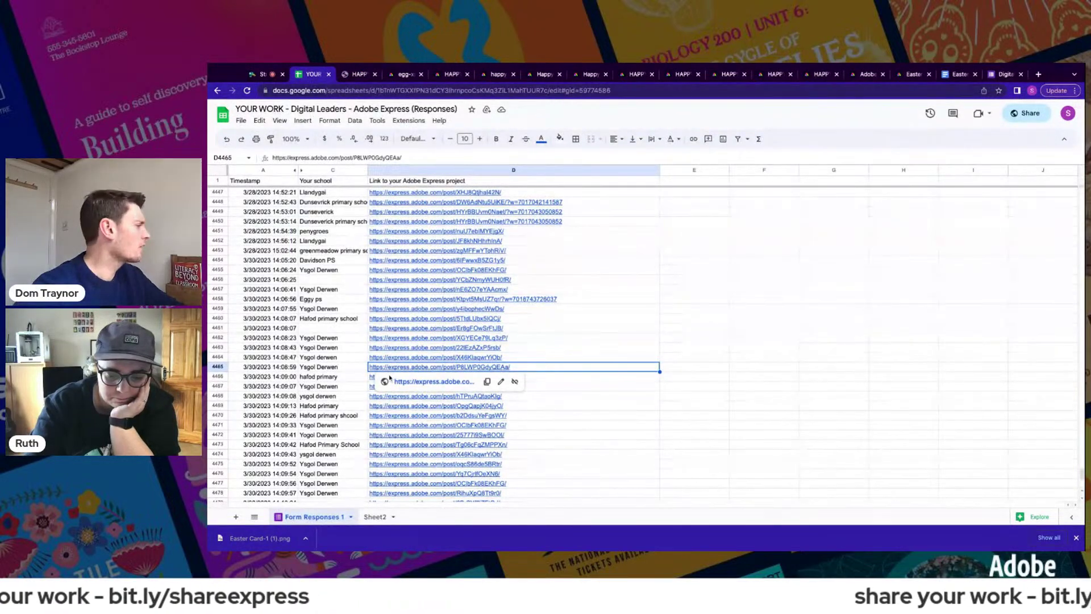
{"action": "left_click", "coordinate": [389, 376]}
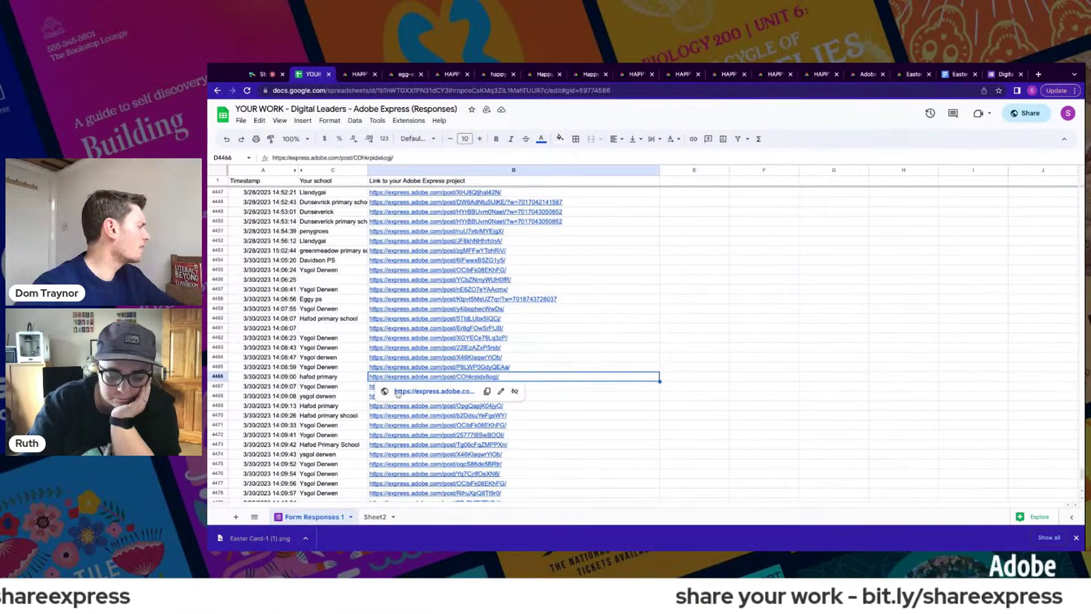
{"action": "left_click", "coordinate": [433, 391]}
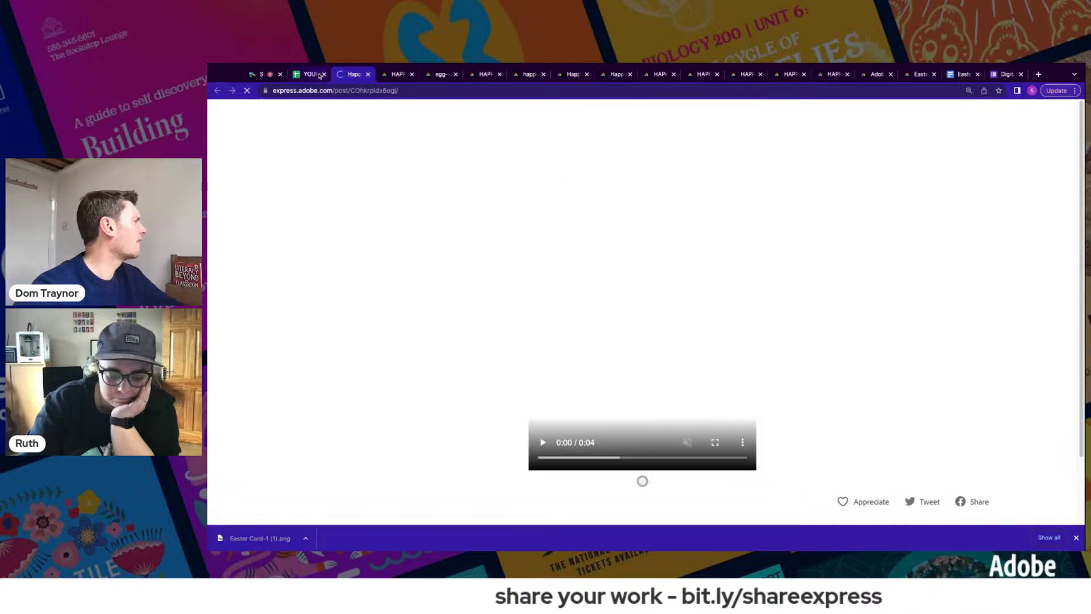
- Open the two Ysgol Derwen project links in rows 4467 and 4468 of the responses sheet
{"action": "left_click", "coordinate": [320, 79]}
{"action": "left_click", "coordinate": [408, 387]}
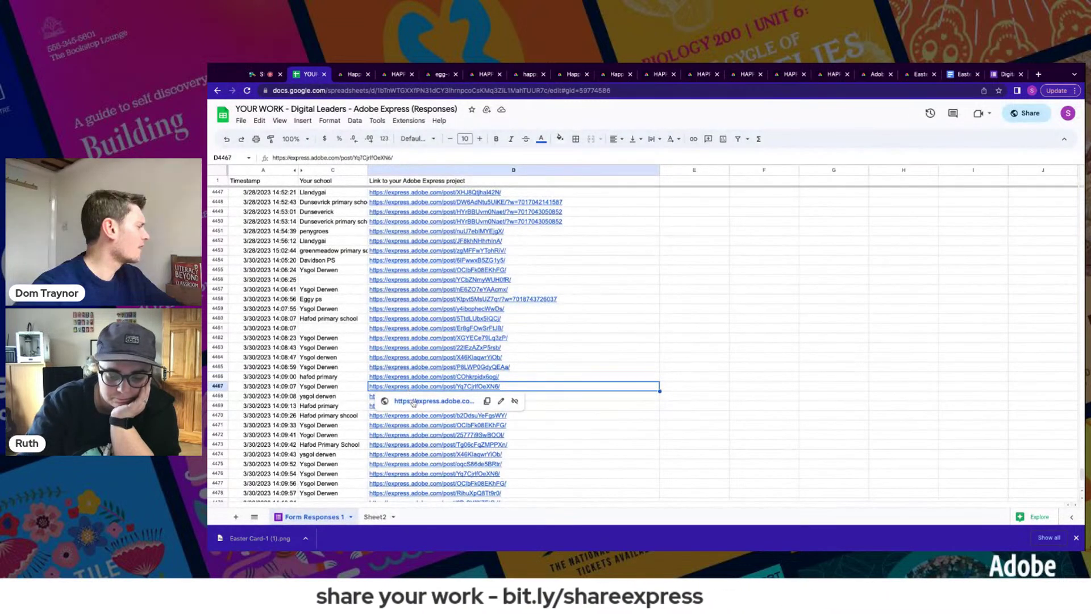
{"action": "left_click", "coordinate": [413, 401]}
{"action": "left_click", "coordinate": [307, 74]}
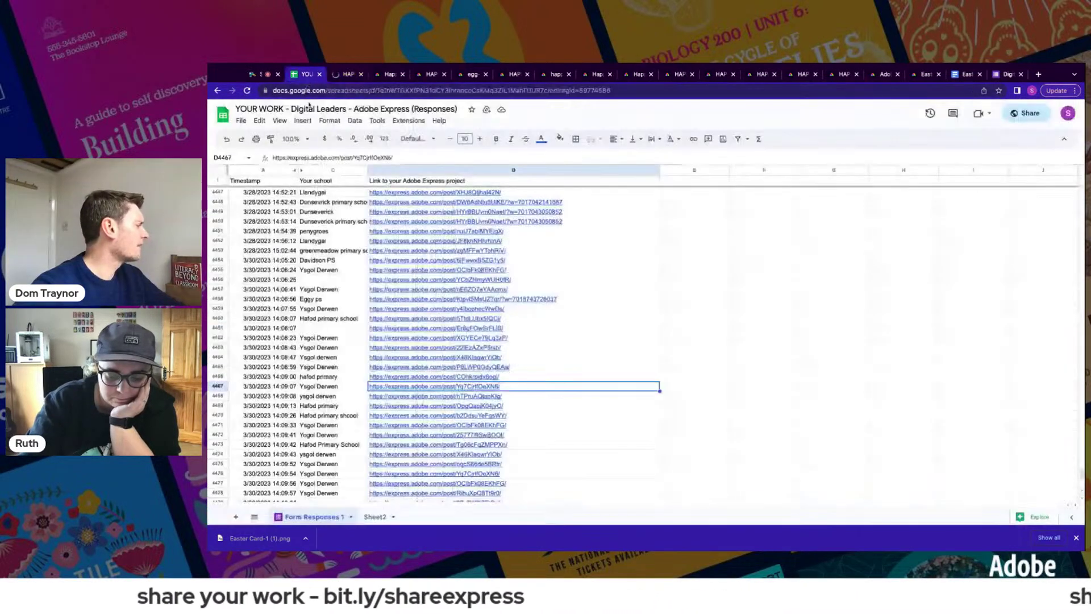
{"action": "left_click", "coordinate": [421, 396]}
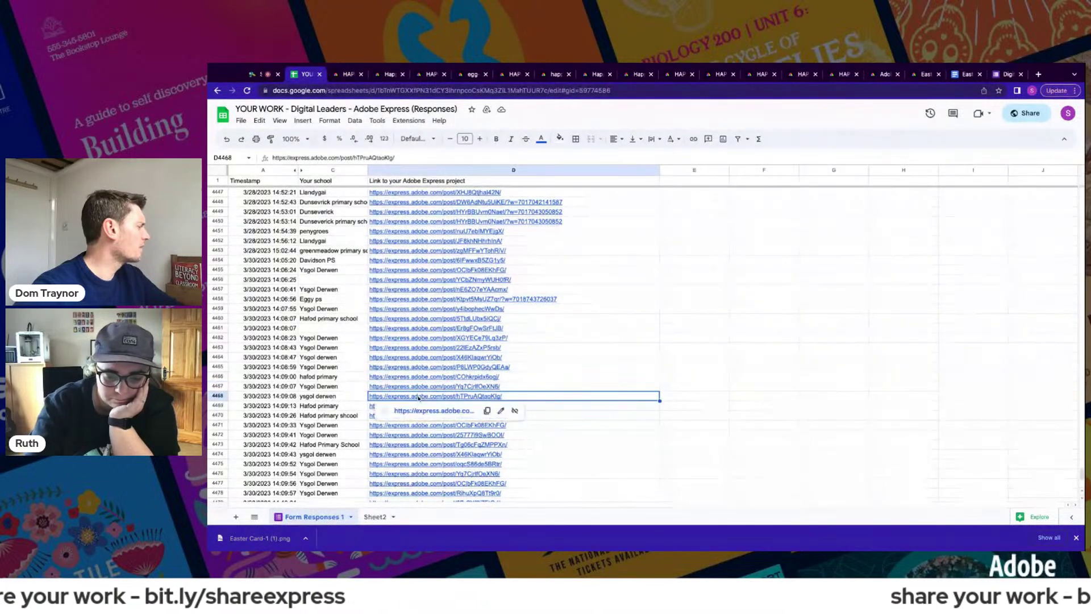
{"action": "left_click", "coordinate": [432, 409]}
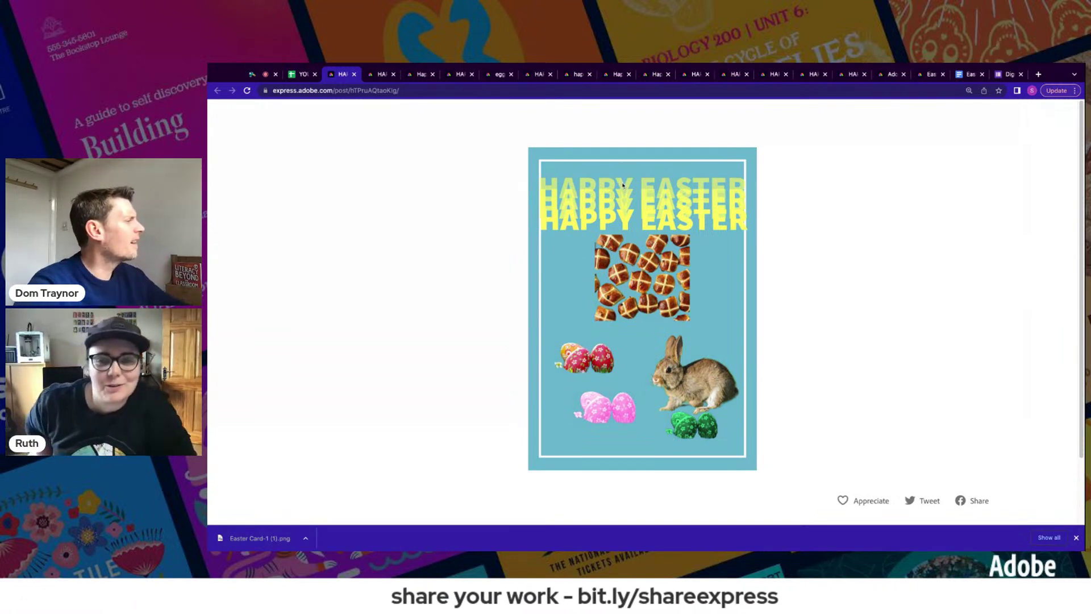
- View the blue card with bunny ears above the egg eyes, and play the four-second Happy Easter collage
{"action": "left_click", "coordinate": [389, 76]}
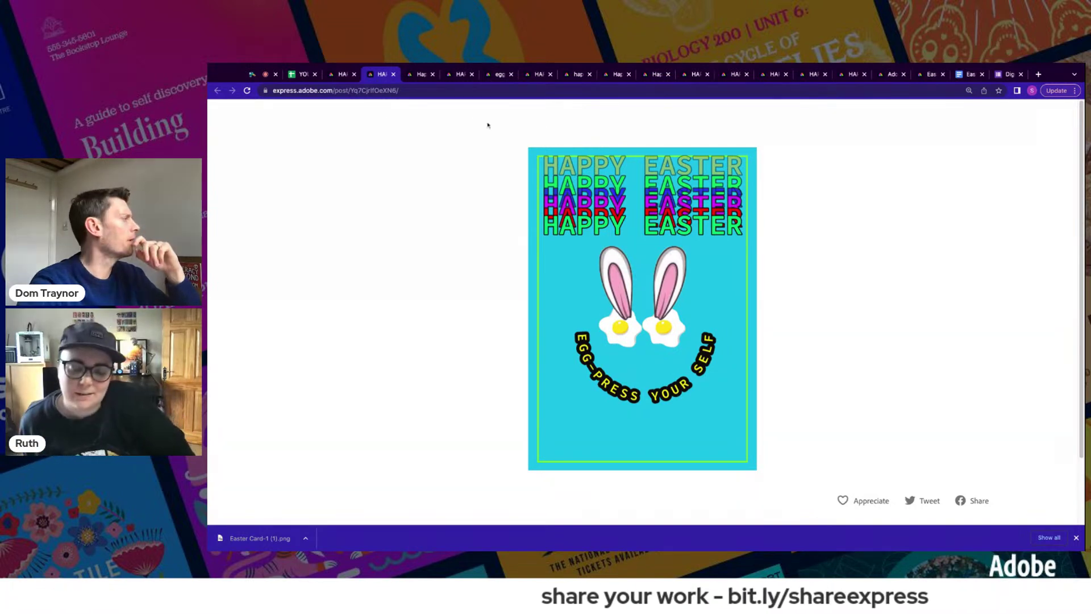
{"action": "left_click", "coordinate": [418, 74]}
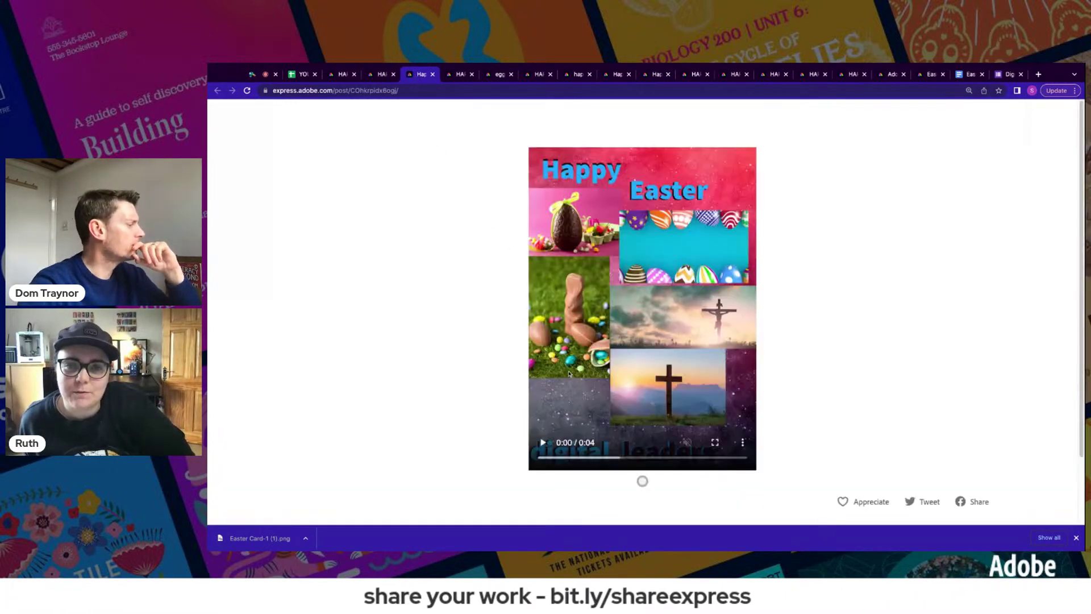
{"action": "left_click", "coordinate": [542, 443]}
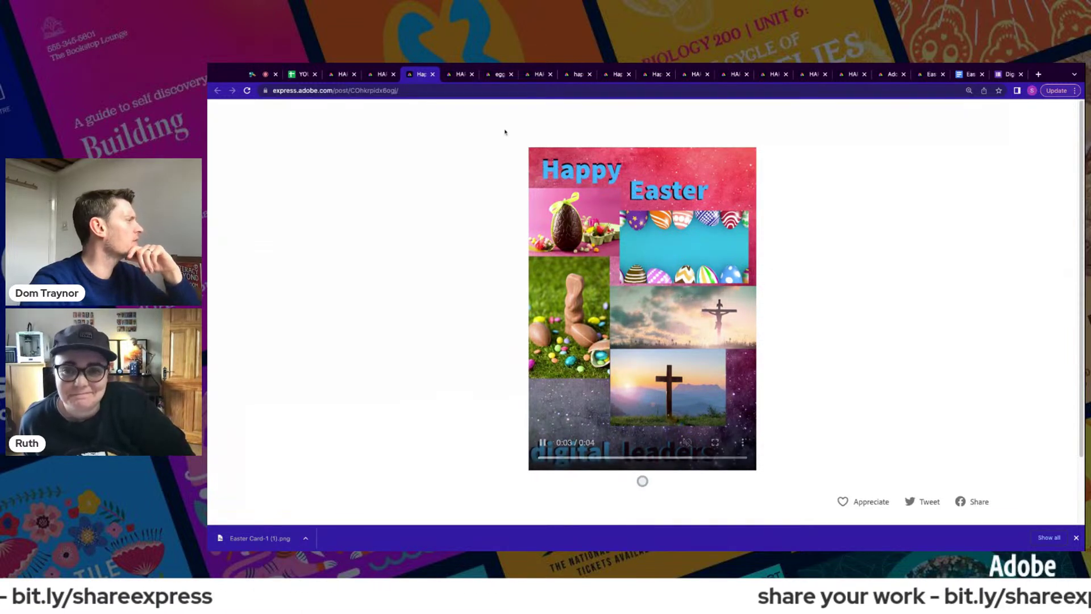
- View the next four submitted cards, from the pale pink egg face to the rabbit face with decorated egg eyes
{"action": "left_click", "coordinate": [451, 75]}
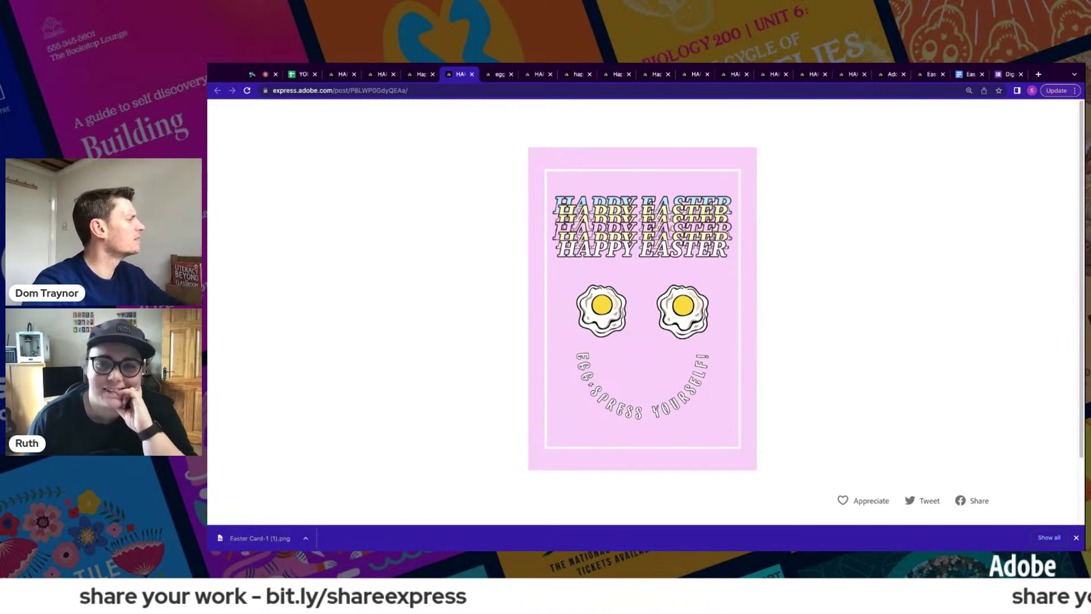
{"action": "left_click", "coordinate": [496, 74]}
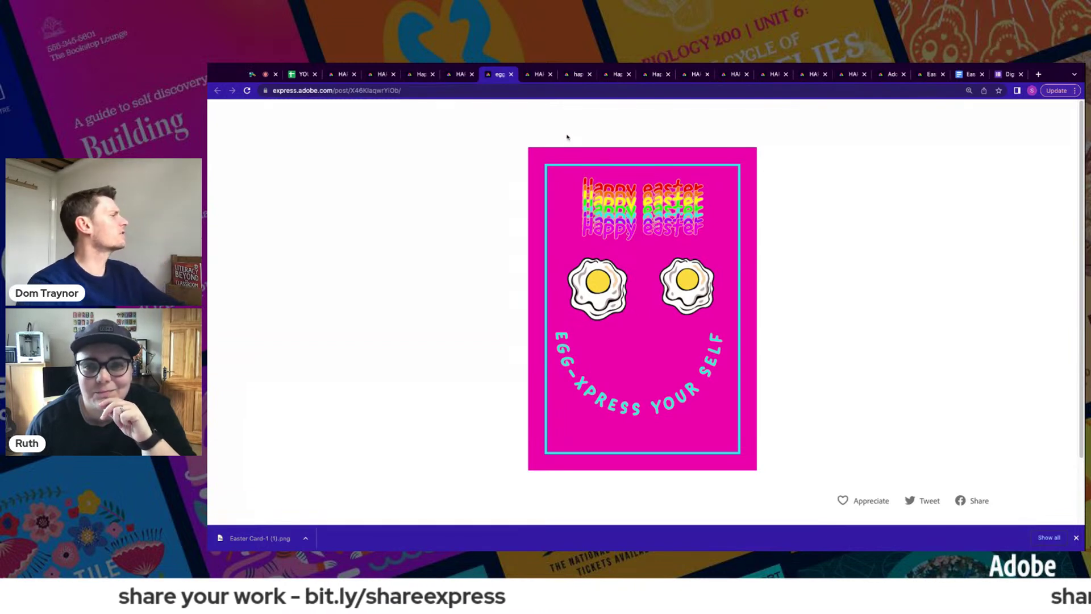
{"action": "key", "text": "ctrl+Tab"}
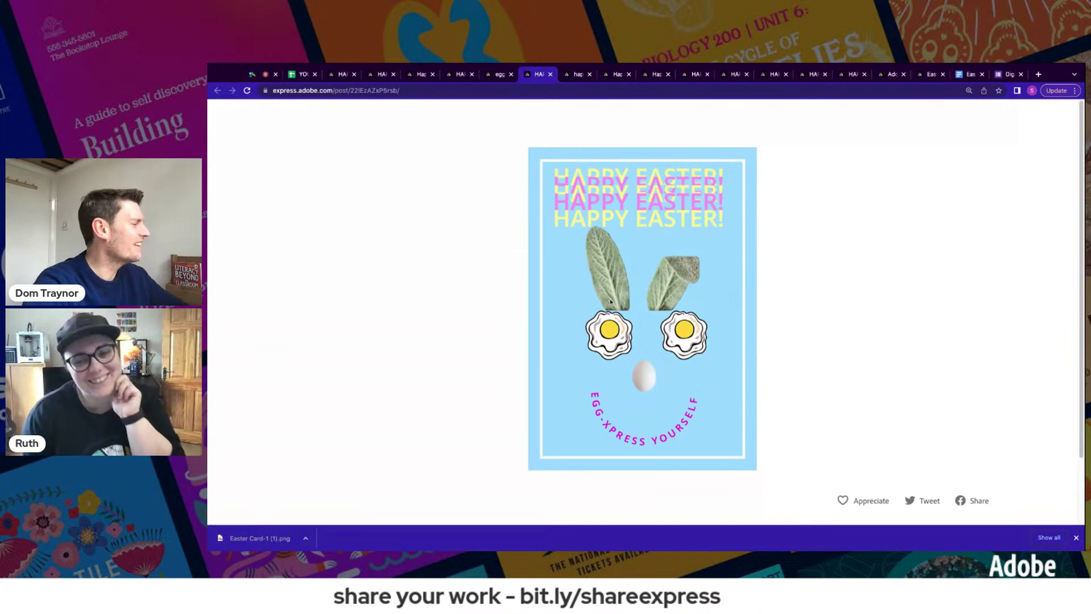
{"action": "left_click", "coordinate": [572, 79]}
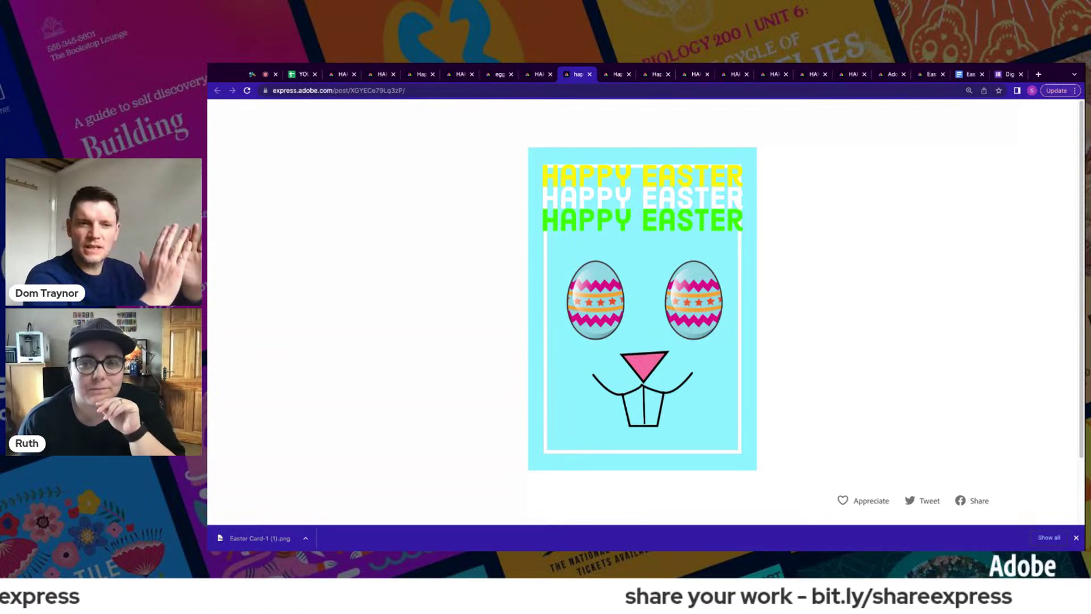
- View the pink EGG-XPRESS-YOURSELF card and play the six-second animated Happy Easter card
{"action": "left_click", "coordinate": [612, 74]}
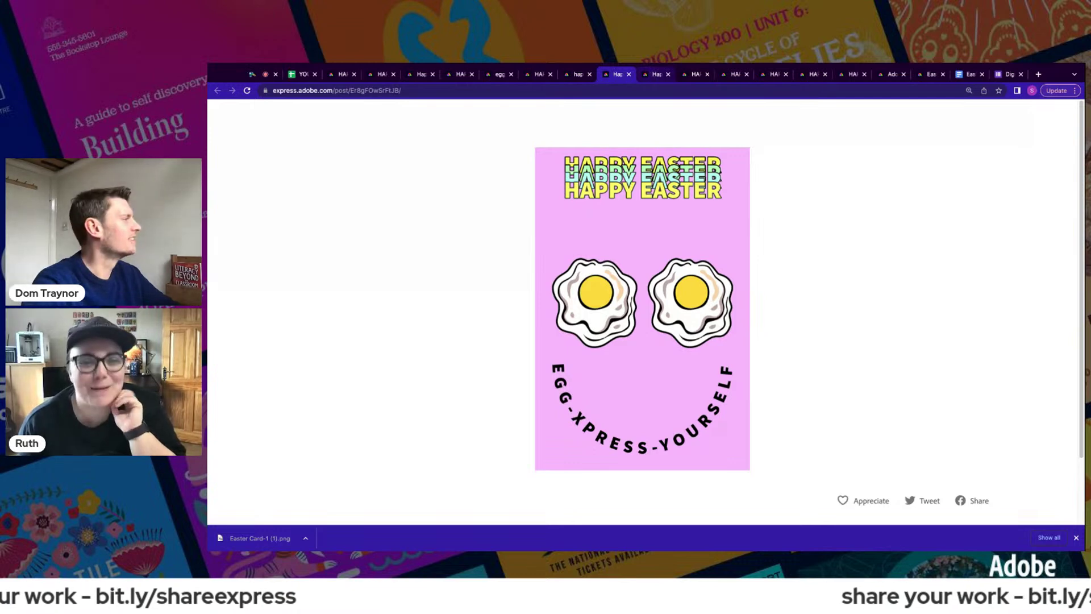
{"action": "left_click", "coordinate": [653, 74]}
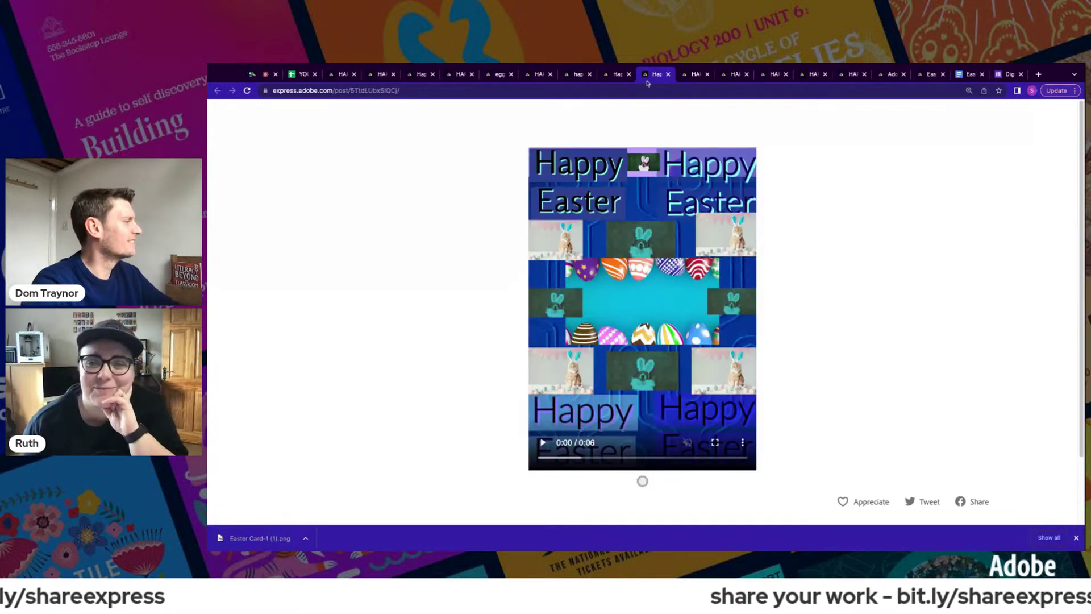
{"action": "left_click", "coordinate": [559, 435]}
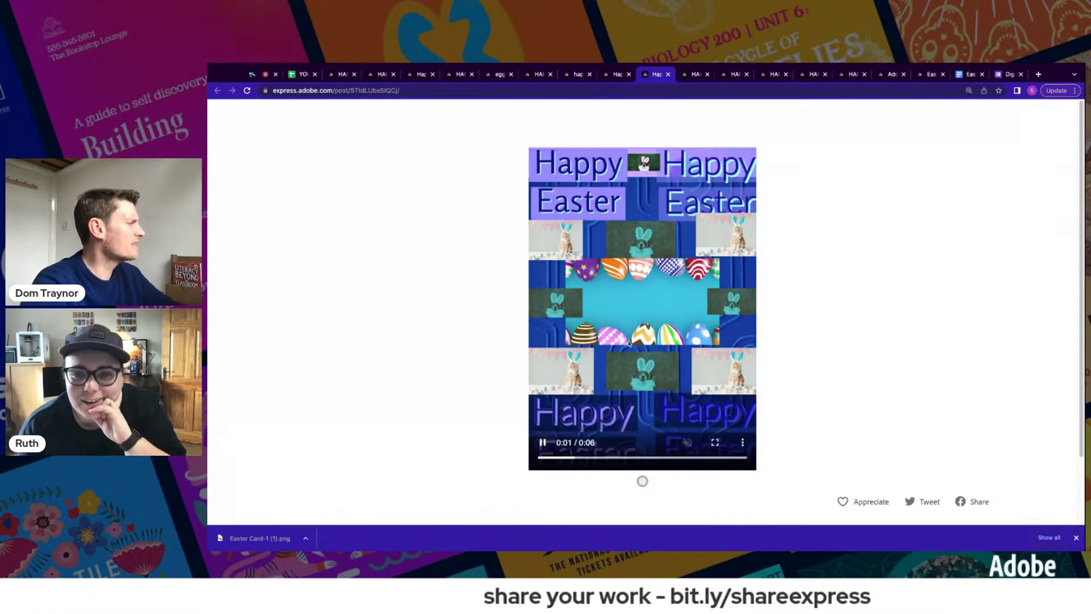
- Go through the remaining opened cards, from the green one with the sweets strip to the purple rabbit design
{"action": "left_click", "coordinate": [696, 75]}
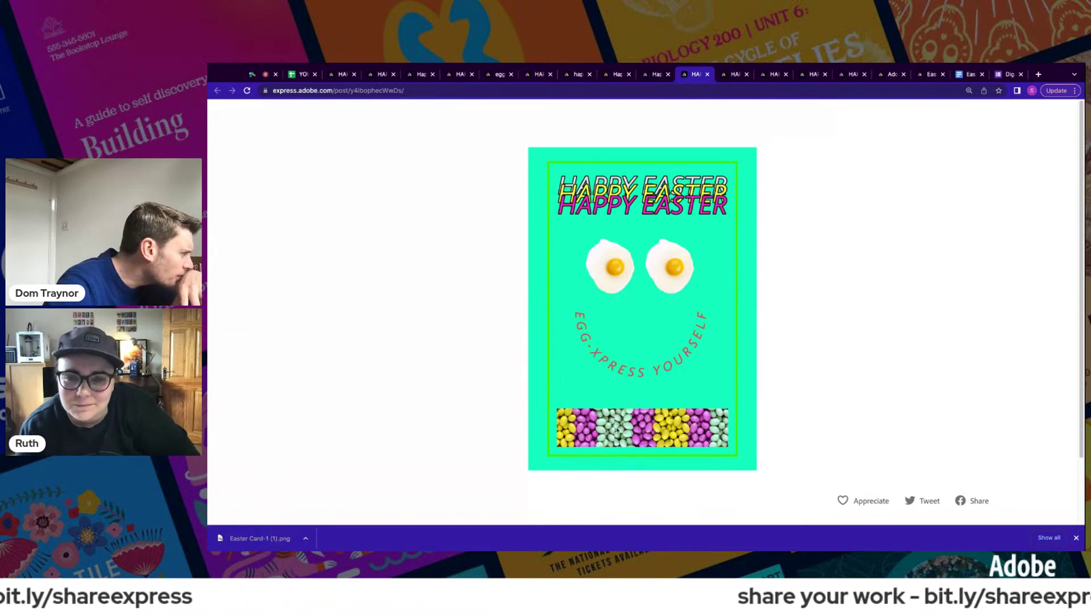
{"action": "left_click", "coordinate": [732, 78]}
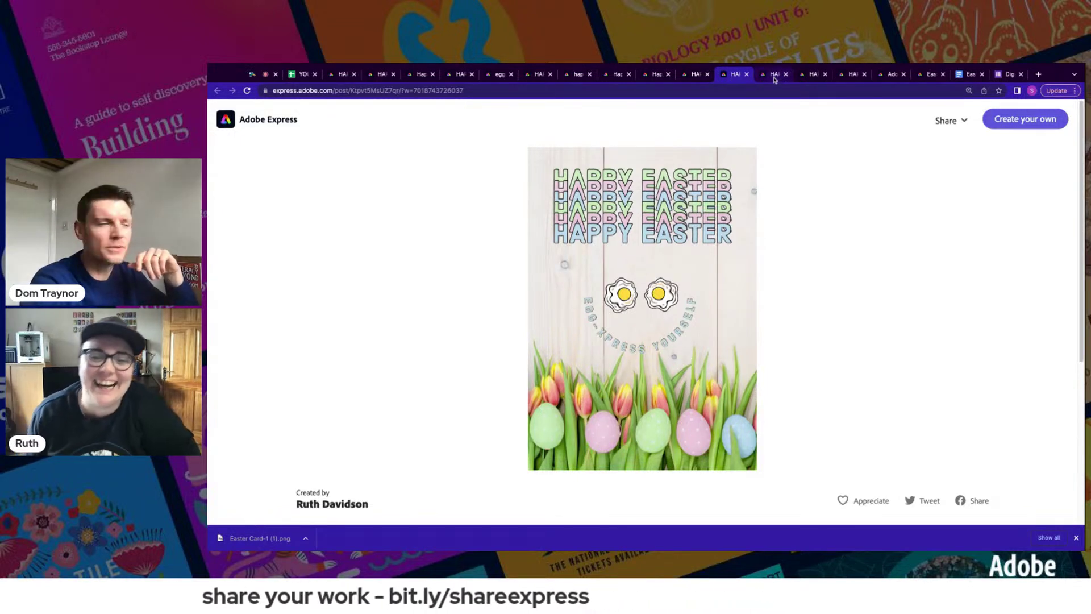
{"action": "left_click", "coordinate": [774, 79]}
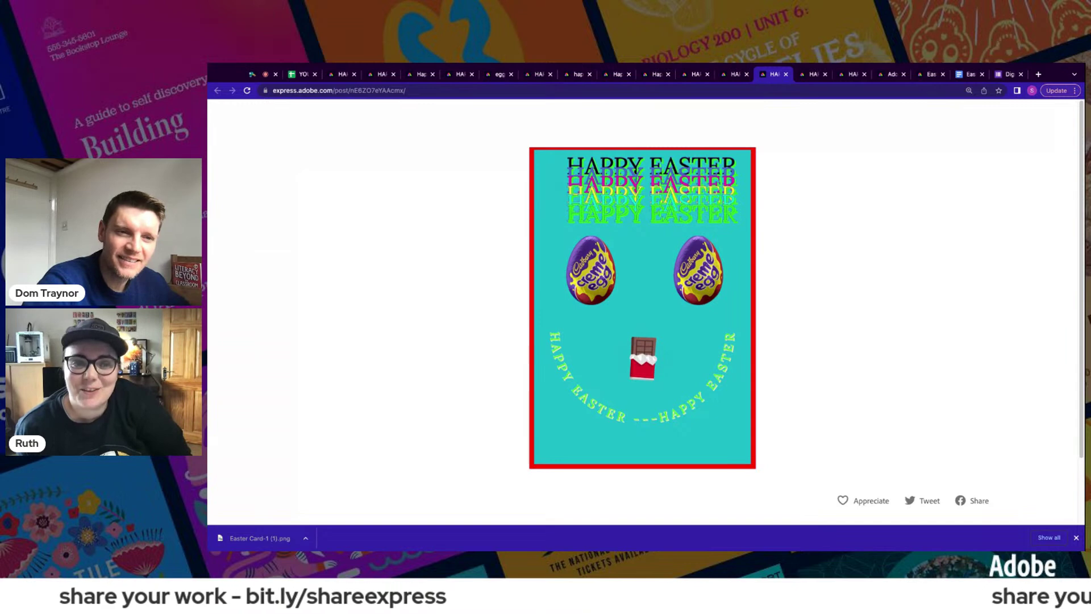
{"action": "left_click", "coordinate": [809, 75]}
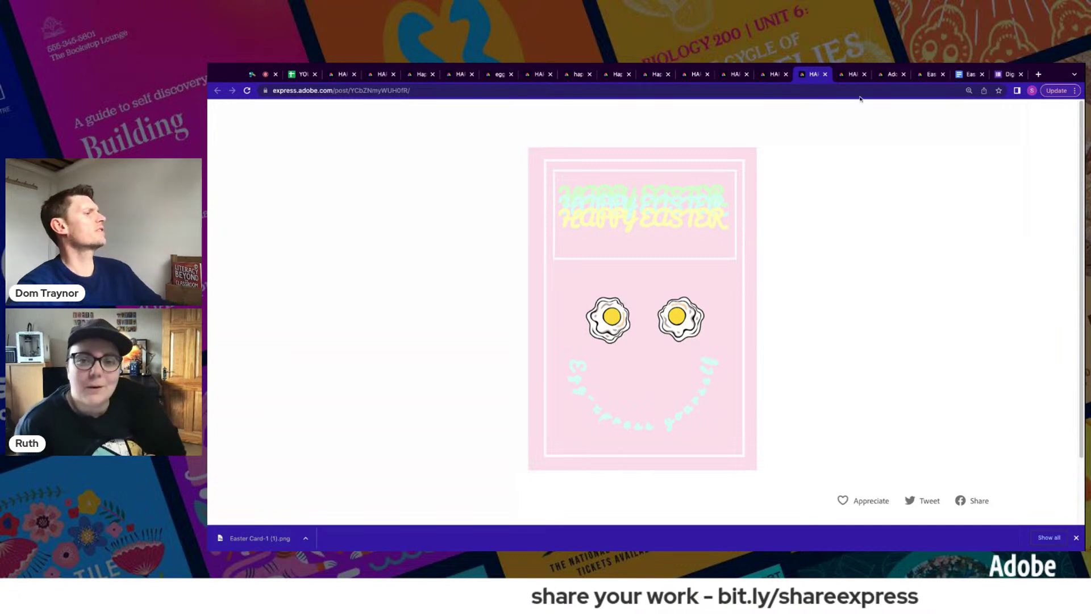
{"action": "left_click", "coordinate": [850, 74]}
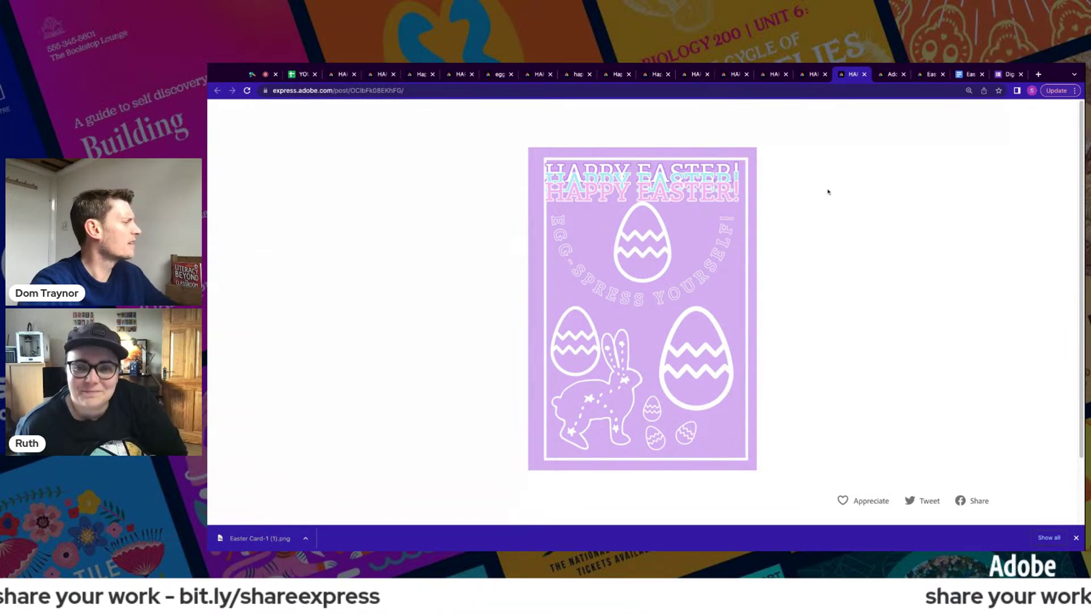
{"action": "left_click", "coordinate": [890, 75]}
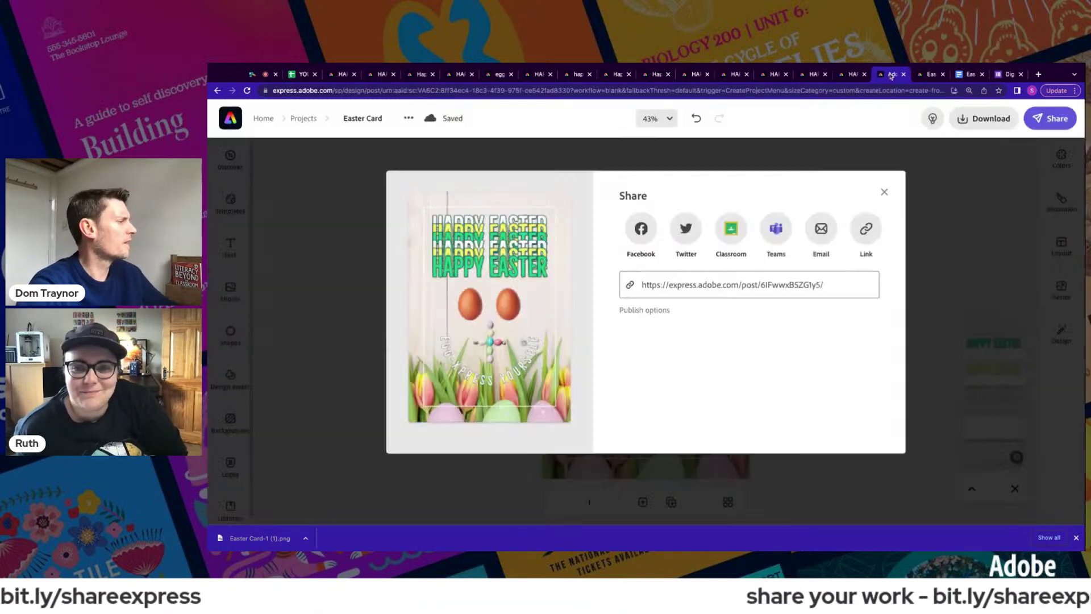
- Return to the responses sheet and open the malpas court primary project link in row 4493
{"action": "left_click", "coordinate": [296, 75]}
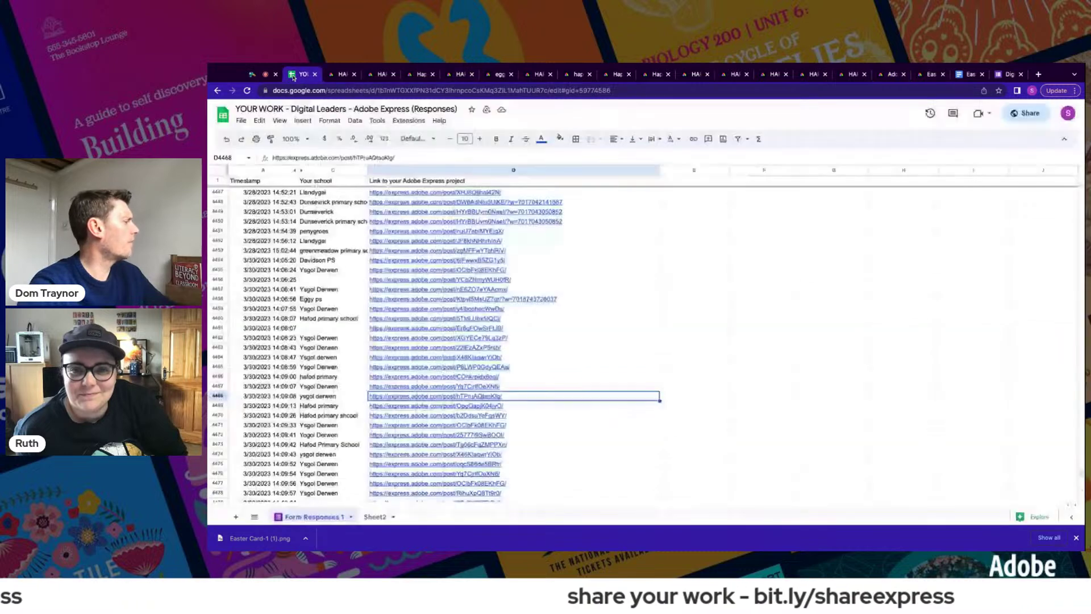
{"action": "left_click", "coordinate": [469, 406]}
{"action": "scroll", "coordinate": [477, 394], "scroll_direction": "down", "scroll_amount": 10}
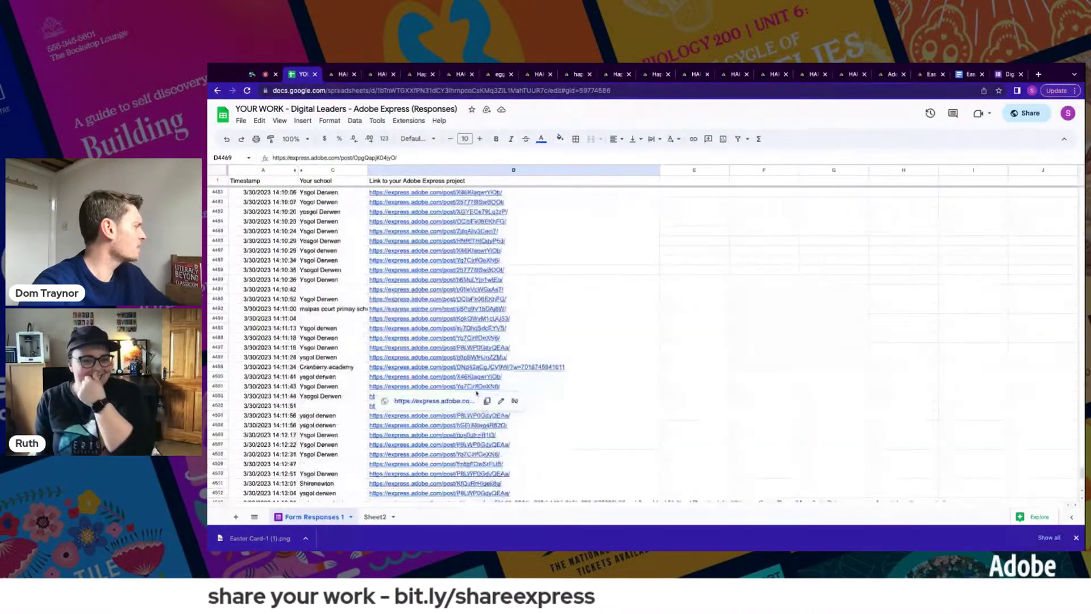
{"action": "scroll", "coordinate": [476, 393], "scroll_direction": "down", "scroll_amount": 2}
{"action": "left_click", "coordinate": [408, 261]}
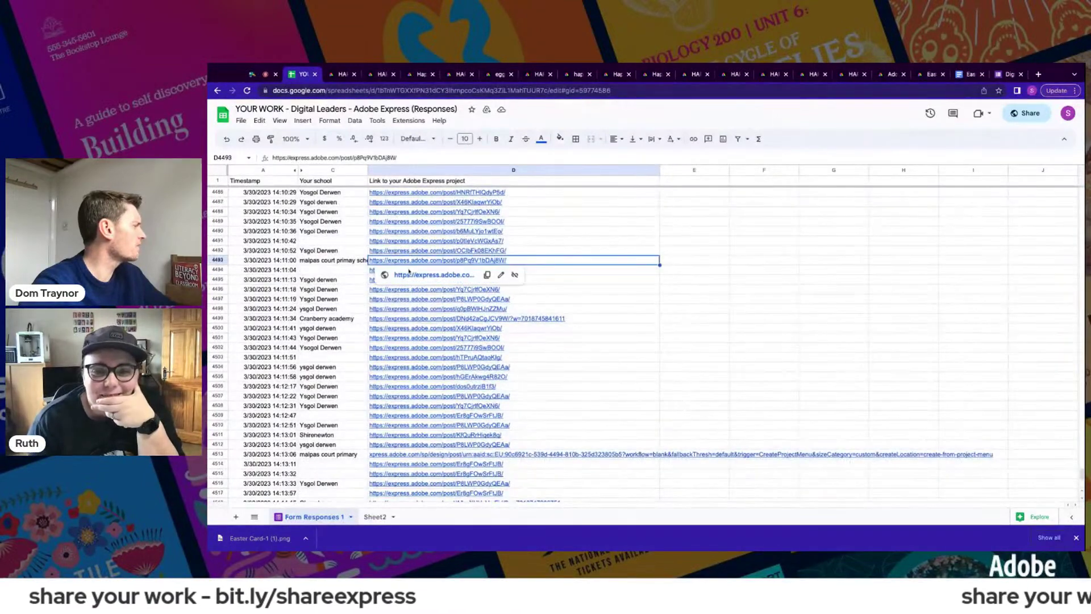
{"action": "left_click", "coordinate": [415, 275]}
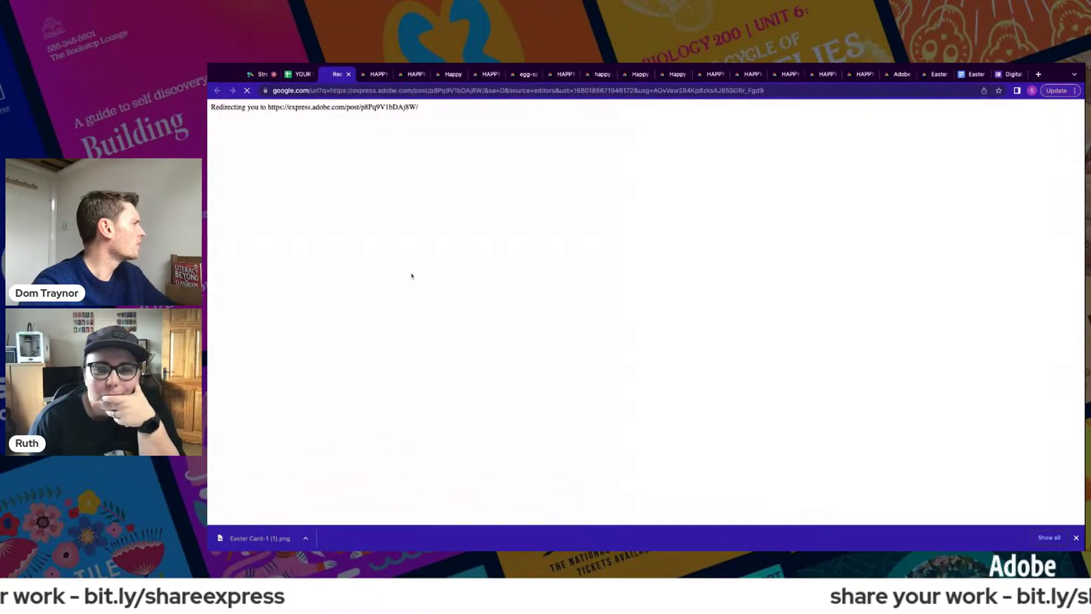
- Open the Cranberry academy link in row 4499 and the Shirenewton link in row 4511 from the responses sheet
{"action": "left_click", "coordinate": [304, 74]}
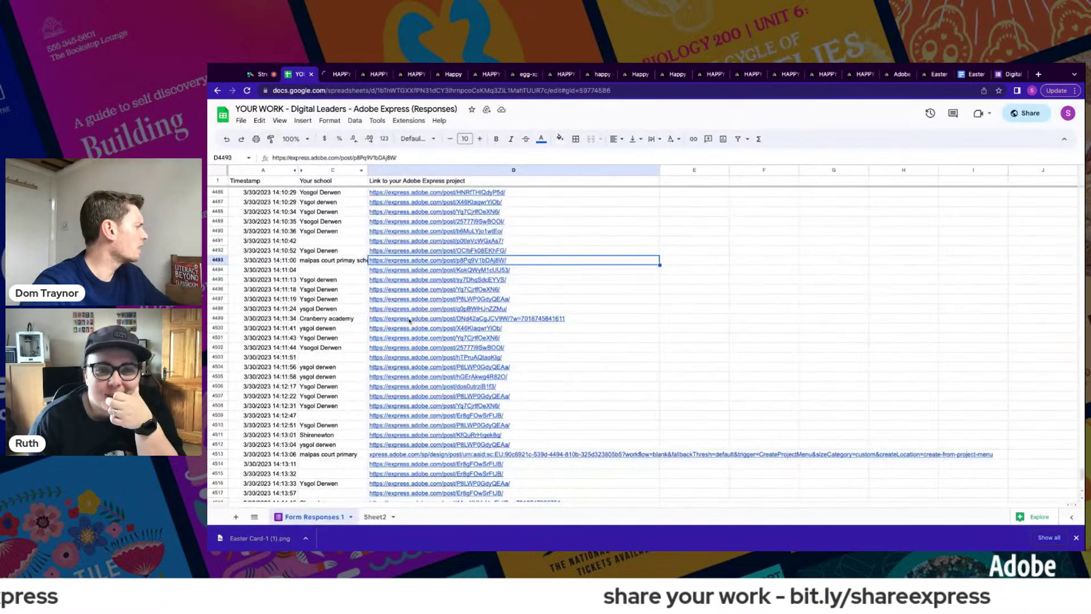
{"action": "left_click", "coordinate": [409, 319]}
{"action": "left_click", "coordinate": [434, 333]}
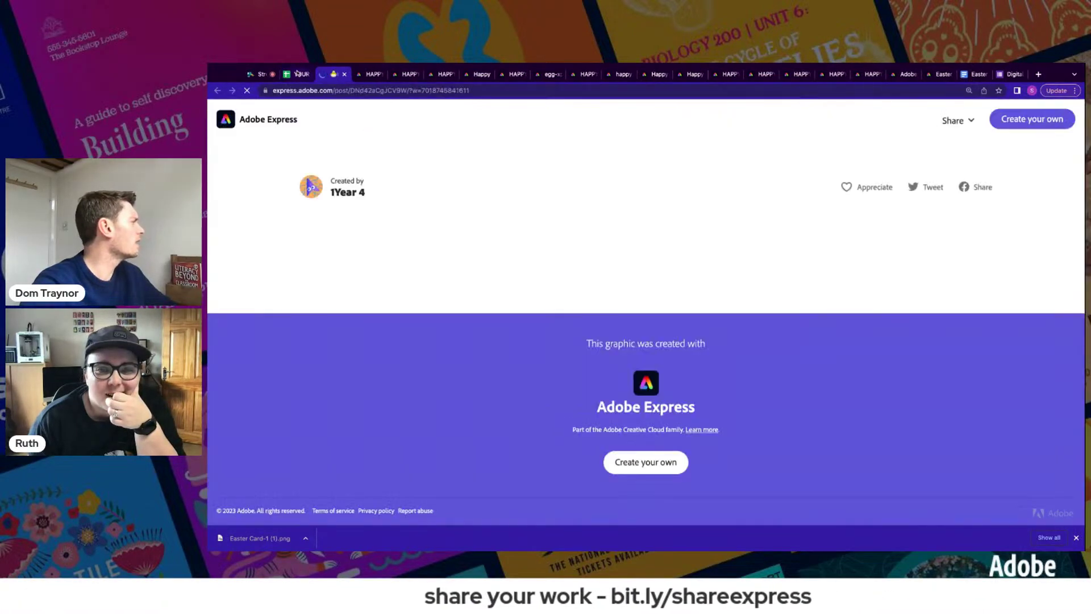
{"action": "left_click", "coordinate": [298, 75]}
{"action": "scroll", "coordinate": [455, 378], "scroll_direction": "down", "scroll_amount": 1}
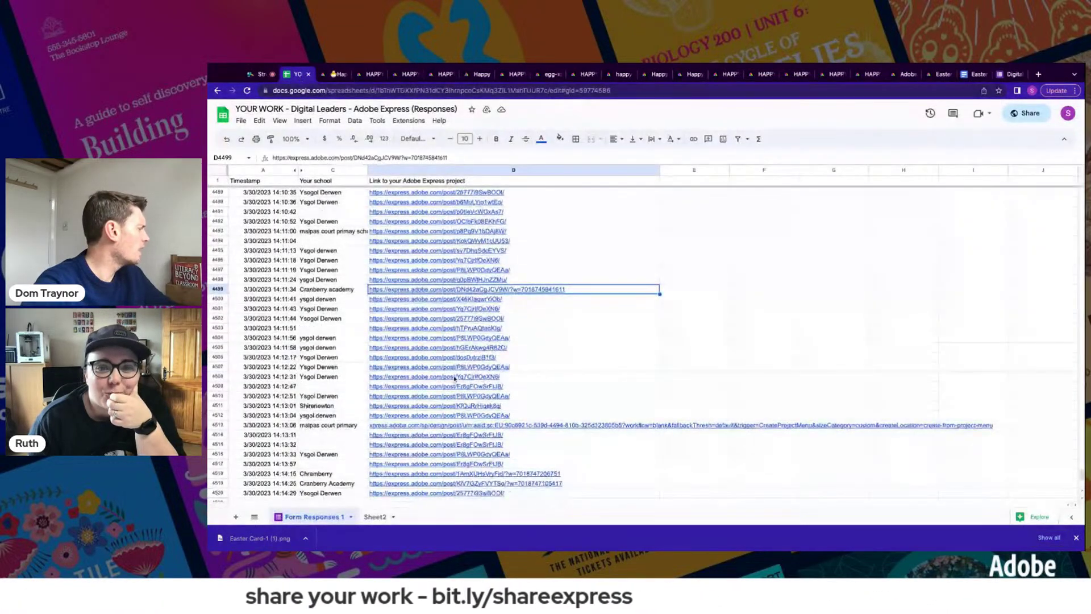
{"action": "left_click", "coordinate": [424, 408]}
{"action": "left_click", "coordinate": [434, 419]}
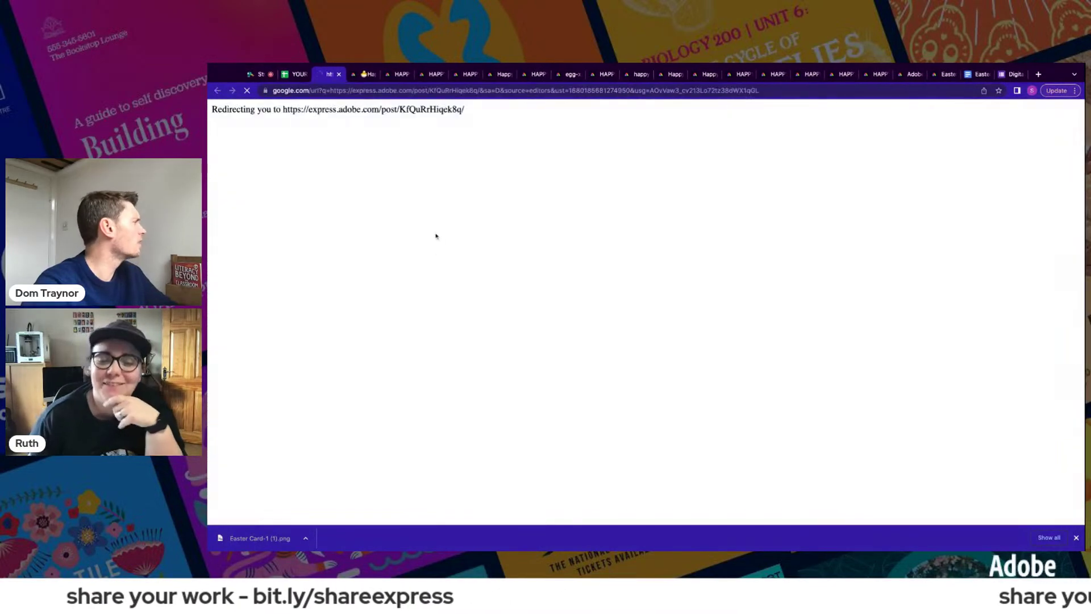
- Open the Chramberry link in row 4518 and the malpas court entry's link in row 4522 from the responses sheet
{"action": "left_click", "coordinate": [294, 79]}
{"action": "scroll", "coordinate": [448, 343], "scroll_direction": "down", "scroll_amount": 3}
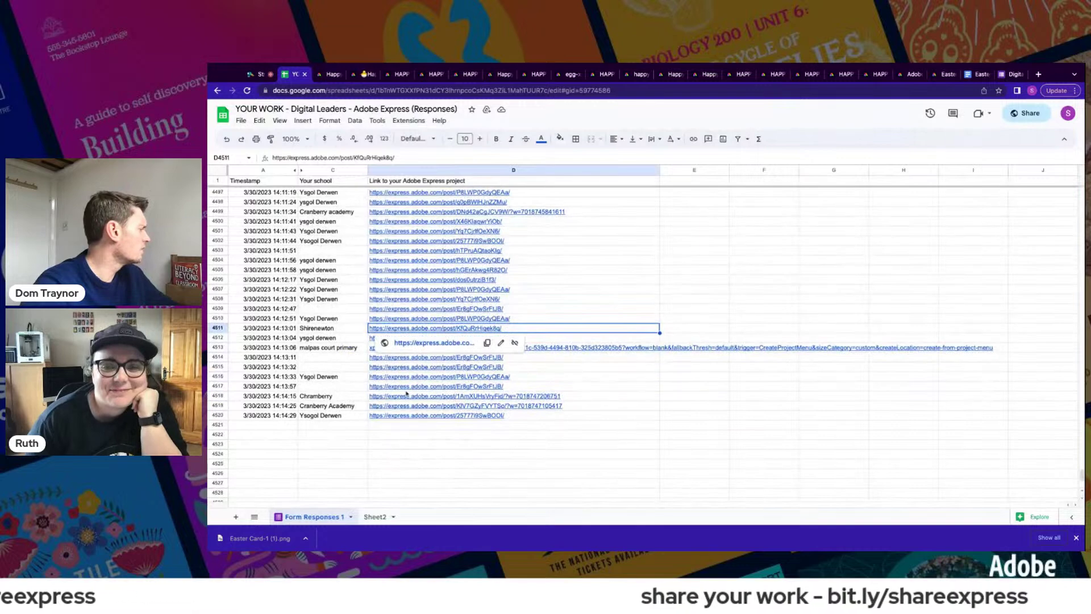
{"action": "left_click", "coordinate": [402, 396]}
{"action": "left_click", "coordinate": [404, 410]}
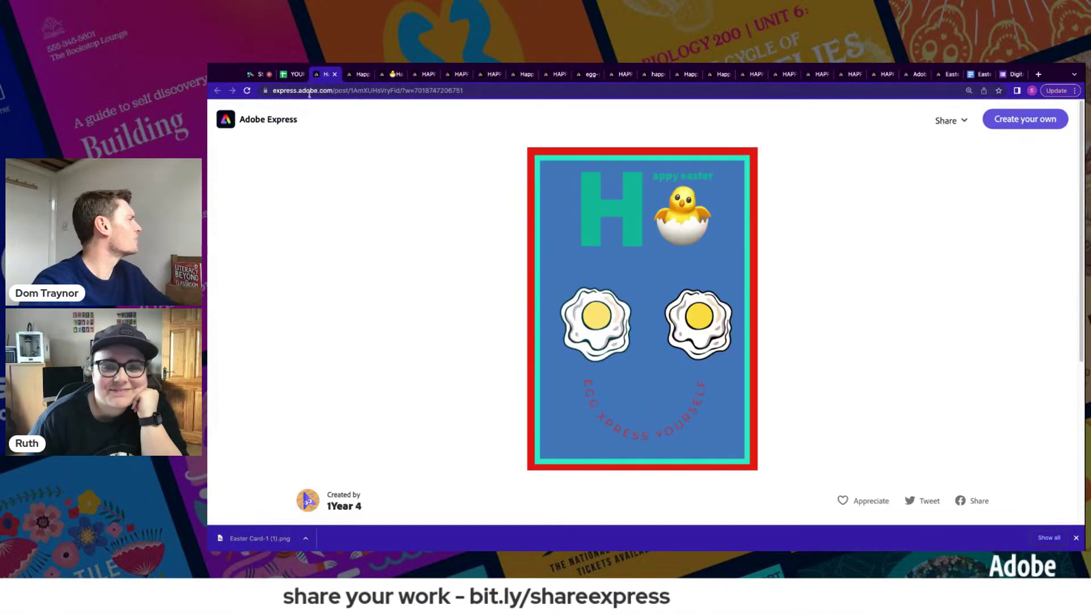
{"action": "left_click", "coordinate": [292, 74]}
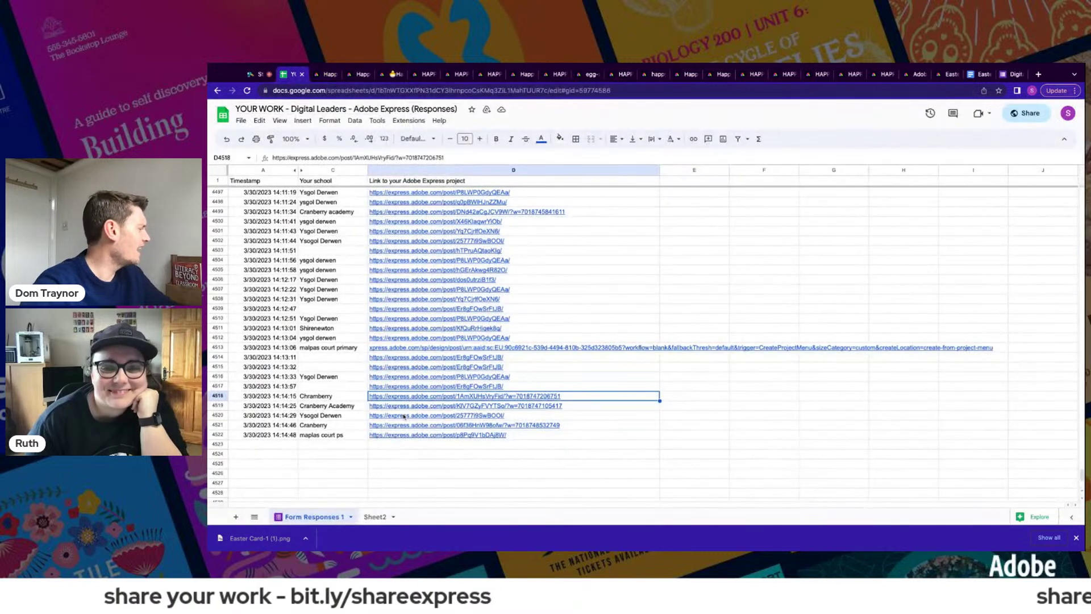
{"action": "left_click", "coordinate": [402, 436]}
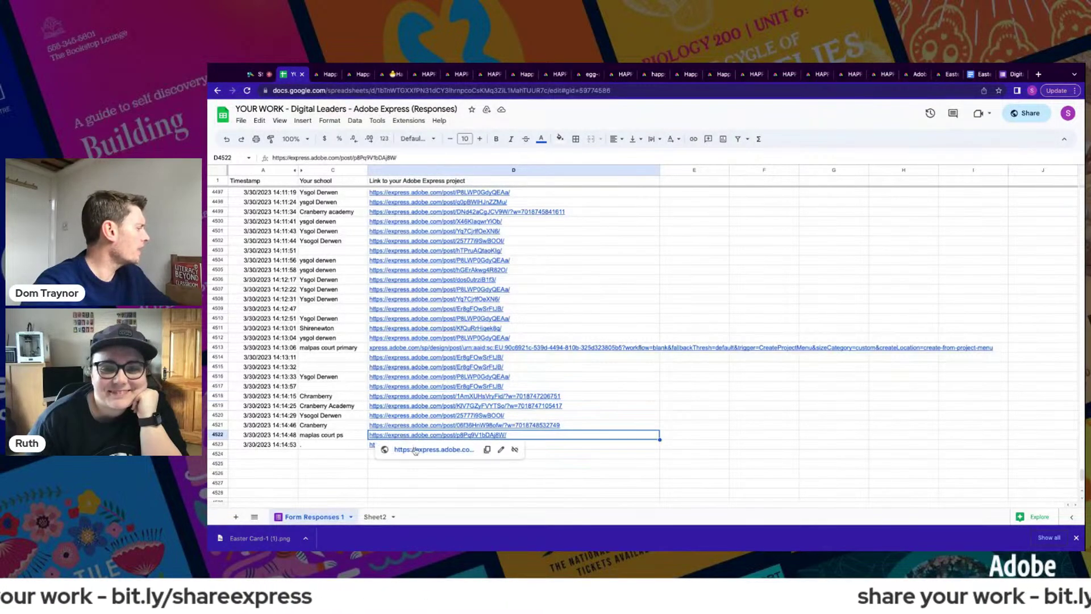
{"action": "left_click", "coordinate": [415, 450]}
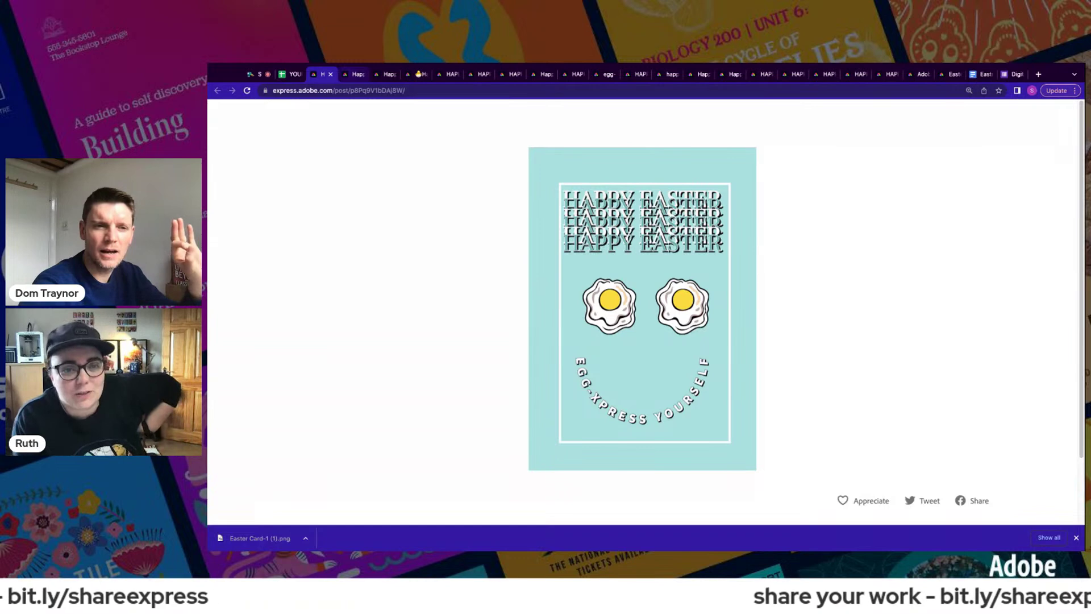
- View the Chramberry and Shirenewton cards, and close the Cranberry academy project page from row 4499
{"action": "key", "text": "ctrl+Tab"}
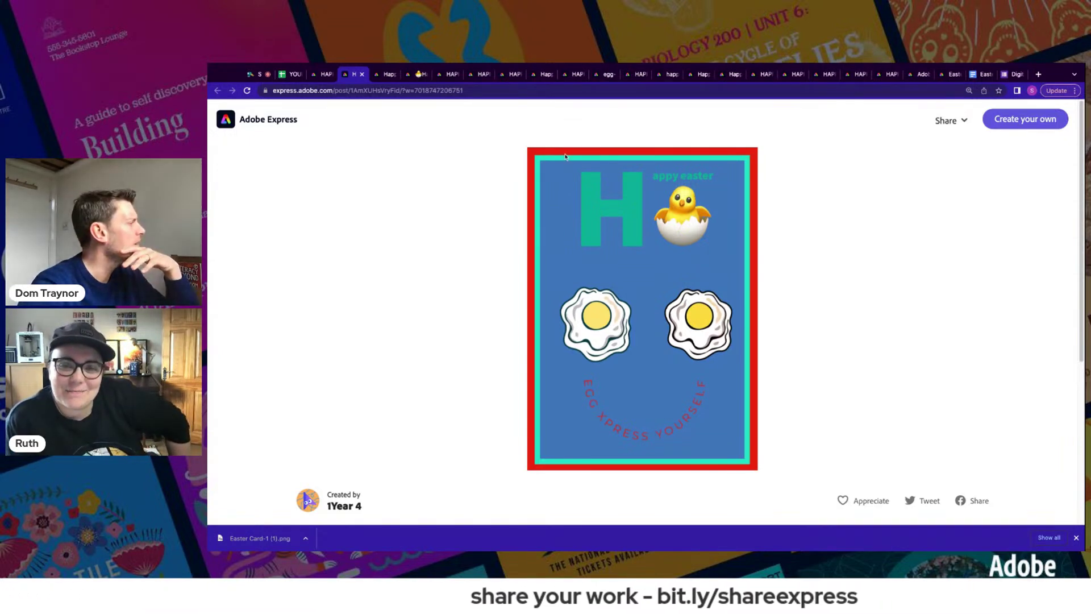
{"action": "left_click", "coordinate": [385, 76]}
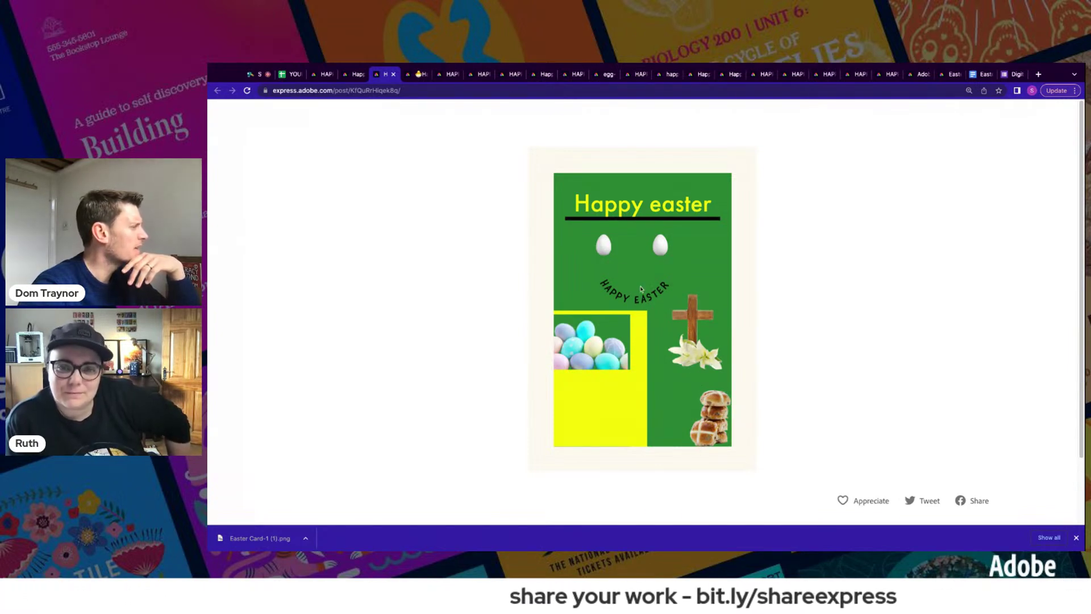
{"action": "left_click", "coordinate": [410, 75]}
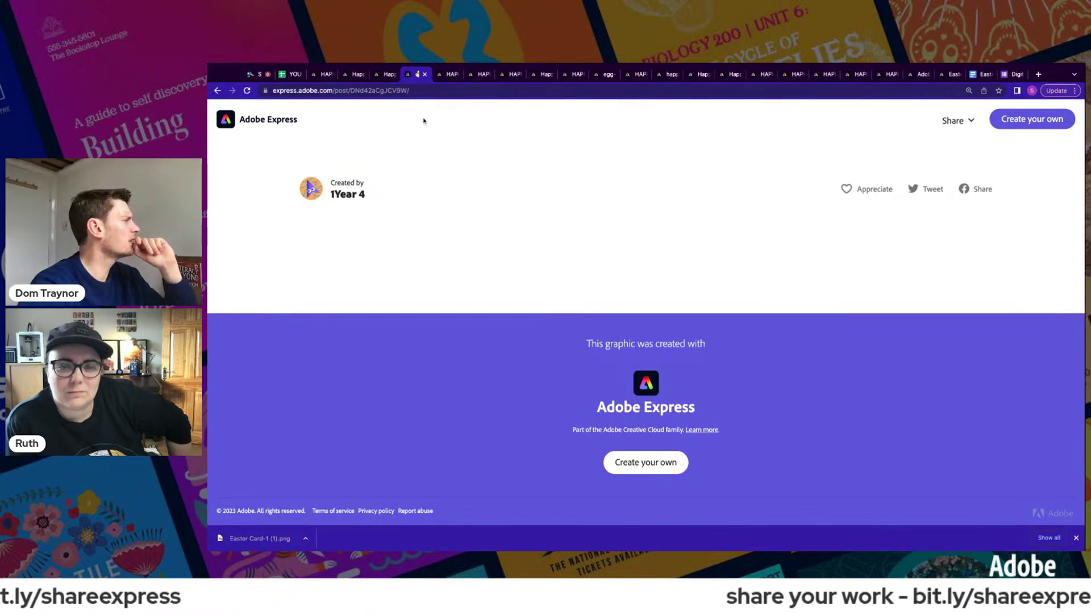
{"action": "key", "text": "ctrl+w"}
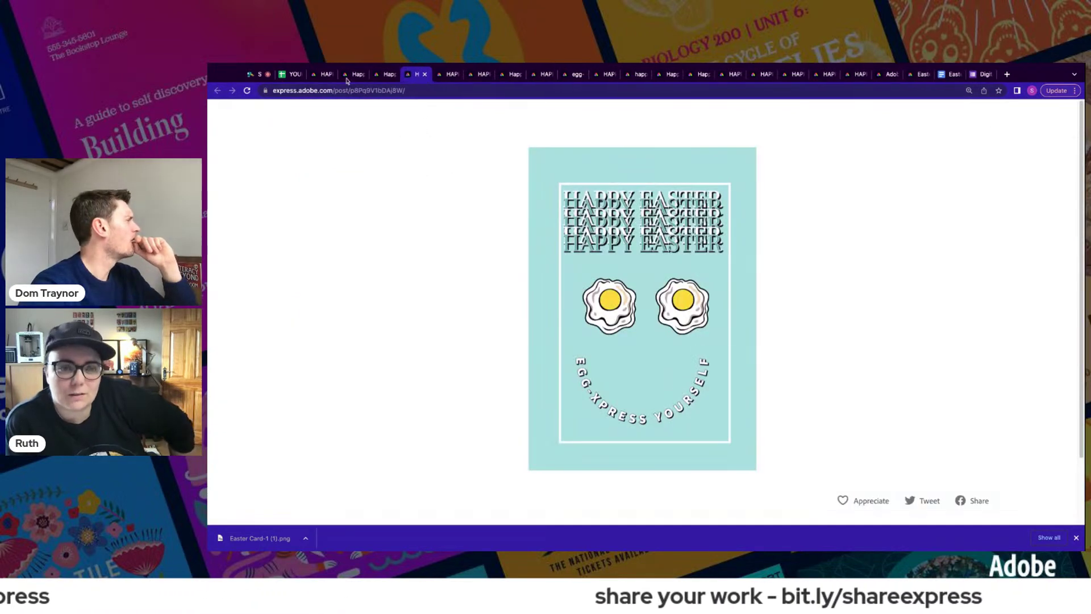
- From the responses sheet, open the Malpas Court Primary project links in rows 4524 and 4525
{"action": "left_click", "coordinate": [291, 74]}
{"action": "mouse_move", "coordinate": [410, 419]}
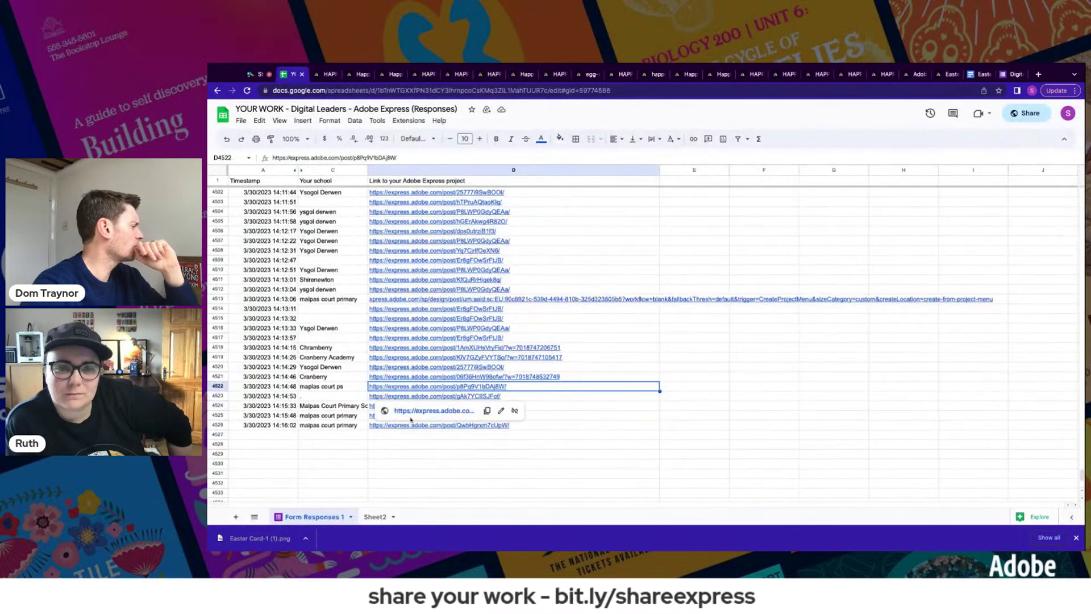
{"action": "left_click", "coordinate": [357, 406]}
{"action": "left_click", "coordinate": [375, 406]}
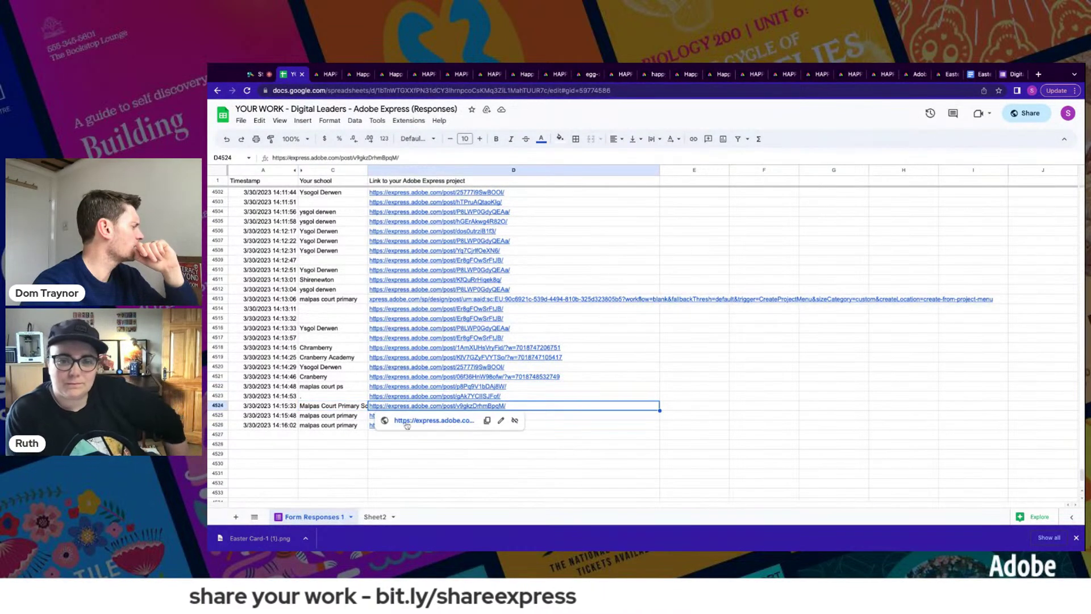
{"action": "left_click", "coordinate": [405, 417]}
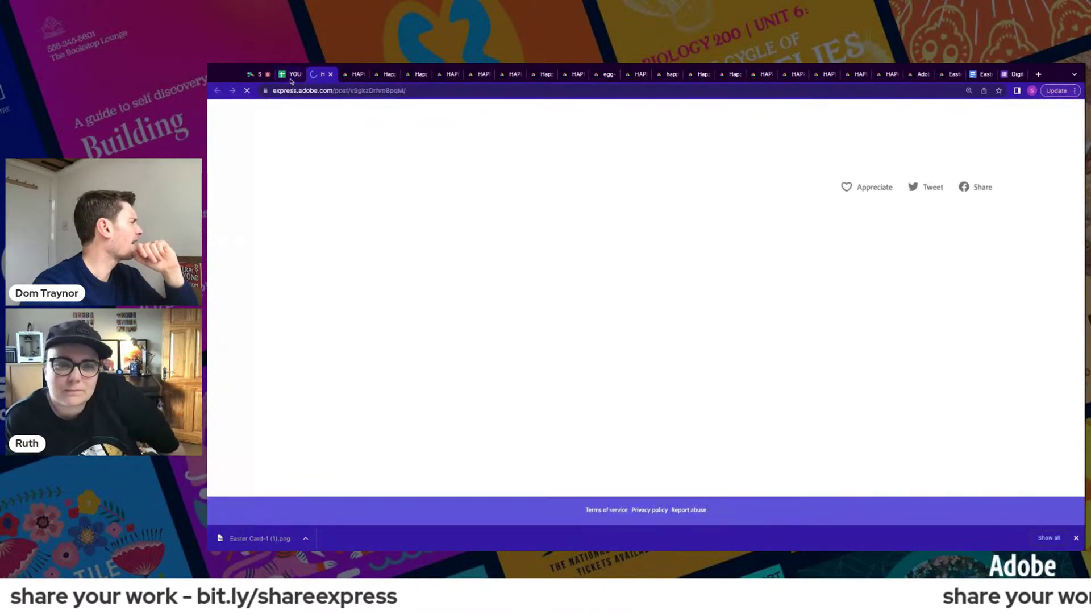
{"action": "left_click", "coordinate": [292, 74]}
{"action": "left_click", "coordinate": [422, 416]}
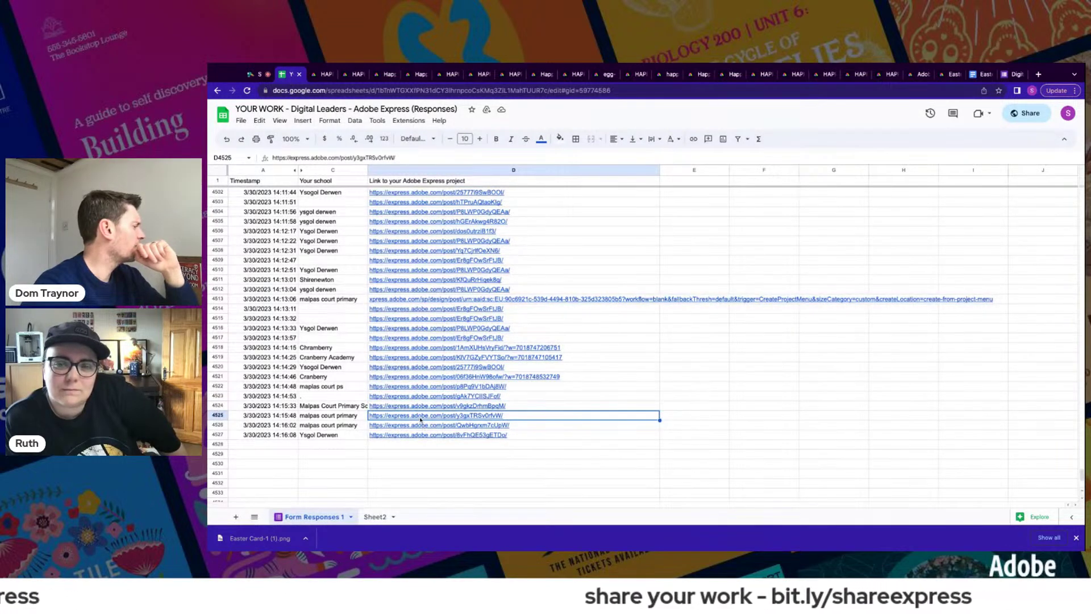
{"action": "left_click", "coordinate": [422, 430]}
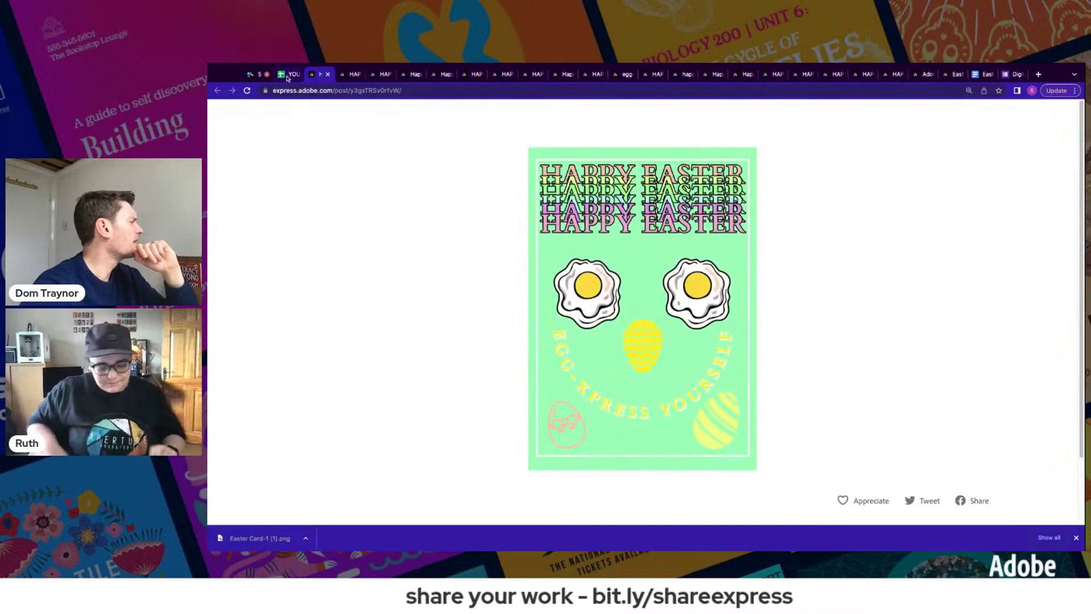
- Return to the responses sheet and open the malpas court primary link in row 4526 and the Ysgol Derwen link in row 4527
{"action": "key", "text": "ctrl+w"}
{"action": "left_click", "coordinate": [402, 426]}
{"action": "left_click", "coordinate": [423, 440]}
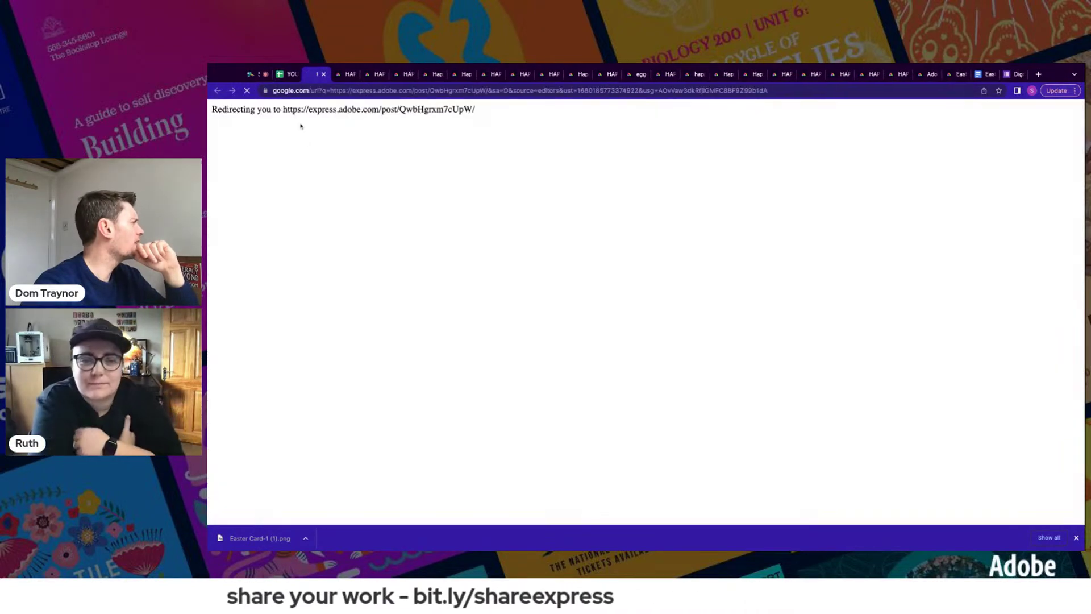
{"action": "key", "text": "ctrl+w"}
{"action": "left_click", "coordinate": [427, 435]}
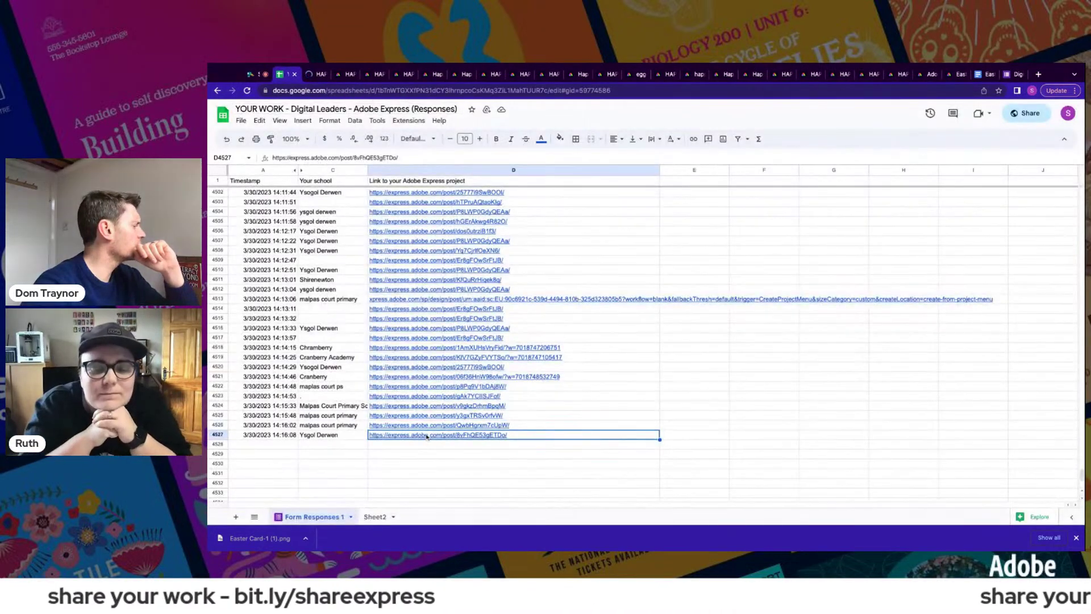
{"action": "left_click", "coordinate": [427, 447]}
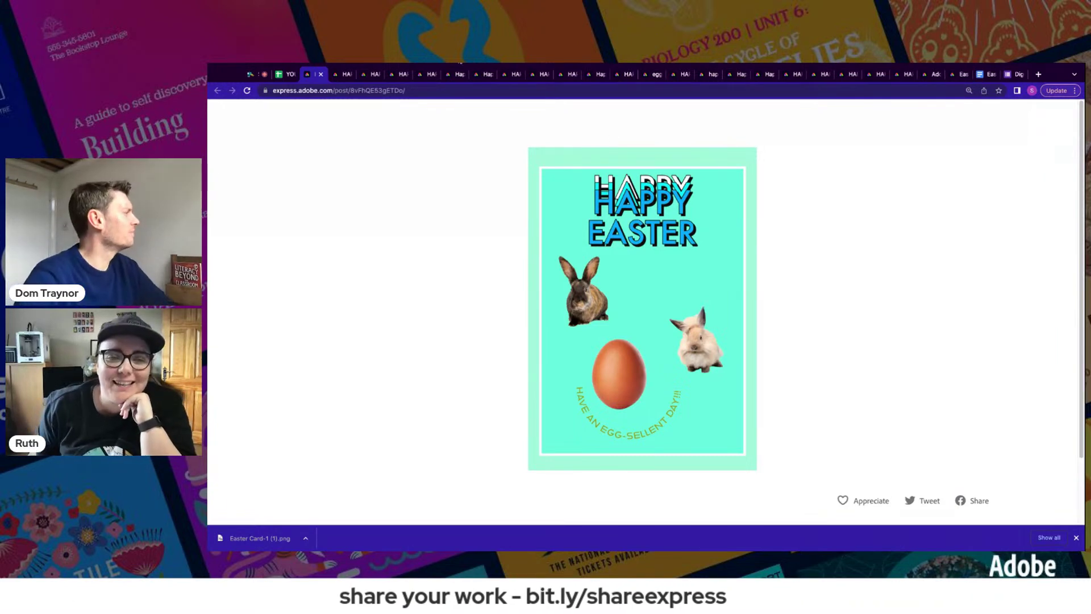
- View the Malpas Court cards opened from rows 4526, 4525, 4524 and 4522 one after another
{"action": "left_click", "coordinate": [346, 80]}
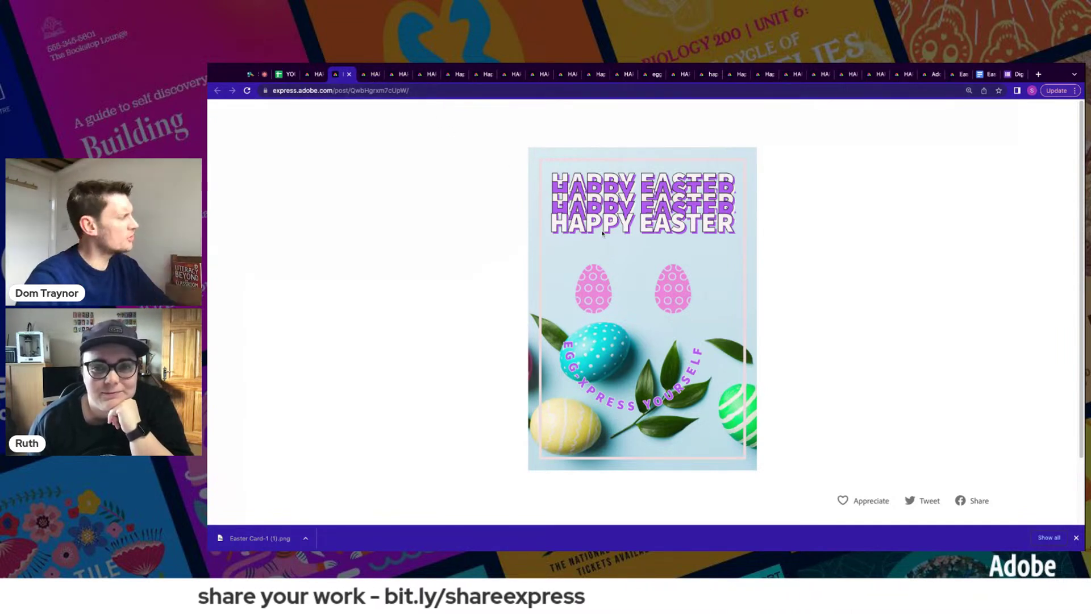
{"action": "left_click", "coordinate": [370, 75]}
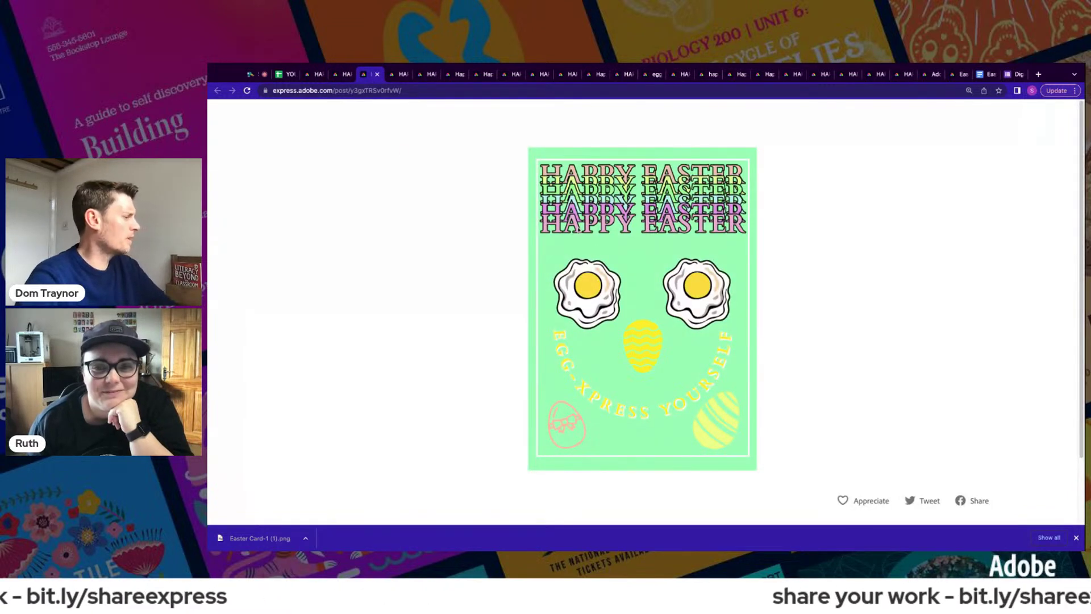
{"action": "left_click", "coordinate": [396, 76]}
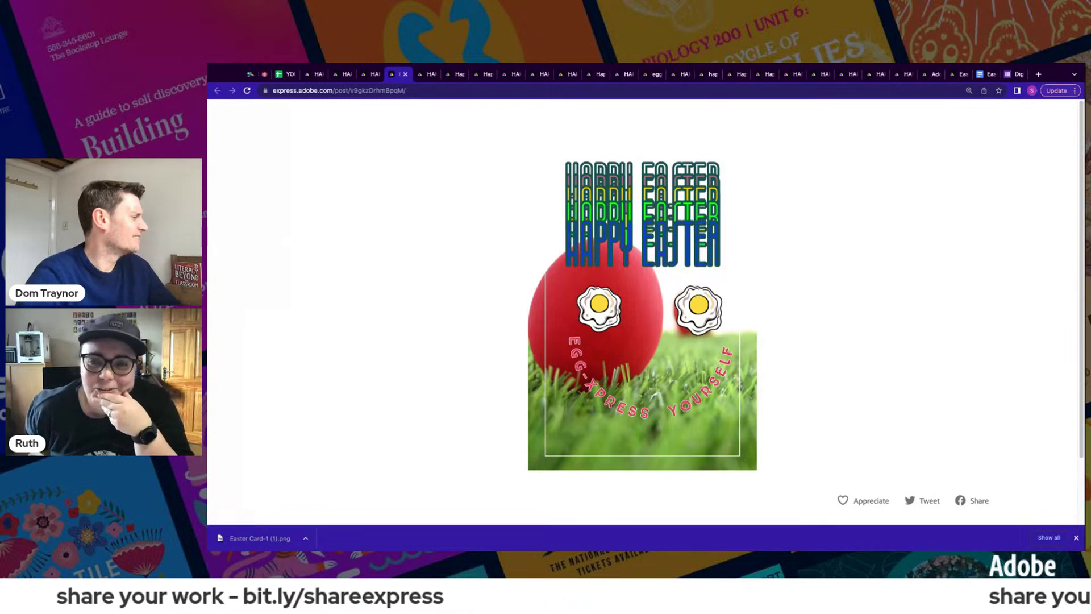
{"action": "left_click", "coordinate": [427, 74]}
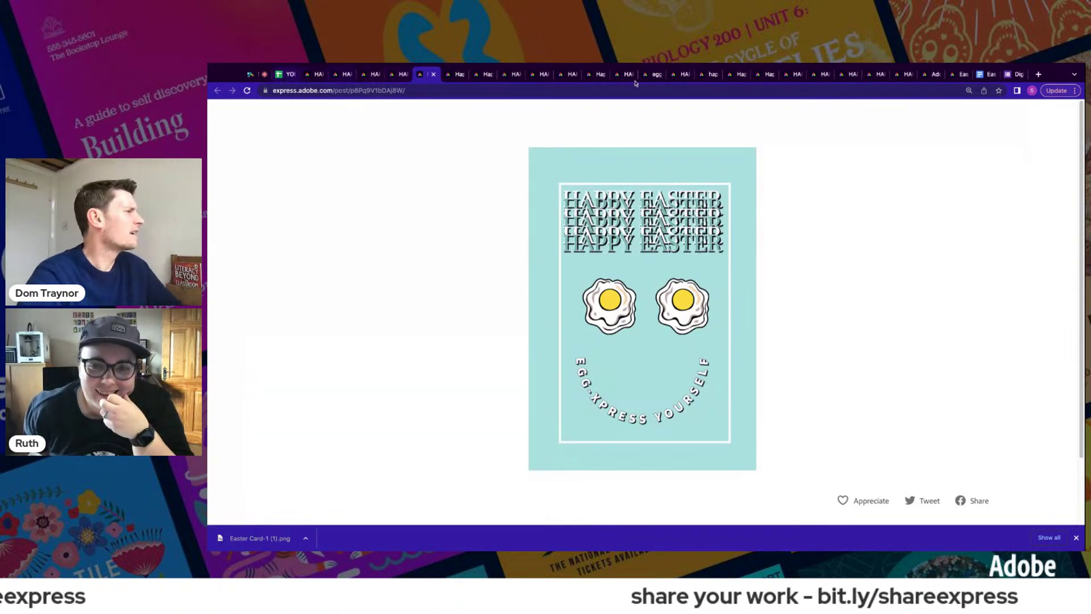
- Close the sharing options of the Easter Card project and go back to the Adobe Express home page
{"action": "left_click", "coordinate": [954, 76]}
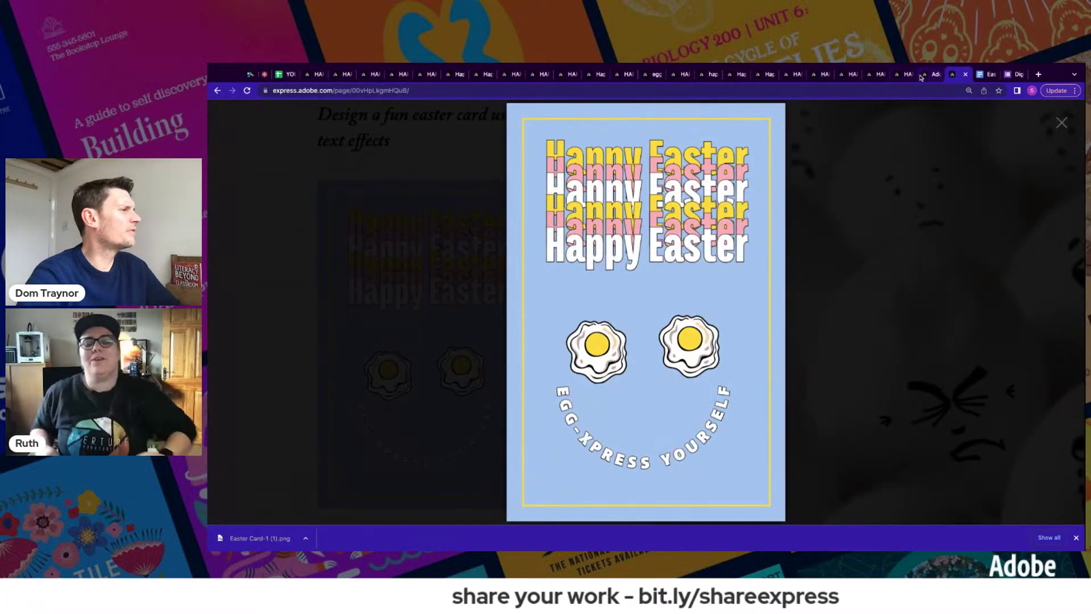
{"action": "left_click", "coordinate": [927, 74]}
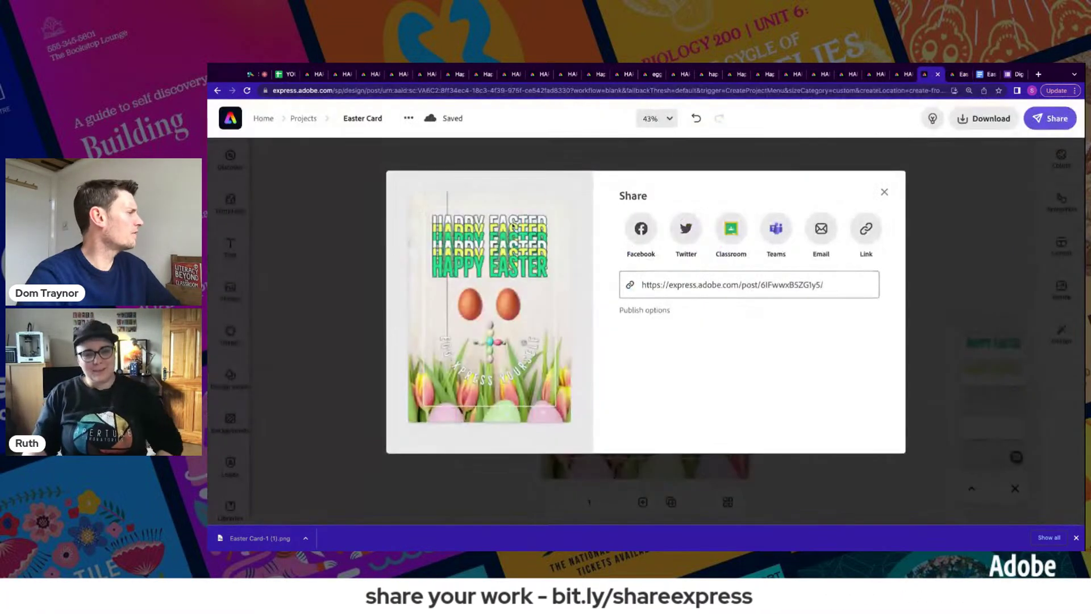
{"action": "left_click", "coordinate": [884, 193]}
{"action": "left_click", "coordinate": [229, 120]}
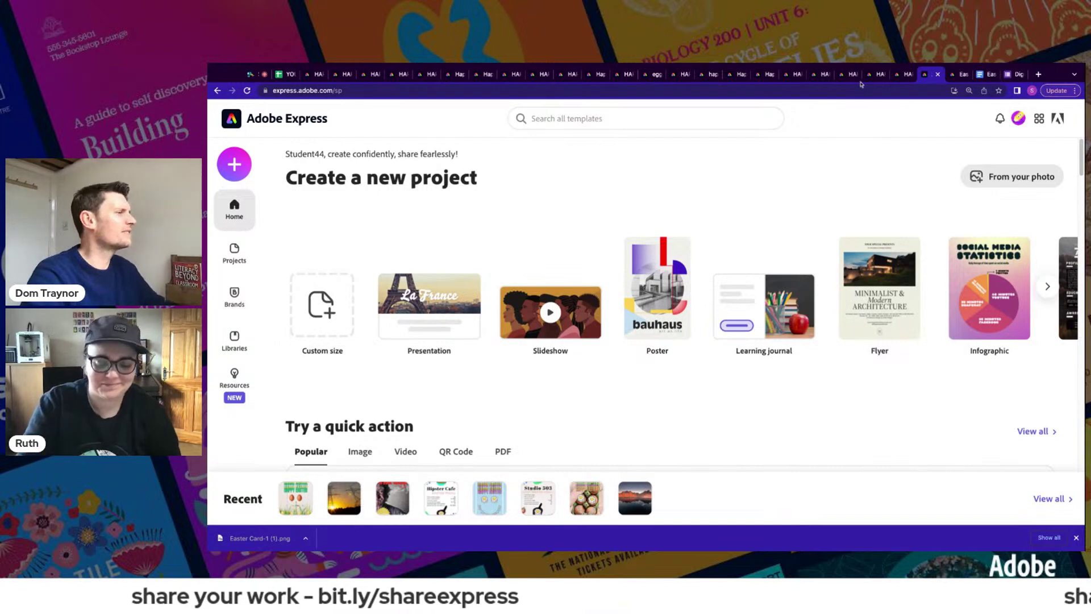
- On the Easter challenges page, close the enlarged card and highlight the six foods listed under Challenge 2 - Easter Web Page
{"action": "left_click", "coordinate": [959, 75]}
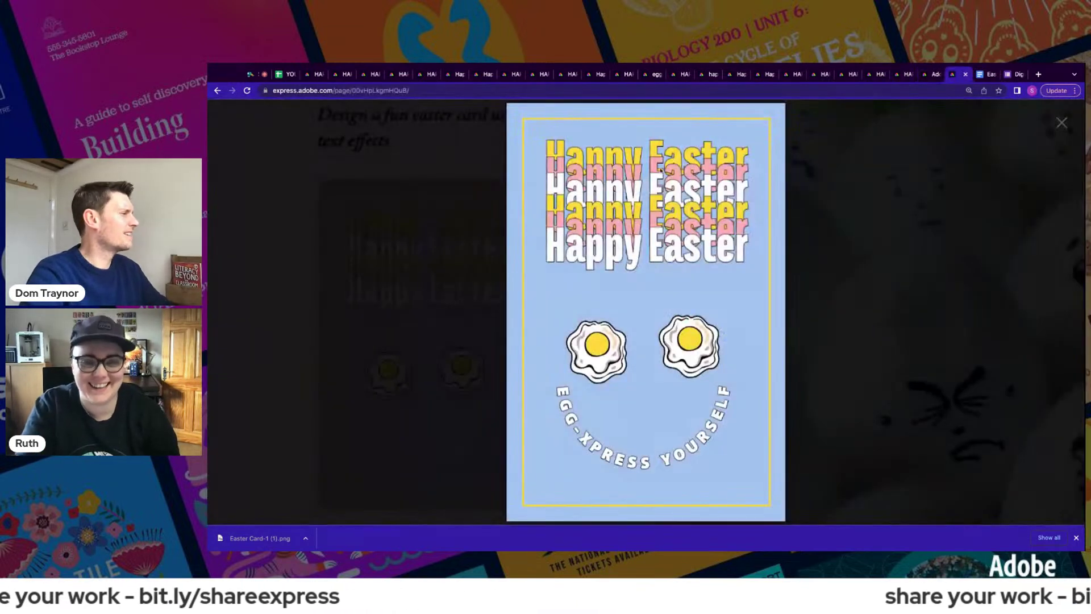
{"action": "left_click", "coordinate": [349, 225]}
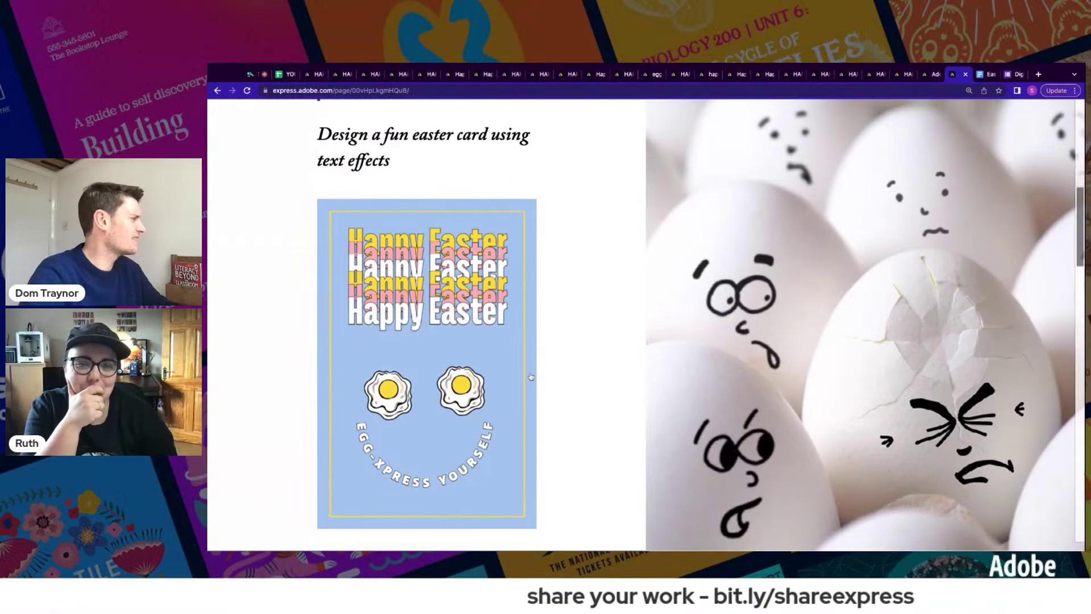
{"action": "scroll", "coordinate": [541, 388], "scroll_direction": "down", "scroll_amount": 8}
{"action": "scroll", "coordinate": [543, 388], "scroll_direction": "up", "scroll_amount": 1}
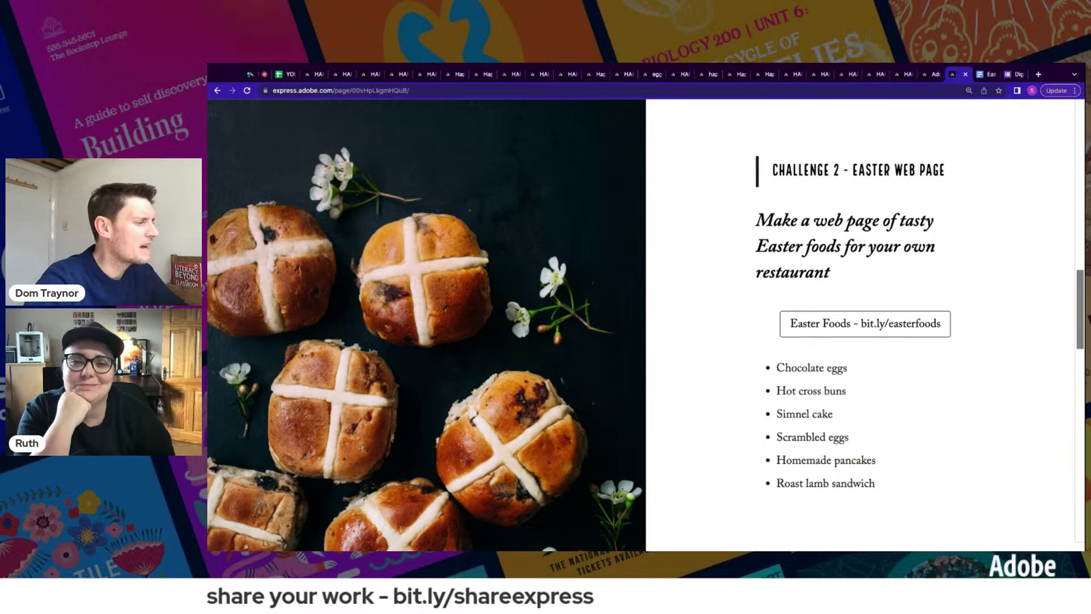
{"action": "left_click_drag", "start_coordinate": [879, 487], "coordinate": [791, 368]}
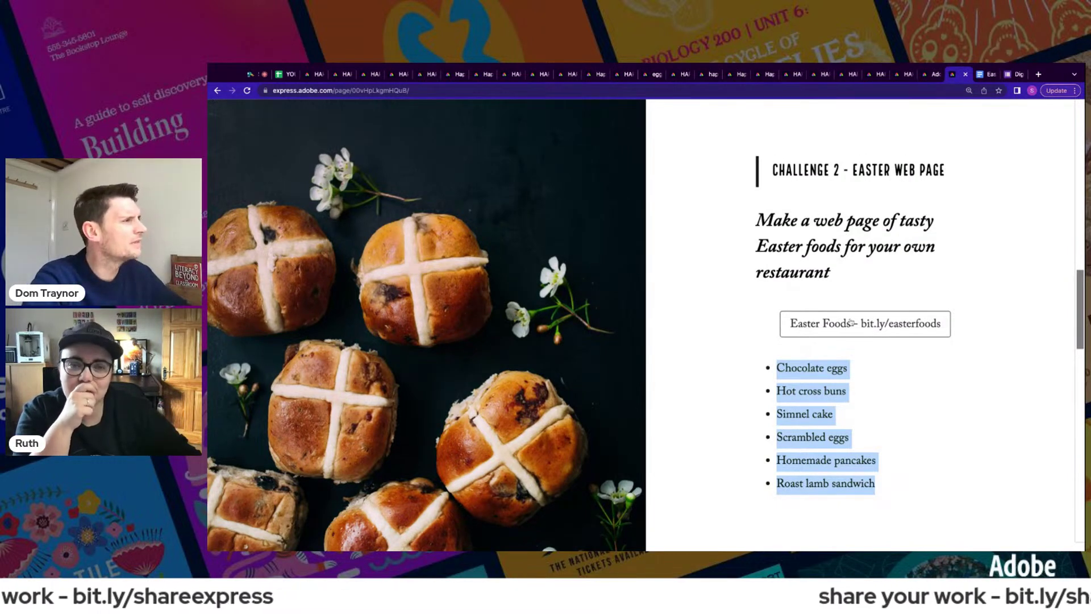
- Read through the Easter Foods document and compare it with the food list of Challenge 2
{"action": "key", "text": "ctrl+Tab"}
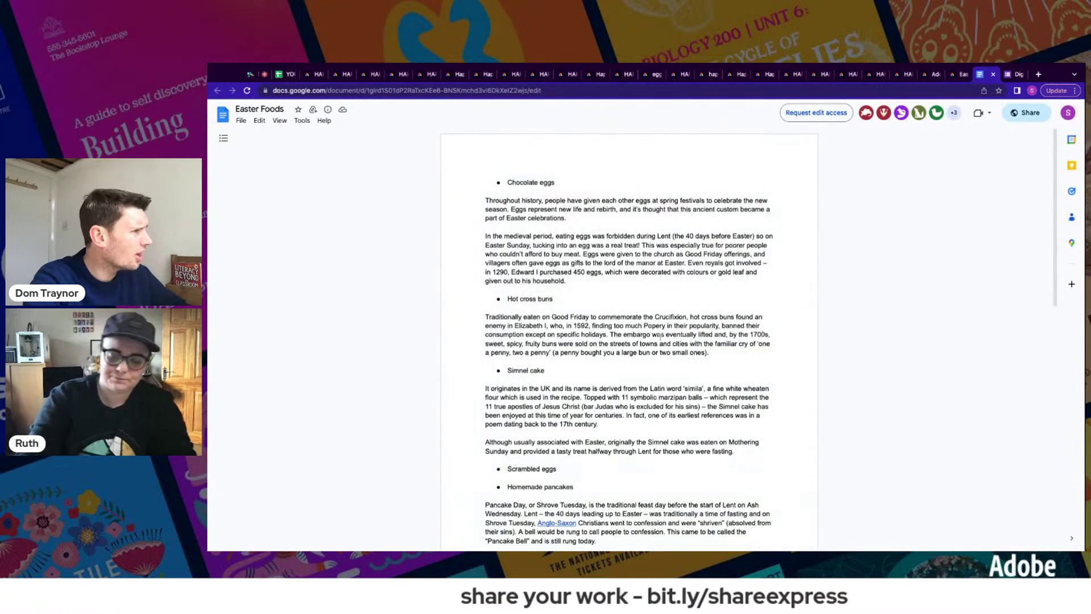
{"action": "scroll", "coordinate": [660, 338], "scroll_direction": "down", "scroll_amount": 10}
{"action": "scroll", "coordinate": [660, 338], "scroll_direction": "up", "scroll_amount": 10}
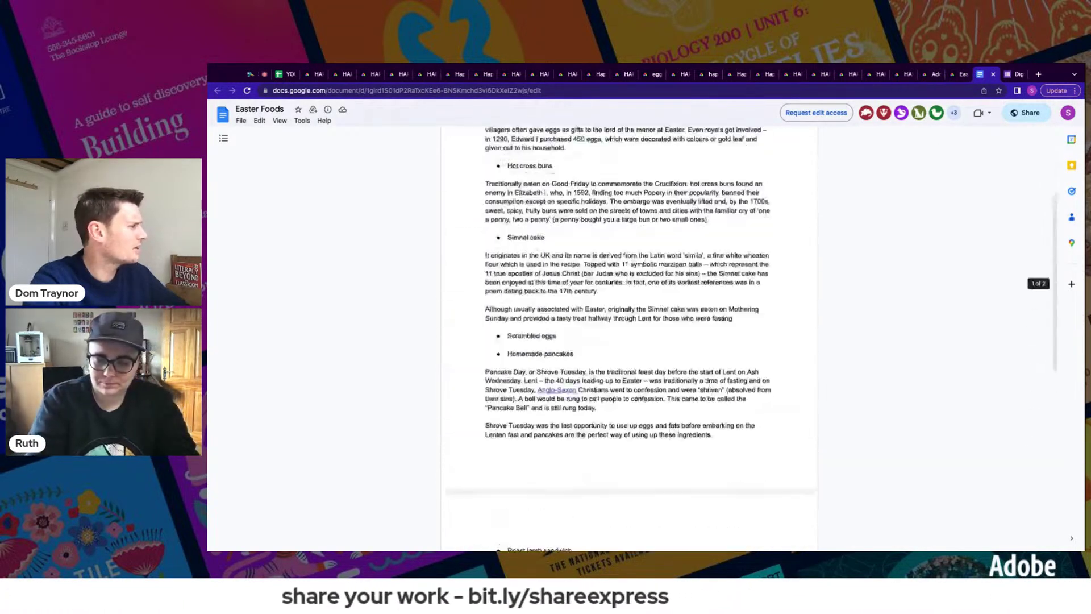
{"action": "left_click", "coordinate": [955, 76]}
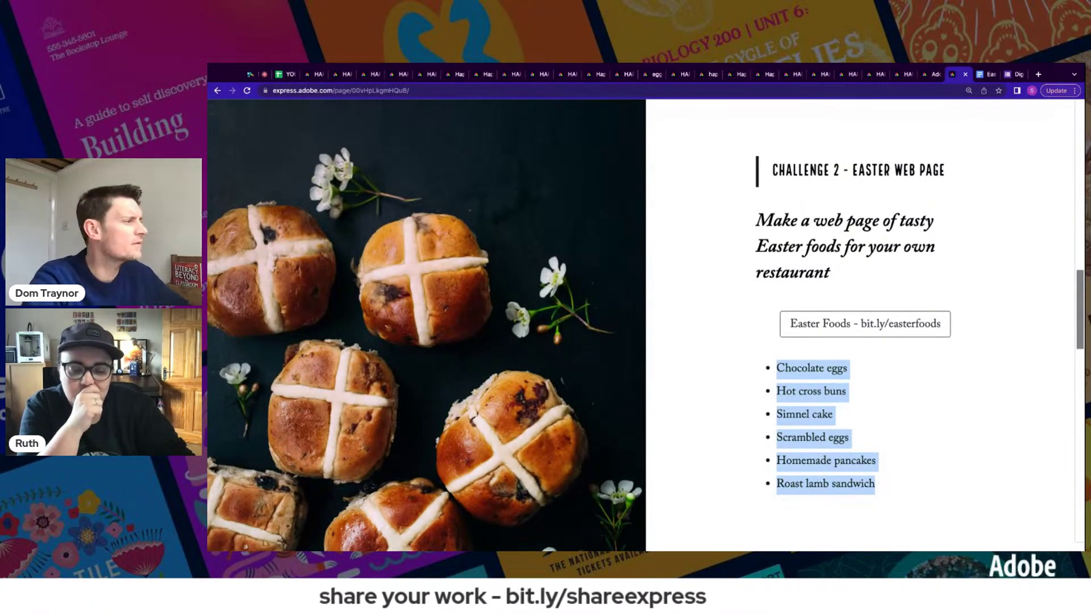
{"action": "left_click", "coordinate": [984, 75]}
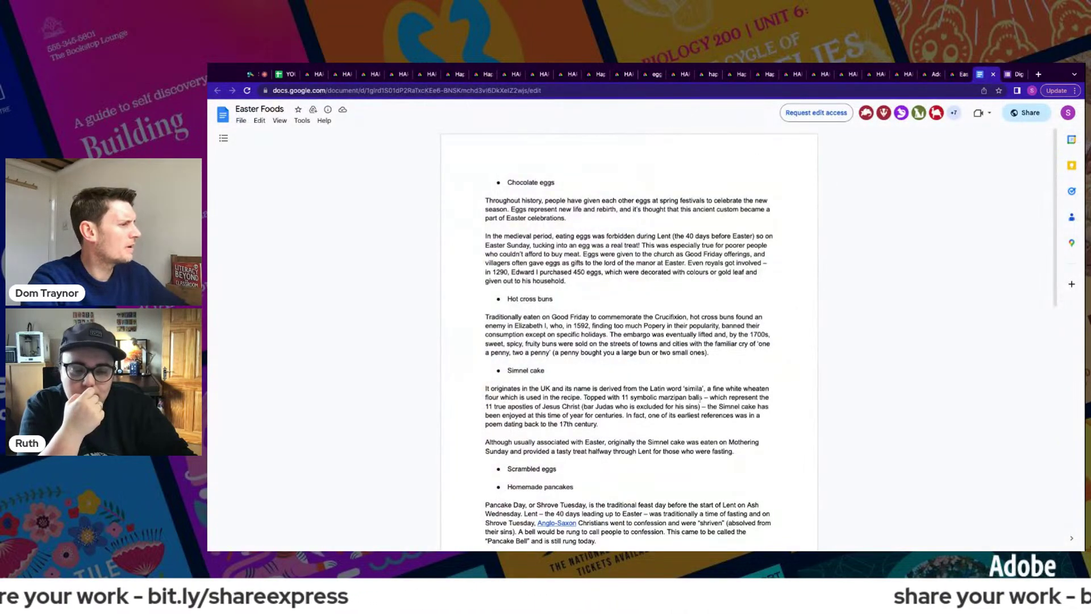
{"action": "scroll", "coordinate": [714, 281], "scroll_direction": "down", "scroll_amount": 6}
{"action": "scroll", "coordinate": [700, 400], "scroll_direction": "up", "scroll_amount": 2}
{"action": "scroll", "coordinate": [700, 400], "scroll_direction": "up", "scroll_amount": 5}
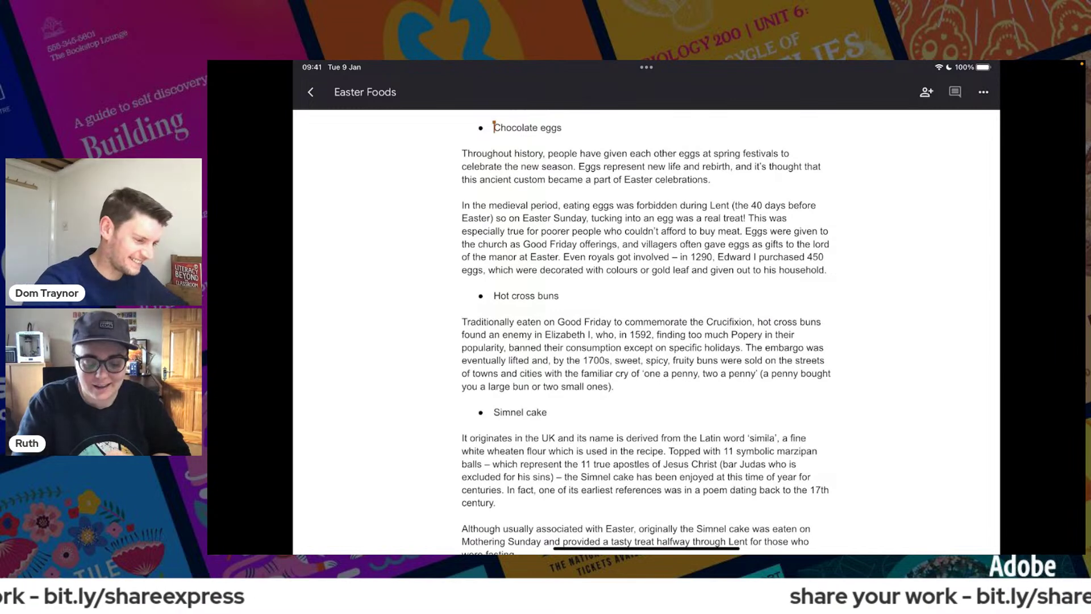
- On the iPad, switch from the Easter Foods document to Spark Page and start a new page
{"action": "key", "text": "super+h"}
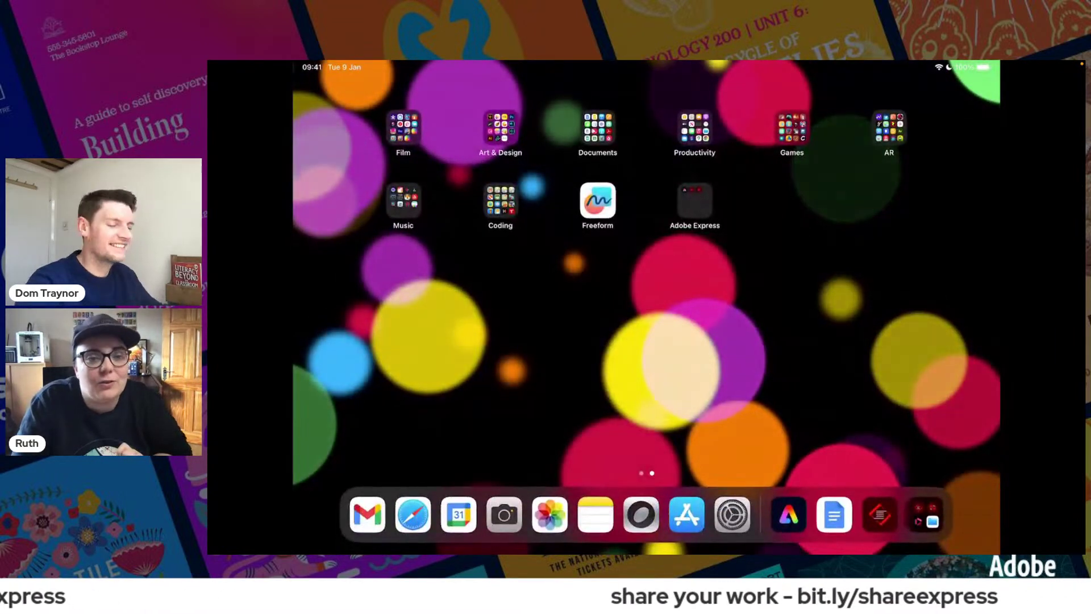
{"action": "left_click", "coordinate": [695, 200]}
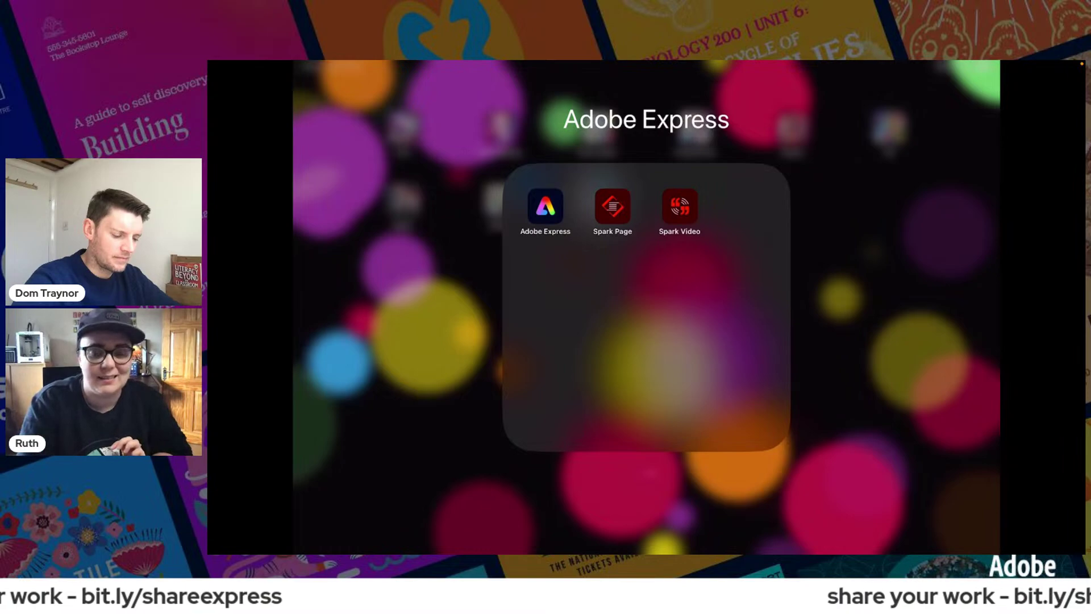
{"action": "left_click", "coordinate": [613, 207]}
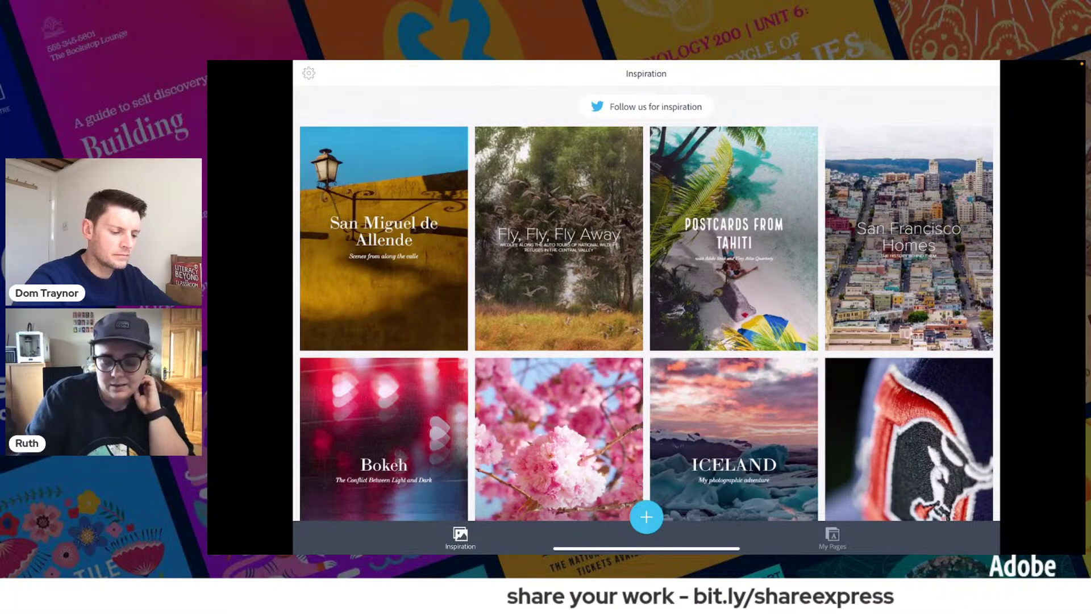
{"action": "left_click", "coordinate": [646, 516]}
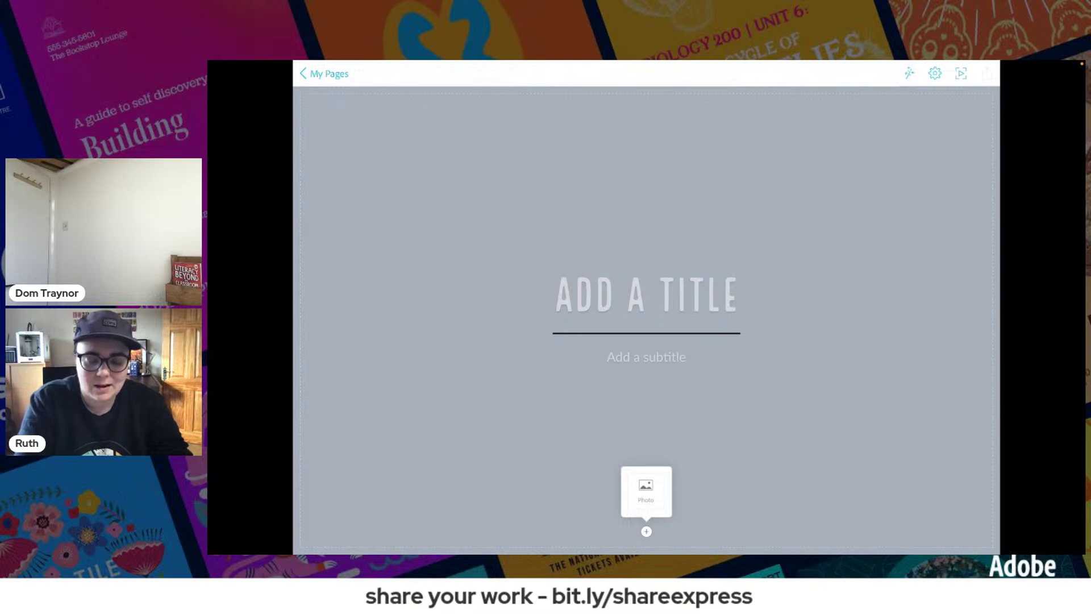
- Look over the Easter Foods document in Google Docs, and return to Spark Page with the new page's title open for editing
{"action": "left_click", "coordinate": [556, 294]}
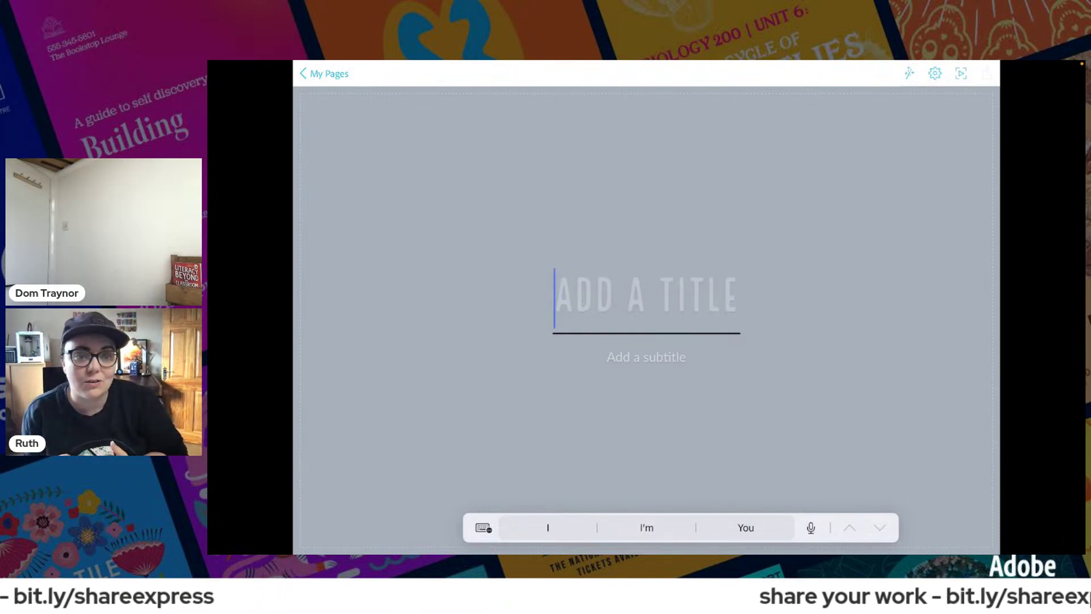
{"action": "key", "text": "super+Tab"}
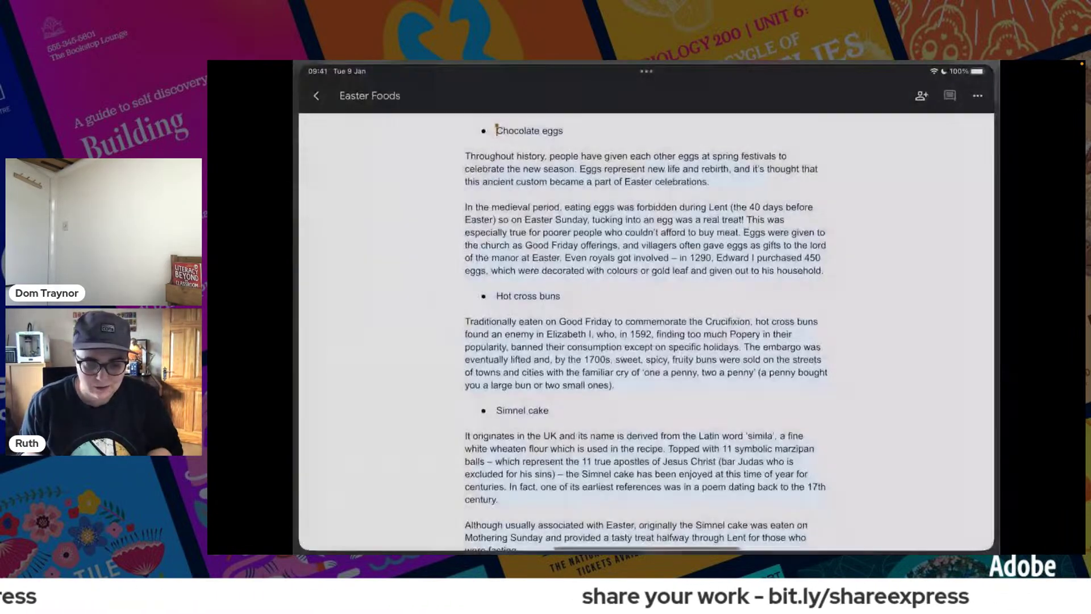
{"action": "scroll", "coordinate": [699, 170], "scroll_direction": "down", "scroll_amount": 3}
{"action": "scroll", "coordinate": [691, 199], "scroll_direction": "up", "scroll_amount": 3}
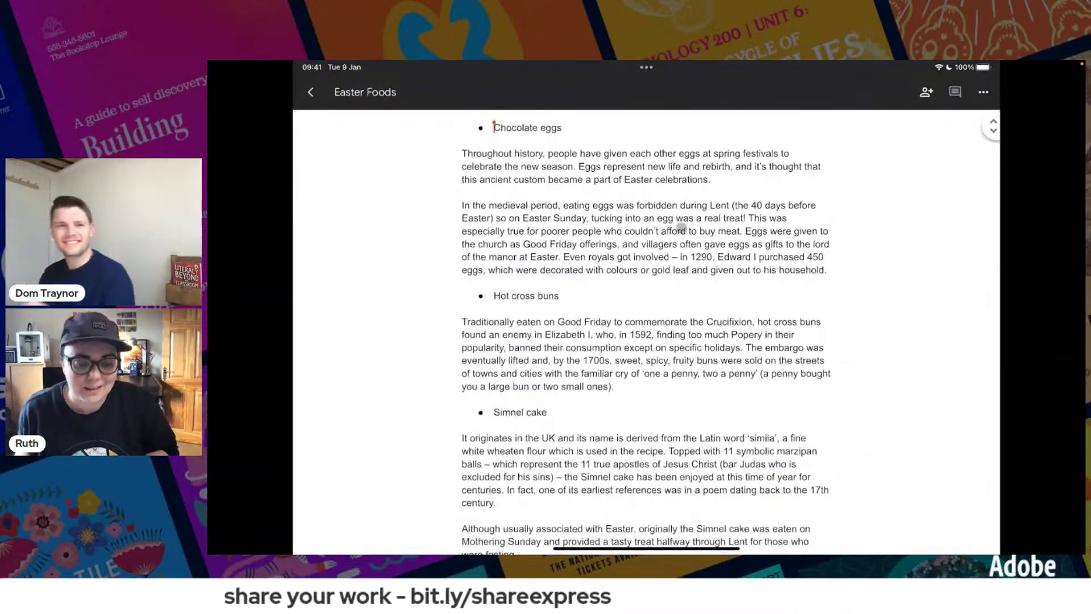
{"action": "key", "text": "super+Tab"}
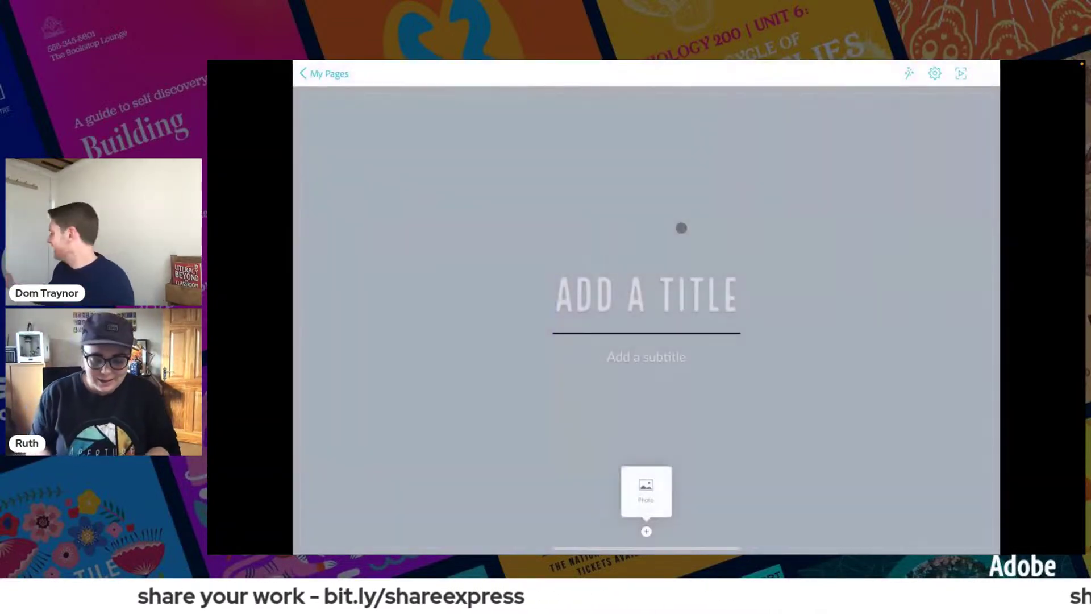
{"action": "left_click", "coordinate": [625, 294]}
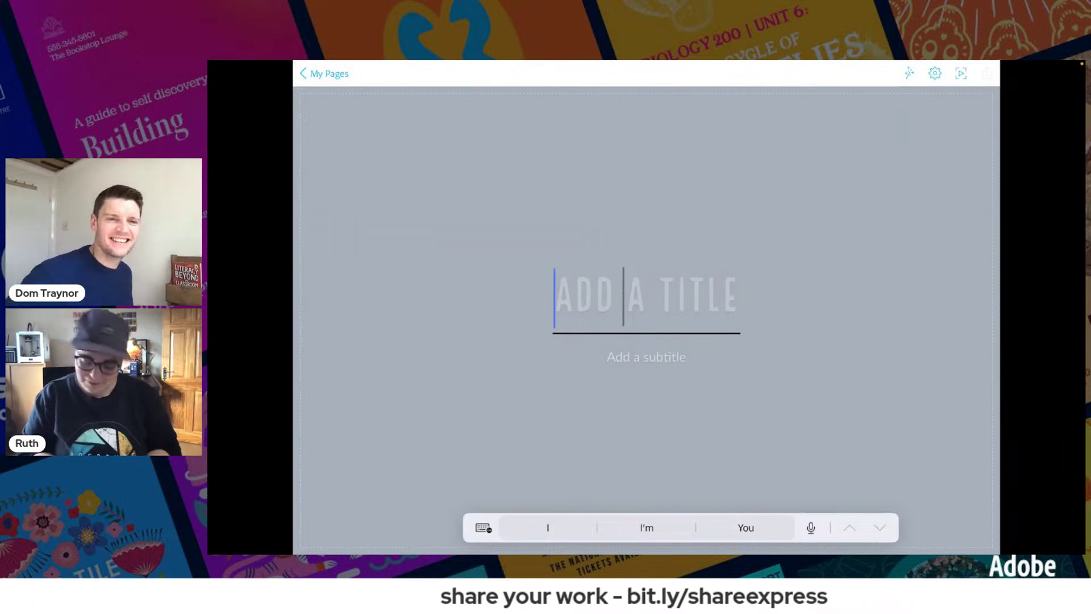
{"action": "type", "text": "DREAM"}
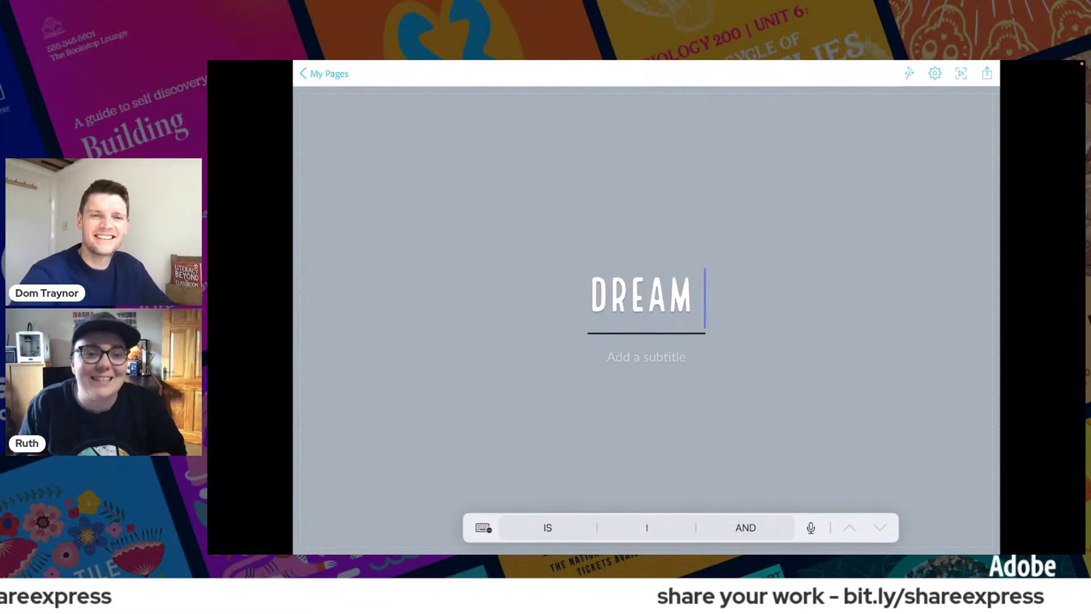
{"action": "key", "text": "BackSpace"}
{"action": "key", "text": "BackSpace"}
{"action": "key", "text": "BackSpace"}
{"action": "key", "text": "BackSpace"}
{"action": "key", "text": "BackSpace"}
{"action": "key", "text": "BackSpace"}
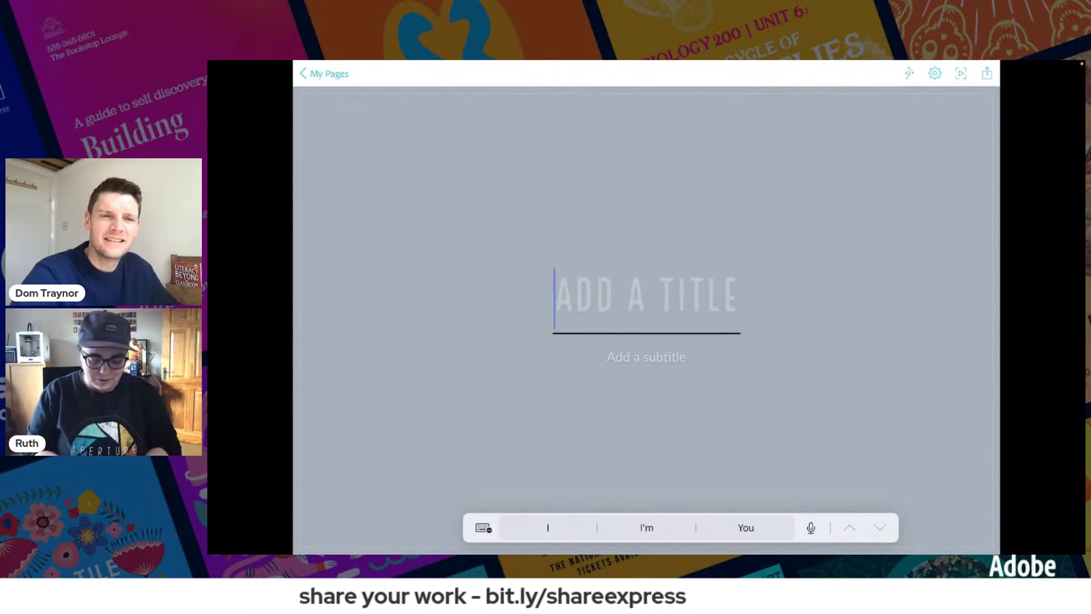
- Enter "CAFE NAME" as the page title and "EASTER MENU" as its subtitle
{"action": "type", "text": "CAFE"}
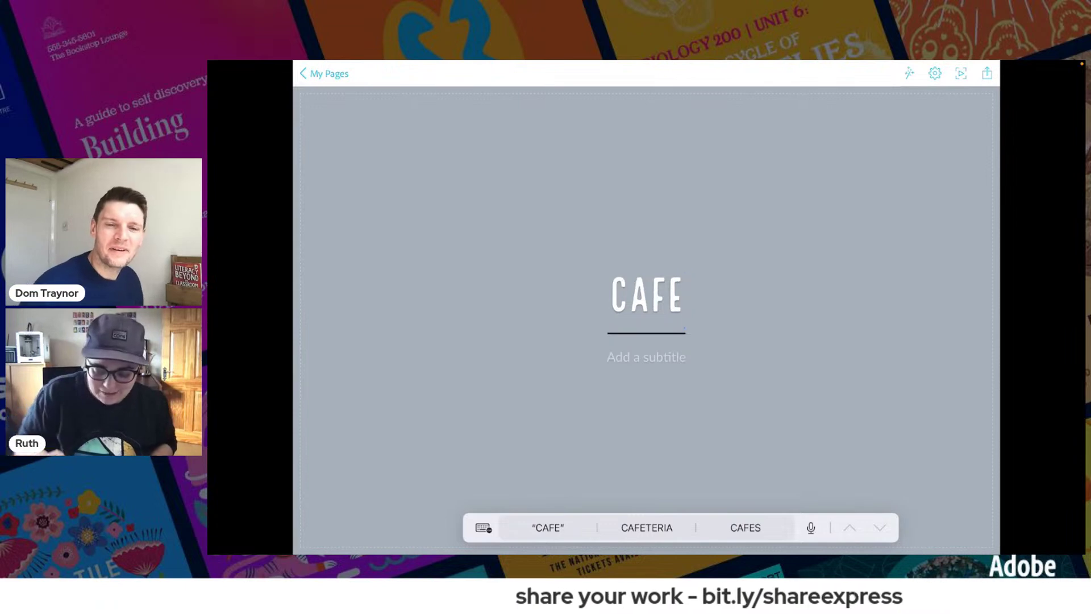
{"action": "type", "text": "NAME"}
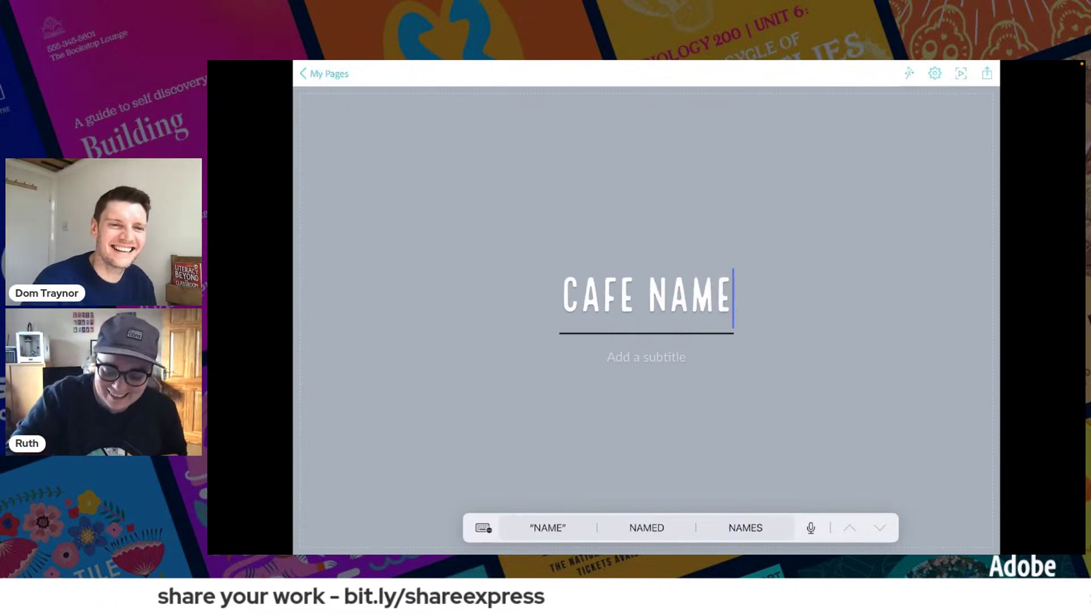
{"action": "left_click", "coordinate": [608, 356]}
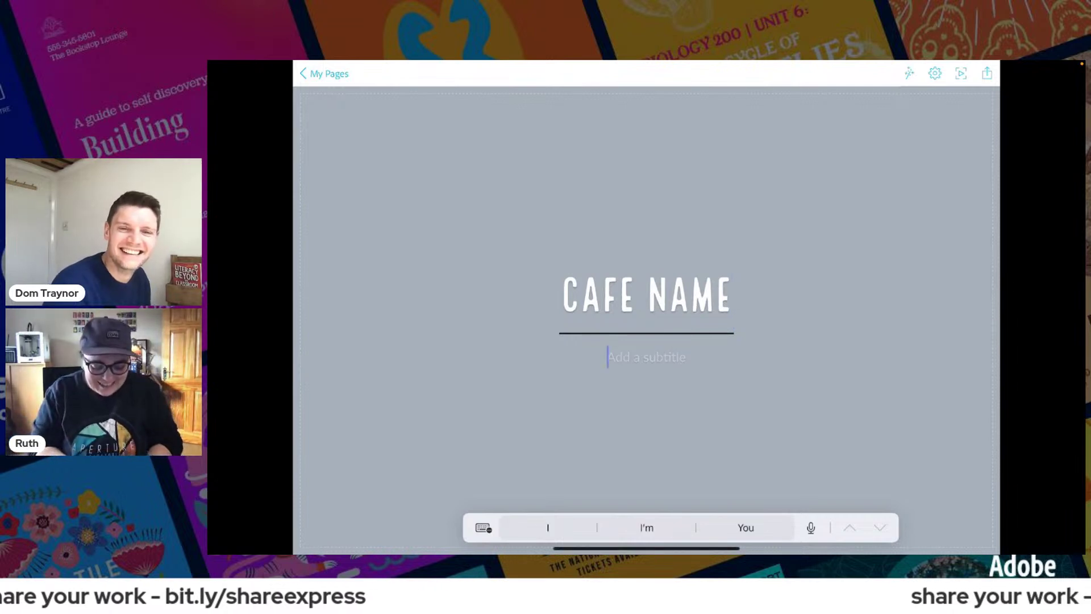
{"action": "type", "text": "EA"}
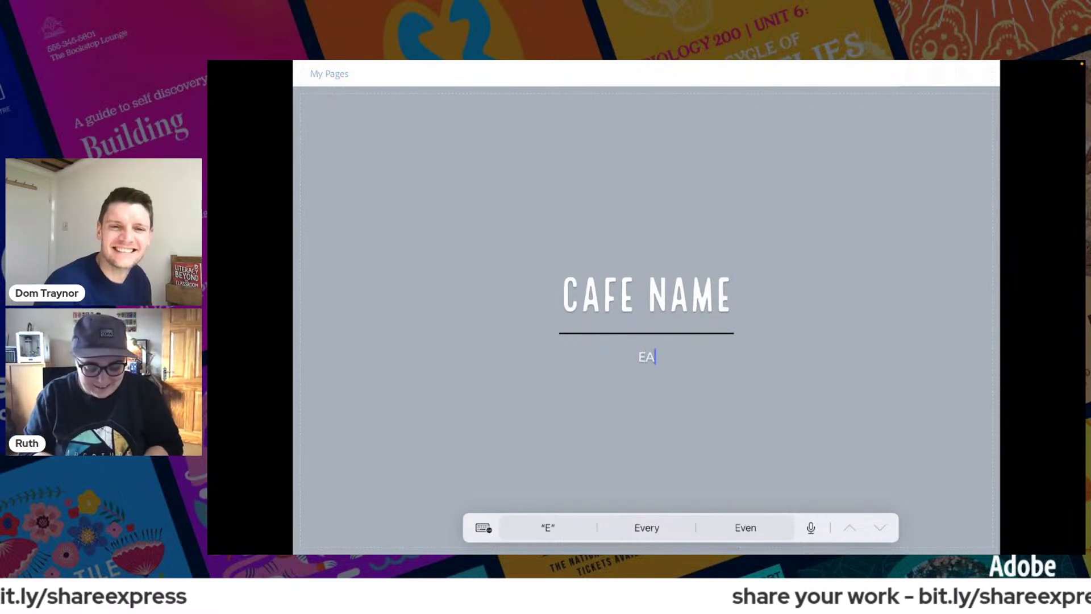
{"action": "type", "text": "STER MENU"}
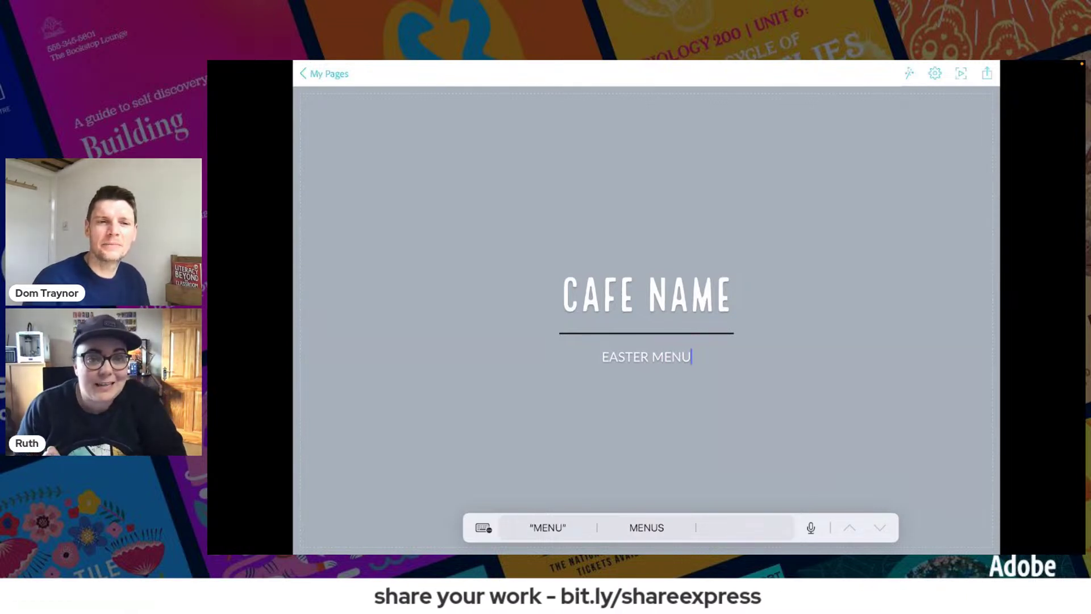
{"action": "key", "text": "Return"}
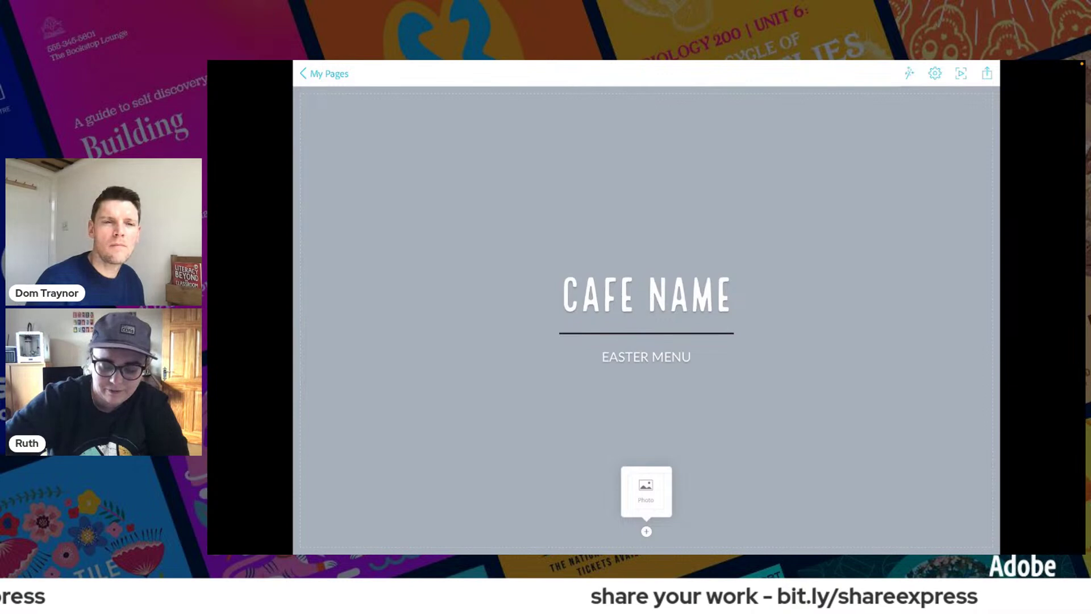
- Search the free images for "cafe" as a cover photo, look through the pictures and return to the image search
{"action": "left_click", "coordinate": [646, 492]}
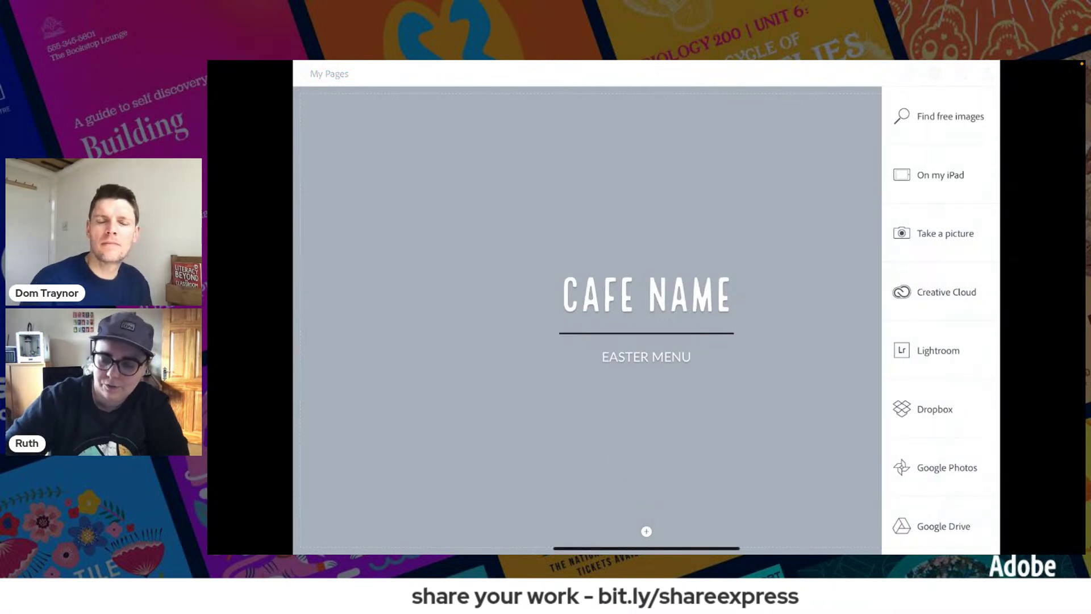
{"action": "left_click", "coordinate": [950, 116]}
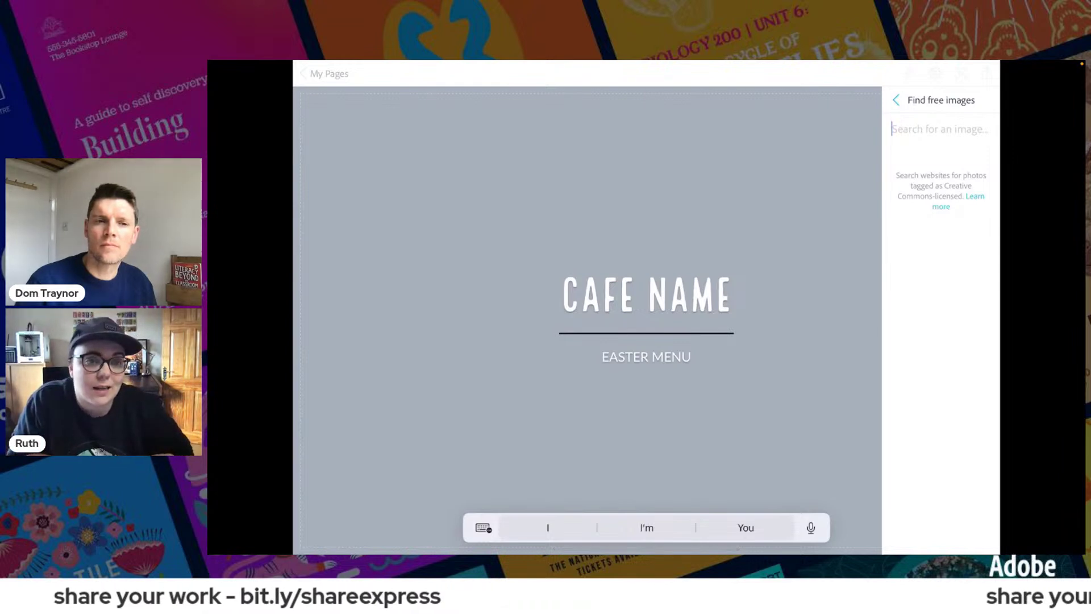
{"action": "type", "text": "cafe"}
{"action": "key", "text": "Return"}
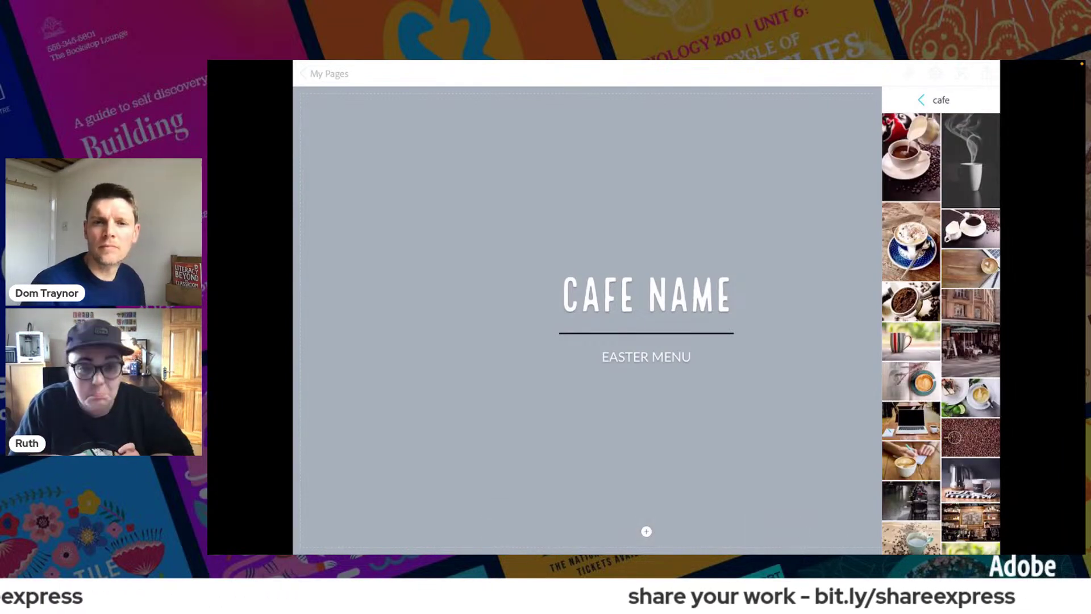
{"action": "scroll", "coordinate": [941, 334], "scroll_direction": "down", "scroll_amount": 5}
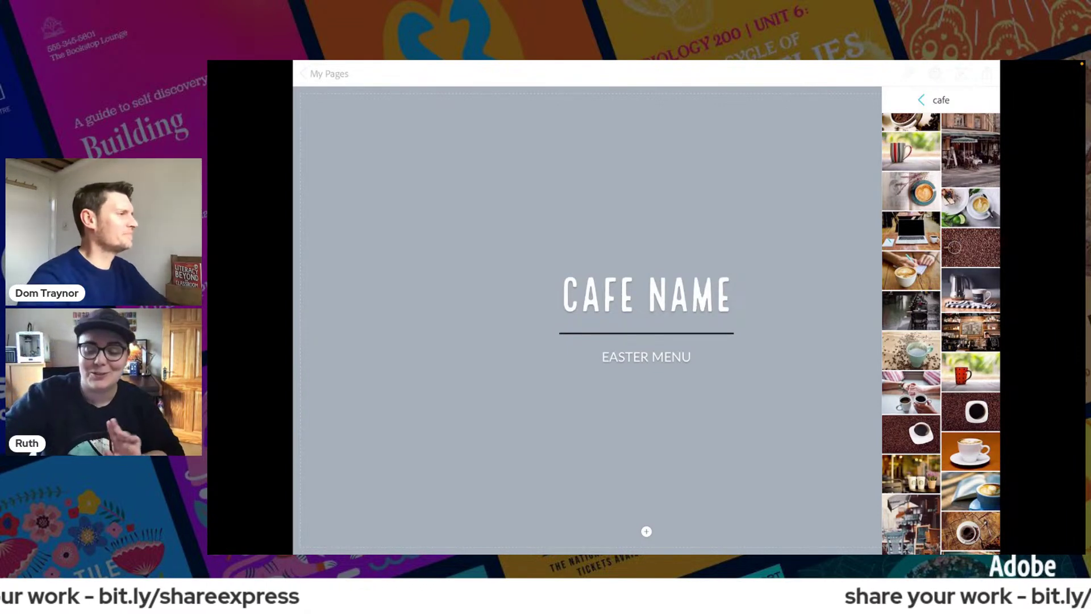
{"action": "left_click", "coordinate": [921, 99]}
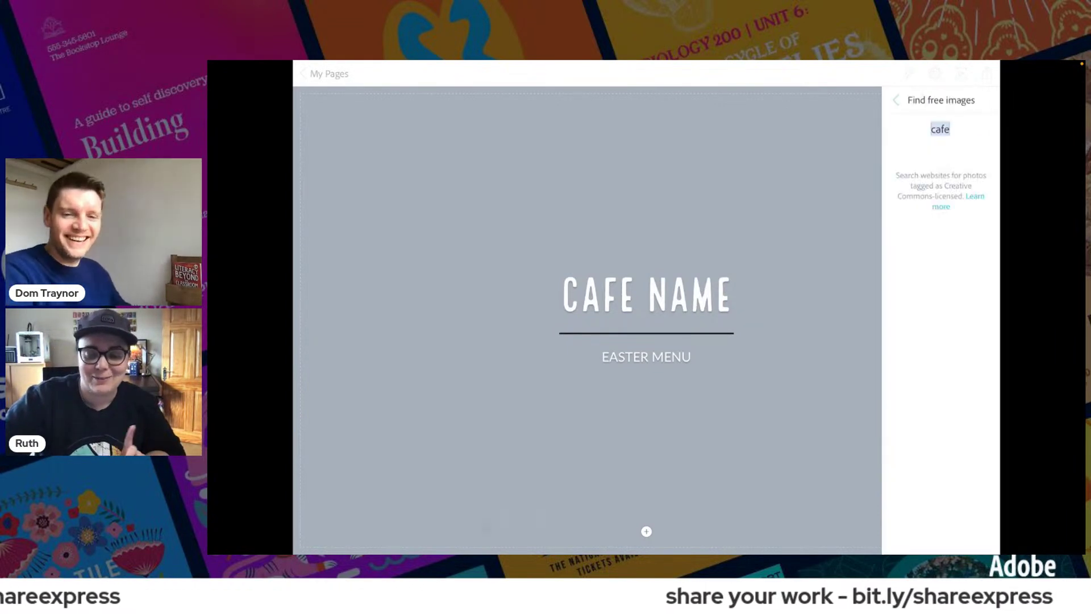
{"action": "left_click", "coordinate": [940, 129]}
- Switch to Adobe Express in the browser and create a new web page
{"action": "left_click", "coordinate": [733, 298]}
{"action": "left_click", "coordinate": [732, 298]}
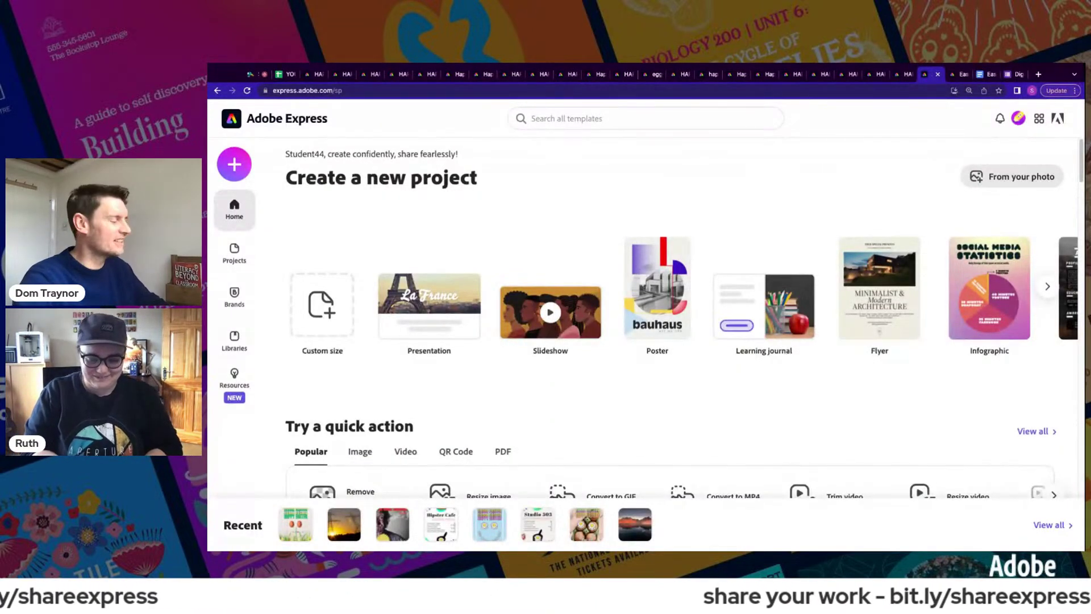
{"action": "left_click", "coordinate": [240, 166]}
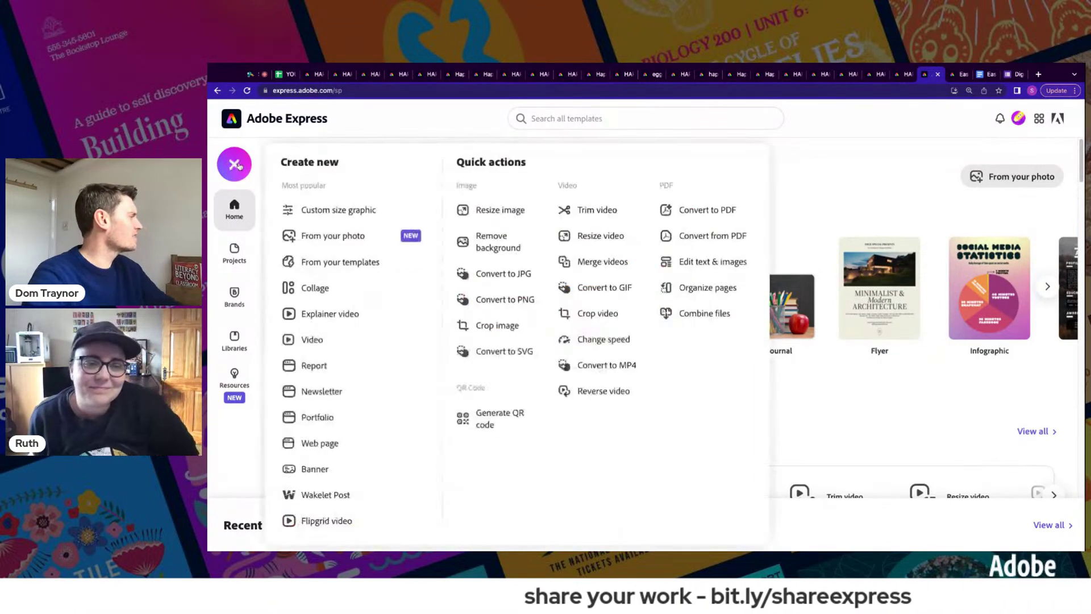
{"action": "left_click", "coordinate": [320, 443]}
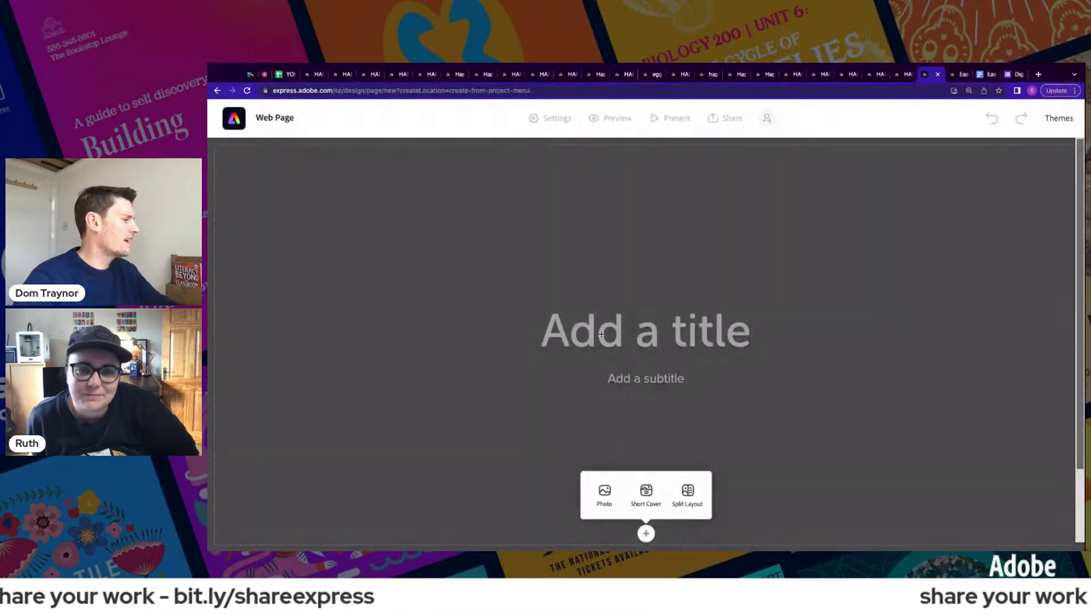
- Title the new web page "DAVIDSON'S DINER" and give it the subtitle "EASTER MENU"
{"action": "left_click", "coordinate": [601, 335]}
{"action": "type", "text": "DAVID"}
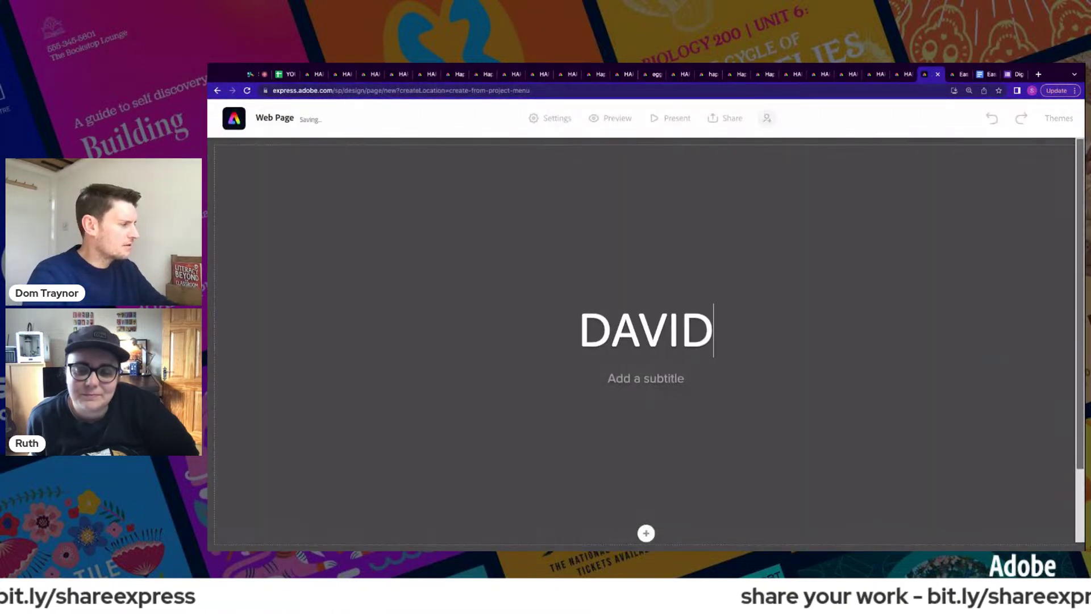
{"action": "type", "text": "SON'S DINER"}
{"action": "left_click", "coordinate": [645, 375]}
{"action": "type", "text": "EASTER MENU"}
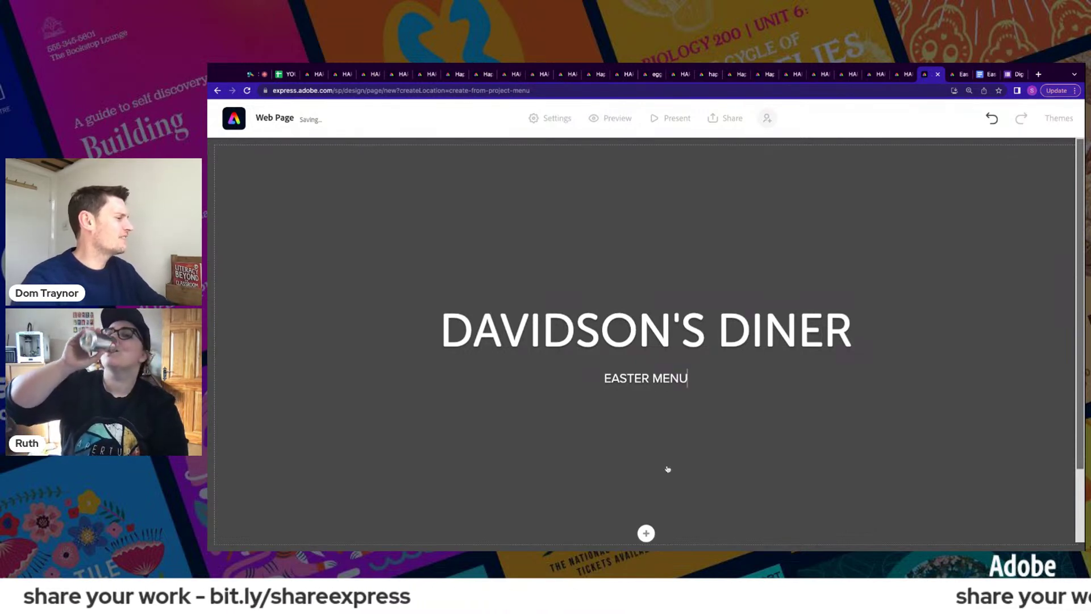
- Start adding a cover photo, search Adobe Stock for "motorbike cafe" and look through the photos
{"action": "left_click", "coordinate": [646, 533]}
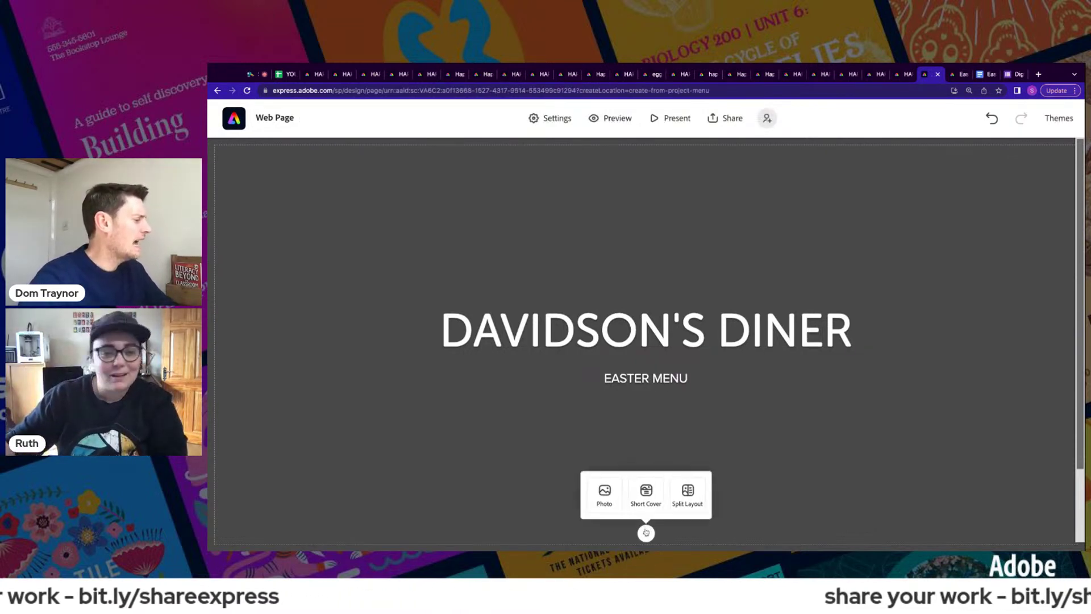
{"action": "left_click", "coordinate": [605, 492]}
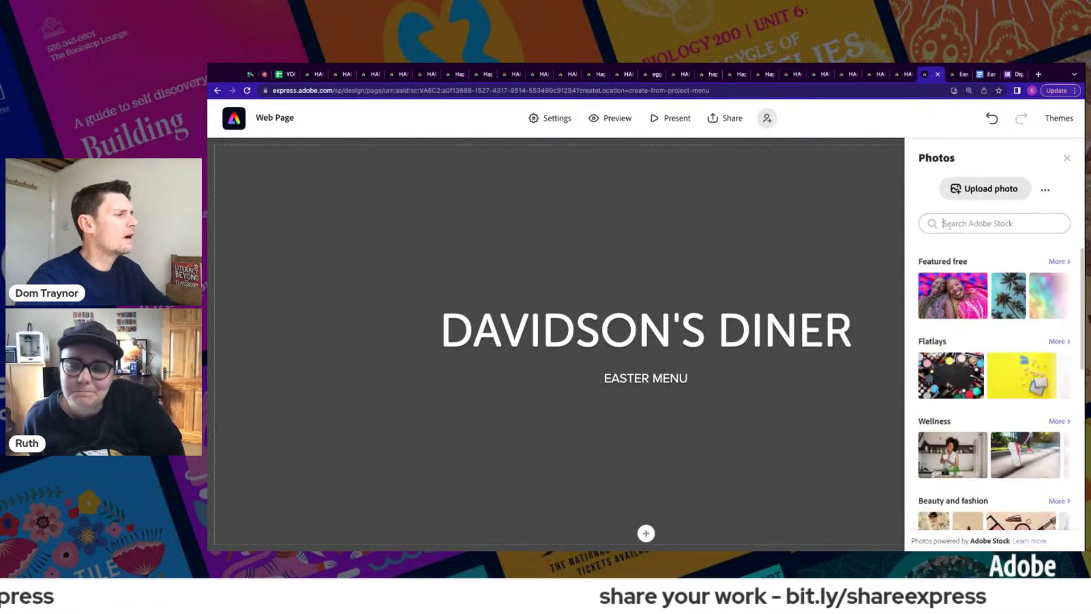
{"action": "type", "text": "mtorobike cafe"}
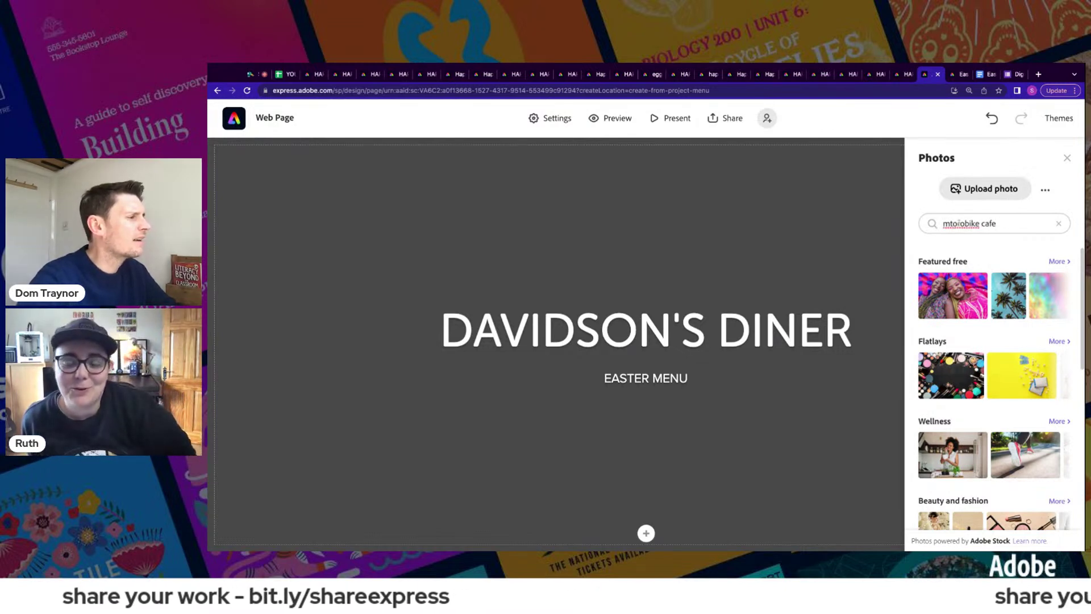
{"action": "left_click", "coordinate": [964, 224]}
{"action": "key", "text": "BackSpace"}
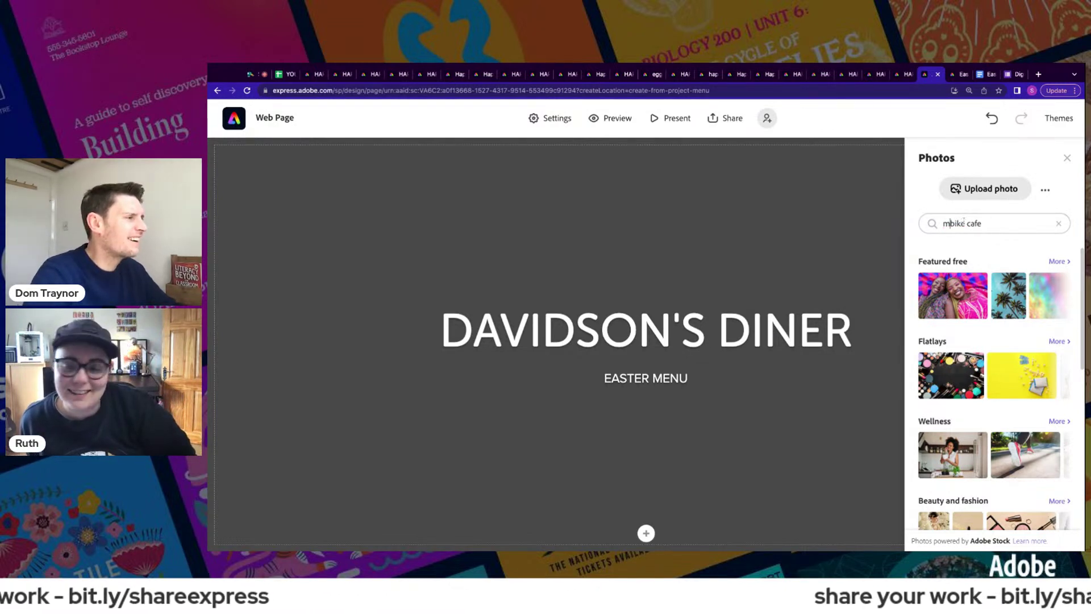
{"action": "type", "text": "otor"}
{"action": "key", "text": "Return"}
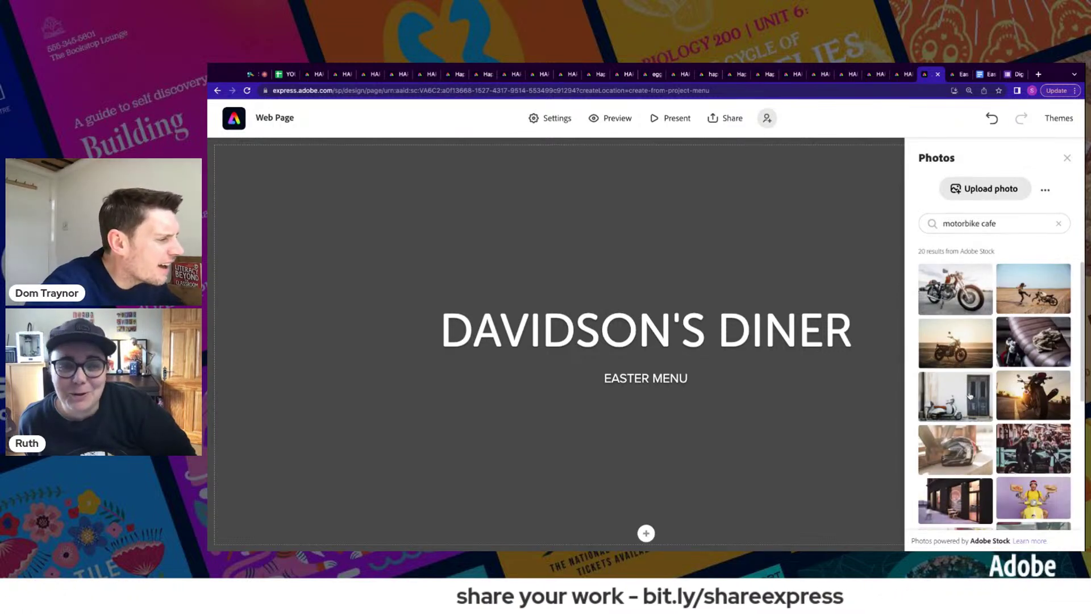
{"action": "scroll", "coordinate": [970, 395], "scroll_direction": "down", "scroll_amount": 5}
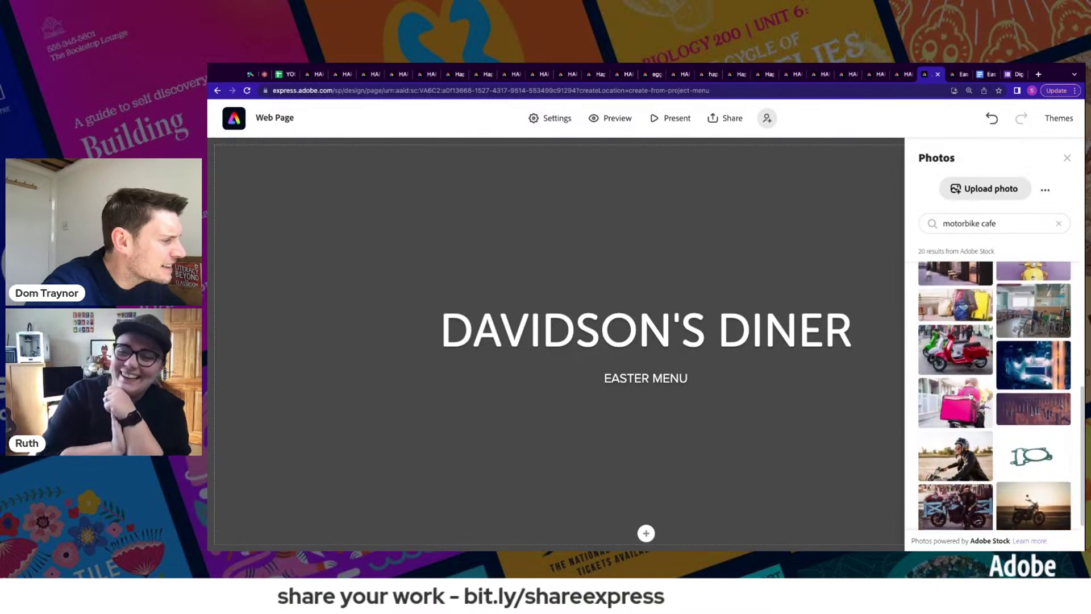
{"action": "scroll", "coordinate": [970, 395], "scroll_direction": "down", "scroll_amount": 1}
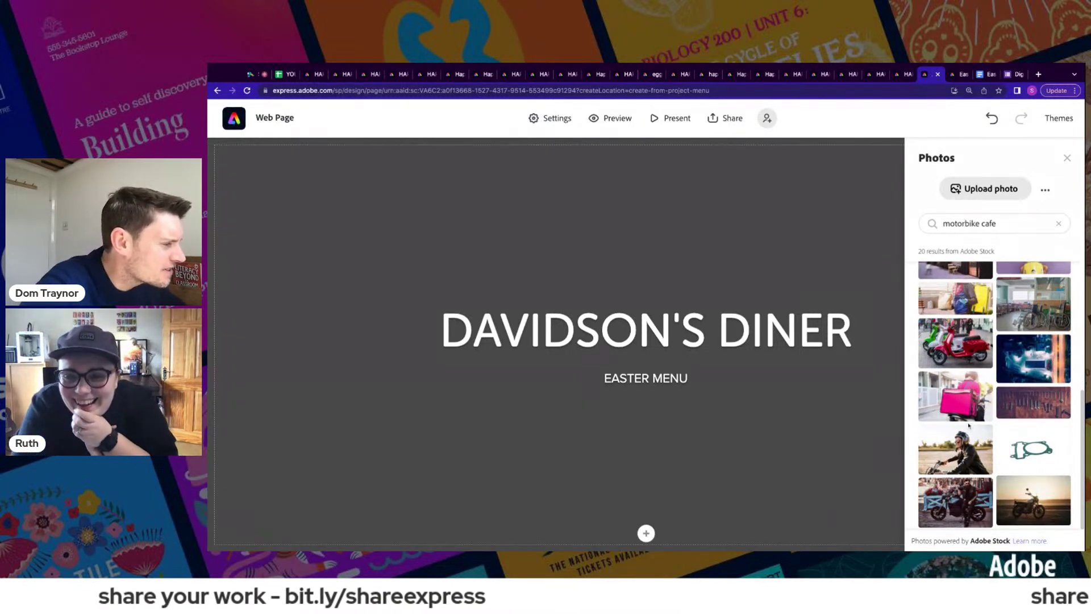
{"action": "scroll", "coordinate": [989, 391], "scroll_direction": "up", "scroll_amount": 3}
{"action": "scroll", "coordinate": [990, 391], "scroll_direction": "up", "scroll_amount": 2}
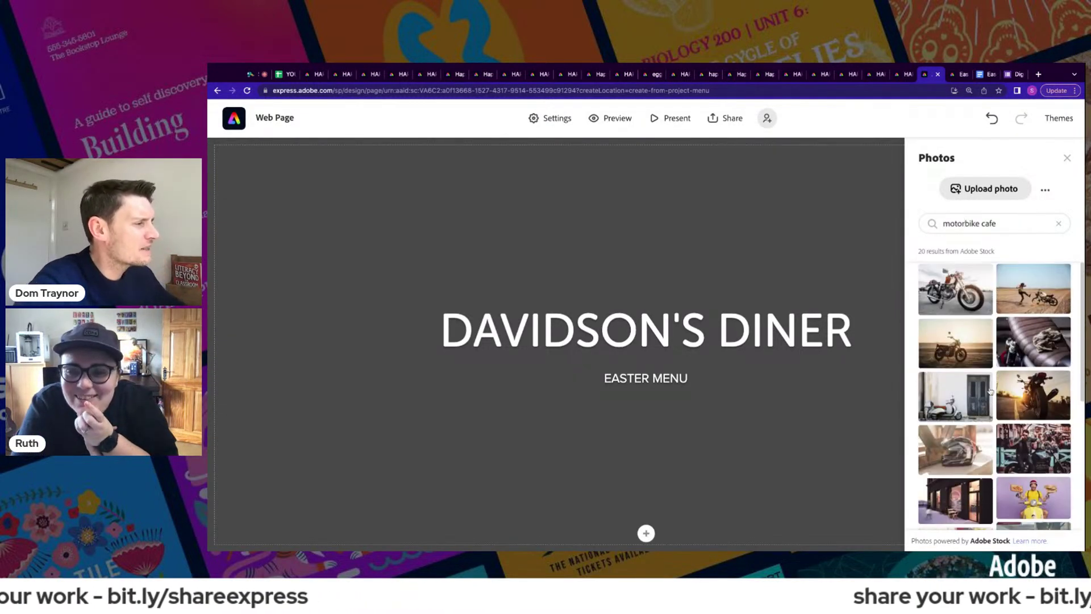
- Search Adobe Stock for "roadside cafe" and use the red "DINER 24 HOURS" sign photo as the cover background
{"action": "double_click", "coordinate": [960, 223]}
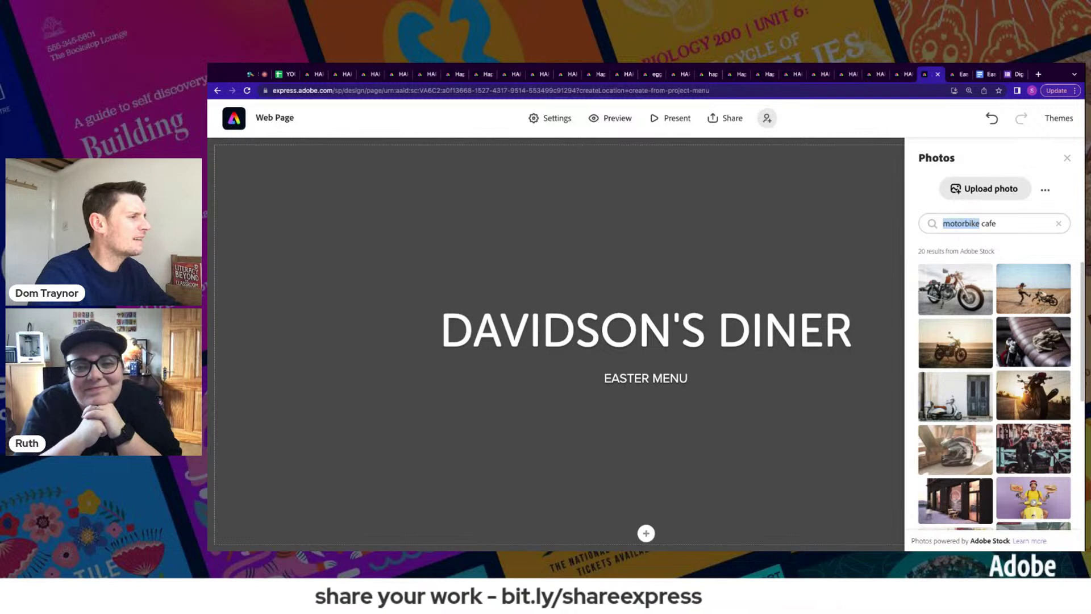
{"action": "type", "text": "roadsid"}
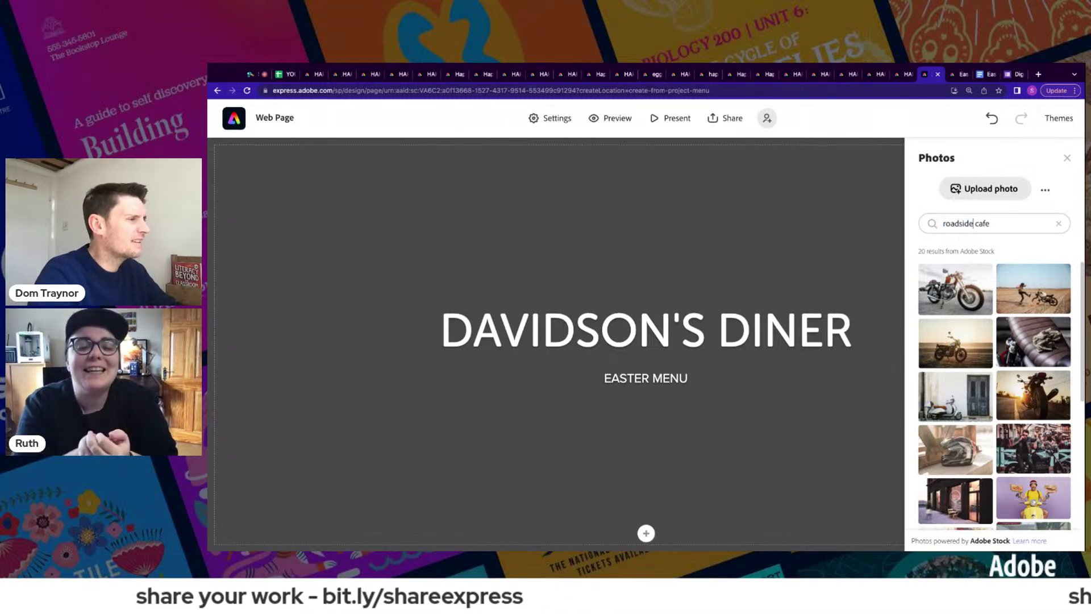
{"action": "key", "text": "Return"}
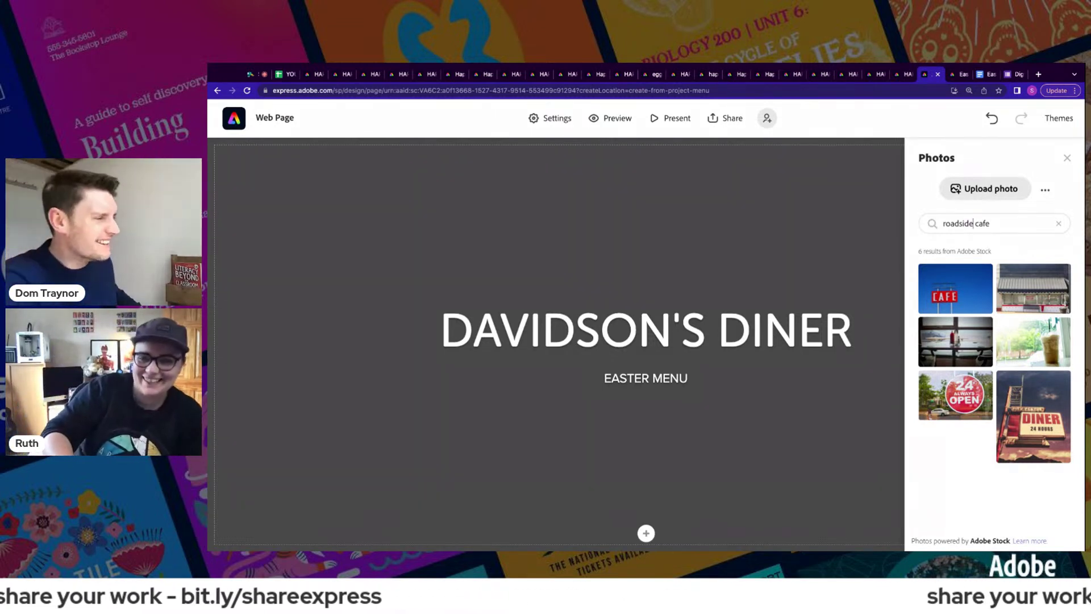
{"action": "left_click", "coordinate": [1030, 405]}
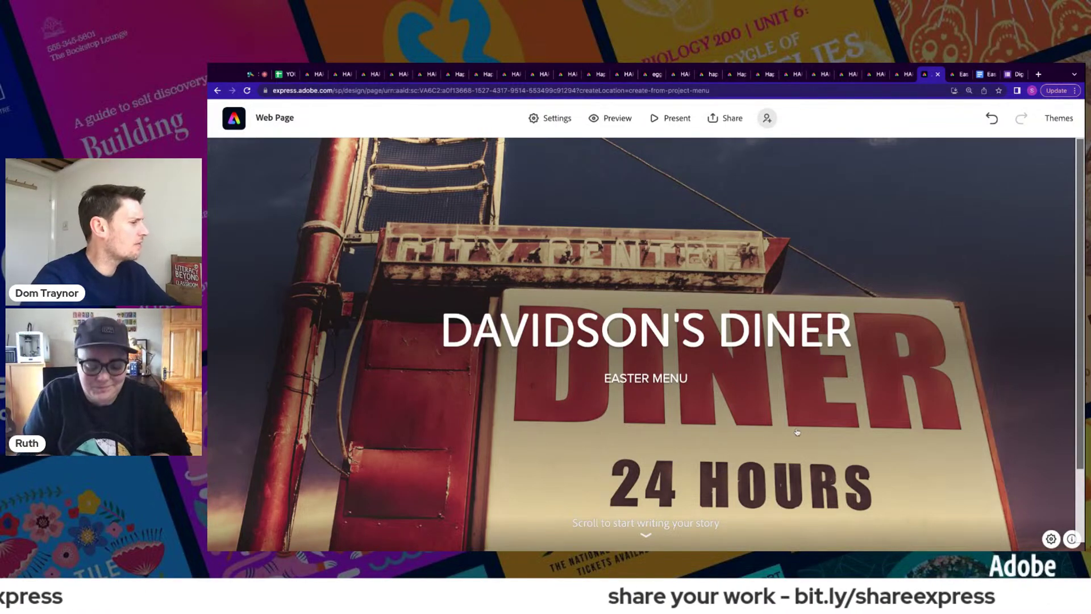
- Below the cover, add the text "Happy Easter everyone! Check out our tasty treats this Easter." and format it as an H1 heading
{"action": "scroll", "coordinate": [796, 449], "scroll_direction": "down", "scroll_amount": 2}
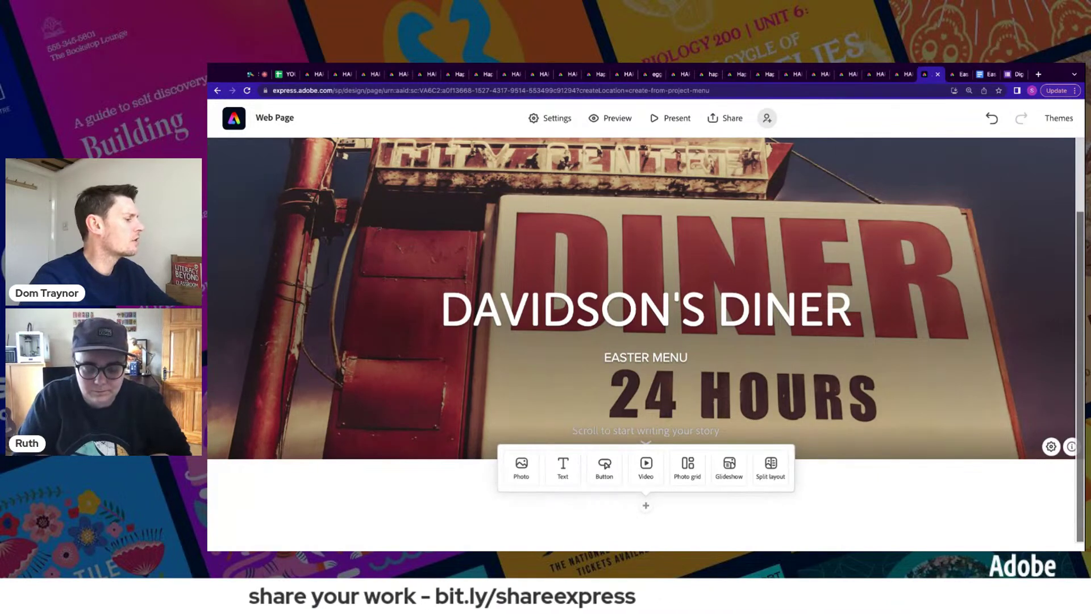
{"action": "left_click", "coordinate": [563, 467]}
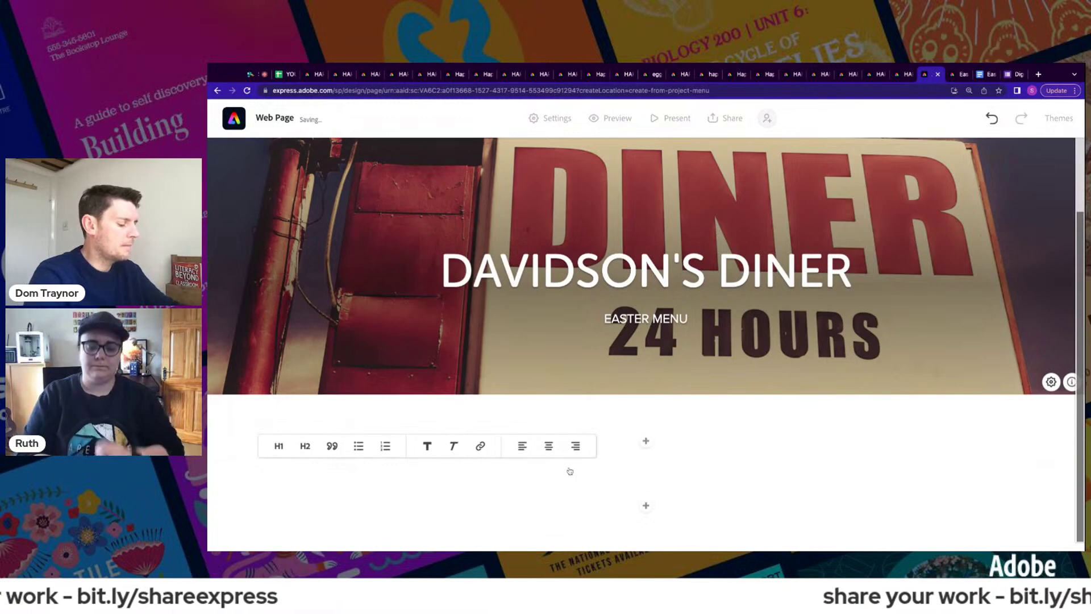
{"action": "type", "text": "Happy Ea"}
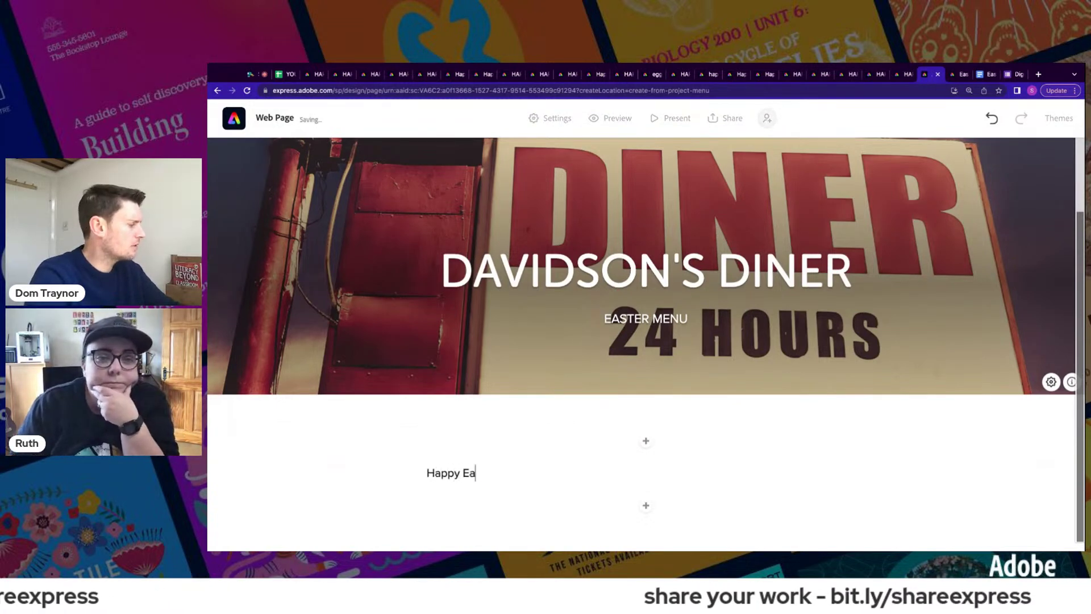
{"action": "type", "text": "ster everyone"}
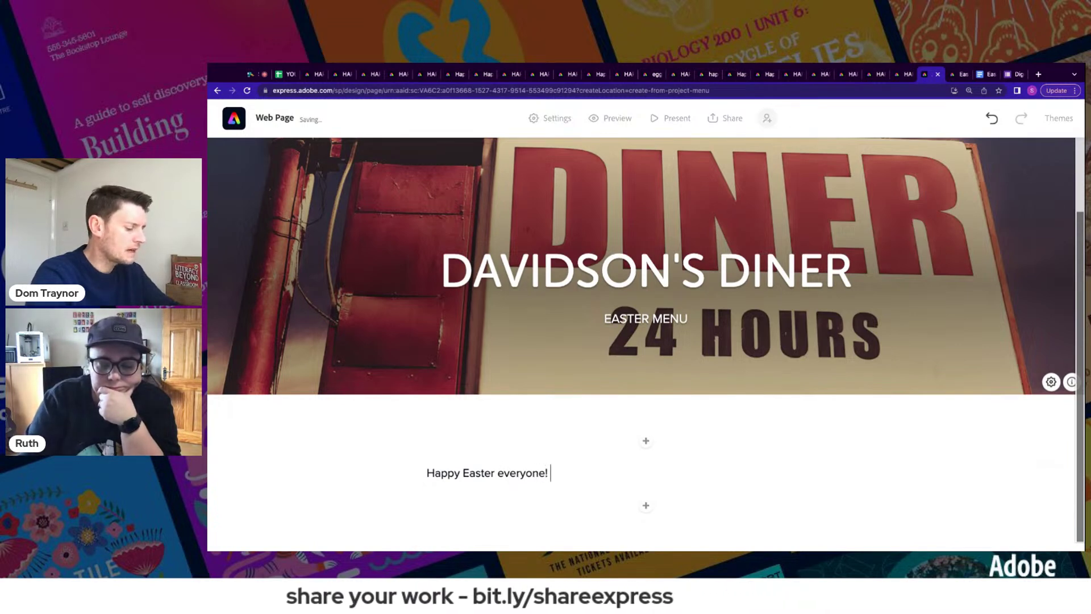
{"action": "type", "text": "! Check out our tasty treats"}
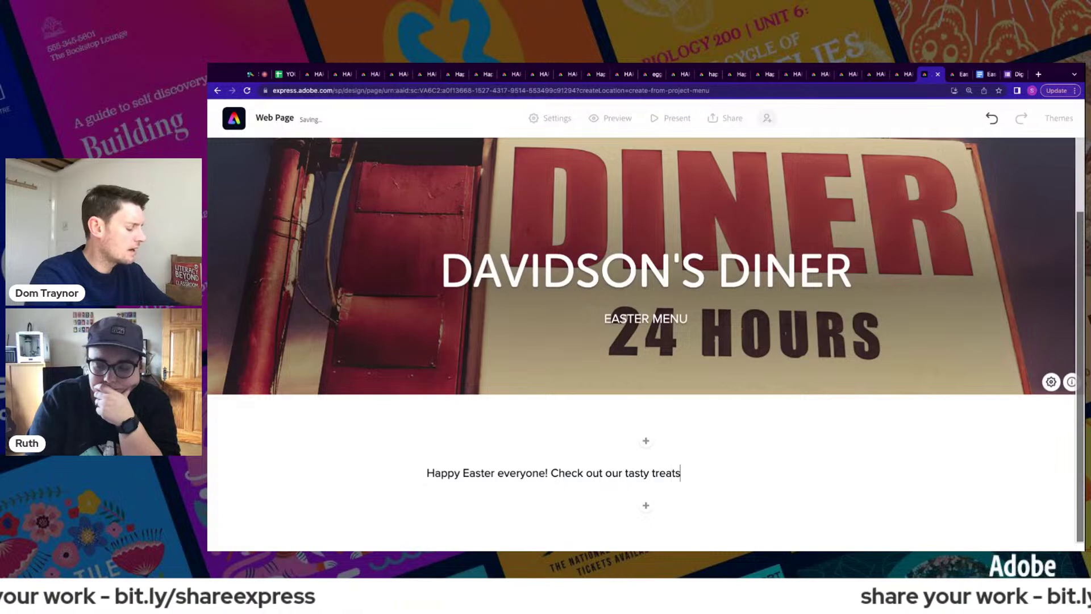
{"action": "type", "text": " this Easterr"}
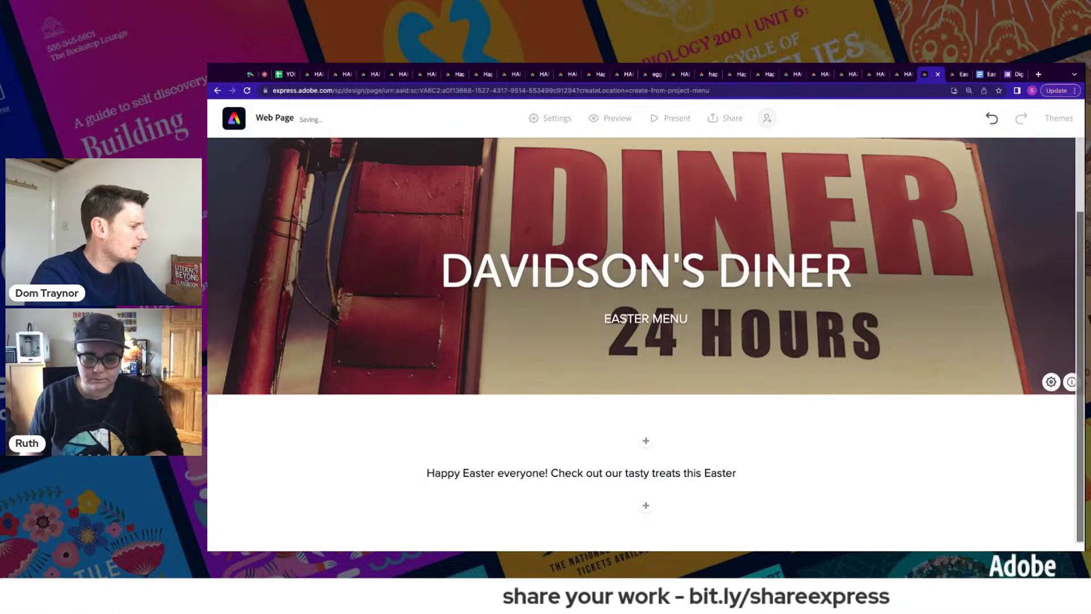
{"action": "left_click", "coordinate": [628, 473]}
{"action": "left_click", "coordinate": [512, 444]}
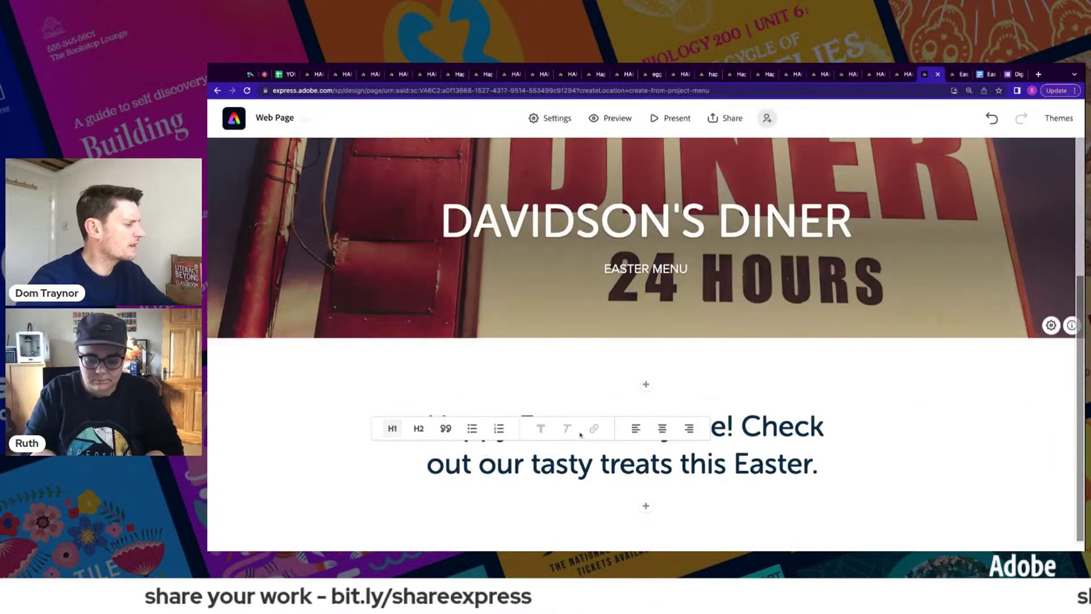
- Add a split layout section below the "Happy Easter everyone!" heading
{"action": "left_click", "coordinate": [921, 396]}
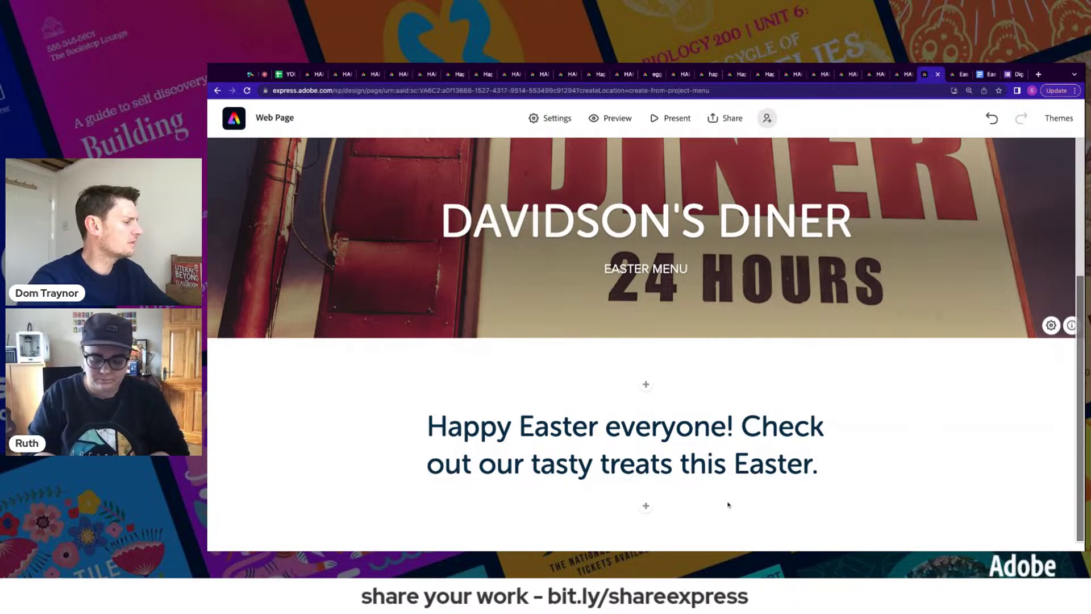
{"action": "left_click", "coordinate": [646, 507]}
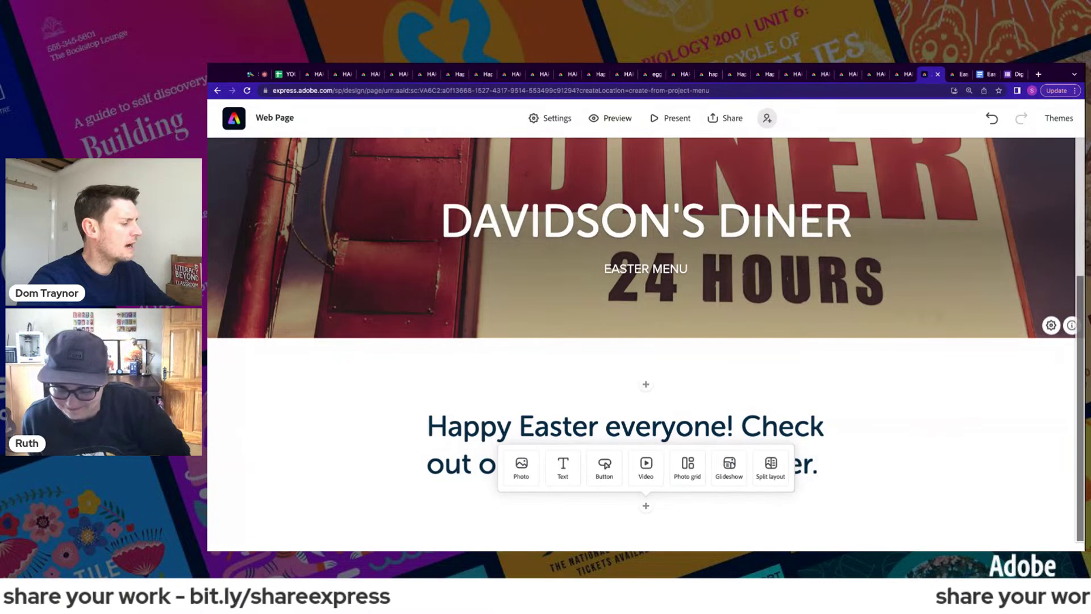
{"action": "left_click", "coordinate": [773, 475]}
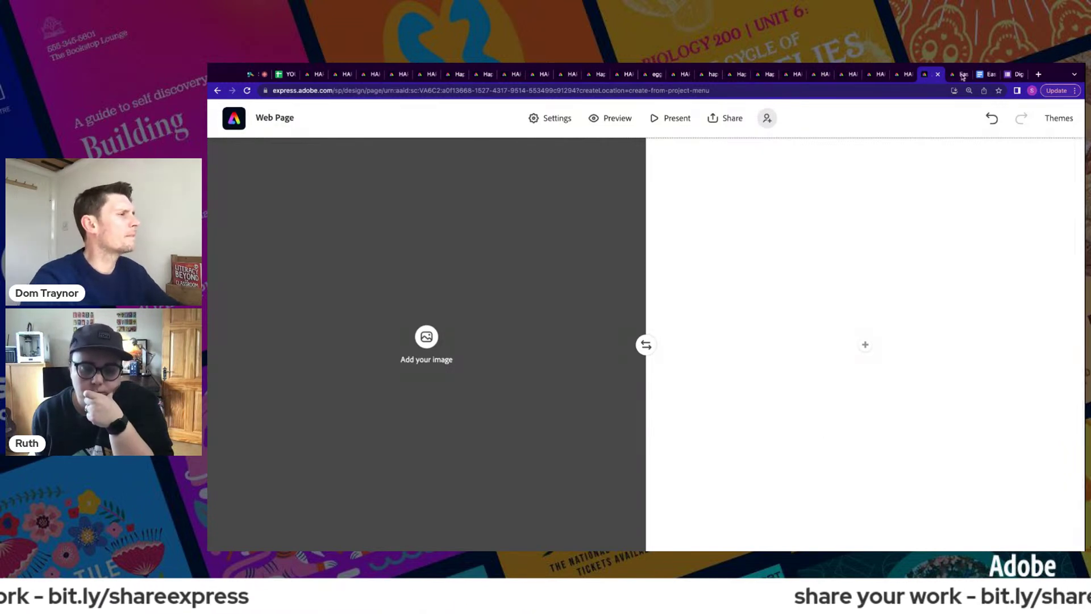
- Switch to the "Easter Foods" Google Docs document and read through the listed foods, from chocolate eggs to the roast lamb sandwich
{"action": "left_click", "coordinate": [987, 75]}
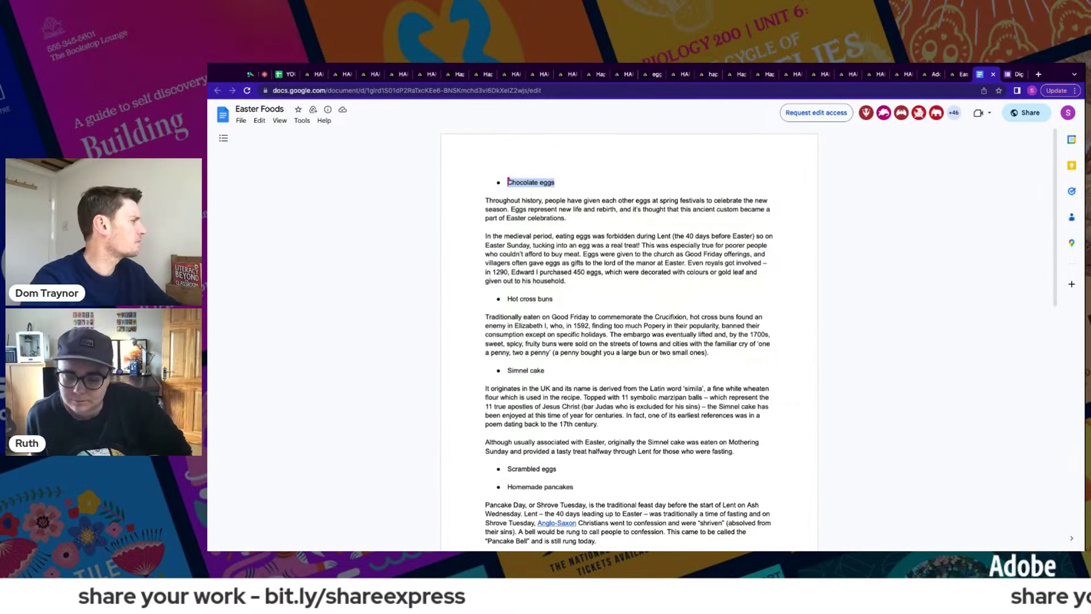
{"action": "triple_click", "coordinate": [556, 298]}
{"action": "triple_click", "coordinate": [525, 370]}
{"action": "scroll", "coordinate": [561, 341], "scroll_direction": "down", "scroll_amount": 3}
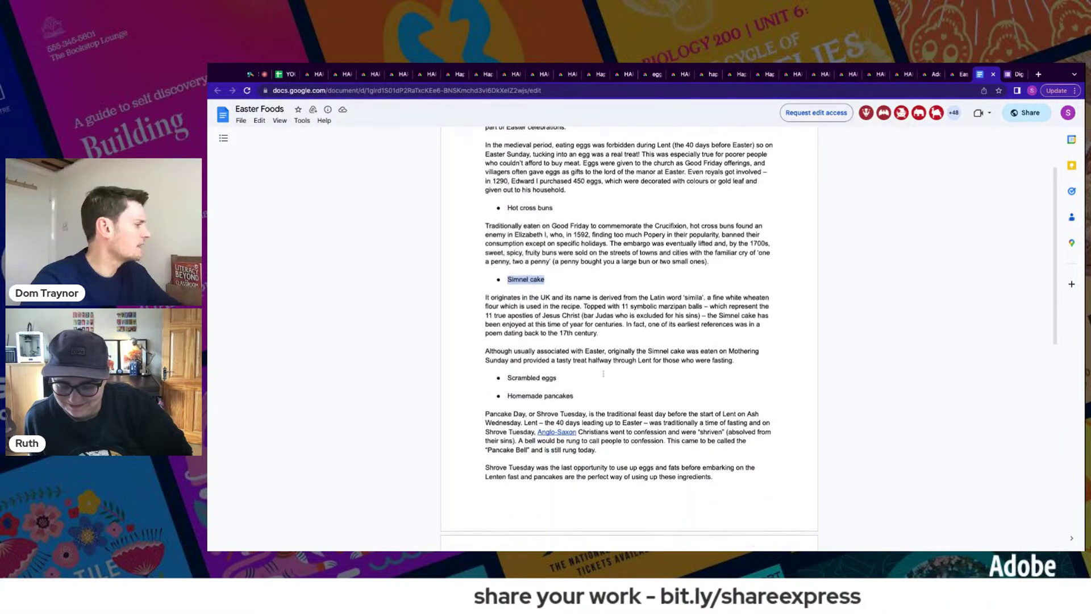
{"action": "left_click_drag", "start_coordinate": [520, 378], "coordinate": [561, 379]}
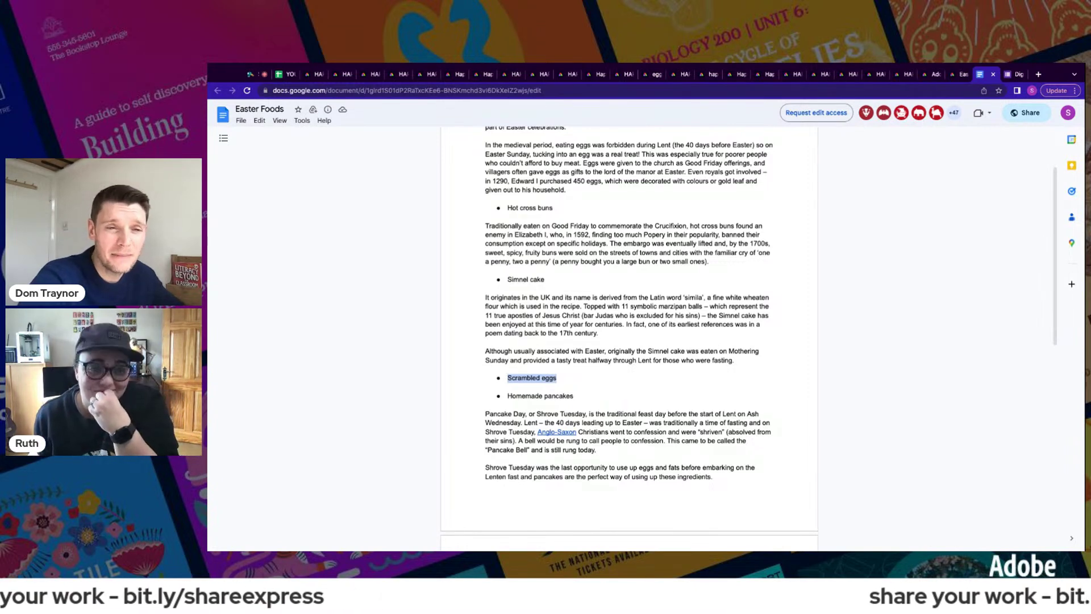
{"action": "left_click", "coordinate": [631, 379]}
{"action": "scroll", "coordinate": [632, 379], "scroll_direction": "down", "scroll_amount": 5}
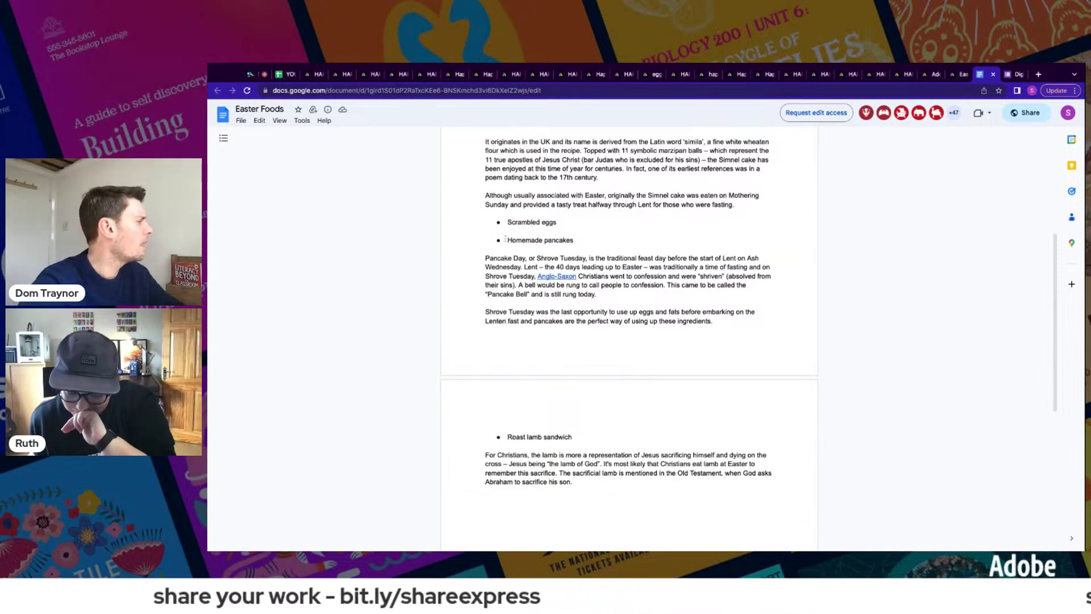
{"action": "left_click_drag", "start_coordinate": [505, 239], "coordinate": [575, 240]}
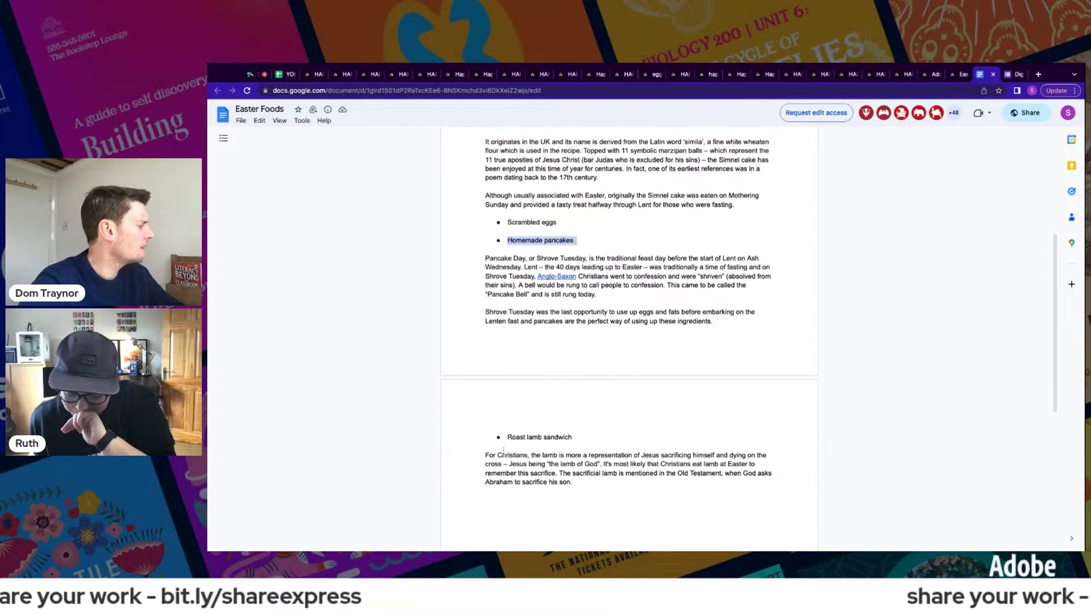
{"action": "left_click_drag", "start_coordinate": [507, 437], "coordinate": [572, 437]}
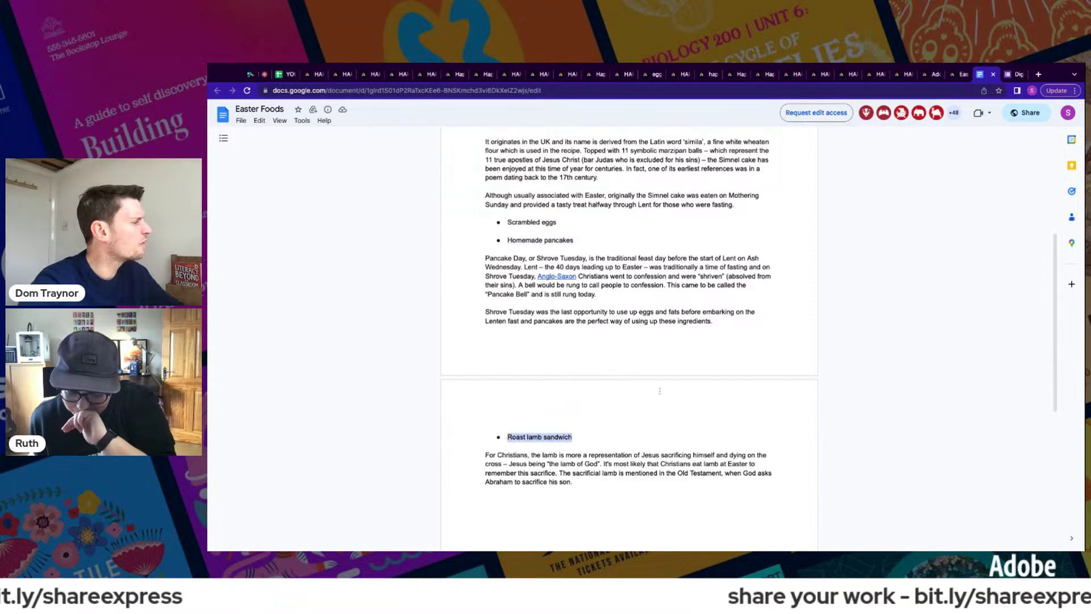
{"action": "scroll", "coordinate": [661, 387], "scroll_direction": "up", "scroll_amount": 8}
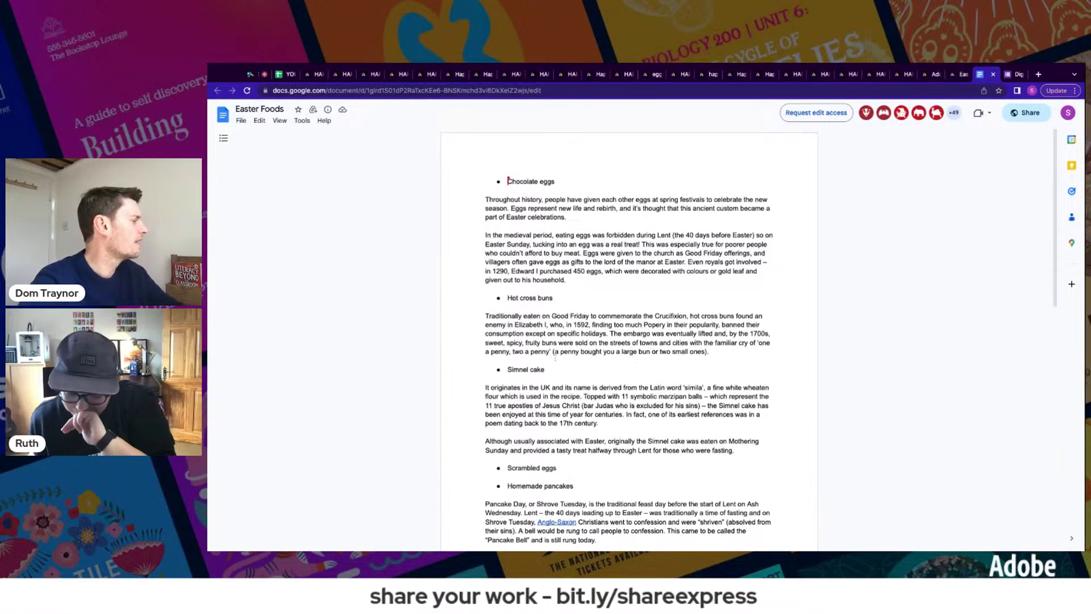
- Copy the Simnel cake heading and its two paragraphs from the document into a text block in the web page's split layout
{"action": "left_click_drag", "start_coordinate": [508, 370], "coordinate": [736, 450]}
{"action": "key", "text": "ctrl+c"}
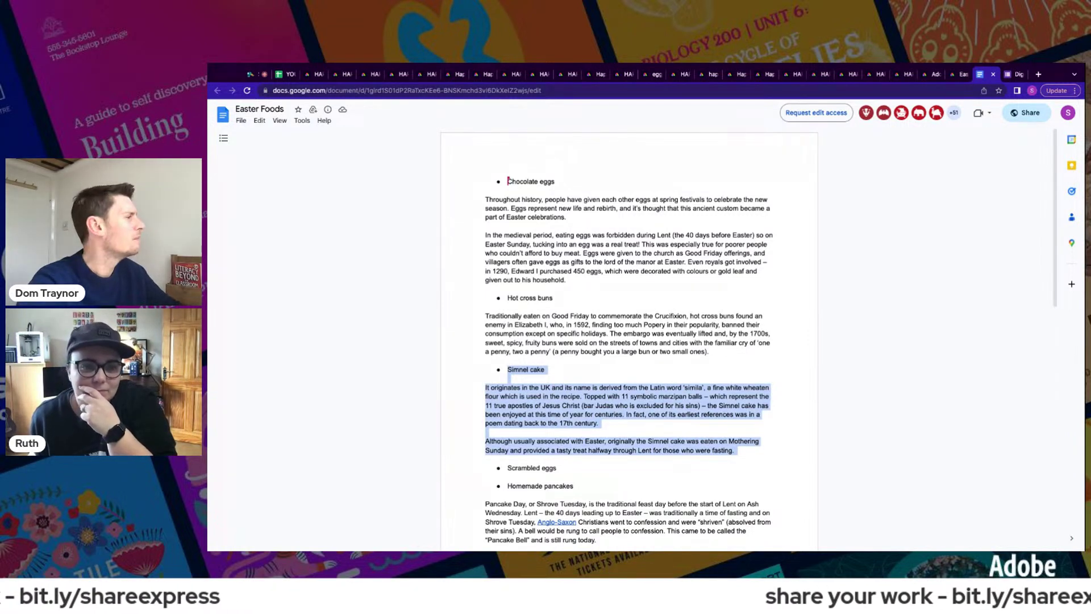
{"action": "left_click", "coordinate": [935, 74]}
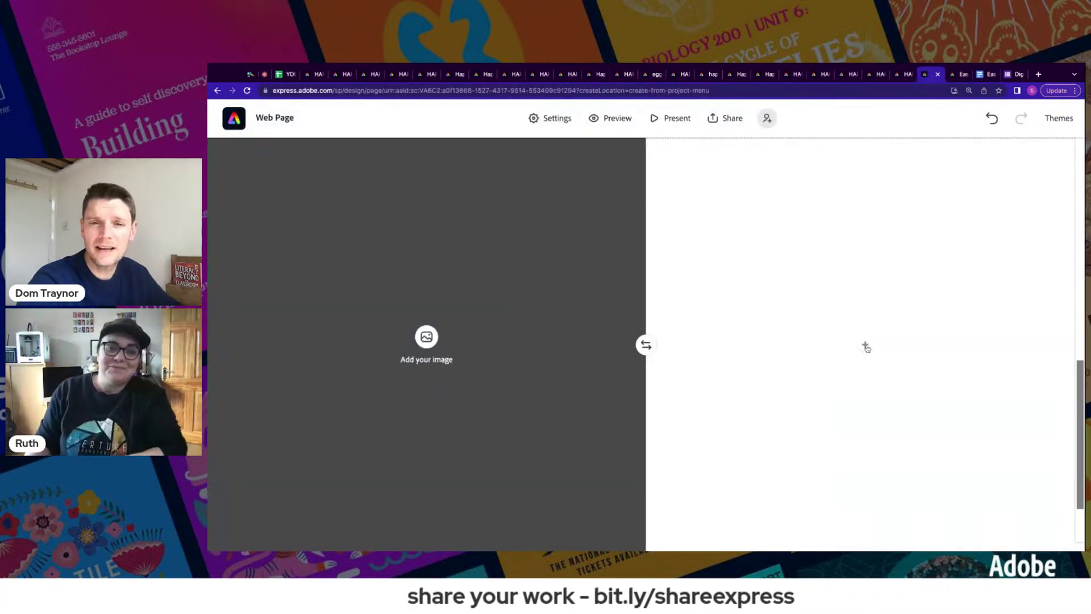
{"action": "left_click", "coordinate": [865, 346]}
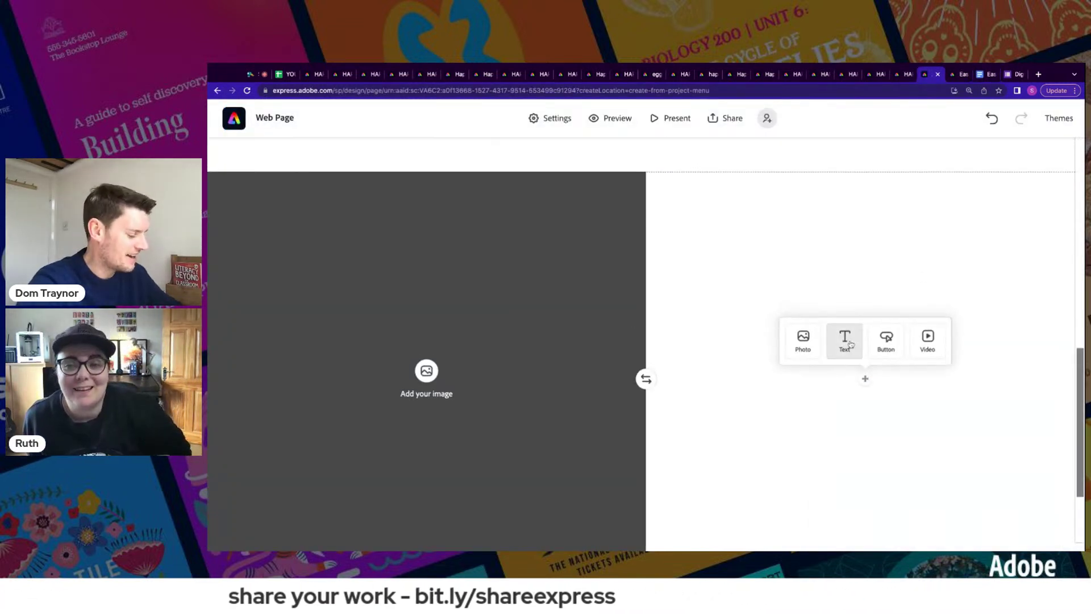
{"action": "left_click", "coordinate": [850, 343]}
{"action": "key", "text": "ctrl+v"}
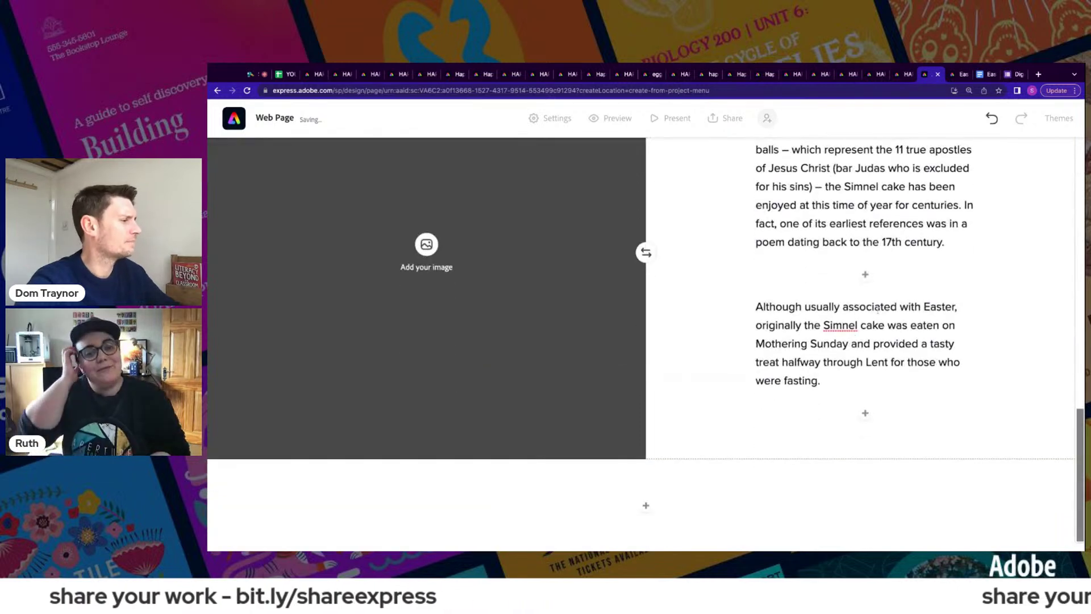
- Format the "Simnel cake" line as a quote and add the price so it reads "Simnel cake - £9.50"
{"action": "scroll", "coordinate": [877, 312], "scroll_direction": "up", "scroll_amount": 3}
{"action": "scroll", "coordinate": [877, 312], "scroll_direction": "up", "scroll_amount": 1}
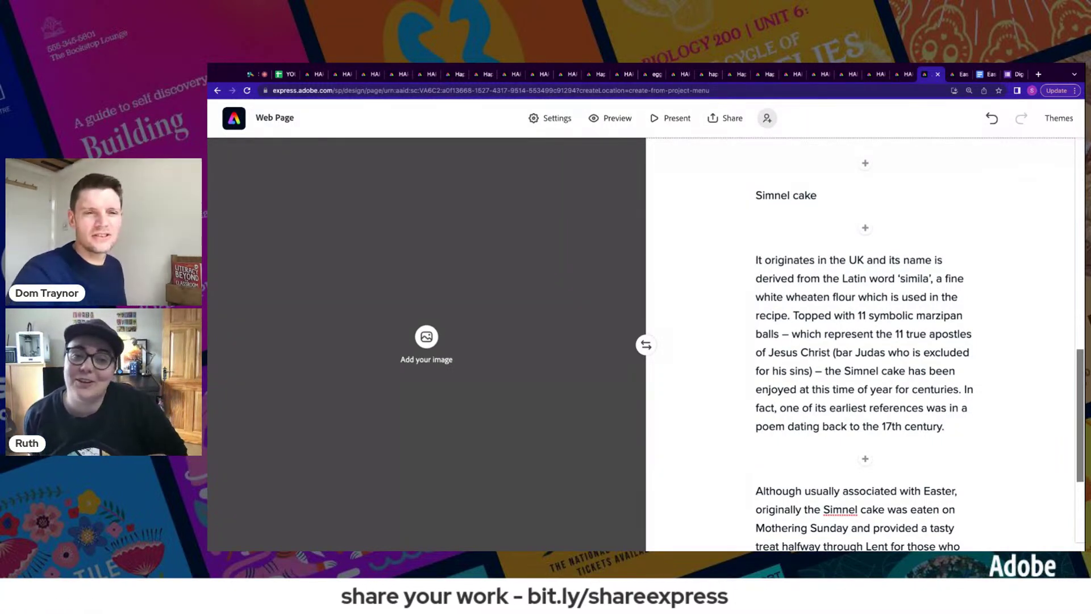
{"action": "left_click", "coordinate": [777, 195]}
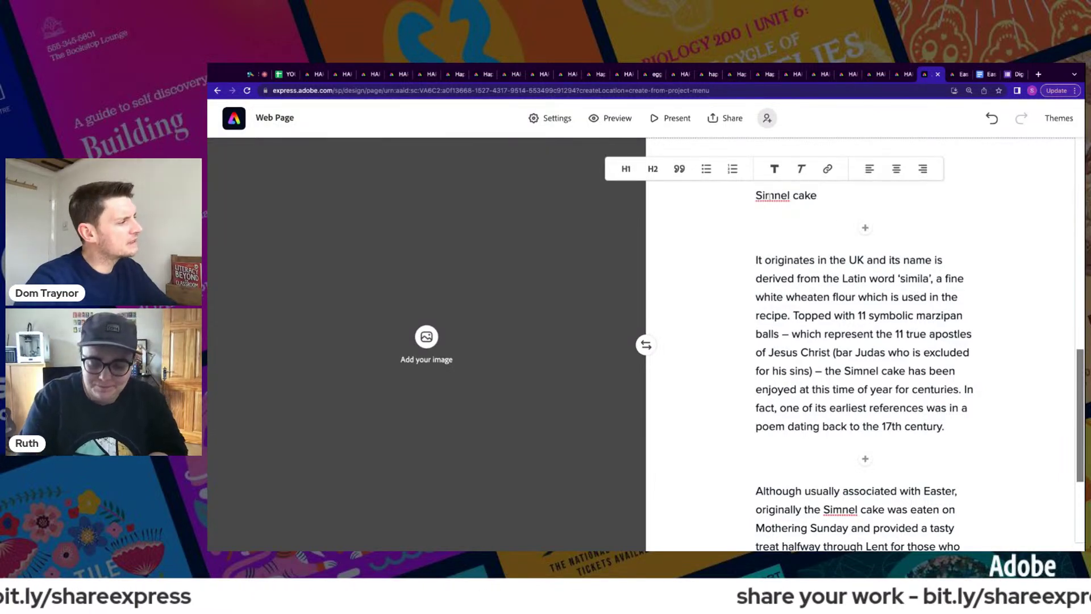
{"action": "left_click", "coordinate": [680, 170]}
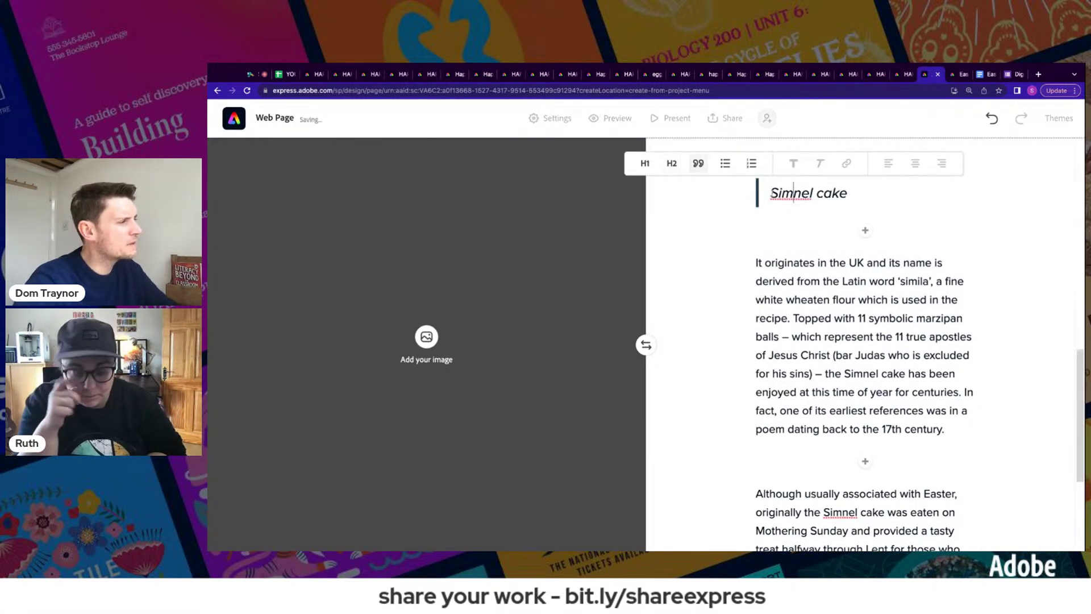
{"action": "left_click", "coordinate": [873, 194]}
{"action": "type", "text": "-"}
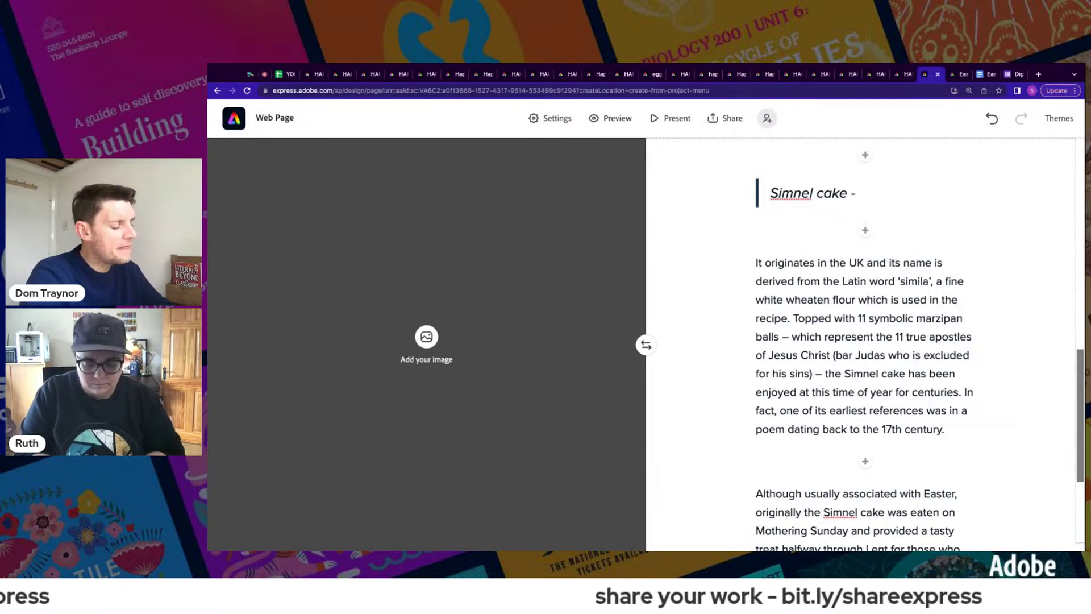
{"action": "type", "text": " £"}
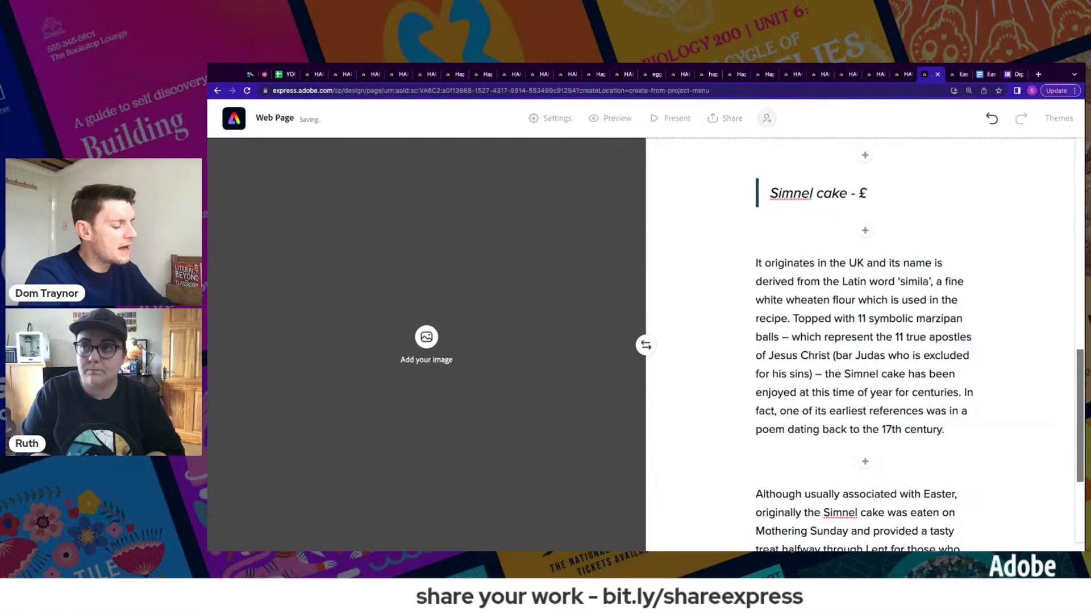
{"action": "type", "text": "9"}
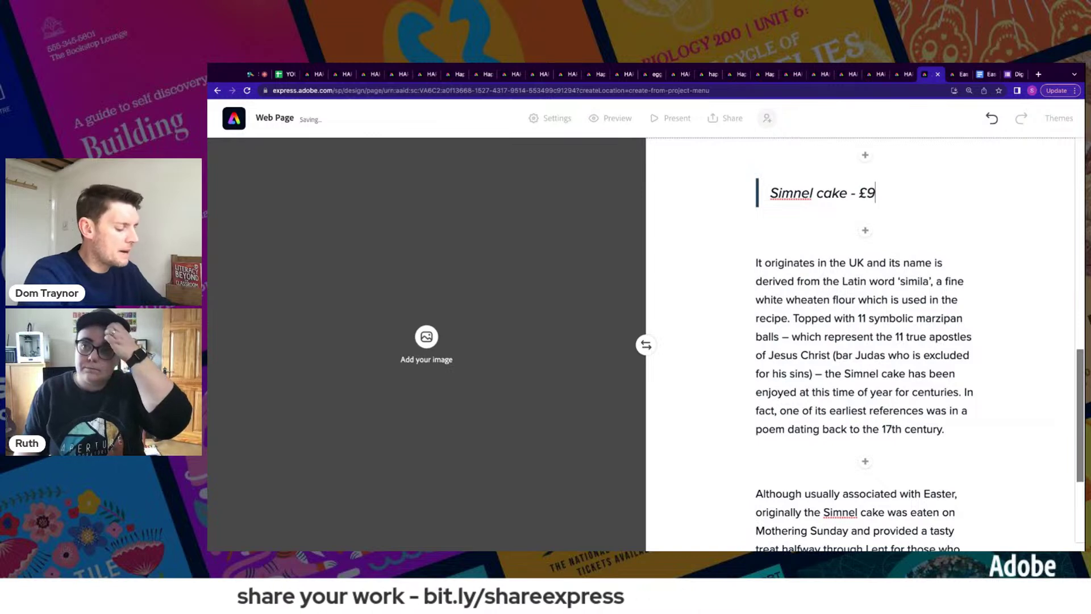
{"action": "type", "text": ".50"}
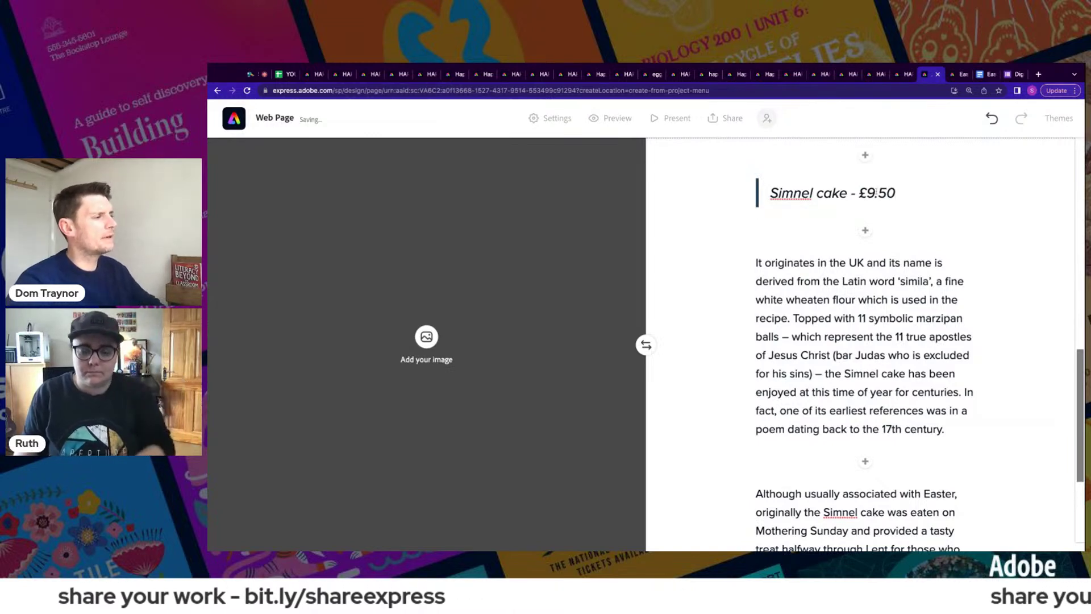
{"action": "left_click", "coordinate": [871, 302]}
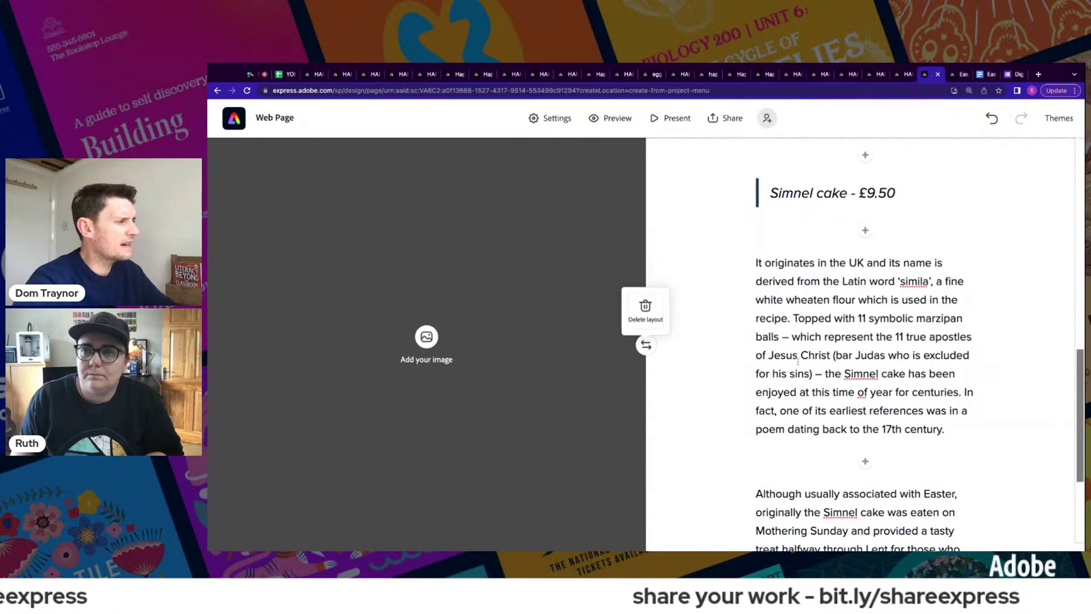
- Search Adobe Stock for "simnel cake" and fill the split layout's image side with the landscape photo of the cut cake
{"action": "scroll", "coordinate": [797, 362], "scroll_direction": "down", "scroll_amount": 2}
{"action": "scroll", "coordinate": [798, 362], "scroll_direction": "down", "scroll_amount": 1}
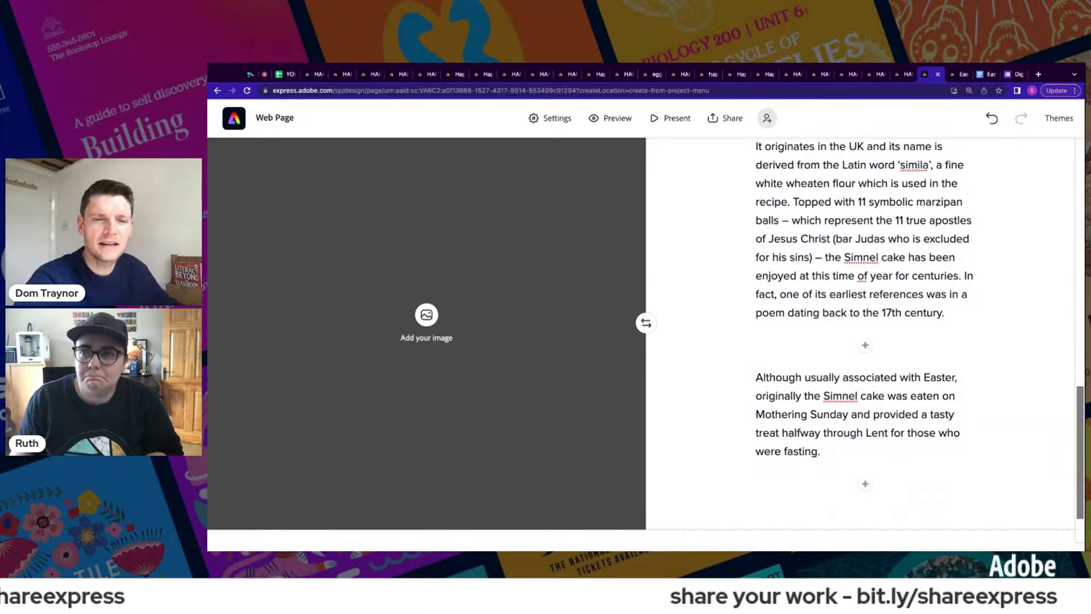
{"action": "scroll", "coordinate": [860, 335], "scroll_direction": "up", "scroll_amount": 1}
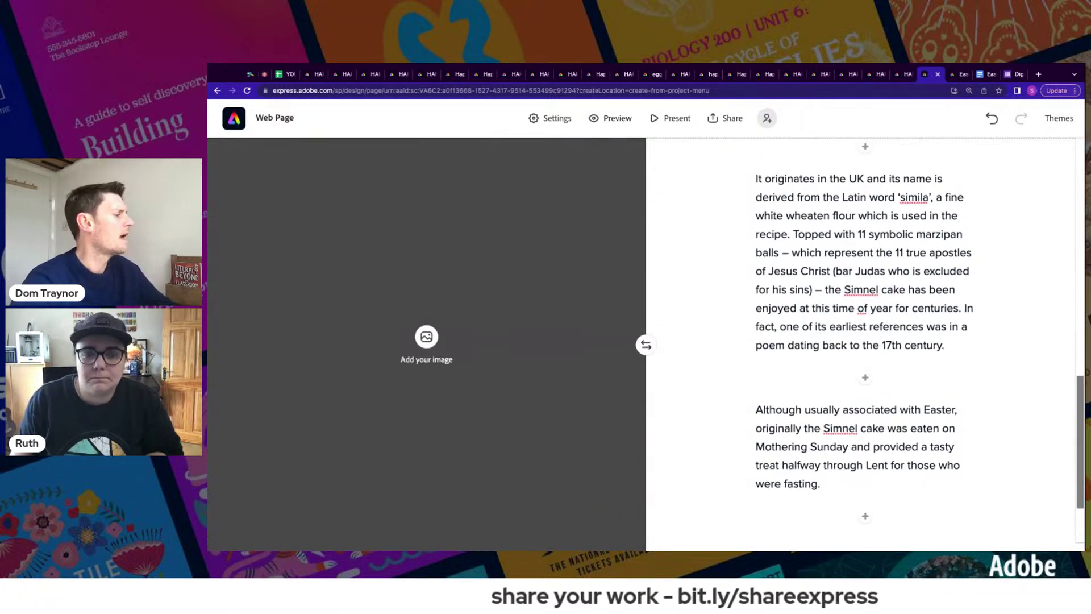
{"action": "left_click", "coordinate": [427, 338]}
{"action": "triple_click", "coordinate": [958, 223]}
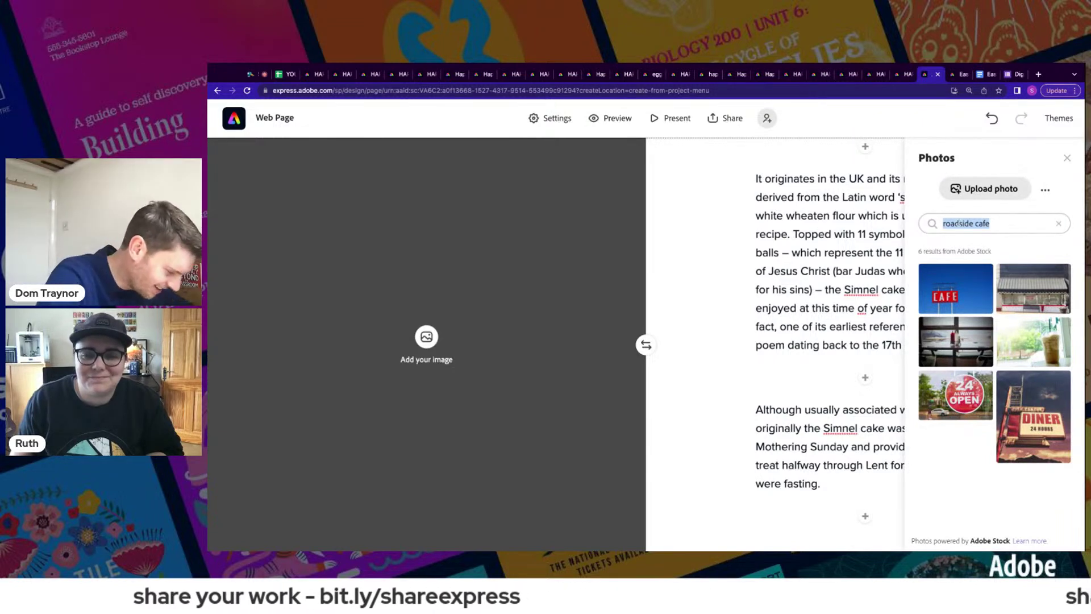
{"action": "type", "text": "simnel ca"}
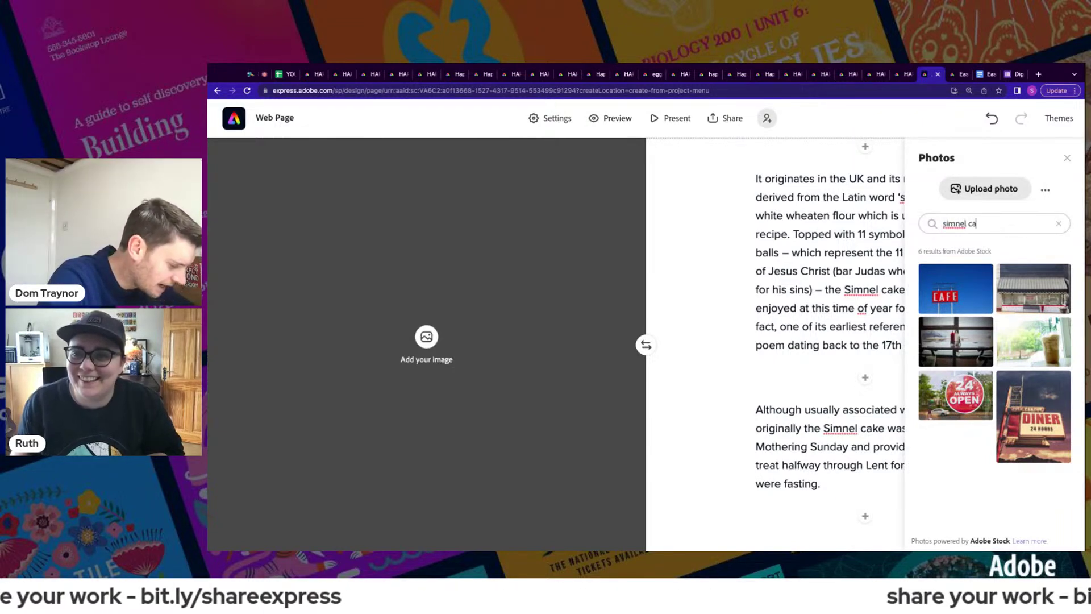
{"action": "type", "text": "ke"}
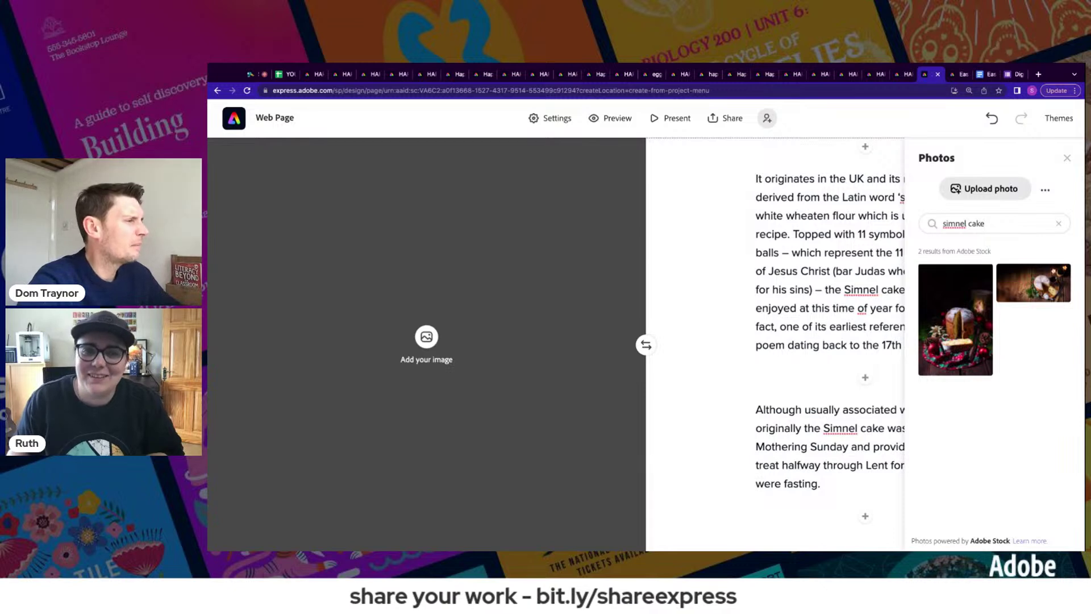
{"action": "left_click", "coordinate": [1041, 287]}
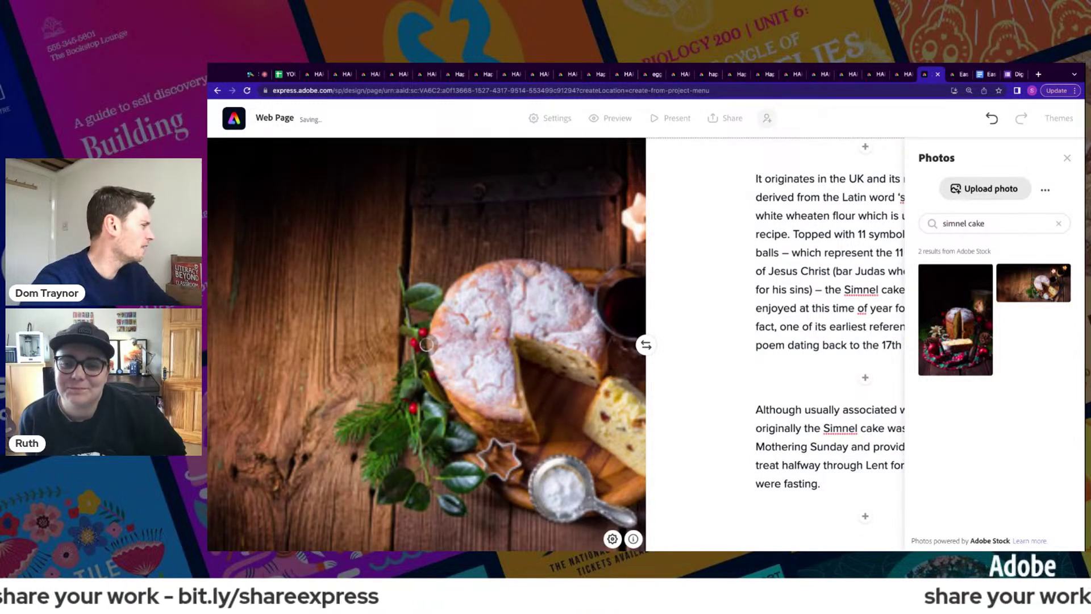
- Search Google Images for "simnel cake" in a new browser tab and preview the first and third BBC Good Food cake pictures
{"action": "left_click", "coordinate": [1037, 74]}
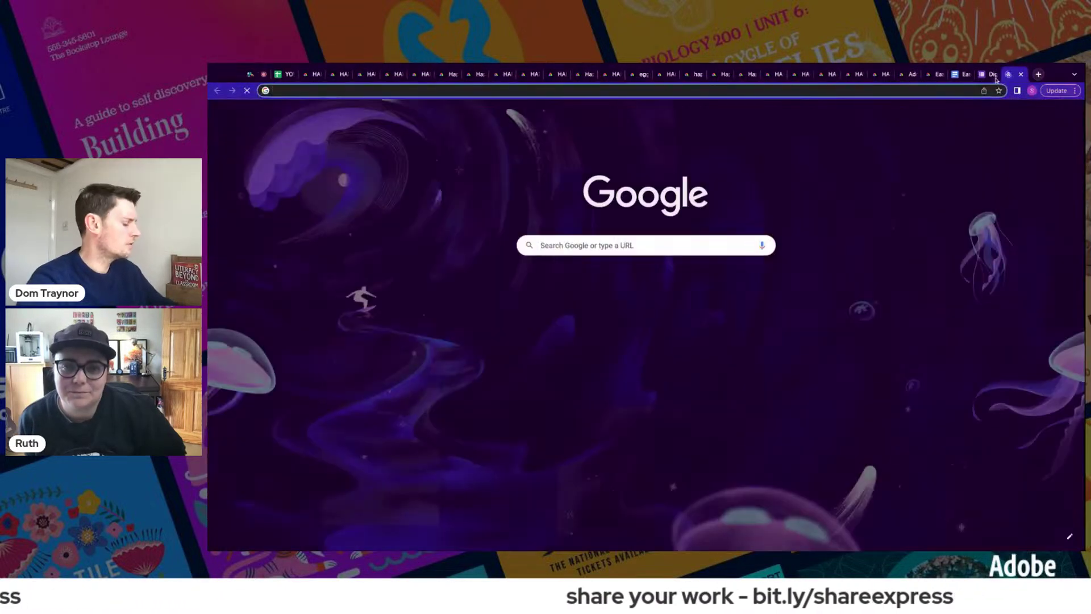
{"action": "type", "text": "si"}
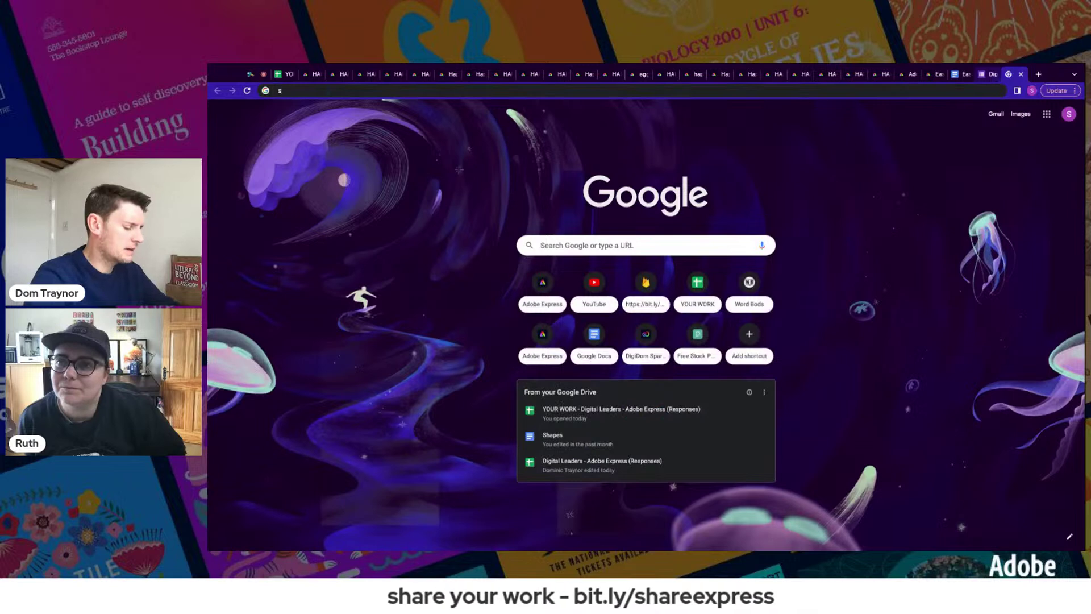
{"action": "key", "text": "Return"}
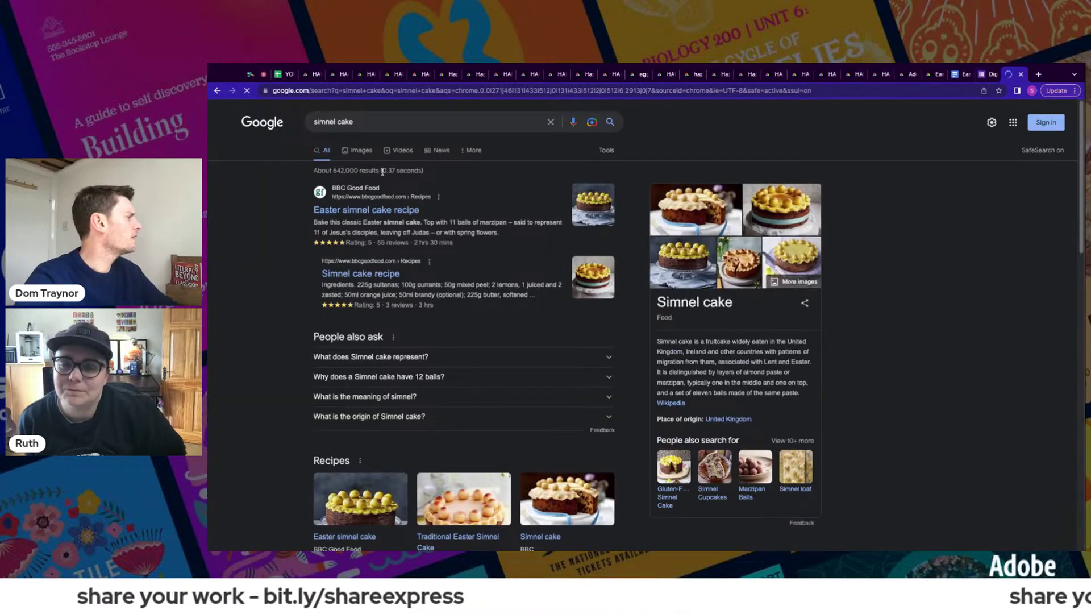
{"action": "left_click", "coordinate": [357, 150]}
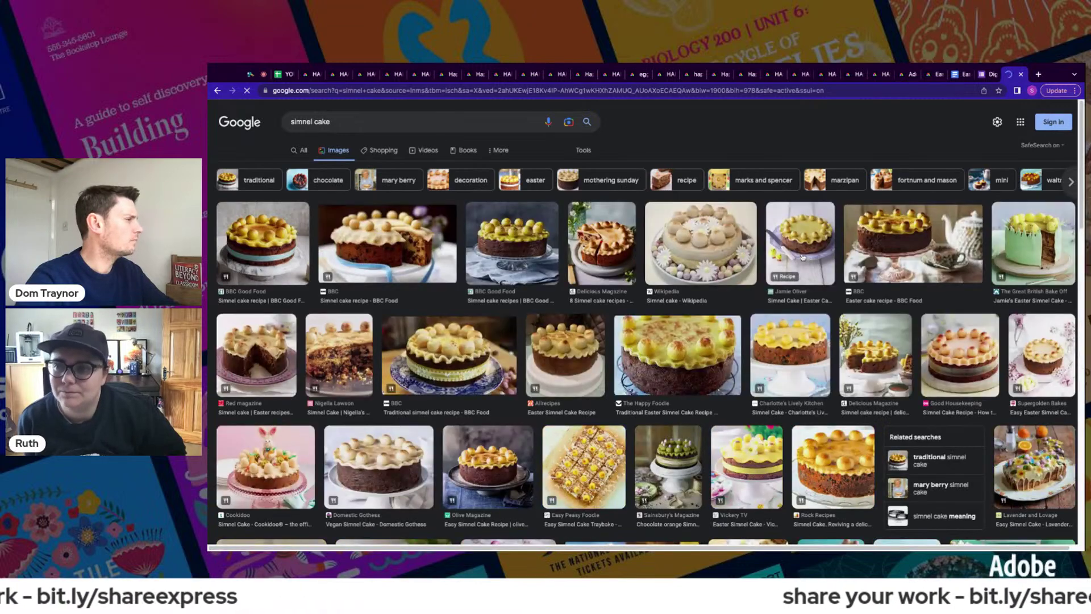
{"action": "left_click", "coordinate": [262, 239]}
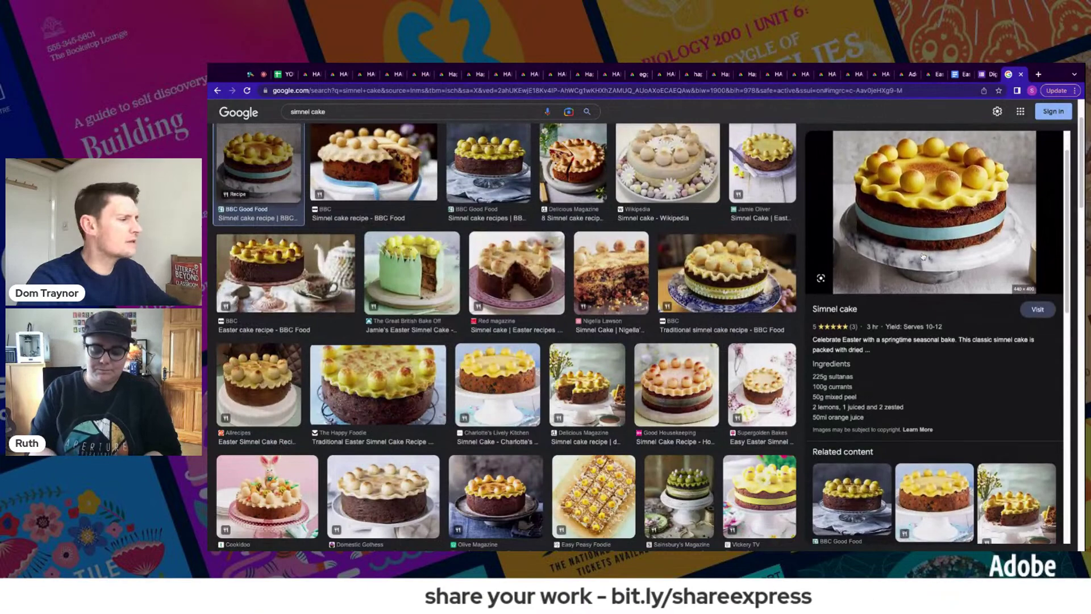
{"action": "left_click", "coordinate": [477, 166]}
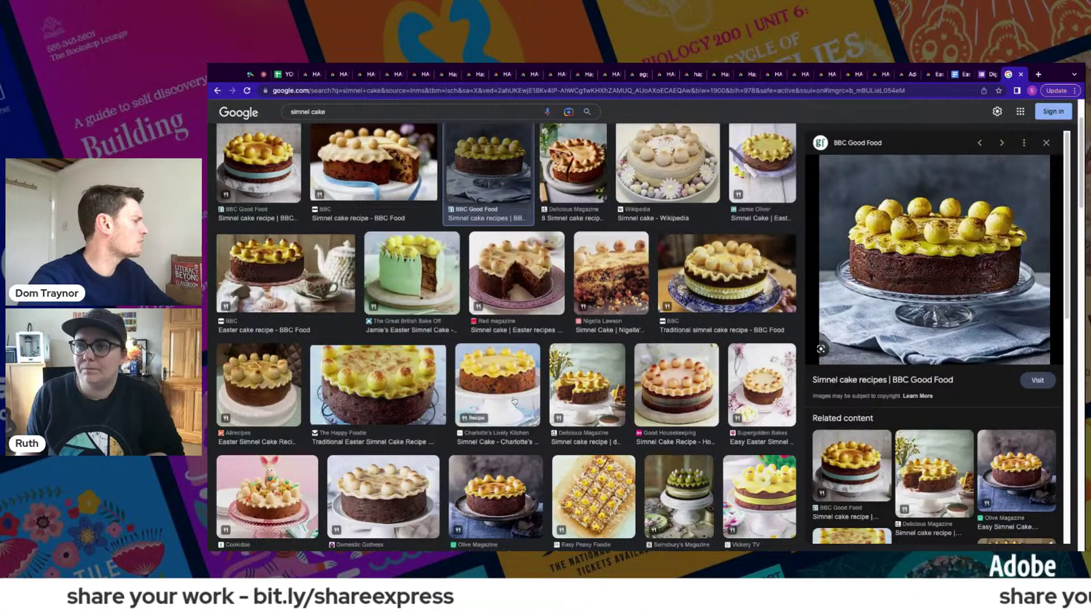
{"action": "scroll", "coordinate": [478, 199], "scroll_direction": "up", "scroll_amount": 2}
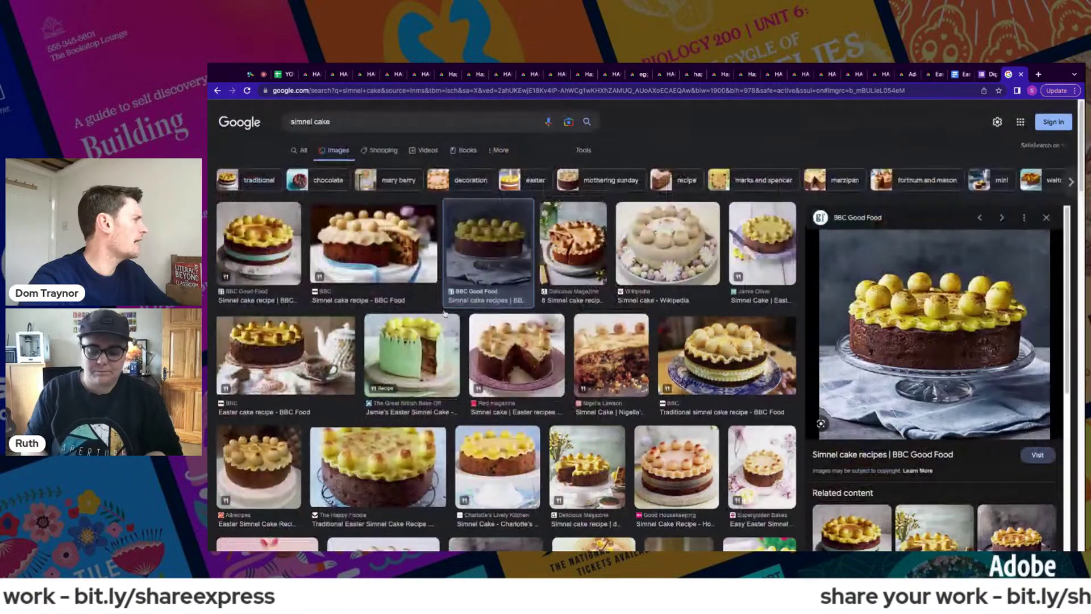
- Filter the simnel cake image results to large size and download The Great British Bake Off's green simnel cake picture
{"action": "left_click", "coordinate": [584, 151]}
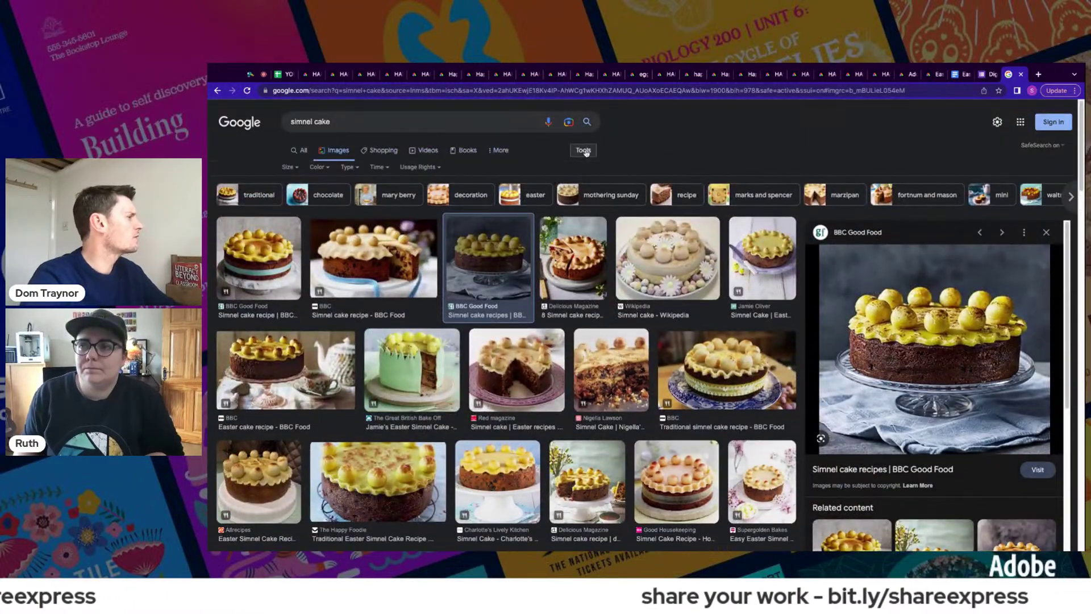
{"action": "left_click", "coordinate": [288, 168]}
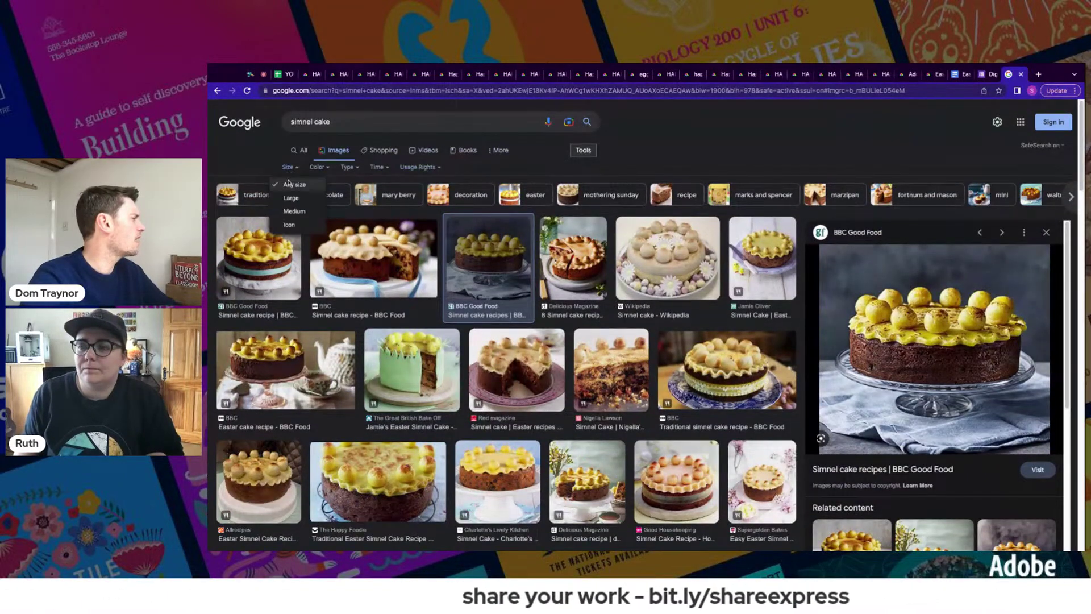
{"action": "left_click", "coordinate": [289, 200]}
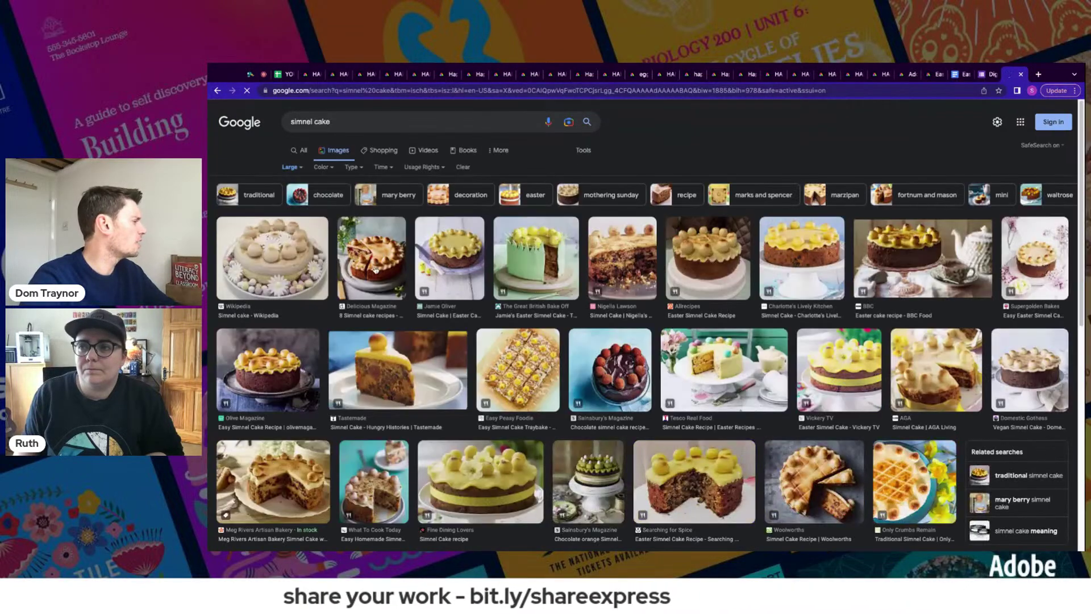
{"action": "left_click", "coordinate": [540, 268]}
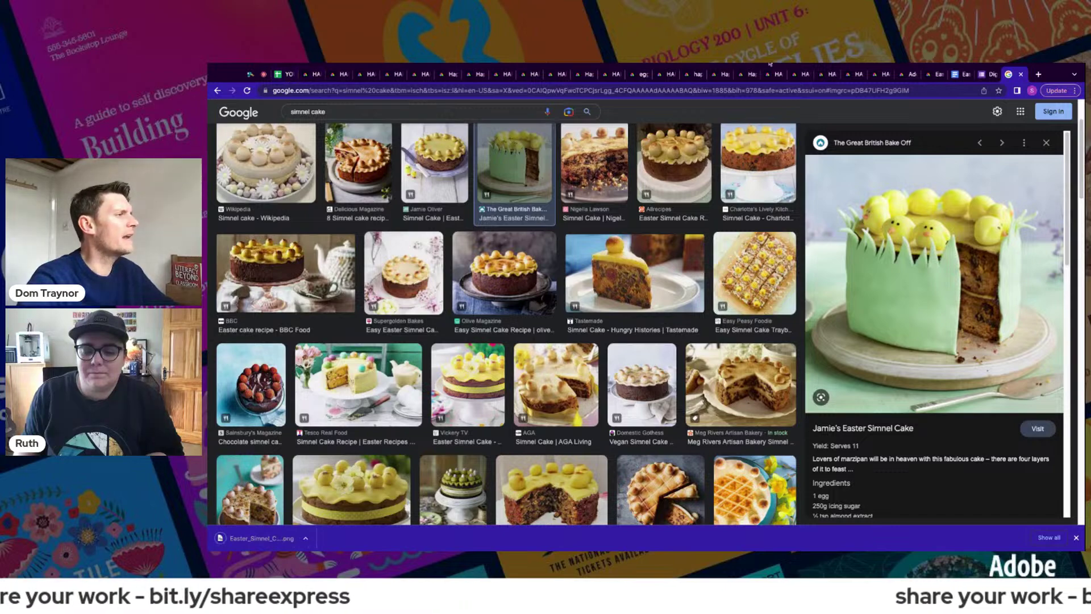
- Return to the Adobe Express web page and replace the split layout's photo with the downloaded green simnel cake picture
{"action": "left_click", "coordinate": [906, 74]}
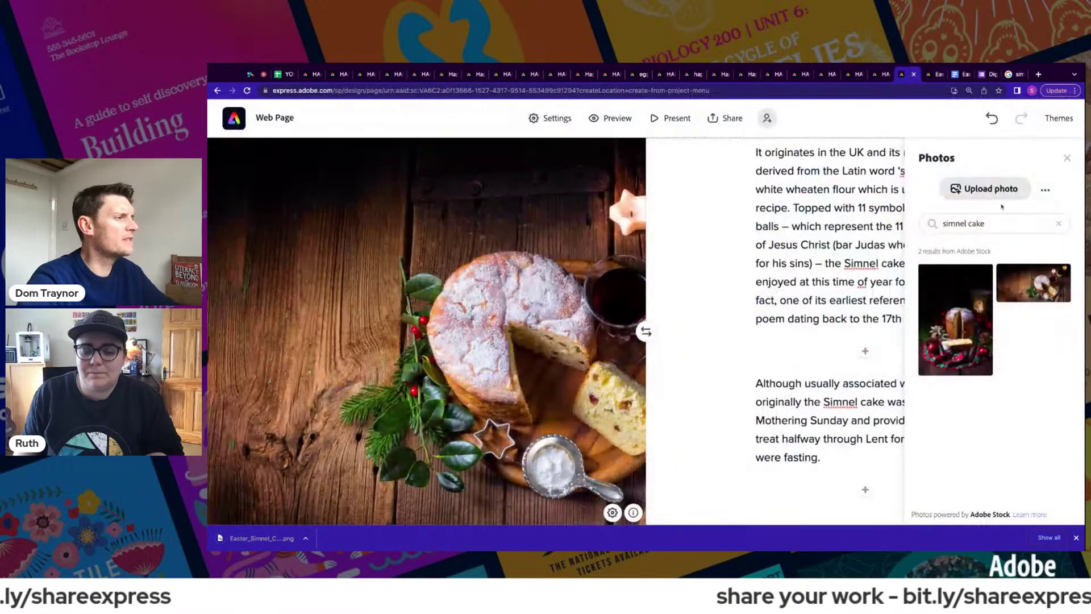
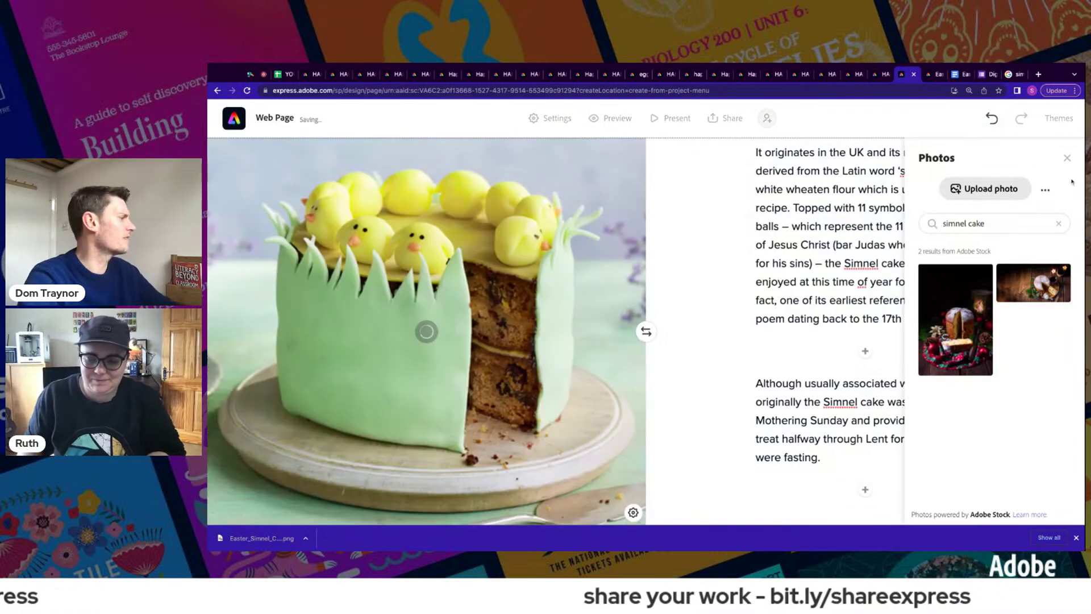
{"action": "left_click", "coordinate": [1068, 159]}
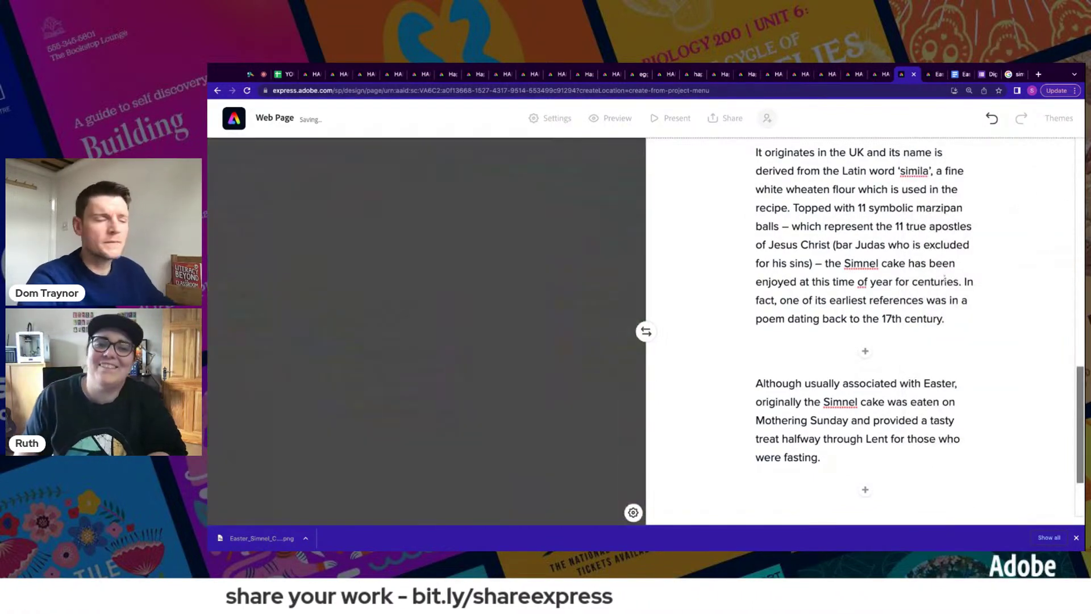
{"action": "scroll", "coordinate": [910, 267], "scroll_direction": "up", "scroll_amount": 4}
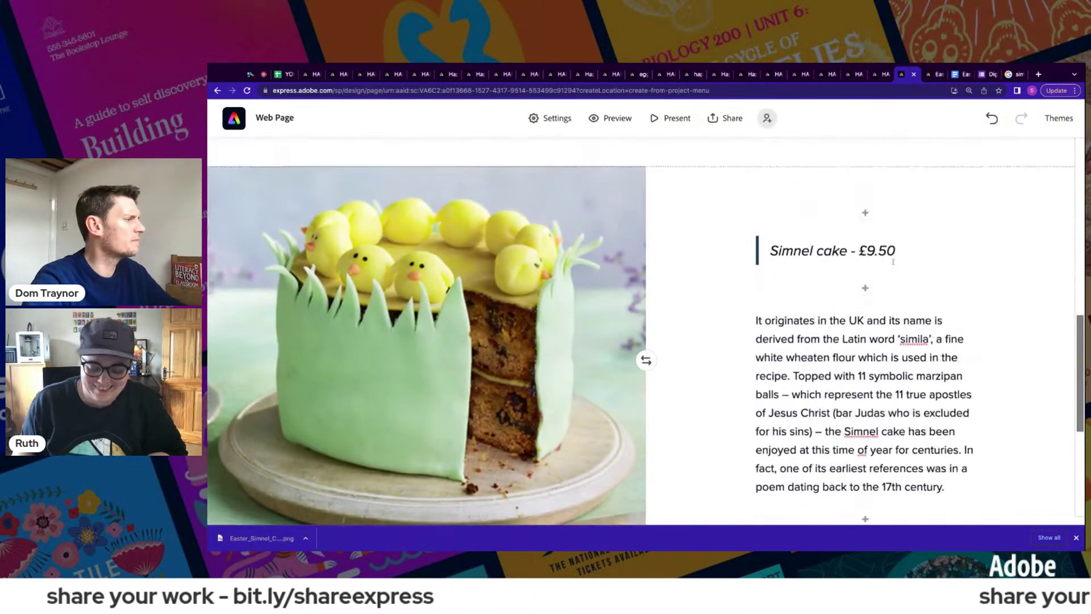
{"action": "scroll", "coordinate": [893, 262], "scroll_direction": "down", "scroll_amount": 2}
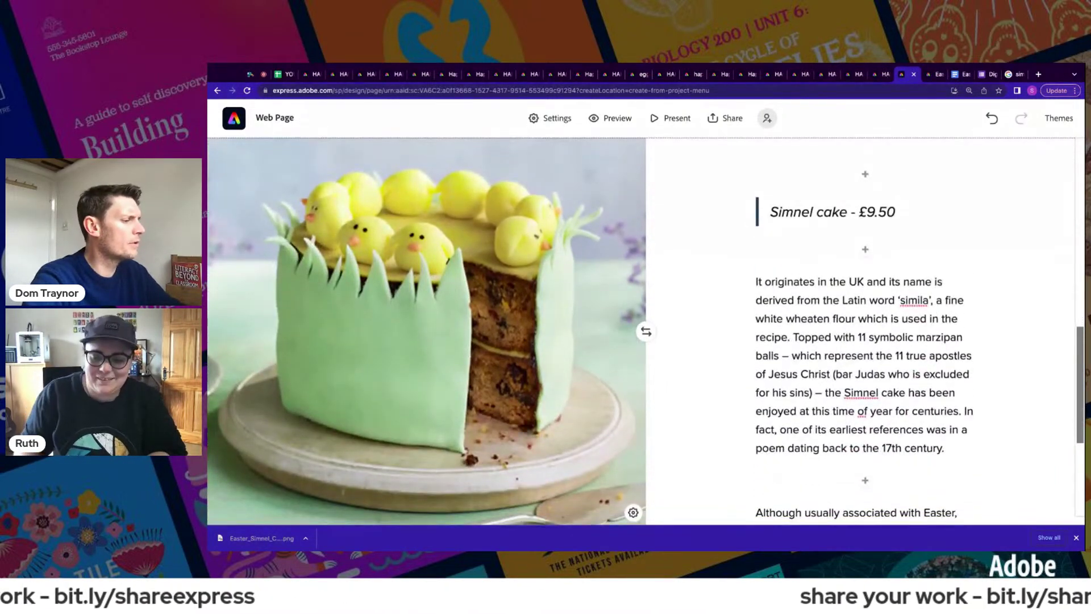
{"action": "left_click", "coordinate": [1075, 538]}
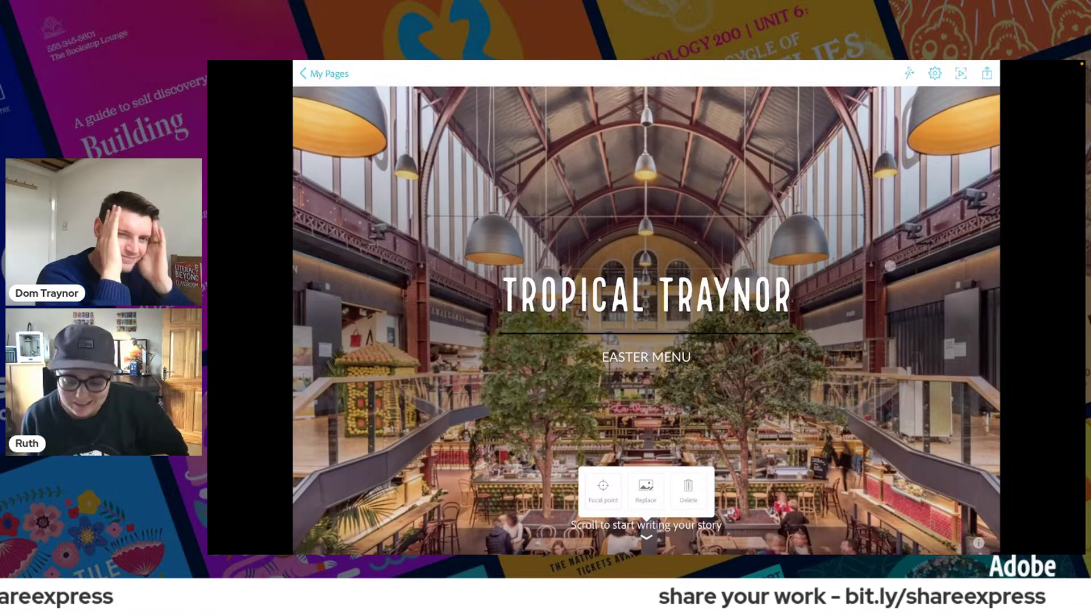
- Add a split layout section below the TROPICAL TRAYNOR title image
{"action": "scroll", "coordinate": [646, 307], "scroll_direction": "down", "scroll_amount": 1}
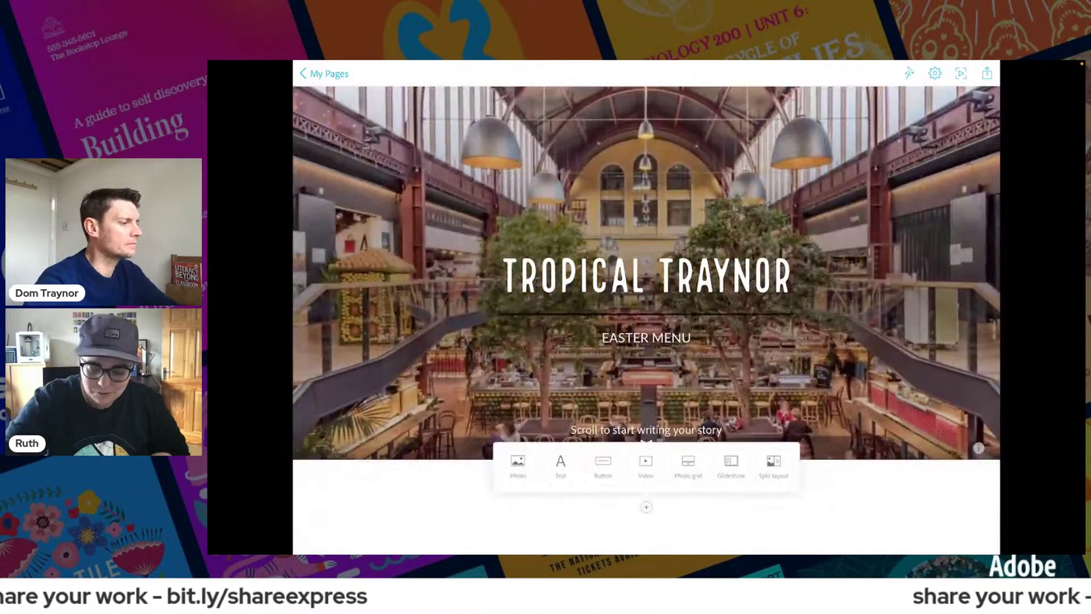
{"action": "left_click", "coordinate": [774, 467]}
- Switch to Docs and copy the two paragraphs under "Chocolate eggs" in the Easter Foods document
{"action": "left_click_drag", "start_coordinate": [646, 549], "coordinate": [722, 397]}
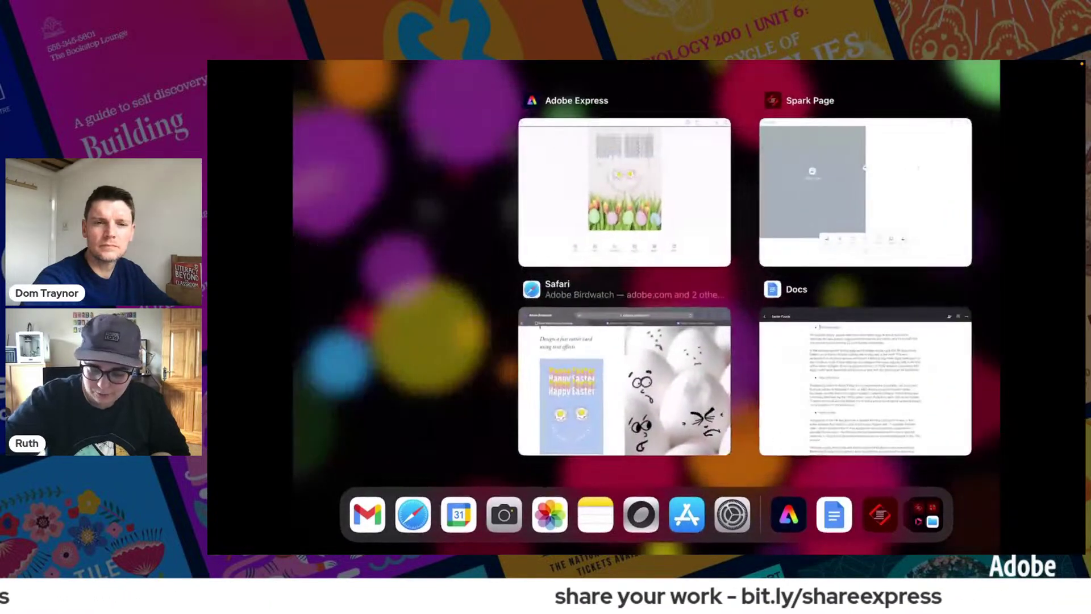
{"action": "left_click", "coordinate": [865, 382]}
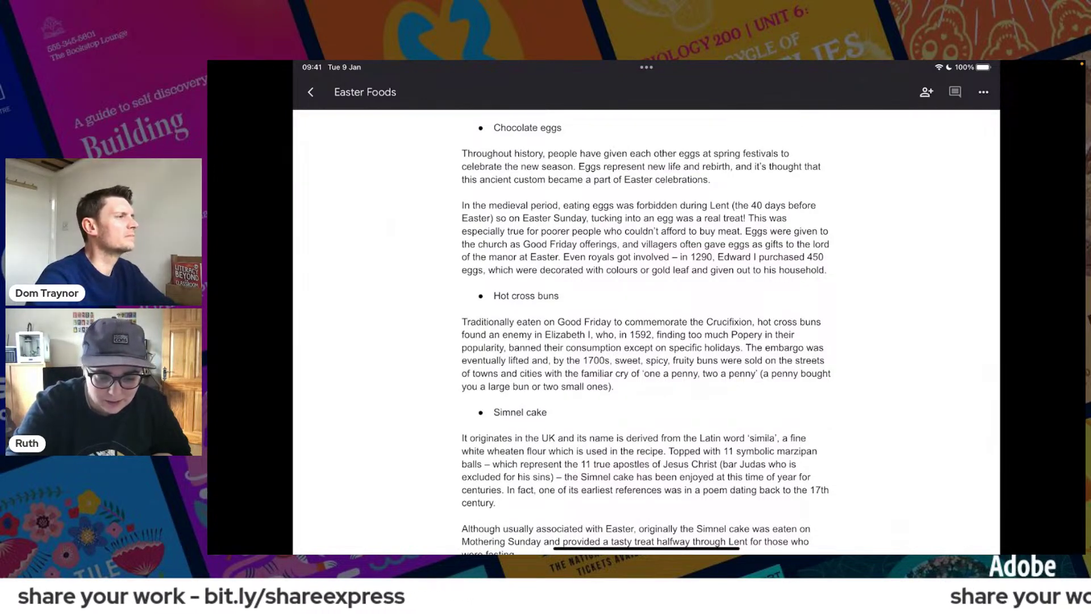
{"action": "double_click", "coordinate": [480, 153]}
{"action": "left_click_drag", "start_coordinate": [503, 155], "coordinate": [824, 279]}
{"action": "key", "text": "super+c"}
{"action": "left_click", "coordinate": [618, 128]}
- Switch back to Spark Page and add the text "CHOCOLATE EGGS" in the empty half of the split layout
{"action": "left_click_drag", "start_coordinate": [647, 548], "coordinate": [647, 341]}
{"action": "left_click", "coordinate": [847, 375]}
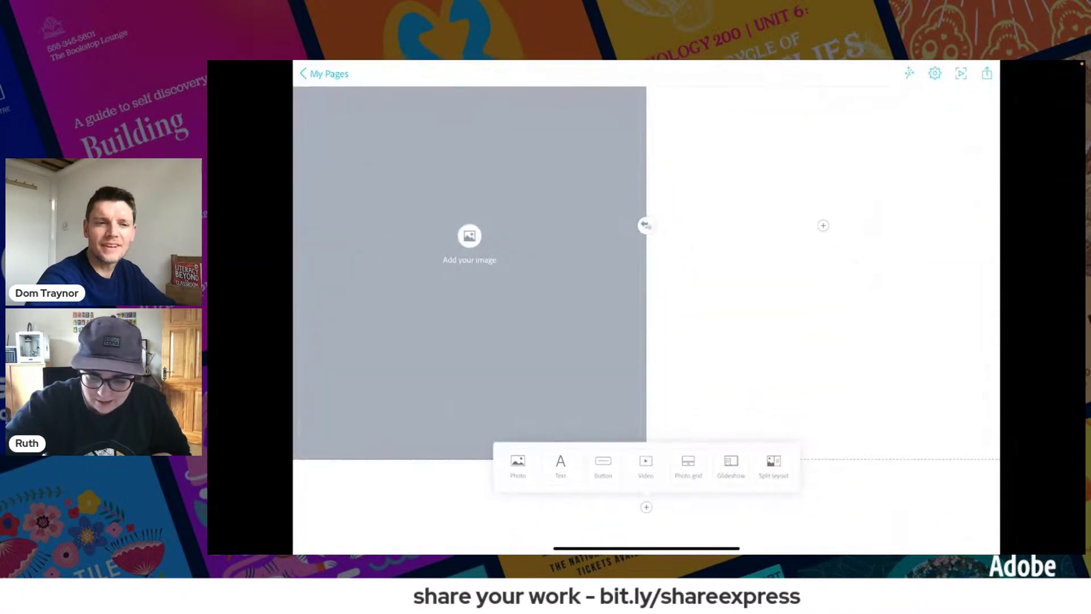
{"action": "left_click", "coordinate": [801, 314]}
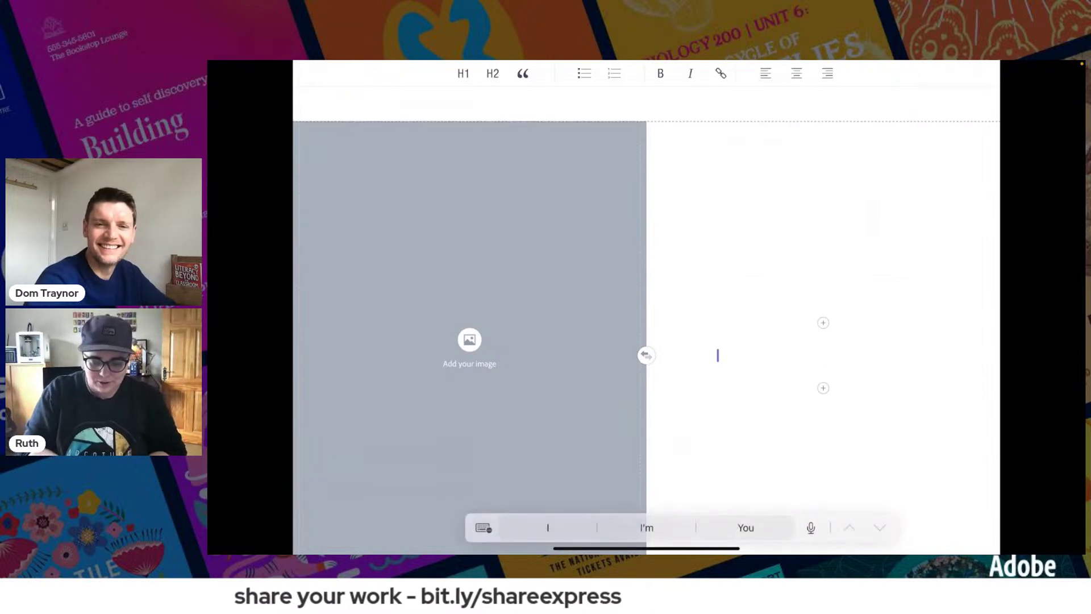
{"action": "type", "text": "CHOCOLATE EGGS"}
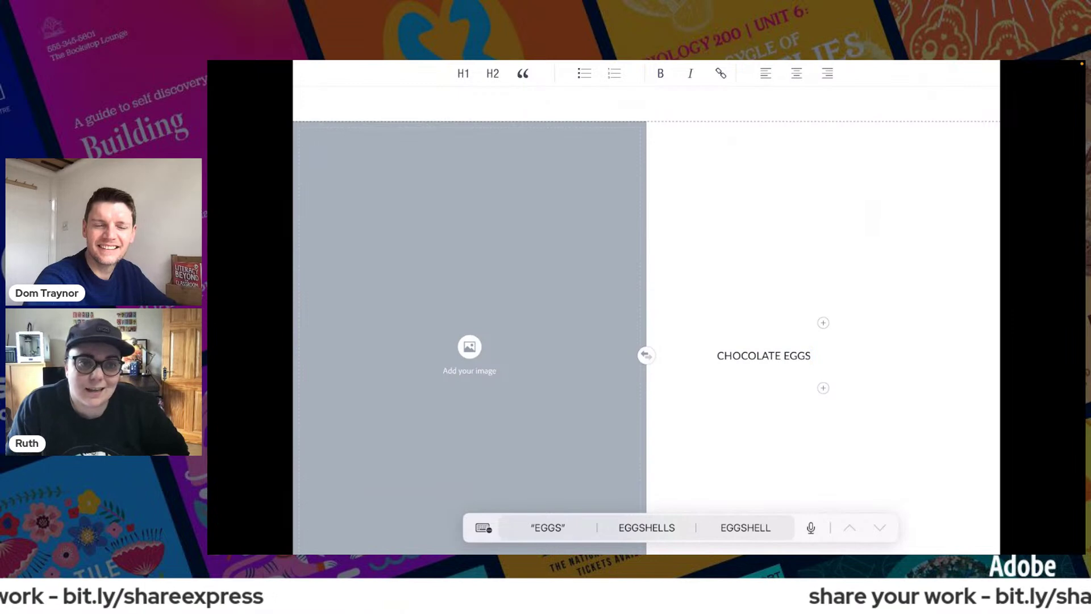
- Paste the copied chocolate egg paragraphs on a new line beneath the "CHOCOLATE EGGS" text
{"action": "key", "text": "Return"}
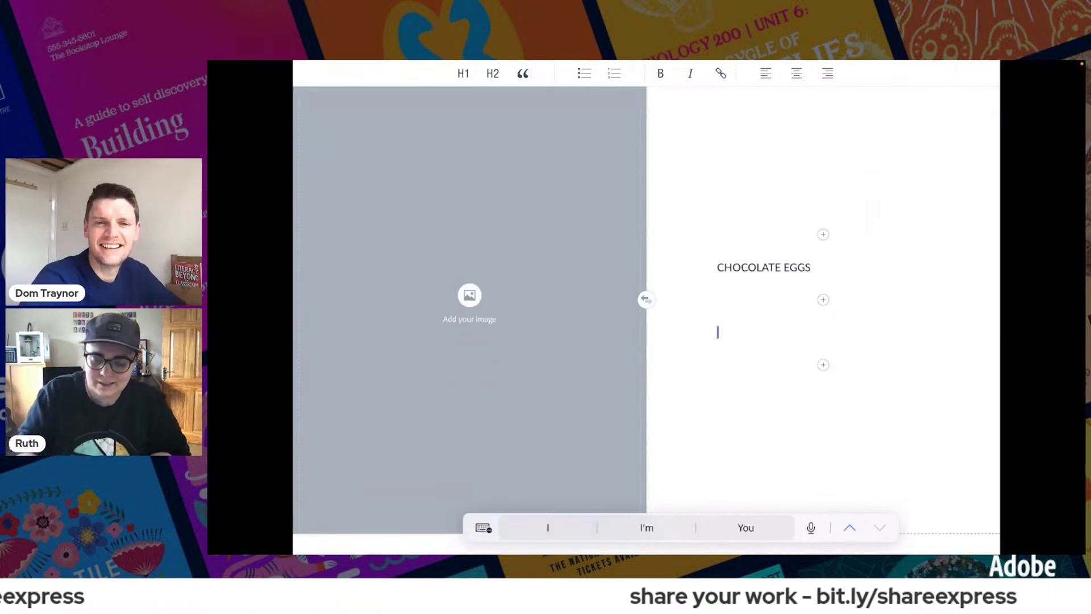
{"action": "left_click", "coordinate": [718, 333]}
{"action": "left_click", "coordinate": [702, 304]}
{"action": "scroll", "coordinate": [646, 307], "scroll_direction": "up", "scroll_amount": 3}
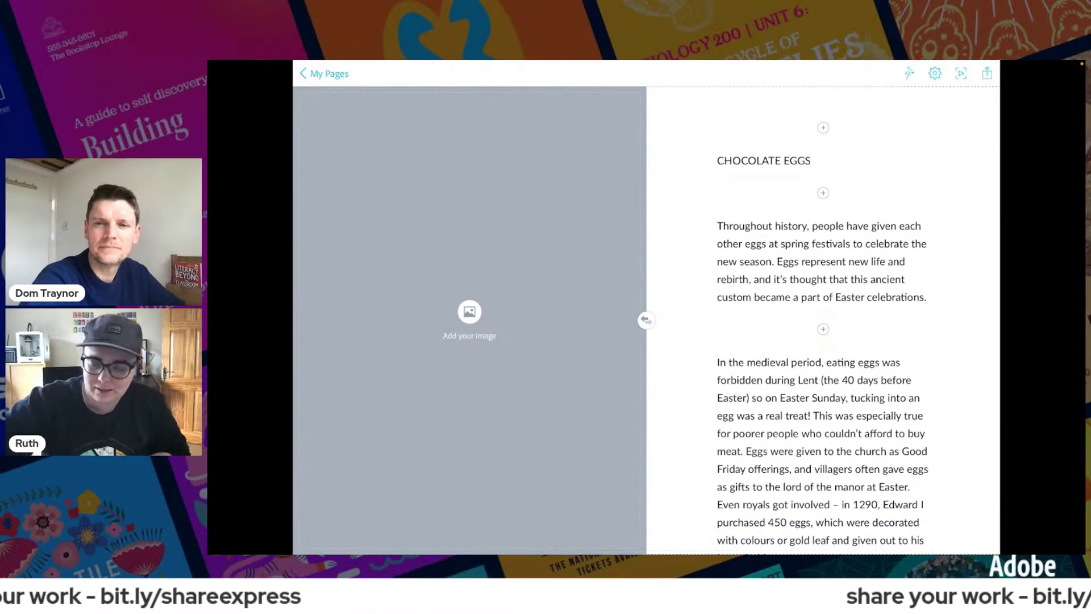
- Format the "CHOCOLATE EGGS" line as an H1 heading and append the price " - £4" to it
{"action": "left_click", "coordinate": [811, 160]}
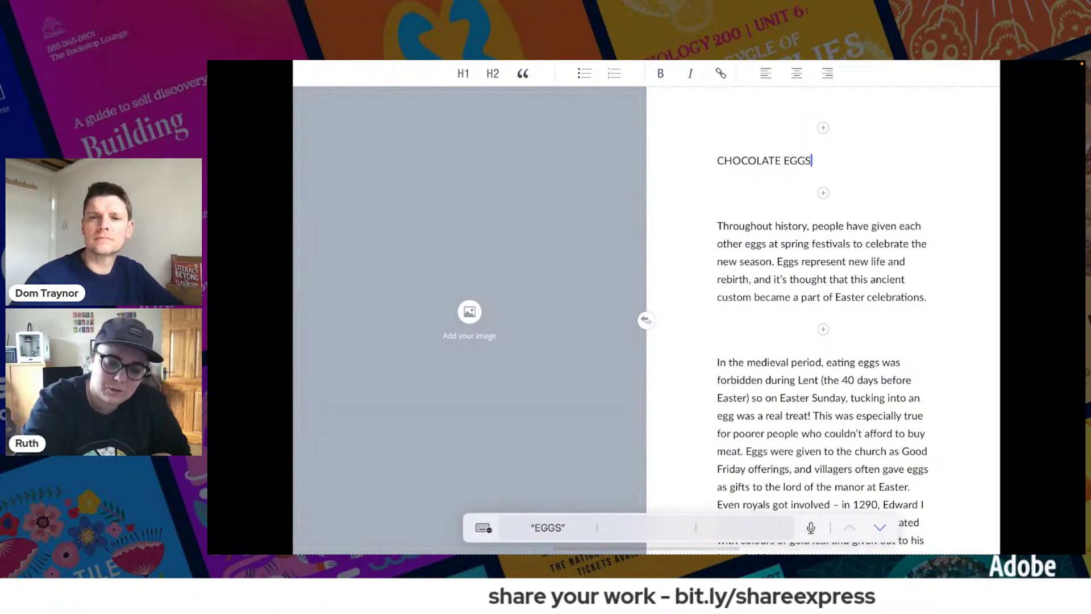
{"action": "left_click", "coordinate": [464, 74]}
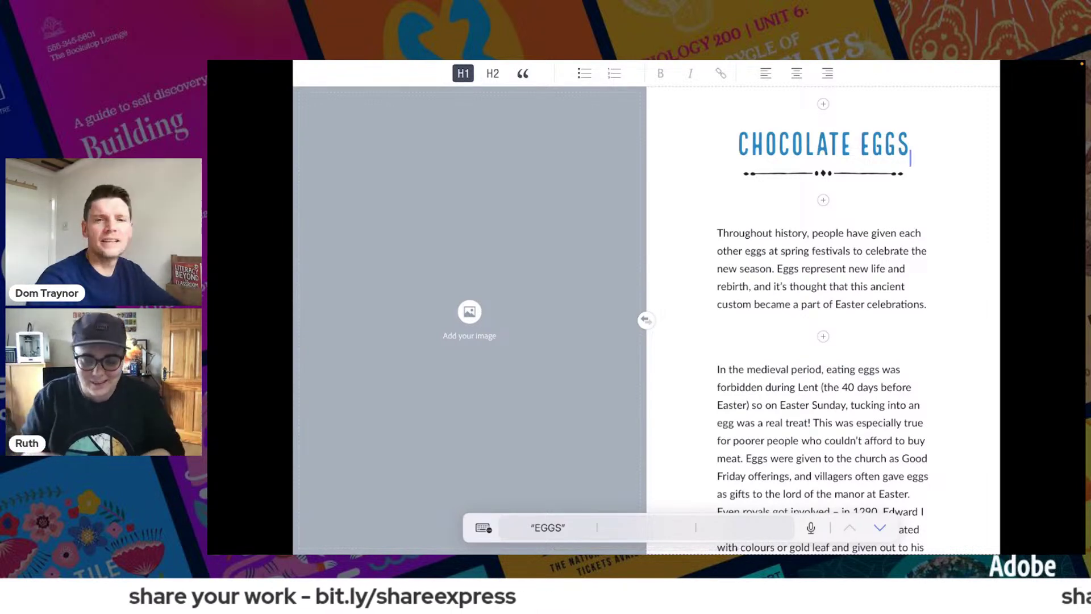
{"action": "type", "text": "- "}
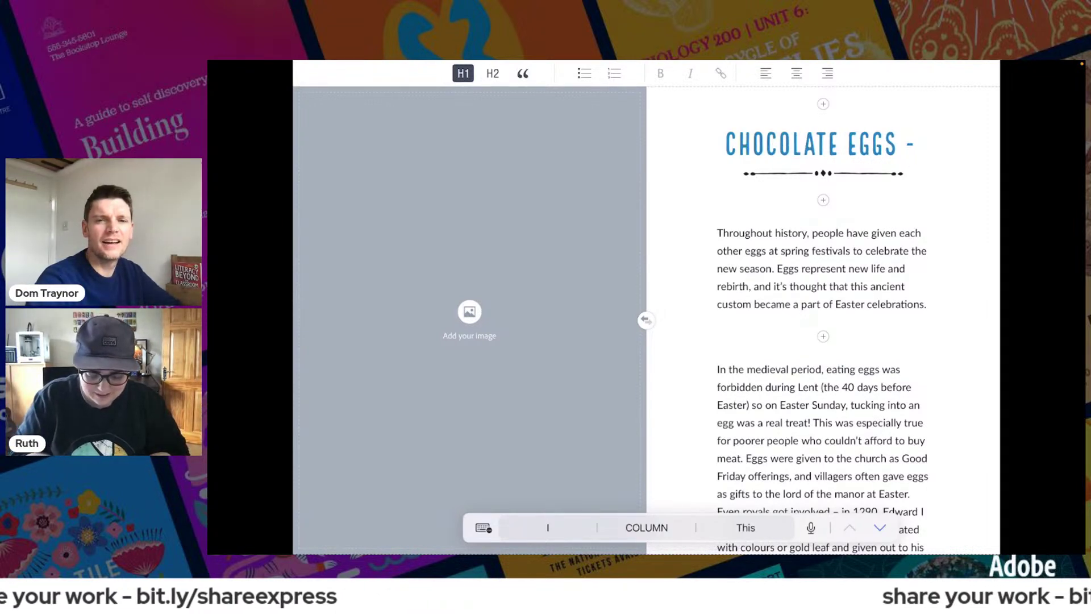
{"action": "type", "text": "£"}
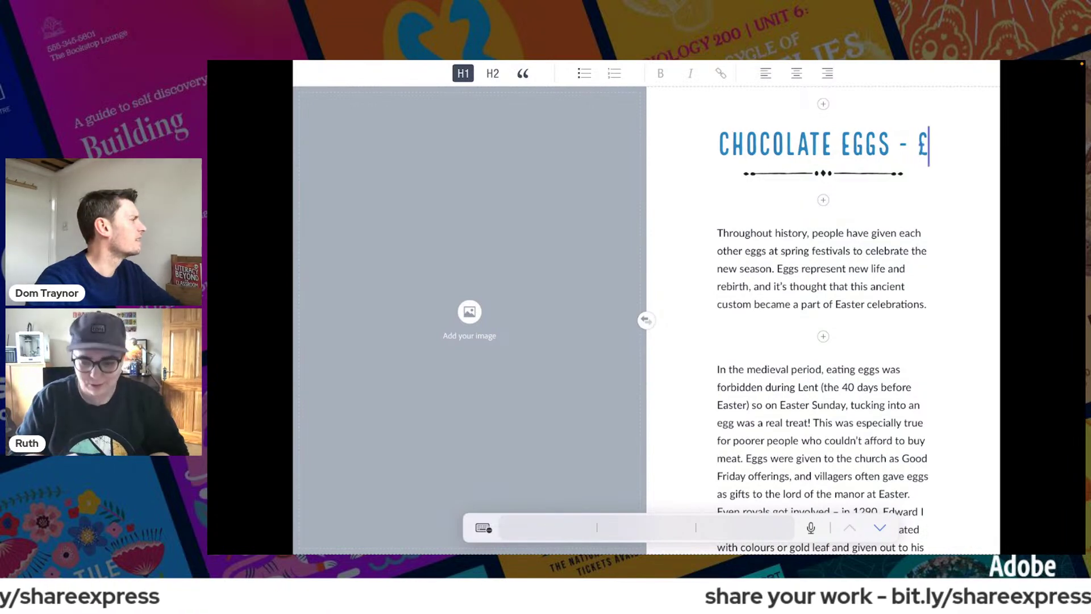
{"action": "type", "text": "3"}
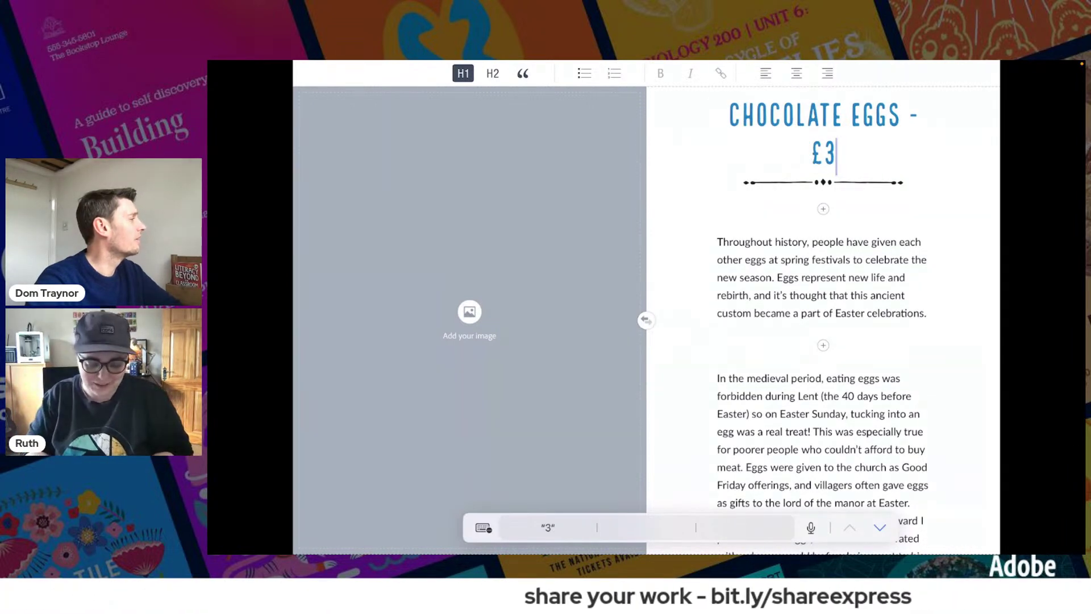
{"action": "key", "text": "BackSpace"}
{"action": "type", "text": "4"}
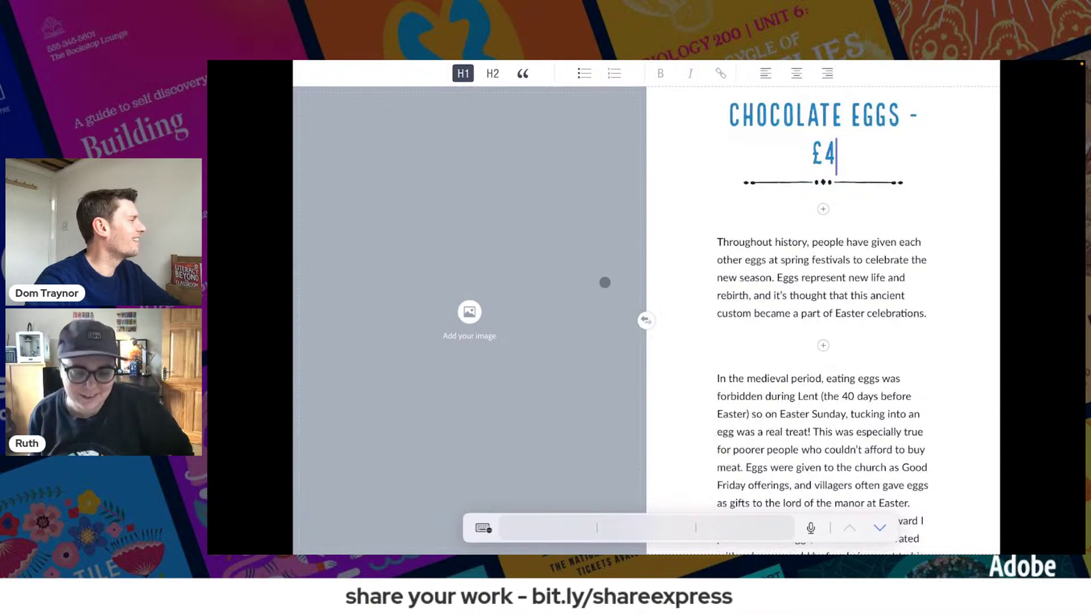
- Compare the H2 and H1 styles on the chocolate eggs heading, settle on H2 and centre it
{"action": "left_click", "coordinate": [492, 73]}
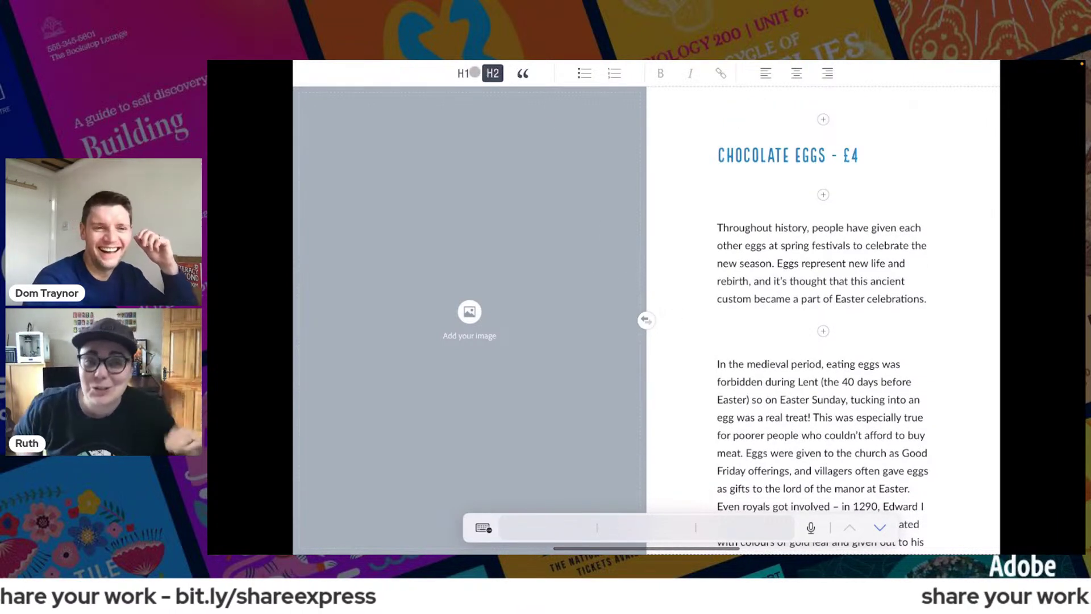
{"action": "left_click", "coordinate": [465, 73]}
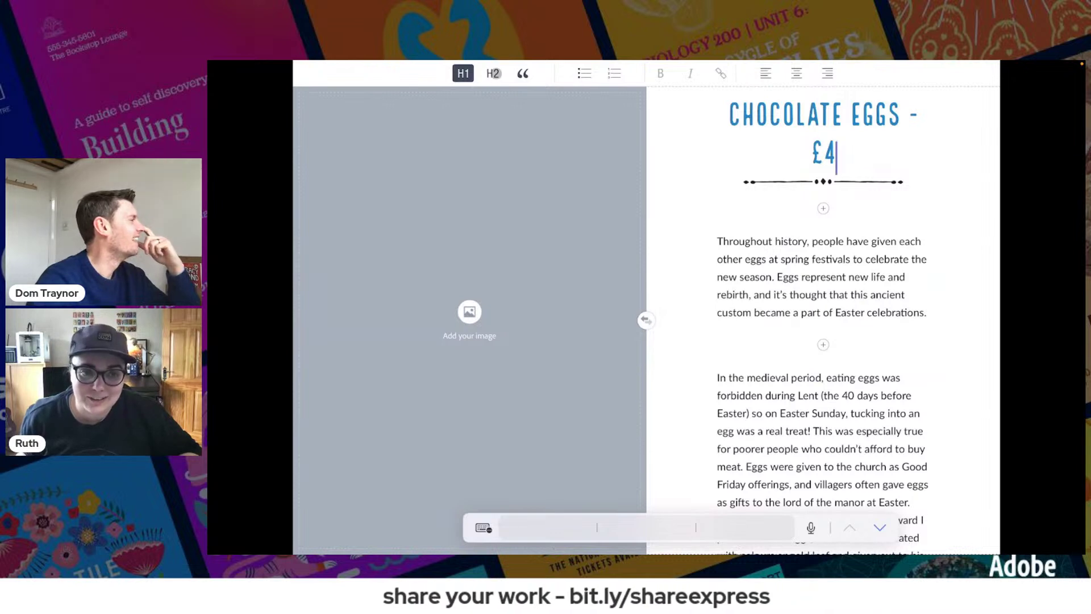
{"action": "left_click", "coordinate": [493, 73]}
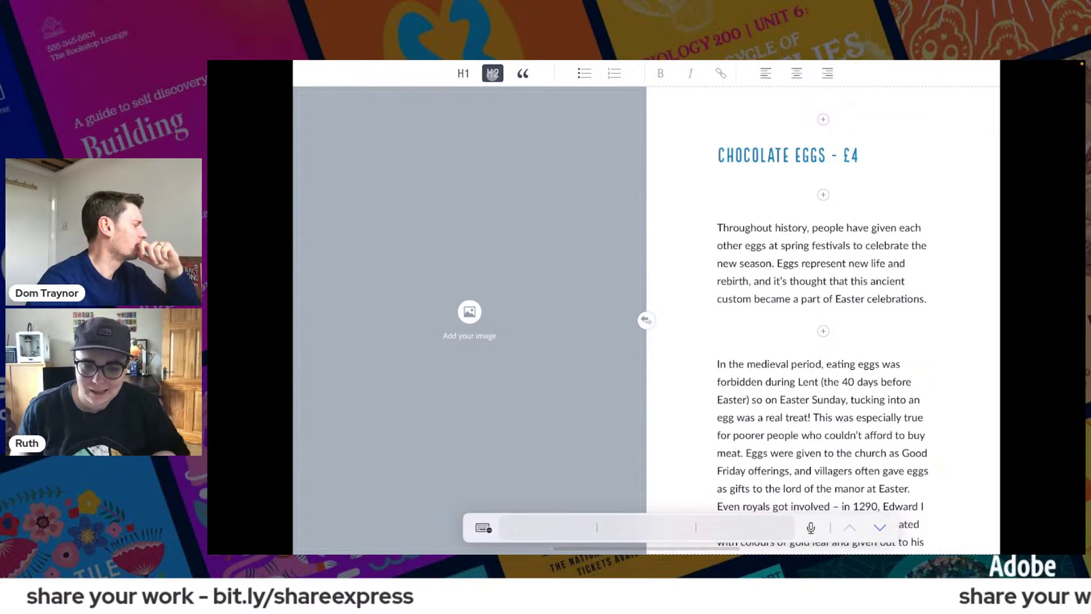
{"action": "left_click", "coordinate": [798, 73]}
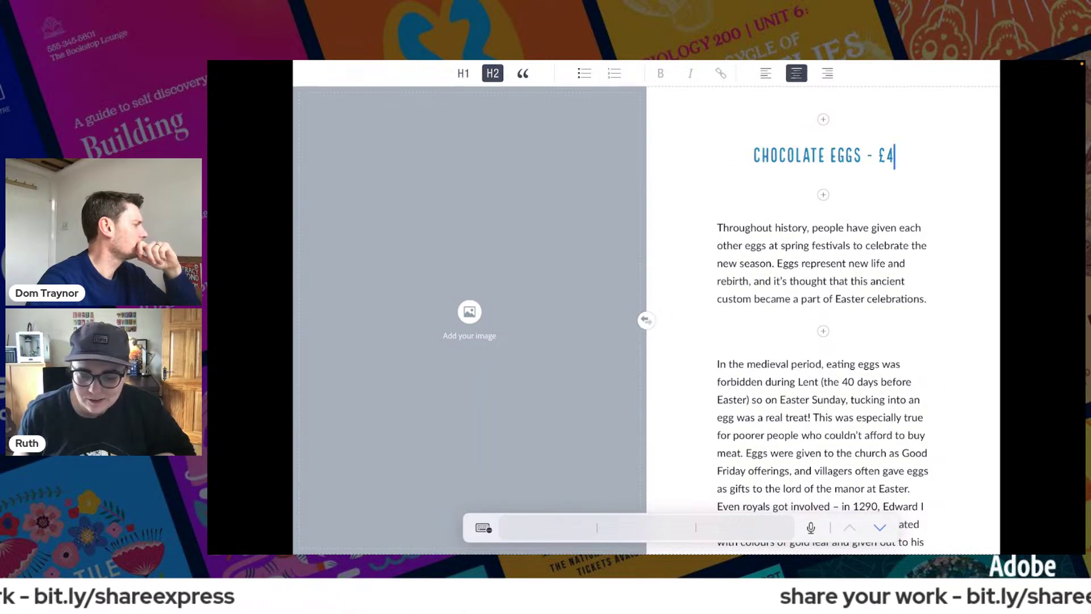
{"action": "left_click", "coordinate": [798, 163]}
{"action": "left_click", "coordinate": [805, 281]}
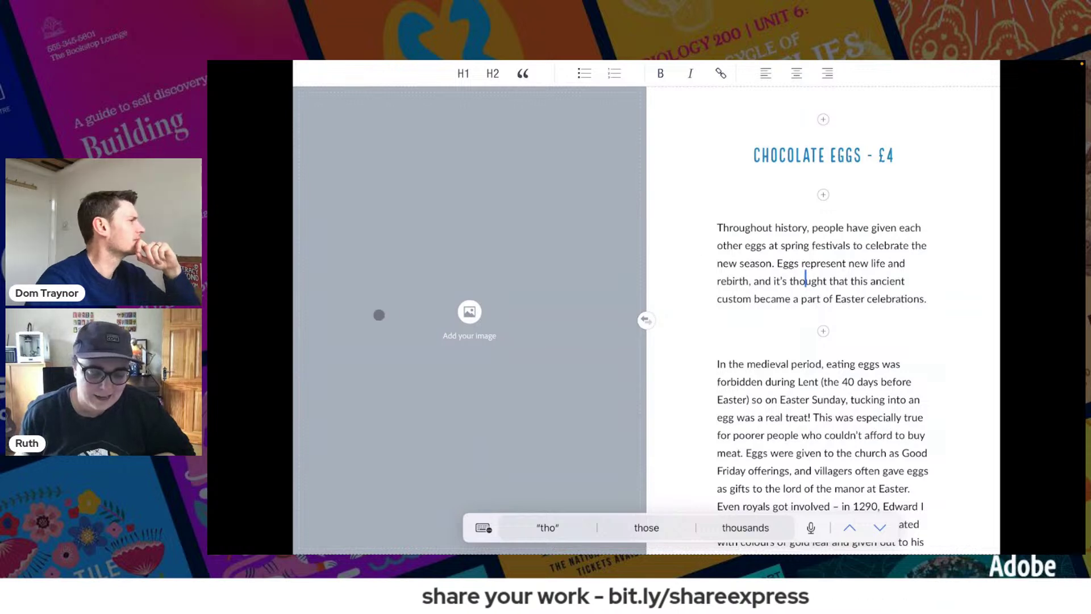
- Start adding an image to the split layout's placeholder and search the free images for "chocolate egg"
{"action": "left_click", "coordinate": [469, 311]}
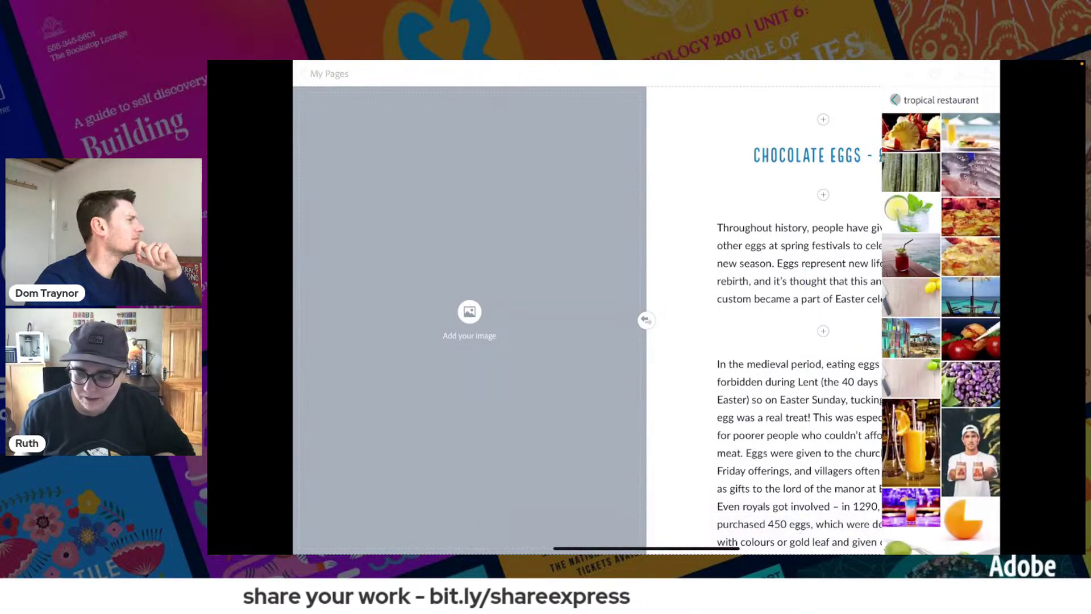
{"action": "left_click", "coordinate": [894, 100]}
{"action": "left_click", "coordinate": [895, 100]}
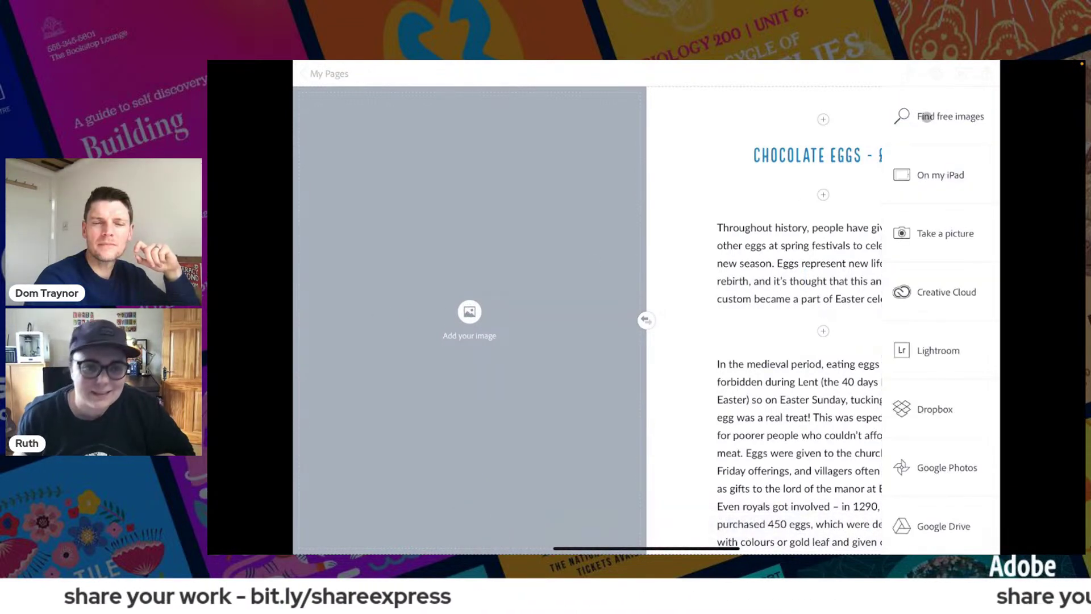
{"action": "left_click", "coordinate": [927, 117]}
{"action": "type", "text": "chocolate egg"}
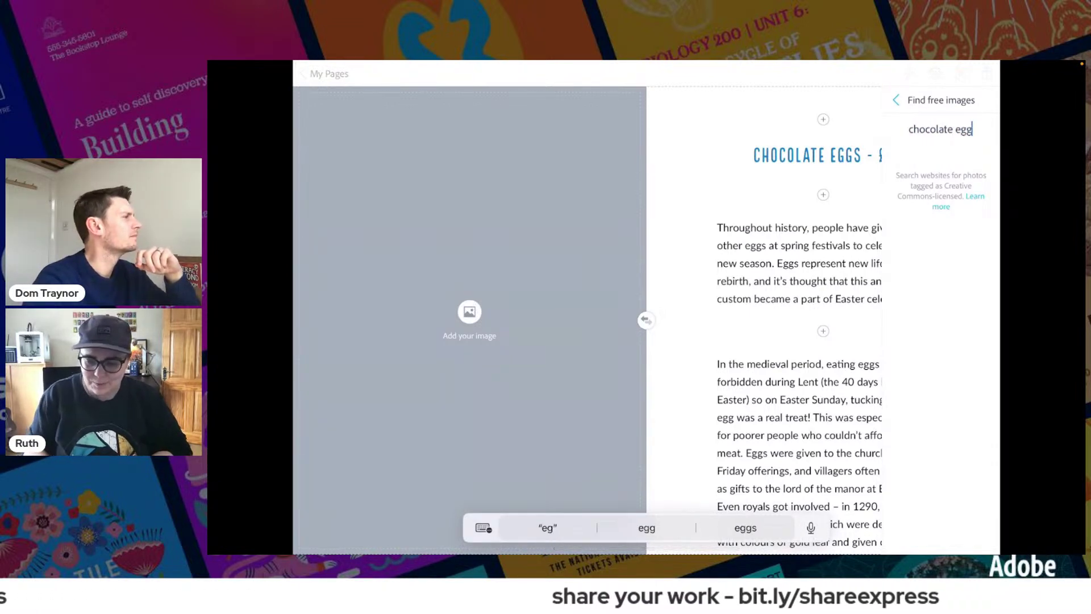
{"action": "key", "text": "Return"}
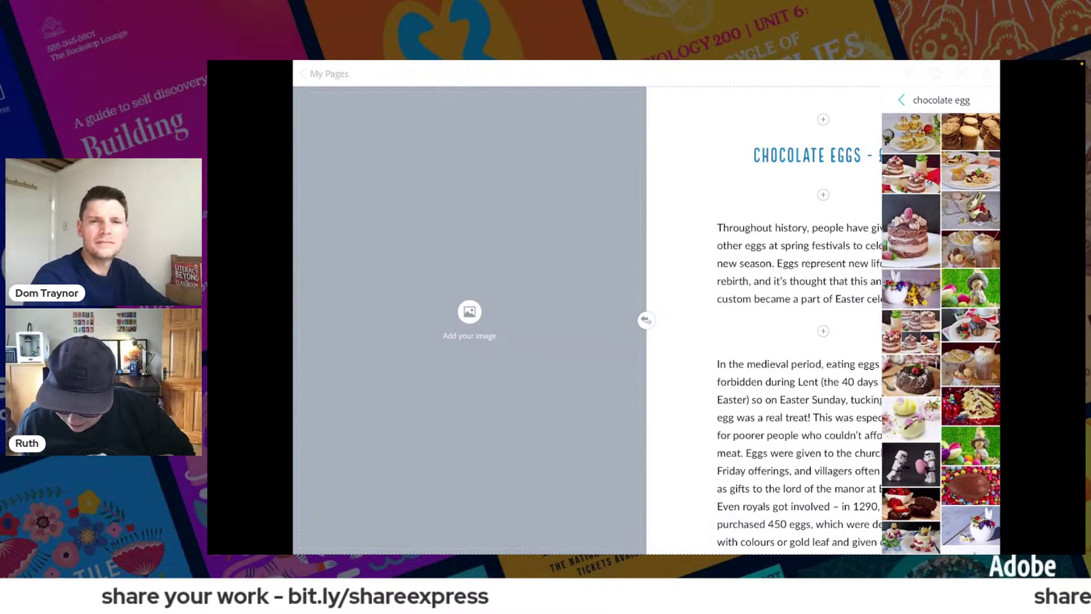
- Browse the chocolate egg results and place the Kinder egg character photo in the split layout's image half
{"action": "scroll", "coordinate": [941, 335], "scroll_direction": "up", "scroll_amount": 2}
{"action": "scroll", "coordinate": [941, 334], "scroll_direction": "down", "scroll_amount": 4}
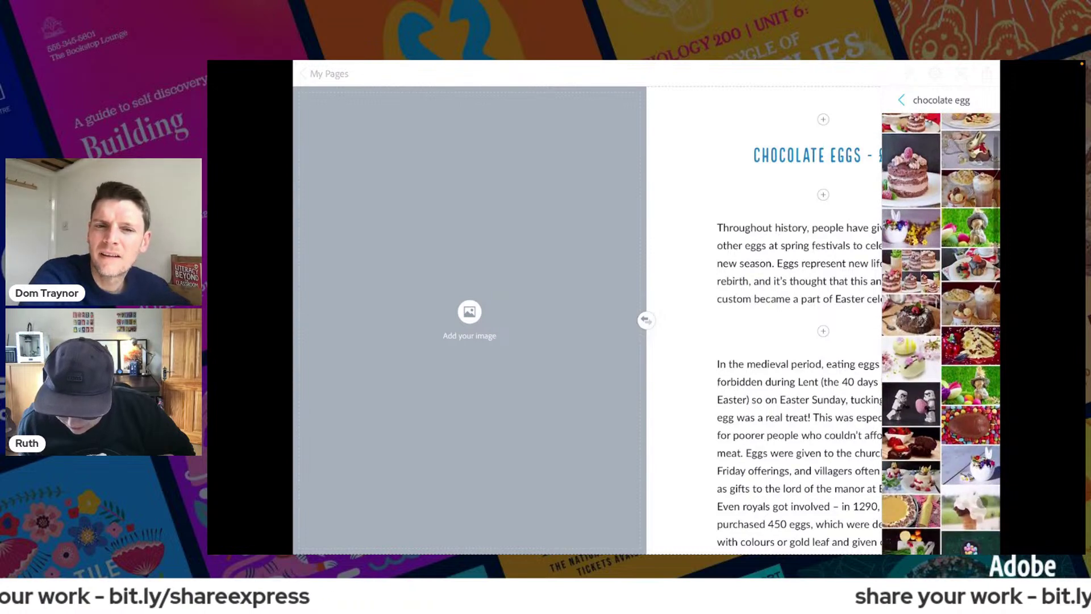
{"action": "scroll", "coordinate": [941, 334], "scroll_direction": "down", "scroll_amount": 1}
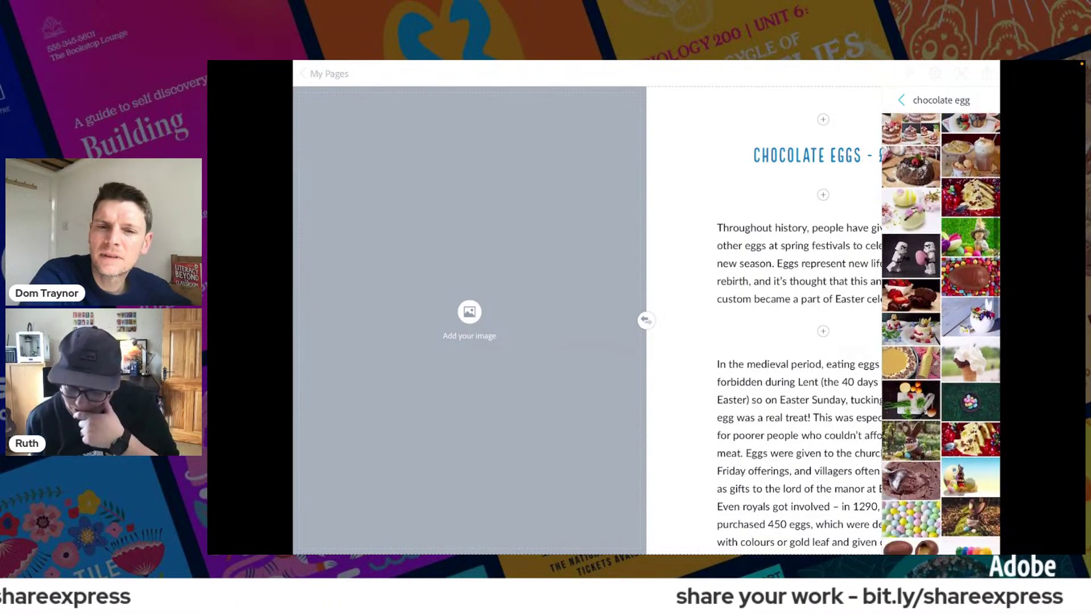
{"action": "scroll", "coordinate": [940, 334], "scroll_direction": "down", "scroll_amount": 2}
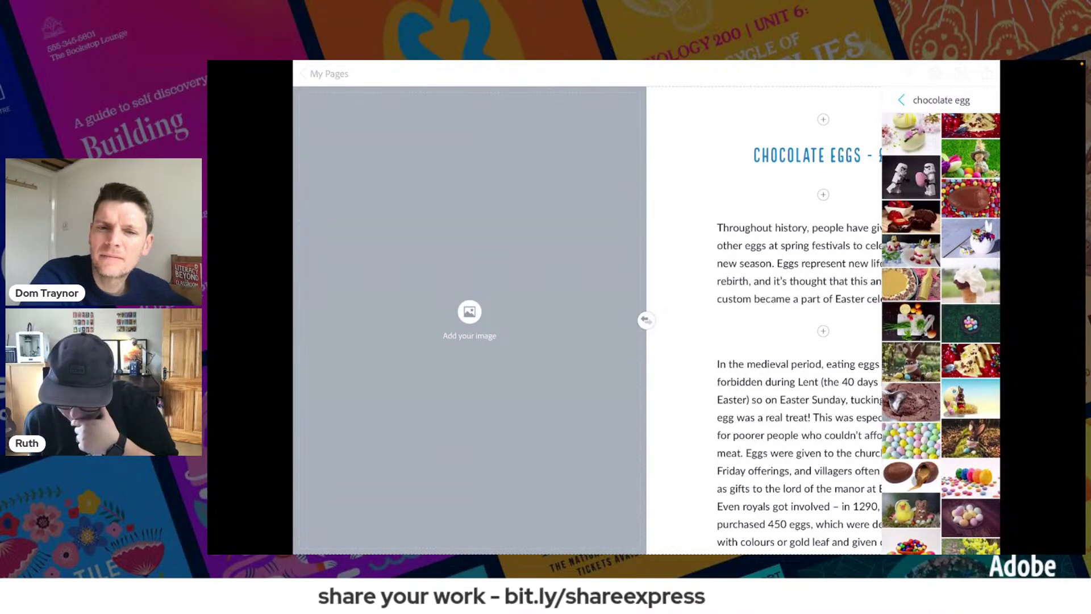
{"action": "scroll", "coordinate": [940, 334], "scroll_direction": "down", "scroll_amount": 6}
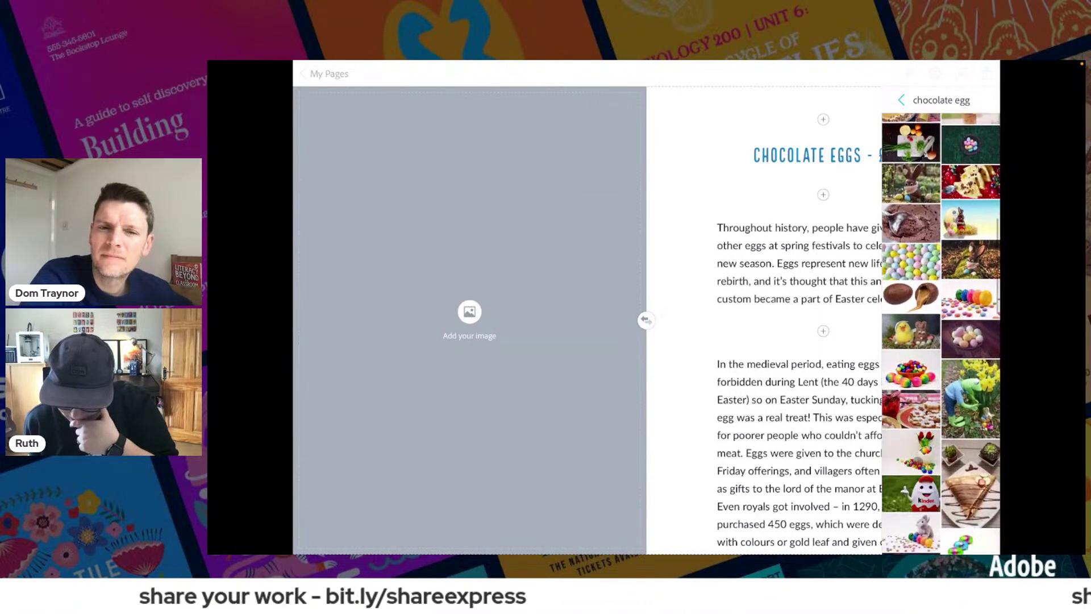
{"action": "scroll", "coordinate": [941, 334], "scroll_direction": "down", "scroll_amount": 1}
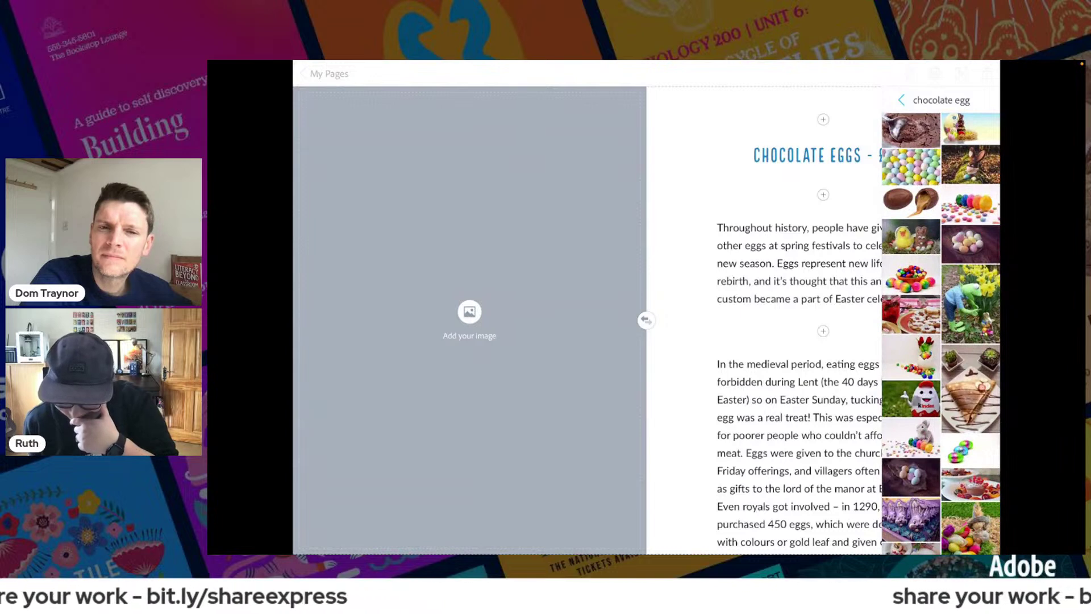
{"action": "left_click_drag", "start_coordinate": [911, 398], "coordinate": [469, 320]}
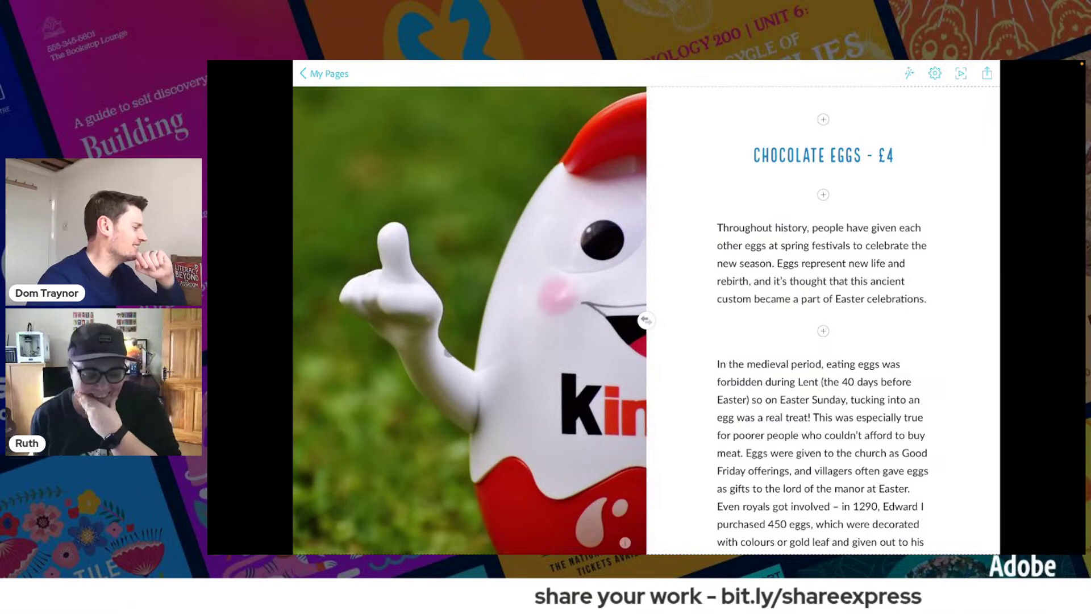
- Replace the Kinder photo, trying the toy stormtroopers image before settling on the large chocolate egg surrounded by colourful sweets
{"action": "left_click", "coordinate": [468, 415]}
{"action": "left_click", "coordinate": [486, 505]}
{"action": "left_click", "coordinate": [468, 415]}
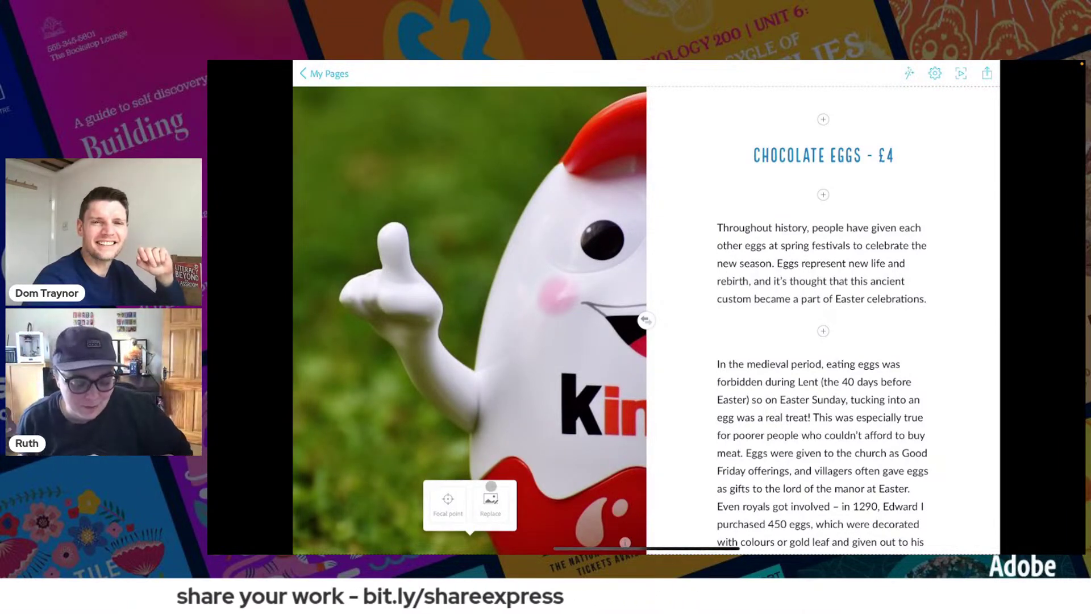
{"action": "left_click", "coordinate": [491, 502]}
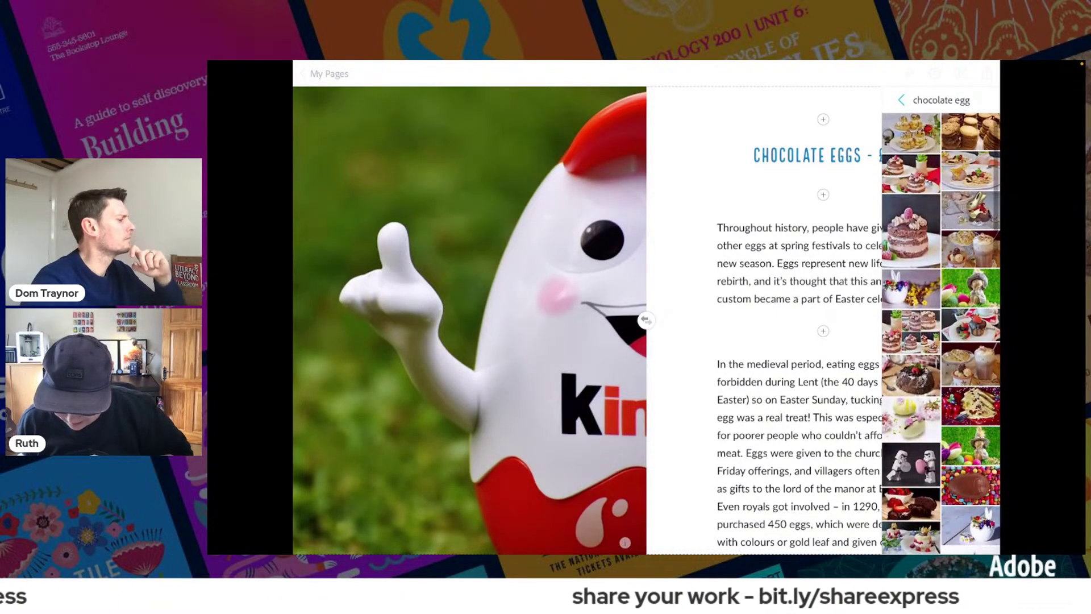
{"action": "left_click", "coordinate": [911, 463]}
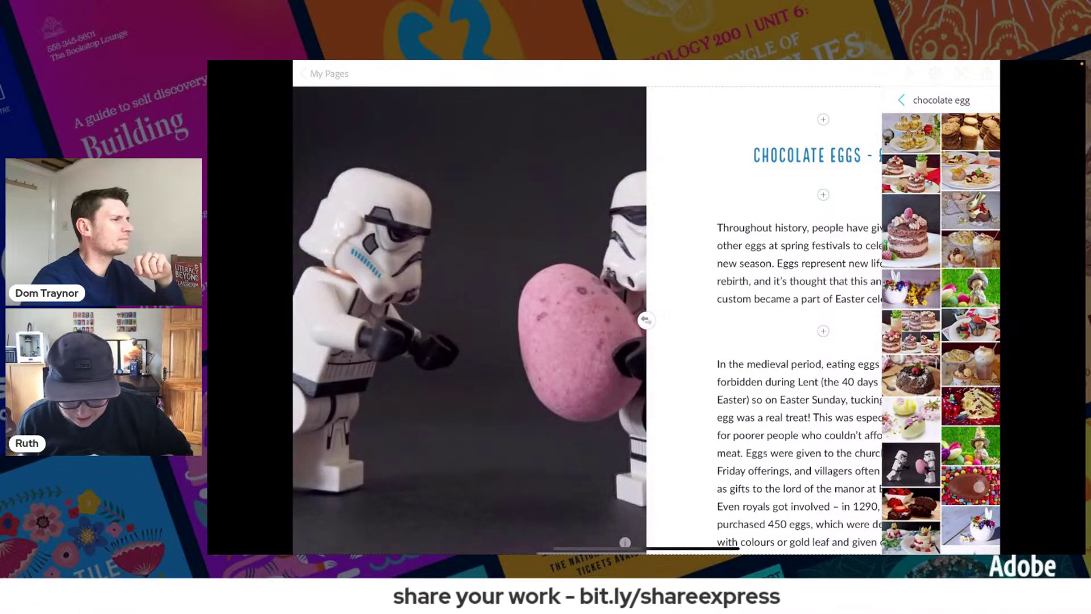
{"action": "left_click", "coordinate": [978, 486]}
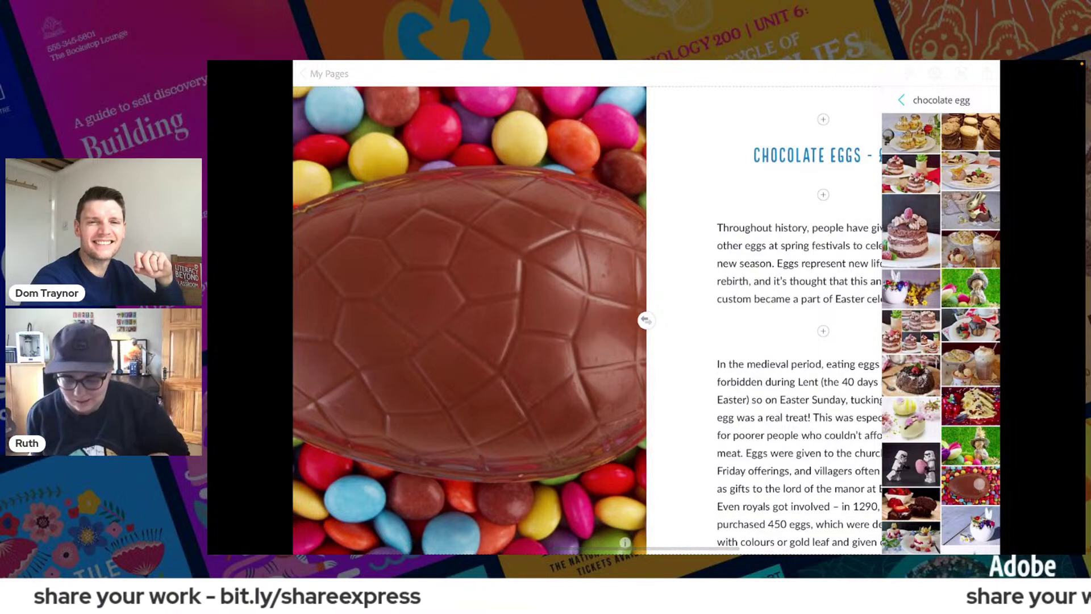
- Replace the chocolate egg photo with the bunny-eared bowl of foil-wrapped eggs and set its focal point on the bowl
{"action": "scroll", "coordinate": [941, 334], "scroll_direction": "down", "scroll_amount": 3}
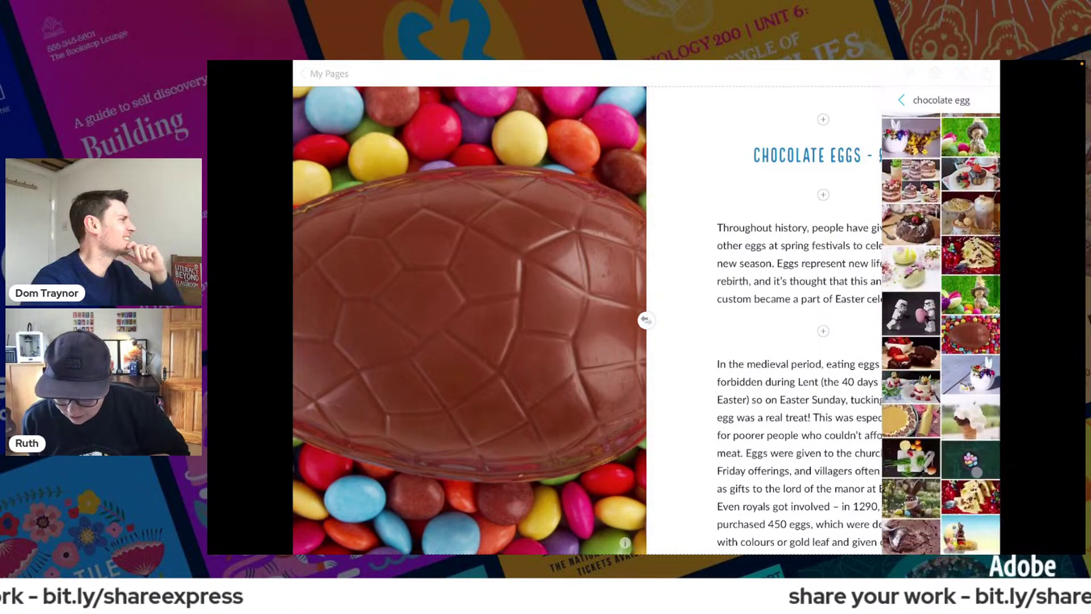
{"action": "left_click", "coordinate": [911, 137]}
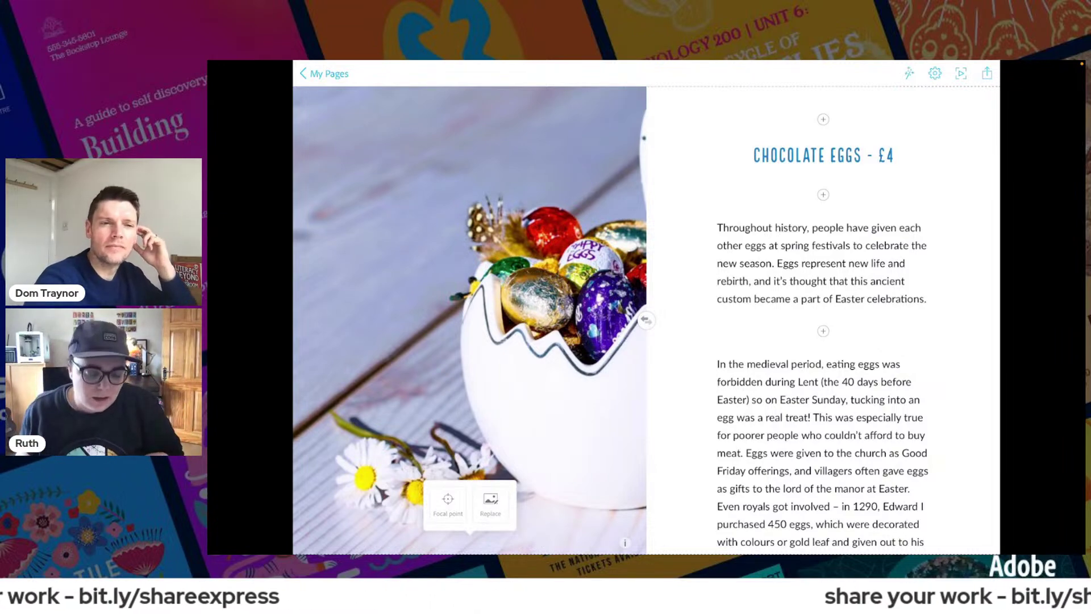
{"action": "left_click", "coordinate": [448, 500]}
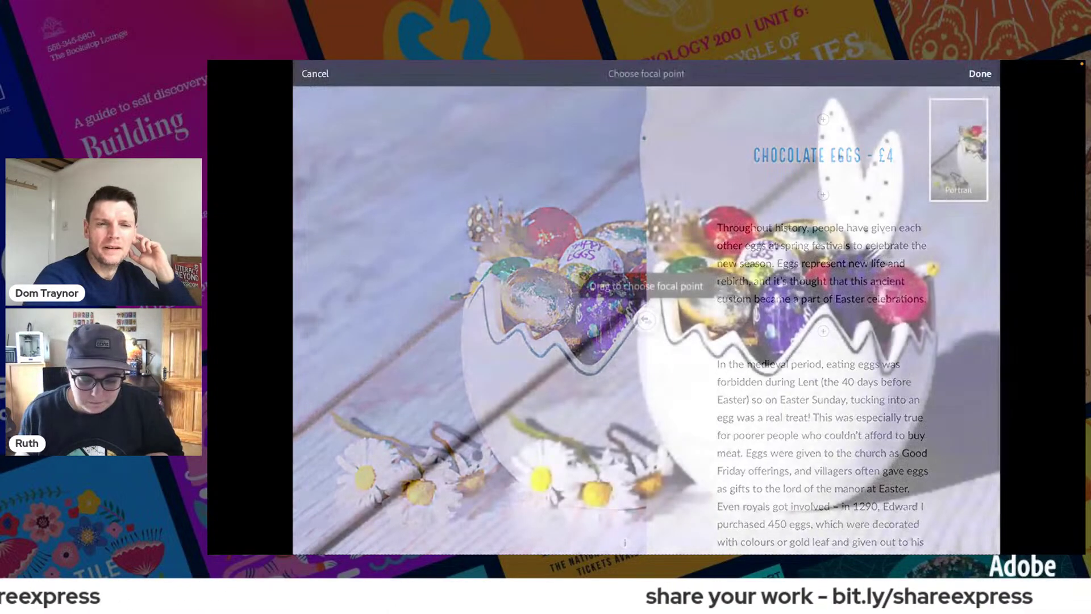
{"action": "mouse_move", "coordinate": [643, 321]}
{"action": "left_mouse_down"}
{"action": "mouse_move", "coordinate": [856, 319]}
{"action": "mouse_move", "coordinate": [834, 318]}
{"action": "left_mouse_up"}
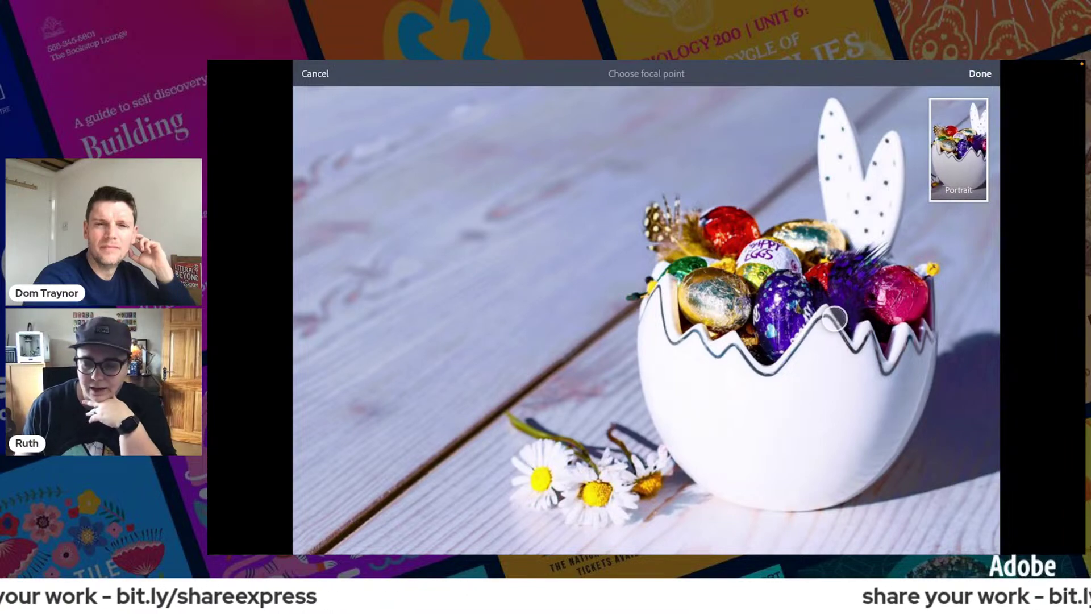
{"action": "left_click", "coordinate": [980, 74]}
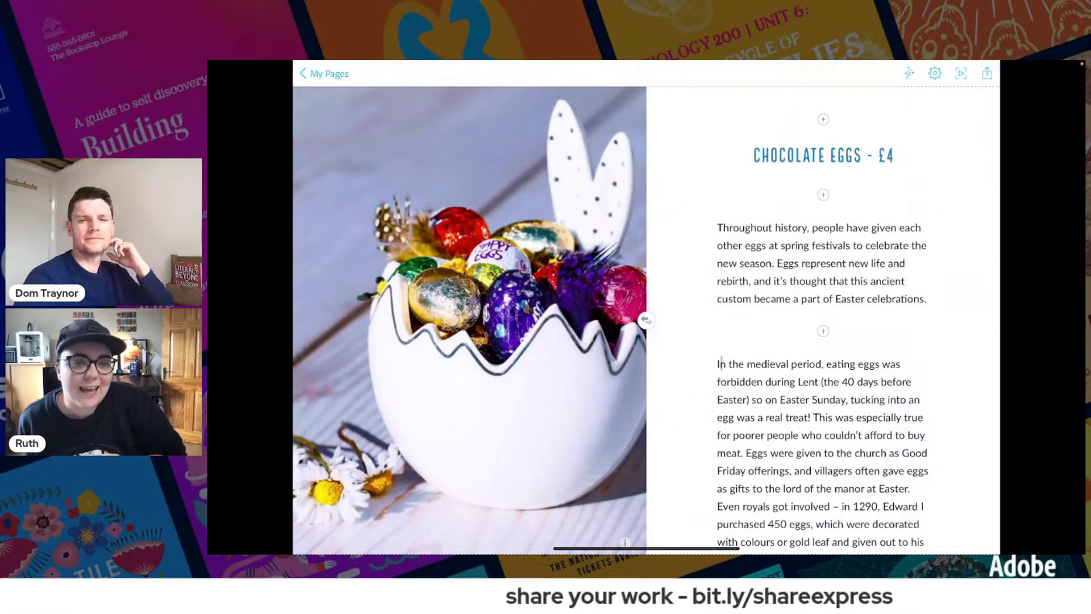
{"action": "scroll", "coordinate": [717, 342], "scroll_direction": "down", "scroll_amount": 1}
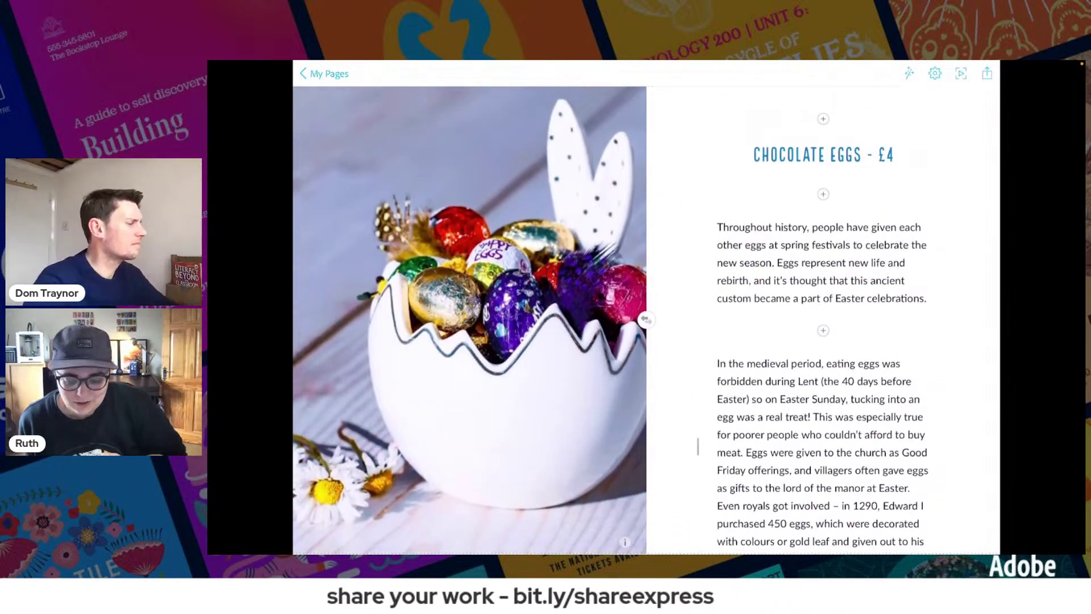
{"action": "scroll", "coordinate": [697, 449], "scroll_direction": "down", "scroll_amount": 1}
{"action": "left_click", "coordinate": [907, 524]}
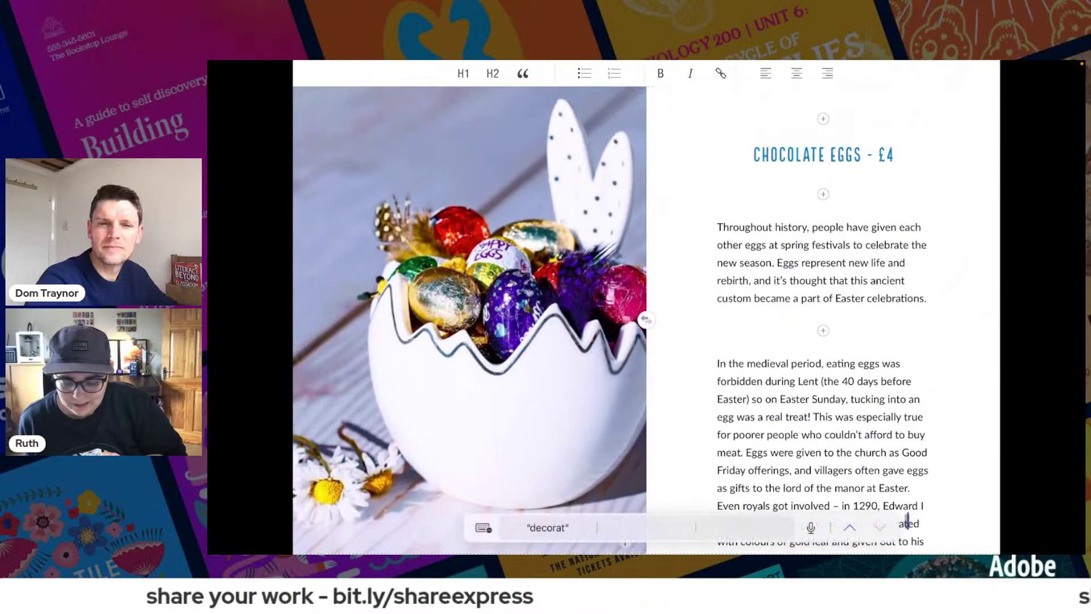
{"action": "scroll", "coordinate": [908, 523], "scroll_direction": "down", "scroll_amount": 3}
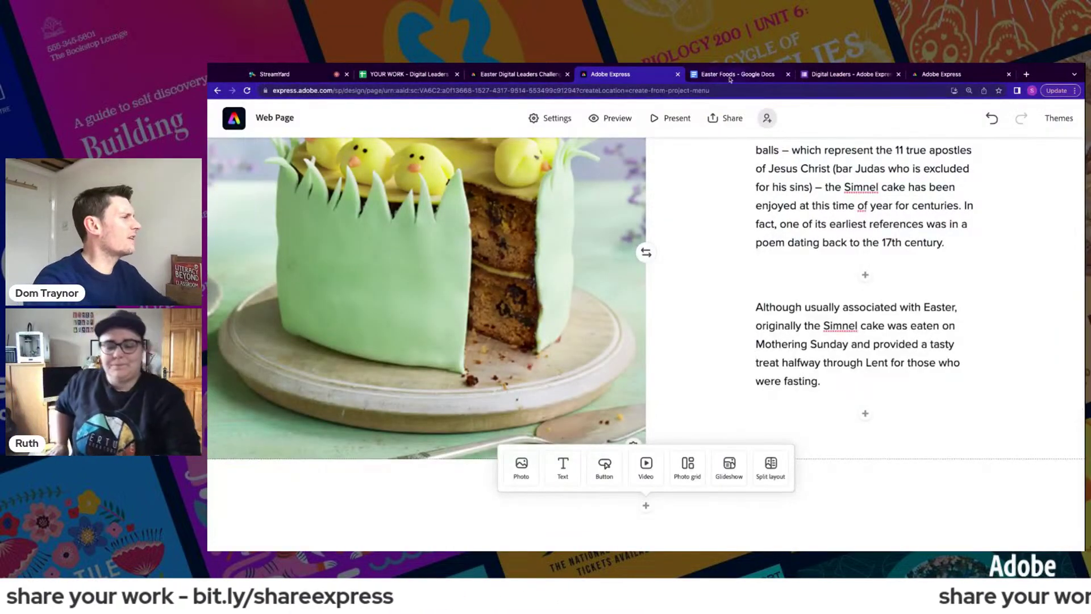
- Switch to the Easter Card project, view its share link through the publish option and close the share dialog
{"action": "left_click", "coordinate": [962, 77]}
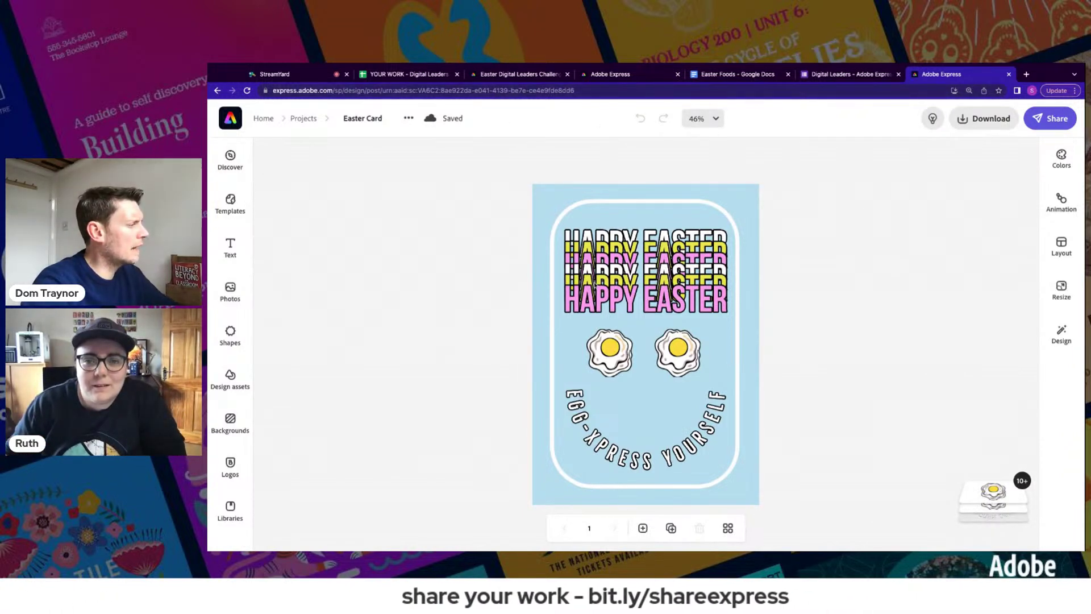
{"action": "left_click", "coordinate": [358, 91]}
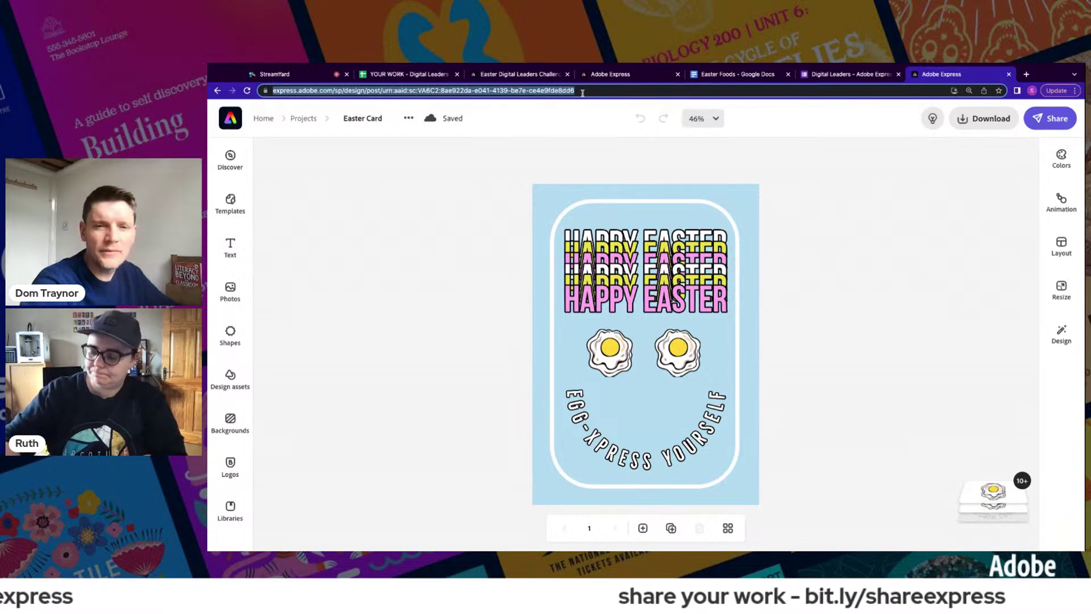
{"action": "left_click", "coordinate": [1041, 121]}
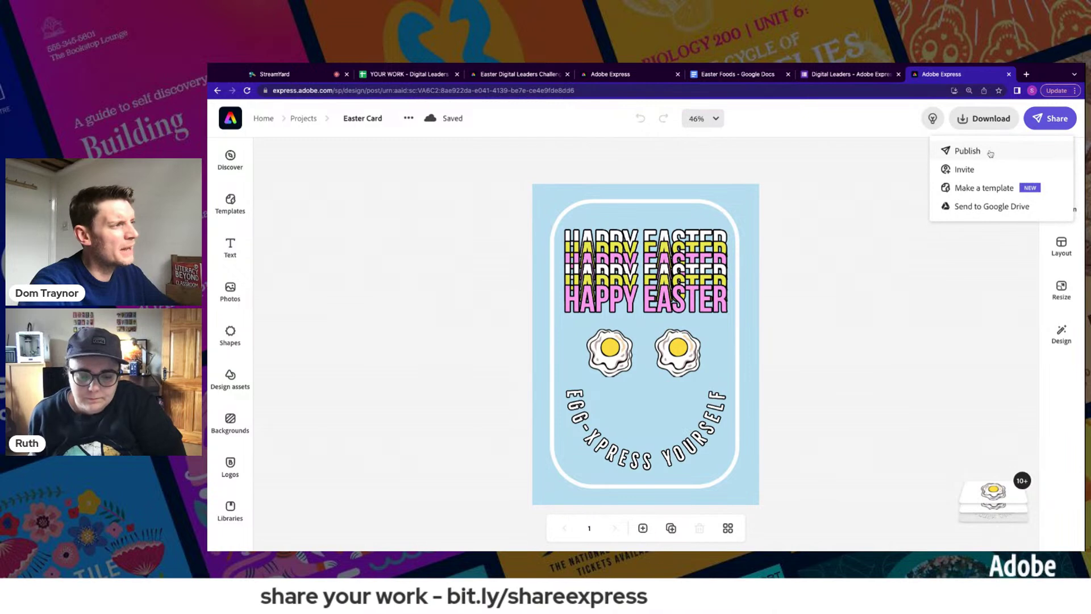
{"action": "left_click", "coordinate": [990, 153]}
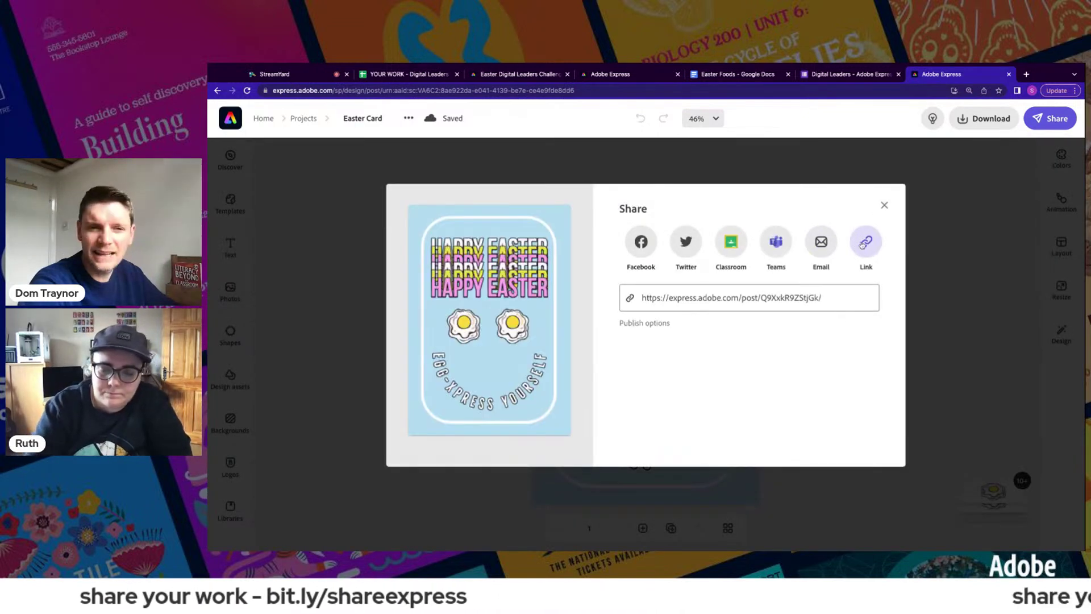
{"action": "left_click", "coordinate": [884, 206]}
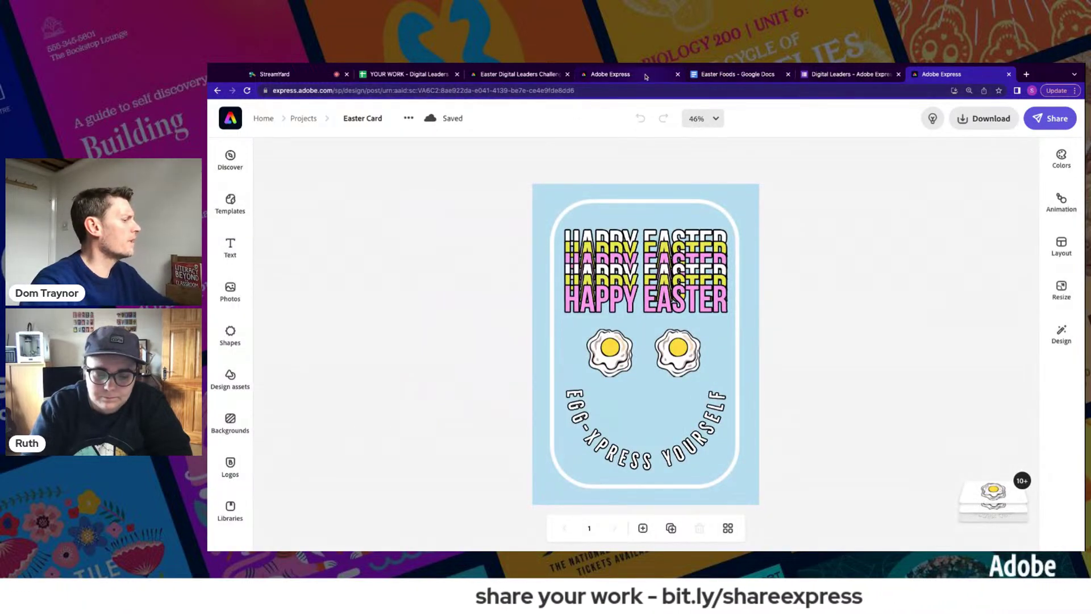
- Return to the menu web page and add a new split layout below the Simnel cake section
{"action": "left_click", "coordinate": [646, 76]}
{"action": "scroll", "coordinate": [756, 232], "scroll_direction": "up", "scroll_amount": 1}
{"action": "scroll", "coordinate": [755, 227], "scroll_direction": "down", "scroll_amount": 1}
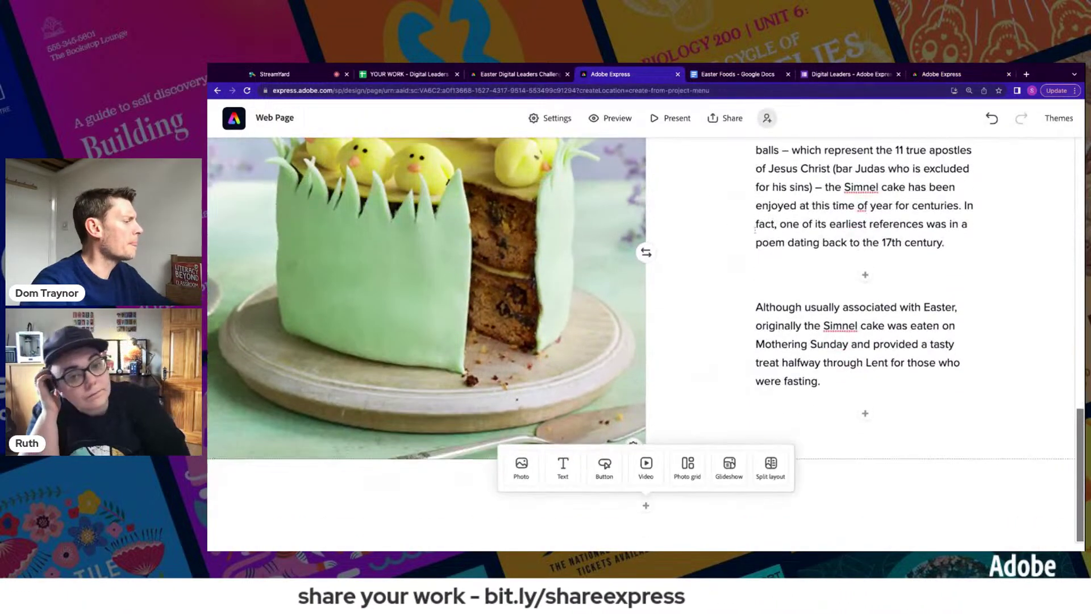
{"action": "scroll", "coordinate": [773, 472], "scroll_direction": "up", "scroll_amount": 2}
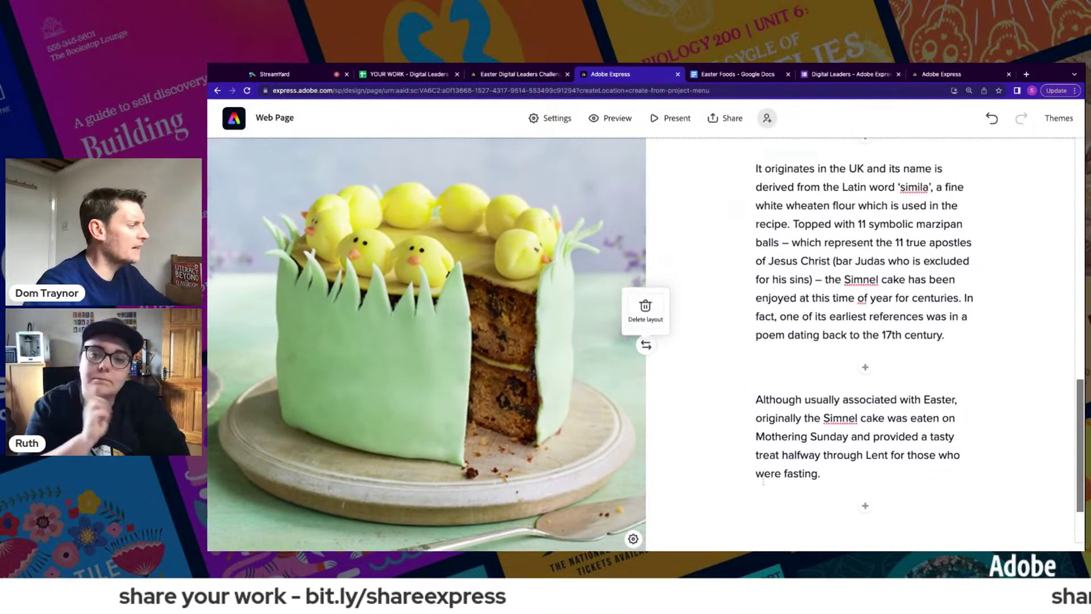
{"action": "scroll", "coordinate": [755, 461], "scroll_direction": "down", "scroll_amount": 1}
{"action": "scroll", "coordinate": [755, 460], "scroll_direction": "down", "scroll_amount": 1}
{"action": "left_click", "coordinate": [770, 463]}
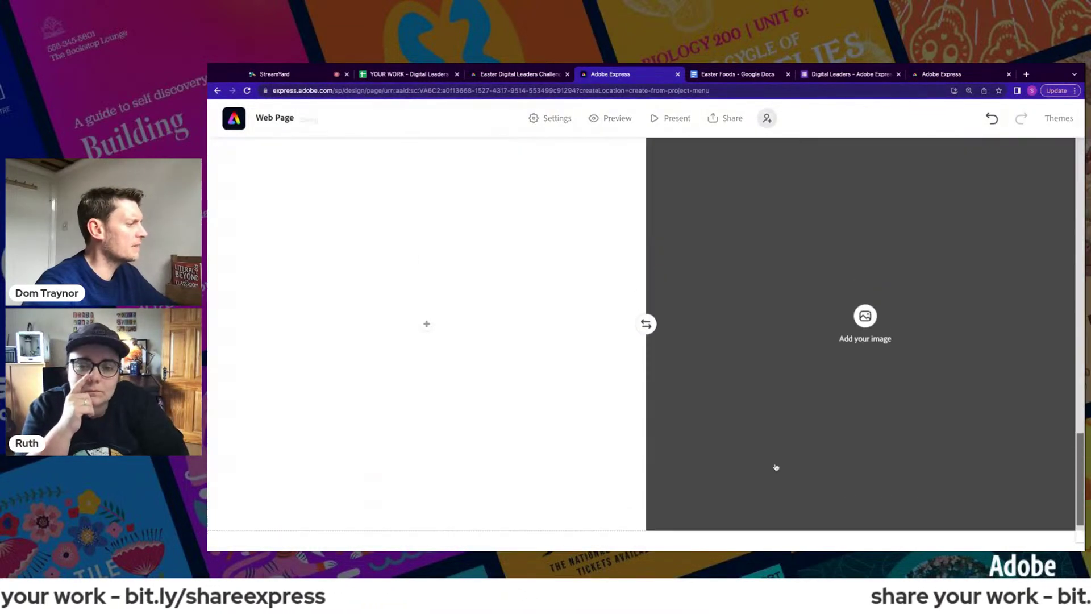
- Copy the hot cross buns title and its paragraph from the Easter Foods document in Google Docs
{"action": "left_click", "coordinate": [728, 74]}
{"action": "scroll", "coordinate": [721, 153], "scroll_direction": "down", "scroll_amount": 1}
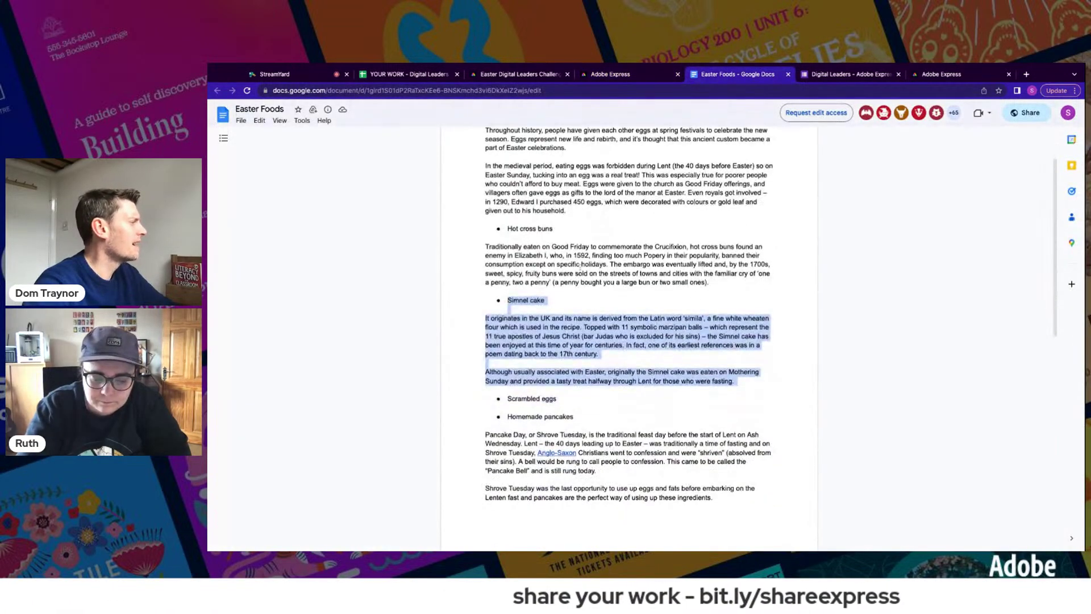
{"action": "scroll", "coordinate": [720, 153], "scroll_direction": "up", "scroll_amount": 1}
{"action": "scroll", "coordinate": [581, 266], "scroll_direction": "down", "scroll_amount": 4}
{"action": "scroll", "coordinate": [582, 265], "scroll_direction": "up", "scroll_amount": 2}
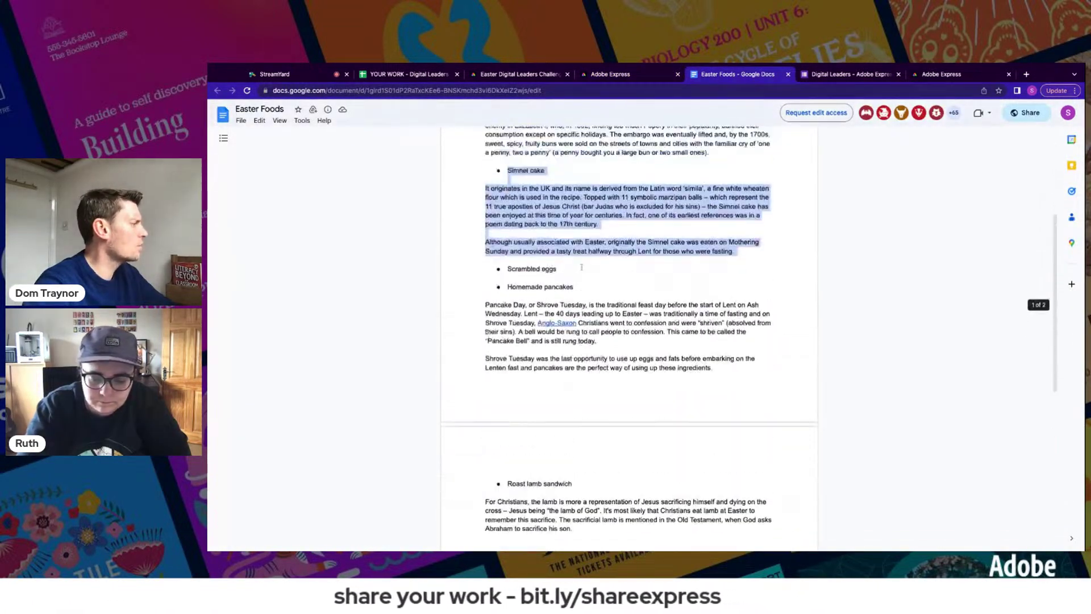
{"action": "scroll", "coordinate": [581, 266], "scroll_direction": "up", "scroll_amount": 2}
{"action": "left_click", "coordinate": [509, 150]}
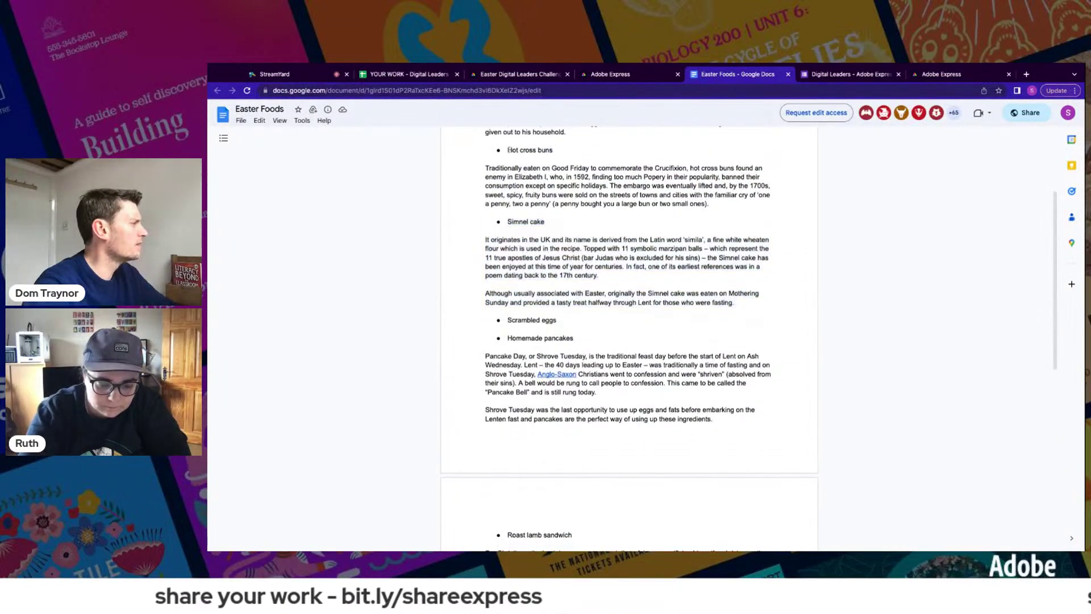
{"action": "left_click_drag", "start_coordinate": [509, 153], "coordinate": [714, 204]}
{"action": "key", "text": "ctrl+c"}
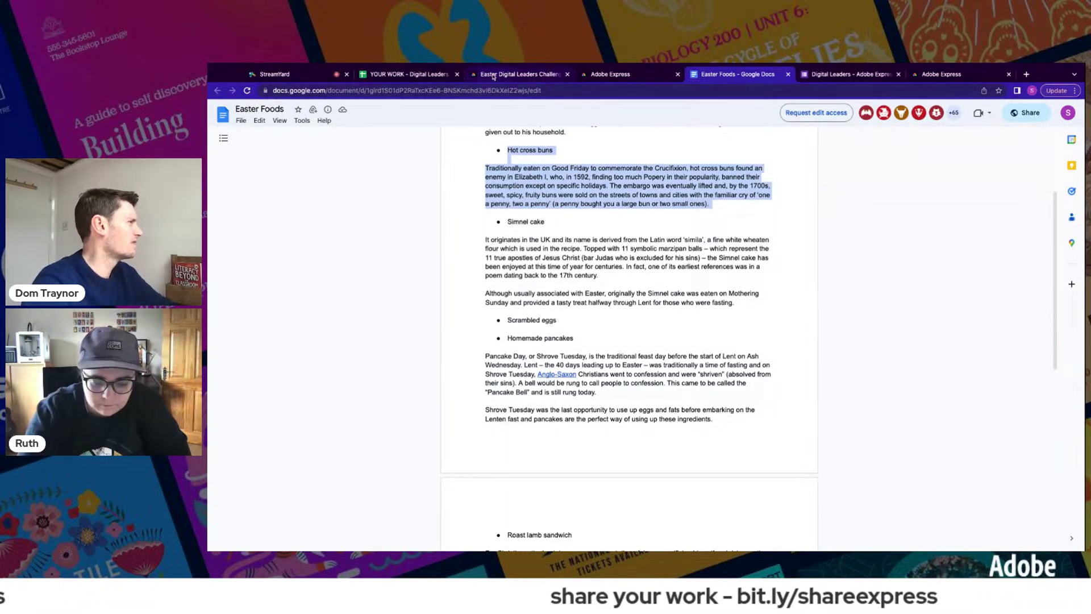
- Back in the web page, paste the copied hot cross buns text into the empty half of the new split layout
{"action": "left_click", "coordinate": [919, 74]}
{"action": "left_click", "coordinate": [603, 74]}
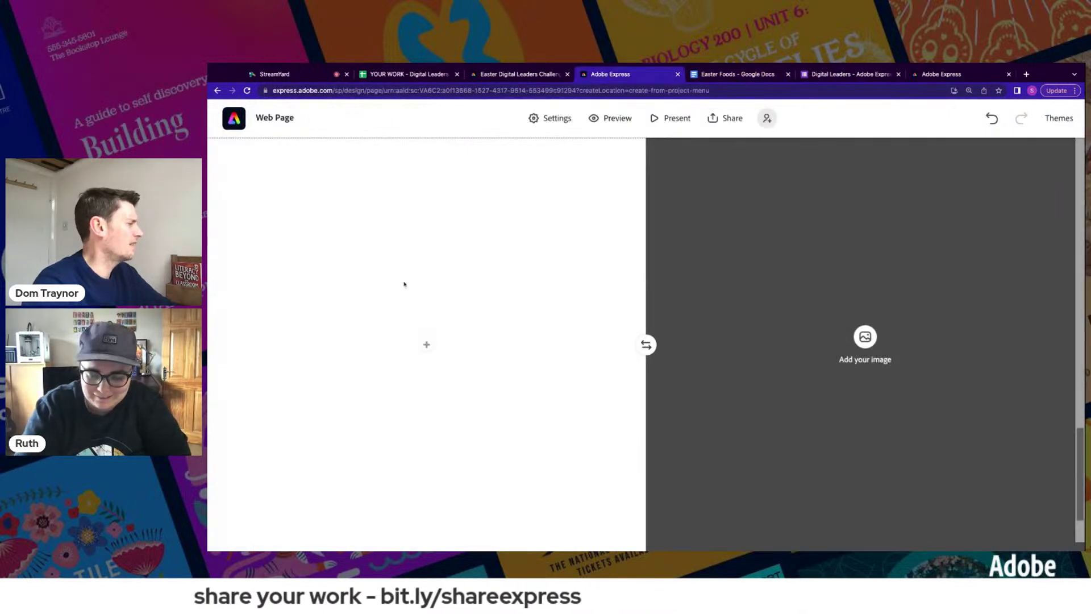
{"action": "left_click", "coordinate": [426, 344]}
{"action": "left_click", "coordinate": [407, 343]}
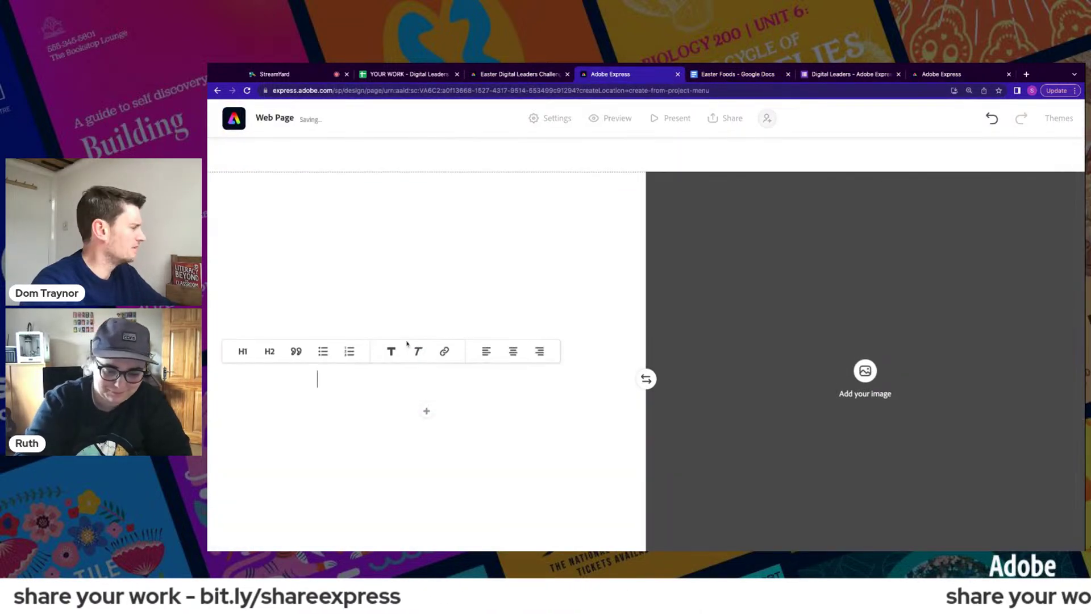
{"action": "key", "text": "ctrl+v"}
{"action": "scroll", "coordinate": [422, 322], "scroll_direction": "up", "scroll_amount": 2}
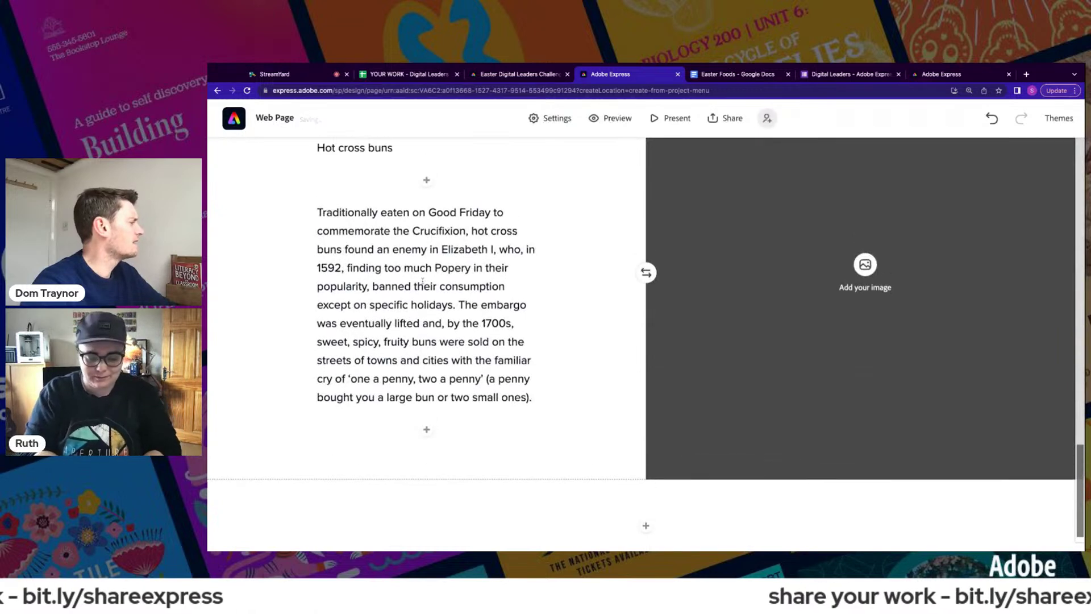
- Format the "Hot cross buns" title as a quote and append the price "- £4.25"
{"action": "left_click", "coordinate": [355, 216]}
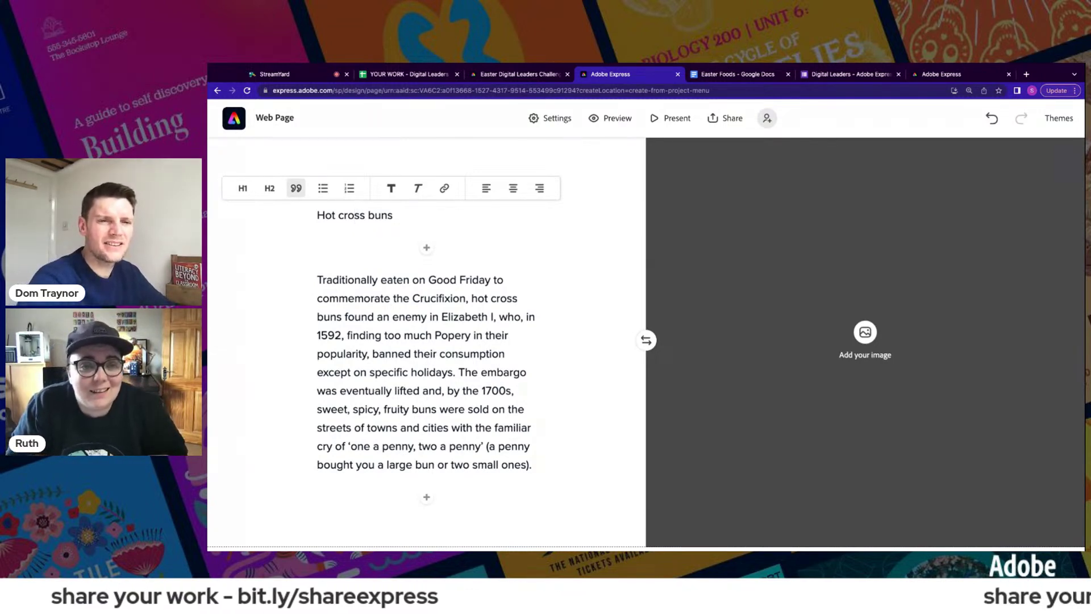
{"action": "left_click", "coordinate": [296, 188]}
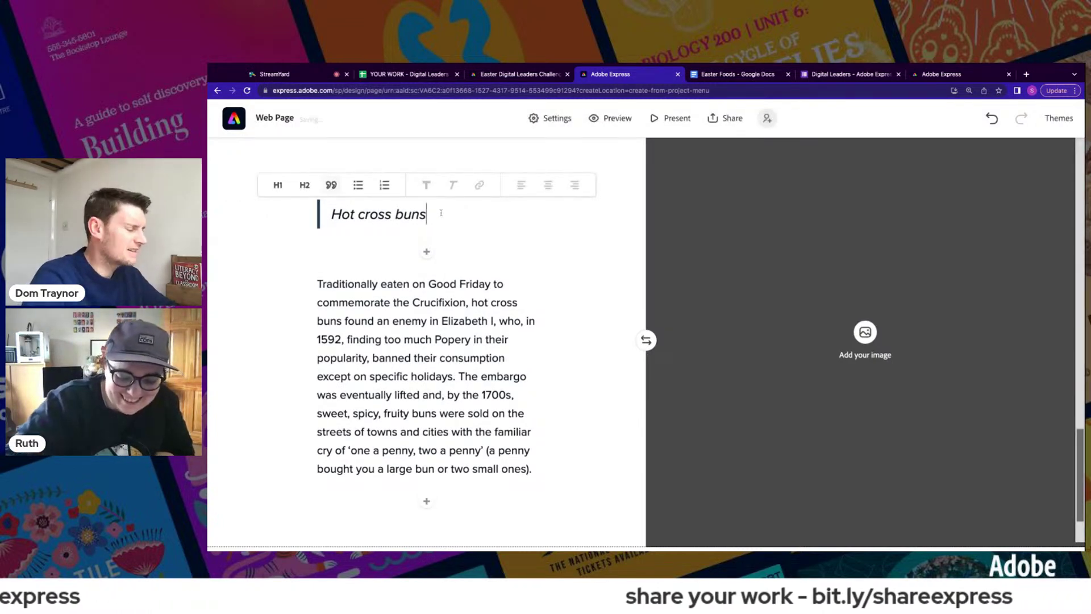
{"action": "type", "text": "-"}
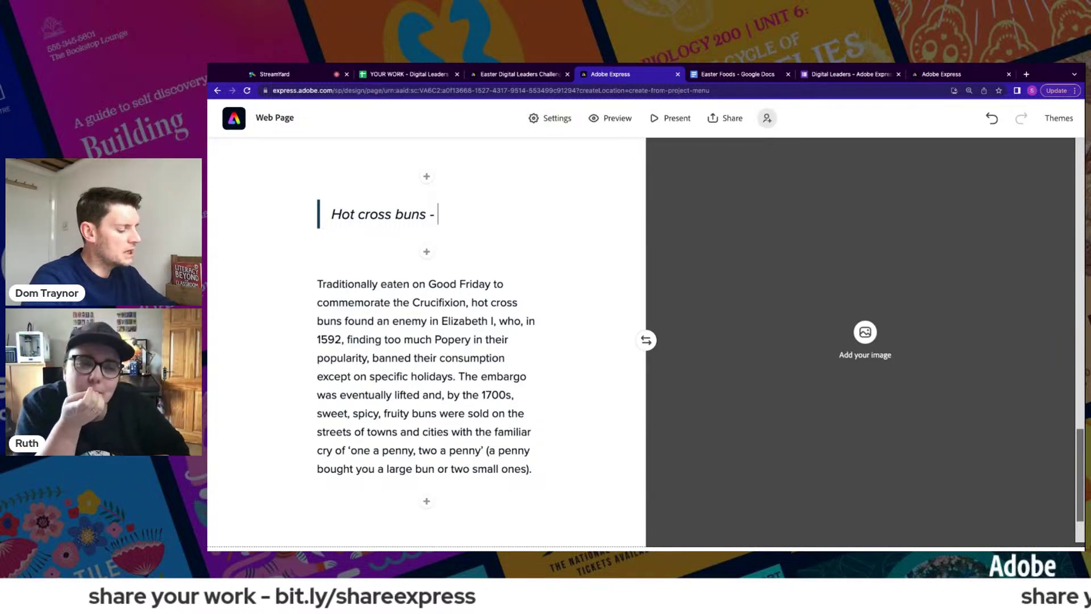
{"action": "type", "text": "£4.25"}
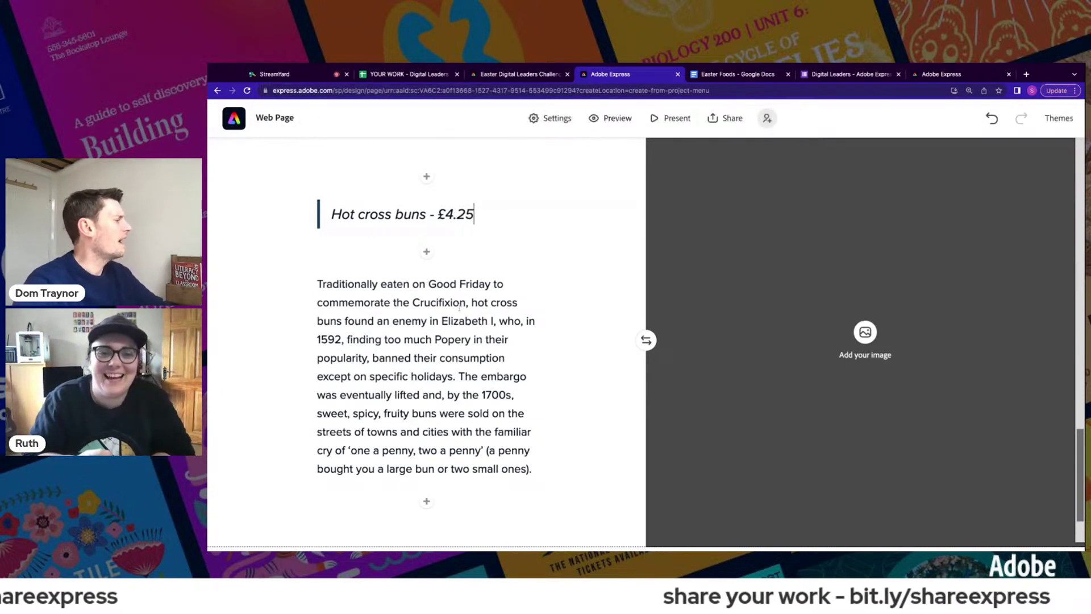
{"action": "left_click", "coordinate": [449, 345]}
{"action": "left_click", "coordinate": [225, 361]}
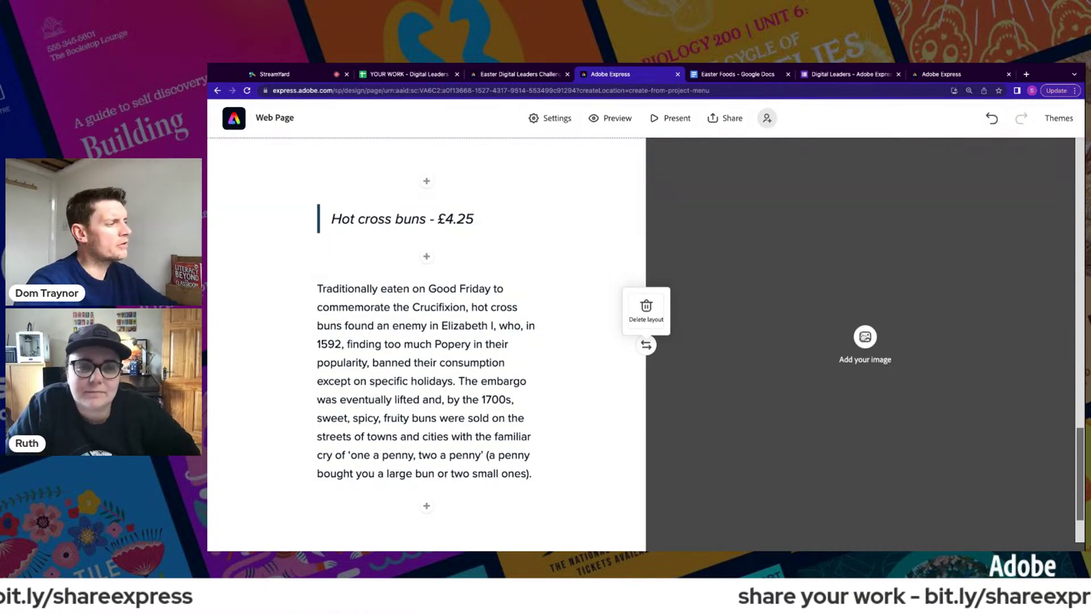
- Search the photos for "hot cross buns" and place the wooden tray of buns in the split layout's image half
{"action": "left_click", "coordinate": [864, 337]}
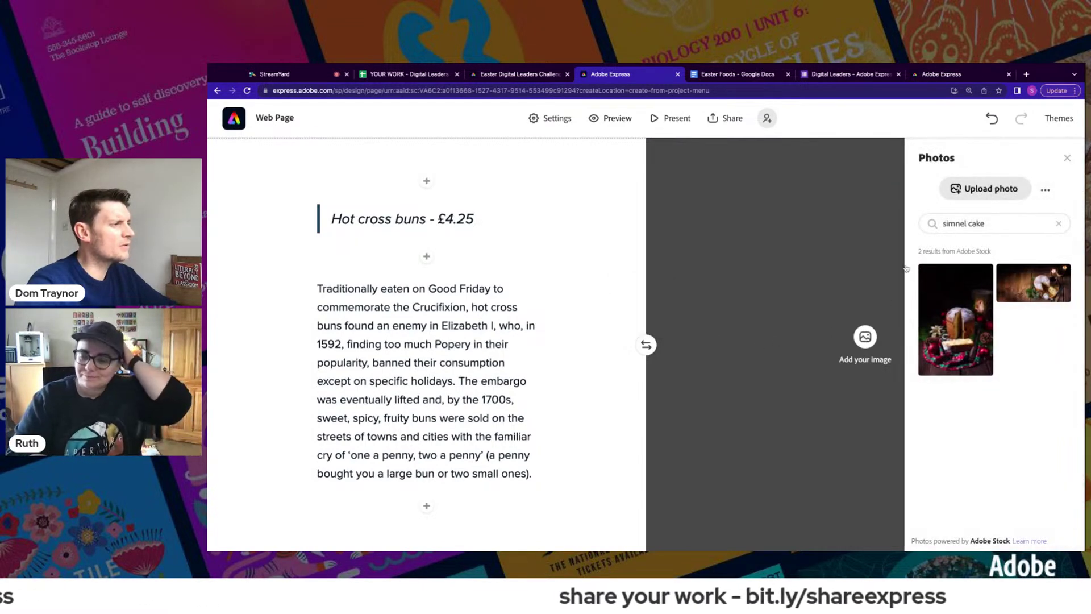
{"action": "triple_click", "coordinate": [945, 225]}
{"action": "type", "text": "hot"}
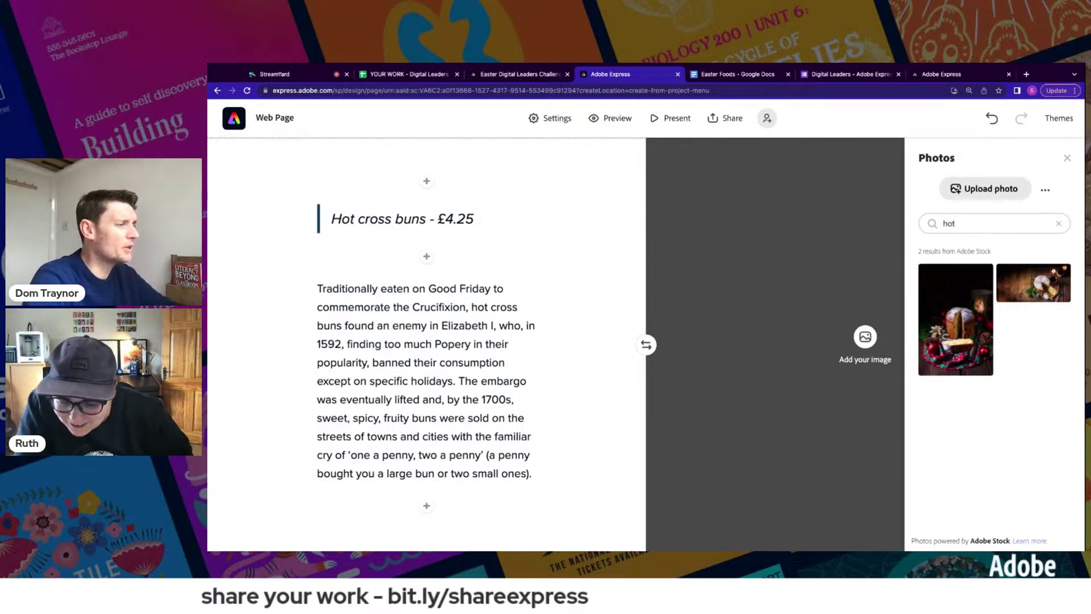
{"action": "type", "text": " cross buns"}
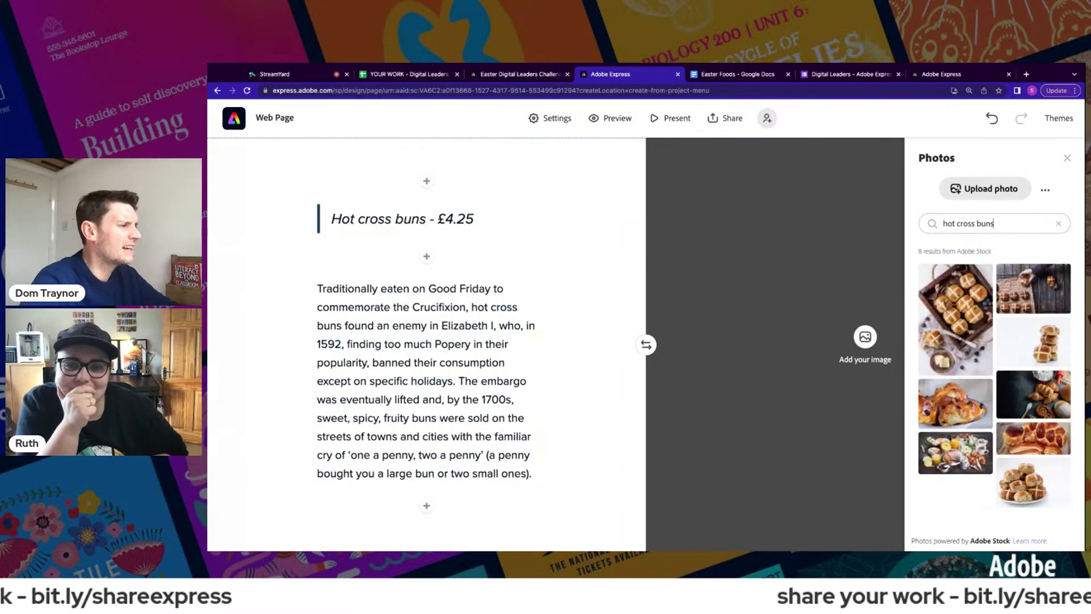
{"action": "left_click", "coordinate": [948, 308]}
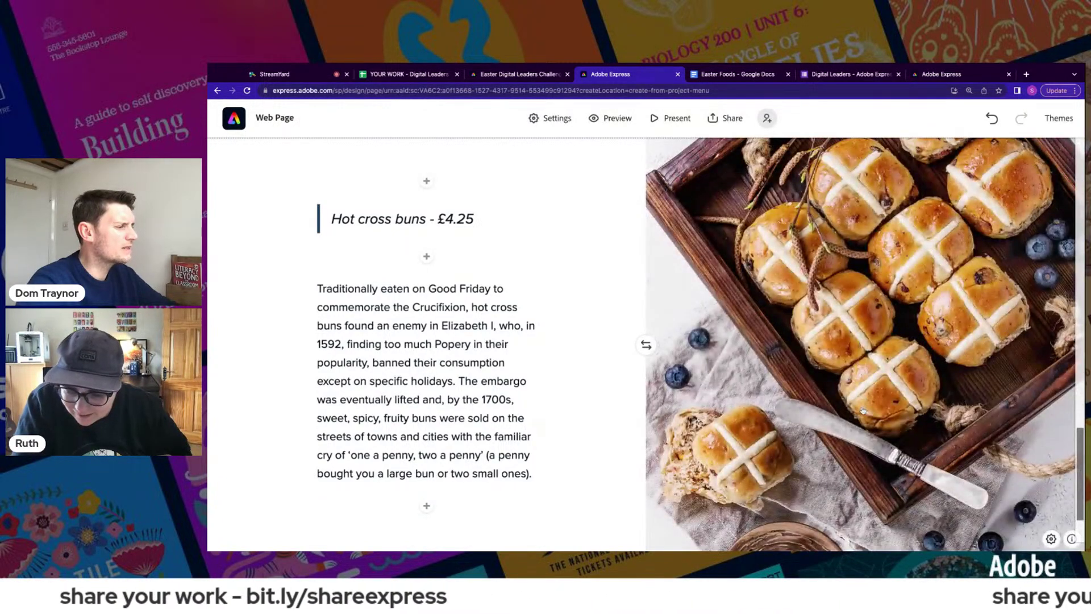
- Move the hot cross buns photo's focal point up onto the buns in the tray and save it
{"action": "left_click", "coordinate": [858, 396]}
{"action": "left_click", "coordinate": [843, 506]}
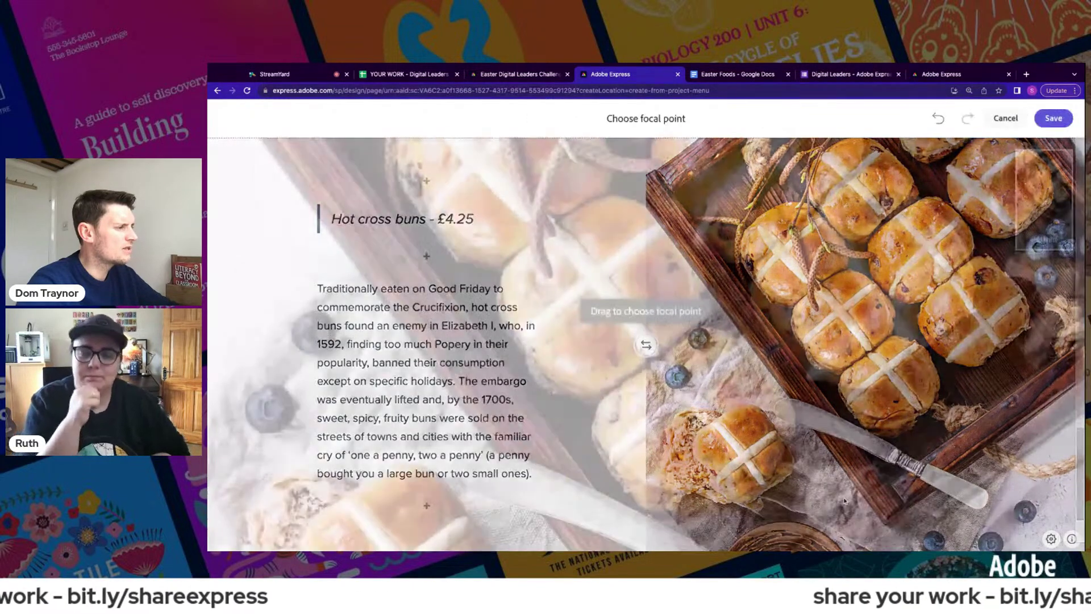
{"action": "left_click_drag", "start_coordinate": [646, 345], "coordinate": [912, 177]}
{"action": "left_click", "coordinate": [1054, 118]}
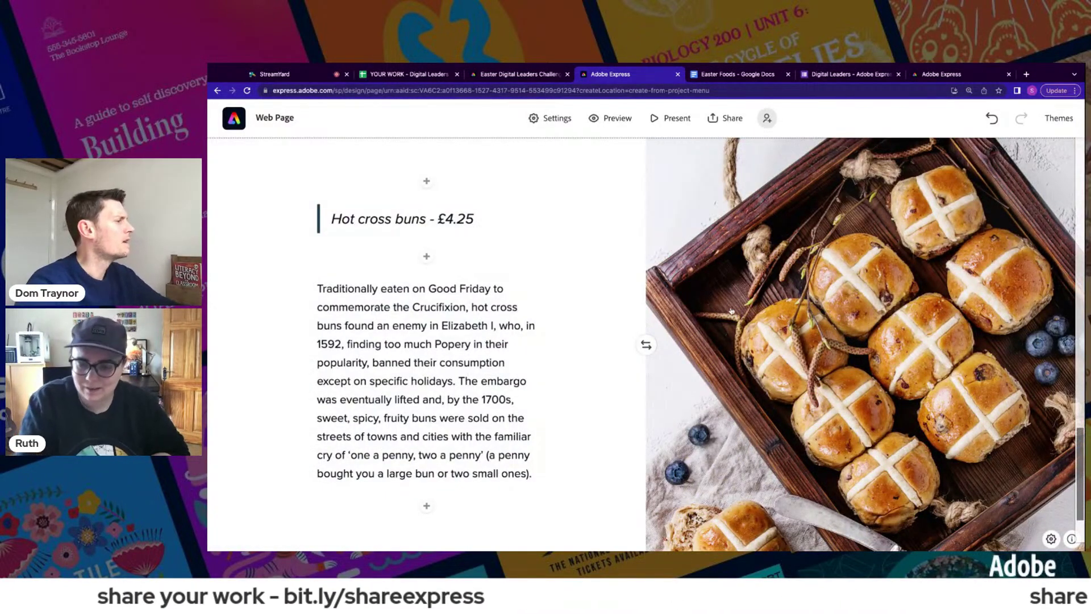
{"action": "scroll", "coordinate": [772, 309], "scroll_direction": "up", "scroll_amount": 1}
{"action": "scroll", "coordinate": [772, 310], "scroll_direction": "up", "scroll_amount": 10}
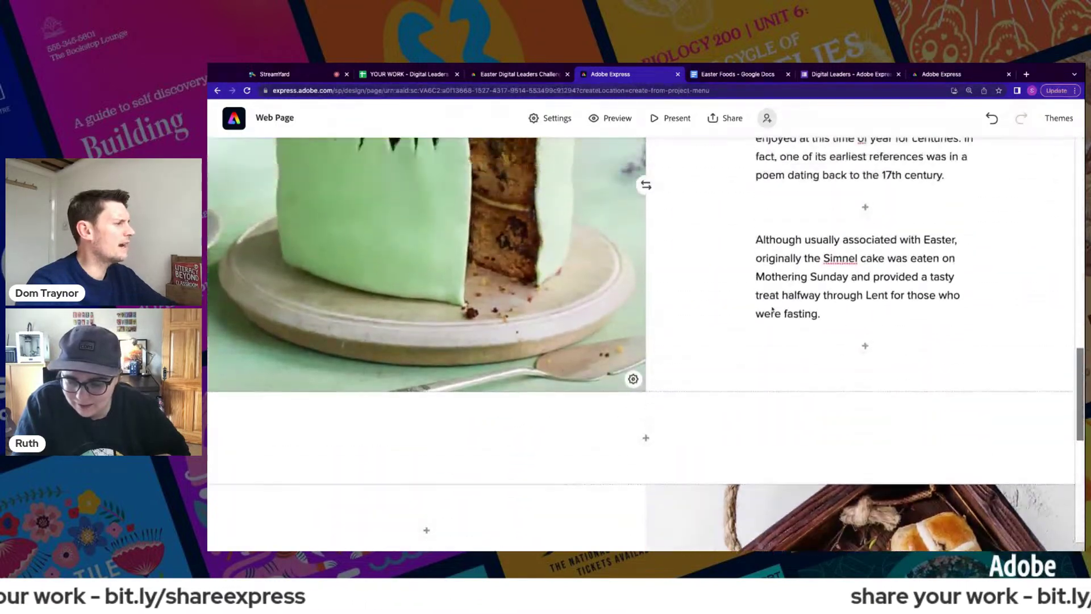
- Present the web page from its title down to the hot cross buns section to check the layout, and exit
{"action": "scroll", "coordinate": [772, 310], "scroll_direction": "up", "scroll_amount": 10}
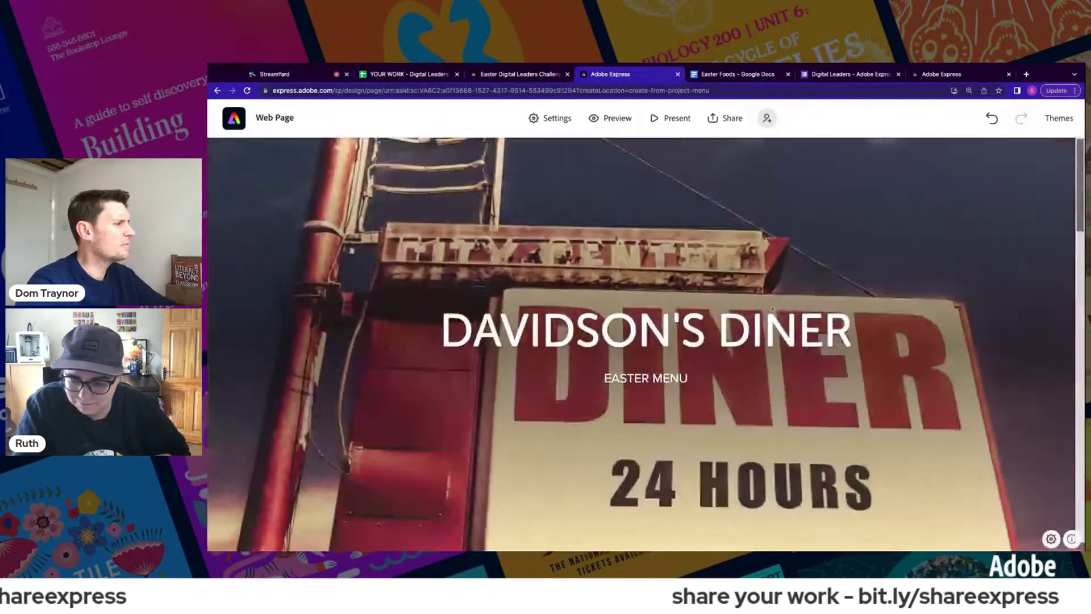
{"action": "left_click", "coordinate": [673, 120]}
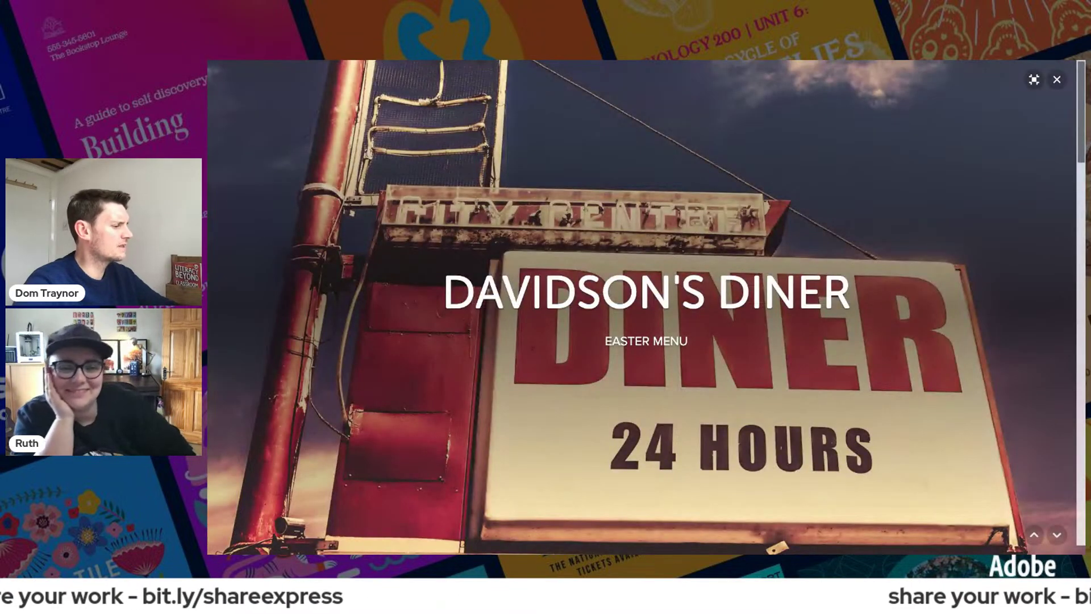
{"action": "scroll", "coordinate": [646, 307], "scroll_direction": "down", "scroll_amount": 5}
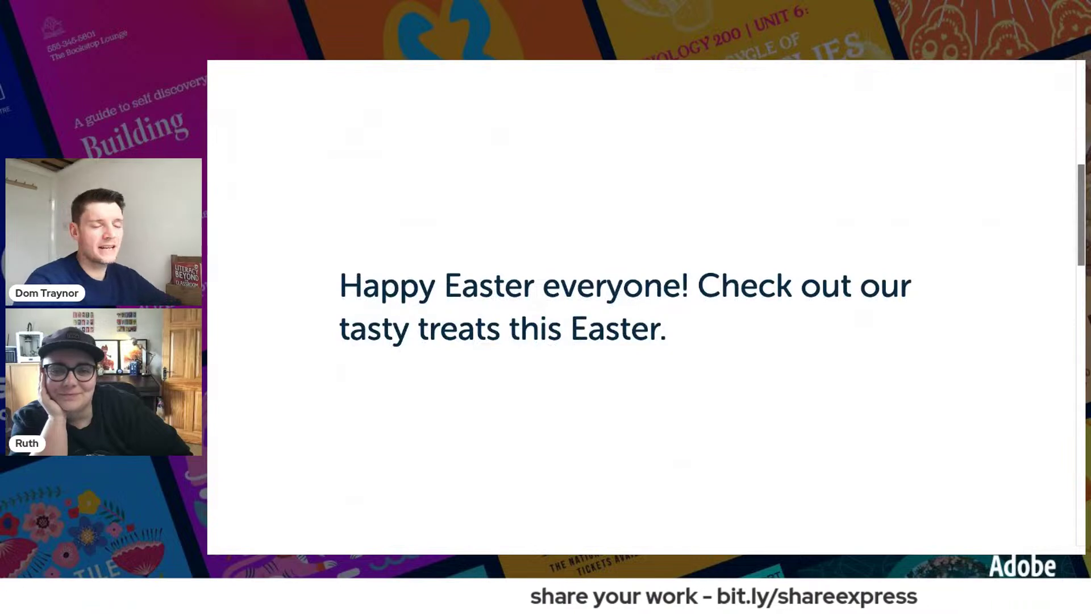
{"action": "scroll", "coordinate": [646, 307], "scroll_direction": "down", "scroll_amount": 6}
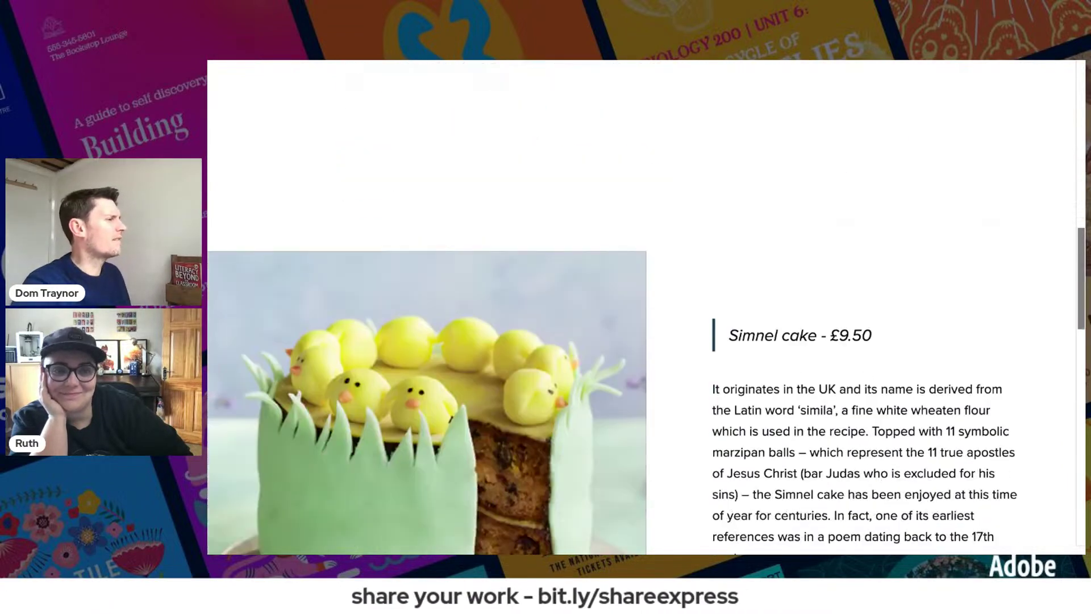
{"action": "scroll", "coordinate": [646, 306], "scroll_direction": "down", "scroll_amount": 4}
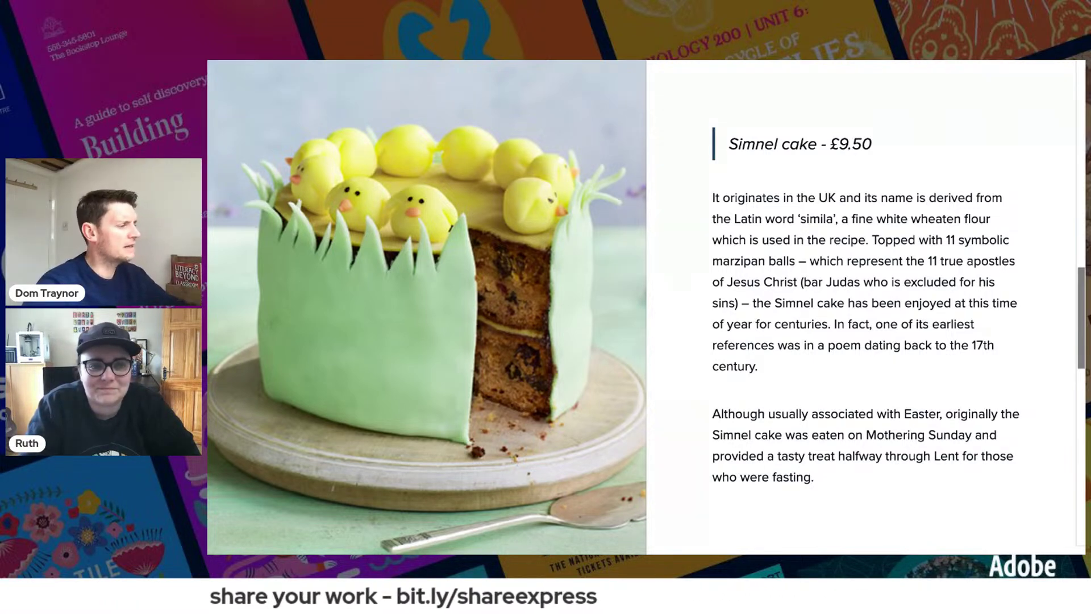
{"action": "scroll", "coordinate": [646, 306], "scroll_direction": "down", "scroll_amount": 5}
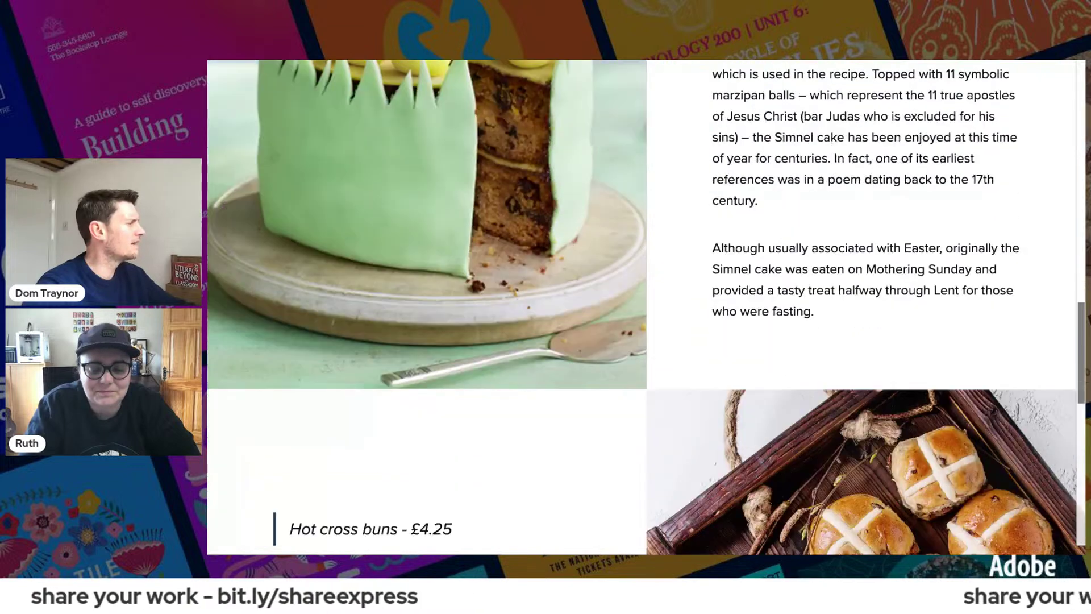
{"action": "scroll", "coordinate": [646, 307], "scroll_direction": "down", "scroll_amount": 4}
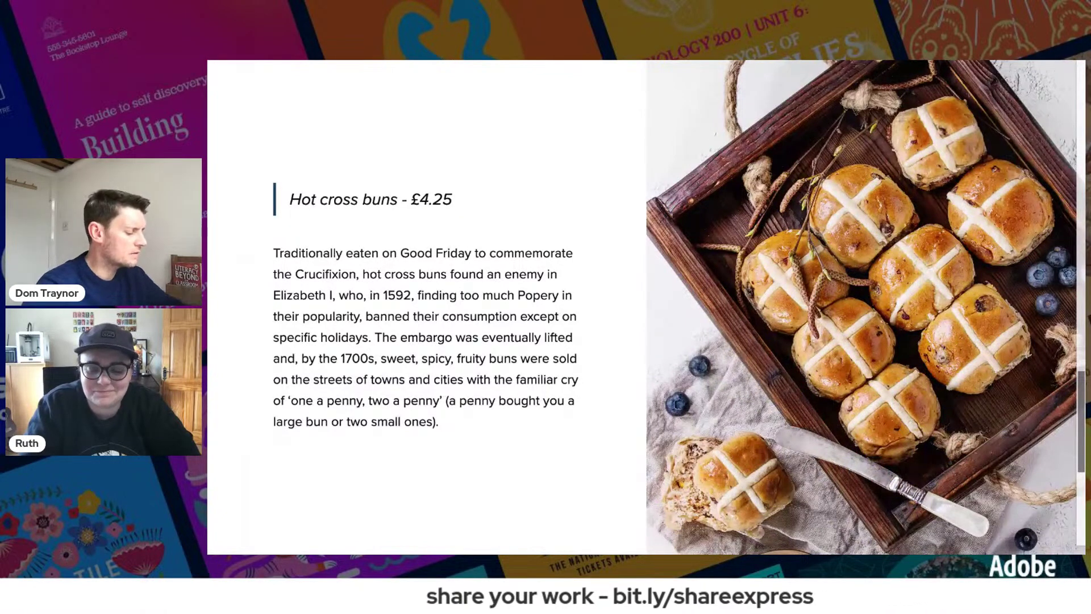
{"action": "key", "text": "Escape"}
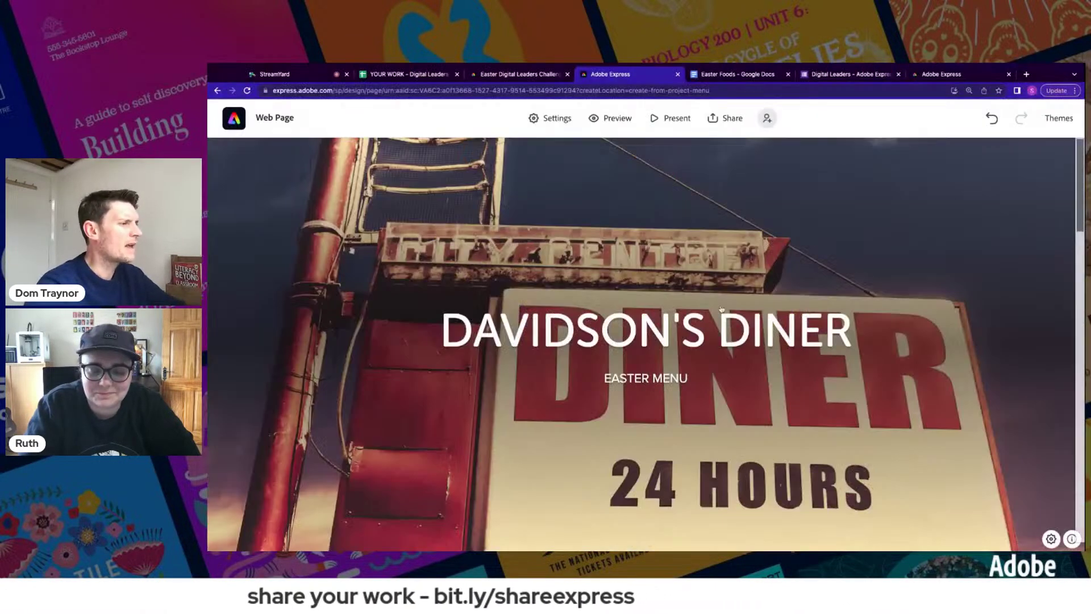
- Add a glideshow below the hot cross buns split layout at the end of the page
{"action": "scroll", "coordinate": [729, 317], "scroll_direction": "down", "scroll_amount": 15}
{"action": "scroll", "coordinate": [729, 317], "scroll_direction": "down", "scroll_amount": 5}
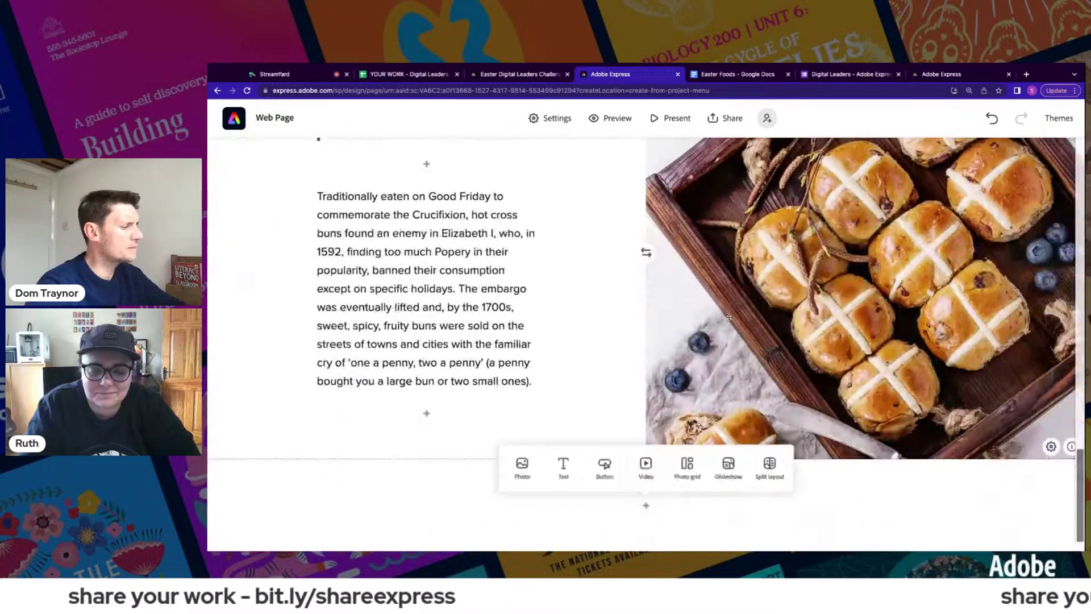
{"action": "left_click", "coordinate": [646, 505]}
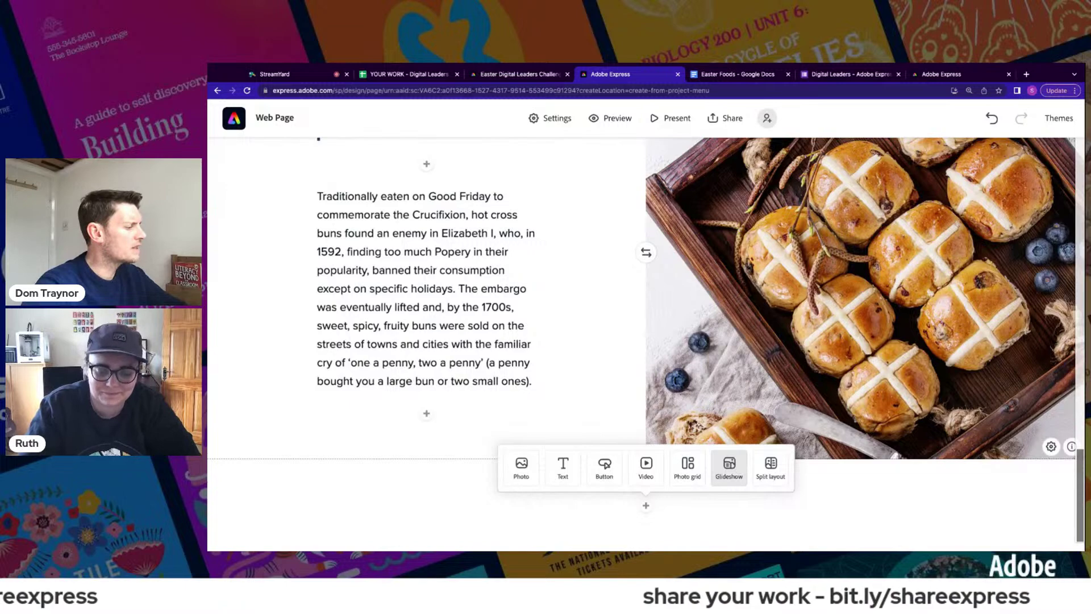
{"action": "left_click", "coordinate": [729, 466]}
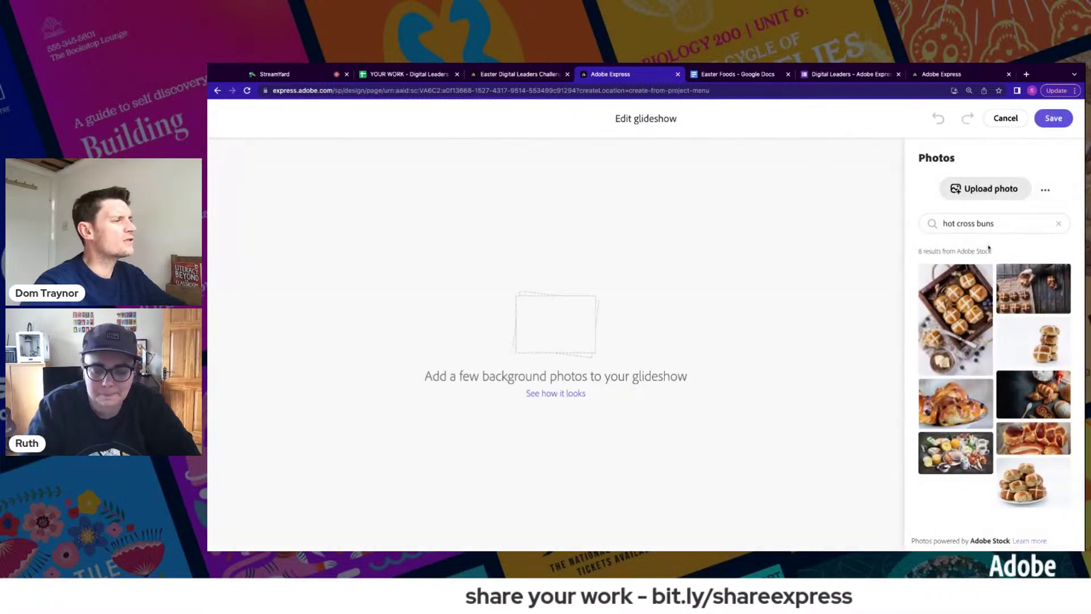
- Check the Easter Foods document for the next dish, search the photos for "pancakes" and add the blue-plate berry pancakes to the glideshow
{"action": "triple_click", "coordinate": [969, 223]}
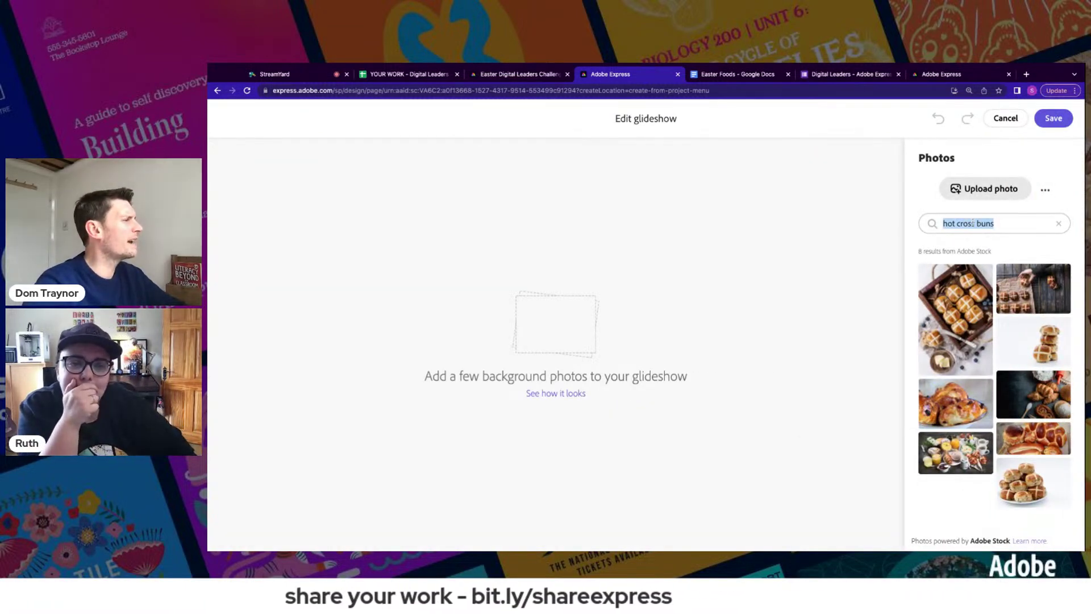
{"action": "left_click", "coordinate": [736, 74]}
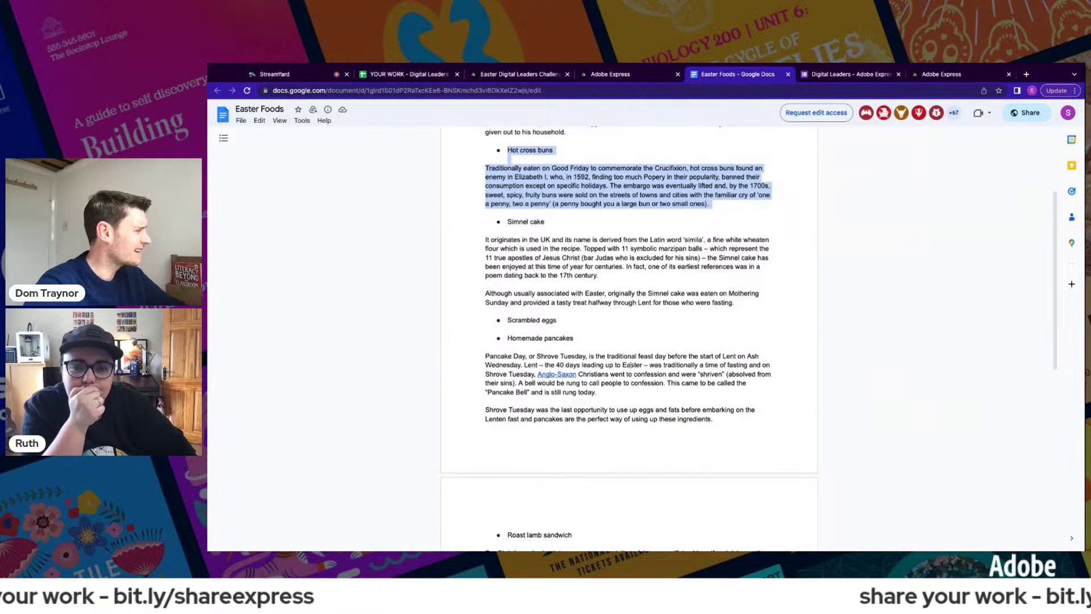
{"action": "scroll", "coordinate": [631, 364], "scroll_direction": "down", "scroll_amount": 2}
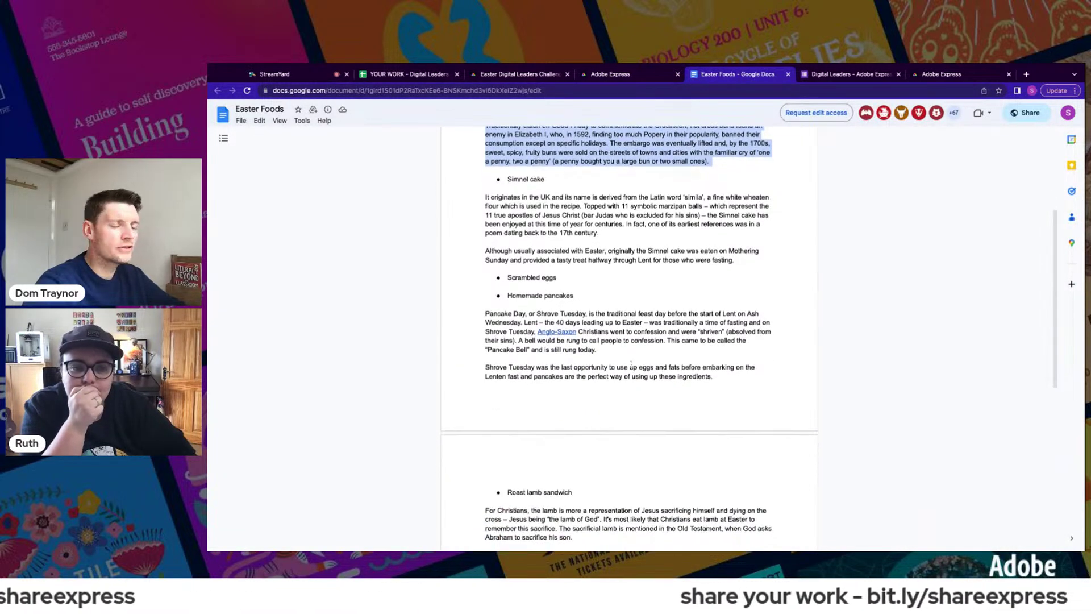
{"action": "left_click", "coordinate": [602, 79]}
{"action": "type", "text": "pancakes"}
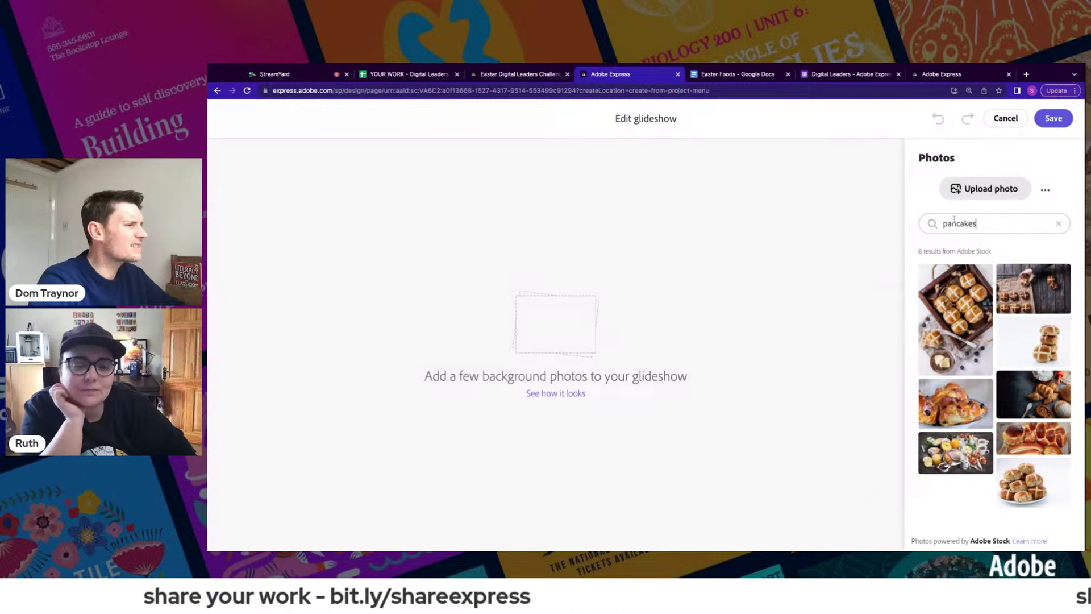
{"action": "key", "text": "Return"}
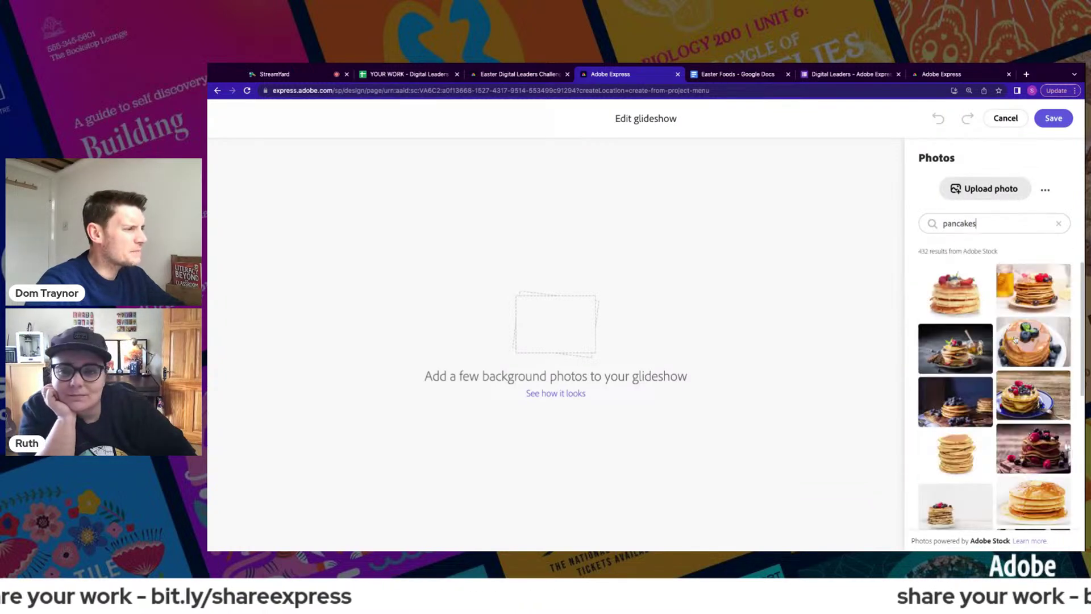
{"action": "left_click", "coordinate": [1026, 404]}
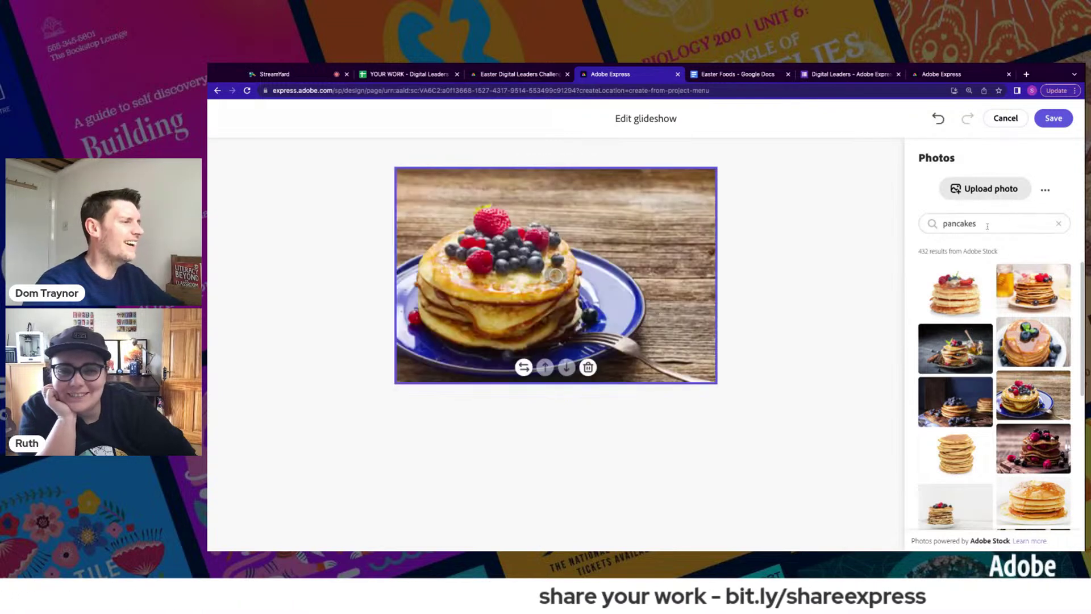
- Search for "scrambled eggs", add the photo of eggs with sliced bread on a dark blue plate, and save the glideshow
{"action": "double_click", "coordinate": [960, 224]}
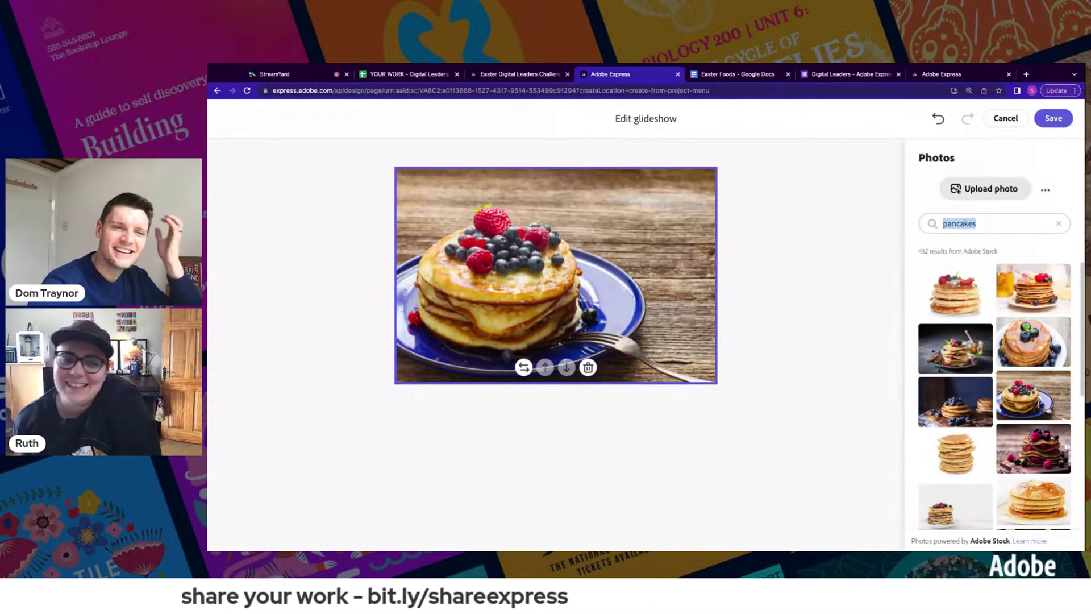
{"action": "type", "text": "scram"}
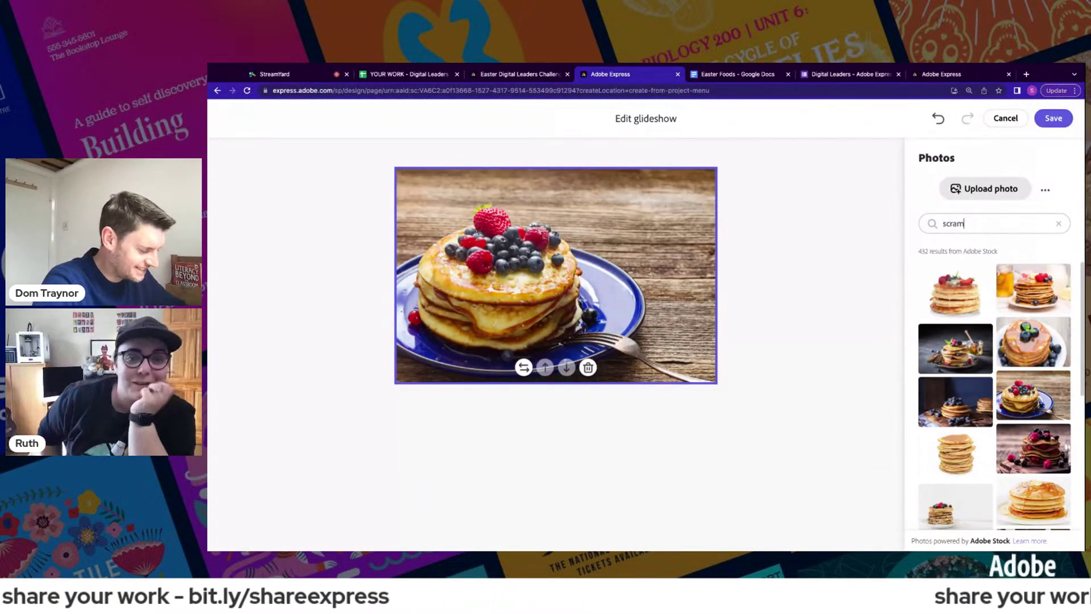
{"action": "type", "text": "bled eggs"}
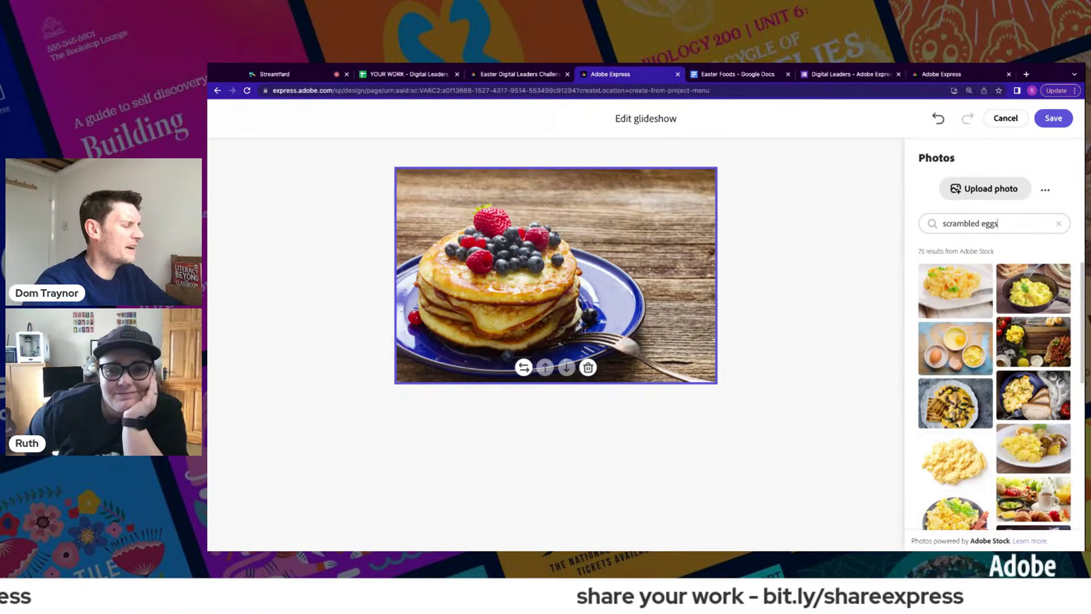
{"action": "scroll", "coordinate": [993, 385], "scroll_direction": "down", "scroll_amount": 1}
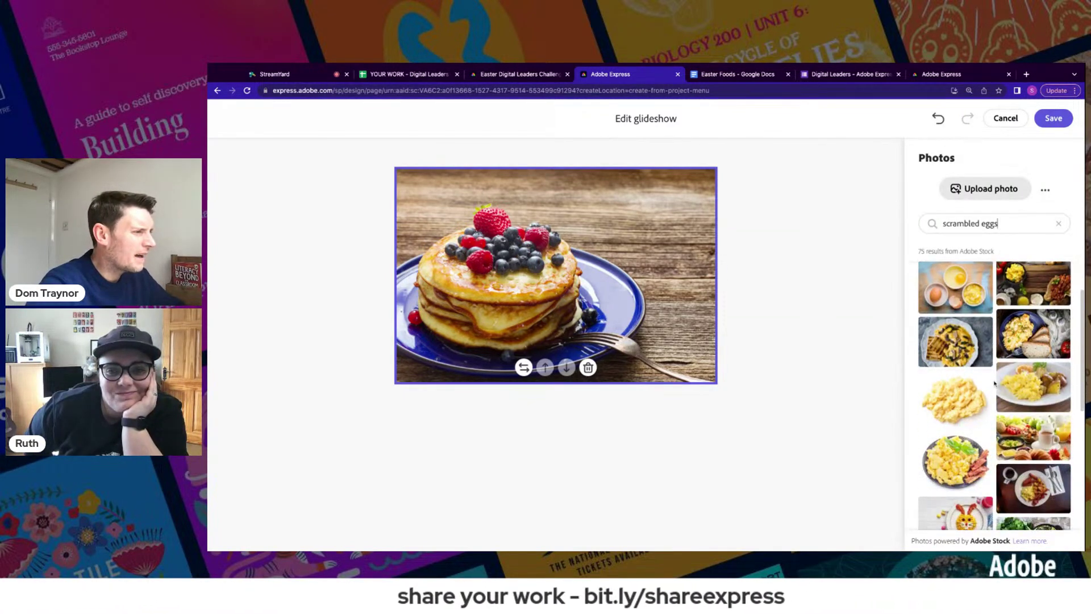
{"action": "left_click", "coordinate": [1019, 342]}
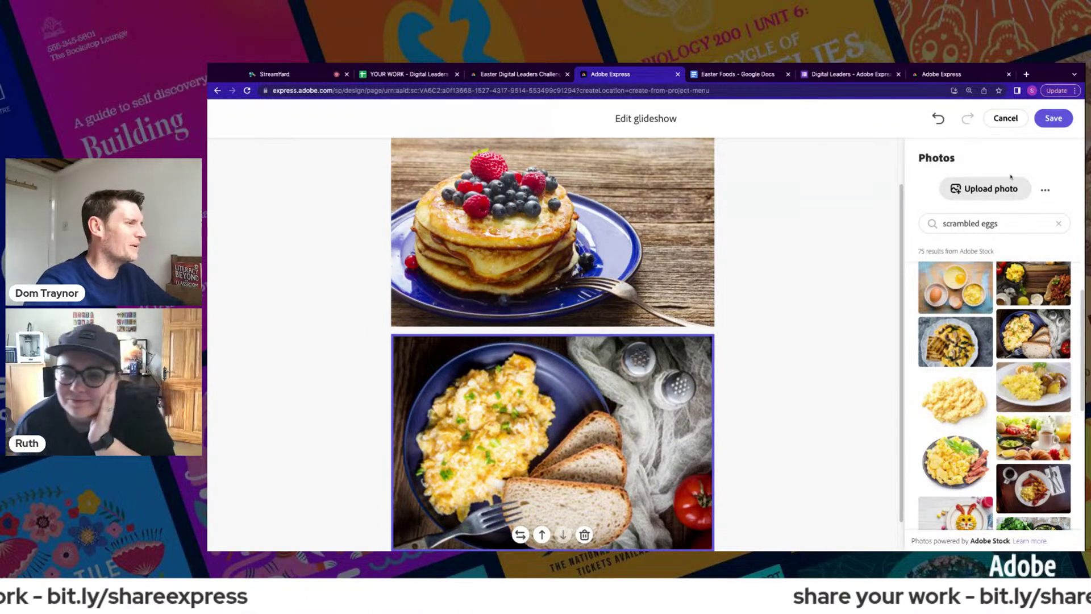
{"action": "scroll", "coordinate": [794, 373], "scroll_direction": "down", "scroll_amount": 1}
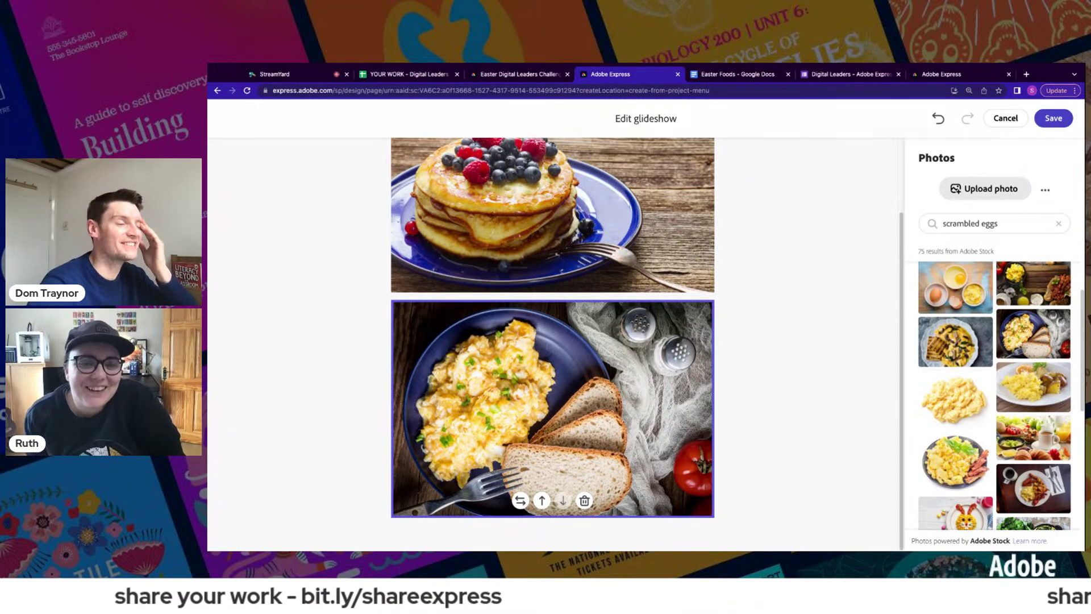
{"action": "left_click", "coordinate": [1053, 118]}
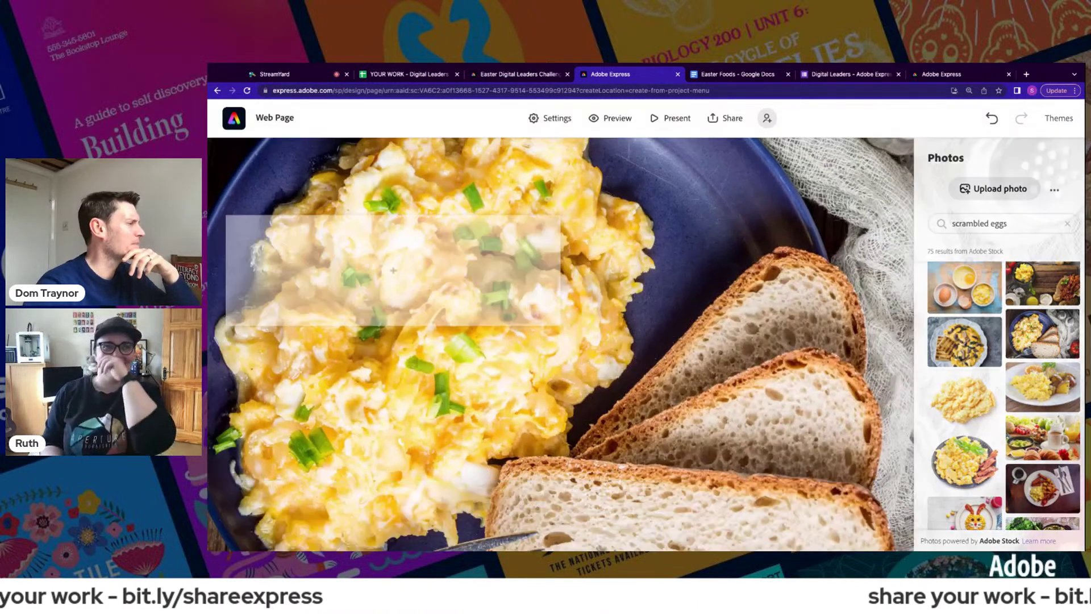
- Move the pancake slide's text box to the photo's right side and paste in the Homemade pancakes text from the Easter Foods document
{"action": "scroll", "coordinate": [393, 270], "scroll_direction": "down", "scroll_amount": 5}
{"action": "left_click_drag", "start_coordinate": [507, 343], "coordinate": [968, 335]}
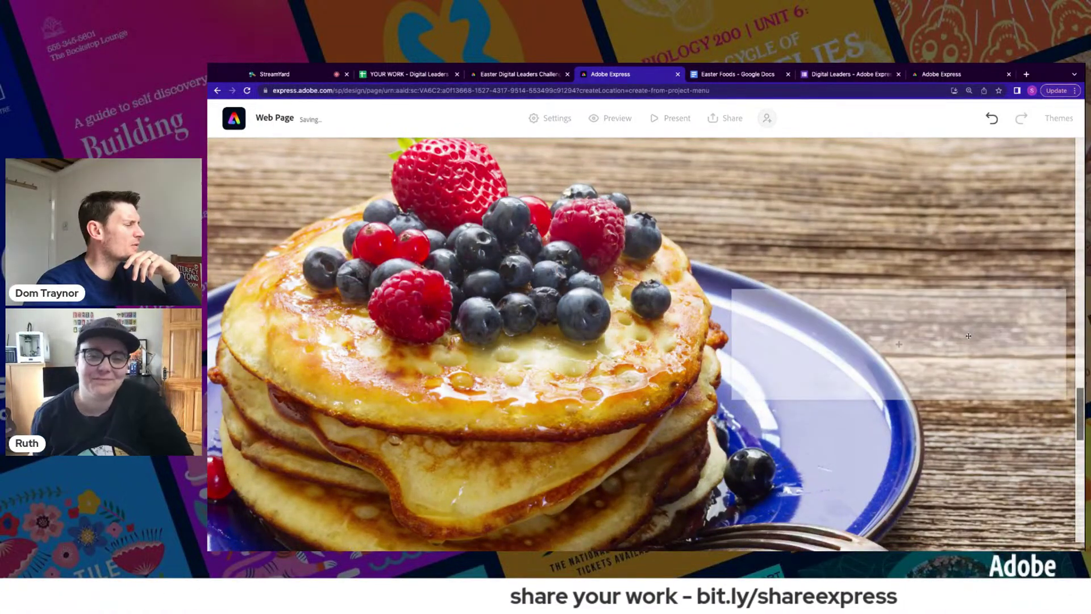
{"action": "left_click", "coordinate": [731, 76]}
{"action": "left_click_drag", "start_coordinate": [508, 296], "coordinate": [719, 377]}
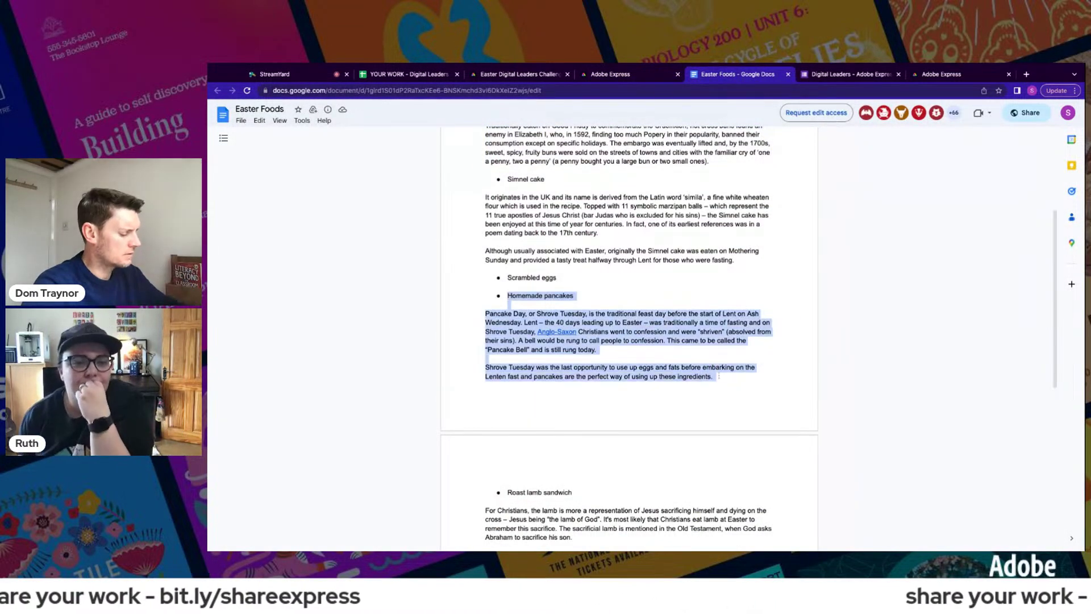
{"action": "left_click", "coordinate": [610, 76]}
{"action": "left_click", "coordinate": [878, 307]}
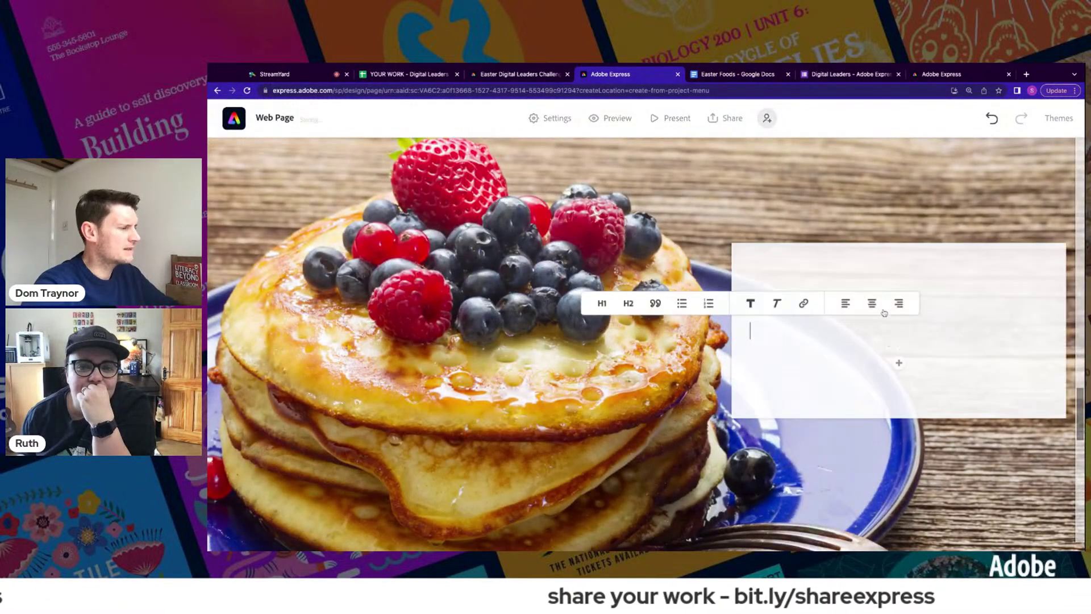
{"action": "type", "text": "Shrove Tuesday was the last opportunity to use up eggs and fats before embarking on the Lenten fast and pancakes are the perfect way of using up these ingredients."}
- Format the "Homemade pancakes" title as a quote and append the price "- £6.50"
{"action": "scroll", "coordinate": [883, 307], "scroll_direction": "up", "scroll_amount": 2}
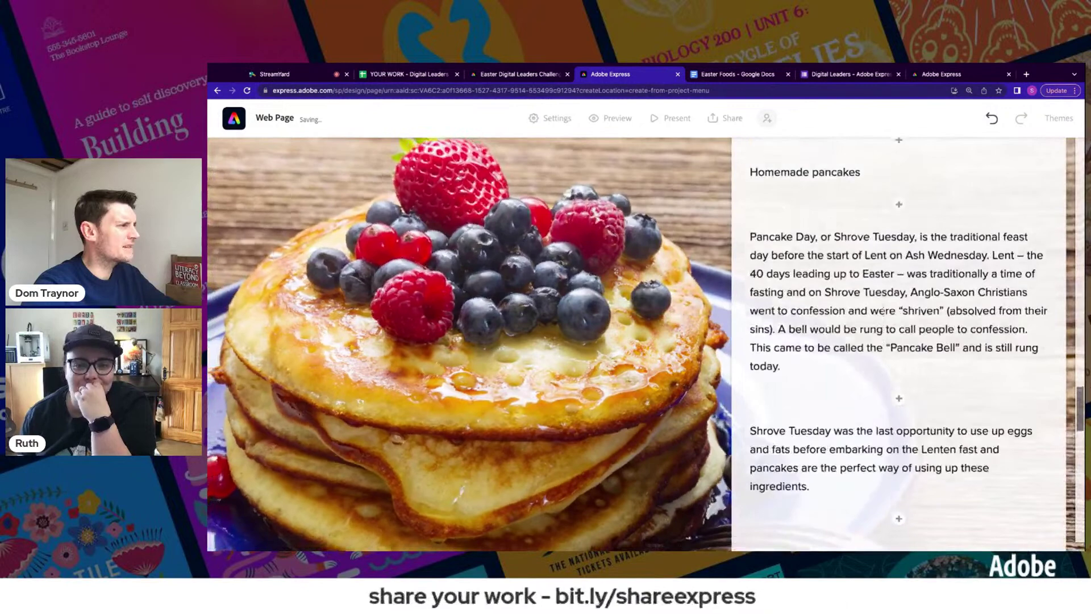
{"action": "left_click", "coordinate": [779, 194]}
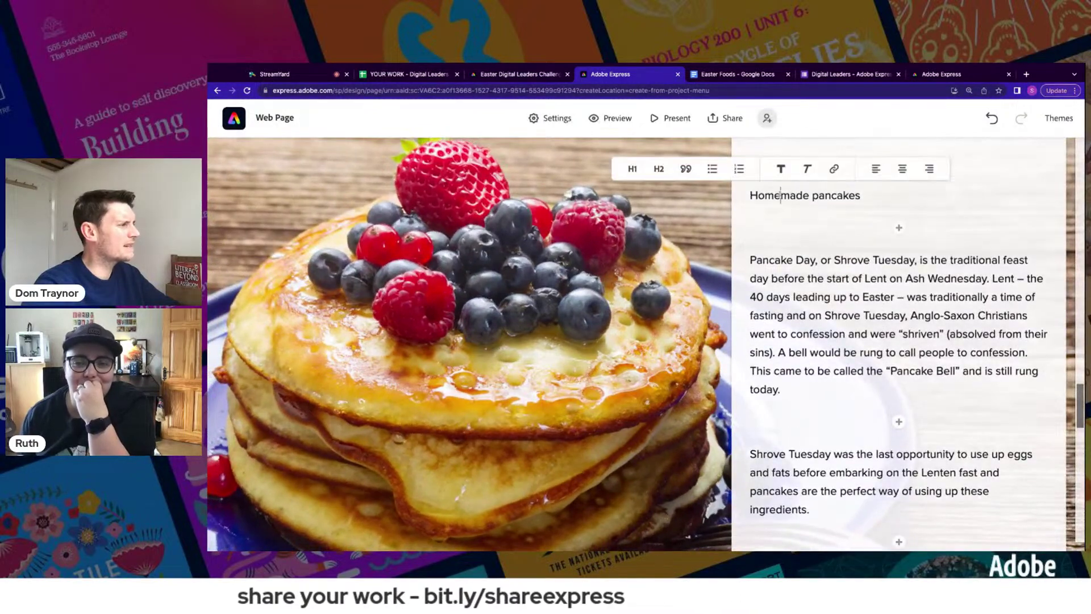
{"action": "left_click", "coordinate": [681, 166]}
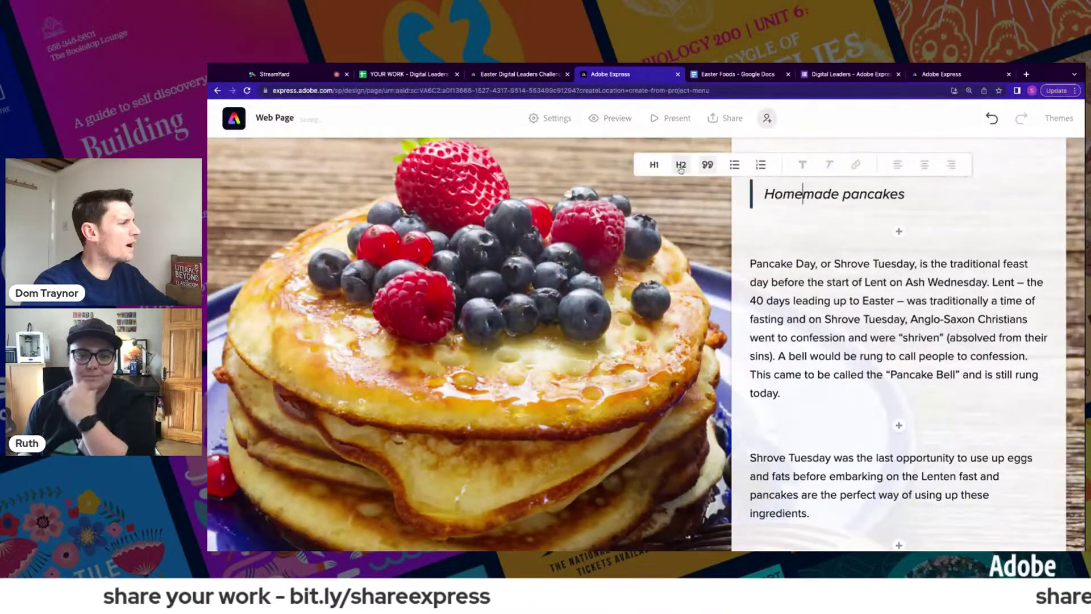
{"action": "left_click", "coordinate": [920, 192]}
{"action": "type", "text": "-"}
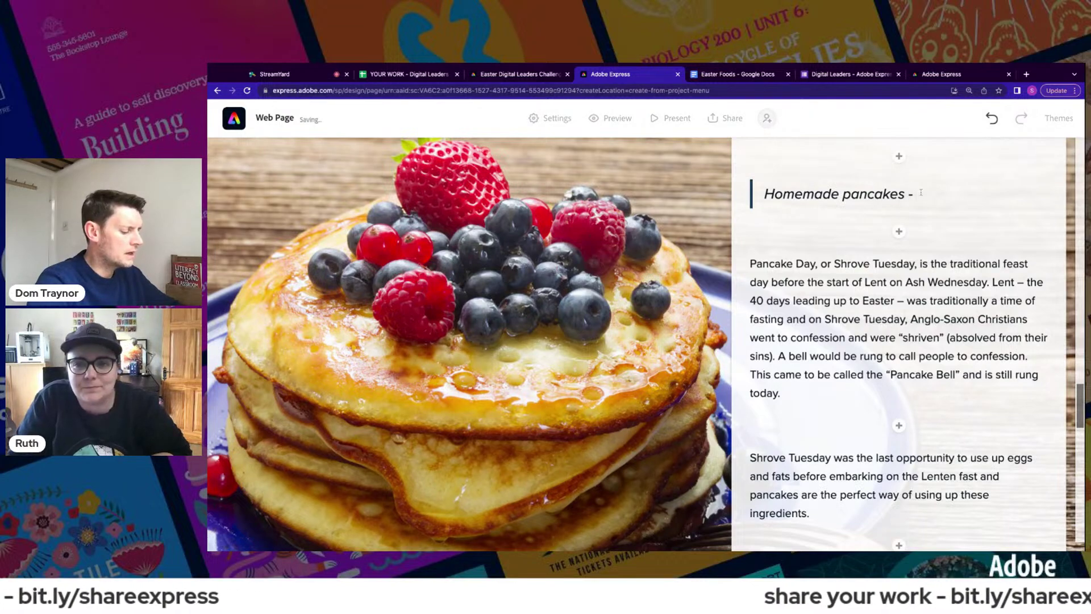
{"action": "type", "text": " £6"}
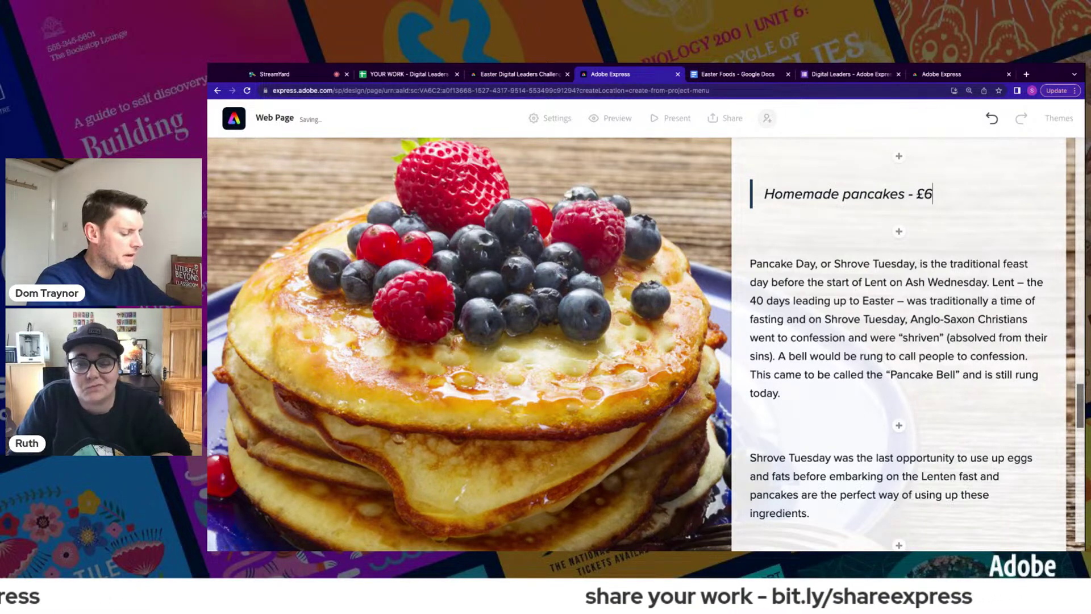
{"action": "type", "text": ".50"}
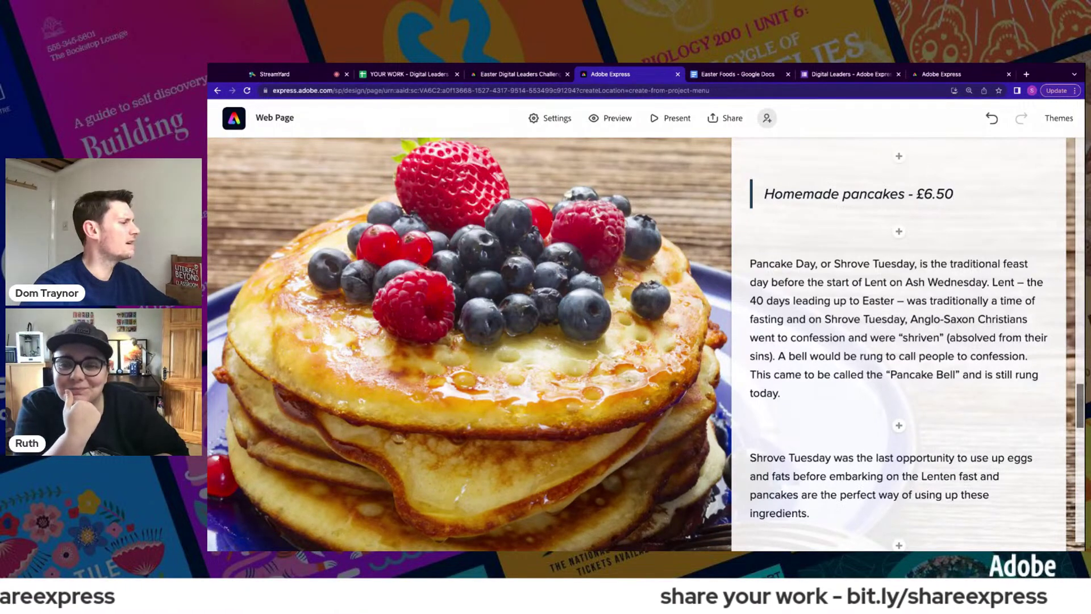
{"action": "scroll", "coordinate": [678, 370], "scroll_direction": "down", "scroll_amount": 10}
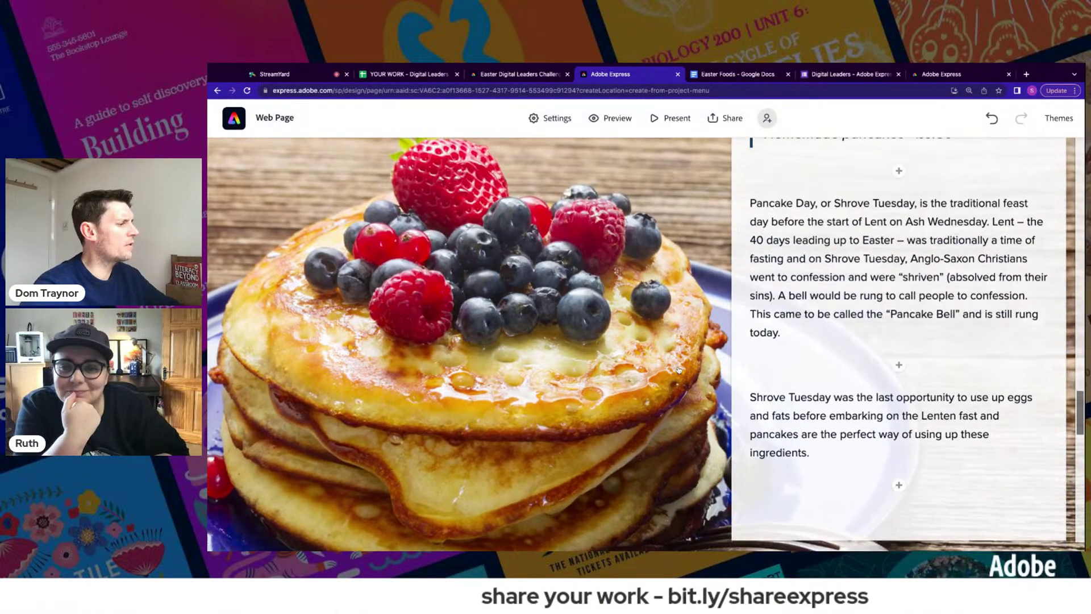
{"action": "scroll", "coordinate": [678, 370], "scroll_direction": "down", "scroll_amount": 5}
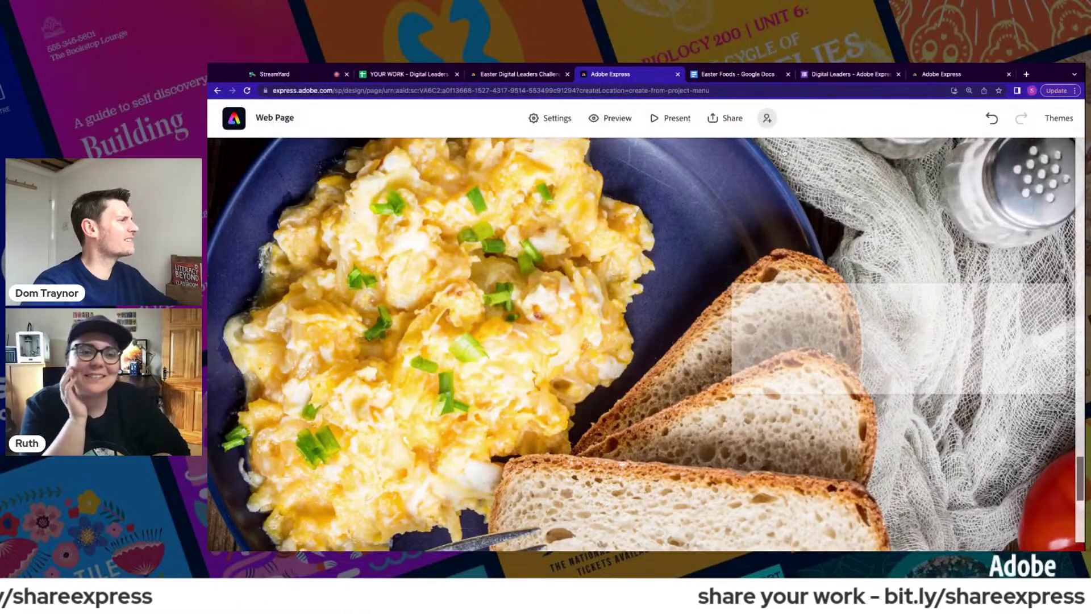
- Copy "Scrambled eggs" from the Easter Foods document and paste it into the text box on the scrambled eggs slide
{"action": "key", "text": "ctrl+Tab"}
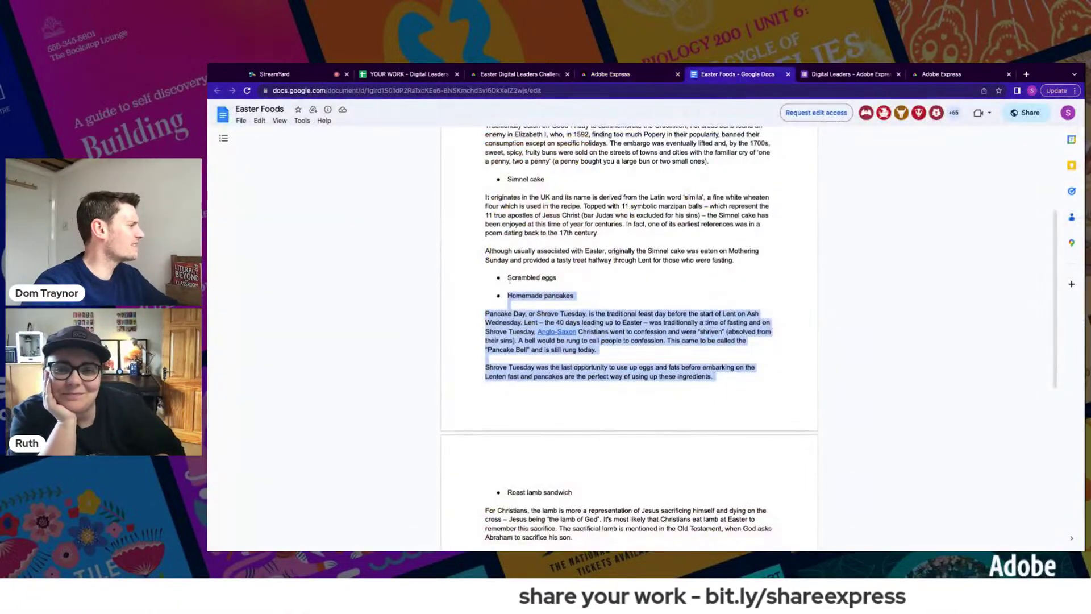
{"action": "left_click", "coordinate": [508, 278]}
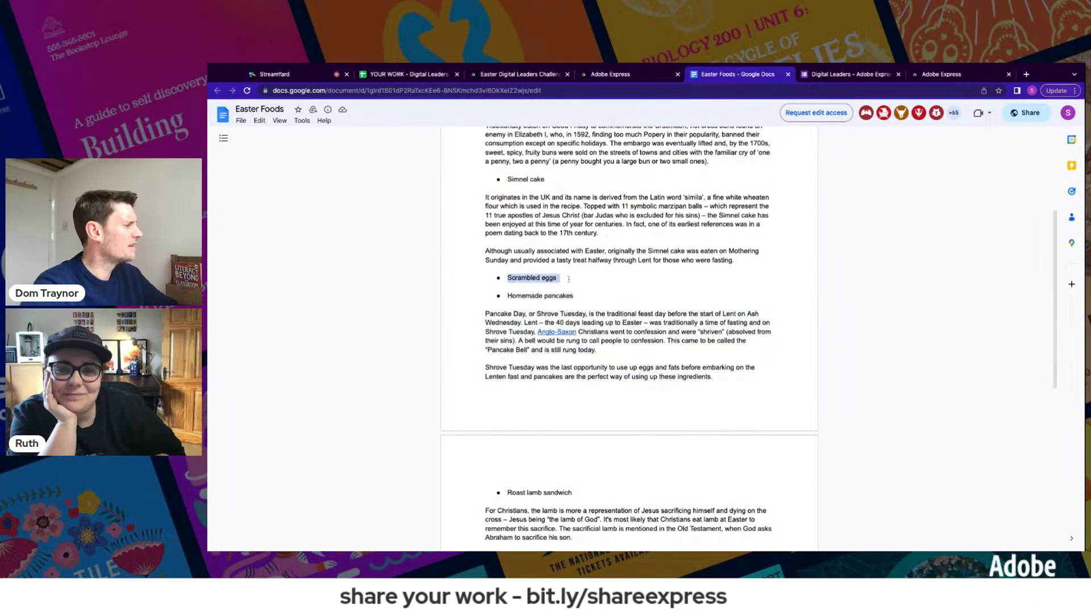
{"action": "left_click", "coordinate": [627, 74]}
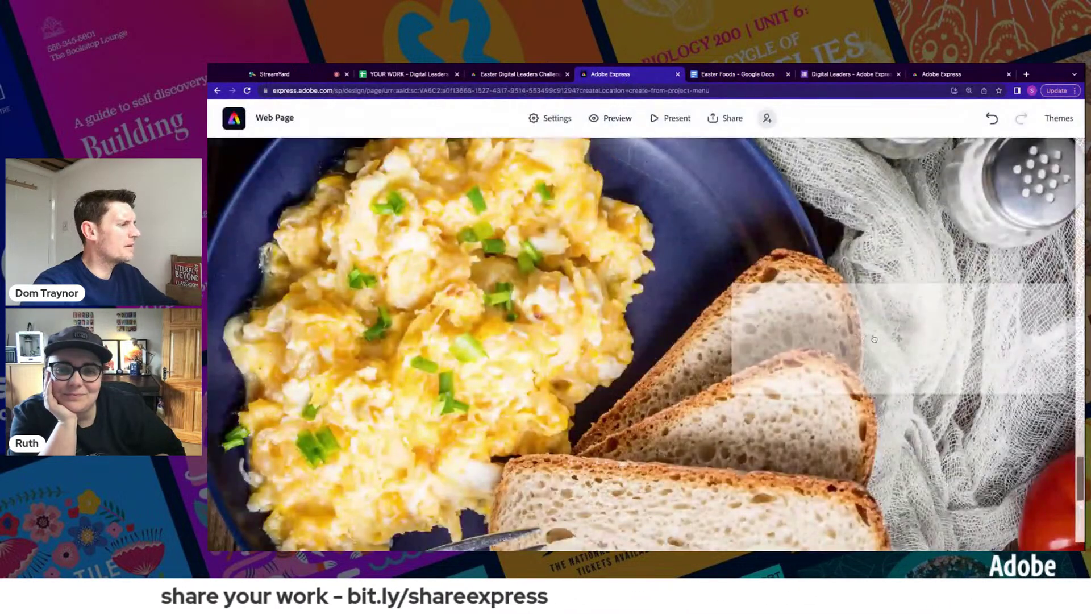
{"action": "left_click", "coordinate": [896, 341]}
{"action": "left_click", "coordinate": [877, 297]}
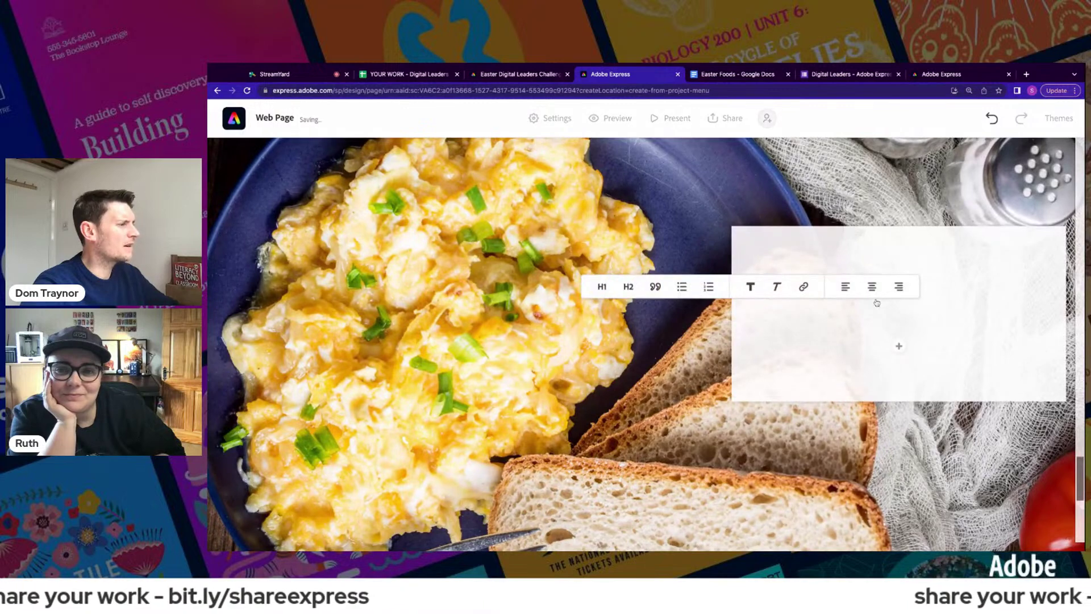
{"action": "type", "text": "Scrambled eggs"}
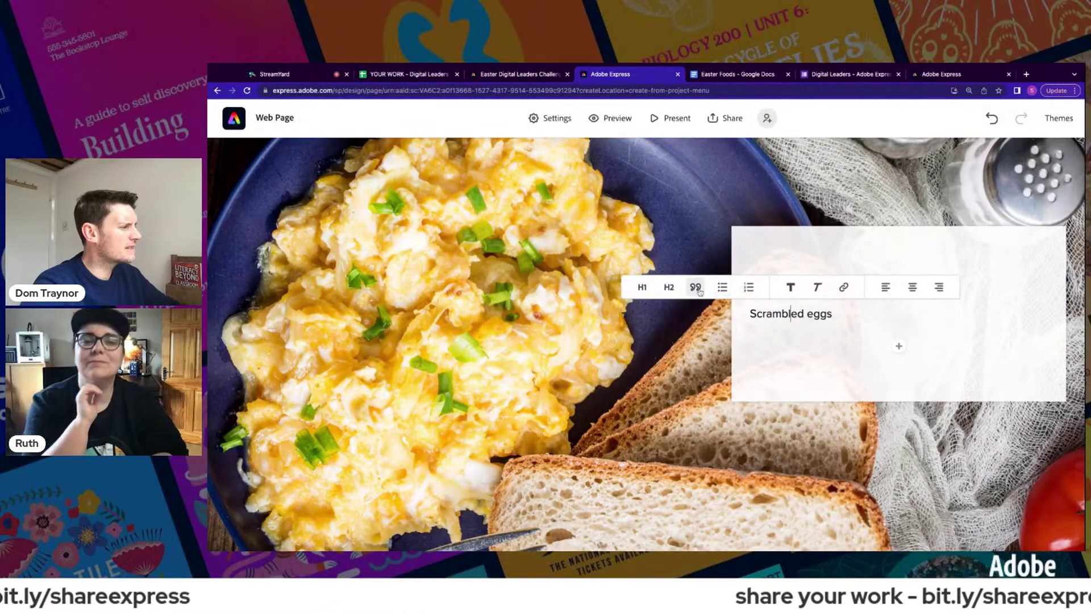
- Format the "Scrambled eggs" title as a quote and append the price "- £7"
{"action": "left_click", "coordinate": [702, 288]}
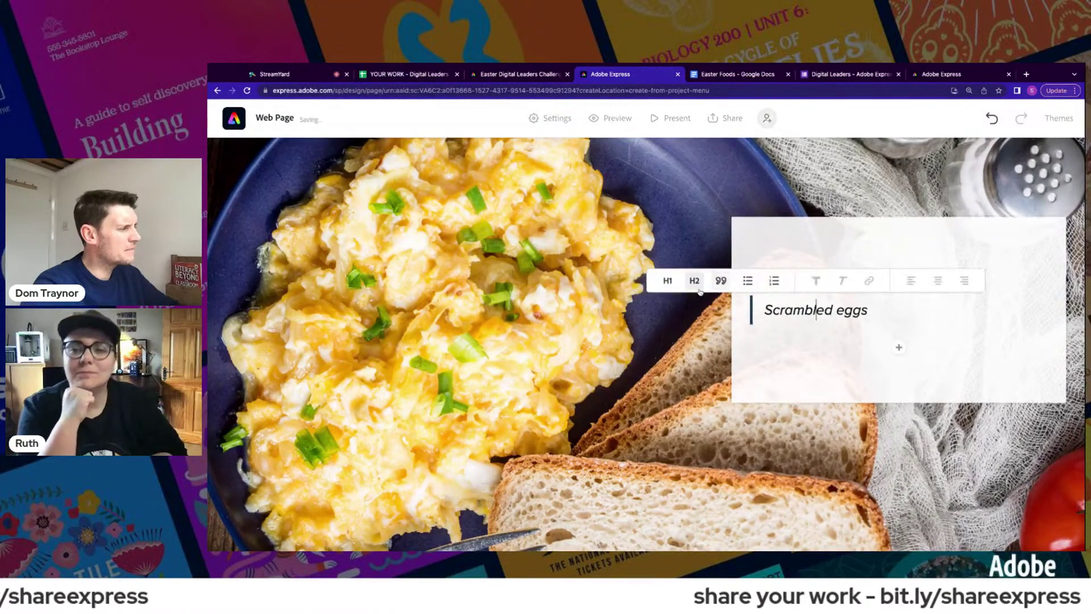
{"action": "left_click", "coordinate": [896, 316]}
{"action": "type", "text": "- £7"}
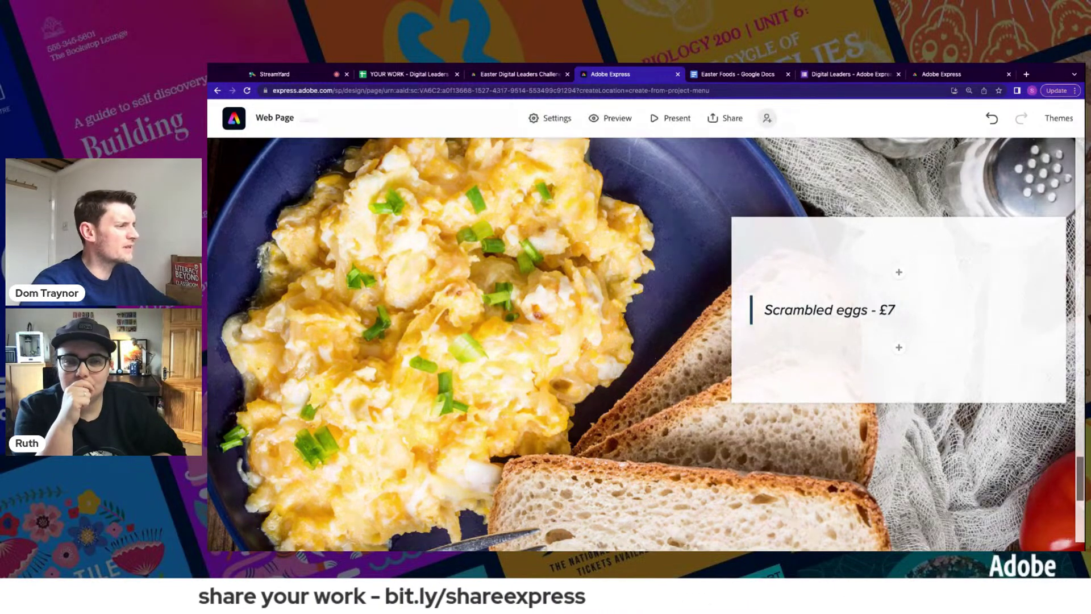
- Add the line "BECAUSE ARE JUST SOOOO TASTY" below the scrambled eggs title and format it as an H1 heading
{"action": "left_click", "coordinate": [899, 347]}
{"action": "left_click", "coordinate": [878, 310]}
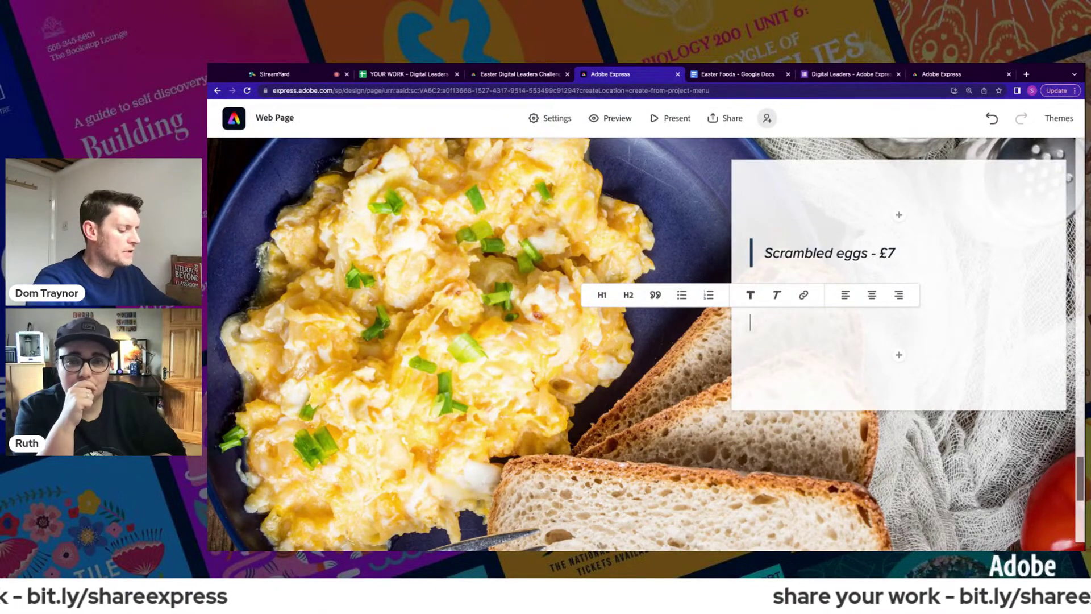
{"action": "type", "text": "BU"}
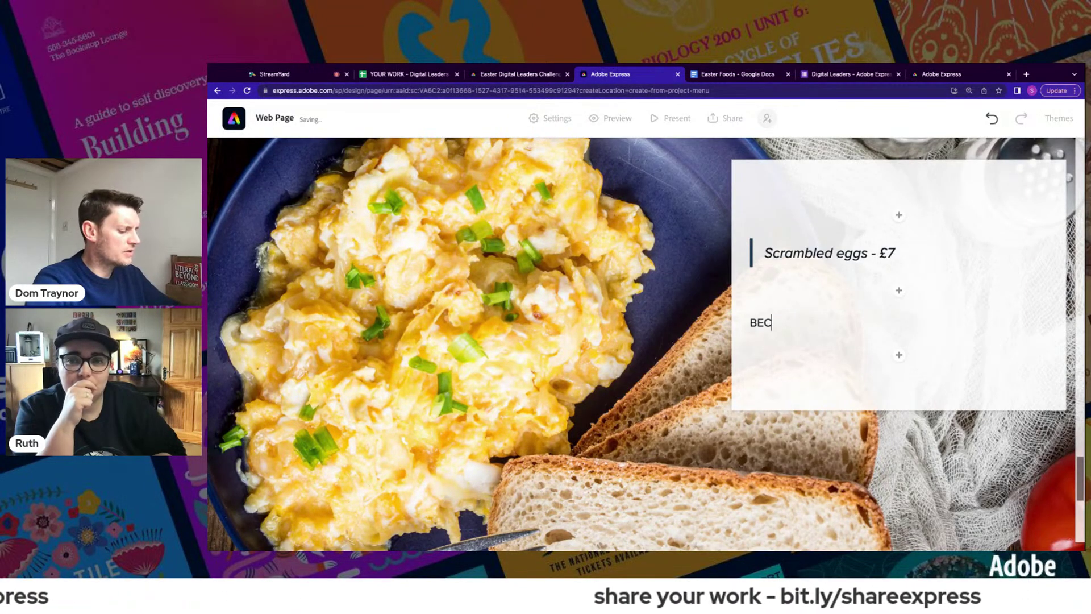
{"action": "type", "text": "CAUSE ARE JUST SO"}
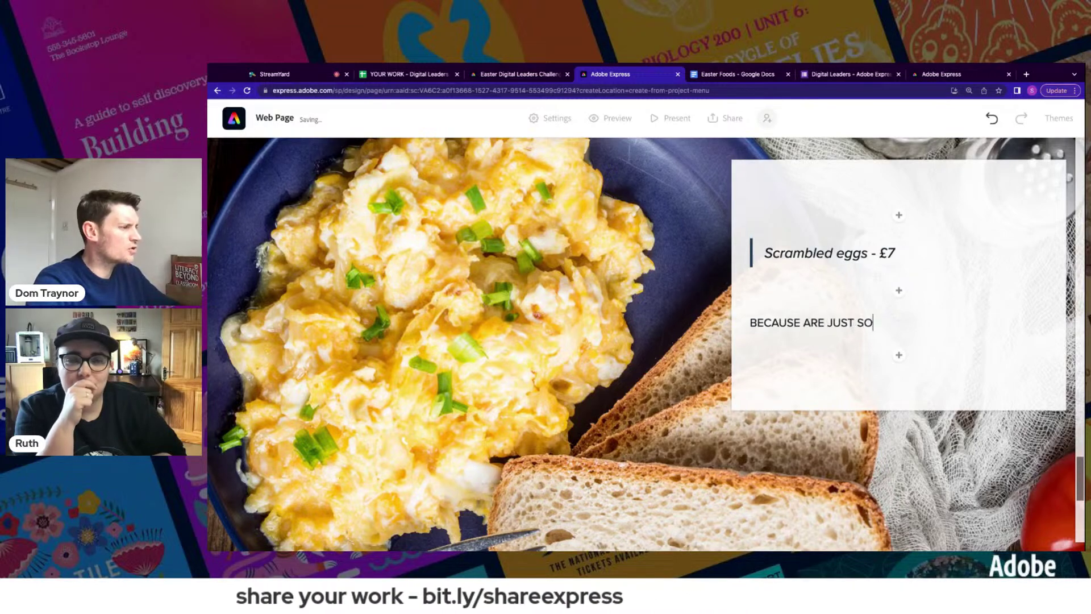
{"action": "type", "text": "OOO TASTY"}
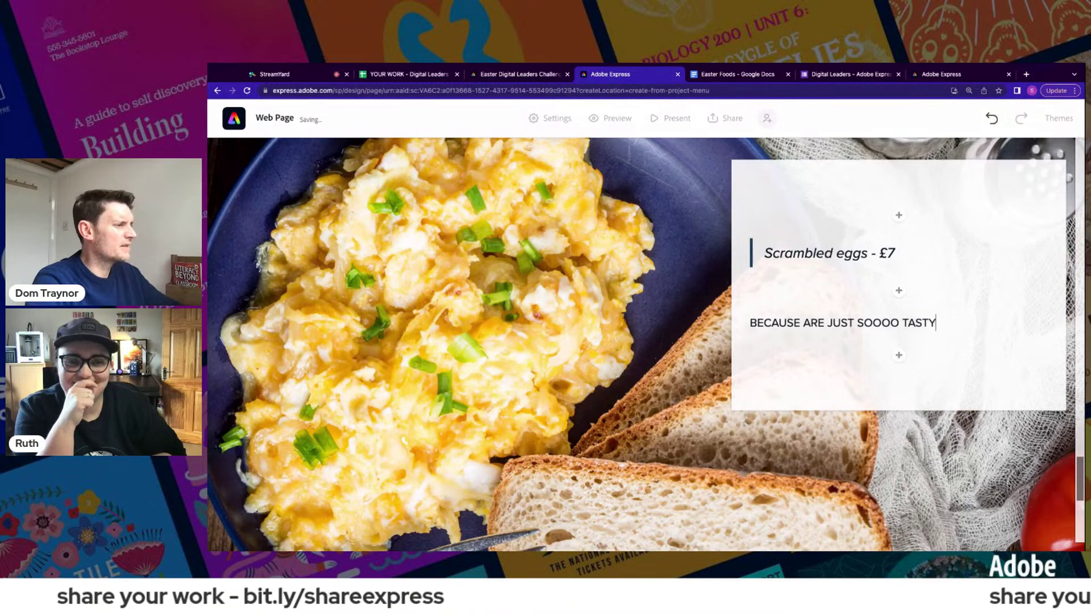
{"action": "left_click", "coordinate": [883, 323]}
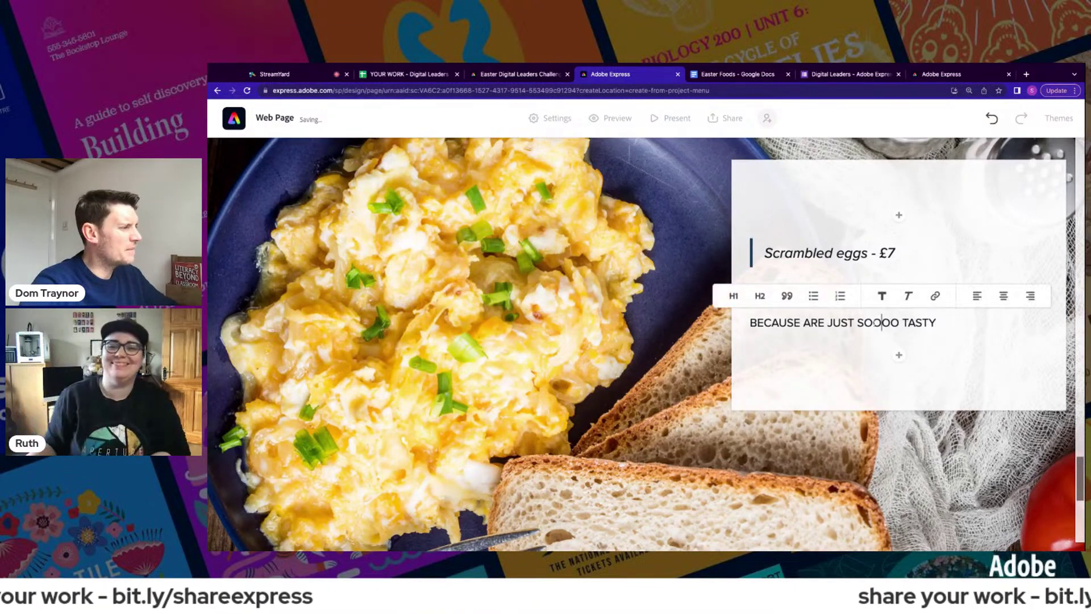
{"action": "left_click", "coordinate": [754, 296]}
{"action": "left_click", "coordinate": [754, 294]}
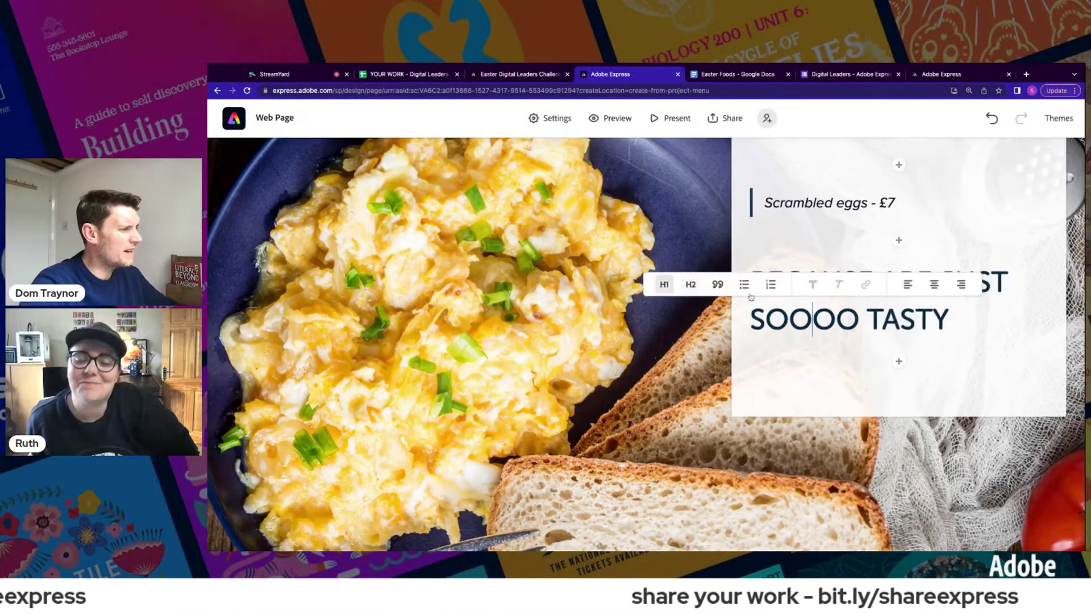
- Extend the scrambled eggs heading with ", THEY MUST BE EATEN ALL YEAR ROUND."
{"action": "left_click", "coordinate": [804, 379]}
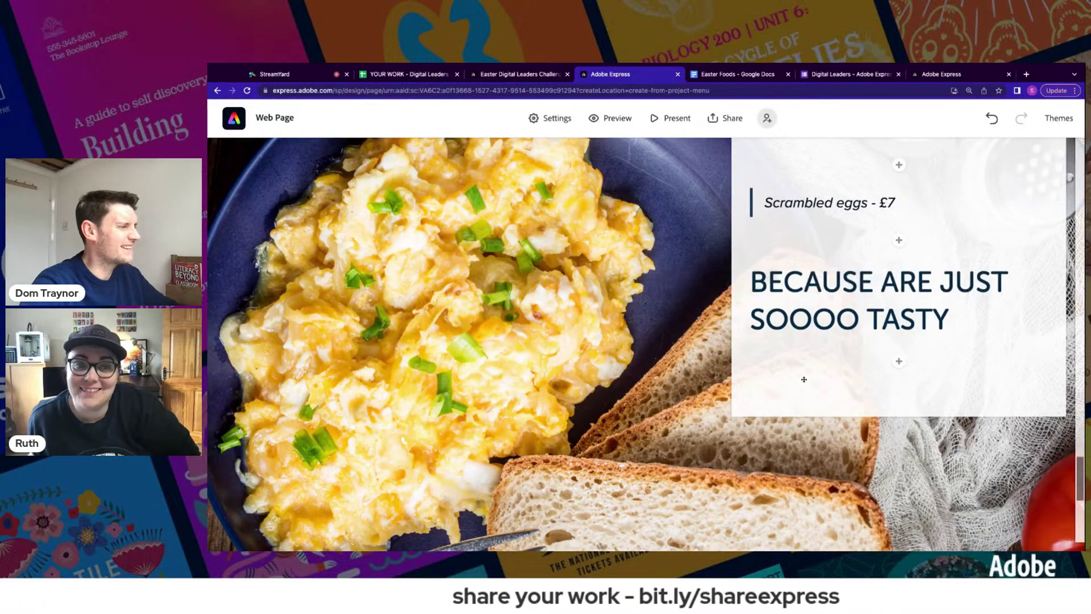
{"action": "type", "text": ","}
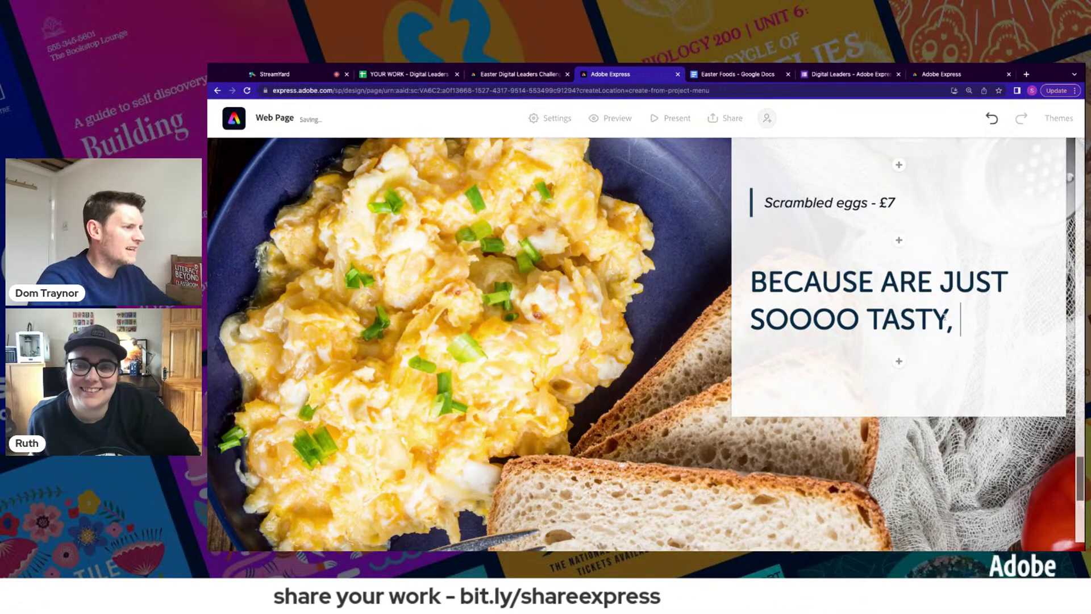
{"action": "type", "text": " THEY MUST "}
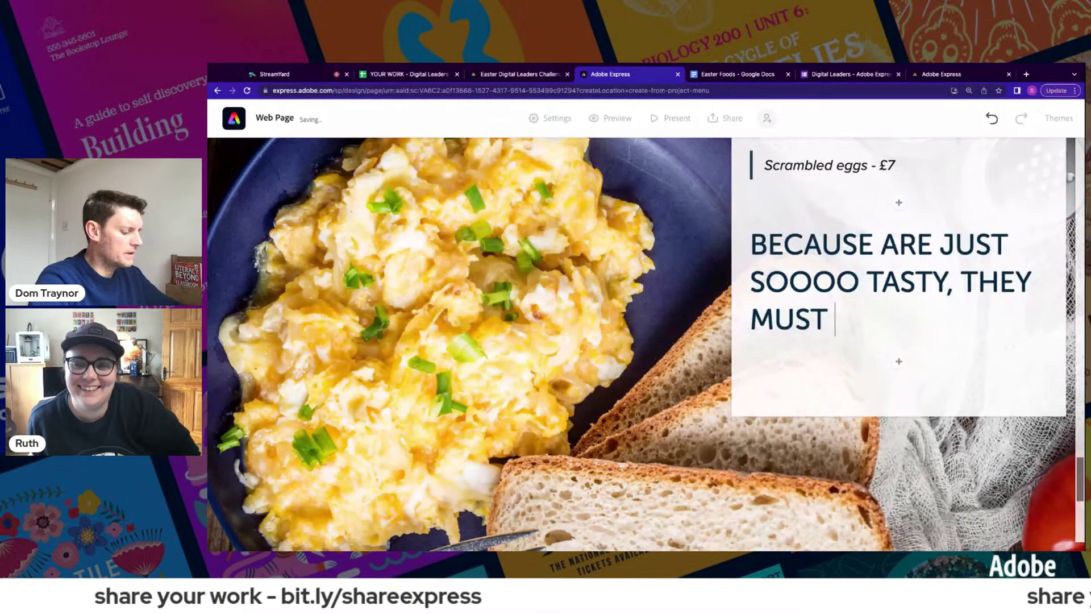
{"action": "type", "text": "BE EATEN ALL YEAR ROUND."}
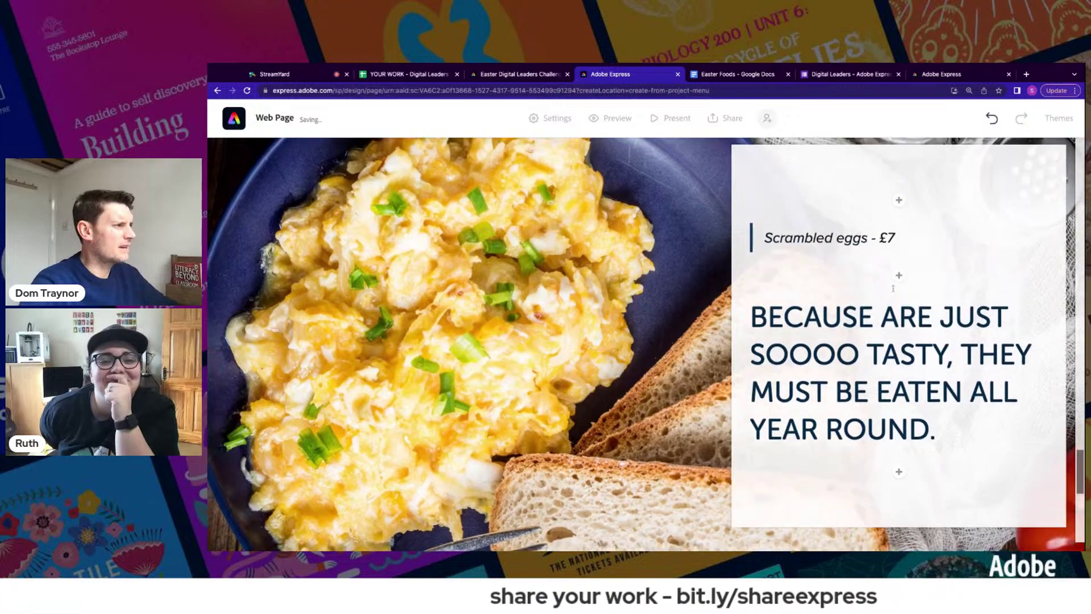
- Insert a glideshow below the hot cross buns section of the iPad page
{"action": "scroll", "coordinate": [892, 277], "scroll_direction": "down", "scroll_amount": 15}
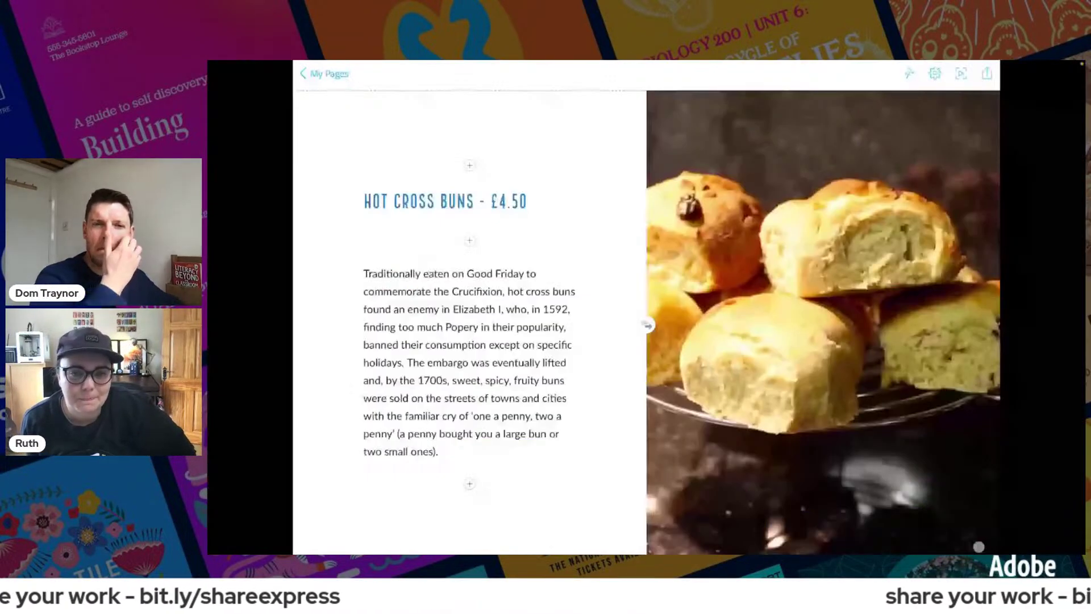
{"action": "scroll", "coordinate": [646, 318], "scroll_direction": "down", "scroll_amount": 2}
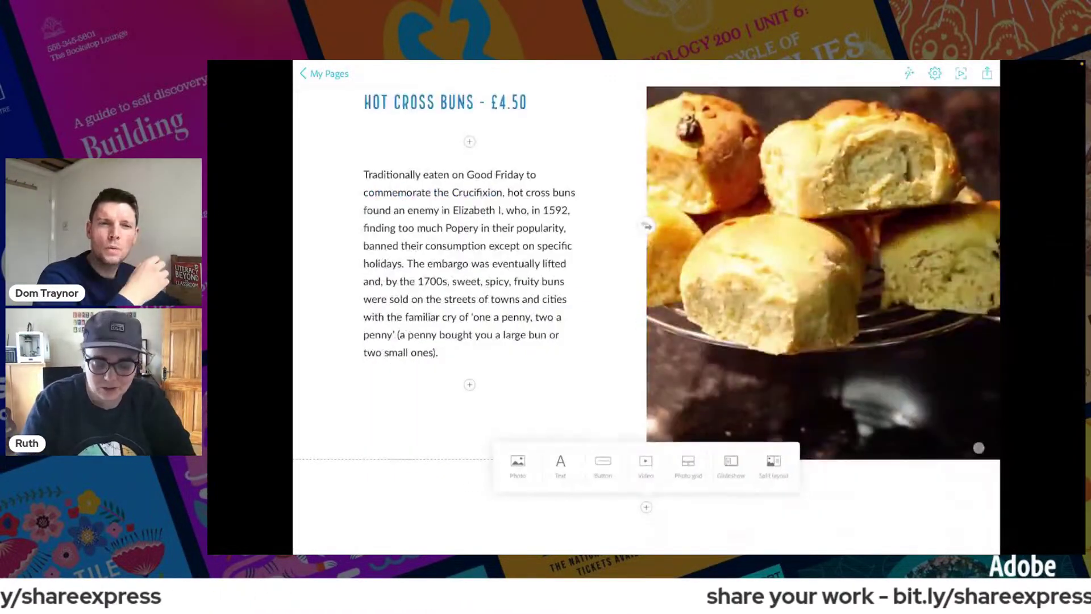
{"action": "scroll", "coordinate": [646, 318], "scroll_direction": "up", "scroll_amount": 5}
{"action": "scroll", "coordinate": [646, 319], "scroll_direction": "down", "scroll_amount": 5}
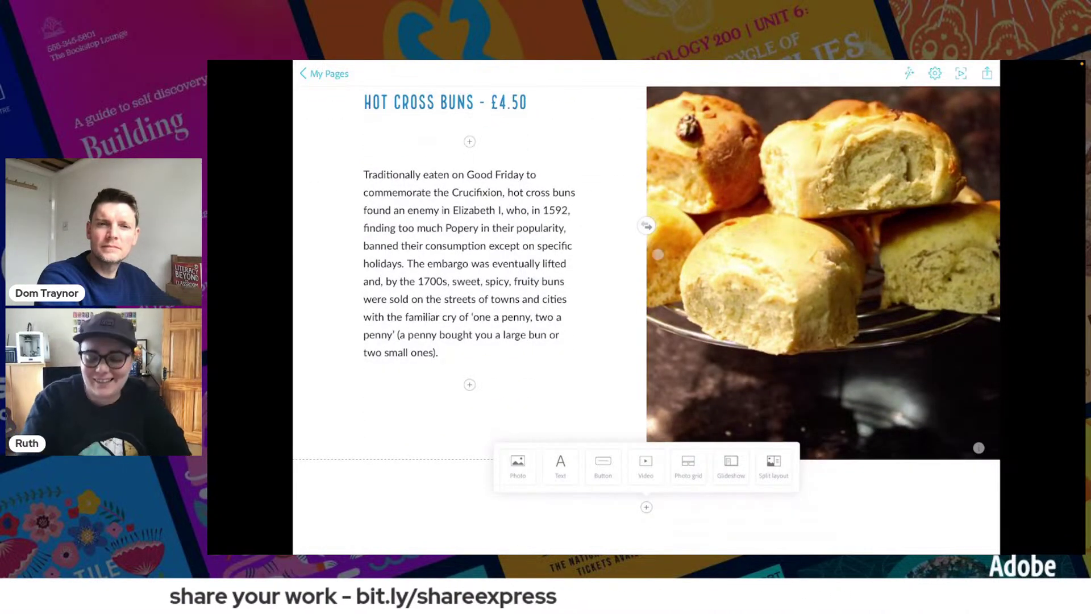
{"action": "scroll", "coordinate": [658, 255], "scroll_direction": "up", "scroll_amount": 1}
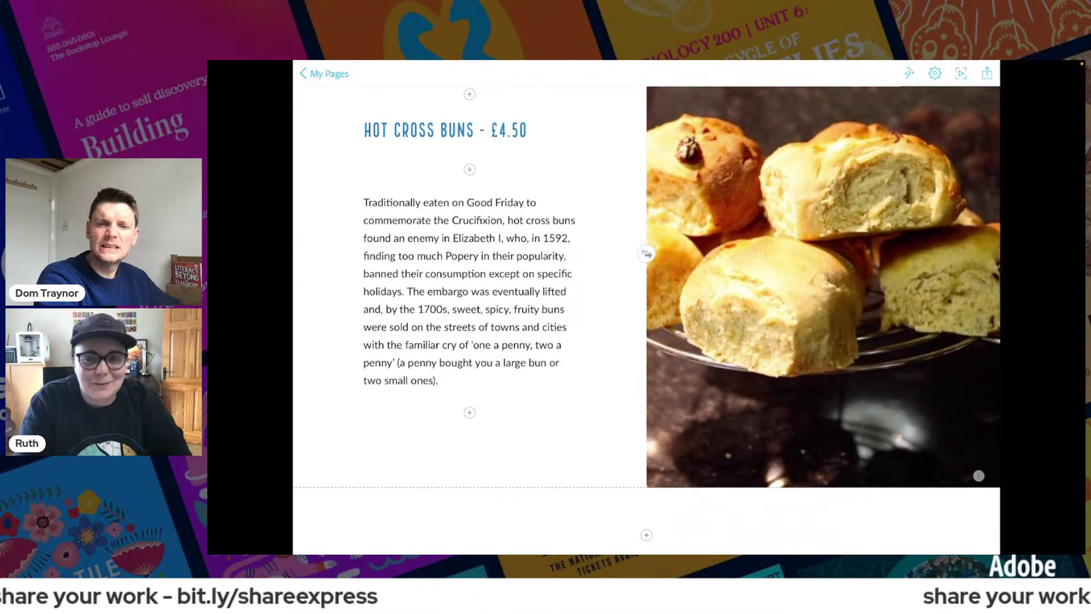
{"action": "scroll", "coordinate": [646, 284], "scroll_direction": "down", "scroll_amount": 1}
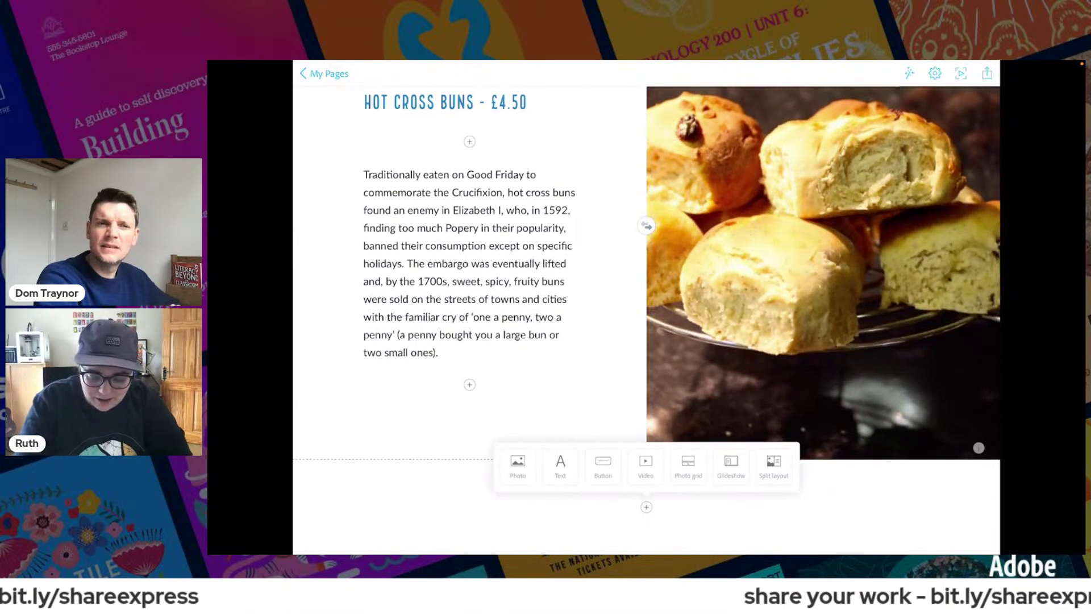
{"action": "left_click", "coordinate": [730, 466]}
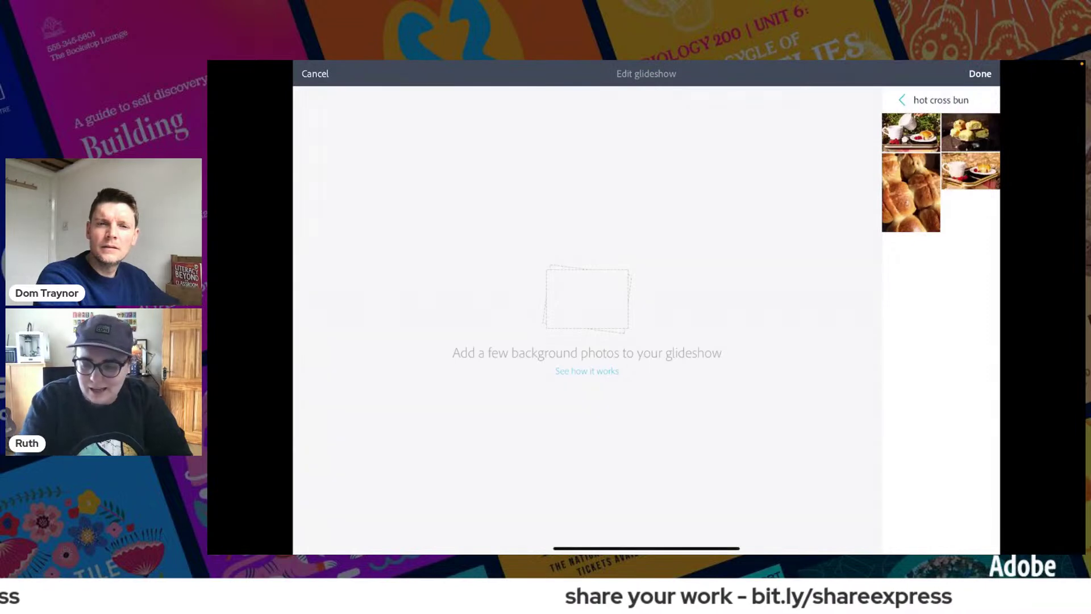
- Search the free images for "pancakes" and add the tall stack with strawberries and blueberries on dark wood to the glideshow
{"action": "left_click", "coordinate": [902, 100]}
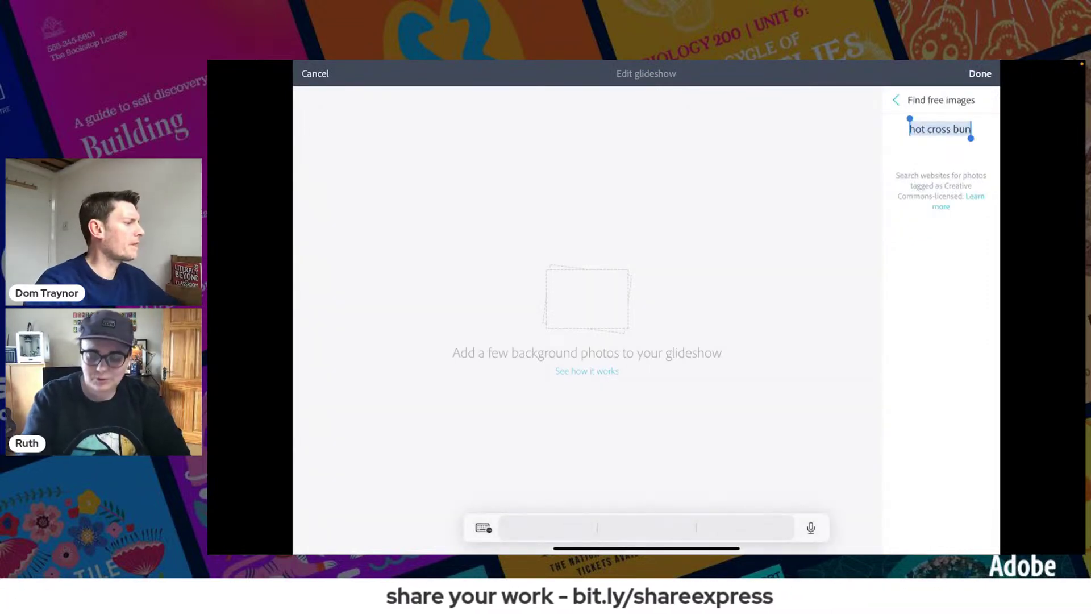
{"action": "type", "text": "pancakes"}
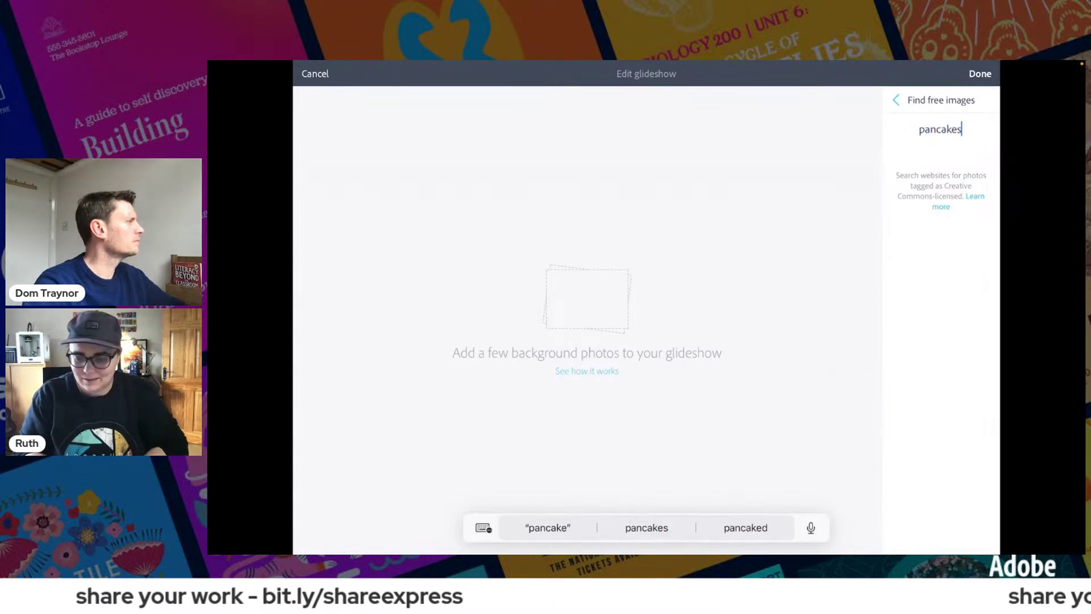
{"action": "key", "text": "Return"}
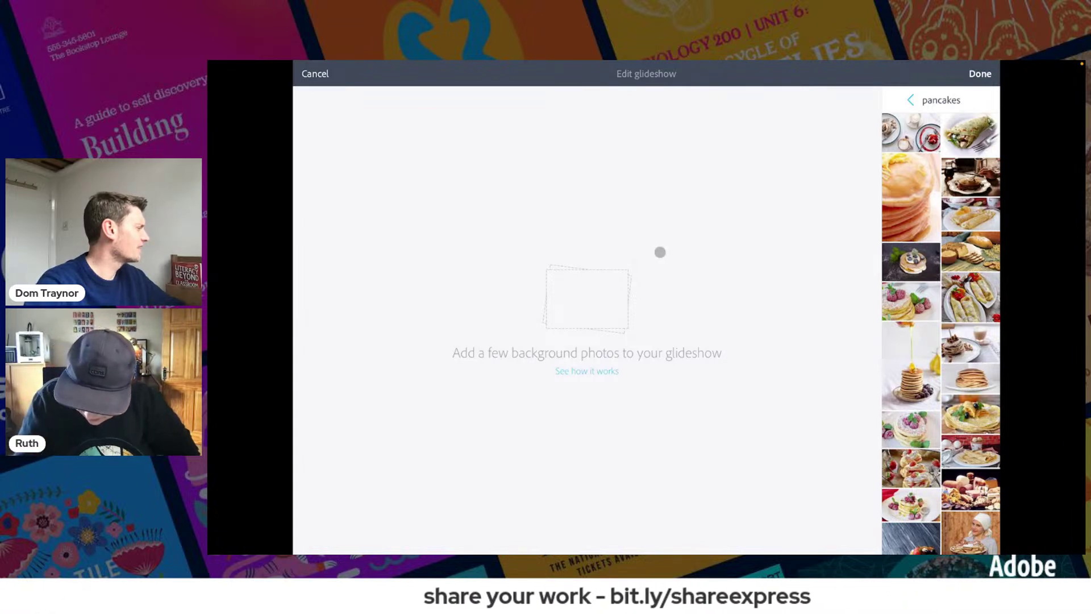
{"action": "scroll", "coordinate": [941, 336], "scroll_direction": "down", "scroll_amount": 2}
{"action": "left_click", "coordinate": [911, 482]}
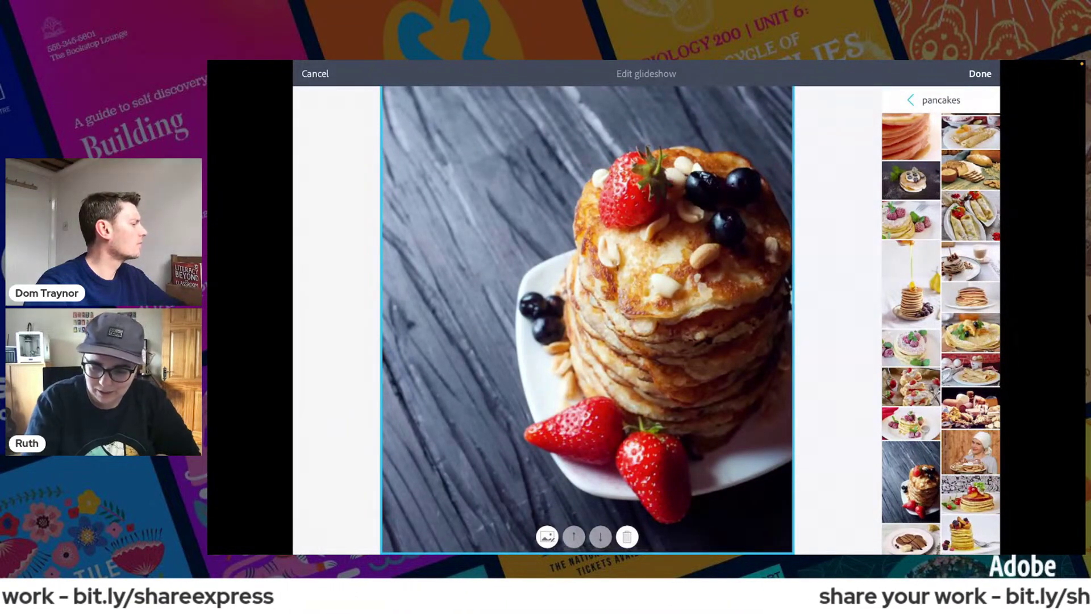
- Search for "roast lamb", add the photo of lamb with broccoli and red cabbage, and save the glideshow
{"action": "left_click", "coordinate": [942, 100]}
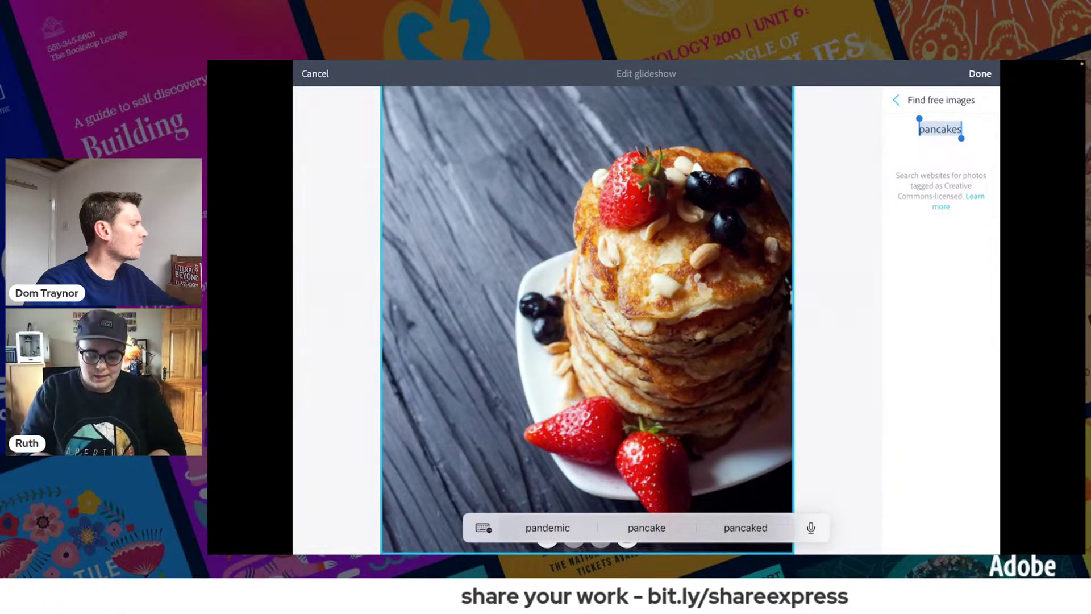
{"action": "type", "text": "roast lamb"}
{"action": "key", "text": "Return"}
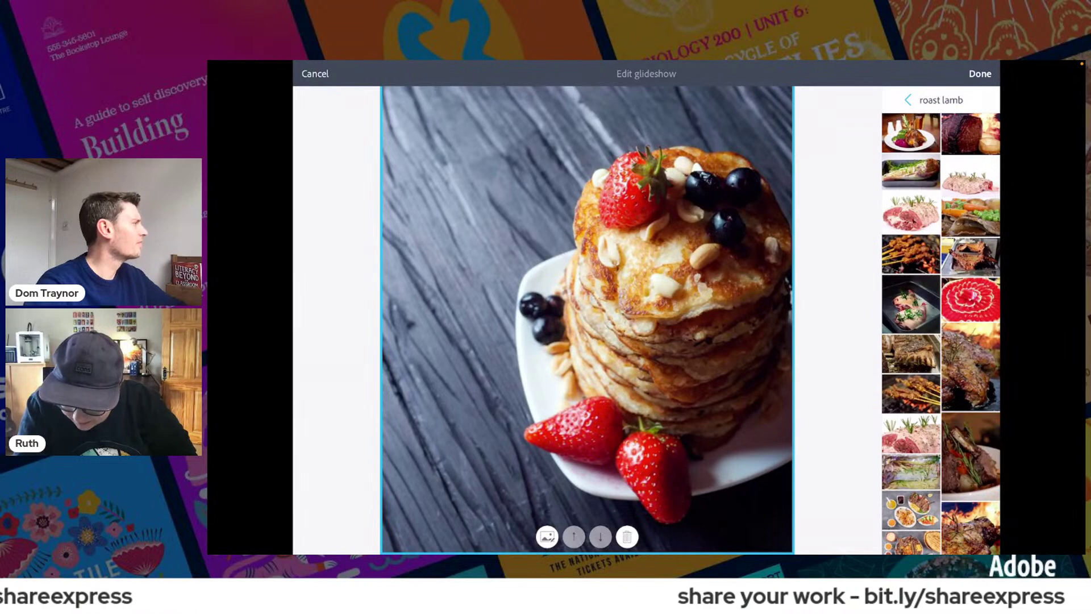
{"action": "left_click", "coordinate": [911, 133]}
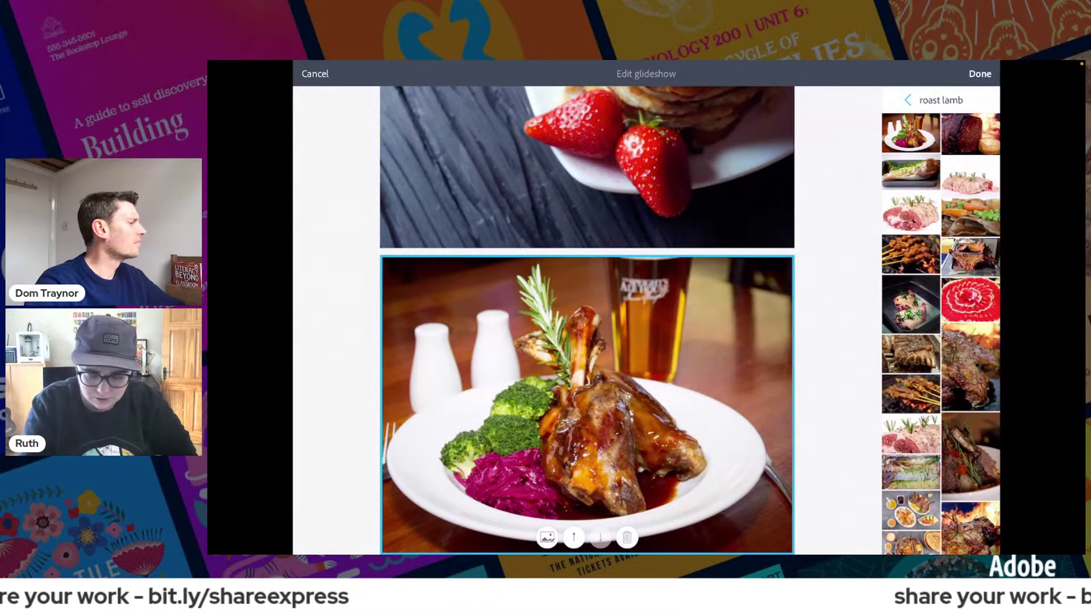
{"action": "scroll", "coordinate": [587, 319], "scroll_direction": "up", "scroll_amount": 5}
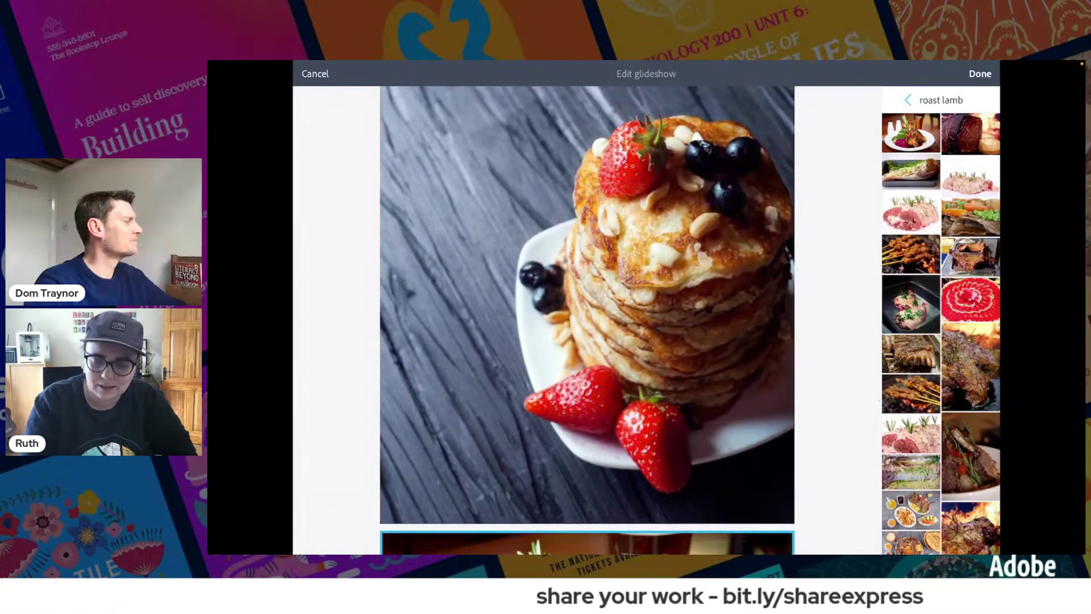
{"action": "left_click", "coordinate": [980, 74]}
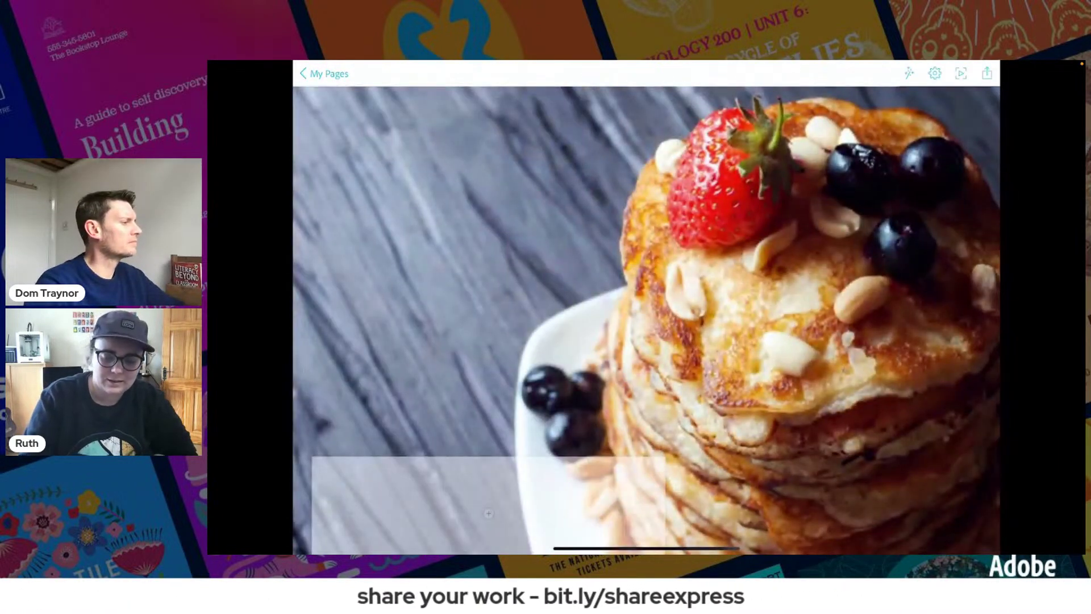
- Switch to Docs, copy the pancakes description from the Easter Foods document, and return to the glideshow in Spark Page
{"action": "scroll", "coordinate": [646, 319], "scroll_direction": "down", "scroll_amount": 2}
{"action": "left_click_drag", "start_coordinate": [646, 549], "coordinate": [646, 341]}
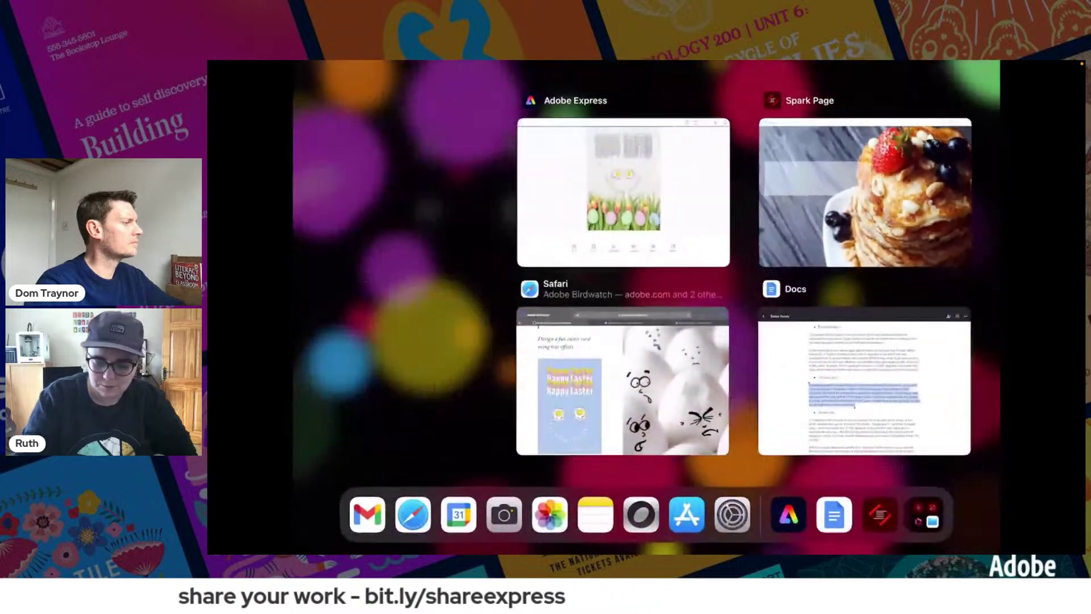
{"action": "left_click", "coordinate": [863, 381]}
{"action": "scroll", "coordinate": [647, 313], "scroll_direction": "down", "scroll_amount": 4}
{"action": "double_click", "coordinate": [484, 384]}
{"action": "left_click_drag", "start_coordinate": [502, 387], "coordinate": [824, 481]}
{"action": "left_click", "coordinate": [617, 357]}
{"action": "left_click_drag", "start_coordinate": [646, 552], "coordinate": [646, 341]}
{"action": "left_click", "coordinate": [961, 330]}
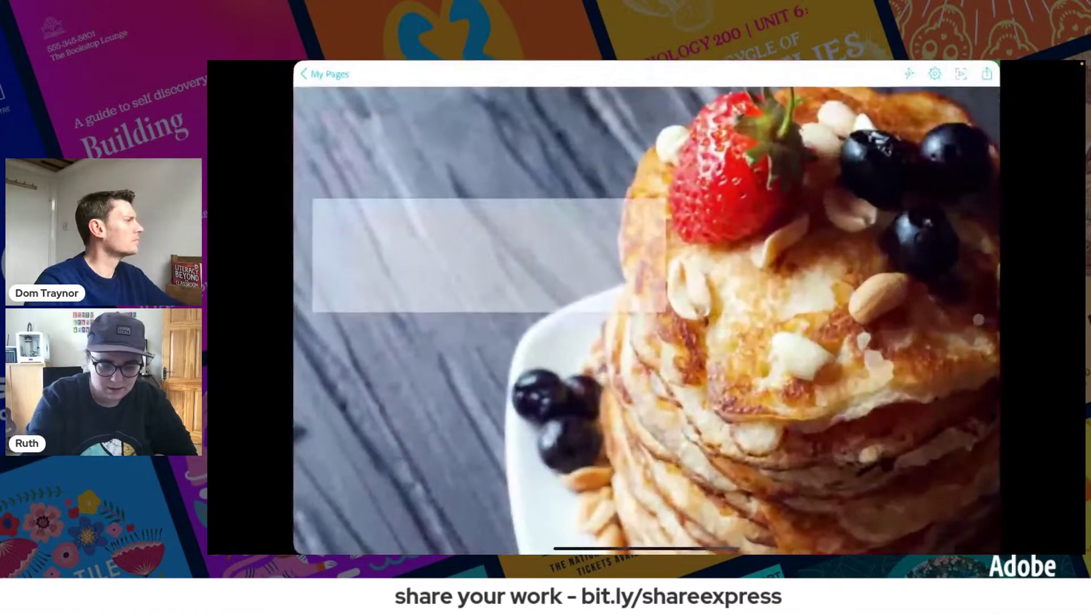
- Add the text "PANCAKES - £6.50" to the caption over the pancakes photo in the glideshow
{"action": "left_click", "coordinate": [467, 215]}
{"action": "type", "text": "PANCAKES"}
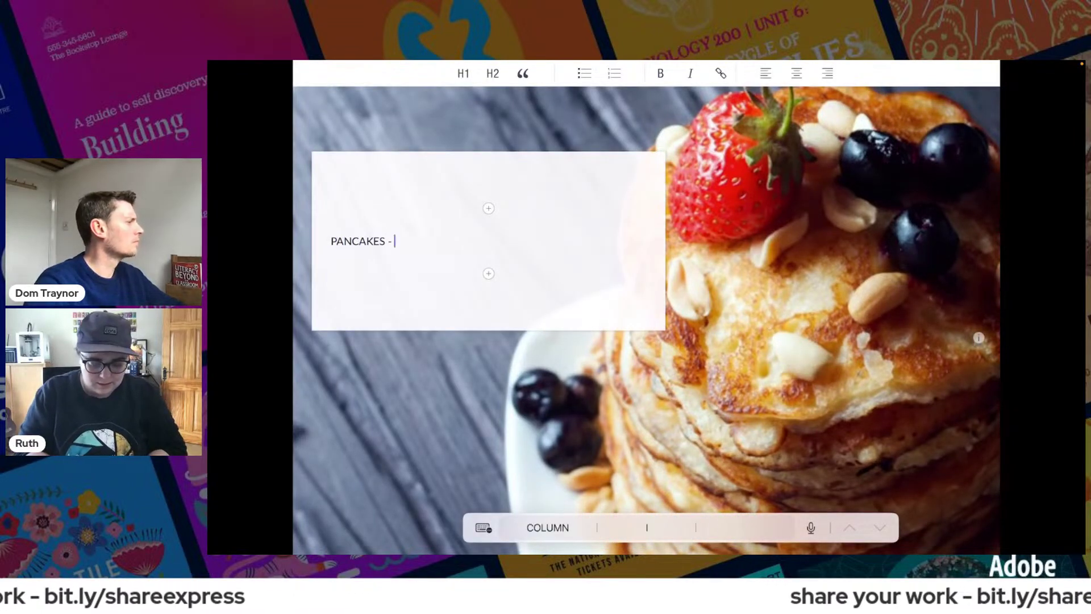
{"action": "type", "text": " - £6.50"}
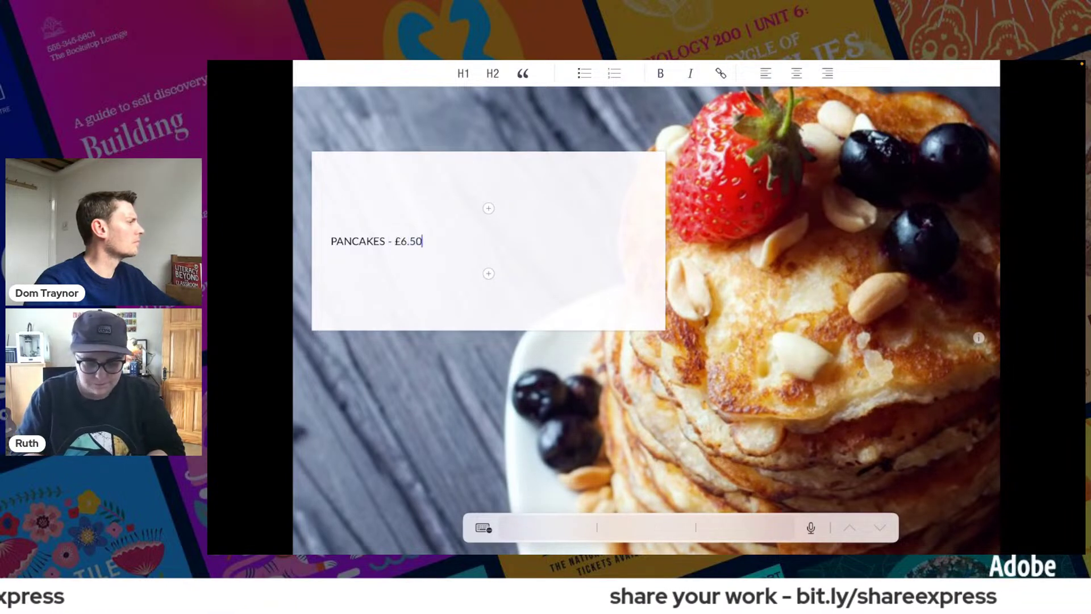
- Paste the copied pancakes description as a new text block below the title, and format the title as an H2 heading
{"action": "left_click", "coordinate": [488, 208]}
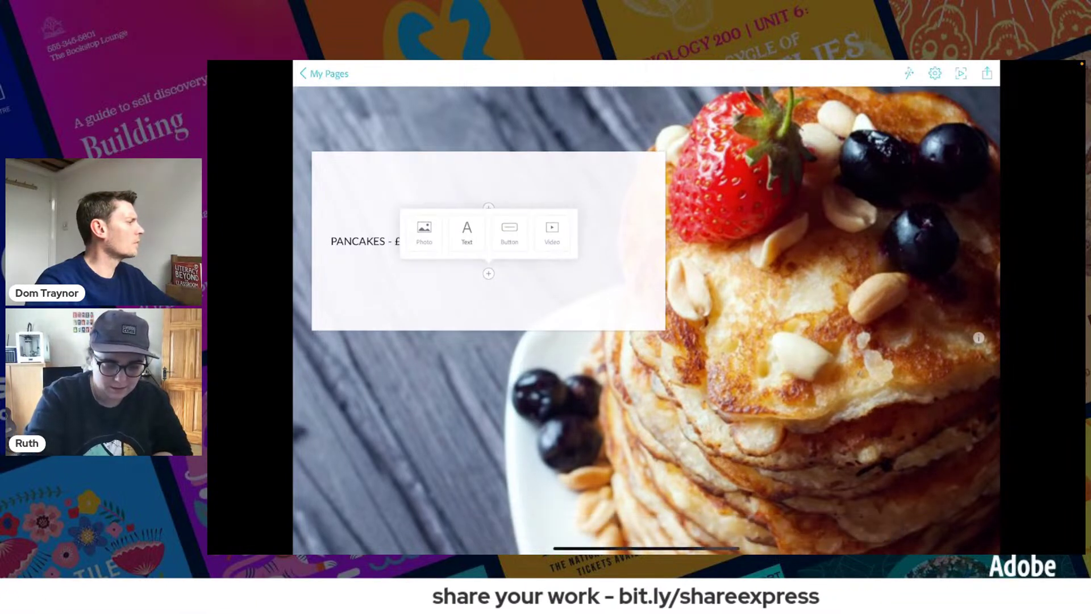
{"action": "left_click", "coordinate": [467, 233]}
{"action": "left_click", "coordinate": [331, 259]}
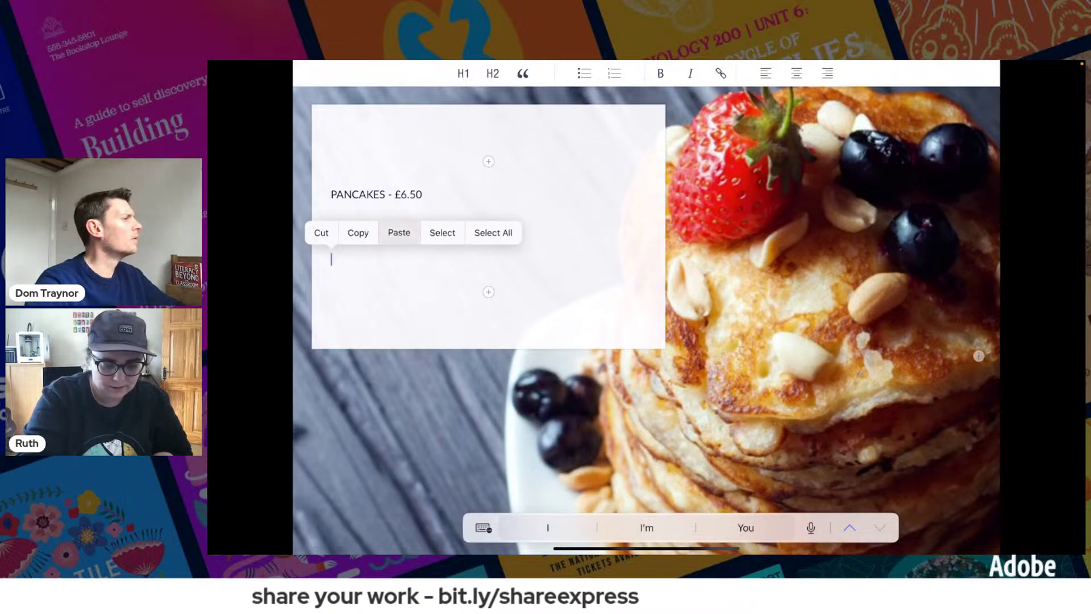
{"action": "left_click", "coordinate": [397, 232]}
{"action": "scroll", "coordinate": [488, 319], "scroll_direction": "up", "scroll_amount": 3}
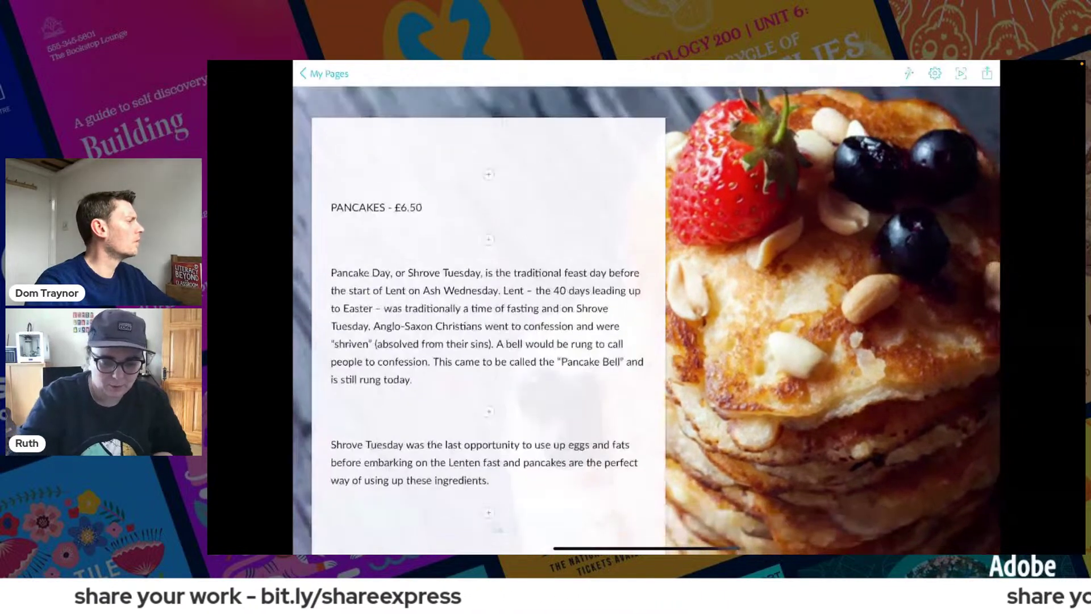
{"action": "left_click", "coordinate": [422, 200]}
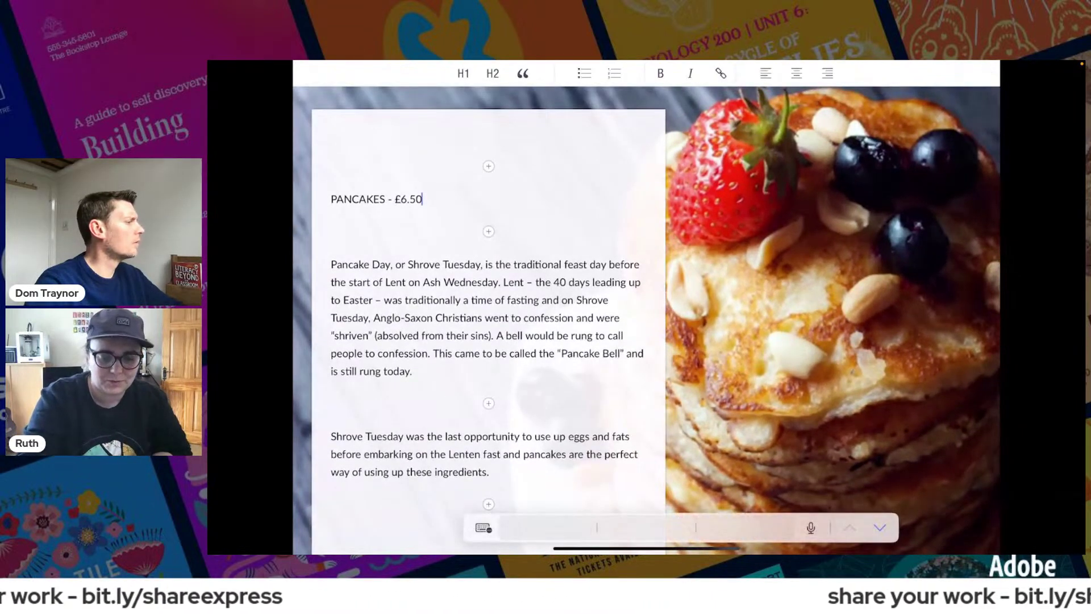
{"action": "left_click", "coordinate": [492, 74]}
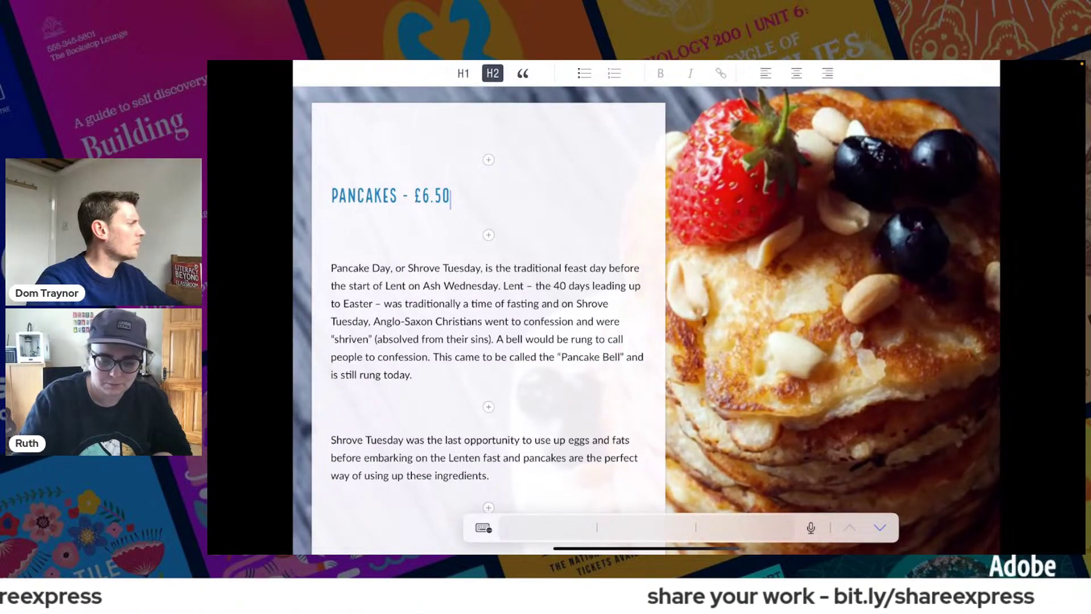
- Add the text "ROAST LAMB DINNER - £12" to the caption over the roast lamb photo
{"action": "scroll", "coordinate": [979, 480], "scroll_direction": "down", "scroll_amount": 7}
{"action": "scroll", "coordinate": [979, 107], "scroll_direction": "down", "scroll_amount": 4}
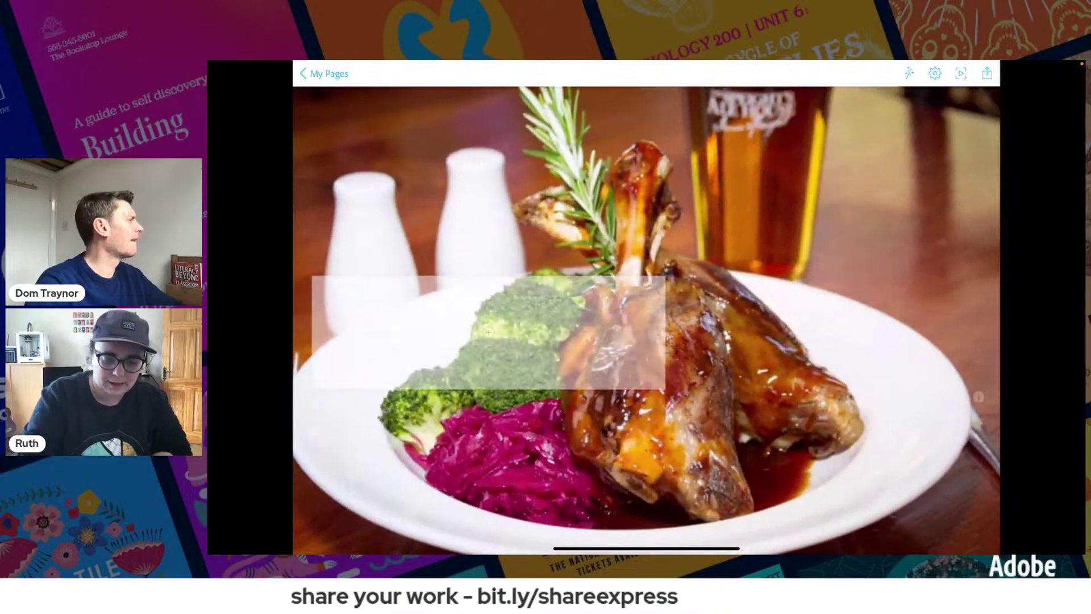
{"action": "left_click", "coordinate": [489, 333]}
{"action": "left_click", "coordinate": [467, 292]}
{"action": "type", "text": "ROAST LAM"}
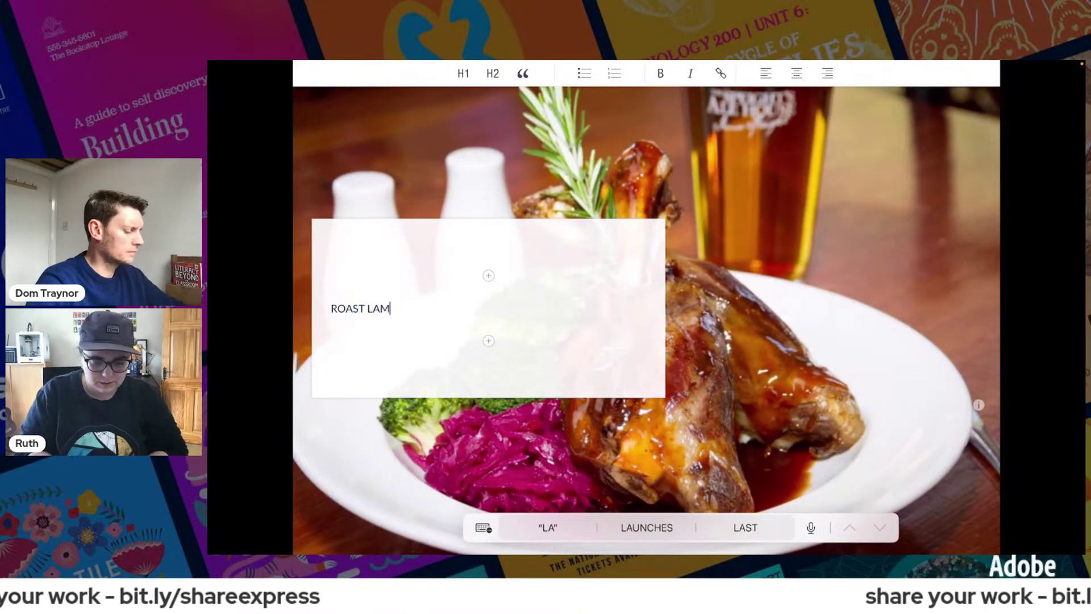
{"action": "type", "text": "B DINNER"}
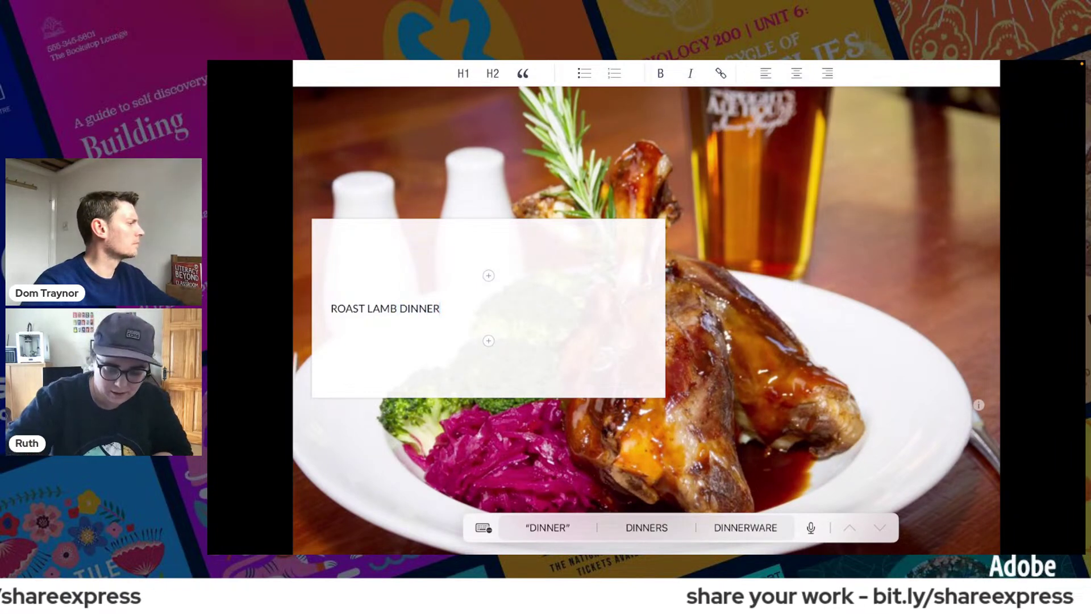
{"action": "type", "text": " - "}
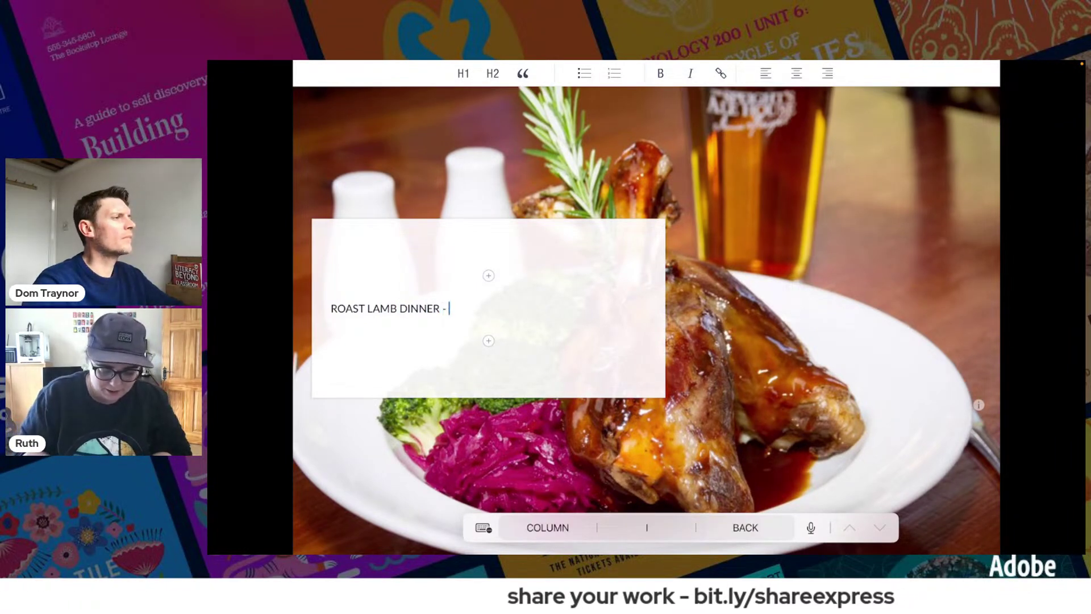
{"action": "type", "text": "£12"}
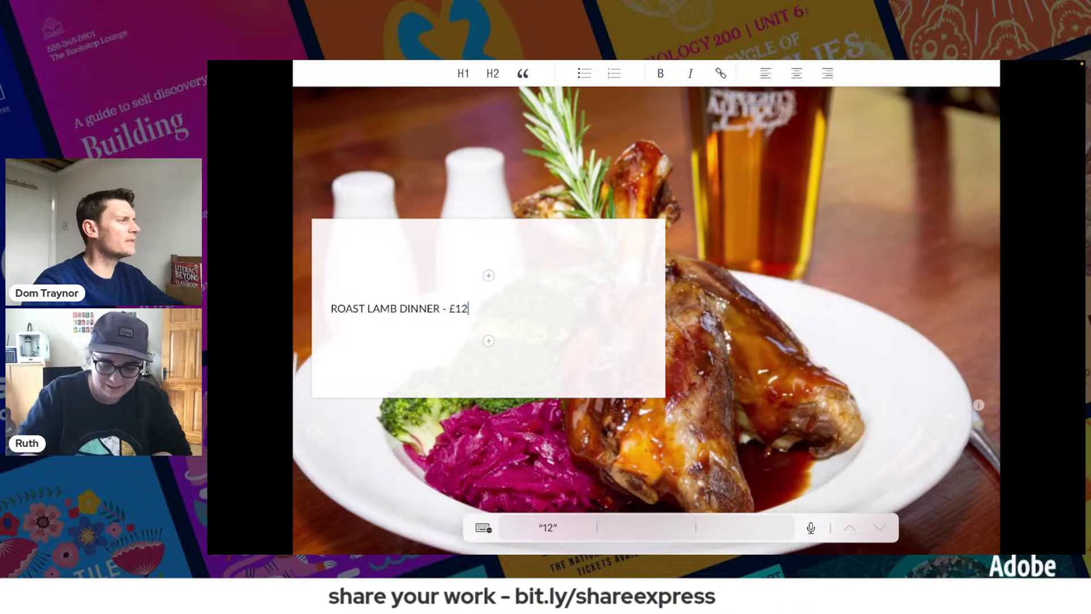
- Switch to Docs, copy the paragraph under "Roast lamb sandwich", and return to Spark Page
{"action": "left_click_drag", "start_coordinate": [647, 549], "coordinate": [646, 341]}
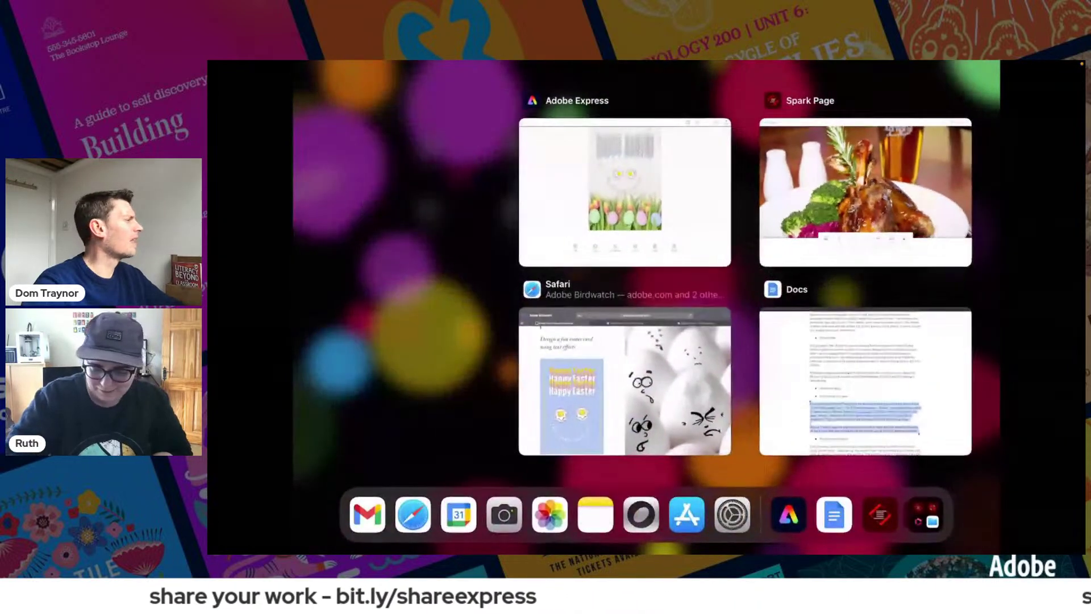
{"action": "left_click", "coordinate": [864, 380]}
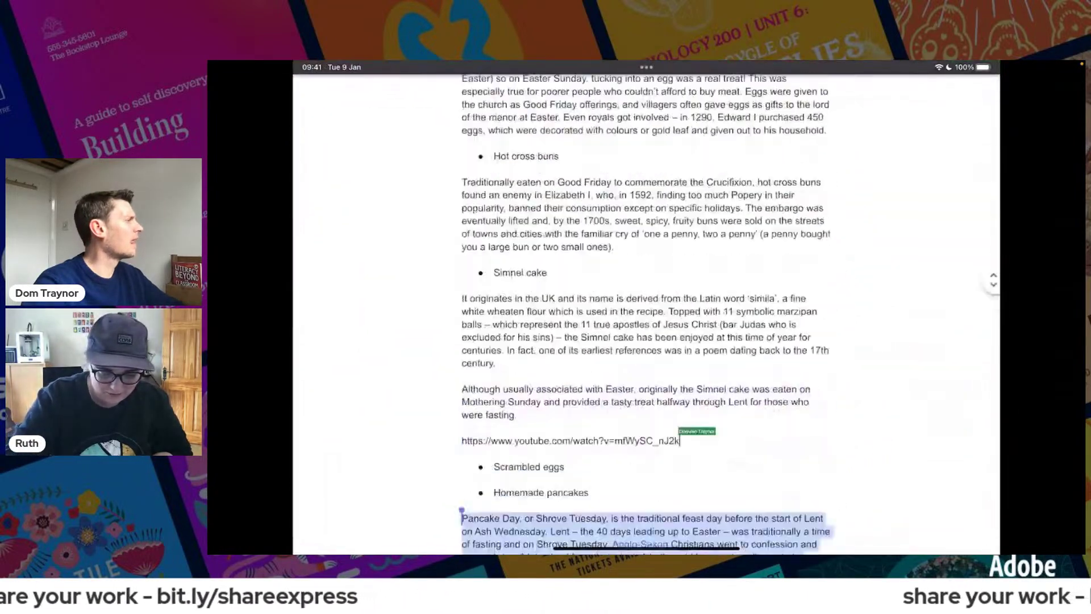
{"action": "scroll", "coordinate": [647, 313], "scroll_direction": "up", "scroll_amount": 1}
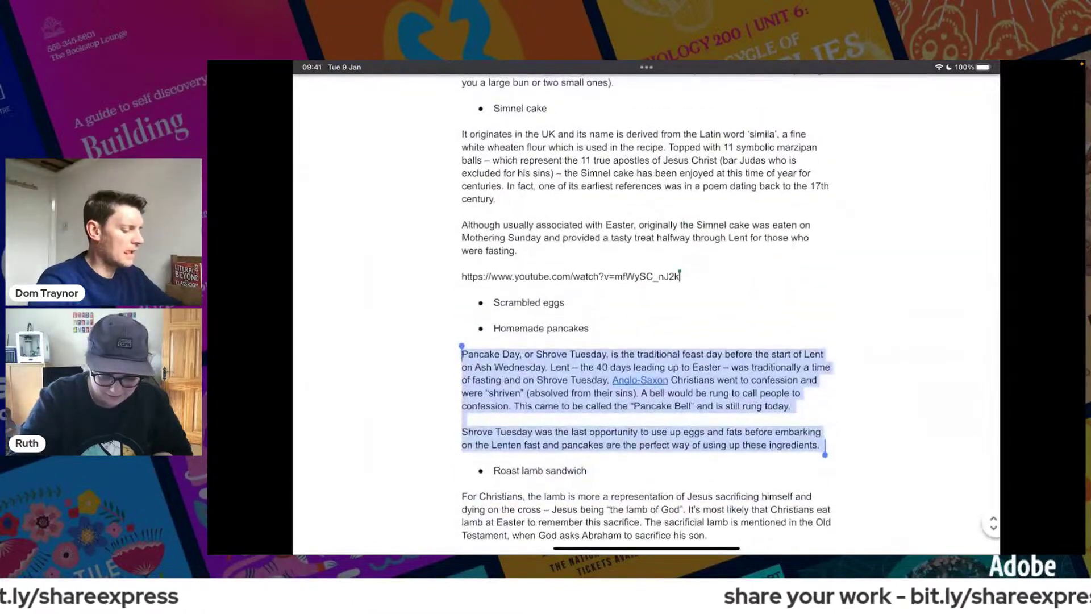
{"action": "left_click", "coordinate": [463, 496]}
{"action": "left_click_drag", "start_coordinate": [462, 496], "coordinate": [712, 544]}
{"action": "key", "text": "super+c"}
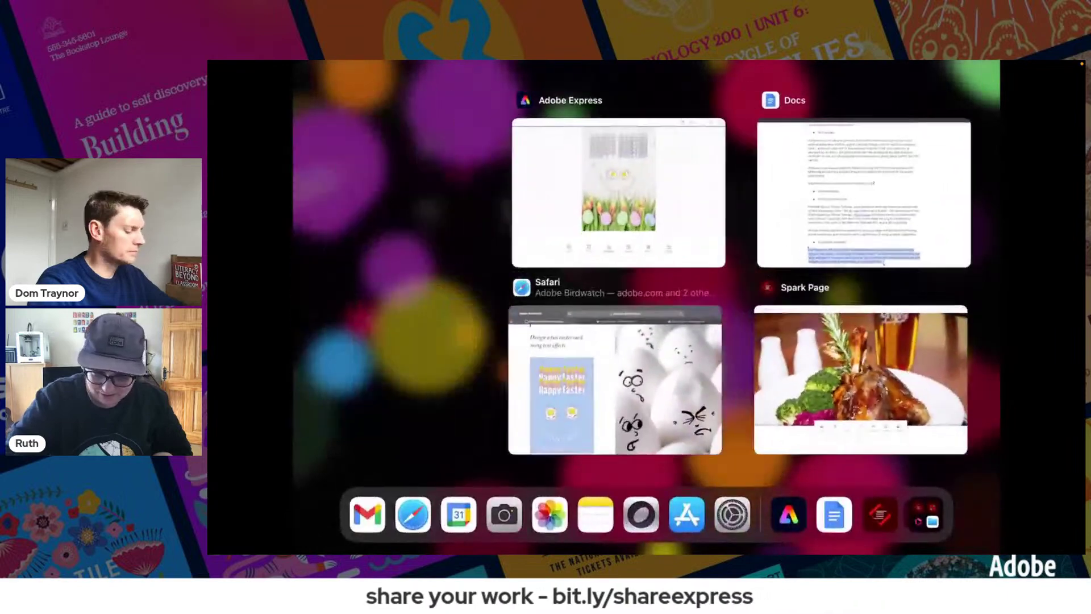
{"action": "left_click", "coordinate": [857, 377]}
- Paste the copied lamb description below "ROAST LAMB DINNER - £12" and format that title as an H2 heading
{"action": "scroll", "coordinate": [646, 320], "scroll_direction": "up", "scroll_amount": 5}
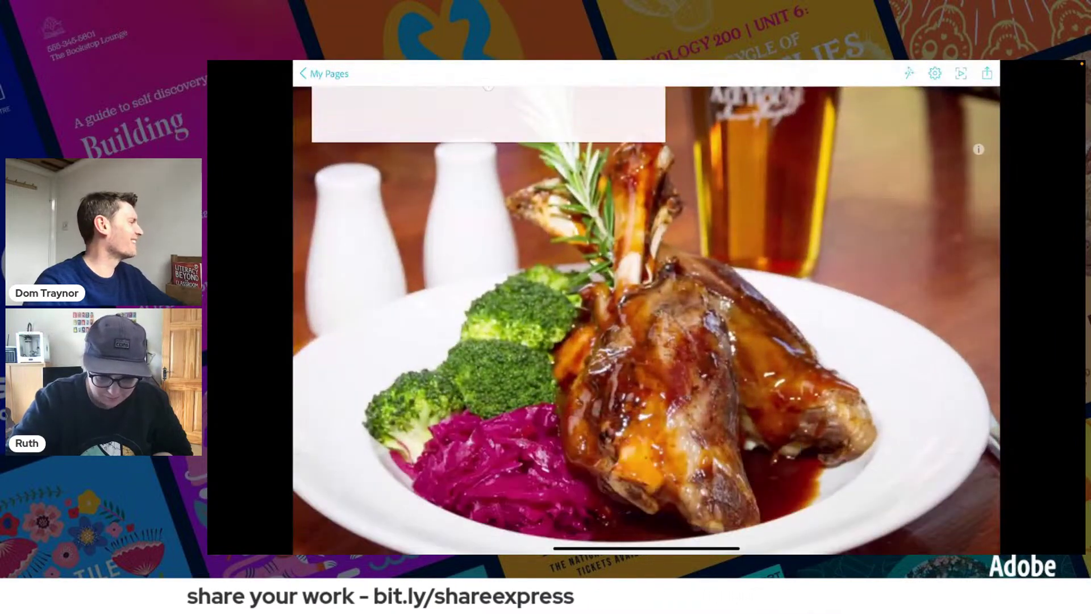
{"action": "left_click", "coordinate": [488, 217]}
{"action": "left_click", "coordinate": [466, 176]}
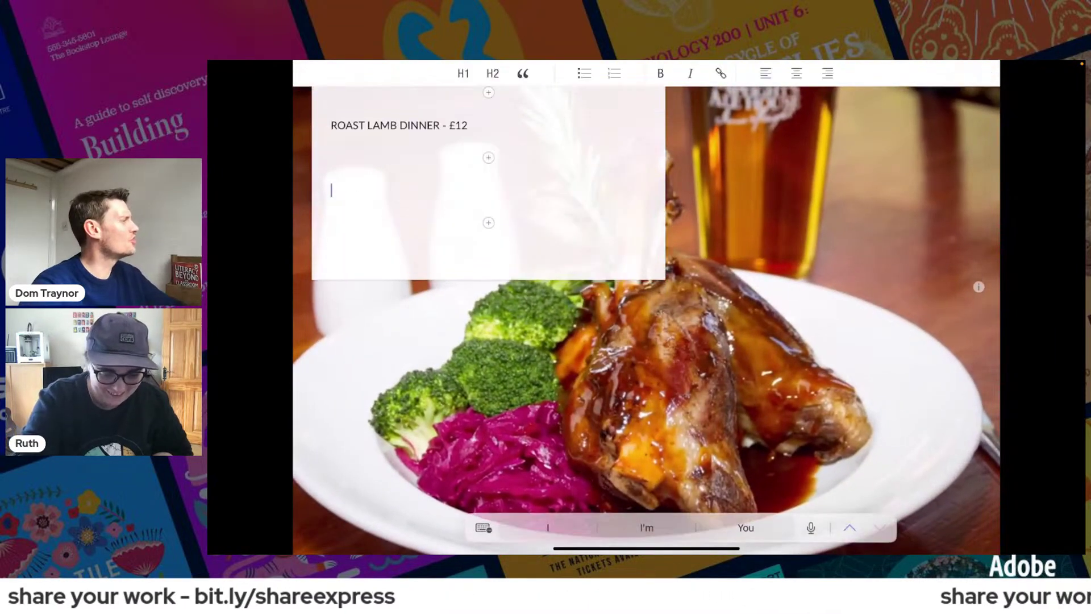
{"action": "left_click", "coordinate": [331, 190]}
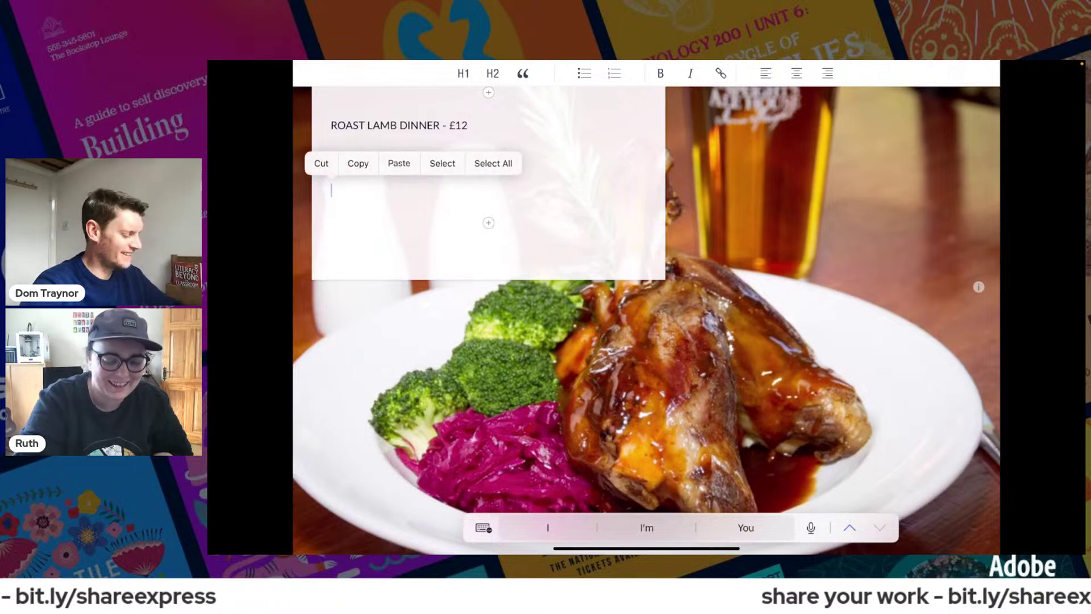
{"action": "left_click", "coordinate": [399, 163]}
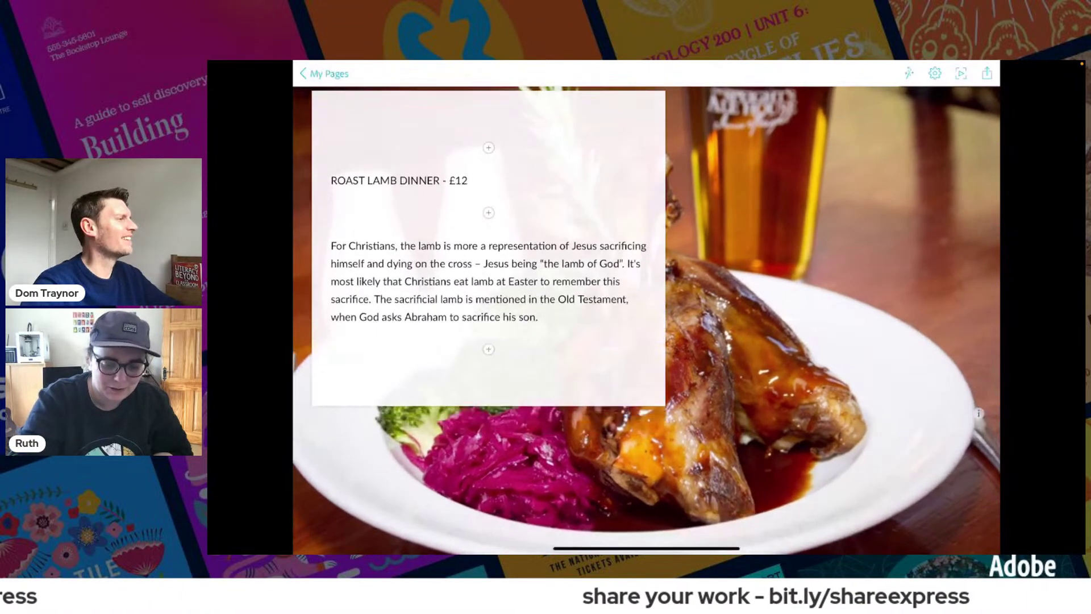
{"action": "left_click", "coordinate": [472, 176]}
{"action": "left_click", "coordinate": [492, 73]}
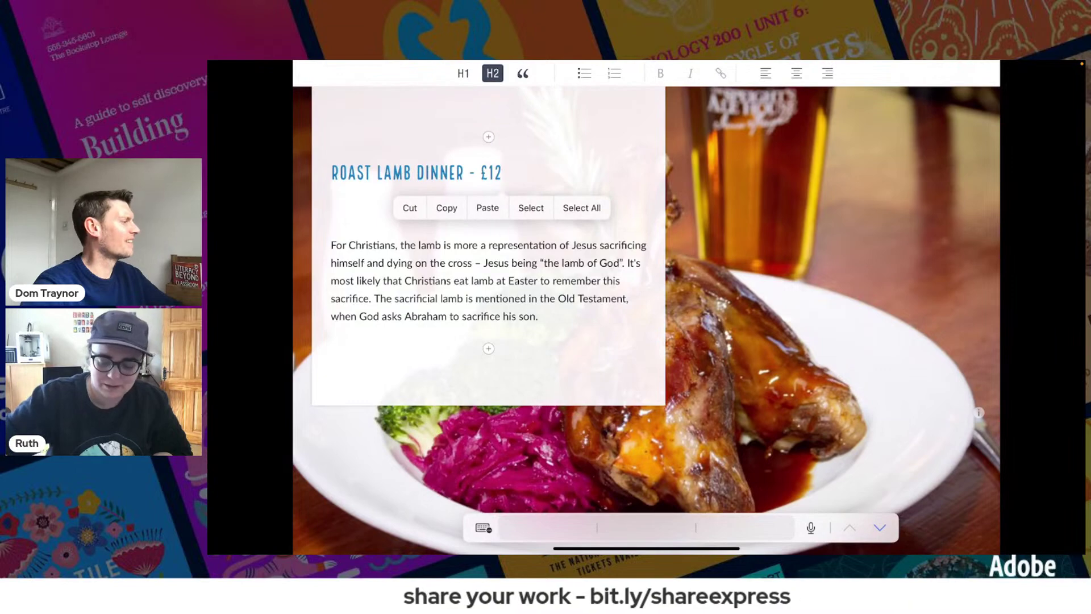
- Move the roast lamb caption to the right side of its glideshow photo
{"action": "scroll", "coordinate": [646, 318], "scroll_direction": "up", "scroll_amount": 6}
{"action": "scroll", "coordinate": [646, 318], "scroll_direction": "down", "scroll_amount": 8}
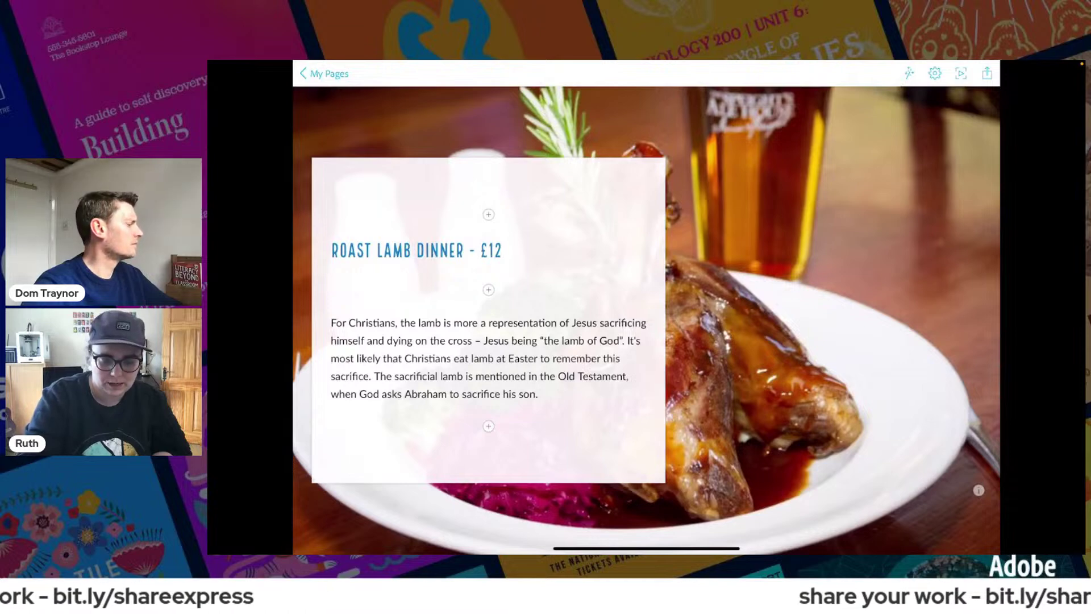
{"action": "scroll", "coordinate": [646, 318], "scroll_direction": "up", "scroll_amount": 5}
{"action": "scroll", "coordinate": [647, 319], "scroll_direction": "down", "scroll_amount": 4}
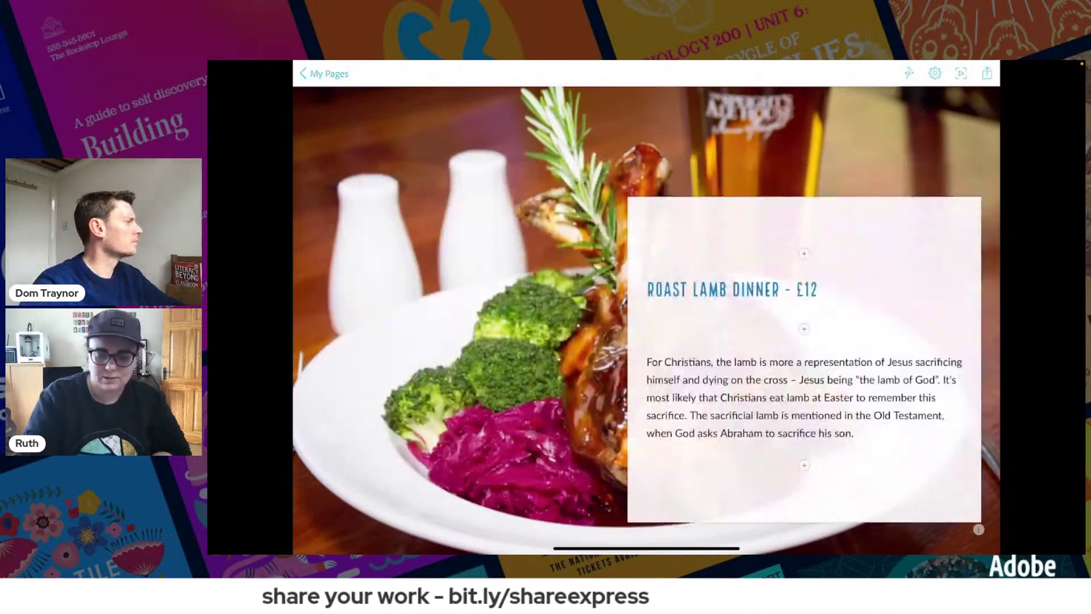
- Review the glideshow captions, the content types available below it, and the hot cross buns section above
{"action": "scroll", "coordinate": [646, 318], "scroll_direction": "up", "scroll_amount": 5}
{"action": "scroll", "coordinate": [647, 318], "scroll_direction": "up", "scroll_amount": 5}
{"action": "scroll", "coordinate": [646, 318], "scroll_direction": "down", "scroll_amount": 5}
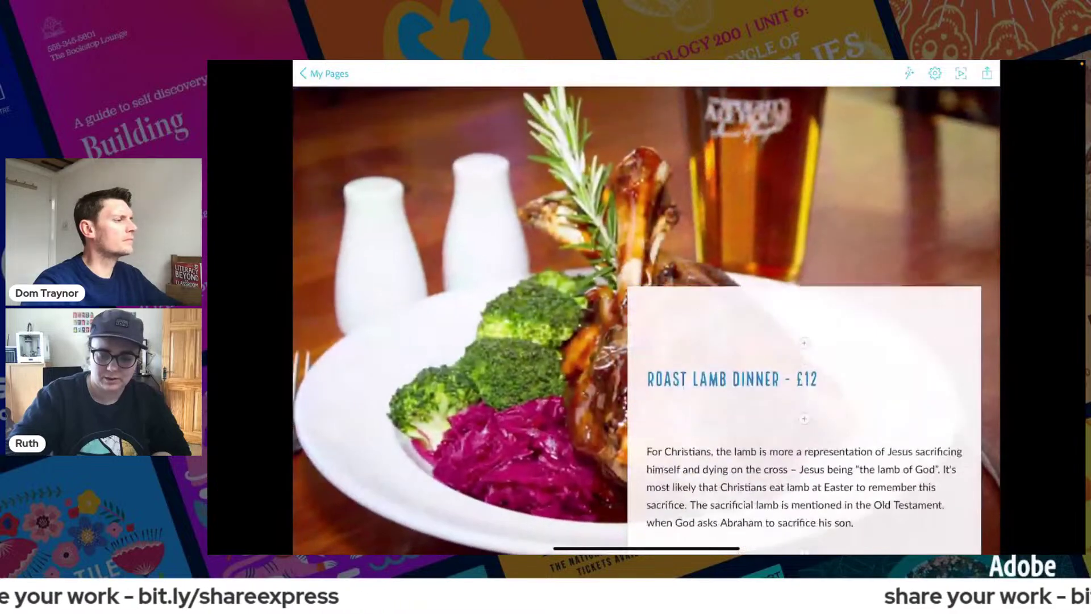
{"action": "scroll", "coordinate": [646, 318], "scroll_direction": "down", "scroll_amount": 5}
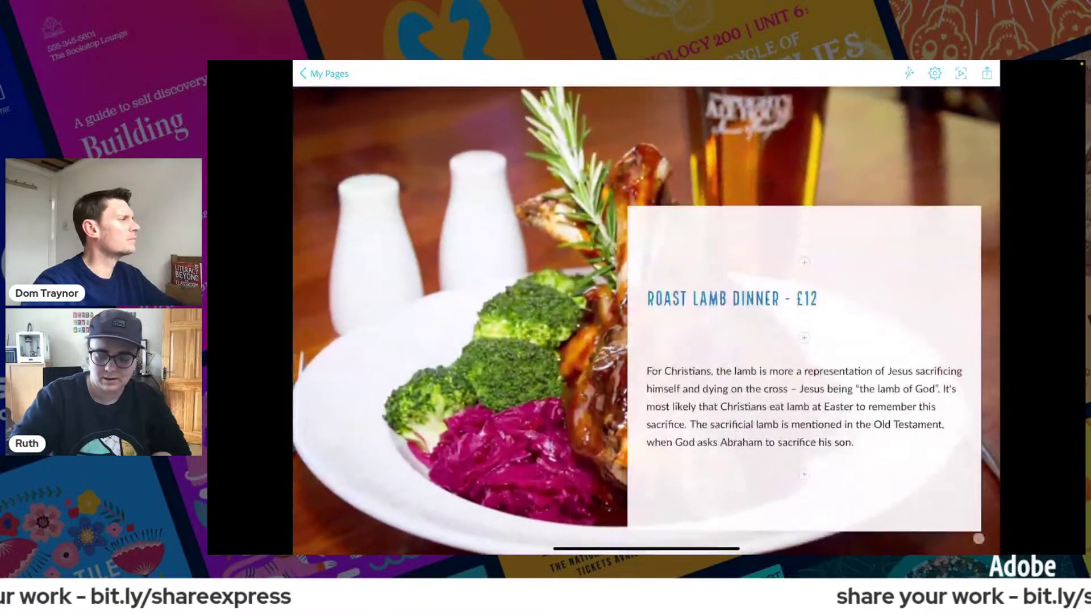
{"action": "scroll", "coordinate": [646, 318], "scroll_direction": "down", "scroll_amount": 5}
{"action": "left_click", "coordinate": [646, 507]}
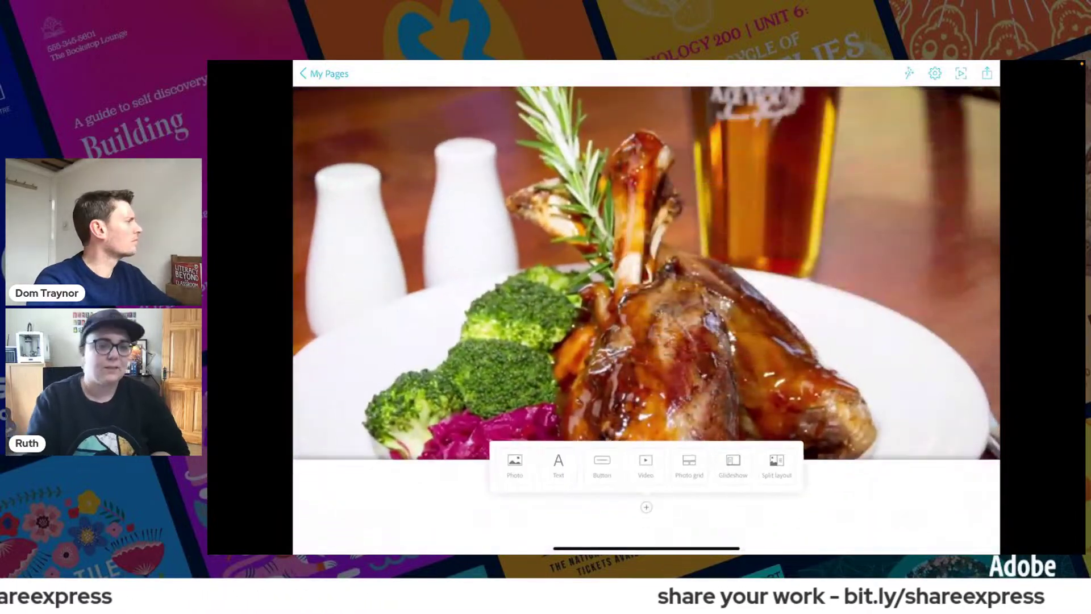
{"action": "scroll", "coordinate": [646, 318], "scroll_direction": "up", "scroll_amount": 6}
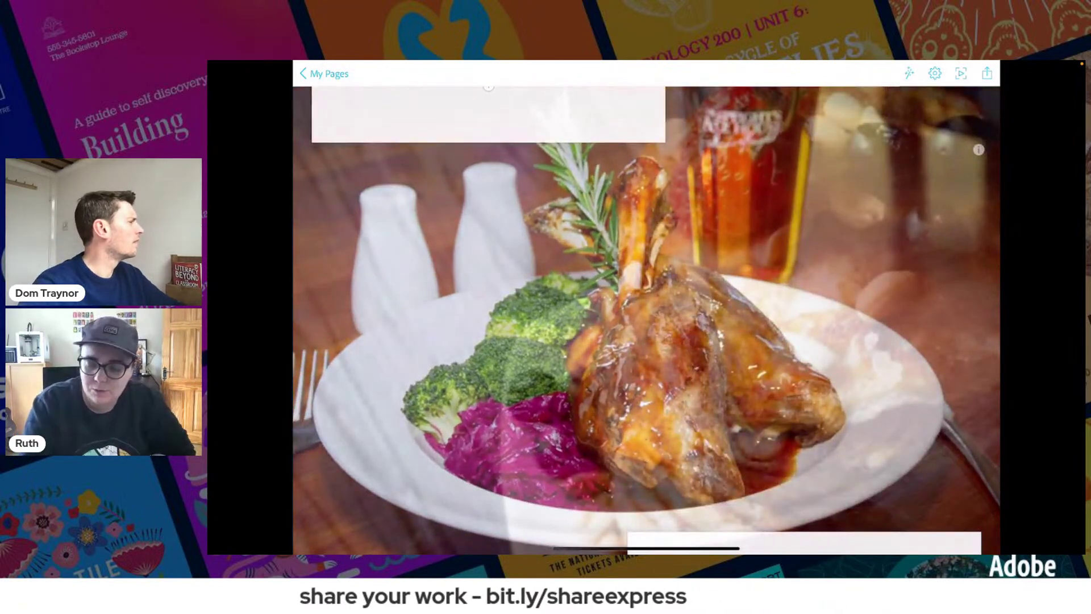
{"action": "scroll", "coordinate": [979, 150], "scroll_direction": "up", "scroll_amount": 5}
{"action": "scroll", "coordinate": [978, 118], "scroll_direction": "up", "scroll_amount": 5}
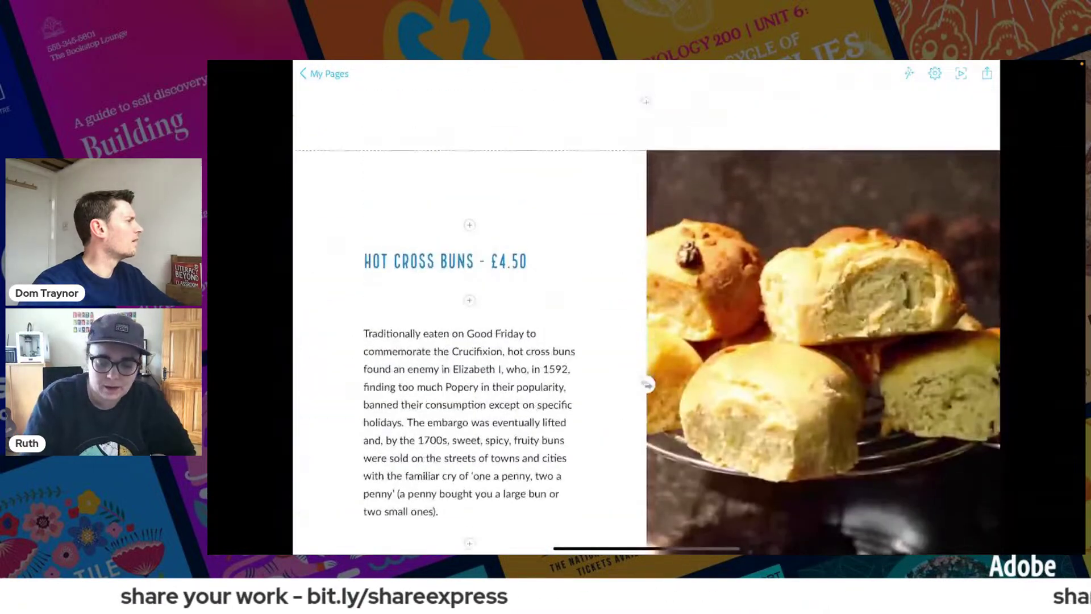
{"action": "scroll", "coordinate": [979, 537], "scroll_direction": "down", "scroll_amount": 1}
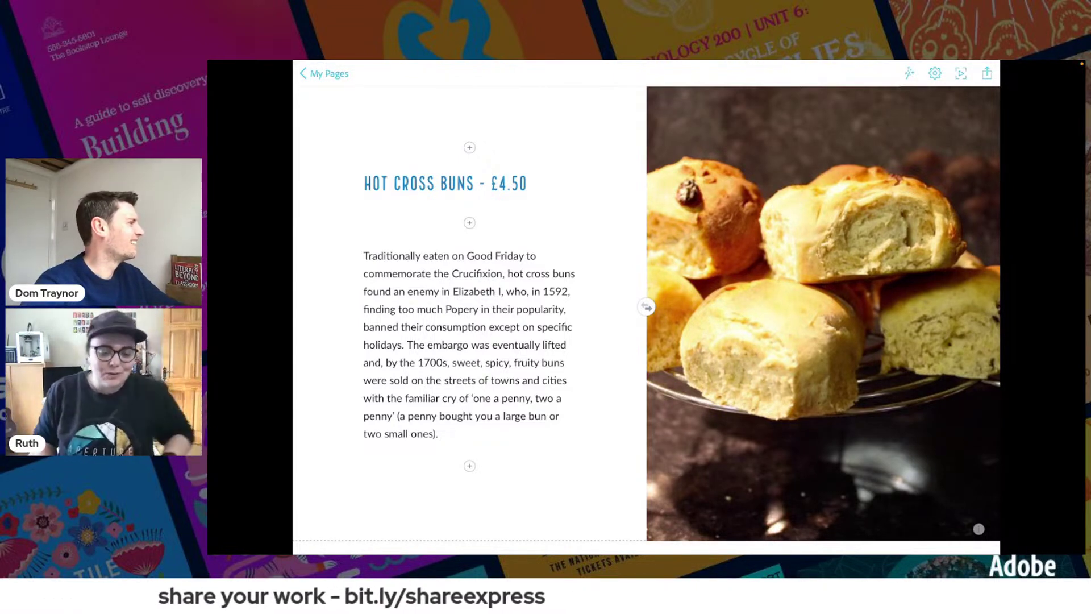
- Apply the Nightcap theme to the page and check it from the title through the chocolate eggs section to the pancakes caption
{"action": "scroll", "coordinate": [646, 320], "scroll_direction": "up", "scroll_amount": 1}
{"action": "scroll", "coordinate": [646, 320], "scroll_direction": "down", "scroll_amount": 1}
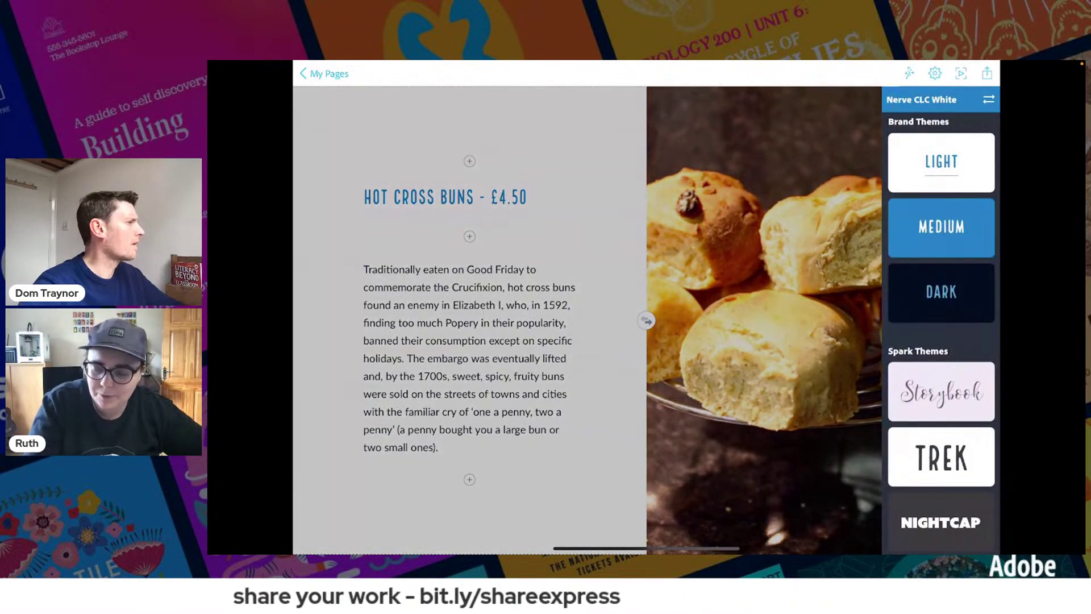
{"action": "scroll", "coordinate": [941, 319], "scroll_direction": "down", "scroll_amount": 5}
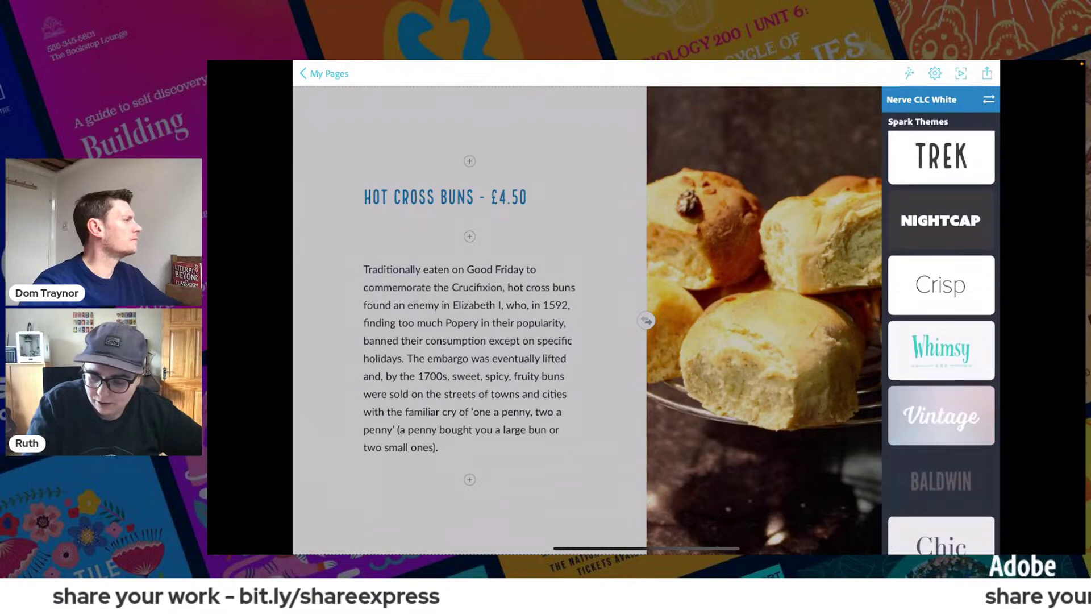
{"action": "left_click", "coordinate": [942, 242]}
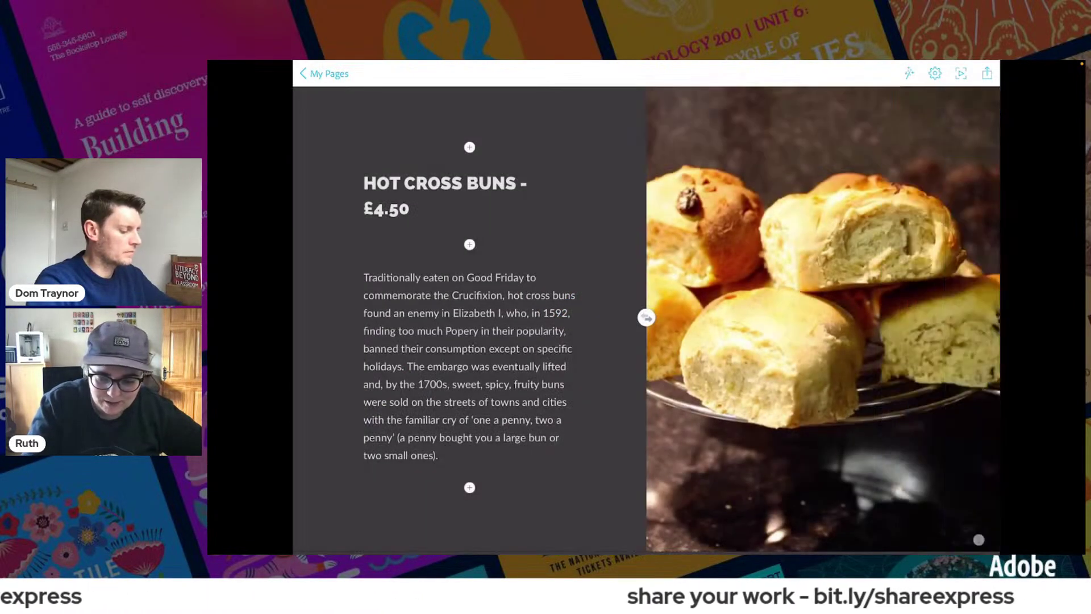
{"action": "scroll", "coordinate": [646, 318], "scroll_direction": "up", "scroll_amount": 10}
{"action": "scroll", "coordinate": [646, 318], "scroll_direction": "up", "scroll_amount": 3}
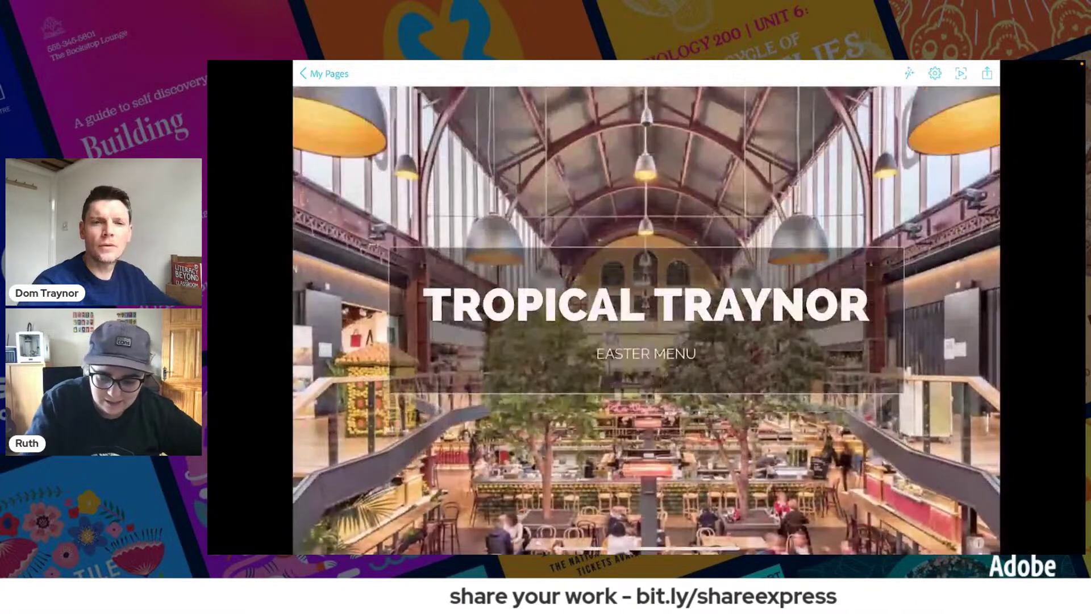
{"action": "scroll", "coordinate": [647, 318], "scroll_direction": "down", "scroll_amount": 5}
{"action": "scroll", "coordinate": [646, 318], "scroll_direction": "down", "scroll_amount": 15}
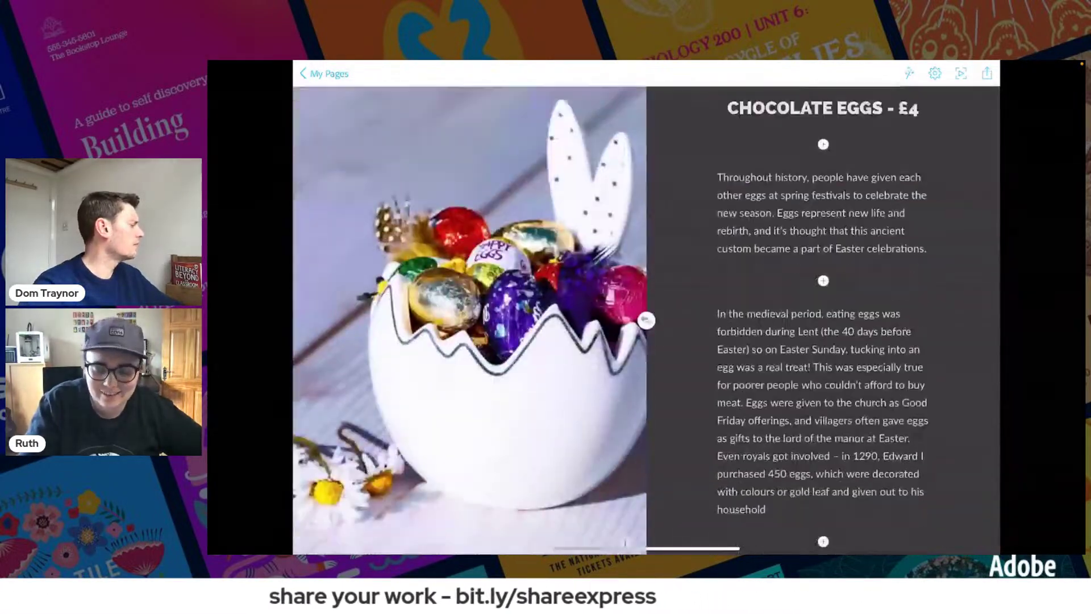
{"action": "scroll", "coordinate": [646, 318], "scroll_direction": "down", "scroll_amount": 5}
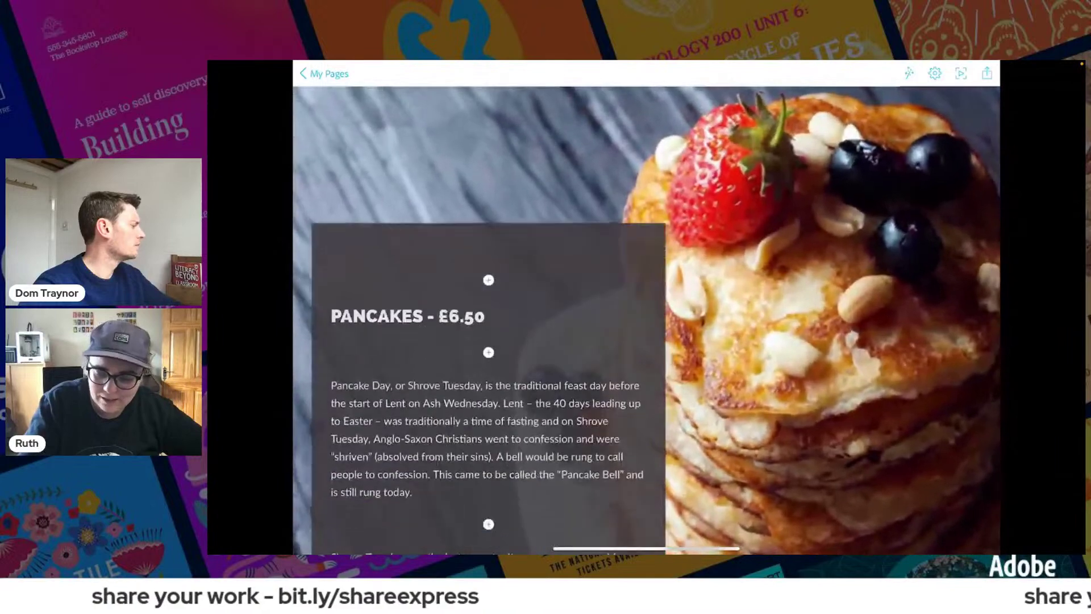
- Examine the brand and Spark themes offered for the page, and look back over the hot cross buns section above the pancakes
{"action": "scroll", "coordinate": [941, 341], "scroll_direction": "down", "scroll_amount": 3}
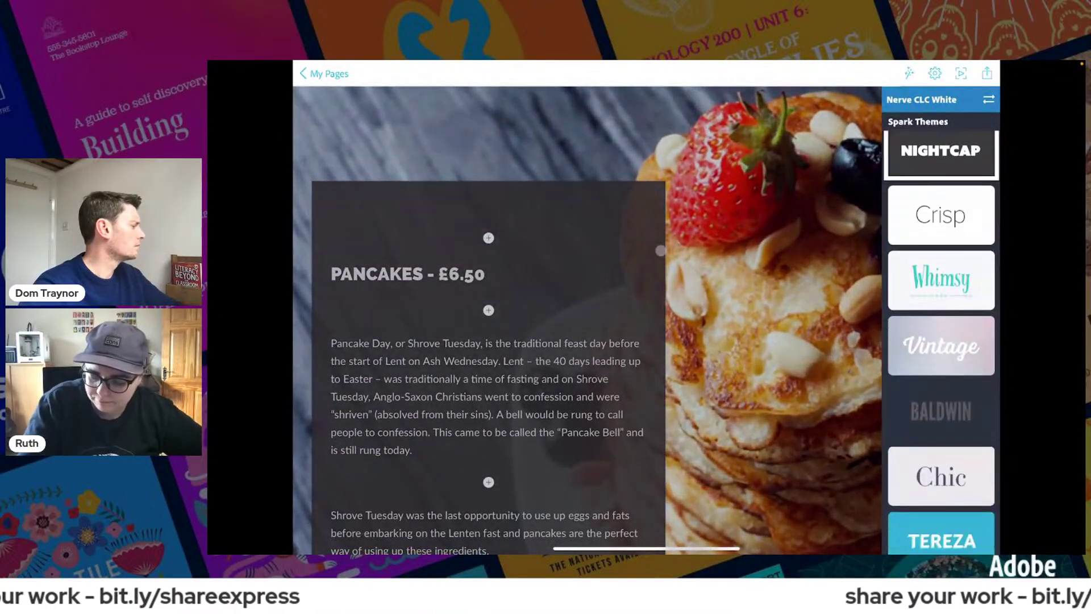
{"action": "scroll", "coordinate": [941, 341], "scroll_direction": "down", "scroll_amount": 3}
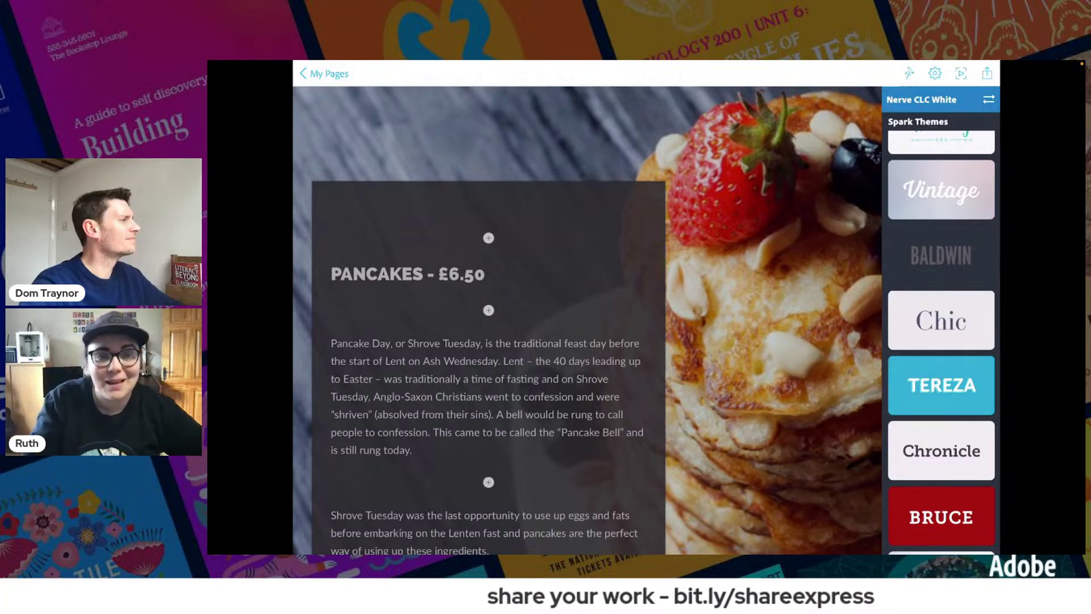
{"action": "scroll", "coordinate": [941, 341], "scroll_direction": "down", "scroll_amount": 2}
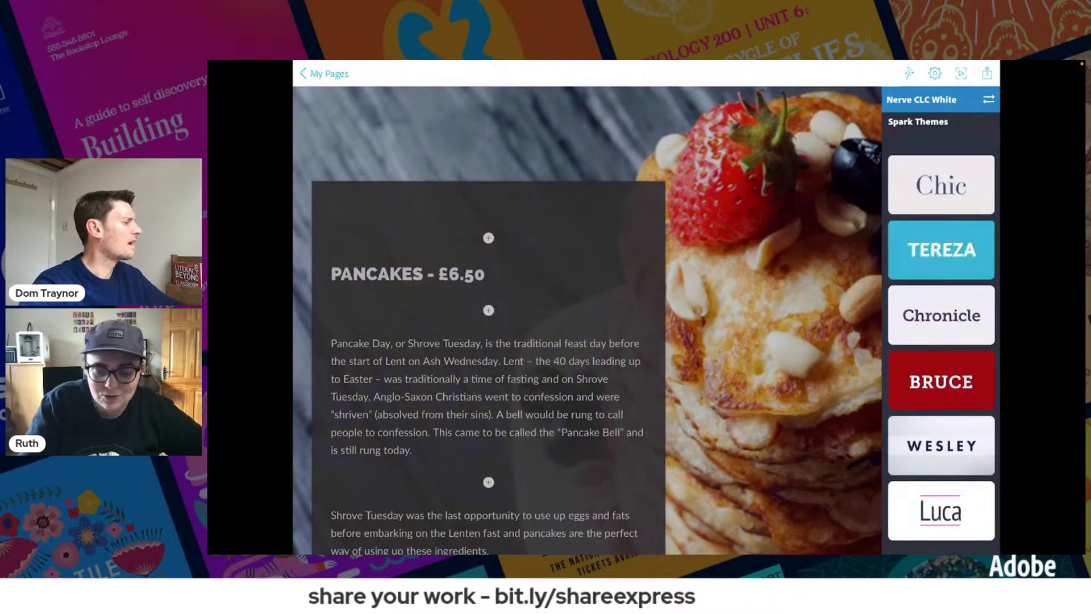
{"action": "scroll", "coordinate": [941, 341], "scroll_direction": "up", "scroll_amount": 6}
{"action": "scroll", "coordinate": [941, 341], "scroll_direction": "down", "scroll_amount": 3}
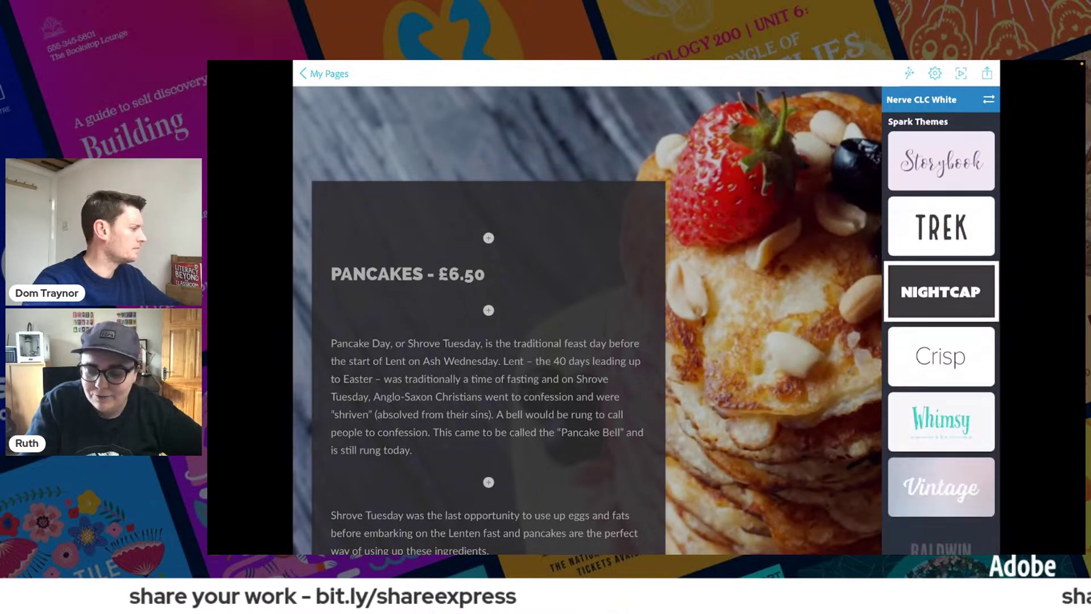
{"action": "scroll", "coordinate": [941, 341], "scroll_direction": "down", "scroll_amount": 1}
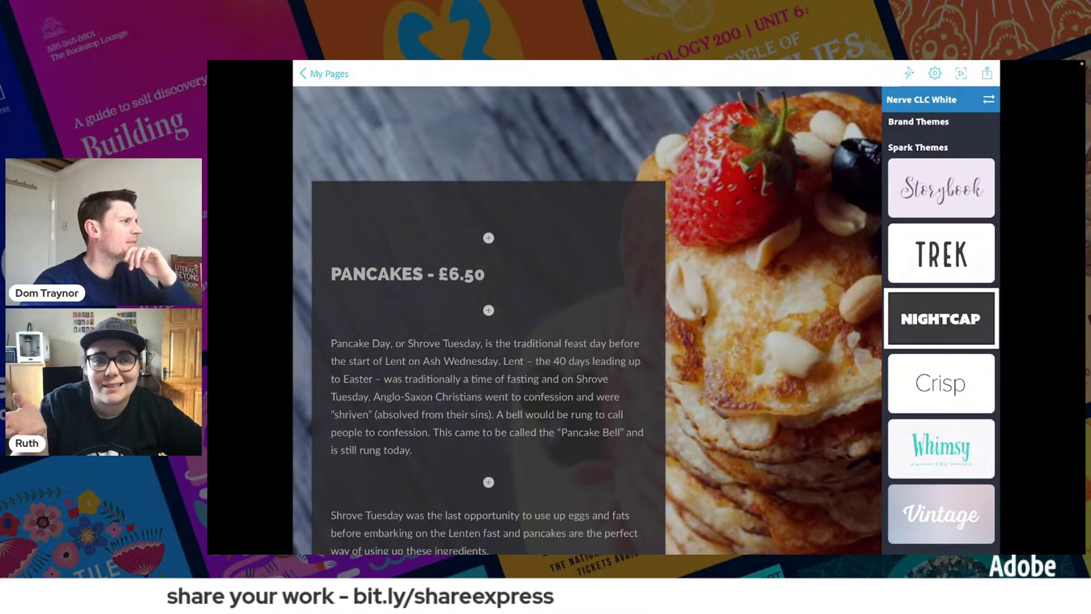
{"action": "scroll", "coordinate": [941, 318], "scroll_direction": "down", "scroll_amount": 5}
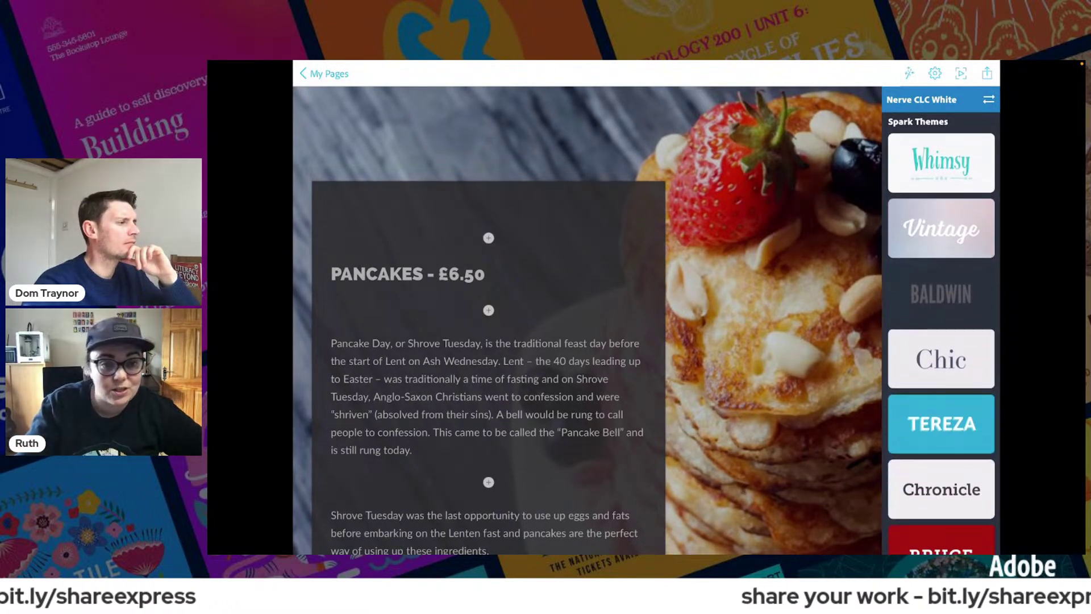
{"action": "scroll", "coordinate": [941, 318], "scroll_direction": "down", "scroll_amount": 4}
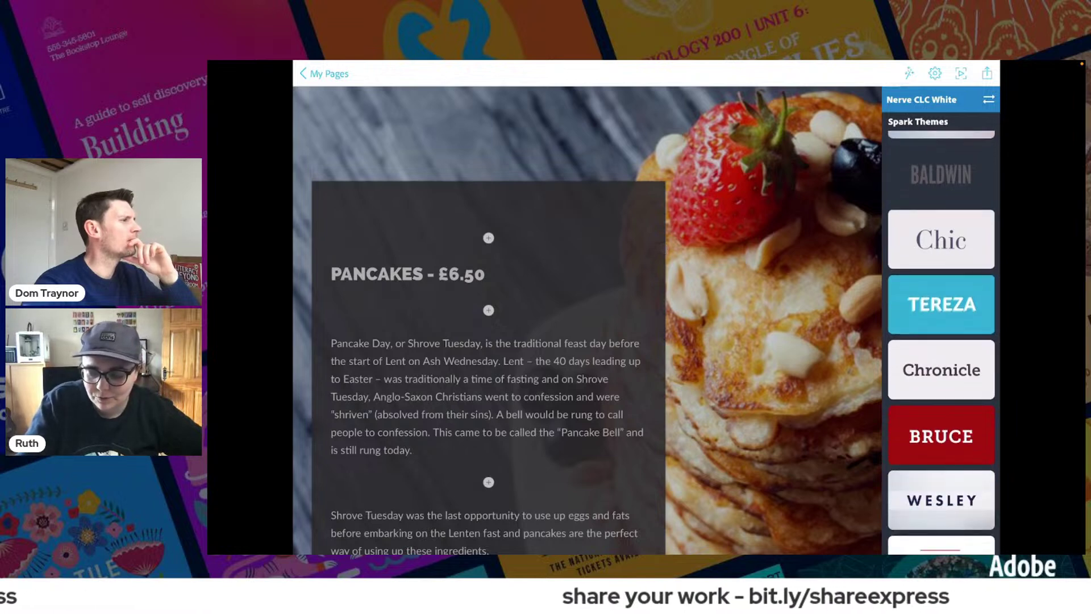
{"action": "scroll", "coordinate": [941, 318], "scroll_direction": "up", "scroll_amount": 5}
{"action": "scroll", "coordinate": [941, 318], "scroll_direction": "up", "scroll_amount": 6}
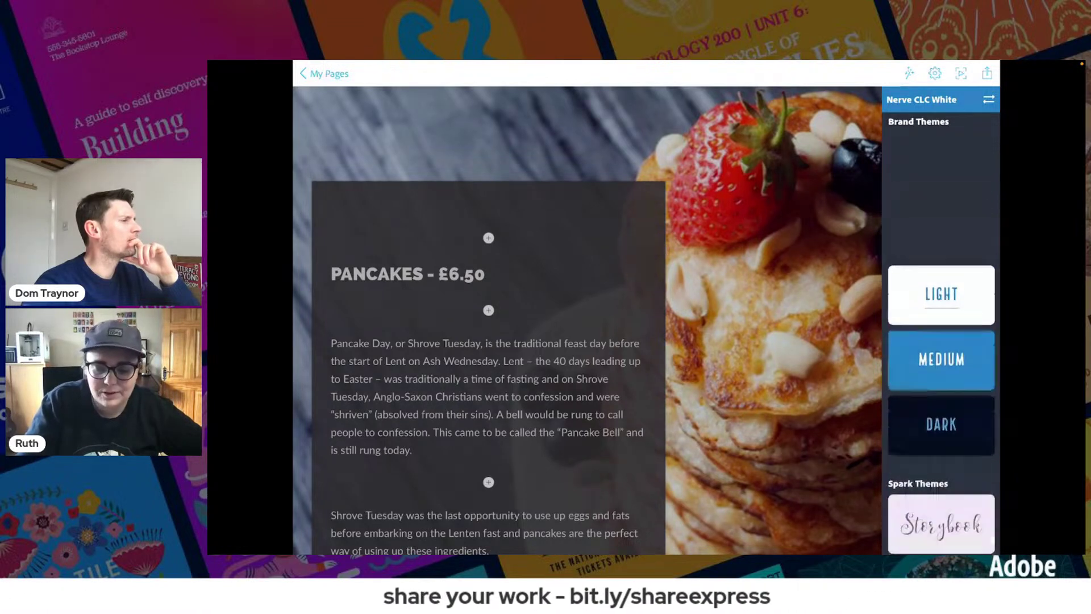
{"action": "scroll", "coordinate": [646, 321], "scroll_direction": "down", "scroll_amount": 10}
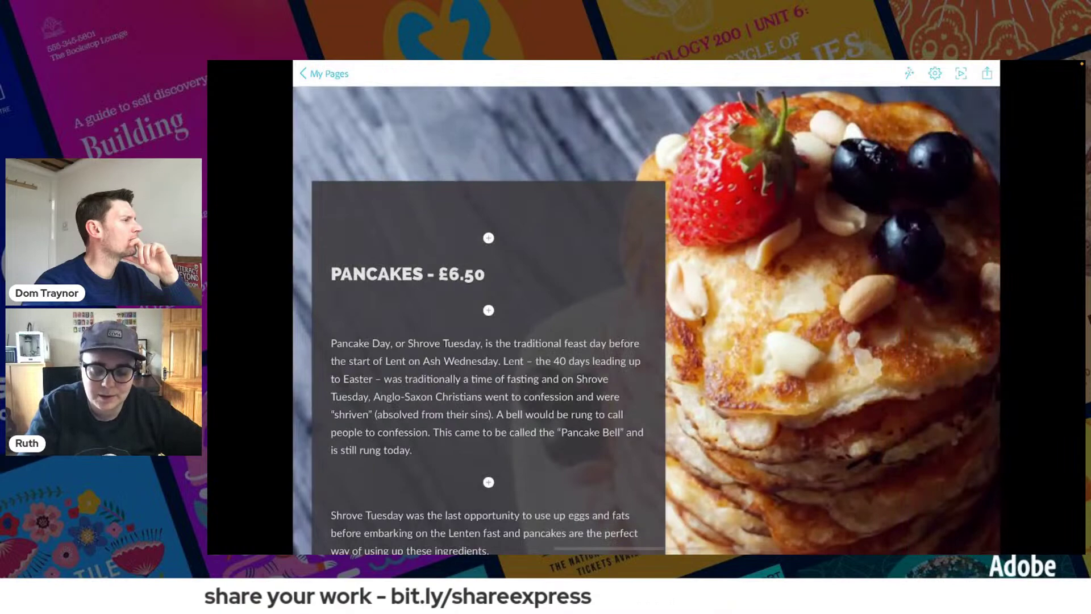
{"action": "scroll", "coordinate": [647, 321], "scroll_direction": "up", "scroll_amount": 1}
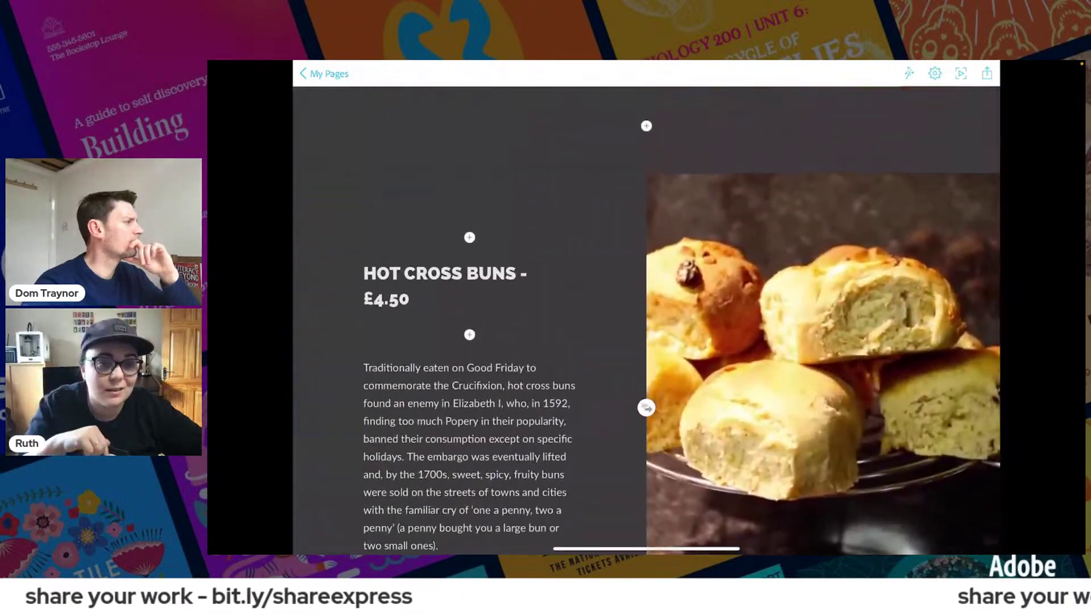
{"action": "scroll", "coordinate": [646, 320], "scroll_direction": "up", "scroll_amount": 15}
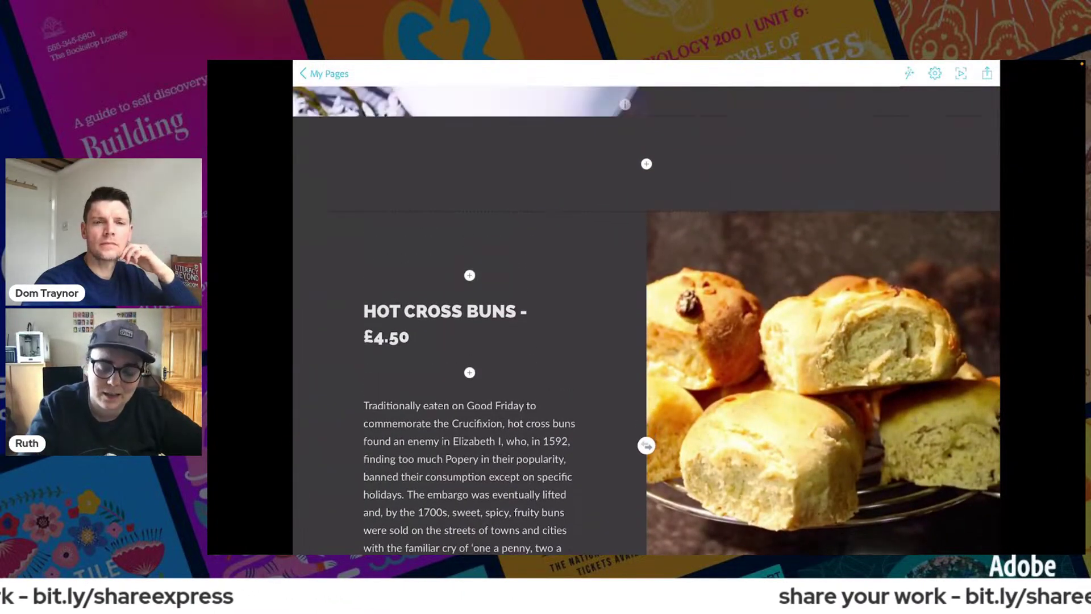
{"action": "scroll", "coordinate": [646, 320], "scroll_direction": "up", "scroll_amount": 4}
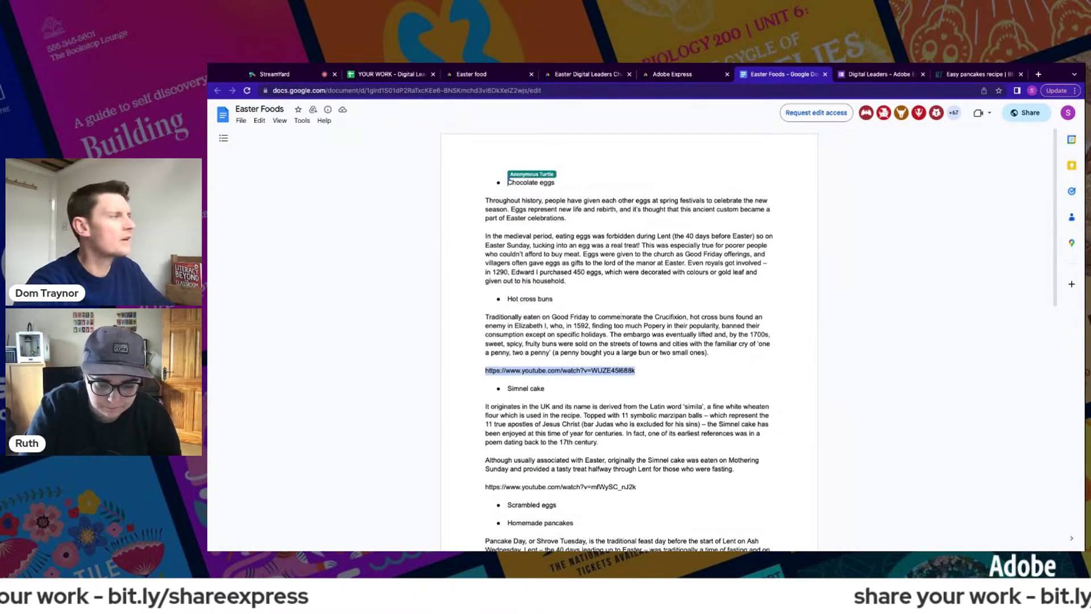
- Switch to the Adobe Express web page and embed the copied YouTube video below the hot cross buns description
{"action": "left_click", "coordinate": [677, 75]}
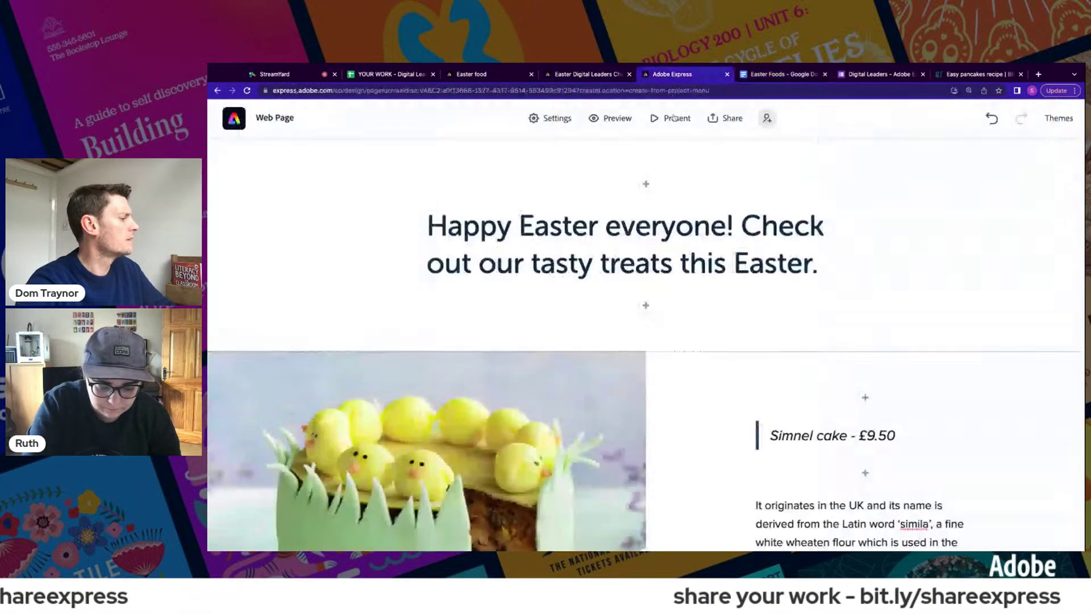
{"action": "scroll", "coordinate": [710, 423], "scroll_direction": "down", "scroll_amount": 15}
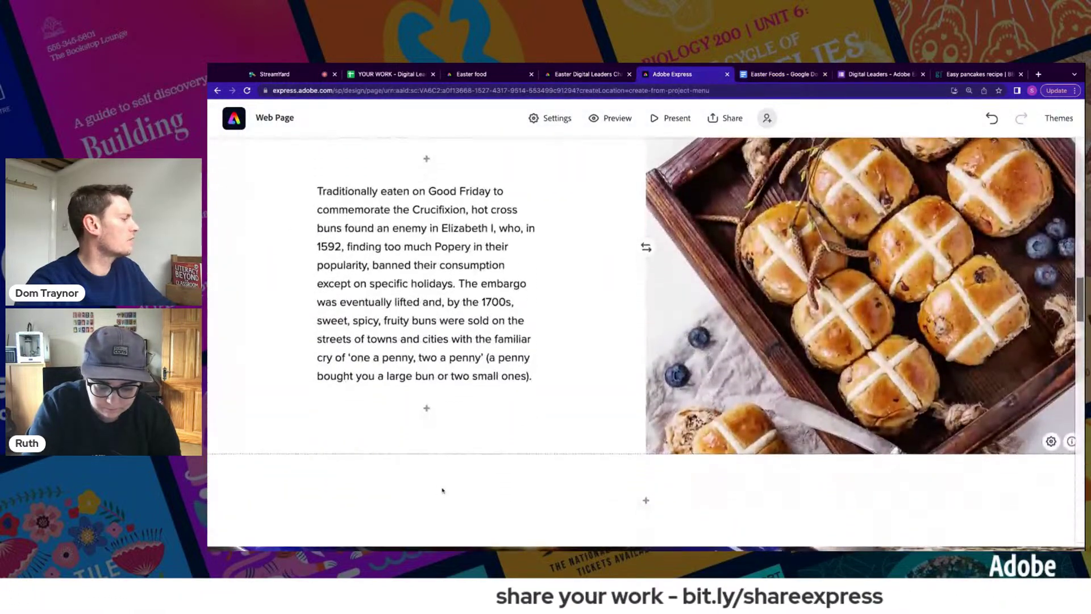
{"action": "left_click", "coordinate": [426, 404]}
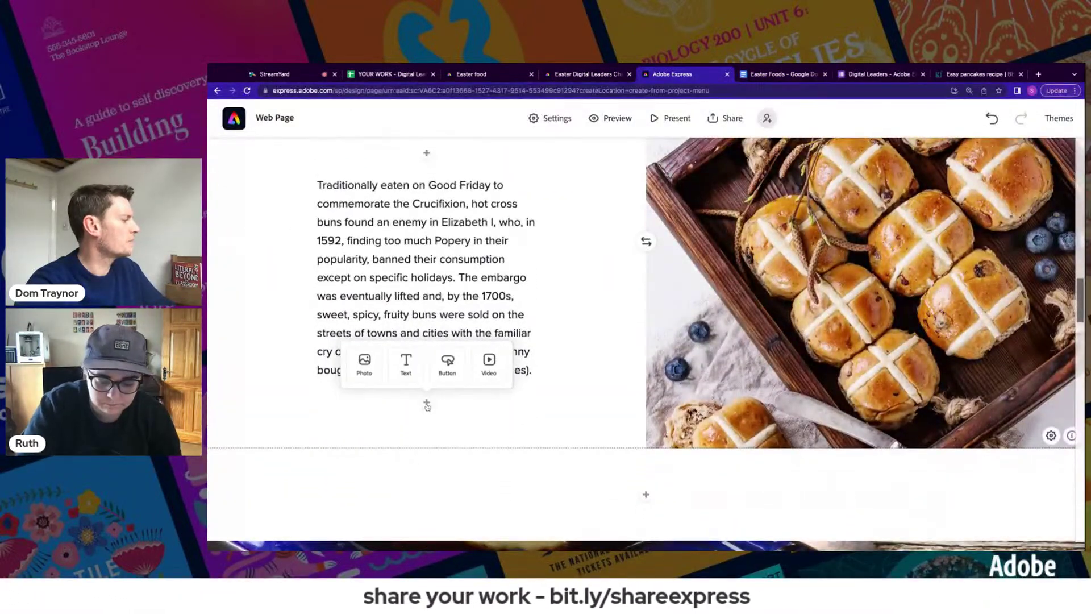
{"action": "left_click", "coordinate": [475, 376]}
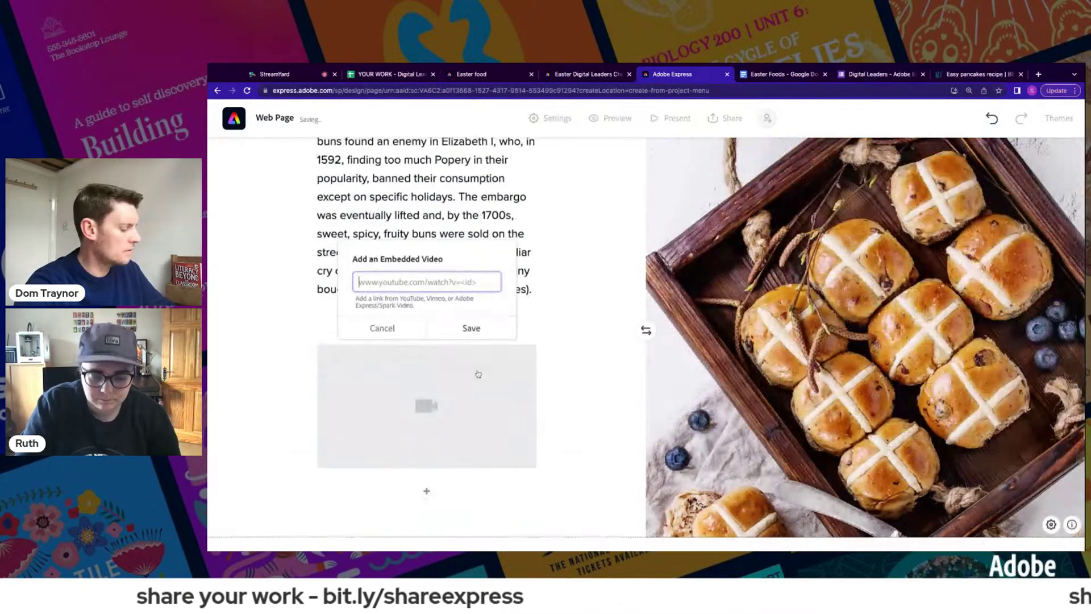
{"action": "key", "text": "ctrl+v"}
{"action": "left_click", "coordinate": [471, 329]}
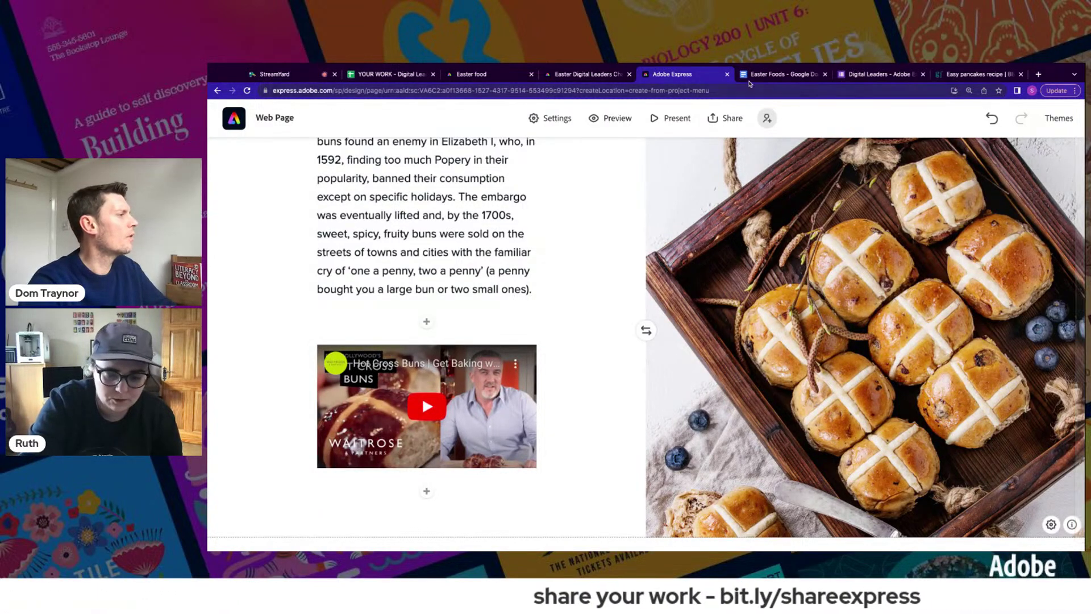
- Switch to the Easter Foods document and copy the bbcgoodfood.com easy-pancakes link below the homemade pancakes text
{"action": "key", "text": "ctrl+Tab"}
{"action": "scroll", "coordinate": [686, 441], "scroll_direction": "down", "scroll_amount": 5}
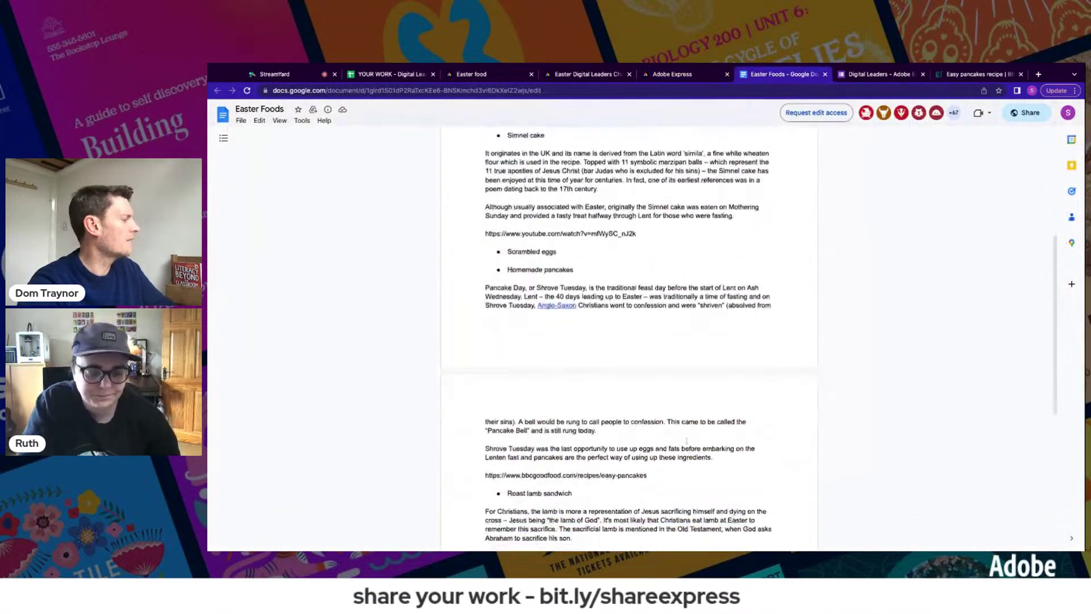
{"action": "key", "text": "alt+shift+Left"}
{"action": "key", "text": "alt+shift+Left"}
{"action": "key", "text": "alt+shift+Left"}
{"action": "key", "text": "alt+shift+Left"}
{"action": "key", "text": "alt+shift+Left"}
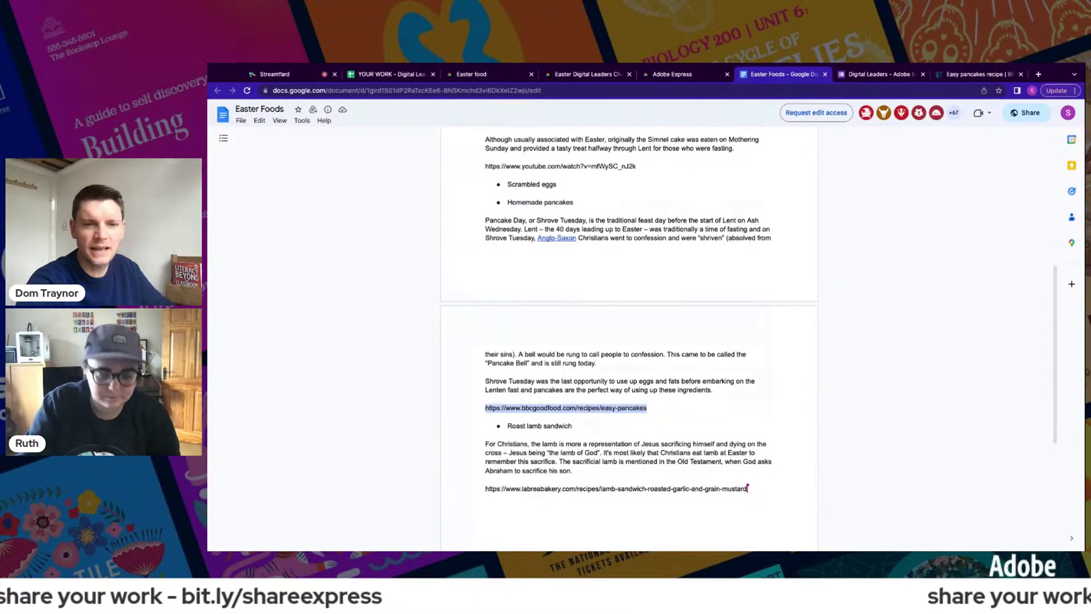
- Add a centred "Pancake Recipe" button below the pancakes description on the web page, linked to the copied BBC Good Food address
{"action": "left_click", "coordinate": [679, 76]}
{"action": "scroll", "coordinate": [645, 324], "scroll_direction": "down", "scroll_amount": 5}
{"action": "scroll", "coordinate": [678, 336], "scroll_direction": "down", "scroll_amount": 8}
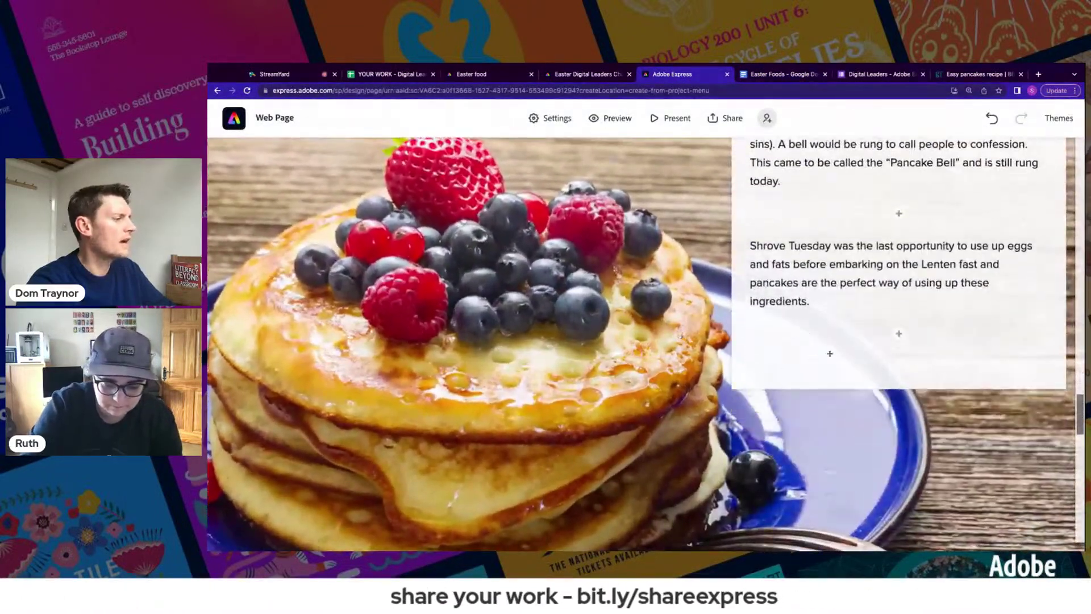
{"action": "left_click", "coordinate": [899, 335]}
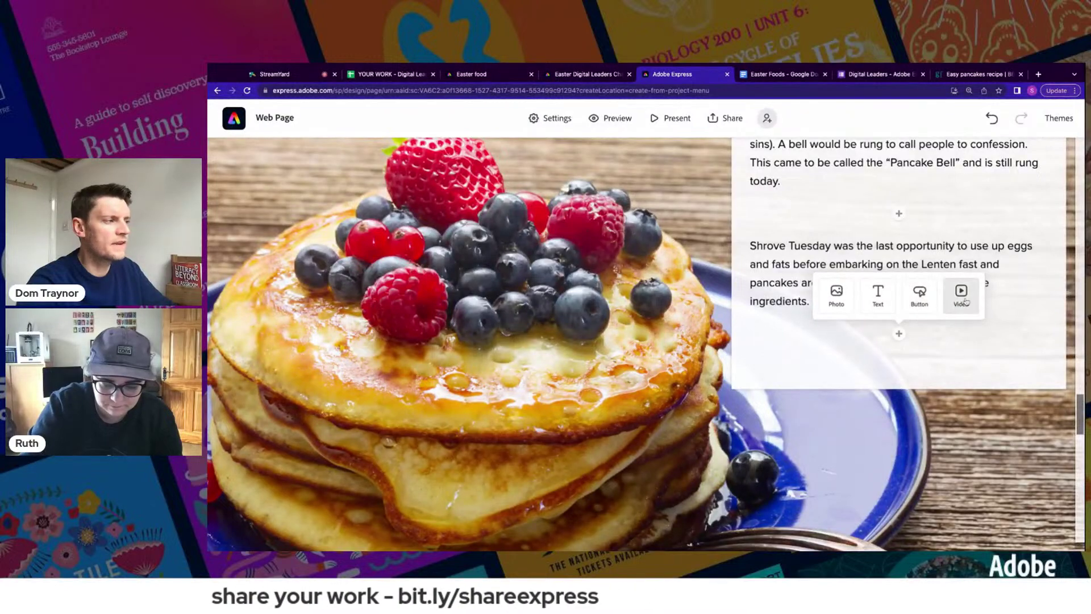
{"action": "left_click", "coordinate": [917, 301]}
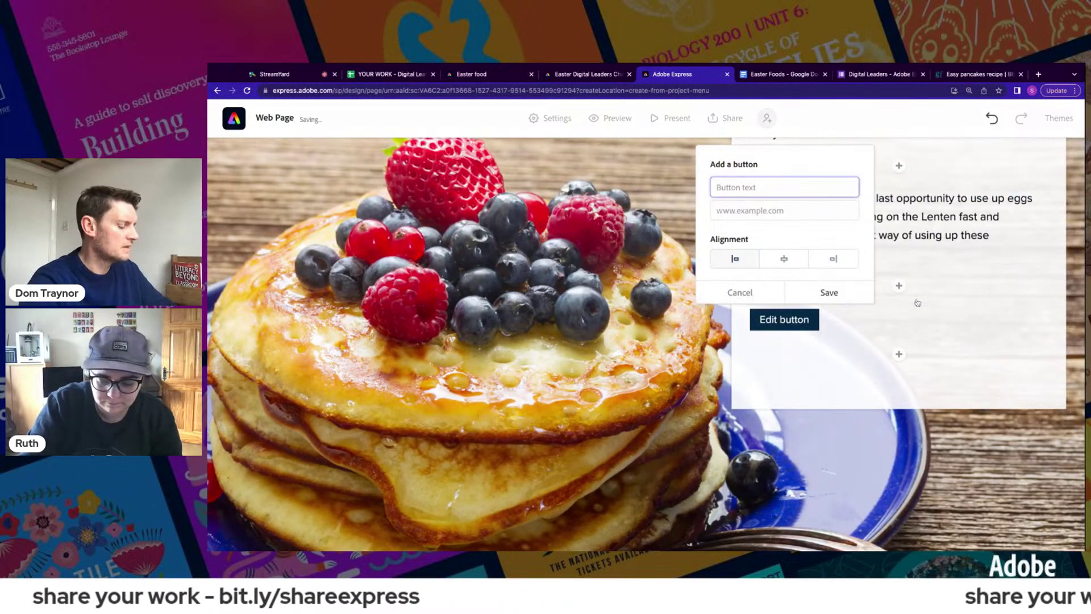
{"action": "type", "text": "Pac"}
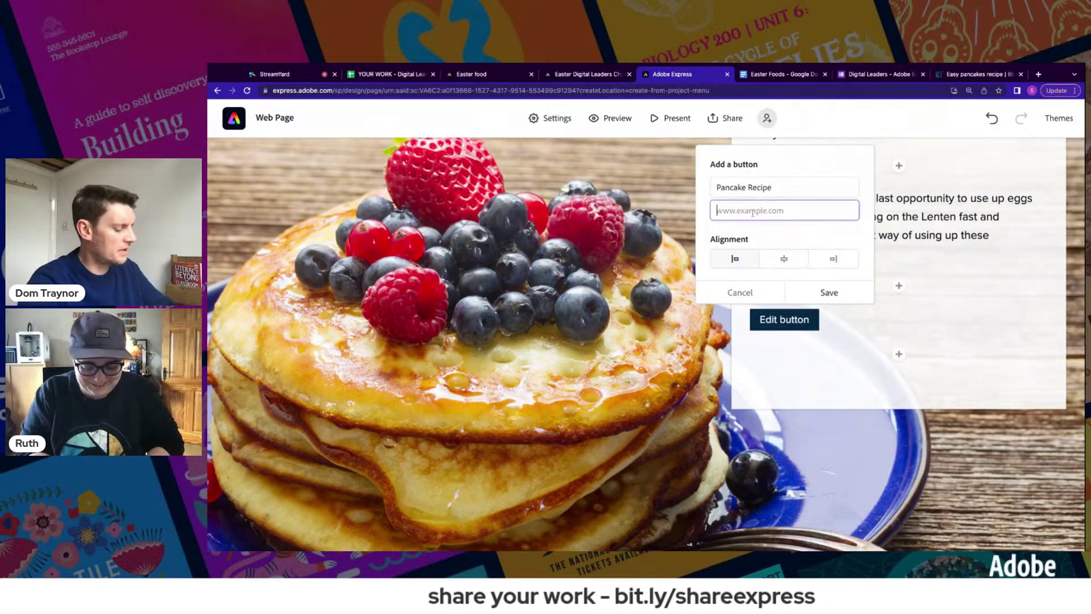
{"action": "left_click", "coordinate": [783, 259]}
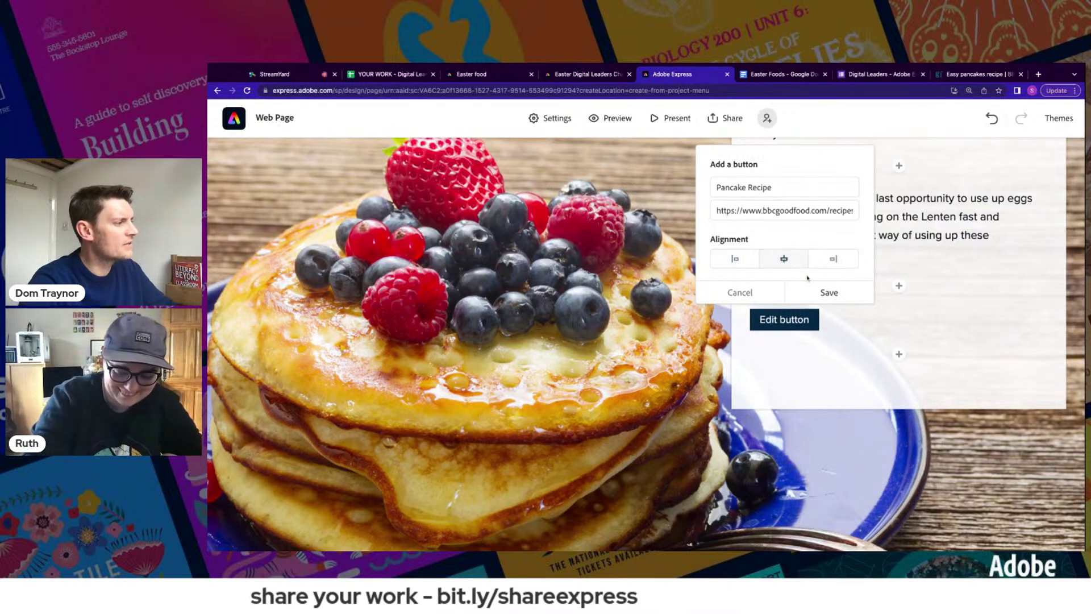
{"action": "left_click", "coordinate": [828, 292]}
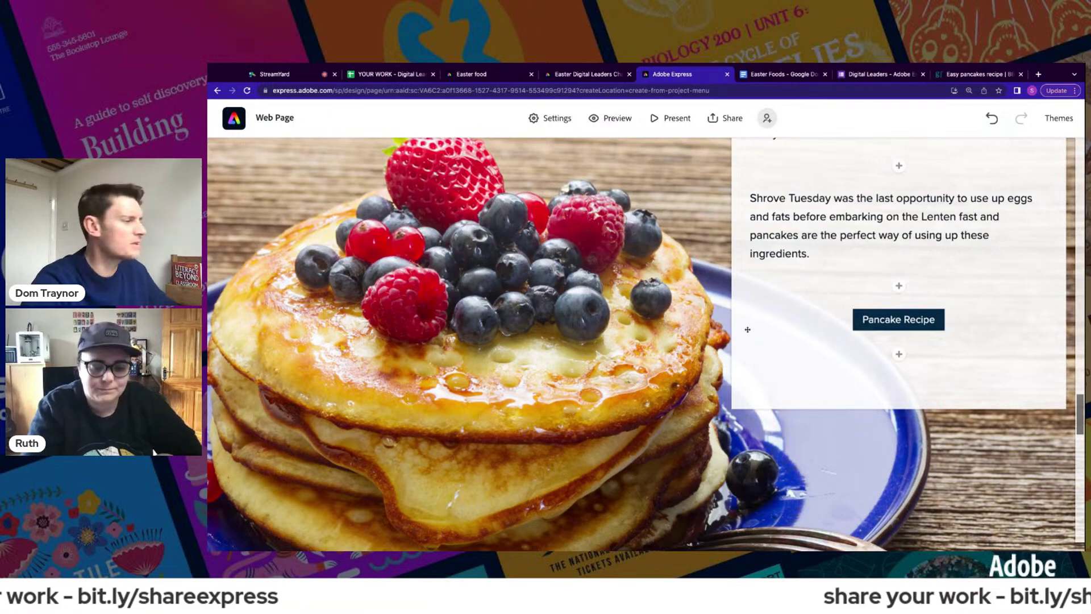
- Try the Baldwin theme on the diner's Easter menu web page
{"action": "scroll", "coordinate": [765, 317], "scroll_direction": "down", "scroll_amount": 10}
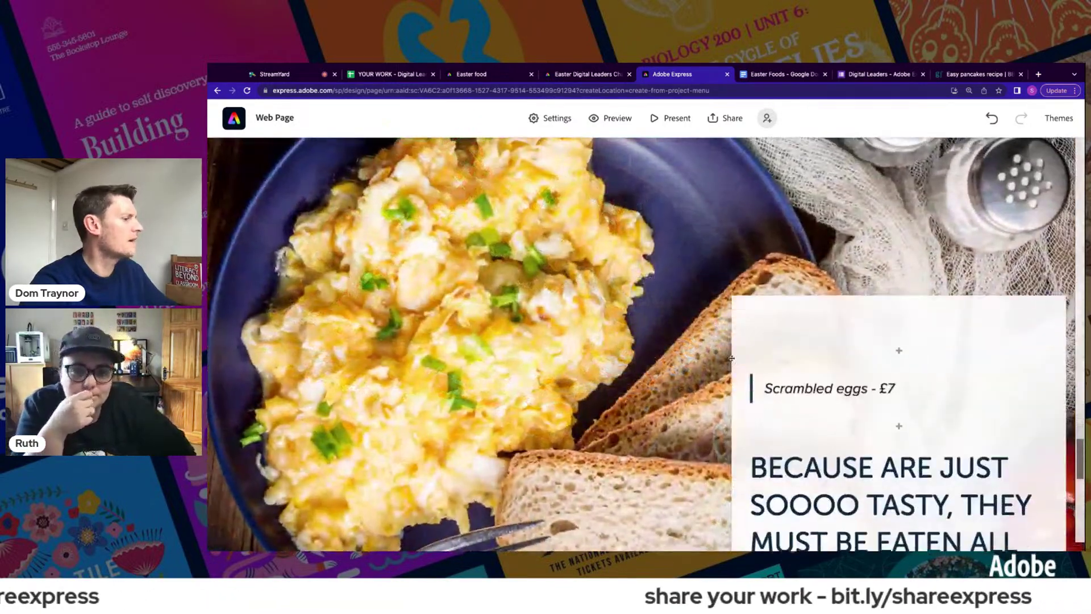
{"action": "scroll", "coordinate": [734, 353], "scroll_direction": "up", "scroll_amount": 10}
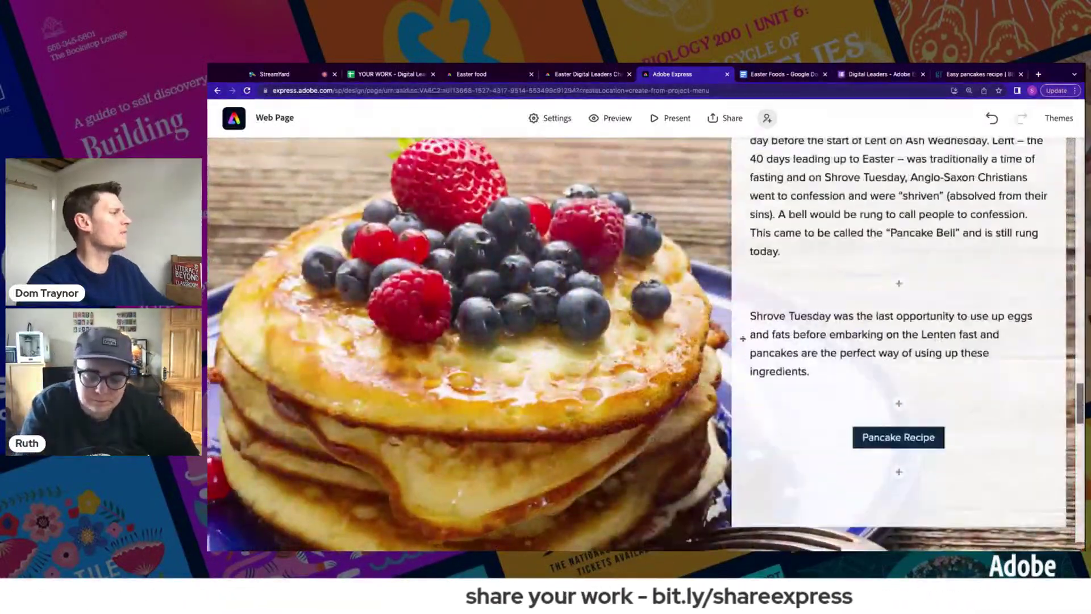
{"action": "scroll", "coordinate": [743, 339], "scroll_direction": "up", "scroll_amount": 15}
{"action": "scroll", "coordinate": [746, 340], "scroll_direction": "up", "scroll_amount": 15}
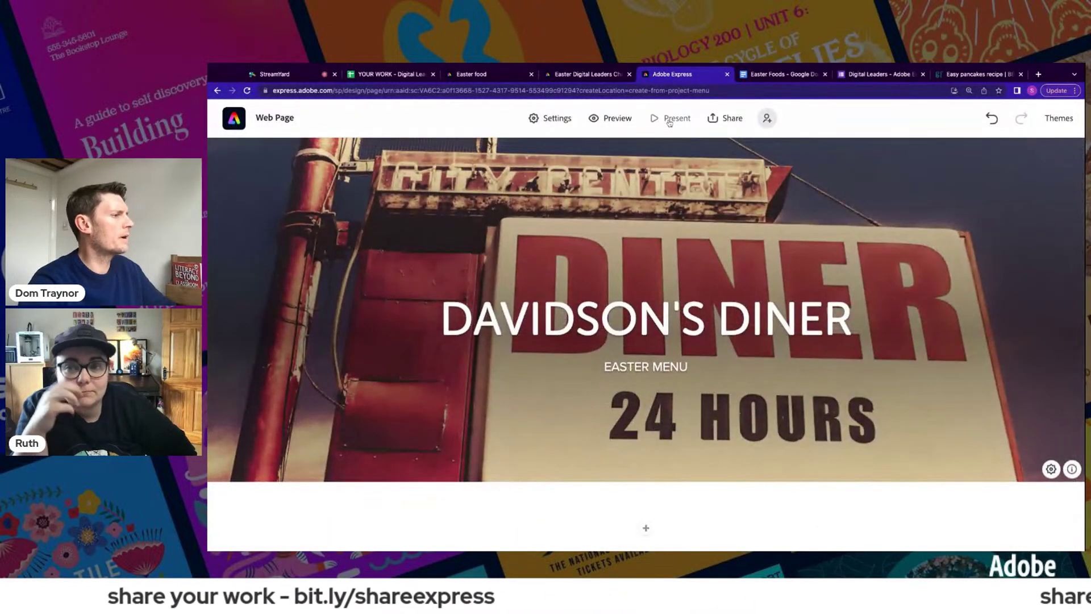
{"action": "left_click", "coordinate": [1052, 119]}
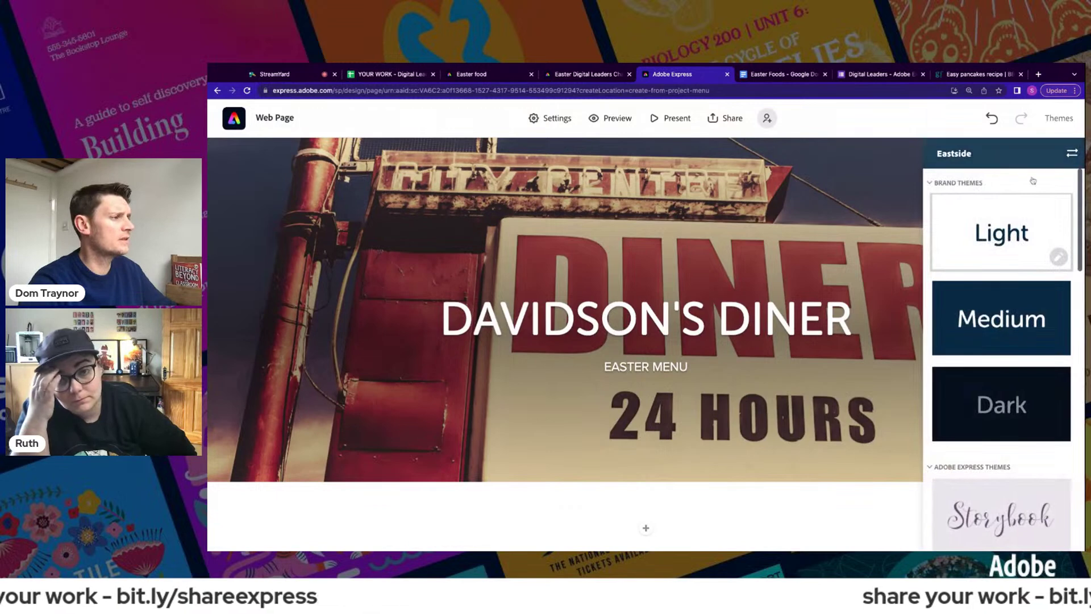
{"action": "scroll", "coordinate": [994, 377], "scroll_direction": "down", "scroll_amount": 4}
{"action": "scroll", "coordinate": [994, 376], "scroll_direction": "down", "scroll_amount": 3}
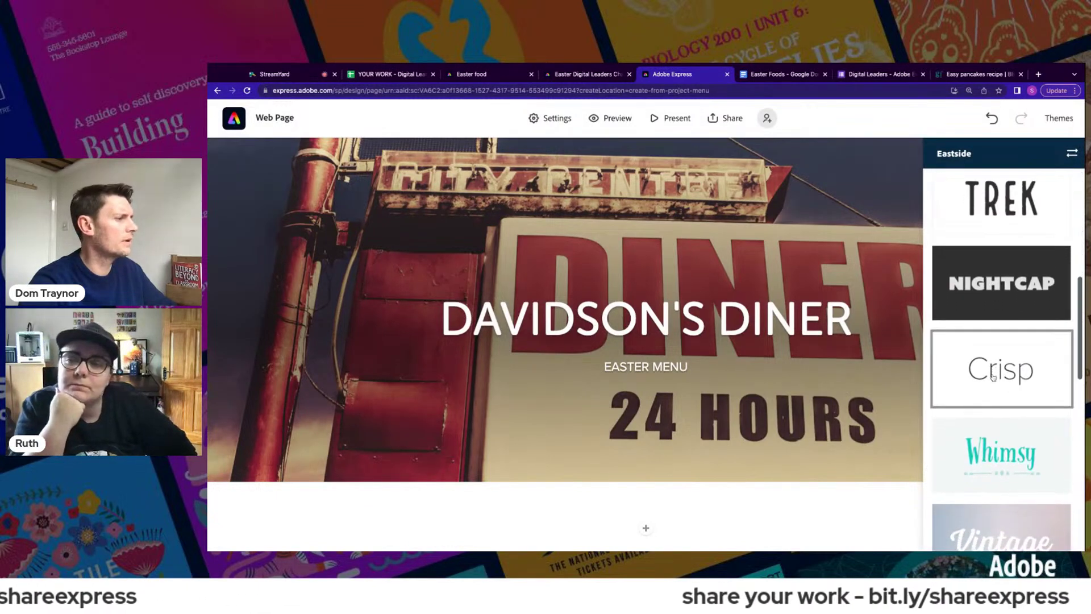
{"action": "scroll", "coordinate": [993, 377], "scroll_direction": "down", "scroll_amount": 5}
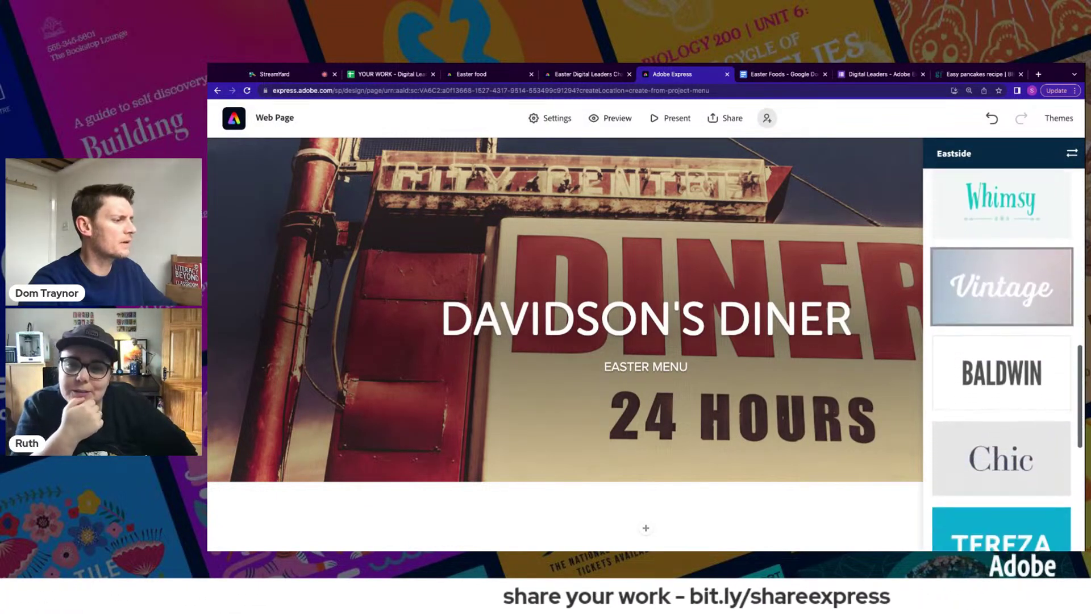
{"action": "left_click", "coordinate": [1002, 373]}
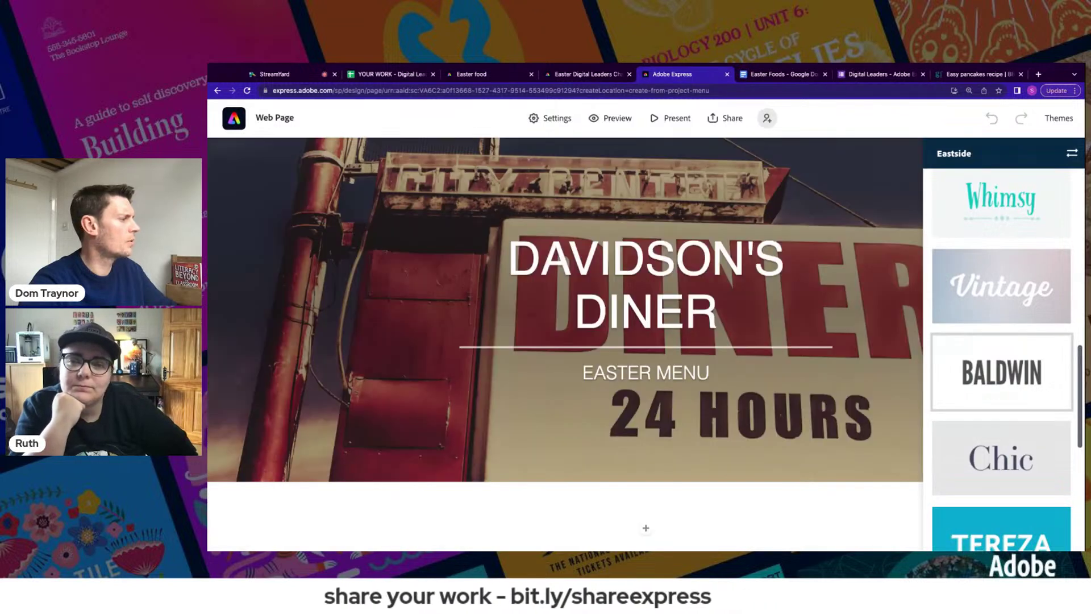
- Apply the Trek theme to the web page and check the Easter greeting and Simnel cake section
{"action": "scroll", "coordinate": [983, 256], "scroll_direction": "up", "scroll_amount": 8}
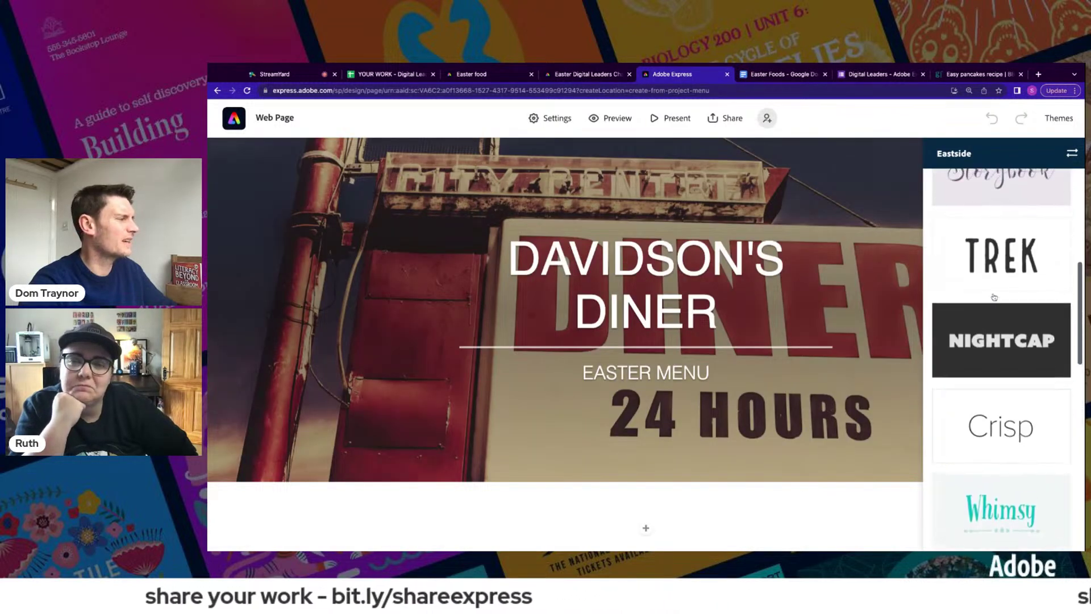
{"action": "scroll", "coordinate": [994, 296], "scroll_direction": "up", "scroll_amount": 1}
{"action": "left_click", "coordinate": [972, 358]}
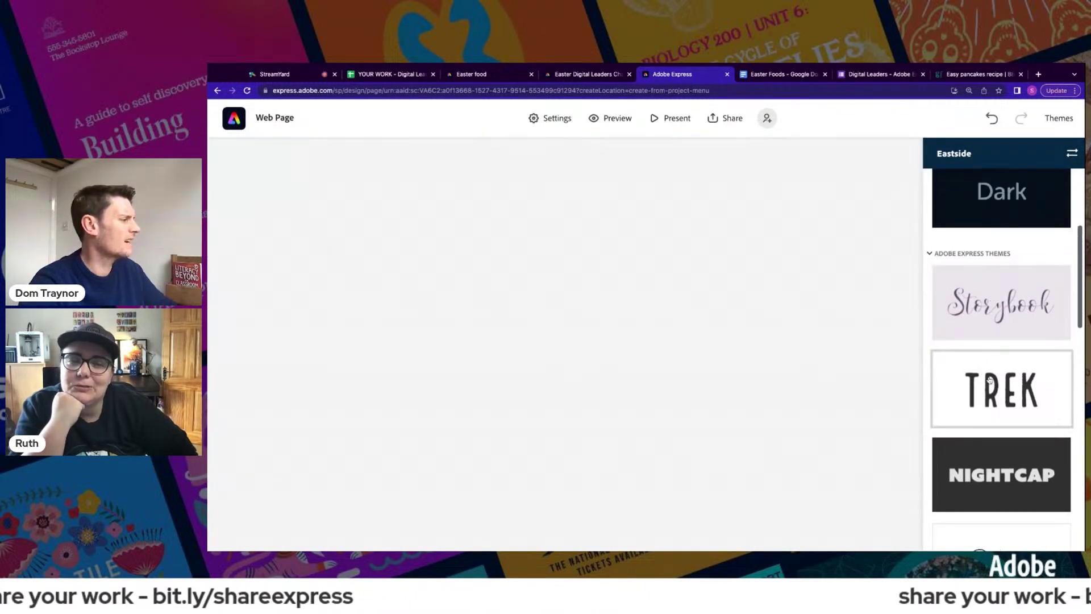
{"action": "scroll", "coordinate": [890, 335], "scroll_direction": "down", "scroll_amount": 6}
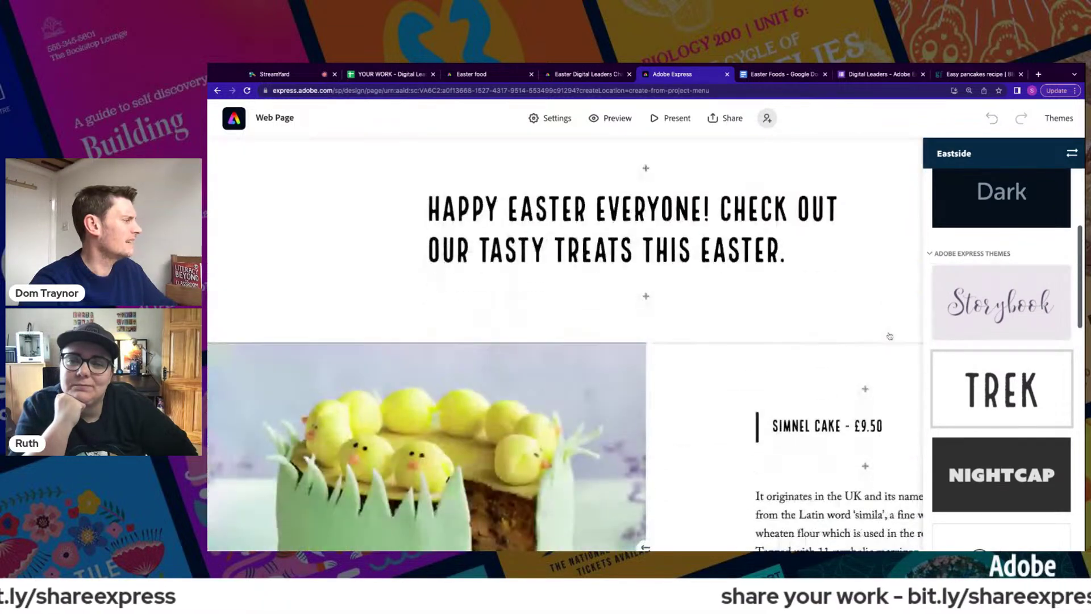
- Apply the Light brand theme to the diner's Easter menu web page and close the theme choices
{"action": "scroll", "coordinate": [1000, 307], "scroll_direction": "up", "scroll_amount": 3}
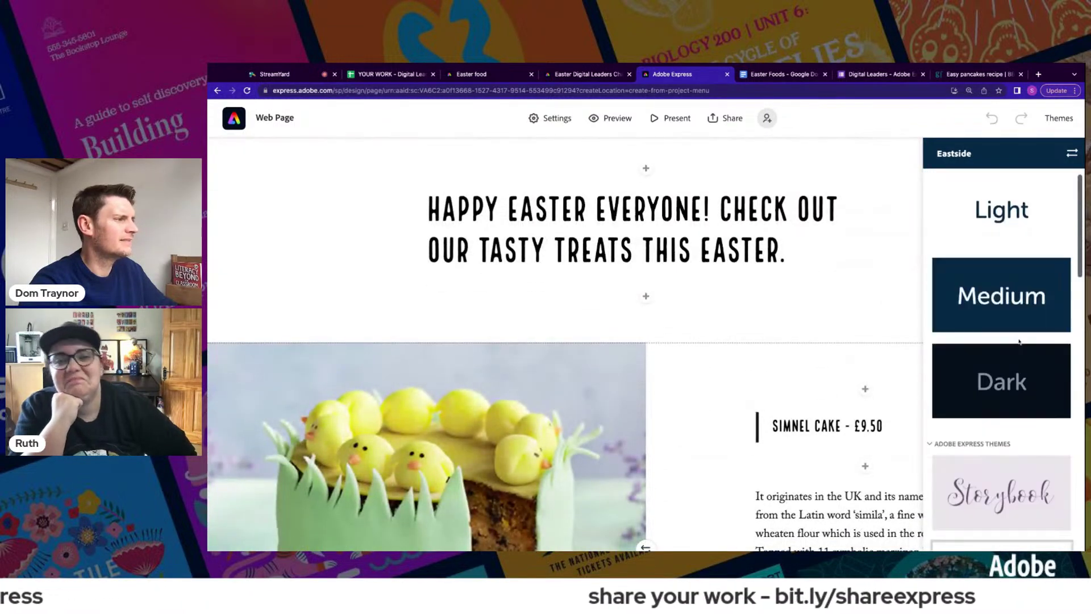
{"action": "left_click", "coordinate": [1005, 311]}
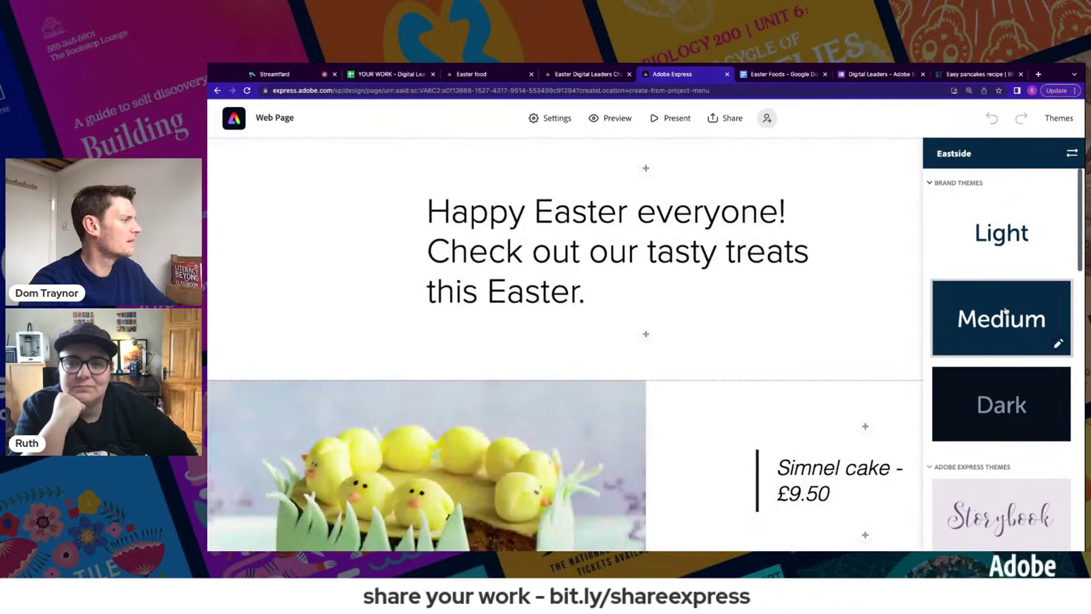
{"action": "scroll", "coordinate": [831, 287], "scroll_direction": "up", "scroll_amount": 6}
{"action": "left_click", "coordinate": [981, 251]}
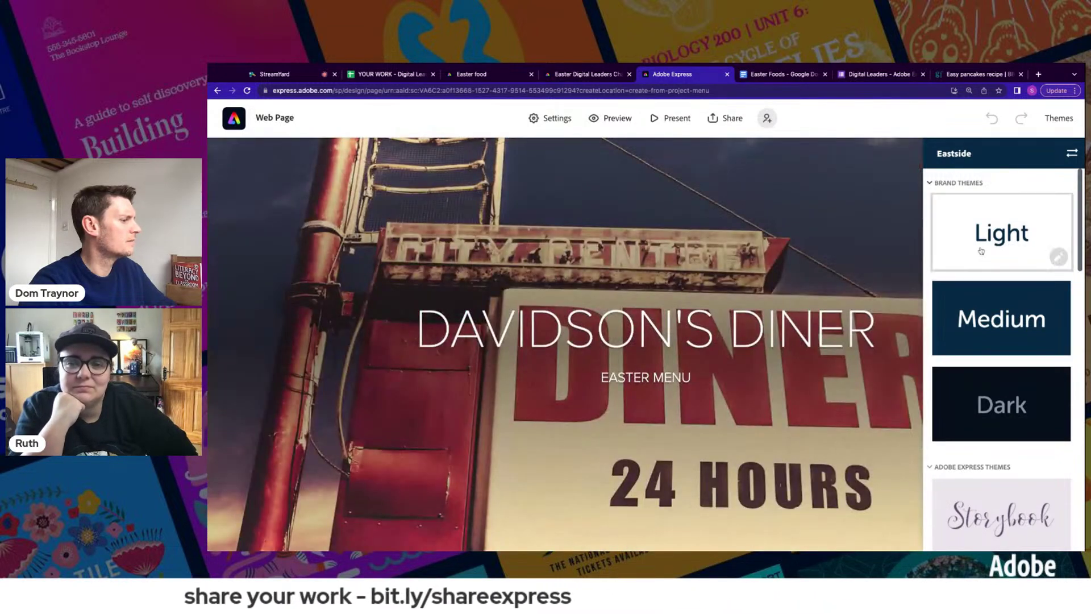
{"action": "left_click", "coordinate": [1058, 117]}
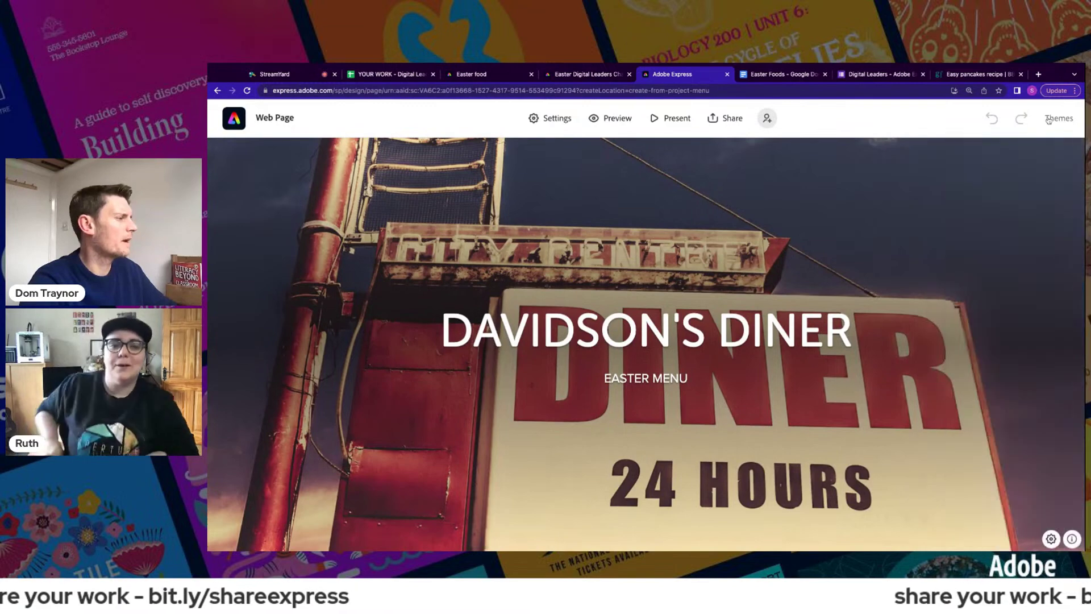
- Present the web page and review its greeting, Simnel cake, hot cross buns, pancakes and scrambled eggs sections, then leave the presentation
{"action": "left_click", "coordinate": [674, 118]}
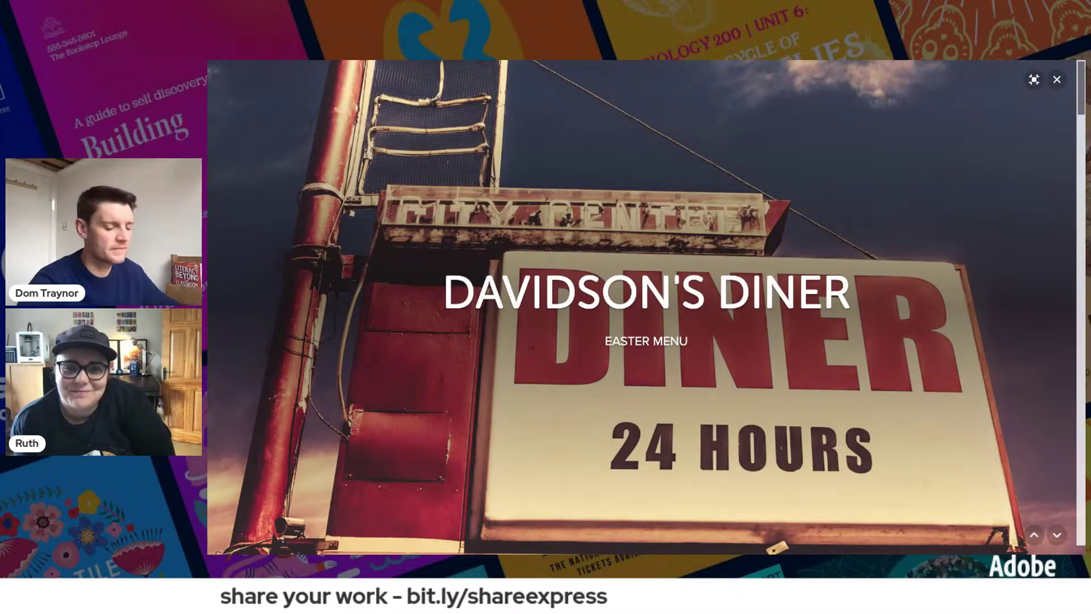
{"action": "scroll", "coordinate": [646, 307], "scroll_direction": "down", "scroll_amount": 2}
{"action": "scroll", "coordinate": [647, 307], "scroll_direction": "down", "scroll_amount": 5}
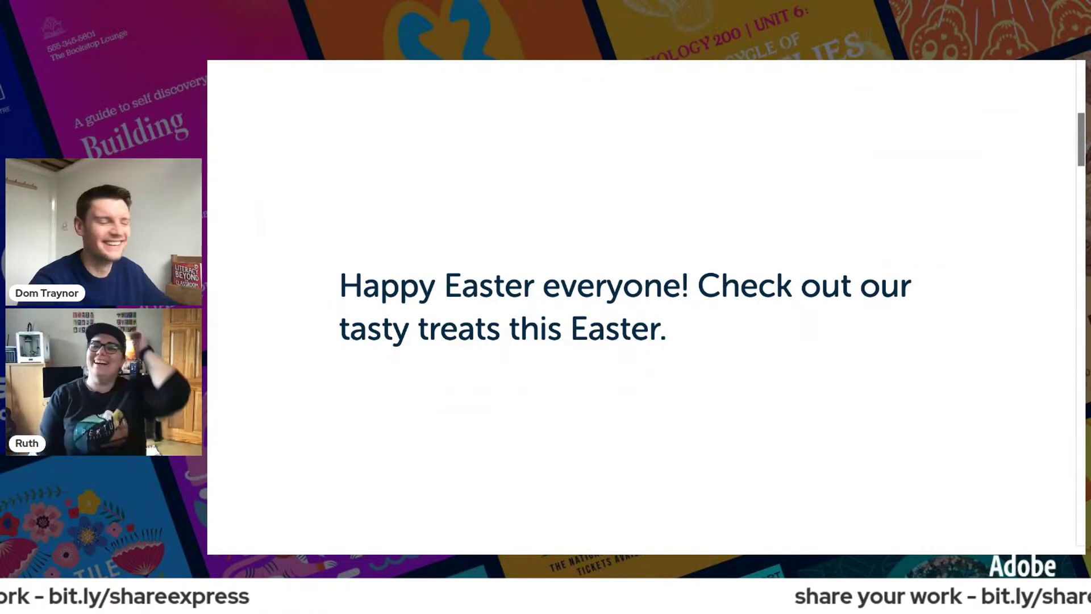
{"action": "scroll", "coordinate": [647, 307], "scroll_direction": "down", "scroll_amount": 3}
{"action": "scroll", "coordinate": [647, 307], "scroll_direction": "down", "scroll_amount": 4}
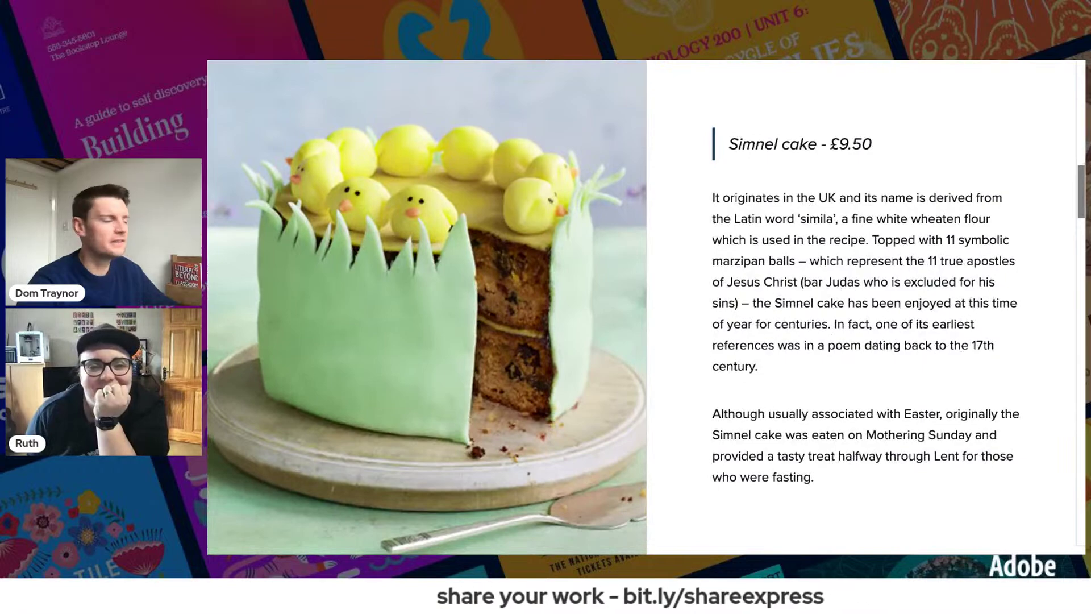
{"action": "scroll", "coordinate": [646, 306], "scroll_direction": "down", "scroll_amount": 8}
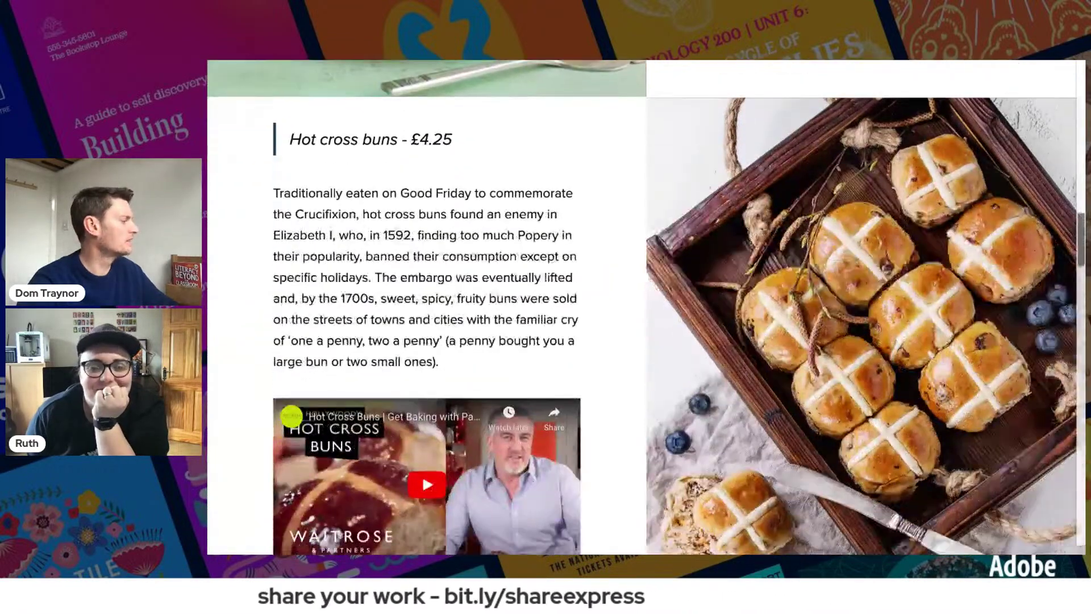
{"action": "scroll", "coordinate": [646, 307], "scroll_direction": "down", "scroll_amount": 1}
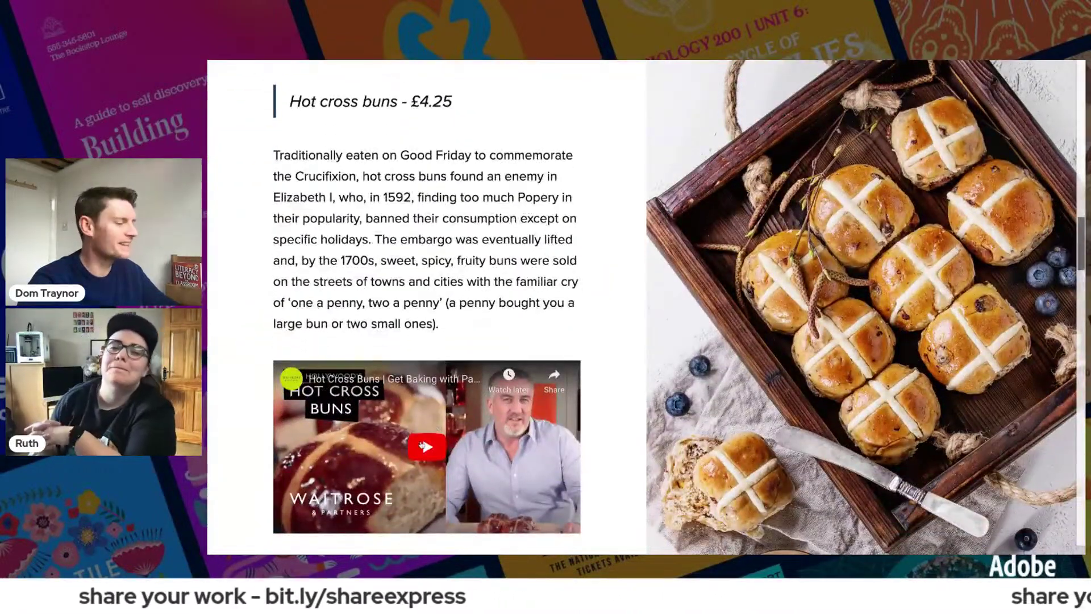
{"action": "scroll", "coordinate": [423, 447], "scroll_direction": "down", "scroll_amount": 3}
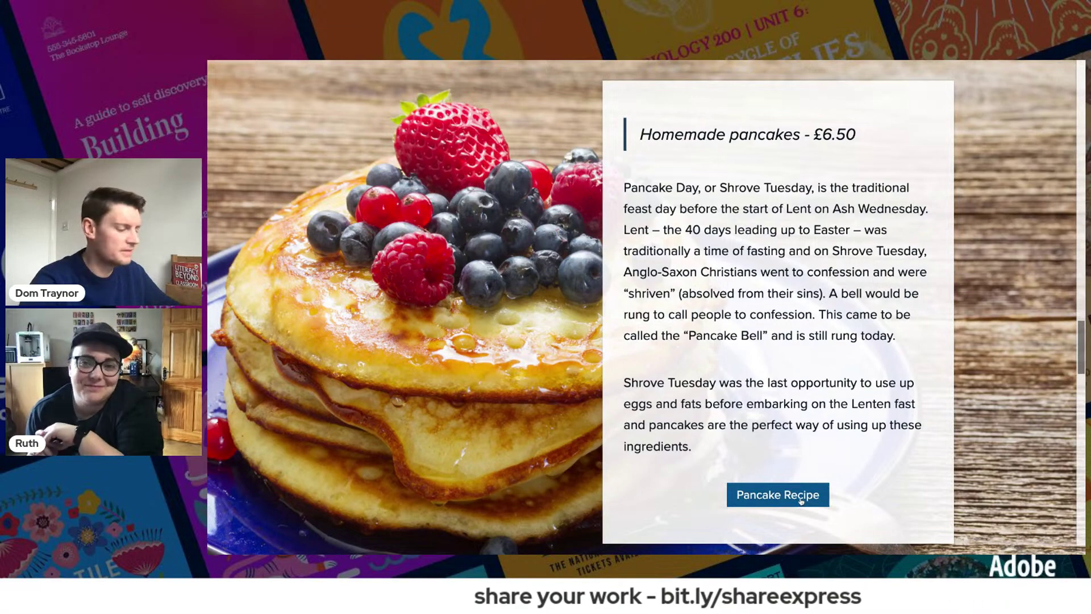
{"action": "scroll", "coordinate": [801, 500], "scroll_direction": "down", "scroll_amount": 3}
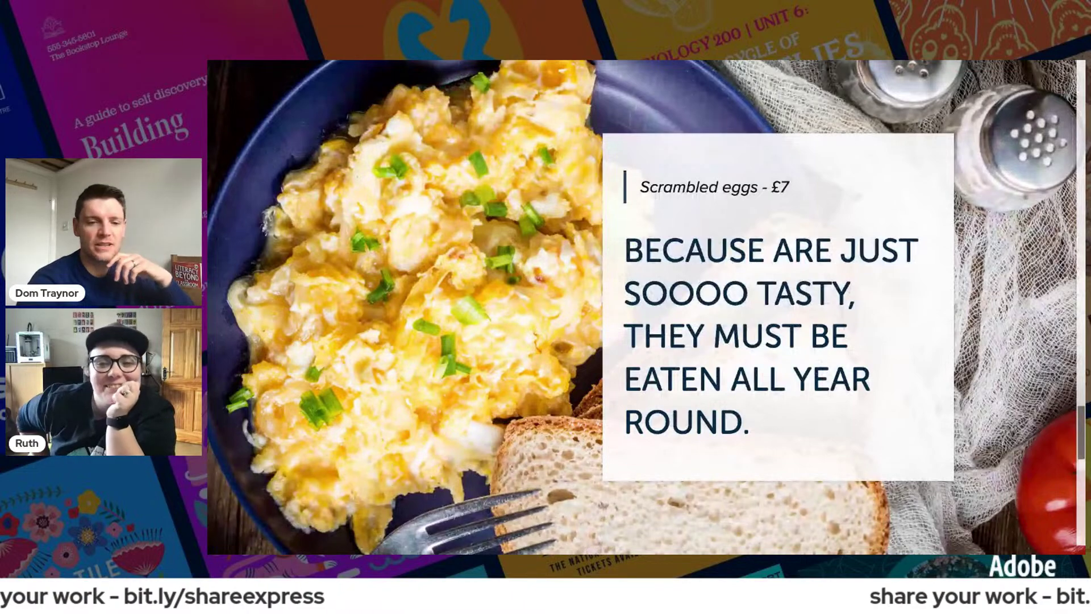
{"action": "key", "text": "Escape"}
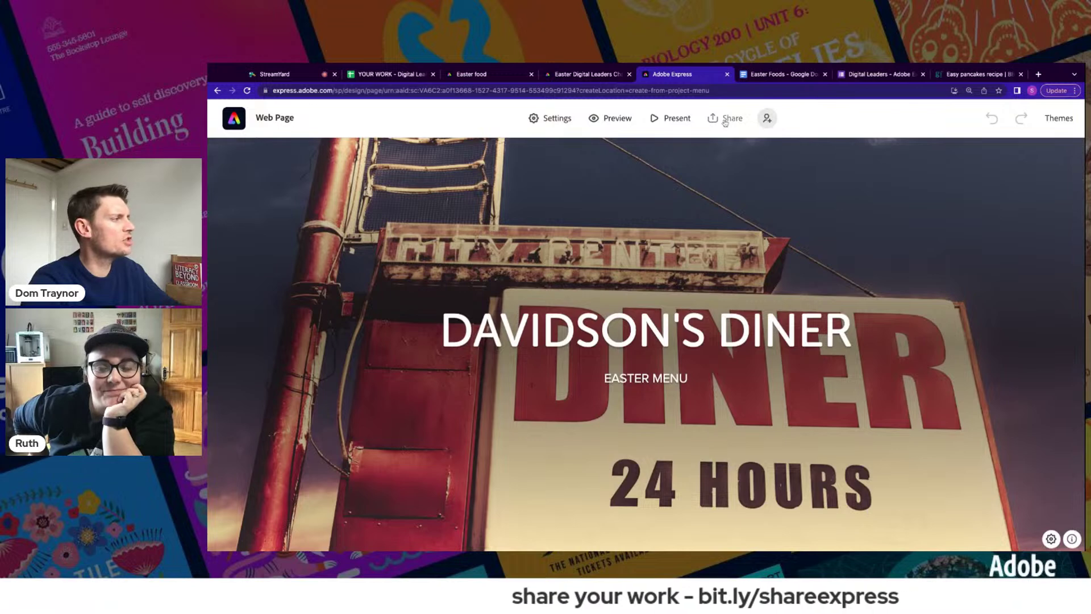
- Publish the Davidson's Diner web page as a shareable link and submit that link through the Digital Leaders - Adobe Express form
{"action": "left_click", "coordinate": [726, 121]}
{"action": "left_click", "coordinate": [724, 151]}
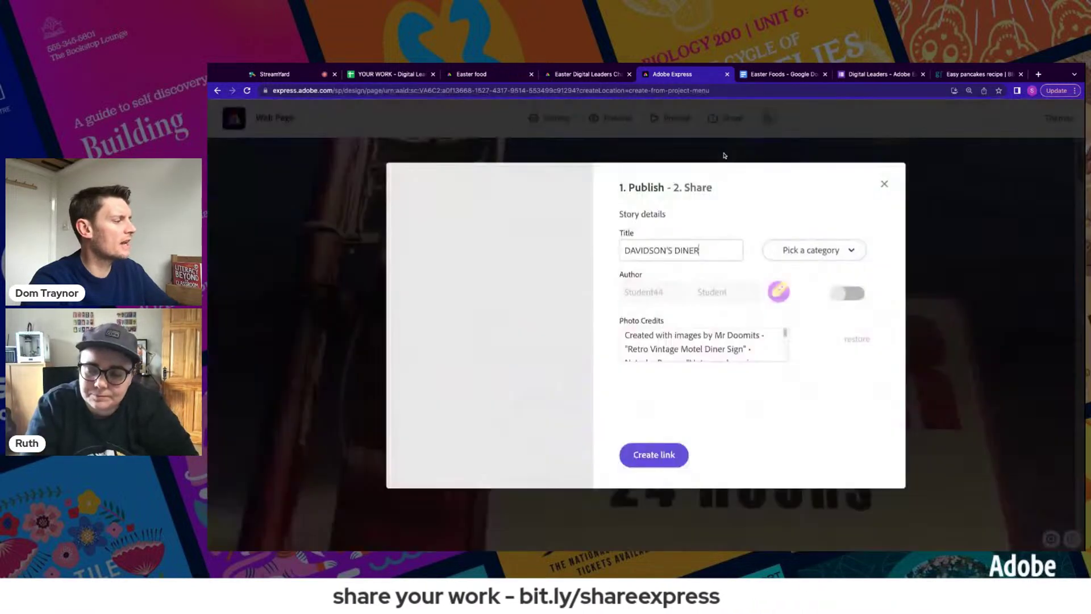
{"action": "left_click", "coordinate": [665, 454]}
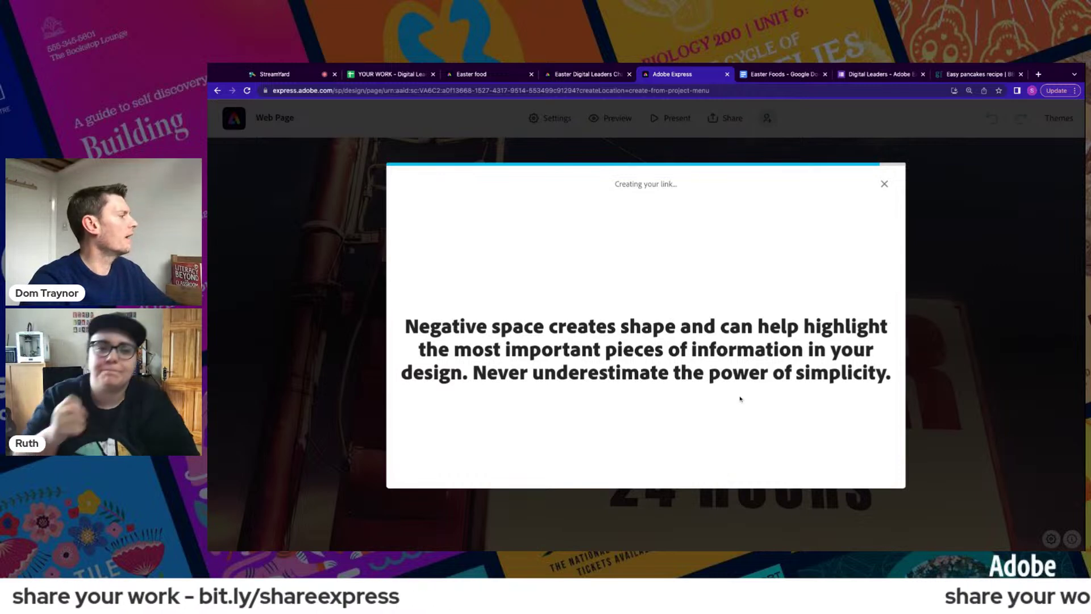
{"action": "left_click", "coordinate": [844, 234]}
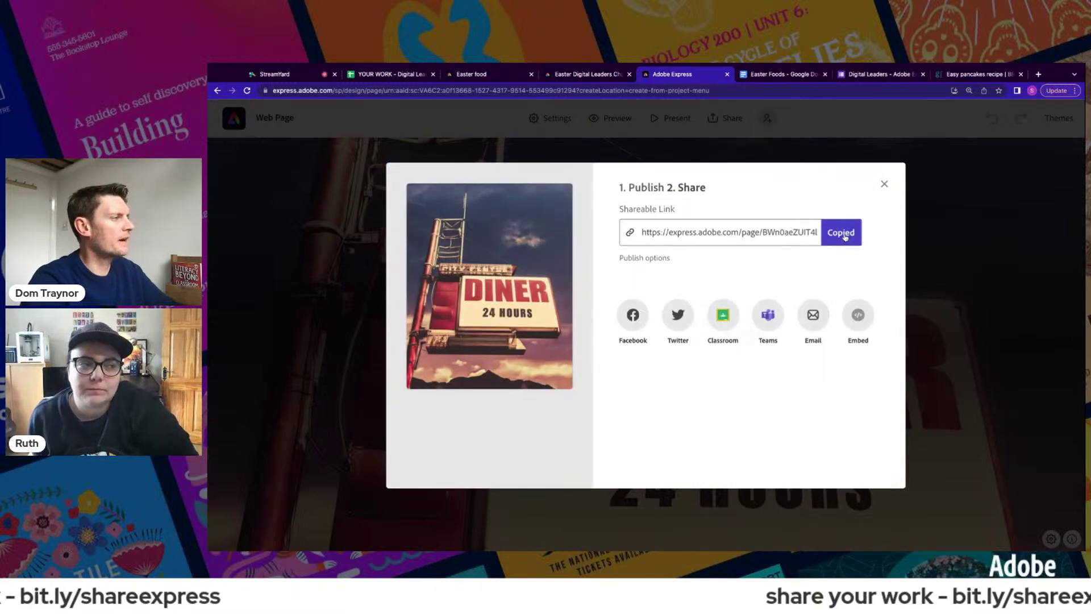
{"action": "left_click", "coordinate": [878, 75]}
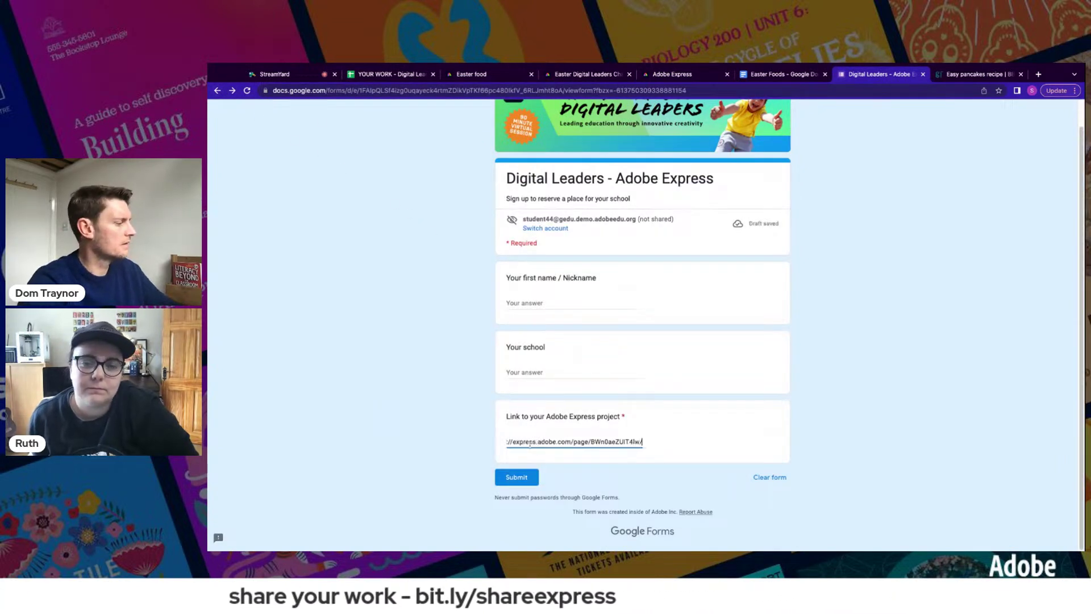
{"action": "left_click", "coordinate": [525, 478]}
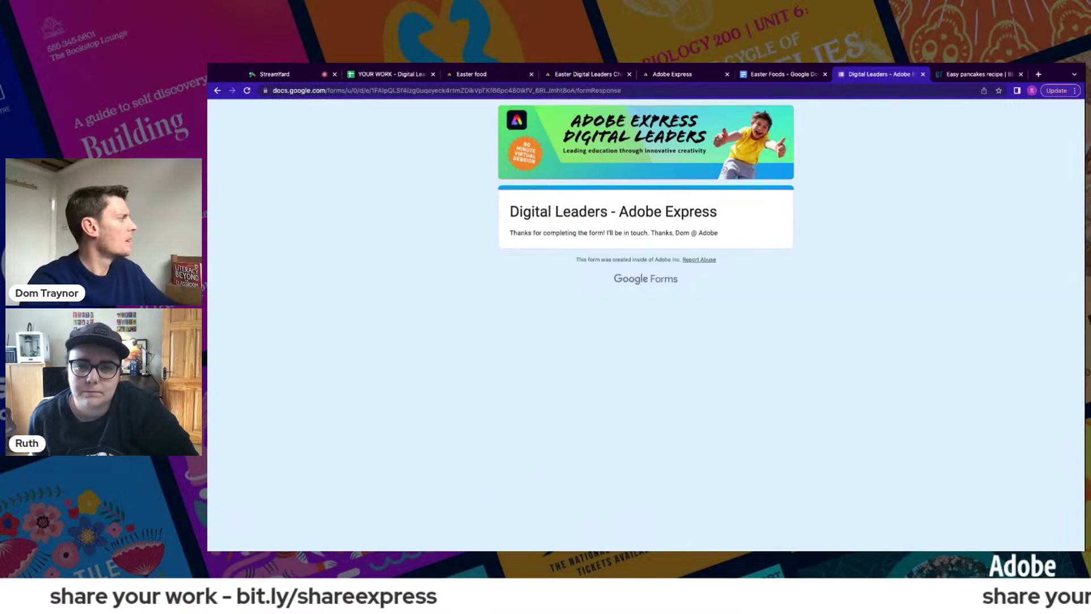
- Check the form responses spreadsheet and look through the submitted Easter food web page down to its Simnel cake section
{"action": "left_click", "coordinate": [362, 74]}
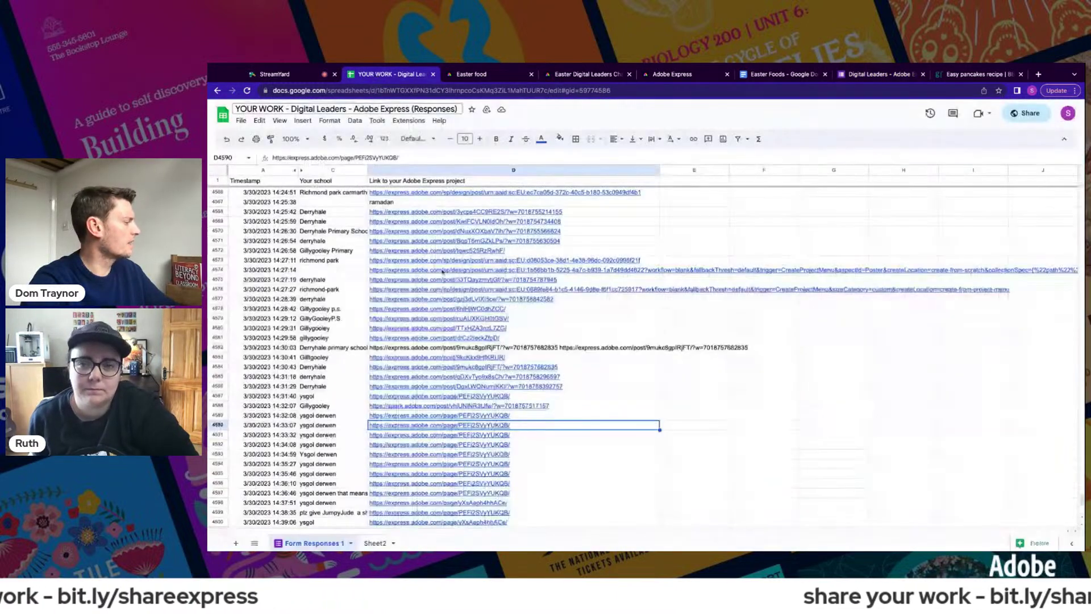
{"action": "scroll", "coordinate": [513, 401], "scroll_direction": "down", "scroll_amount": 2}
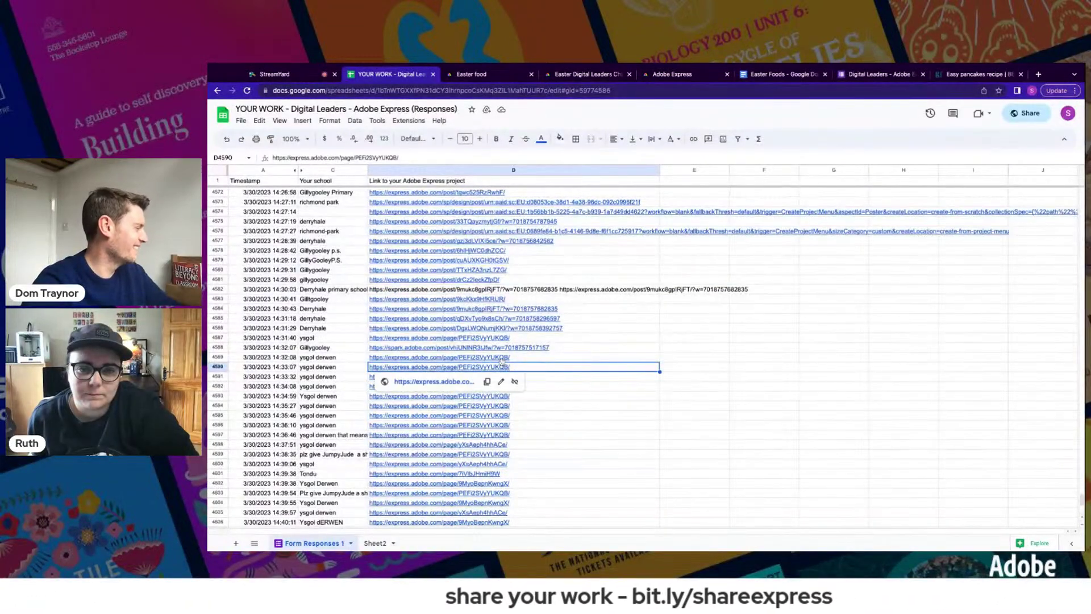
{"action": "left_click", "coordinate": [472, 74]}
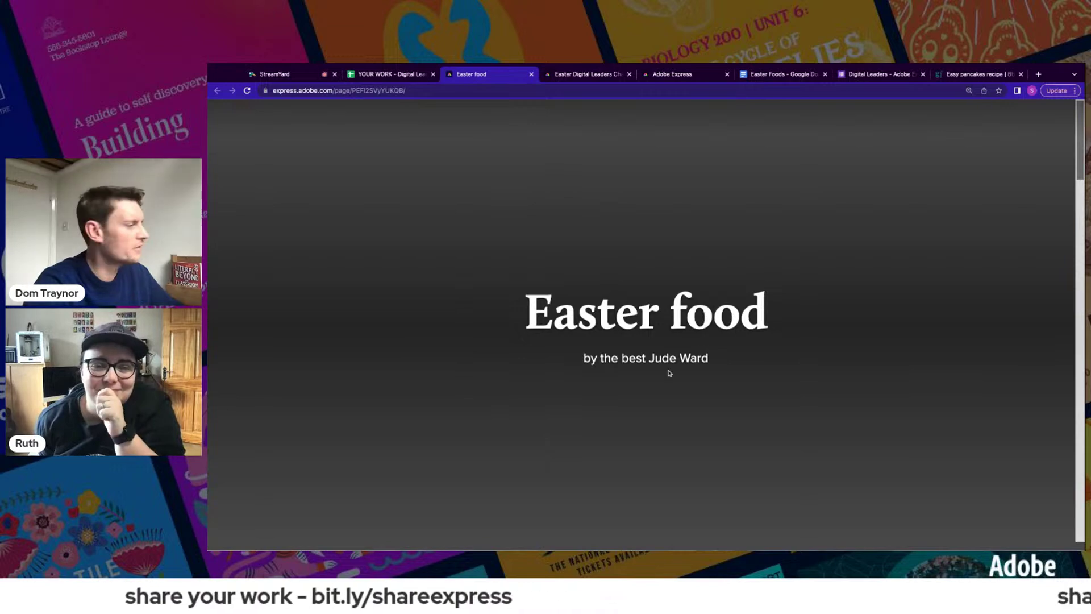
{"action": "scroll", "coordinate": [669, 373], "scroll_direction": "down", "scroll_amount": 7}
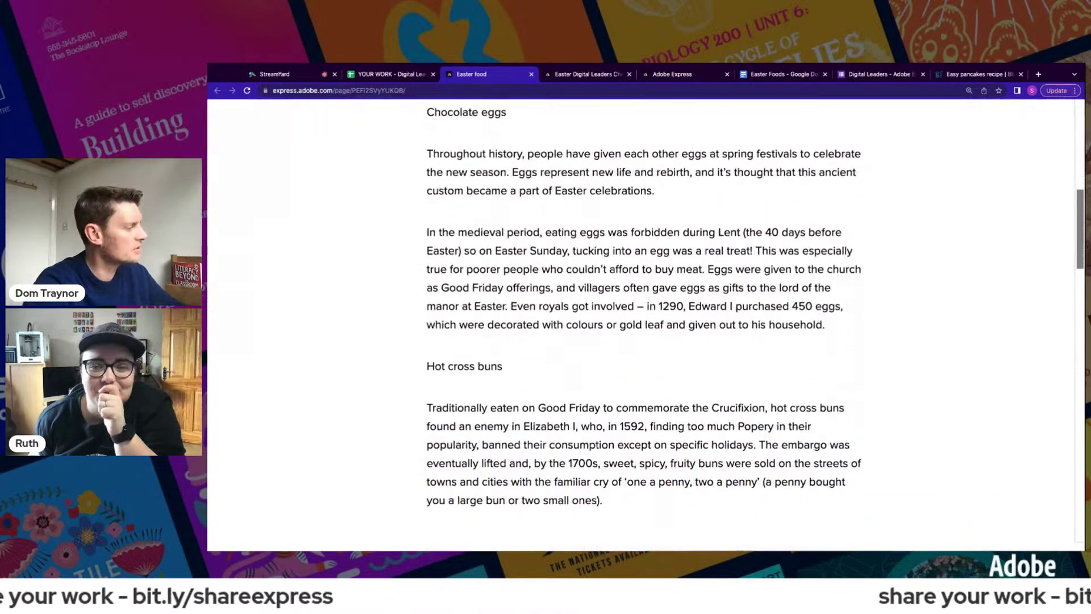
{"action": "scroll", "coordinate": [646, 324], "scroll_direction": "down", "scroll_amount": 5}
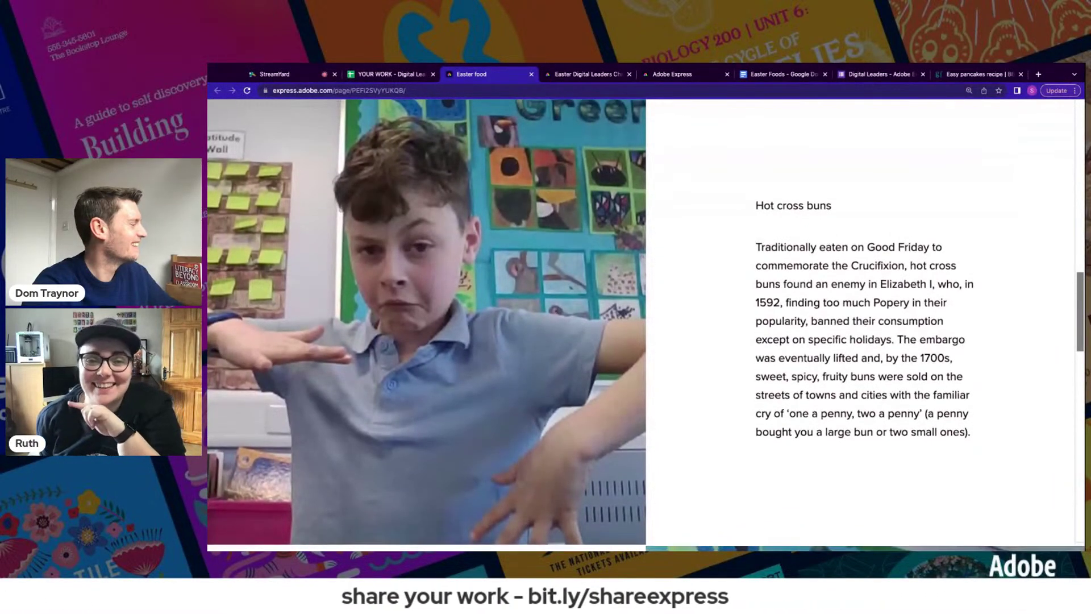
{"action": "scroll", "coordinate": [646, 324], "scroll_direction": "down", "scroll_amount": 7}
{"action": "scroll", "coordinate": [905, 254], "scroll_direction": "down", "scroll_amount": 1}
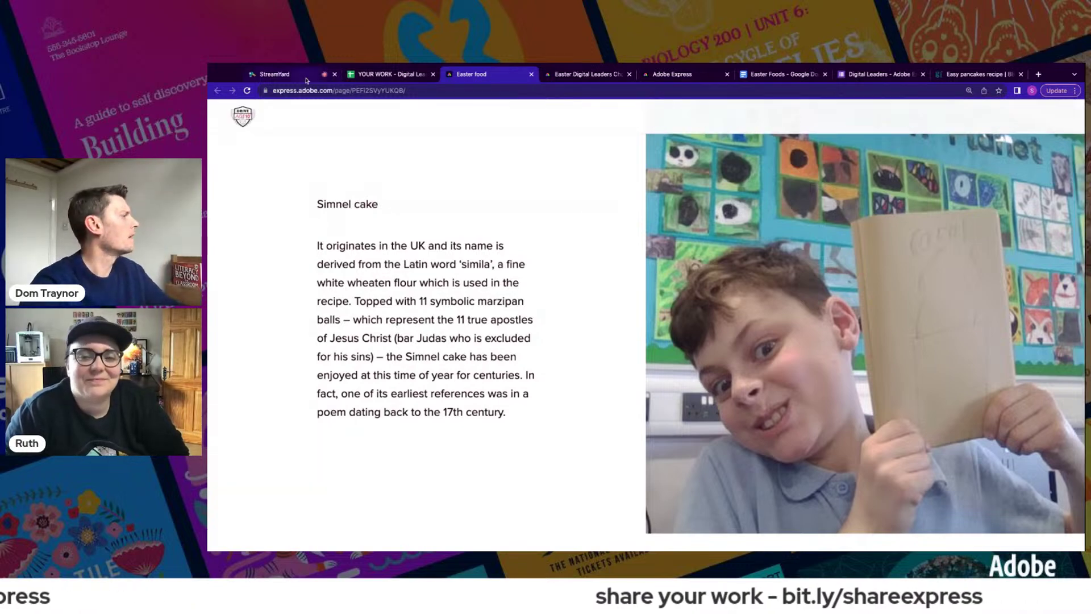
- Return to the responses spreadsheet and go through the submitted project links down to row 4603
{"action": "left_click", "coordinate": [412, 80]}
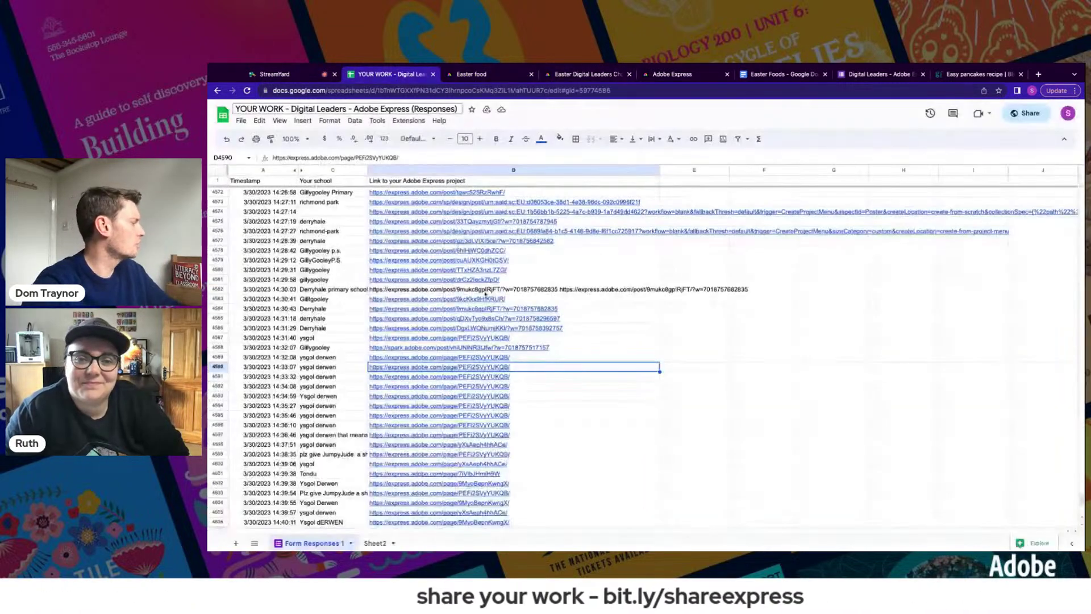
{"action": "scroll", "coordinate": [526, 400], "scroll_direction": "down", "scroll_amount": 1}
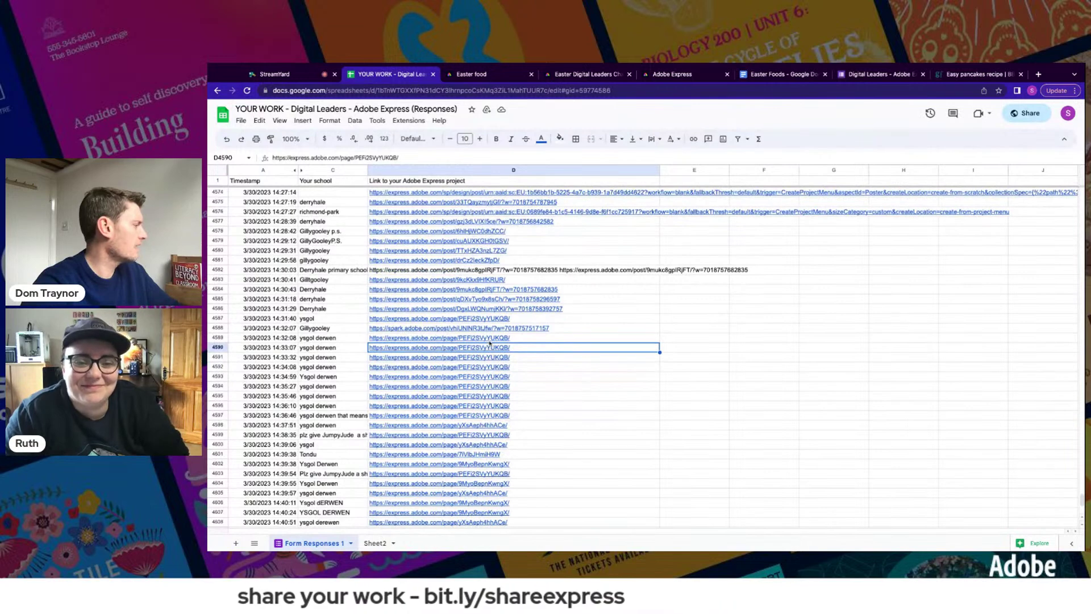
{"action": "key", "text": "Down"}
{"action": "key", "text": "Down"}
{"action": "key", "text": "Down"}
{"action": "key", "text": "Down"}
{"action": "key", "text": "Down"}
{"action": "key", "text": "Down"}
{"action": "key", "text": "Down"}
{"action": "key", "text": "Down"}
{"action": "key", "text": "Down"}
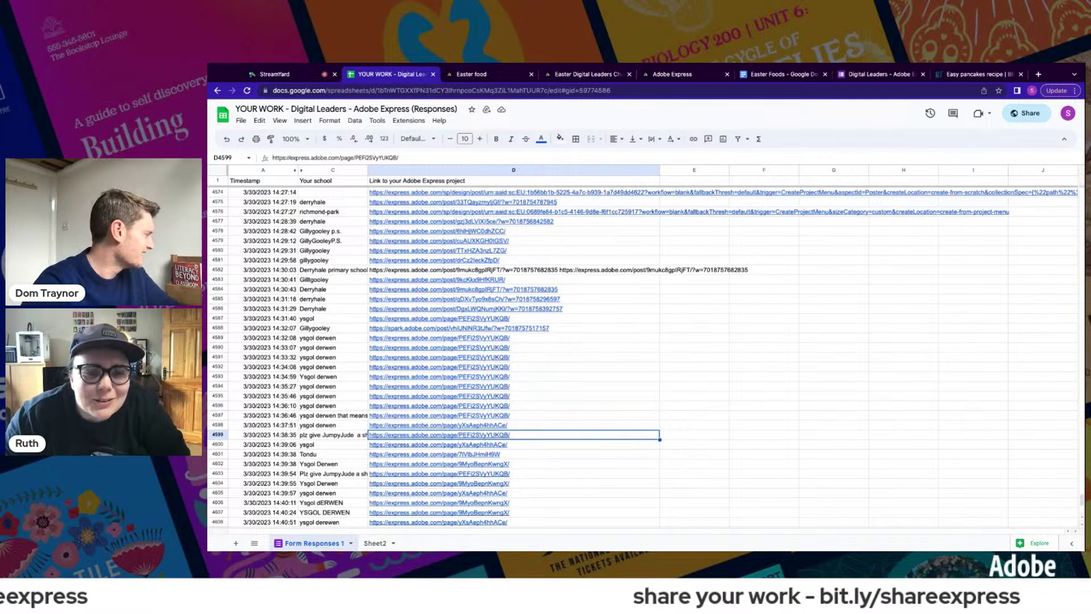
{"action": "key", "text": "Down"}
{"action": "key", "text": "Down"}
{"action": "key", "text": "Down"}
{"action": "key", "text": "Down"}
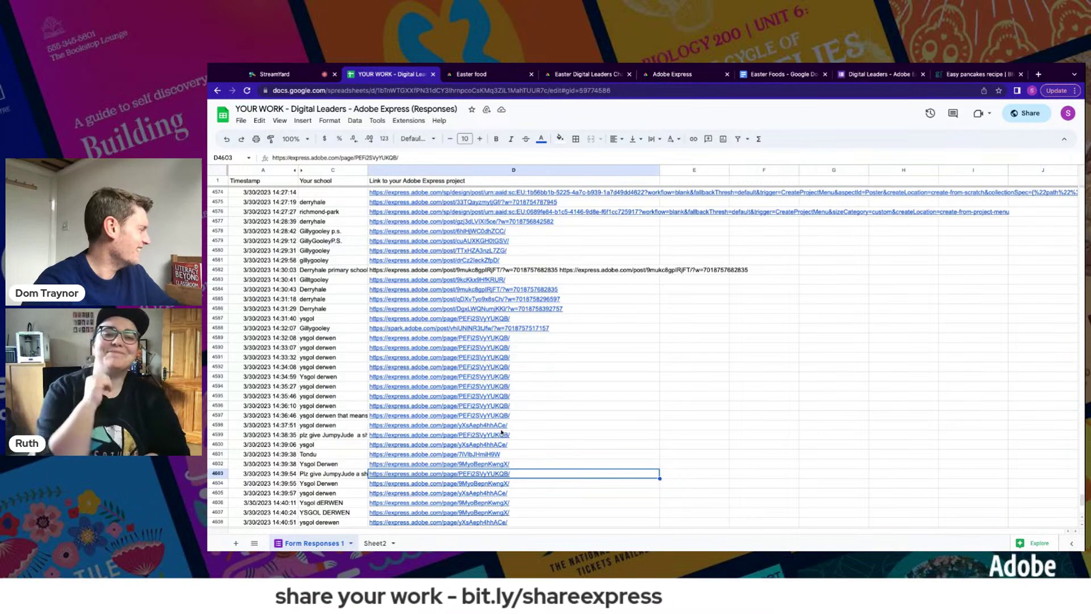
- Open the project link in row 4598 in its own tab and return to the responses spreadsheet
{"action": "left_click", "coordinate": [478, 426]}
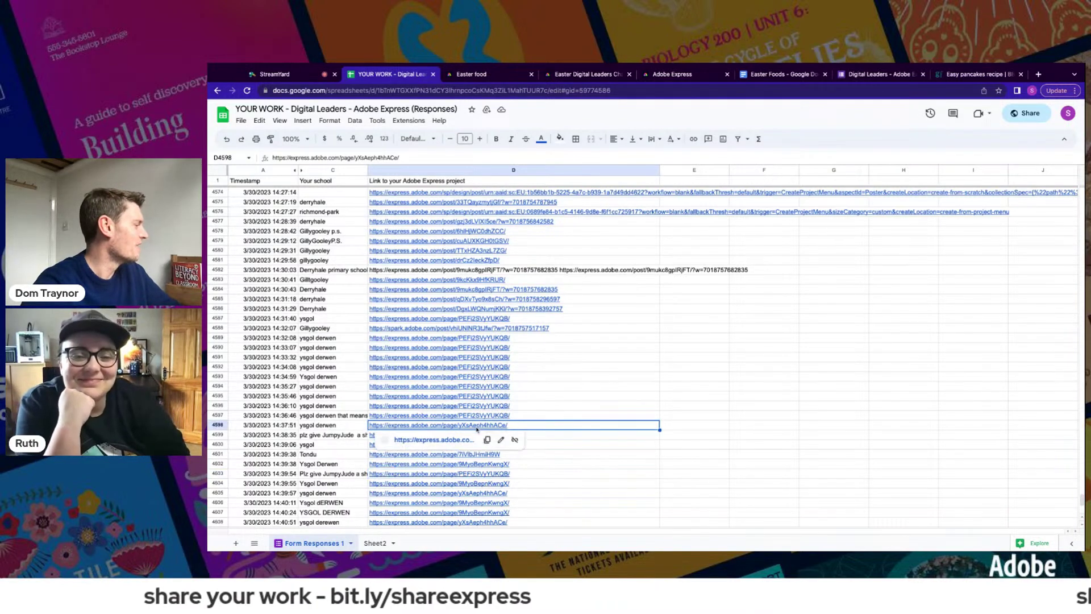
{"action": "left_click", "coordinate": [446, 439]}
{"action": "key", "text": "ctrl+shift+Tab"}
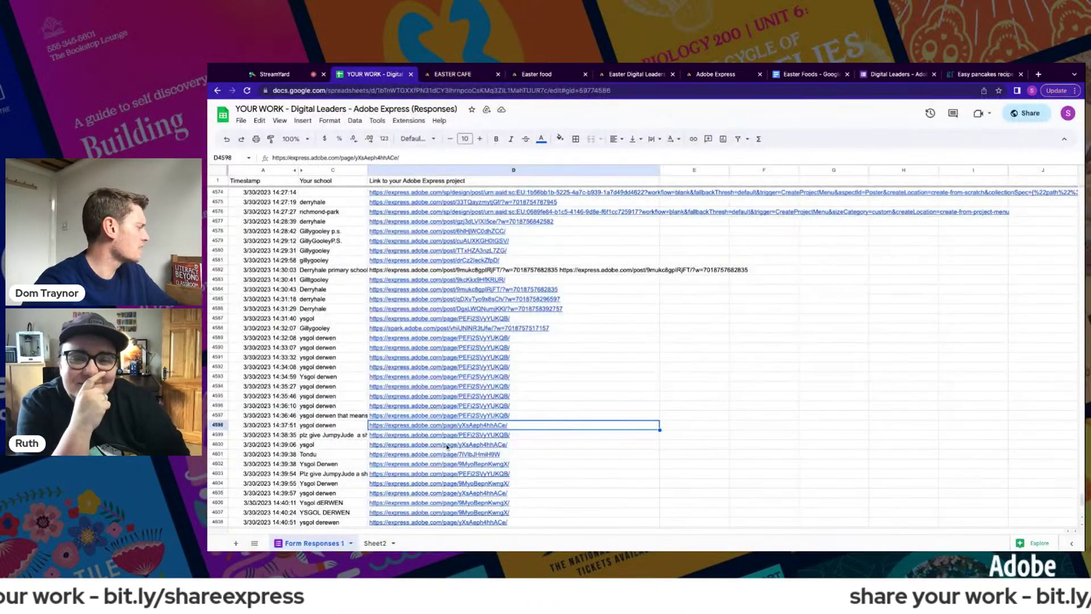
- Open the project link in row 4602 in its own tab and return to the responses spreadsheet
{"action": "mouse_move", "coordinate": [447, 449]}
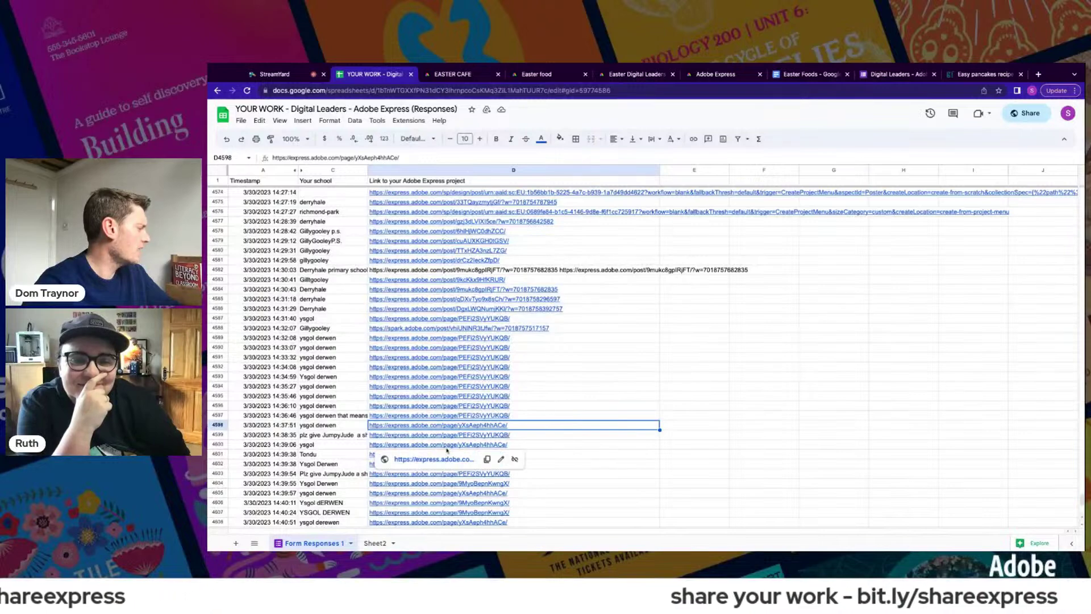
{"action": "scroll", "coordinate": [506, 378], "scroll_direction": "down", "scroll_amount": 2}
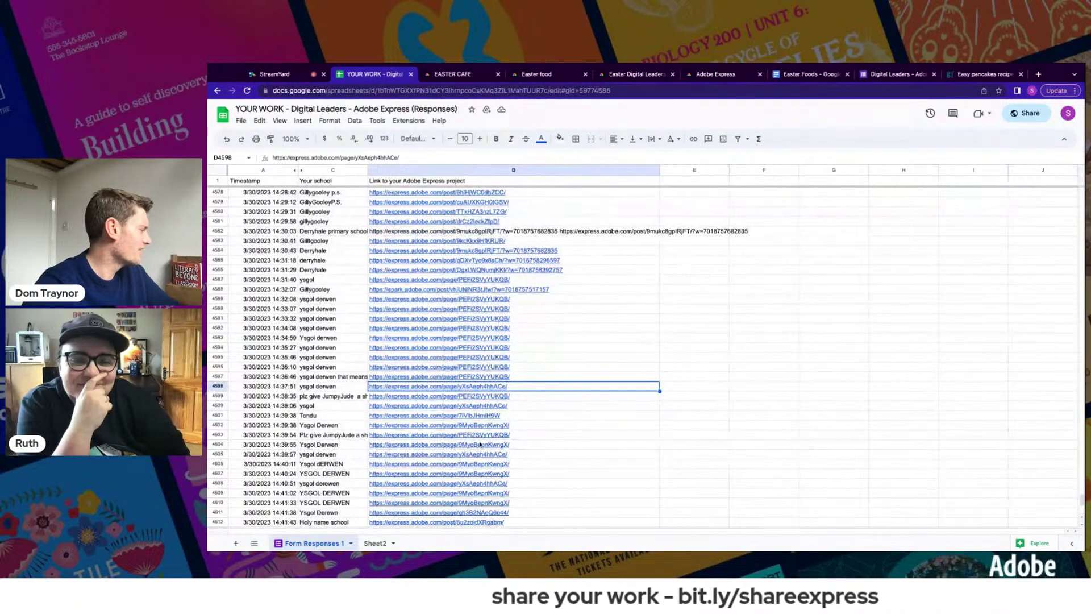
{"action": "left_click", "coordinate": [436, 427]}
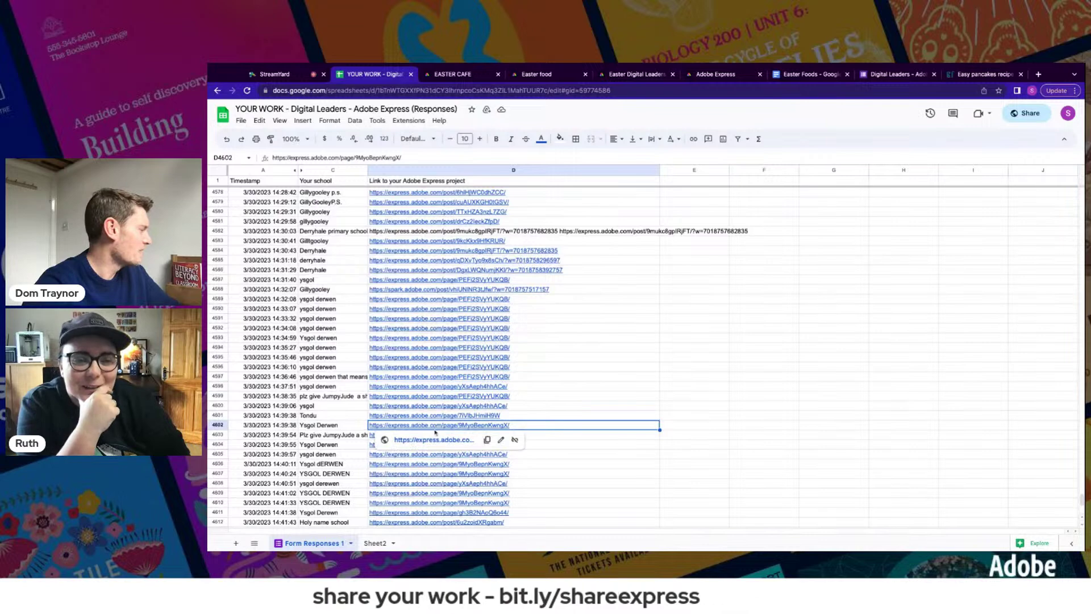
{"action": "left_click", "coordinate": [434, 440]}
{"action": "left_click", "coordinate": [355, 74]}
- Open the project link in row 4611 in its own tab and return to the responses spreadsheet
{"action": "scroll", "coordinate": [482, 398], "scroll_direction": "down", "scroll_amount": 6}
{"action": "left_click", "coordinate": [482, 397]}
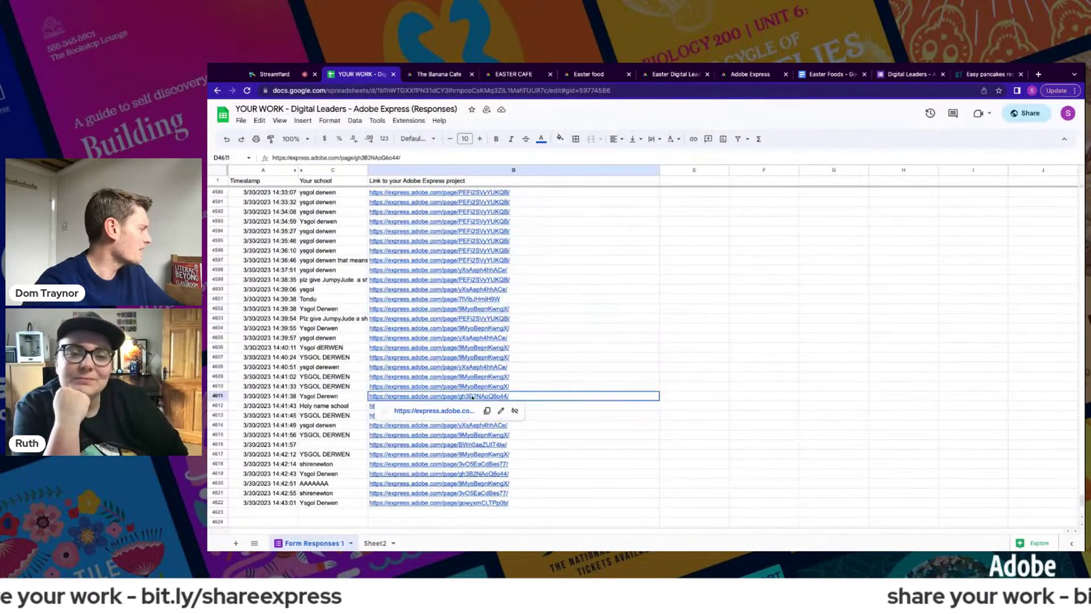
{"action": "left_click", "coordinate": [435, 419]}
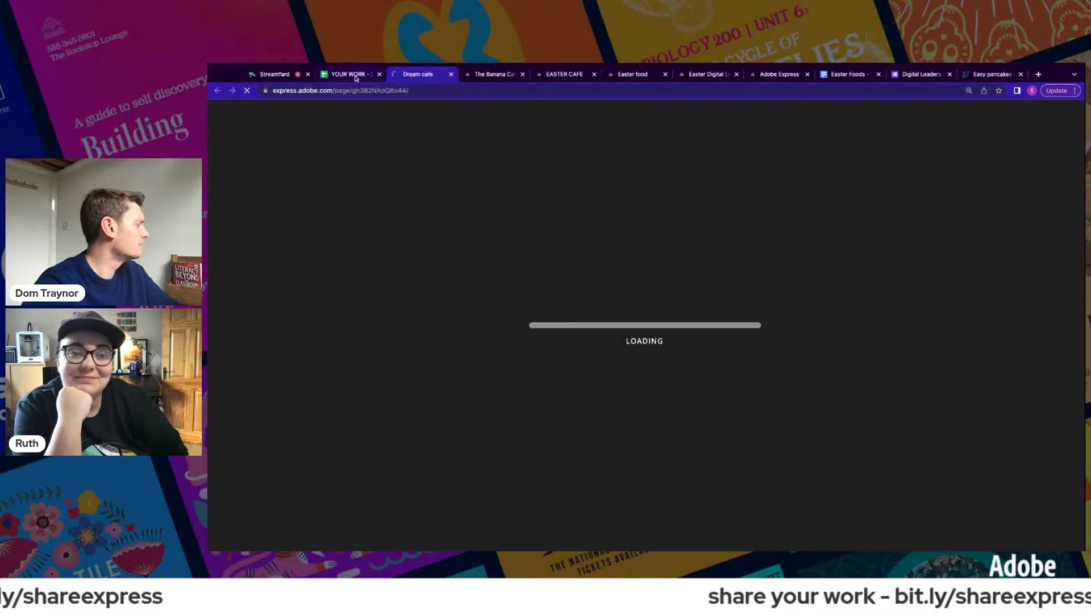
{"action": "left_click", "coordinate": [355, 75]}
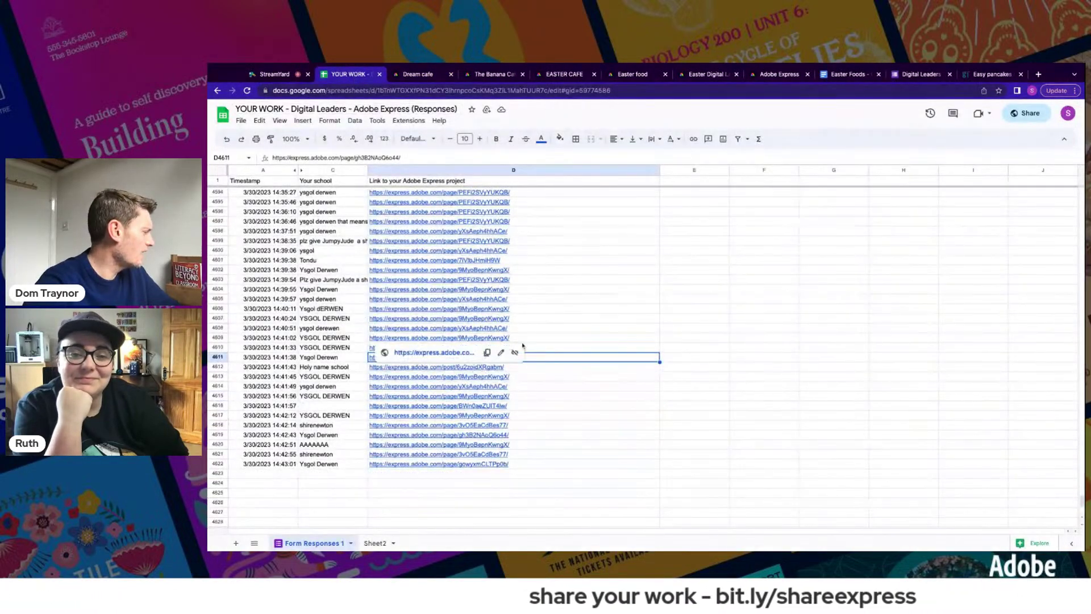
- Open the project link in row 4622 in its own tab and return to the responses spreadsheet
{"action": "left_click", "coordinate": [438, 465]}
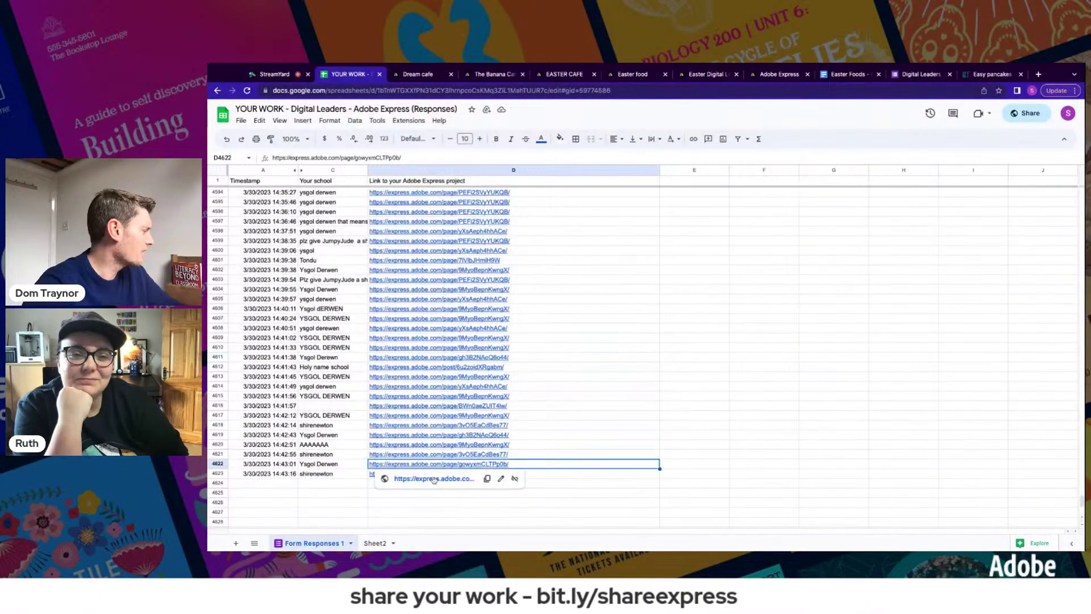
{"action": "left_click", "coordinate": [434, 479]}
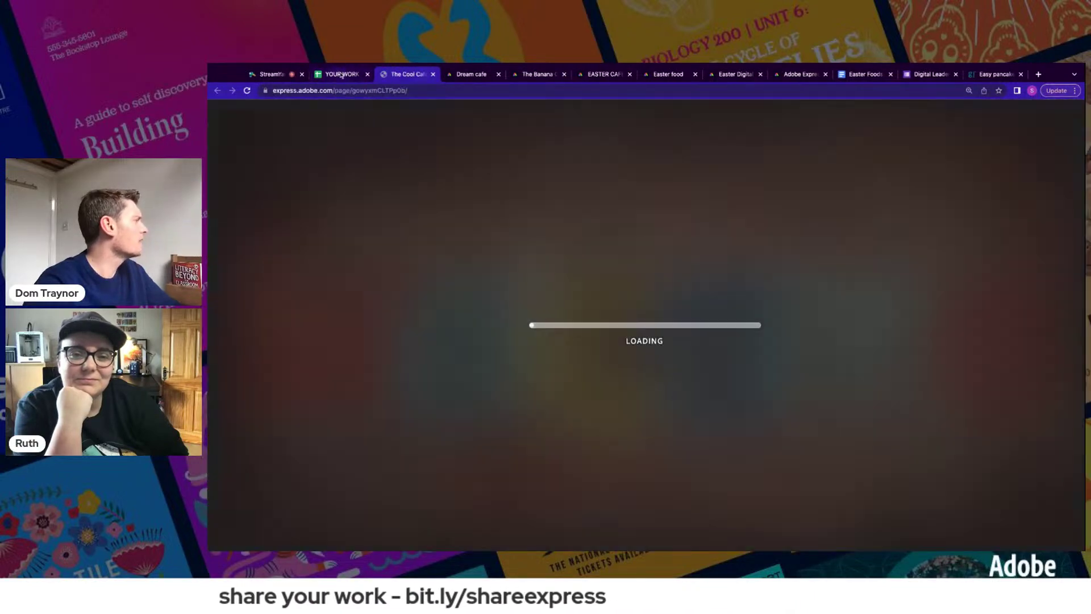
{"action": "left_click", "coordinate": [341, 74]}
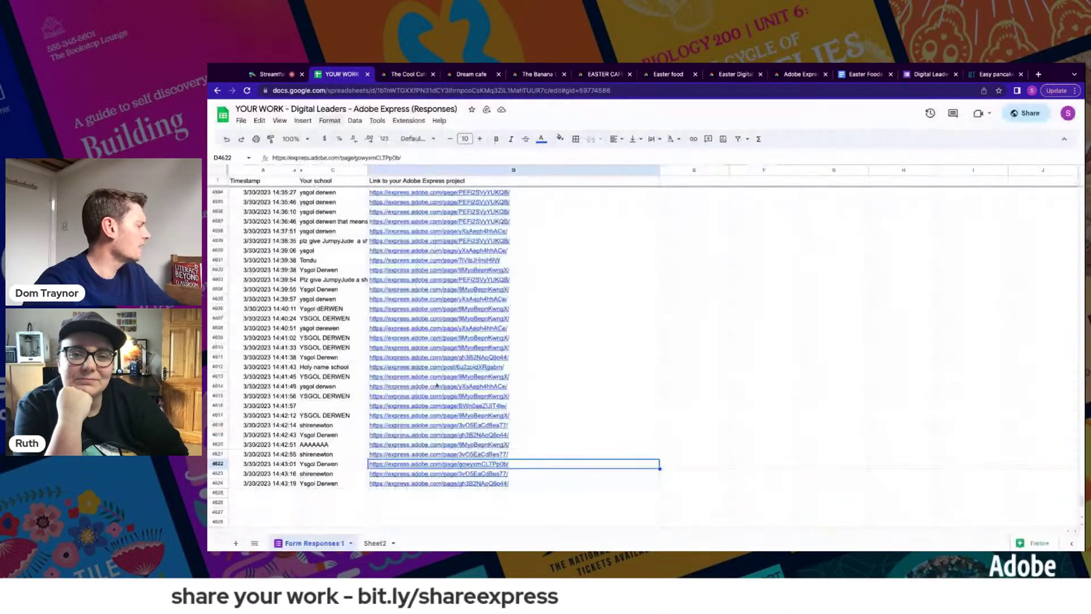
- Open the project link in row 4624 in its own tab and return to the responses spreadsheet
{"action": "left_click", "coordinate": [445, 484]}
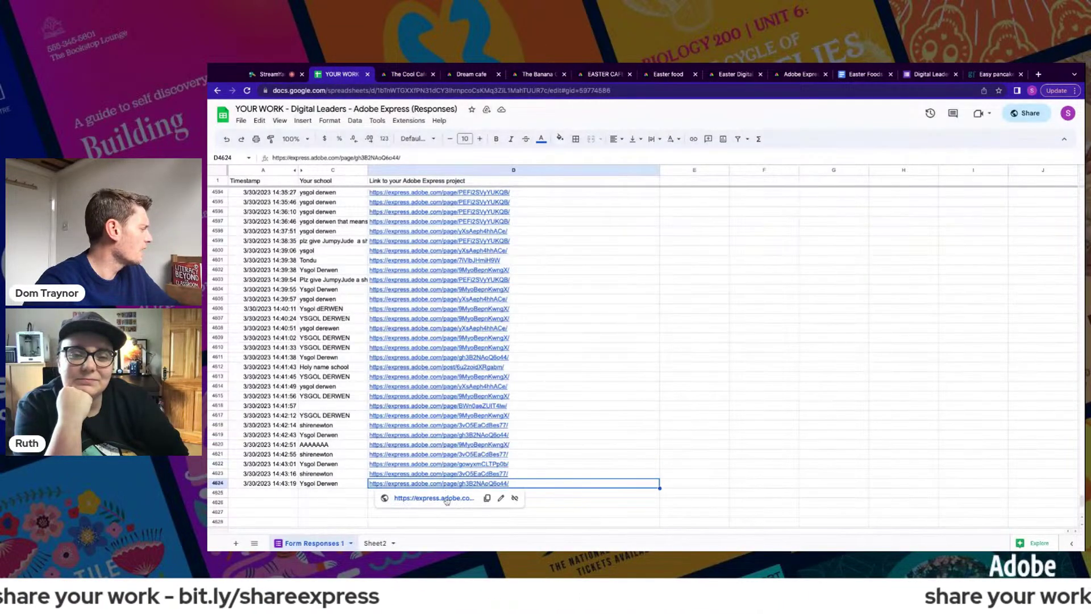
{"action": "left_click", "coordinate": [434, 498]}
{"action": "left_click", "coordinate": [343, 78]}
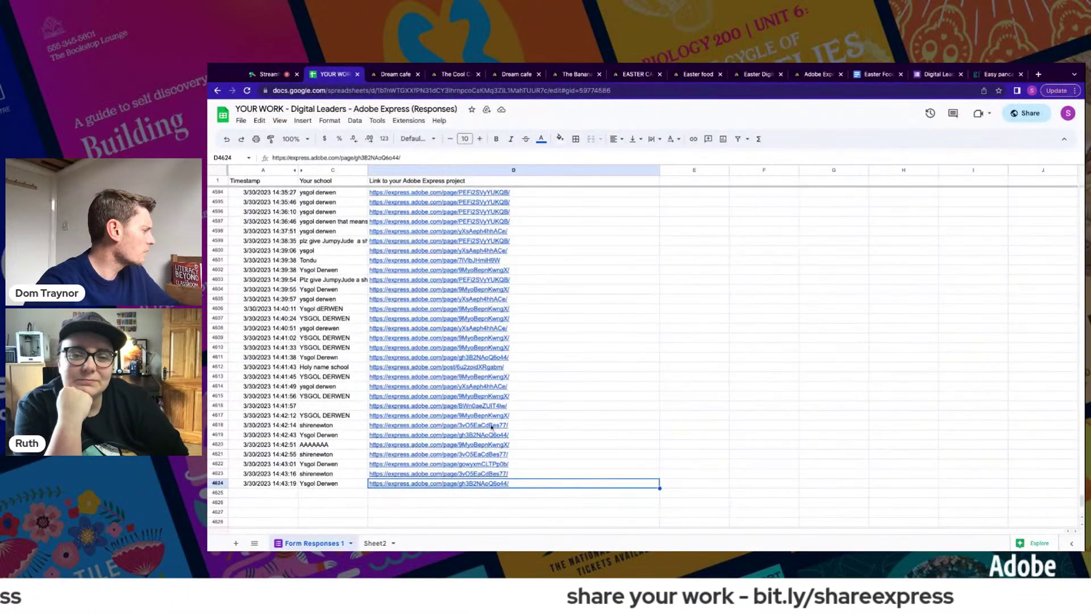
{"action": "mouse_move", "coordinate": [484, 457]}
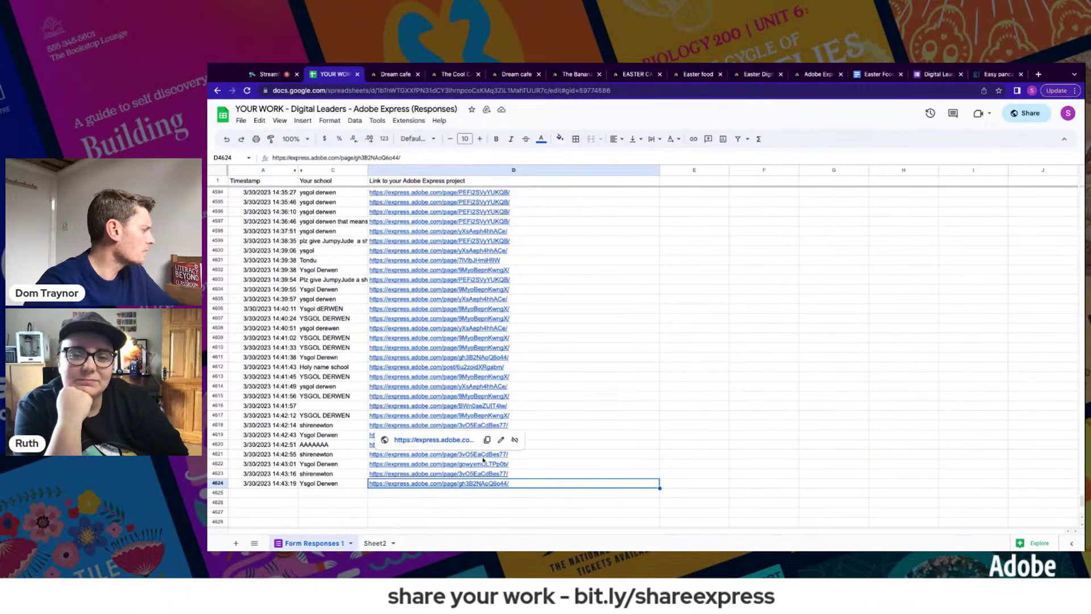
- Review the Dream cafe web page from its title through all the menu items and return to its start
{"action": "left_click", "coordinate": [395, 74]}
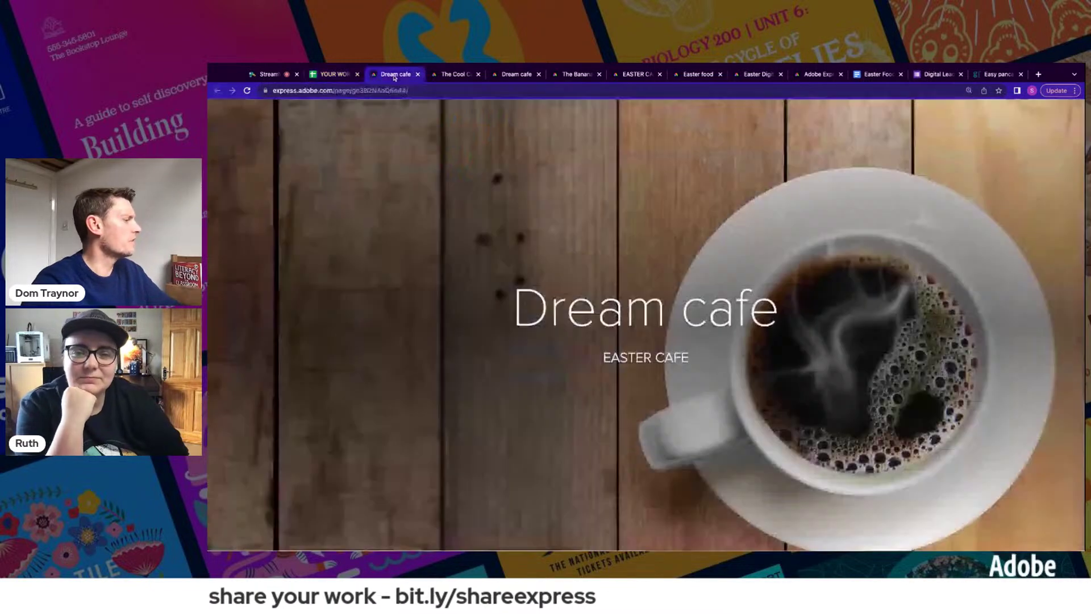
{"action": "scroll", "coordinate": [606, 330], "scroll_direction": "down", "scroll_amount": 10}
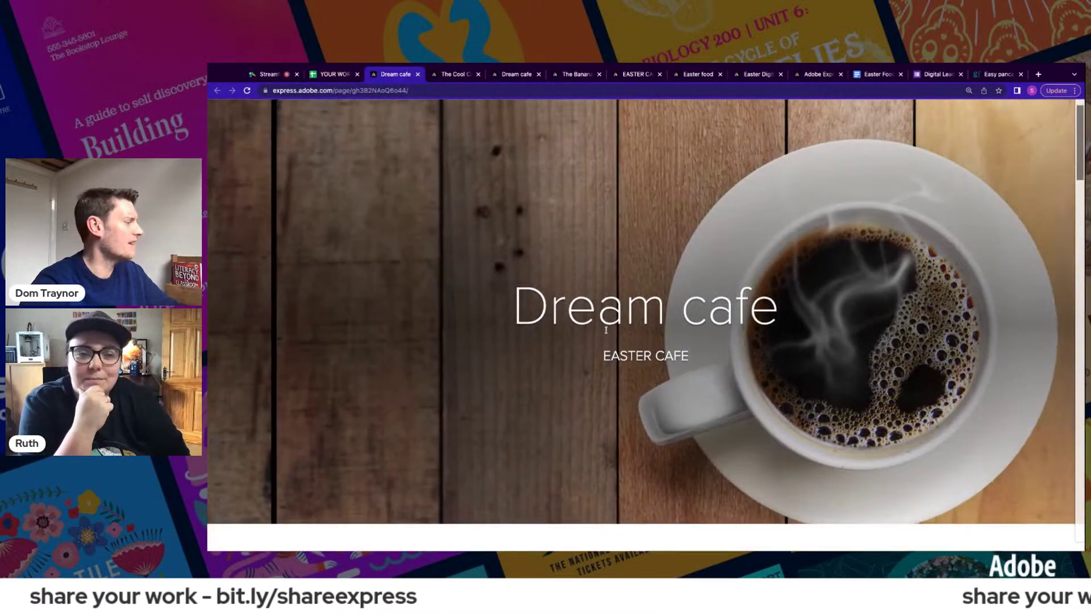
{"action": "scroll", "coordinate": [647, 324], "scroll_direction": "down", "scroll_amount": 5}
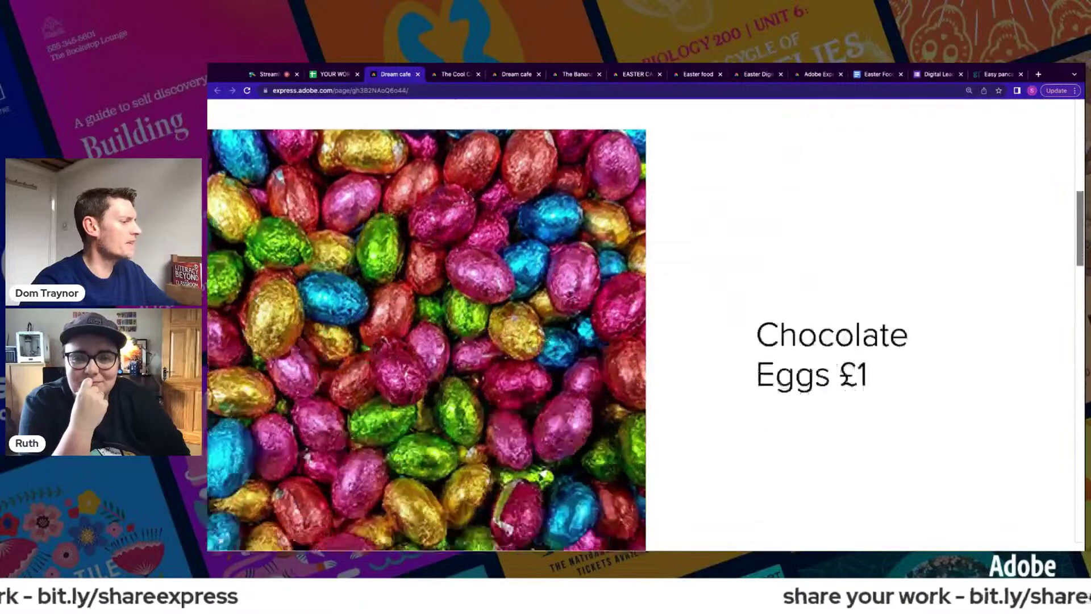
{"action": "scroll", "coordinate": [647, 324], "scroll_direction": "down", "scroll_amount": 3}
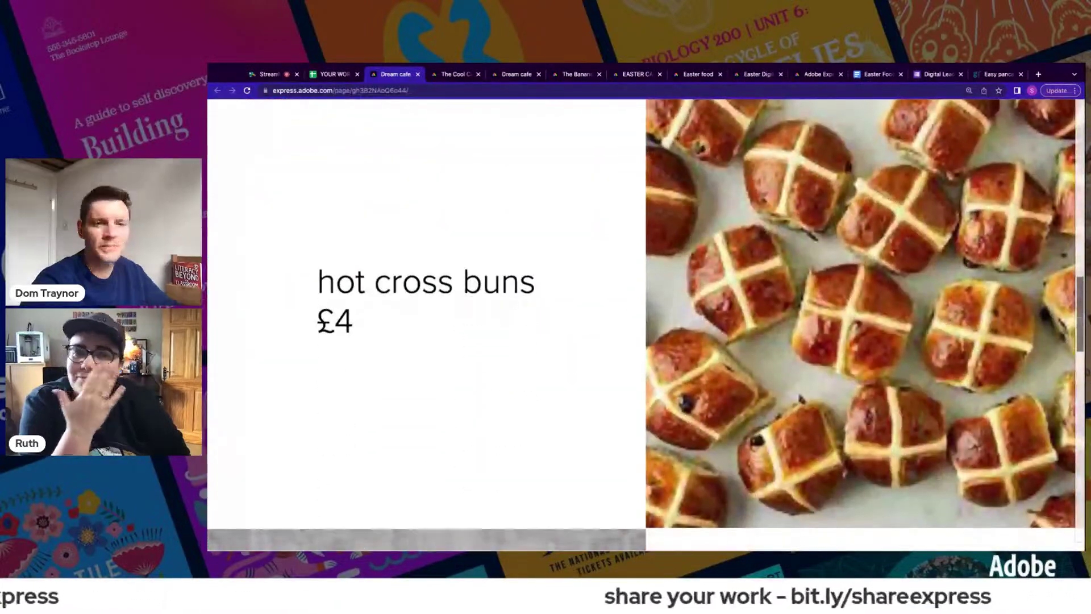
{"action": "scroll", "coordinate": [646, 324], "scroll_direction": "down", "scroll_amount": 5}
{"action": "scroll", "coordinate": [646, 324], "scroll_direction": "down", "scroll_amount": 3}
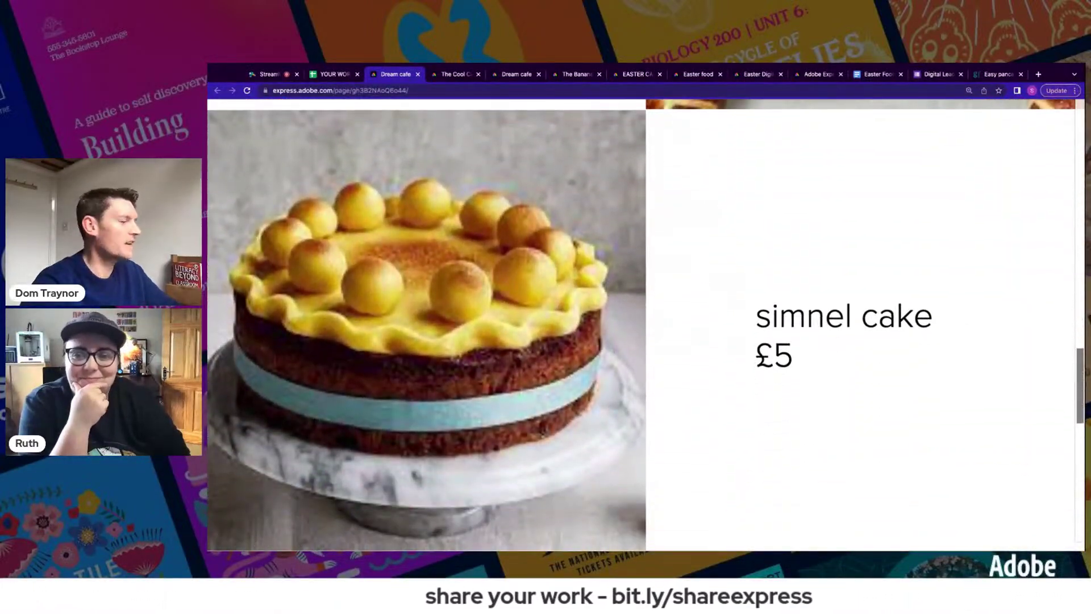
{"action": "scroll", "coordinate": [646, 324], "scroll_direction": "down", "scroll_amount": 5}
{"action": "scroll", "coordinate": [646, 323], "scroll_direction": "down", "scroll_amount": 1}
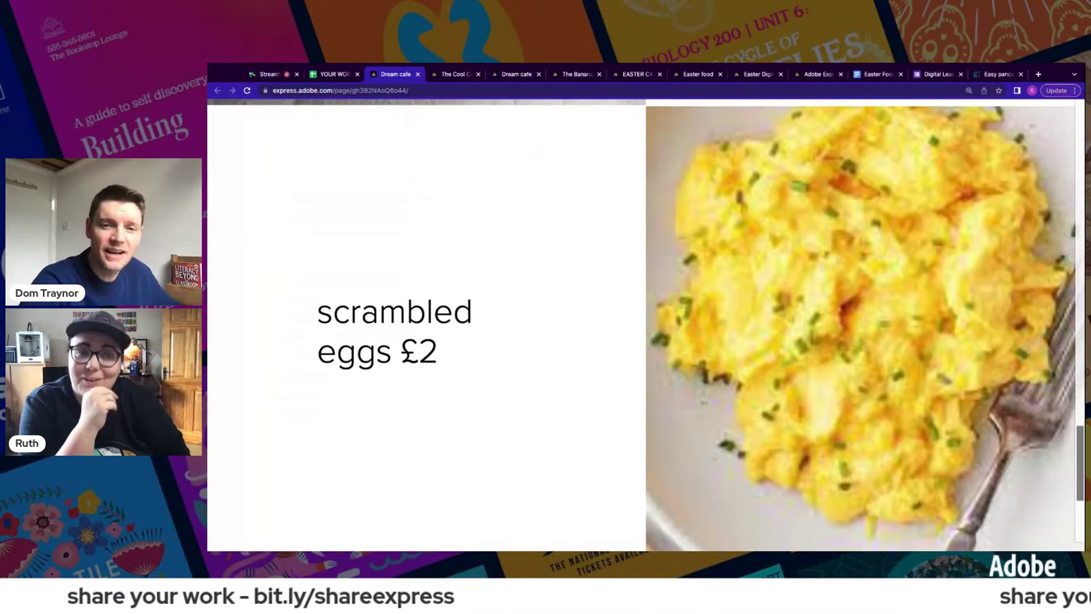
{"action": "scroll", "coordinate": [646, 324], "scroll_direction": "down", "scroll_amount": 1}
{"action": "scroll", "coordinate": [646, 324], "scroll_direction": "up", "scroll_amount": 8}
{"action": "scroll", "coordinate": [647, 324], "scroll_direction": "up", "scroll_amount": 10}
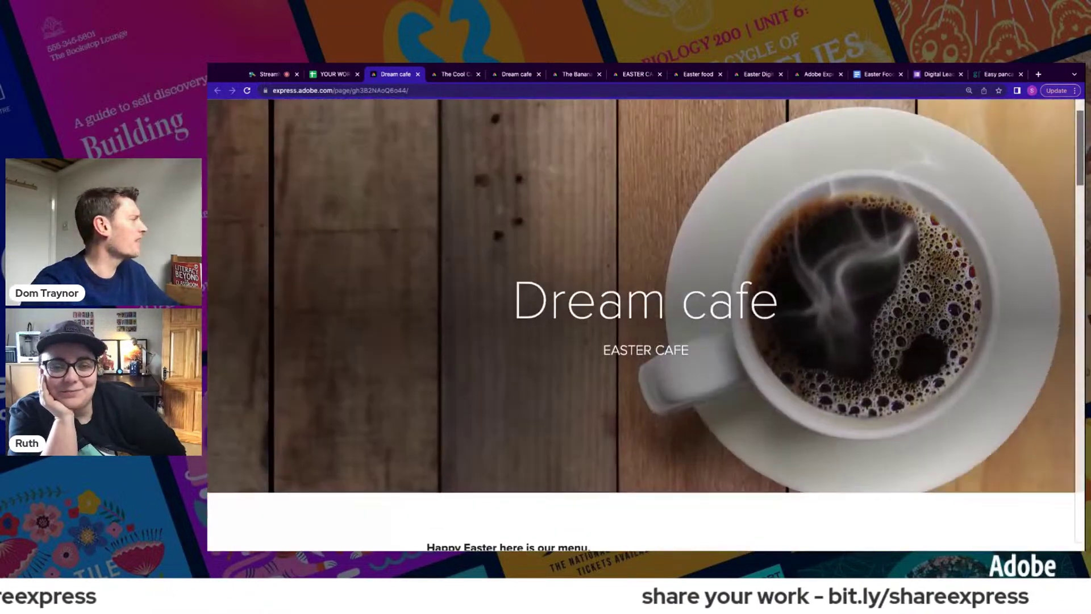
{"action": "scroll", "coordinate": [646, 324], "scroll_direction": "up", "scroll_amount": 2}
- Review The Cool Cafe web page, reading its menu descriptions and prices from hot cross buns down to the simnel cakes
{"action": "left_click", "coordinate": [448, 76]}
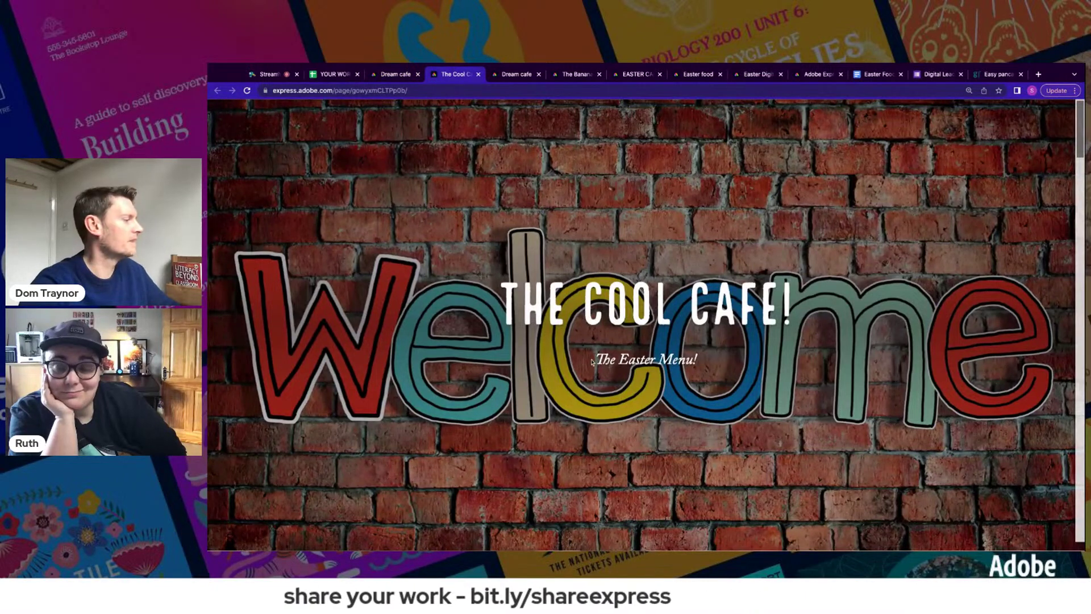
{"action": "scroll", "coordinate": [592, 361], "scroll_direction": "down", "scroll_amount": 8}
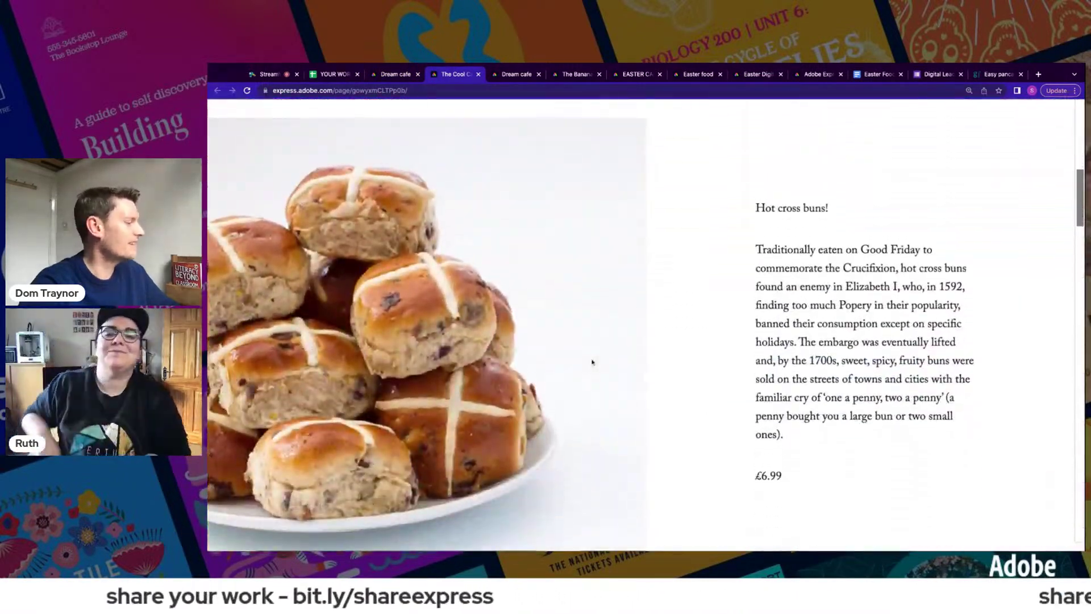
{"action": "scroll", "coordinate": [592, 362], "scroll_direction": "down", "scroll_amount": 1}
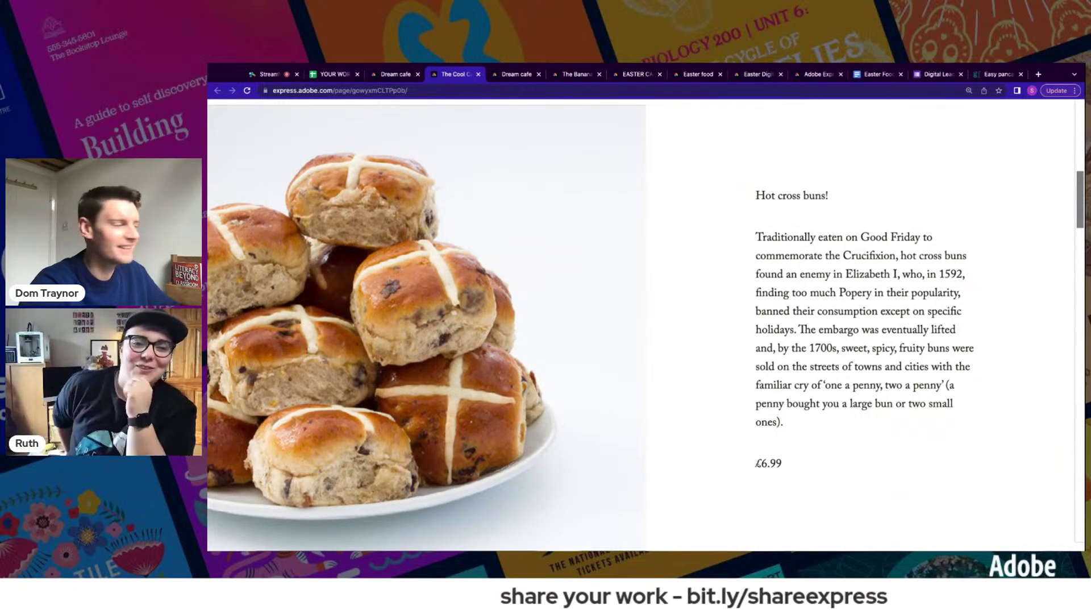
{"action": "scroll", "coordinate": [740, 408], "scroll_direction": "down", "scroll_amount": 8}
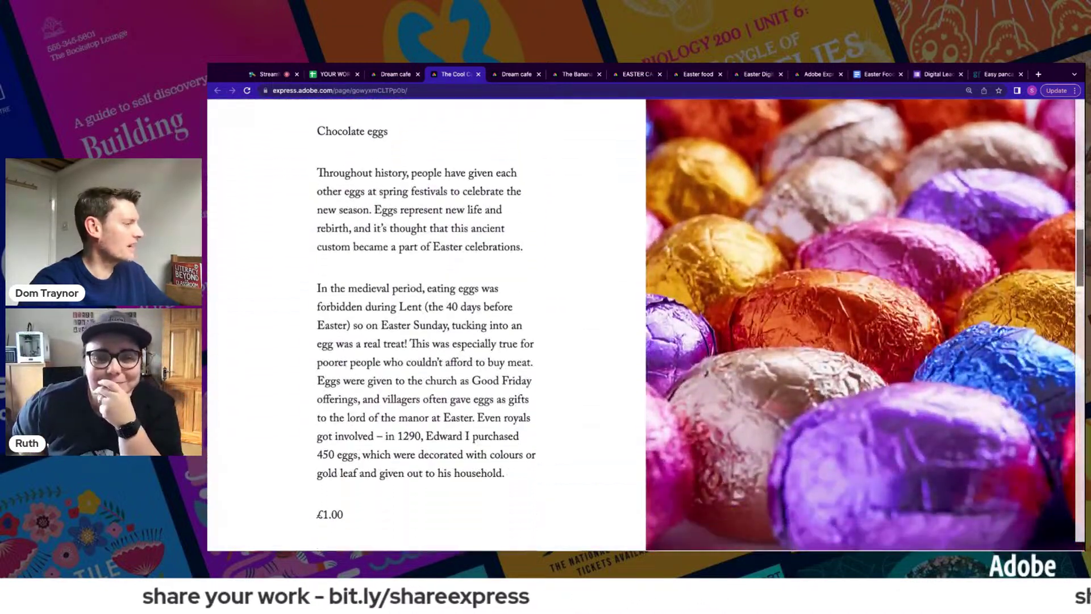
{"action": "scroll", "coordinate": [740, 408], "scroll_direction": "up", "scroll_amount": 4}
{"action": "scroll", "coordinate": [740, 408], "scroll_direction": "up", "scroll_amount": 2}
{"action": "scroll", "coordinate": [740, 408], "scroll_direction": "down", "scroll_amount": 10}
{"action": "scroll", "coordinate": [740, 408], "scroll_direction": "down", "scroll_amount": 4}
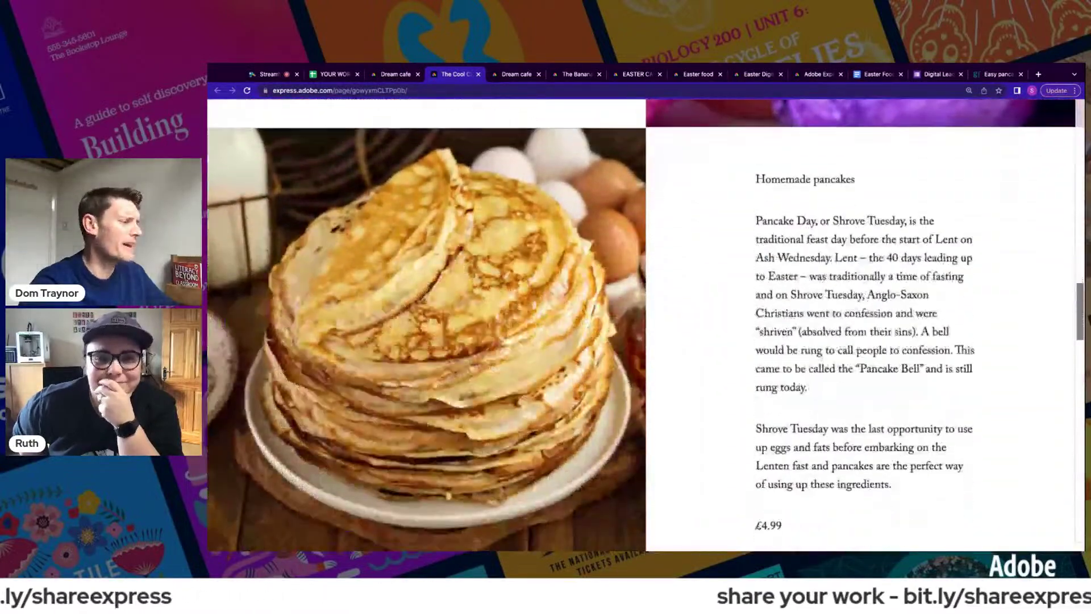
{"action": "scroll", "coordinate": [740, 408], "scroll_direction": "up", "scroll_amount": 1}
{"action": "scroll", "coordinate": [740, 408], "scroll_direction": "up", "scroll_amount": 1}
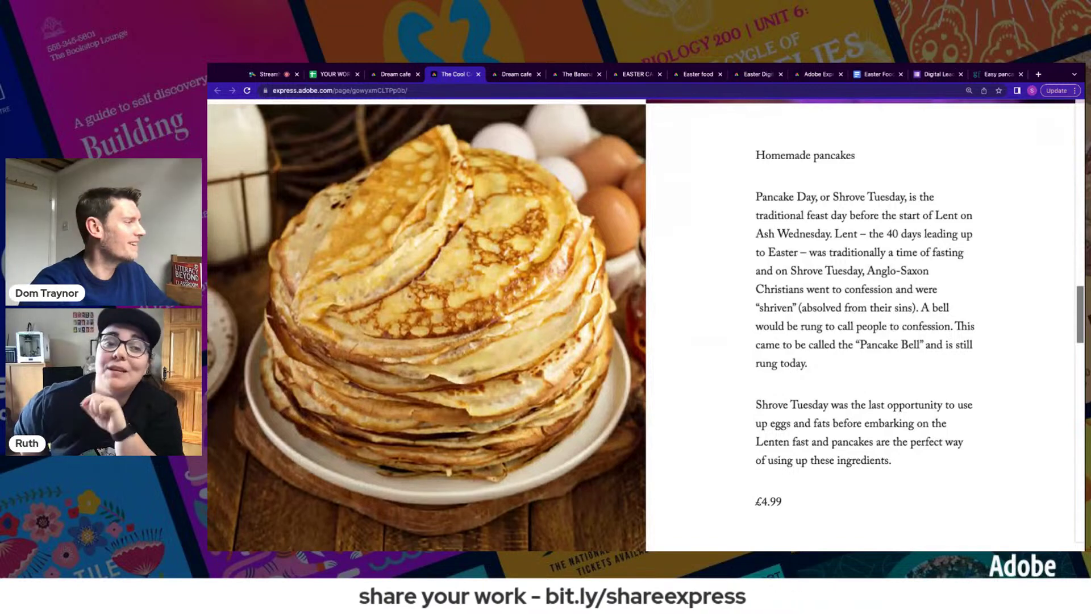
{"action": "scroll", "coordinate": [727, 422], "scroll_direction": "down", "scroll_amount": 5}
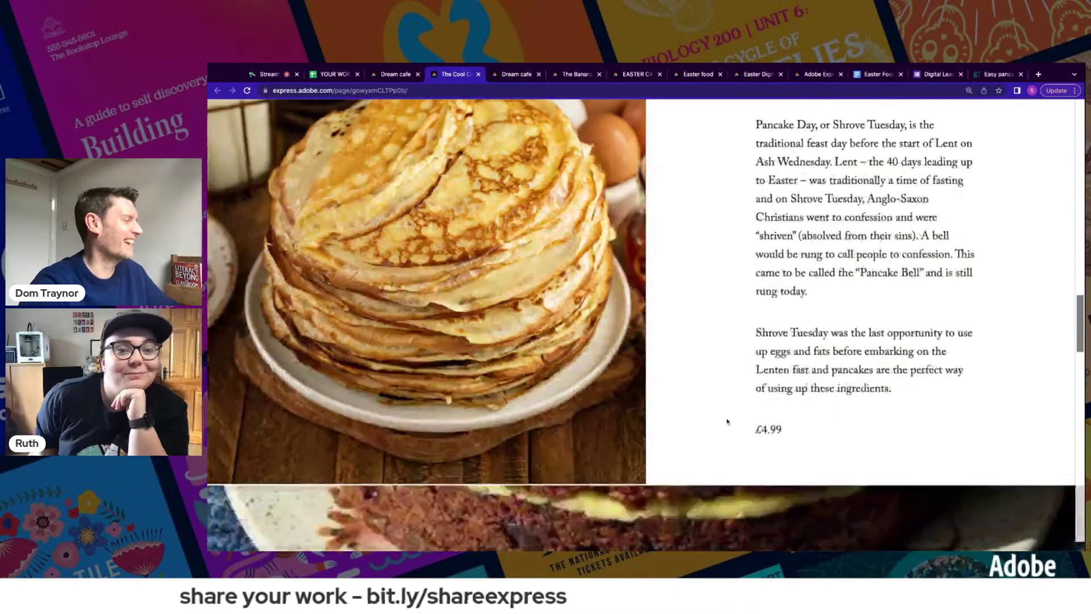
{"action": "scroll", "coordinate": [727, 422], "scroll_direction": "down", "scroll_amount": 5}
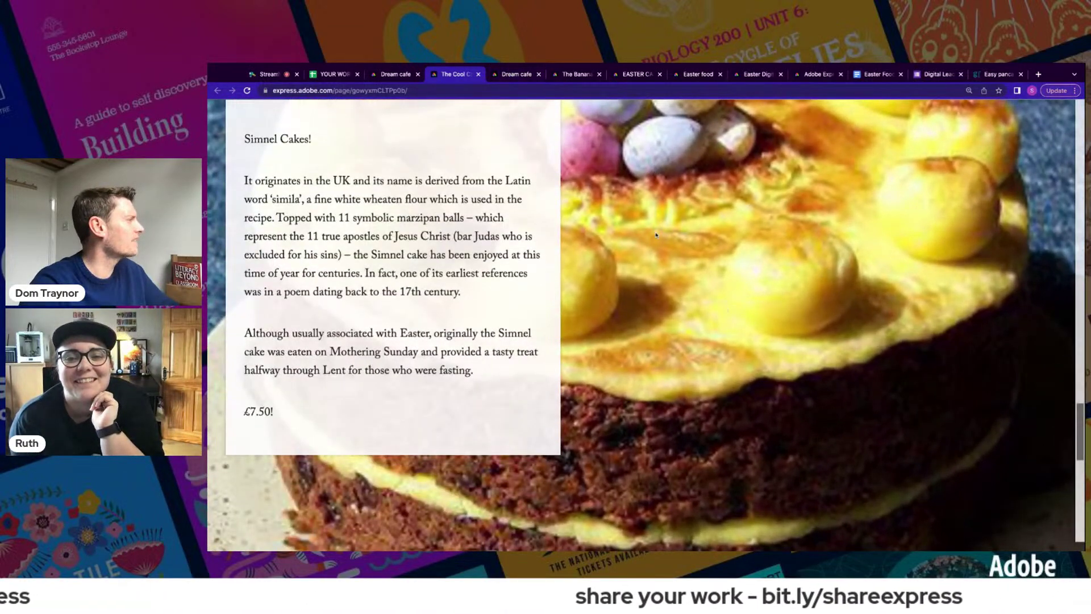
- Skip the duplicate Dream cafe page and review The Banana Cafe's Easter menu down to the simnel cake
{"action": "left_click", "coordinate": [515, 76]}
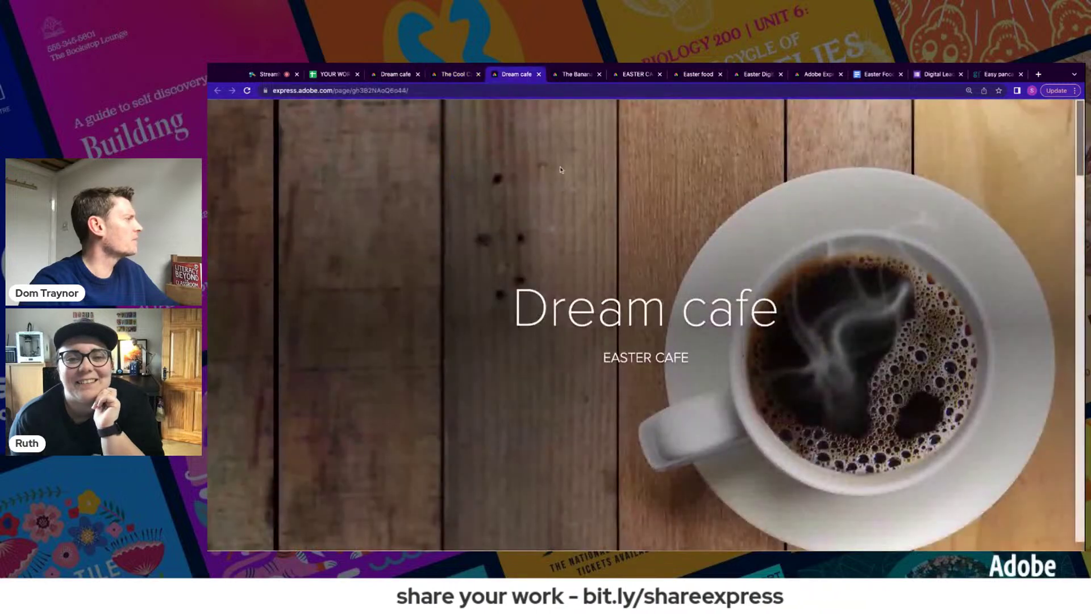
{"action": "left_click", "coordinate": [571, 76]}
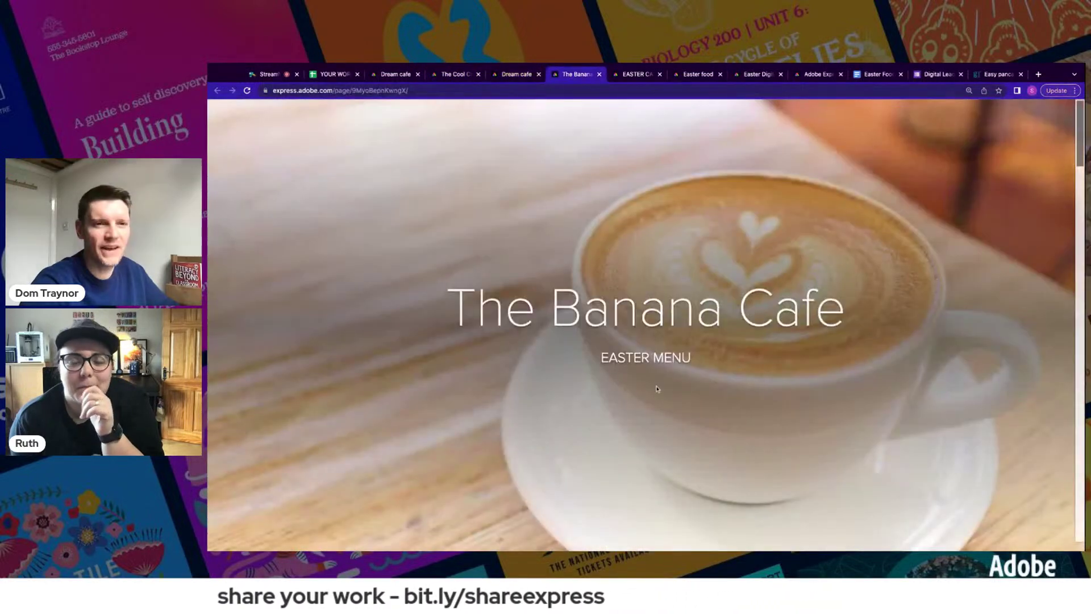
{"action": "scroll", "coordinate": [656, 388], "scroll_direction": "down", "scroll_amount": 8}
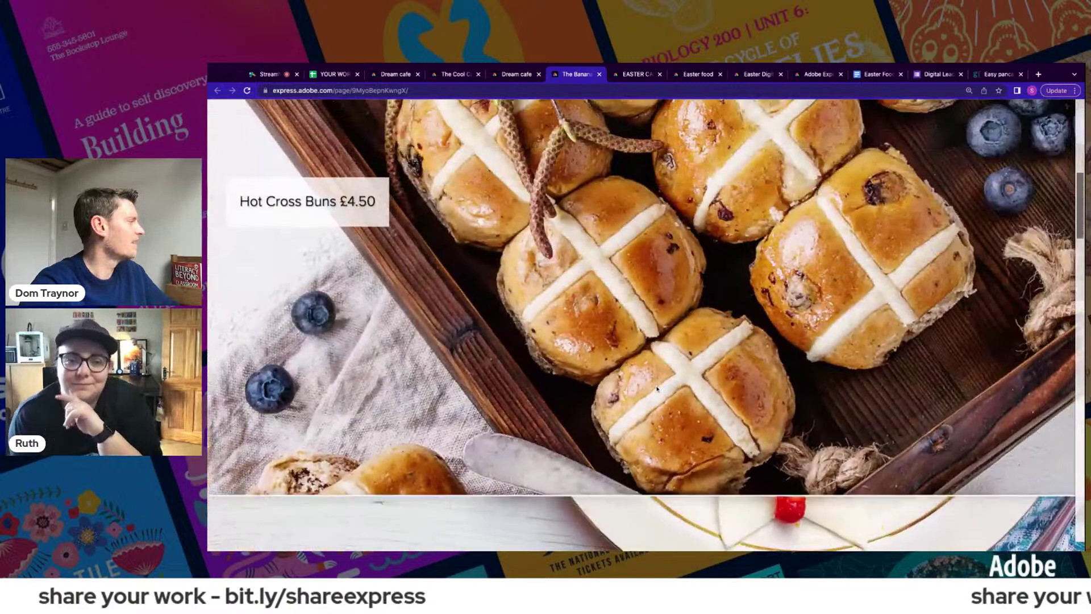
{"action": "scroll", "coordinate": [646, 318], "scroll_direction": "up", "scroll_amount": 1}
{"action": "scroll", "coordinate": [647, 324], "scroll_direction": "down", "scroll_amount": 6}
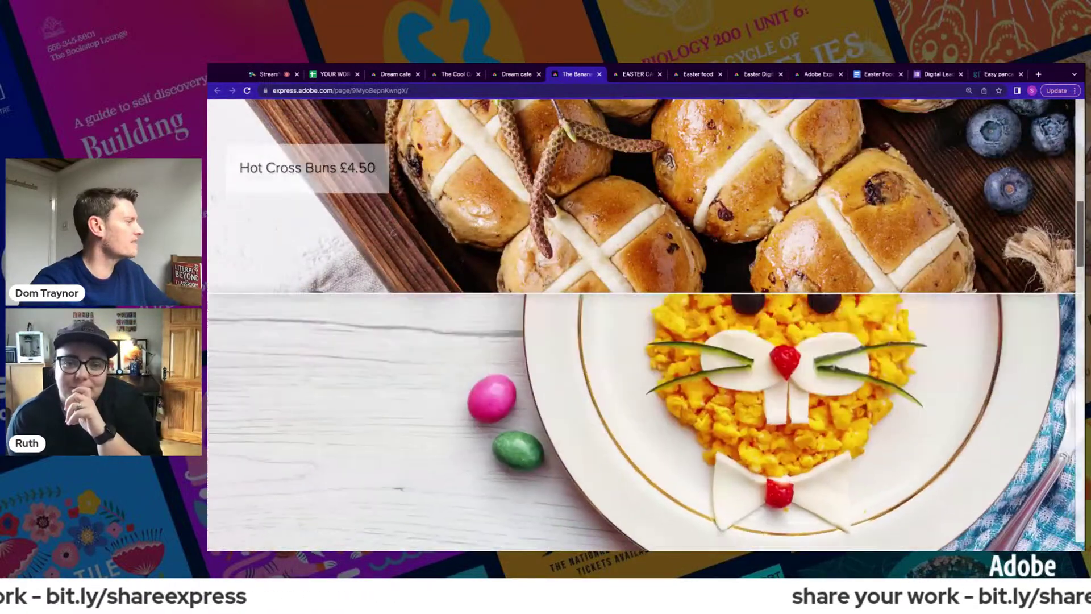
{"action": "scroll", "coordinate": [646, 324], "scroll_direction": "down", "scroll_amount": 5}
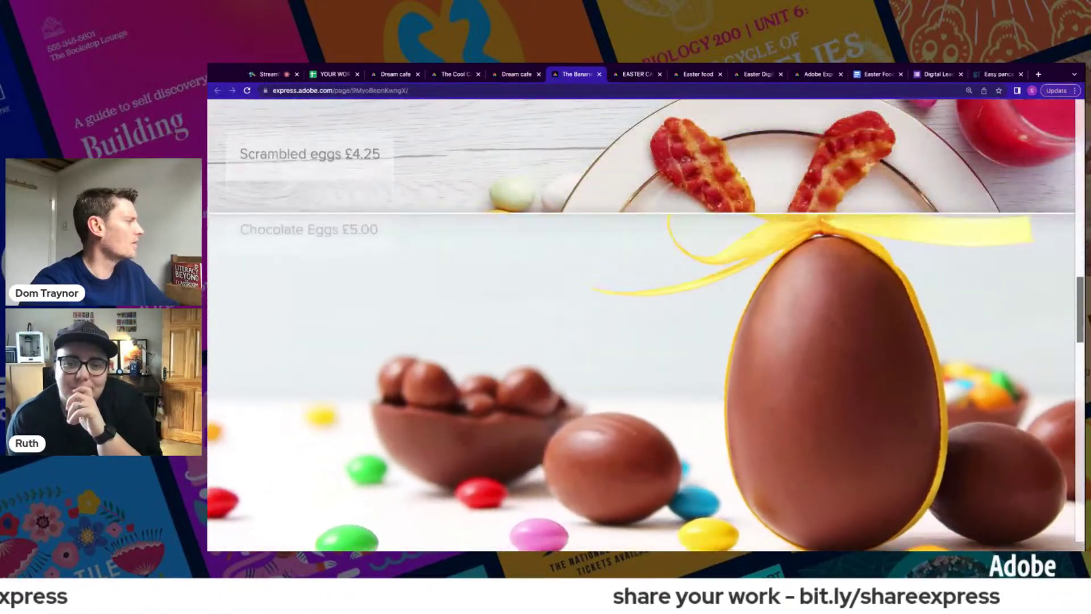
{"action": "scroll", "coordinate": [647, 324], "scroll_direction": "down", "scroll_amount": 5}
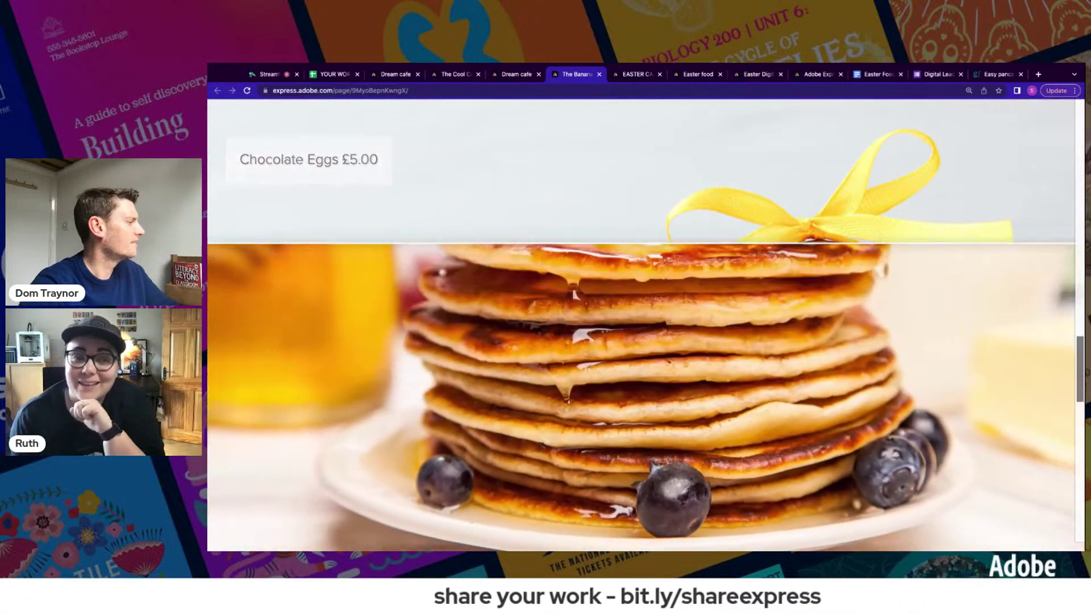
{"action": "scroll", "coordinate": [646, 324], "scroll_direction": "down", "scroll_amount": 5}
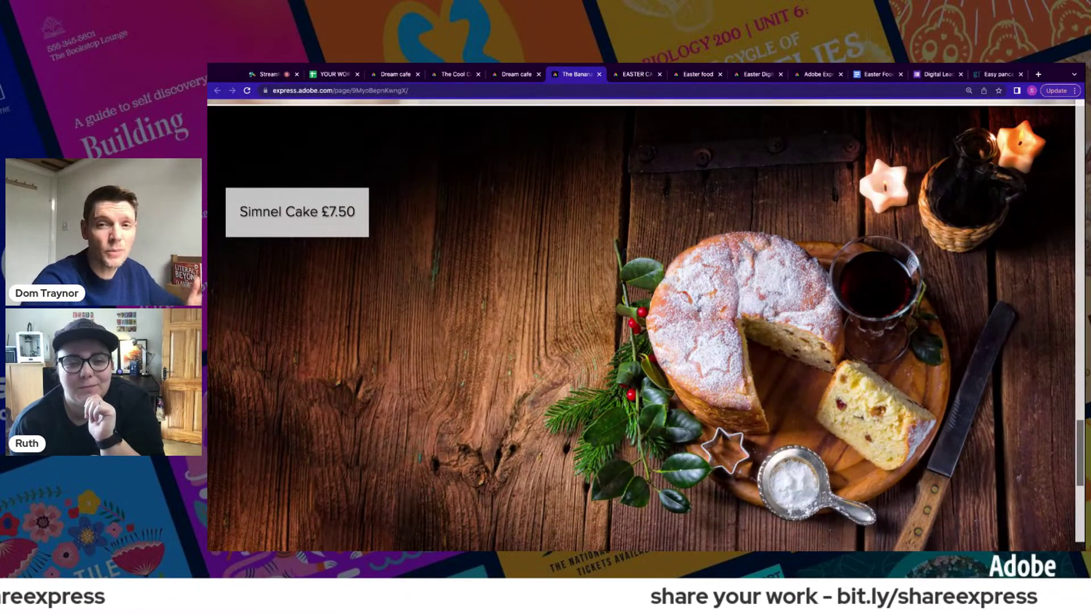
{"action": "scroll", "coordinate": [646, 323], "scroll_direction": "down", "scroll_amount": 5}
{"action": "scroll", "coordinate": [659, 105], "scroll_direction": "up", "scroll_amount": 8}
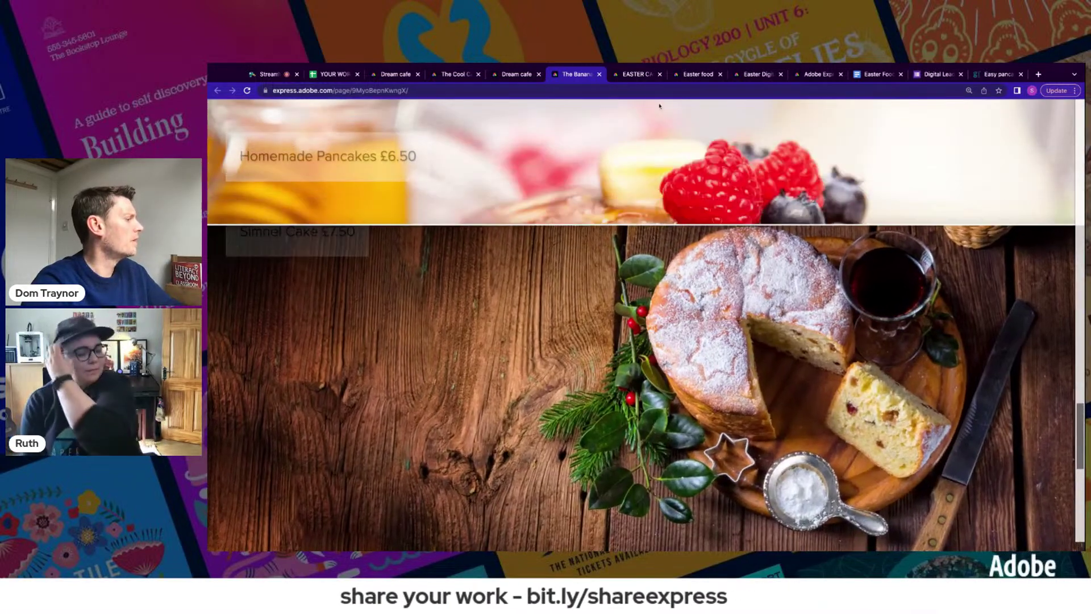
- Review the EASTER CAFE web page, including its bulleted food list and the closing sandwich section
{"action": "left_click", "coordinate": [635, 73]}
{"action": "scroll", "coordinate": [696, 421], "scroll_direction": "down", "scroll_amount": 5}
{"action": "scroll", "coordinate": [696, 421], "scroll_direction": "down", "scroll_amount": 8}
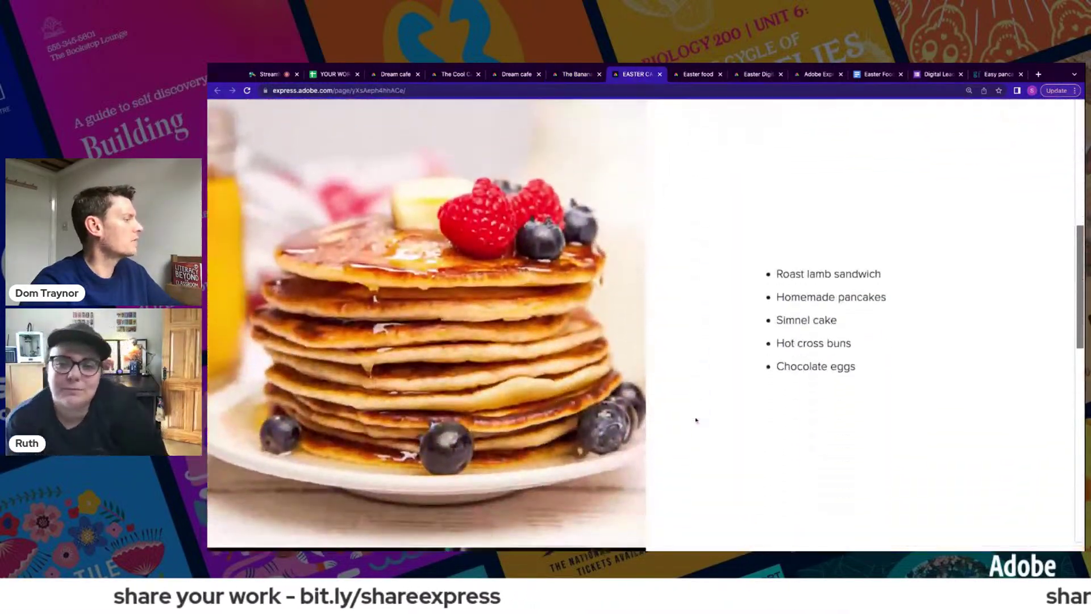
{"action": "scroll", "coordinate": [696, 421], "scroll_direction": "down", "scroll_amount": 6}
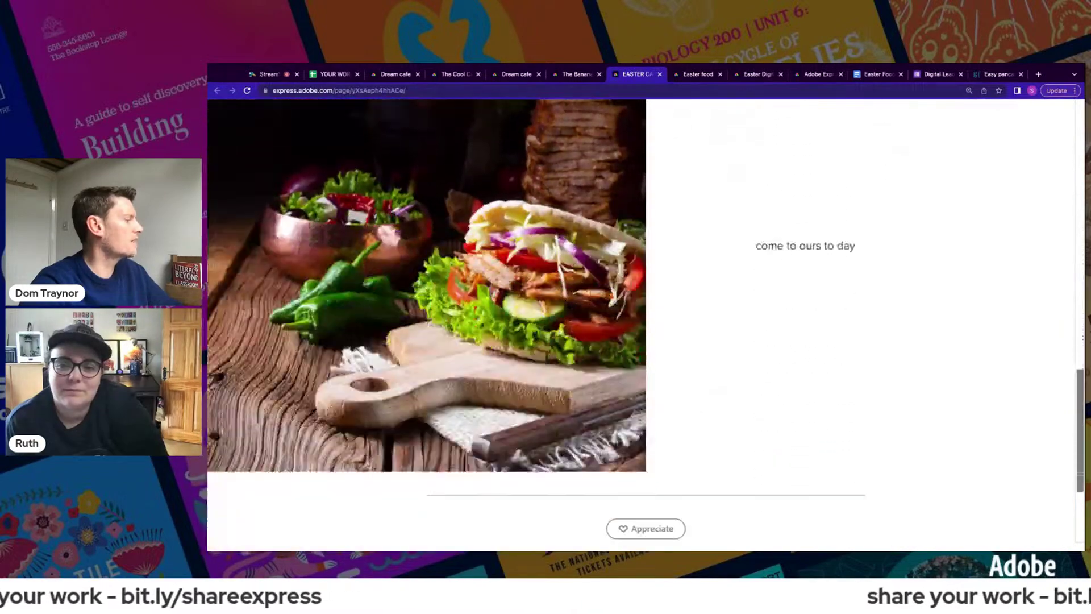
{"action": "scroll", "coordinate": [696, 421], "scroll_direction": "up", "scroll_amount": 5}
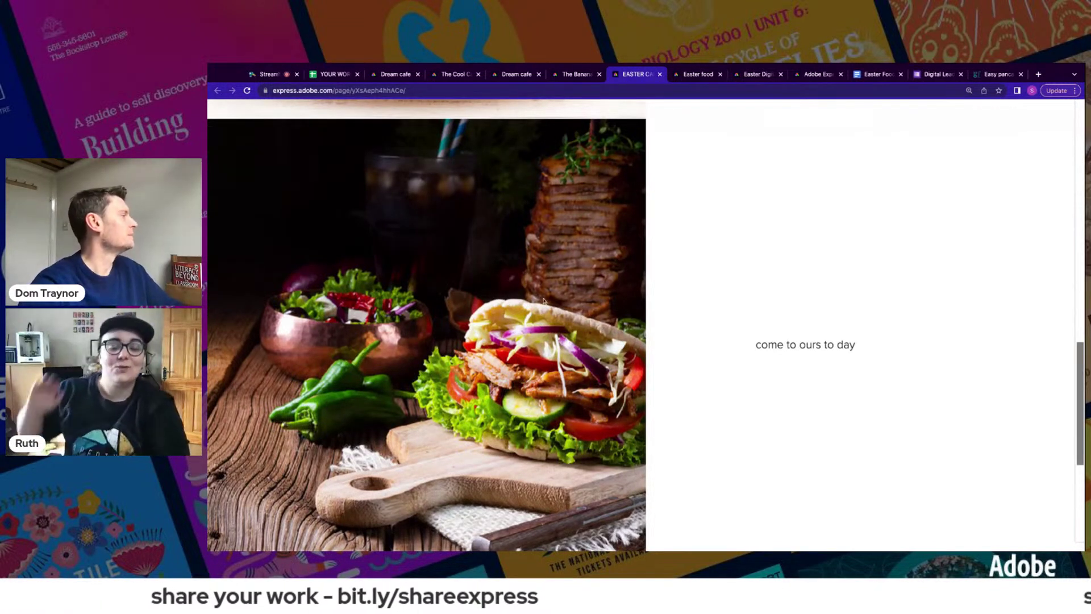
{"action": "scroll", "coordinate": [646, 325], "scroll_direction": "up", "scroll_amount": 1}
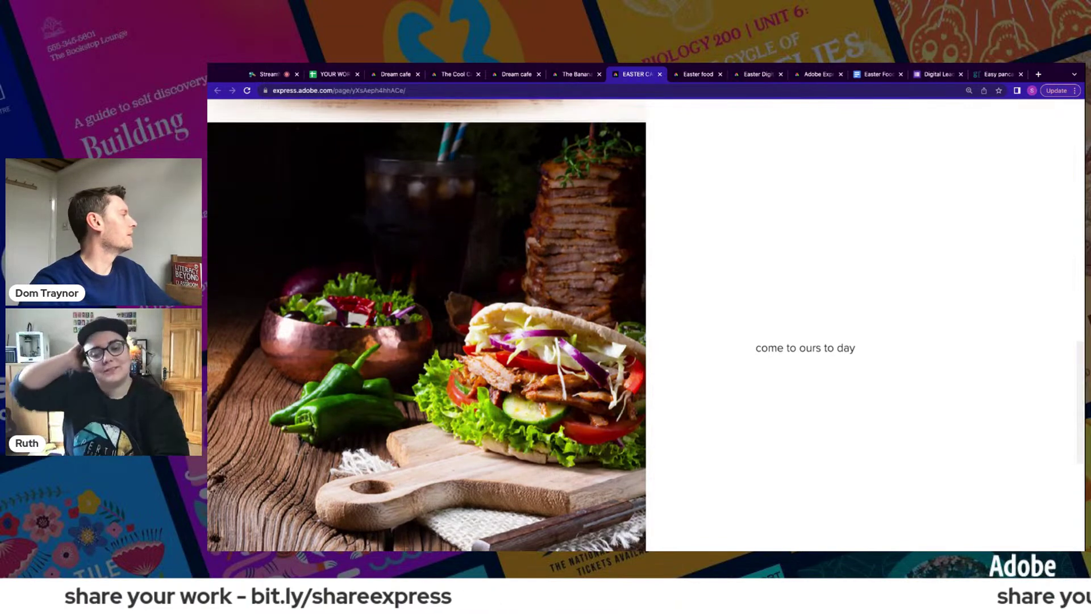
- Return to the responses spreadsheet and copy Holy Name School's doubled project link from row 4634
{"action": "left_click", "coordinate": [336, 74]}
{"action": "left_click", "coordinate": [537, 446]}
{"action": "scroll", "coordinate": [538, 453], "scroll_direction": "down", "scroll_amount": 5}
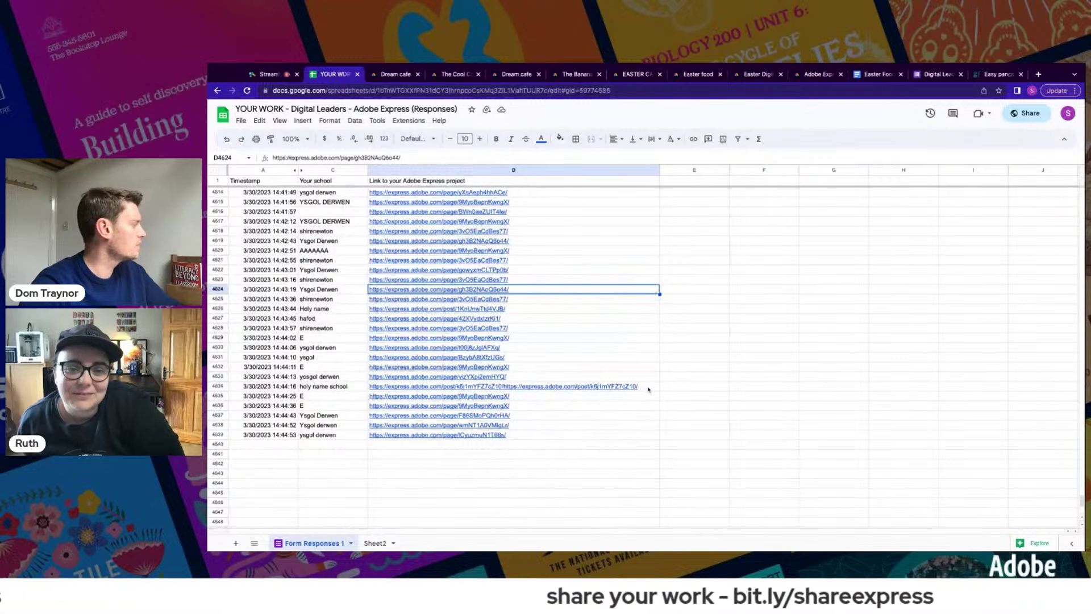
{"action": "left_click", "coordinate": [649, 388]}
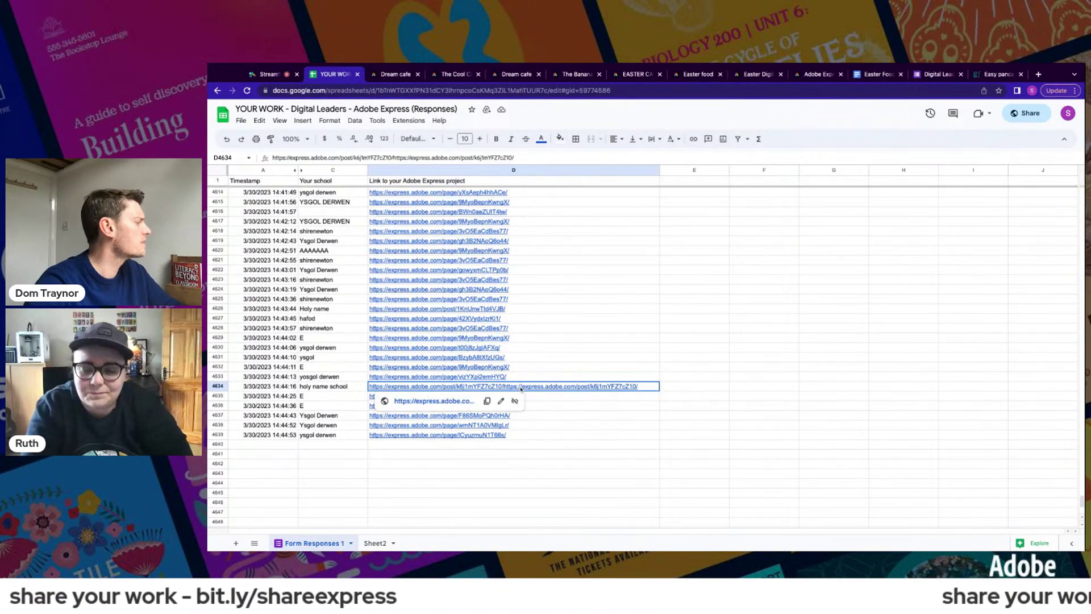
{"action": "left_click", "coordinate": [487, 401]}
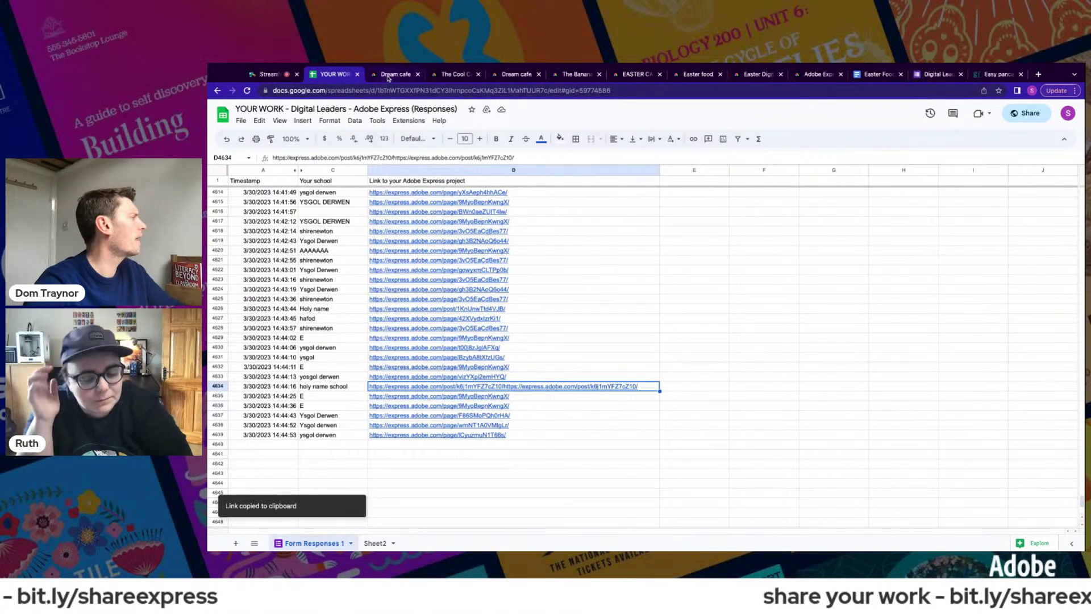
- Paste the copied link into the first Dream cafe tab's address, remove the repeated second URL, and load the project
{"action": "left_click", "coordinate": [391, 75]}
{"action": "left_click", "coordinate": [388, 86]}
{"action": "key", "text": "ctrl+v"}
{"action": "key", "text": "ctrl+v"}
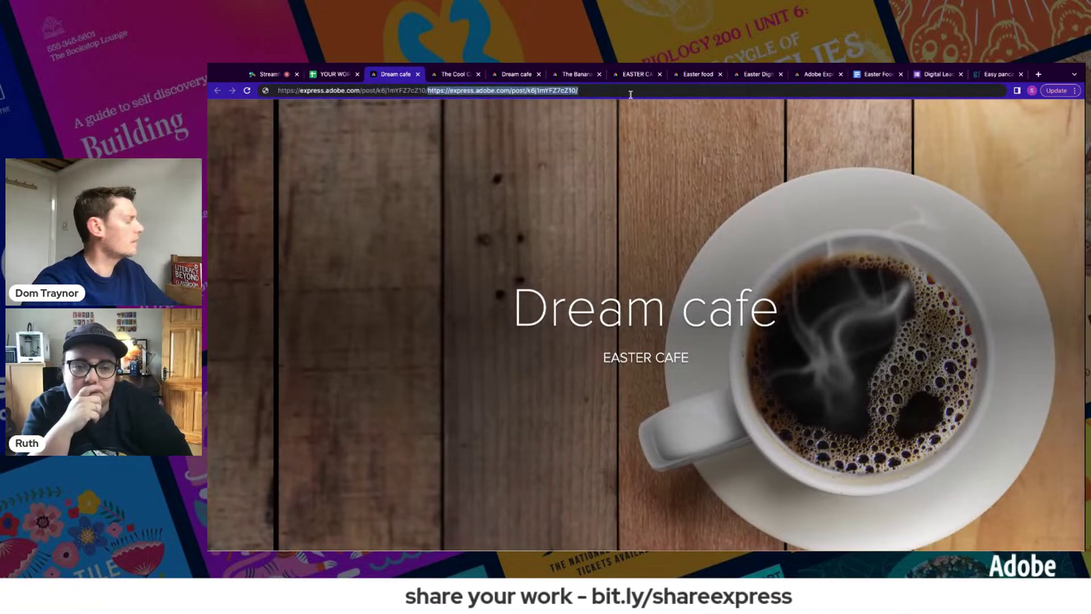
{"action": "key", "text": "Delete"}
{"action": "key", "text": "Return"}
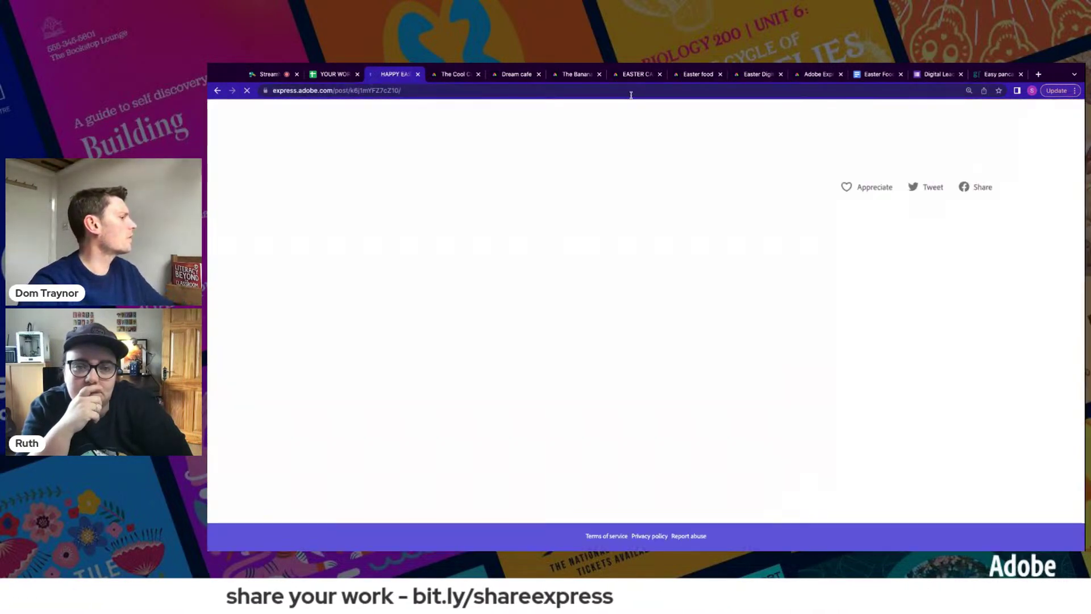